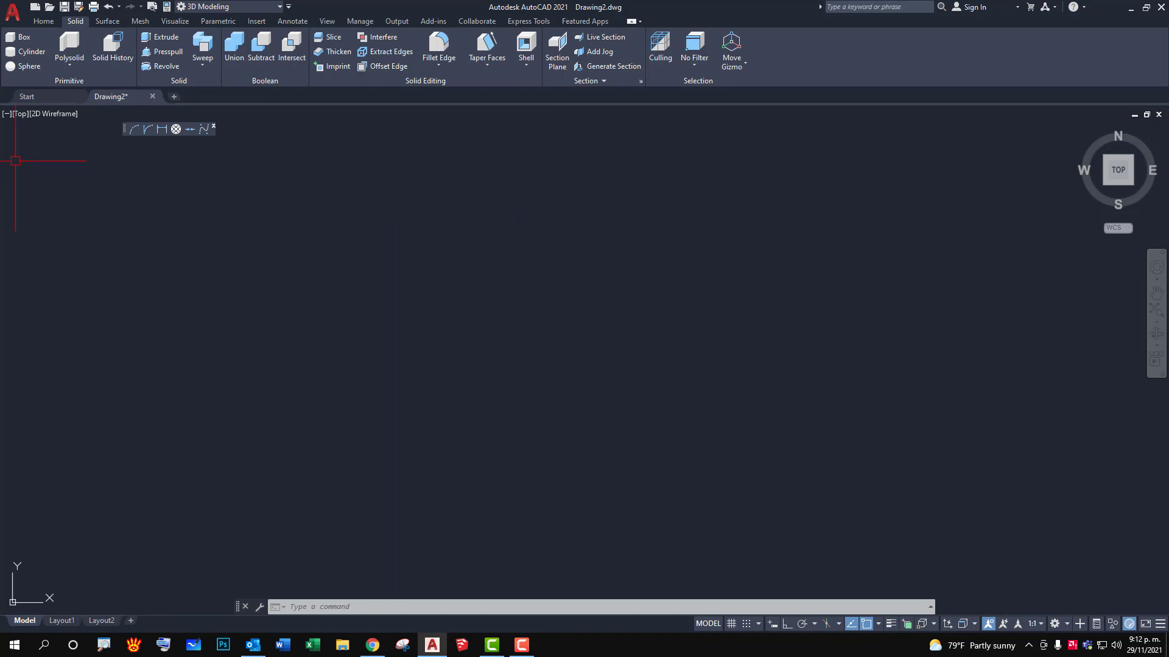
# In Front view, draw a vertical line 0.60 long with Ortho on.
pyautogui.click(20, 113)
pyautogui.click(61, 197)
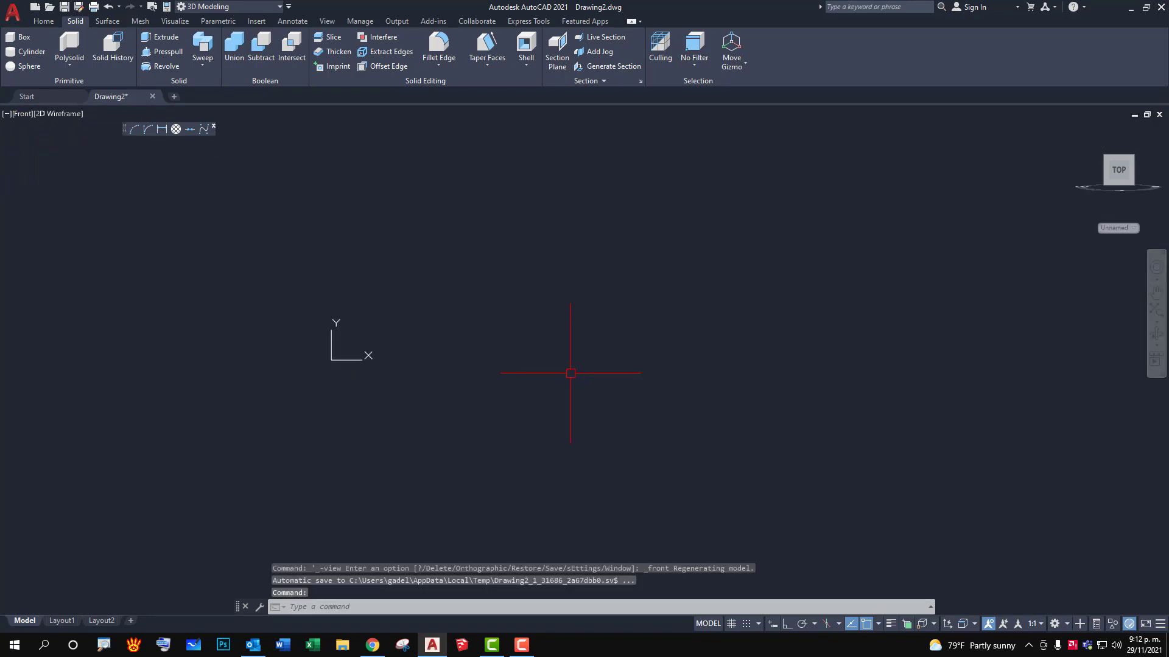
pyautogui.write('l')
pyautogui.press('Return')
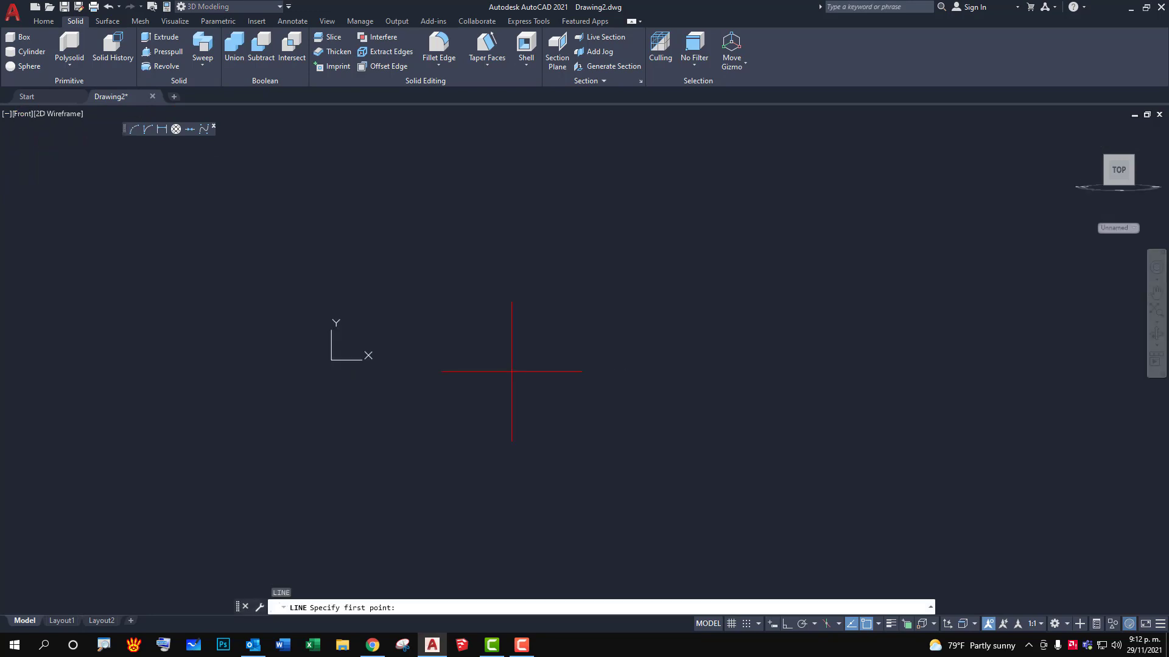
pyautogui.click(512, 370)
pyautogui.press('F8')
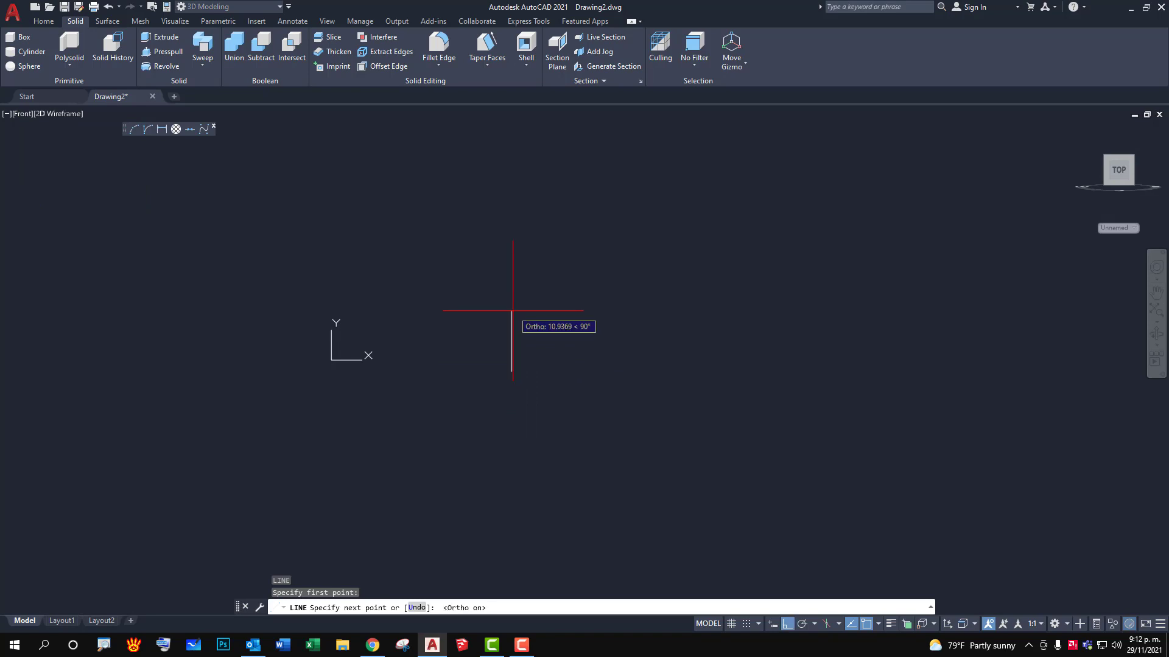
pyautogui.write('0.60')
pyautogui.press('Return')
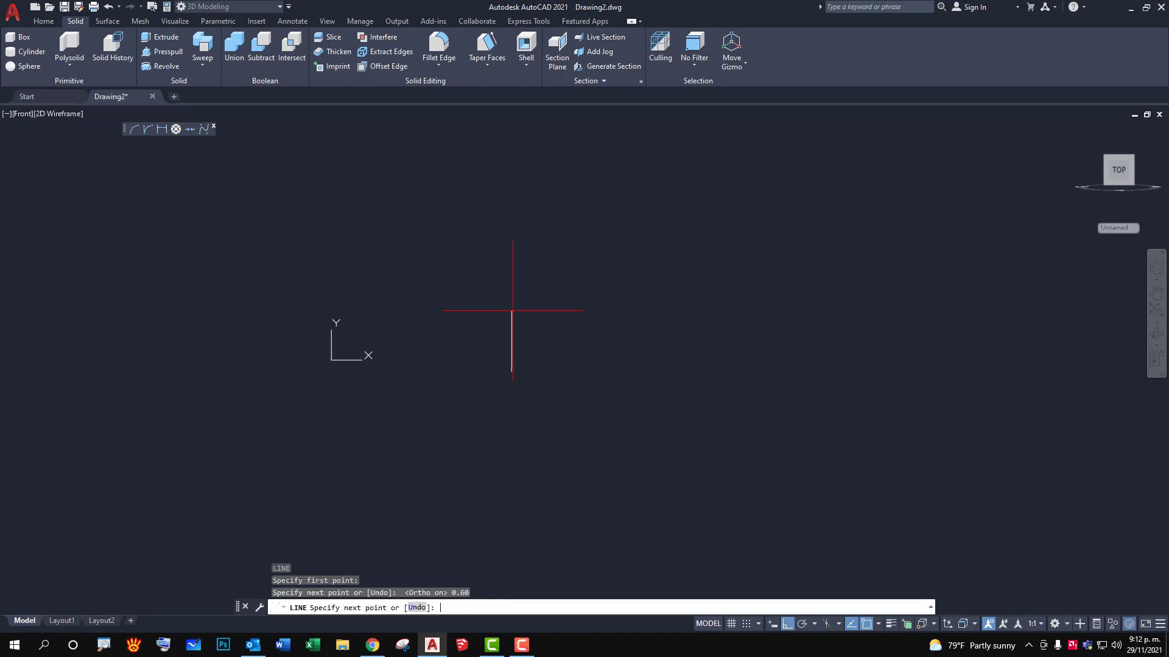
pyautogui.press('Return')
# Zoom extents and pan so the new line sits near the view centre.
pyautogui.middleClick(548, 357)
pyautogui.middleClick(547, 357)
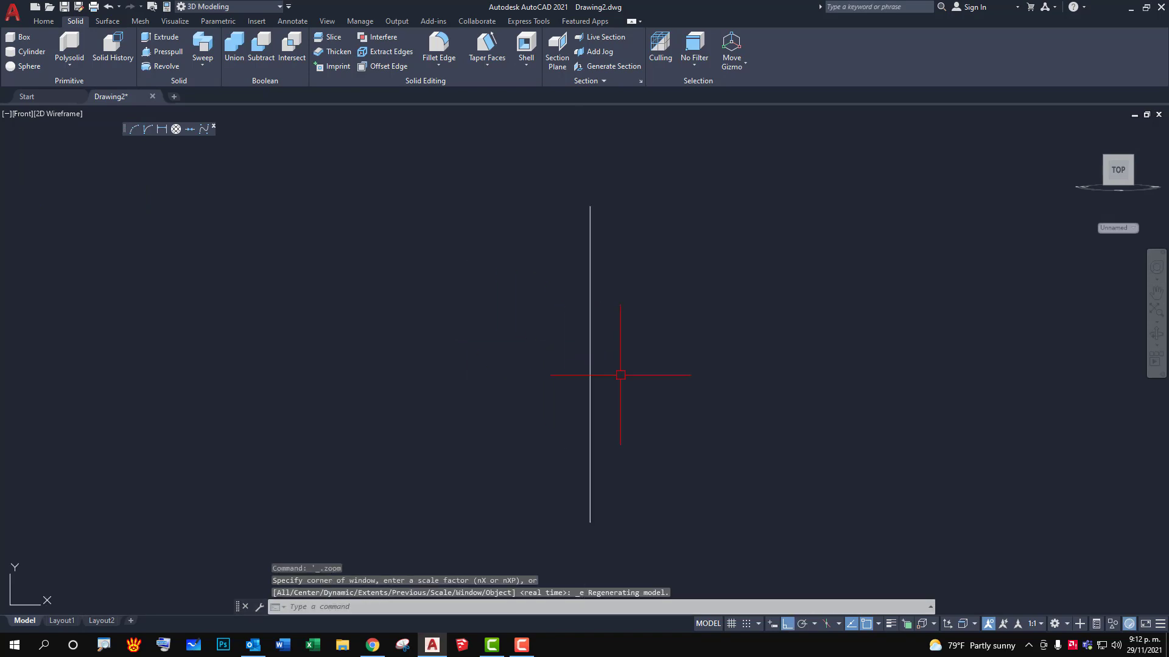
pyautogui.moveTo(556, 364); pyautogui.dragTo(611, 362, button='middle')
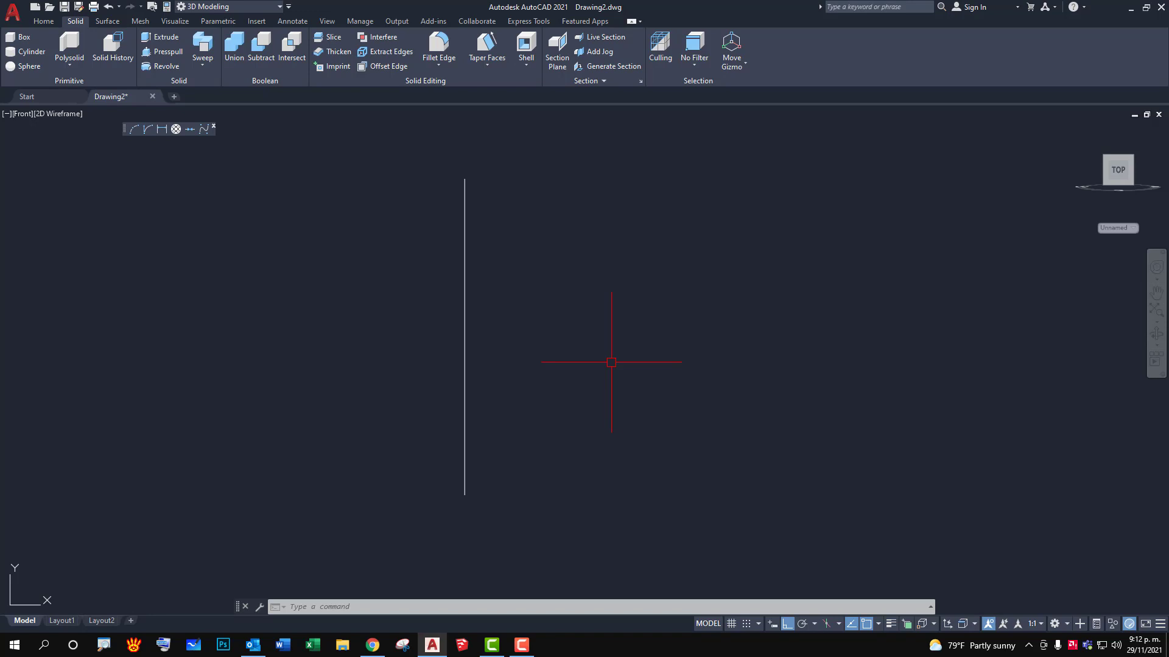
pyautogui.scroll(-2, 609, 359)
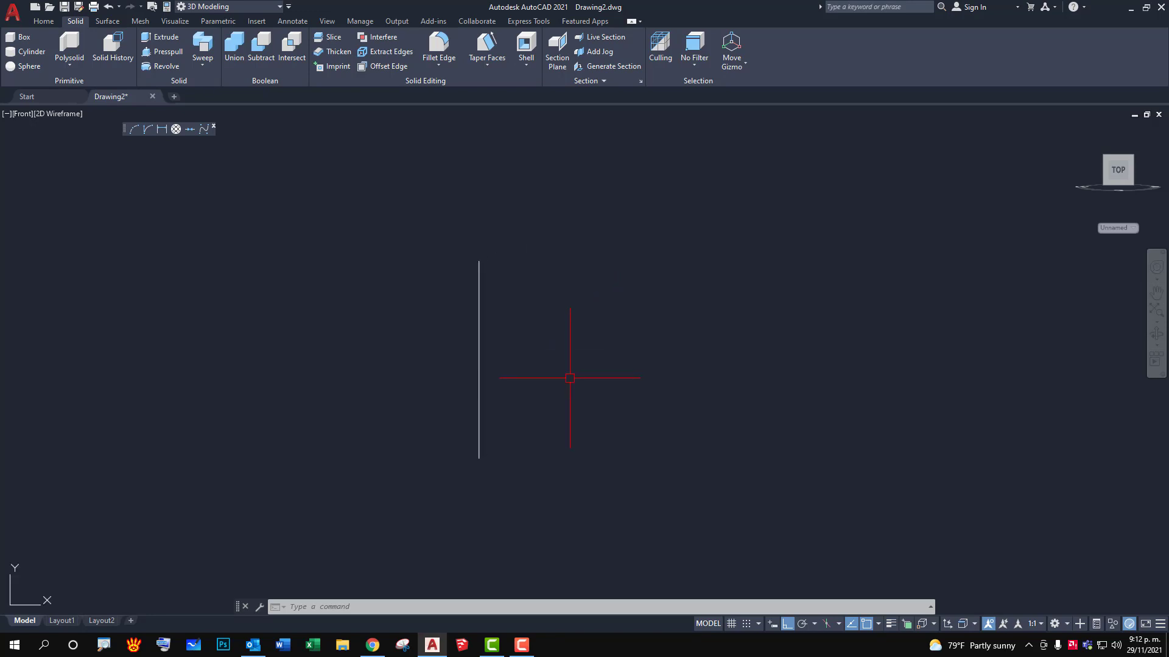
pyautogui.scroll(-2, 572, 379)
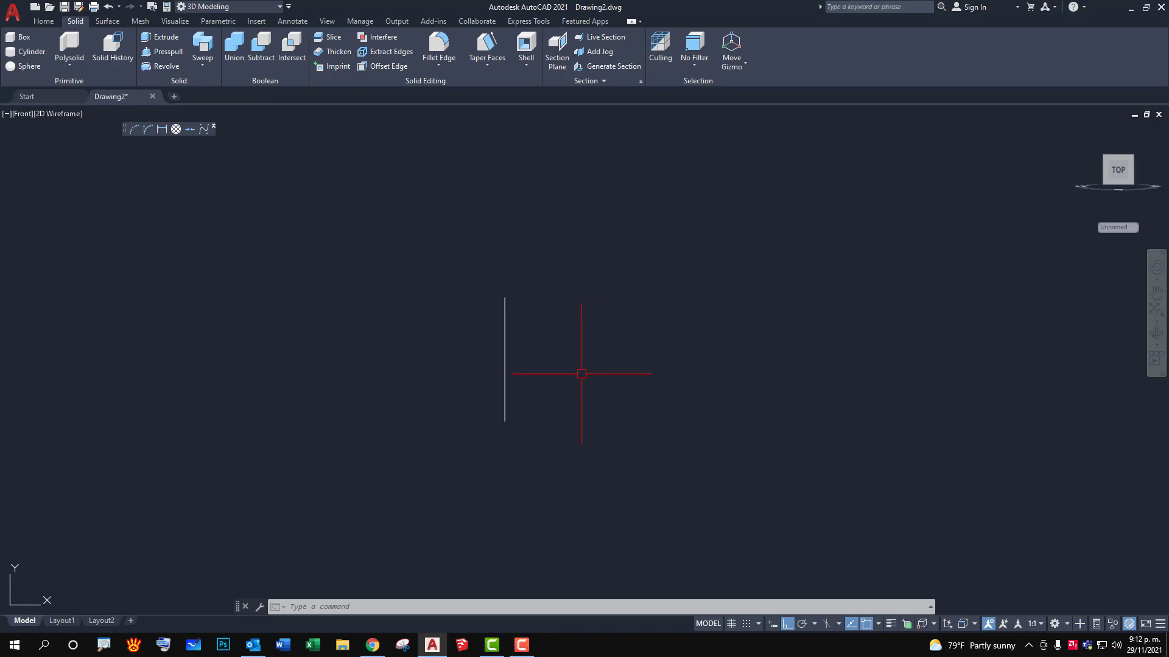
pyautogui.moveTo(581, 374); pyautogui.dragTo(483, 366, button='middle')
pyautogui.scroll(2, 473, 377)
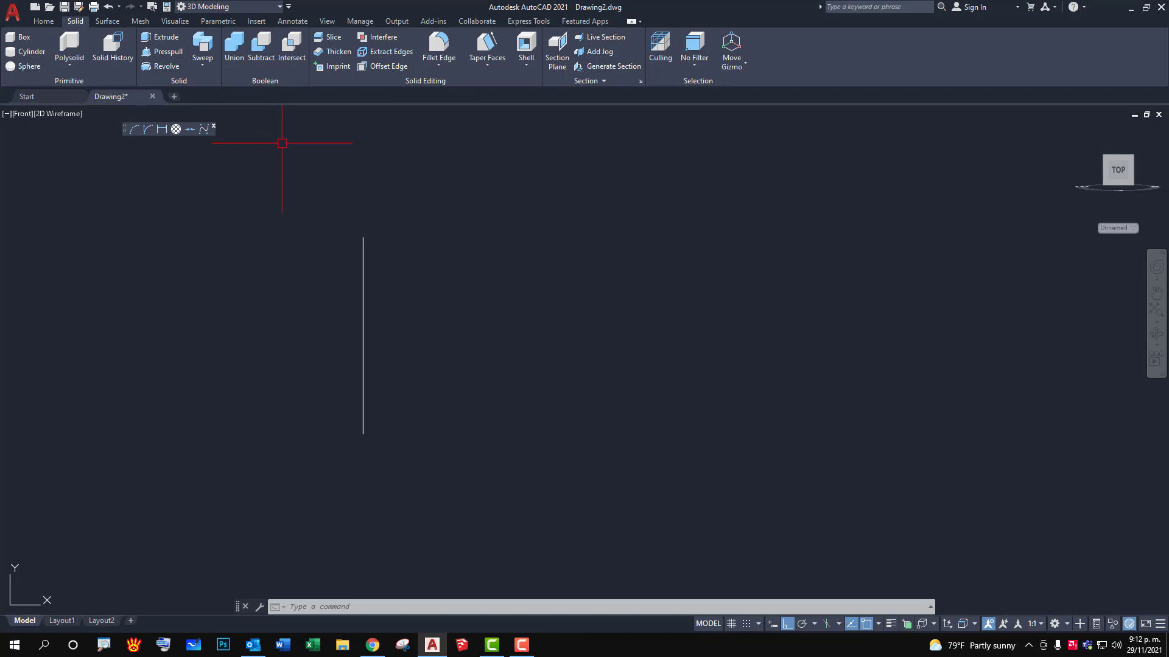
# Create a torus right of the line with radius 0.12 and tube radius 0.05.
pyautogui.click(43, 21)
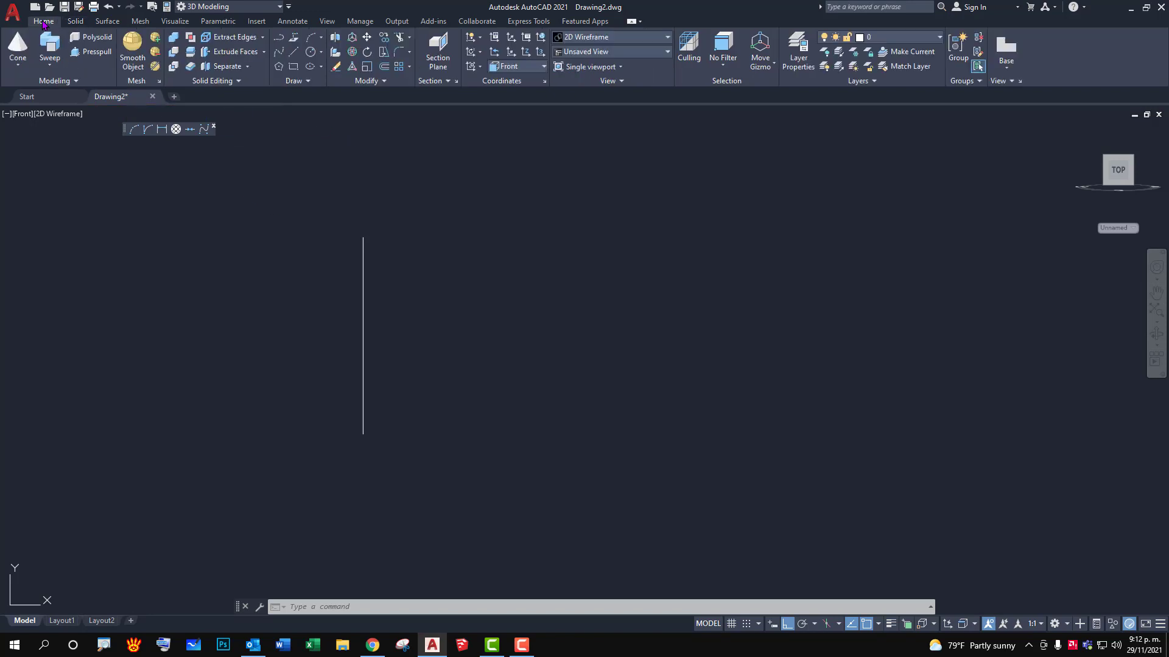
pyautogui.click(23, 65)
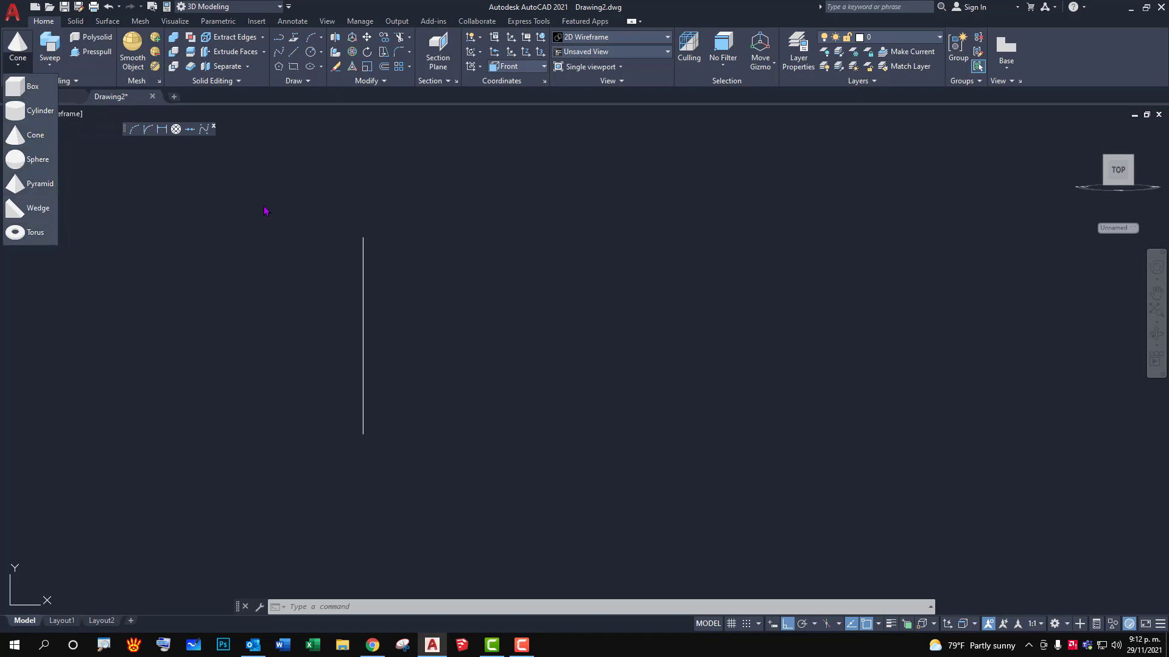
pyautogui.click(22, 235)
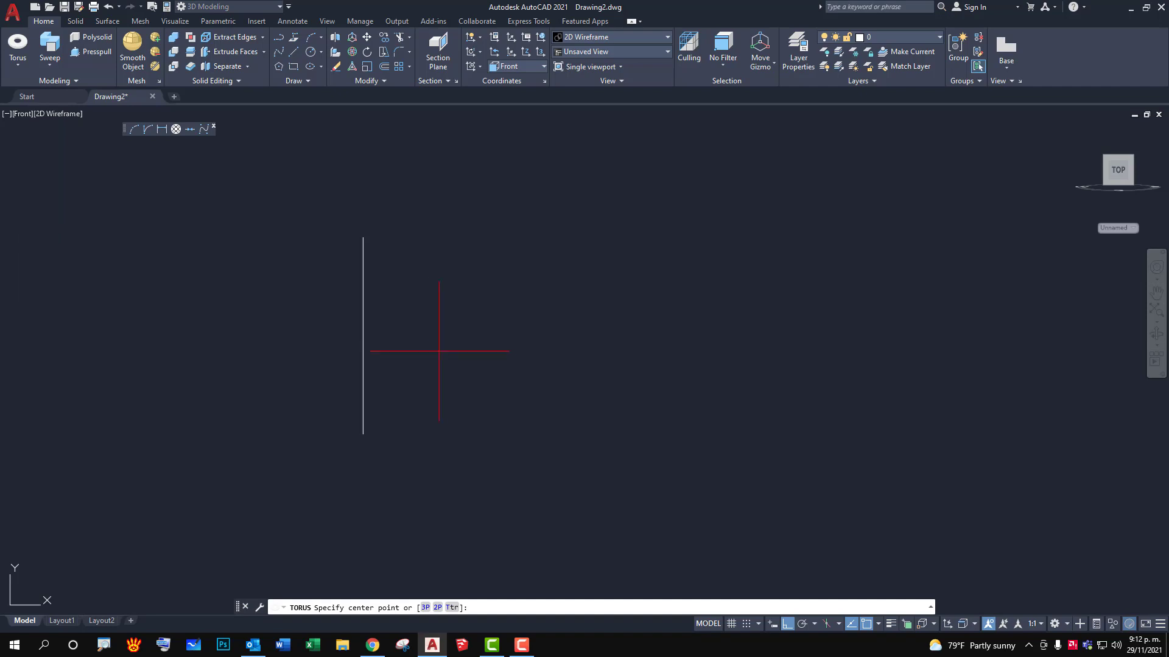
pyautogui.scroll(2, 445, 353)
pyautogui.scroll(-2, 445, 353)
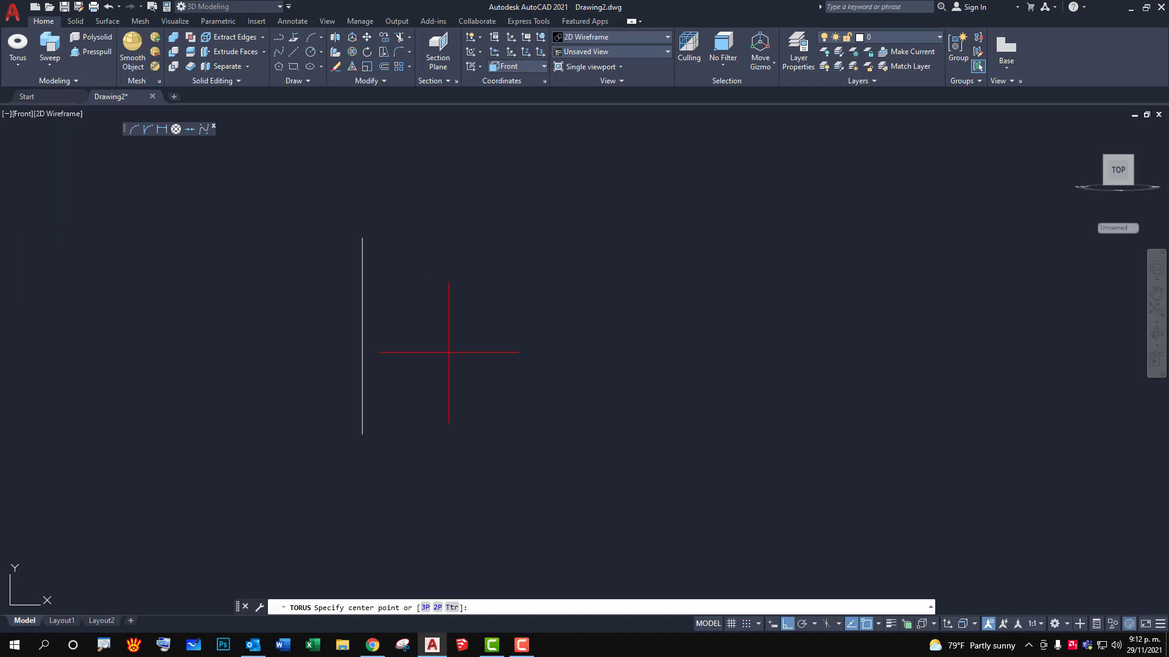
pyautogui.click(449, 352)
pyautogui.write('0.')
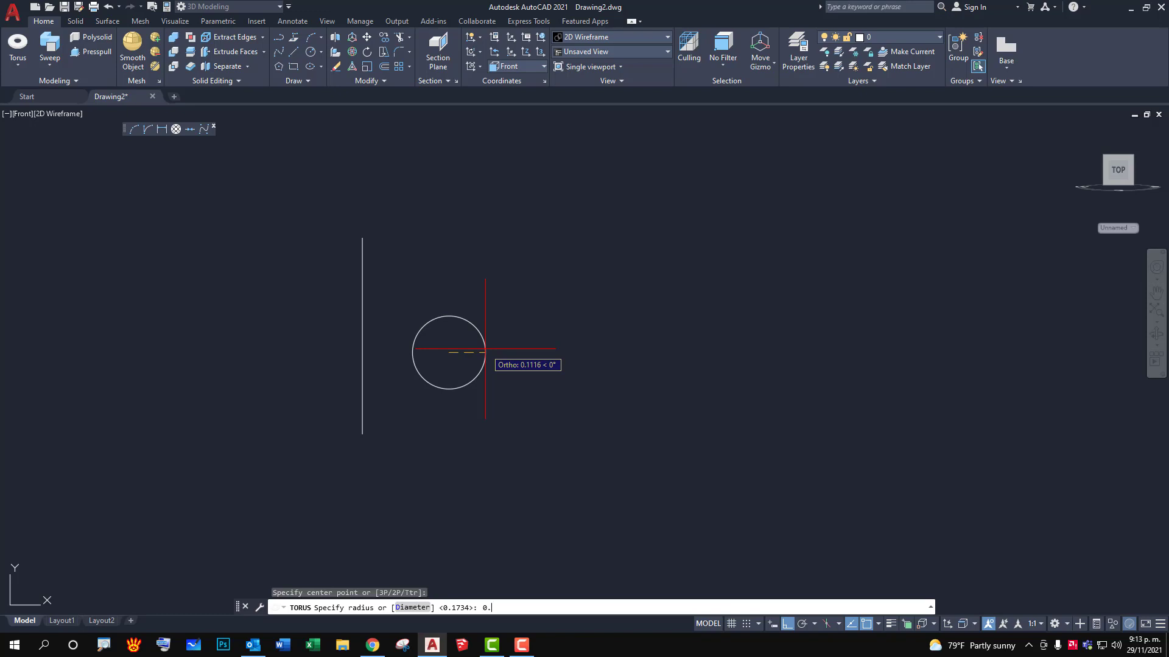
pyautogui.write('12')
pyautogui.press('Return')
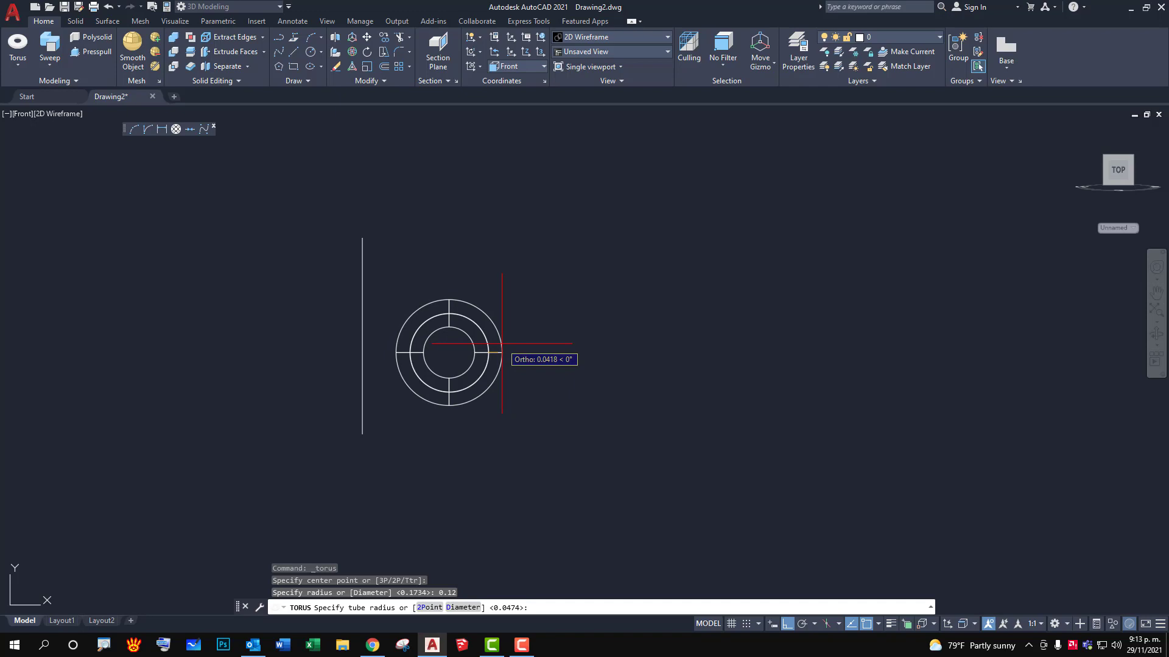
pyautogui.write('0.')
pyautogui.write('05')
pyautogui.press('Return')
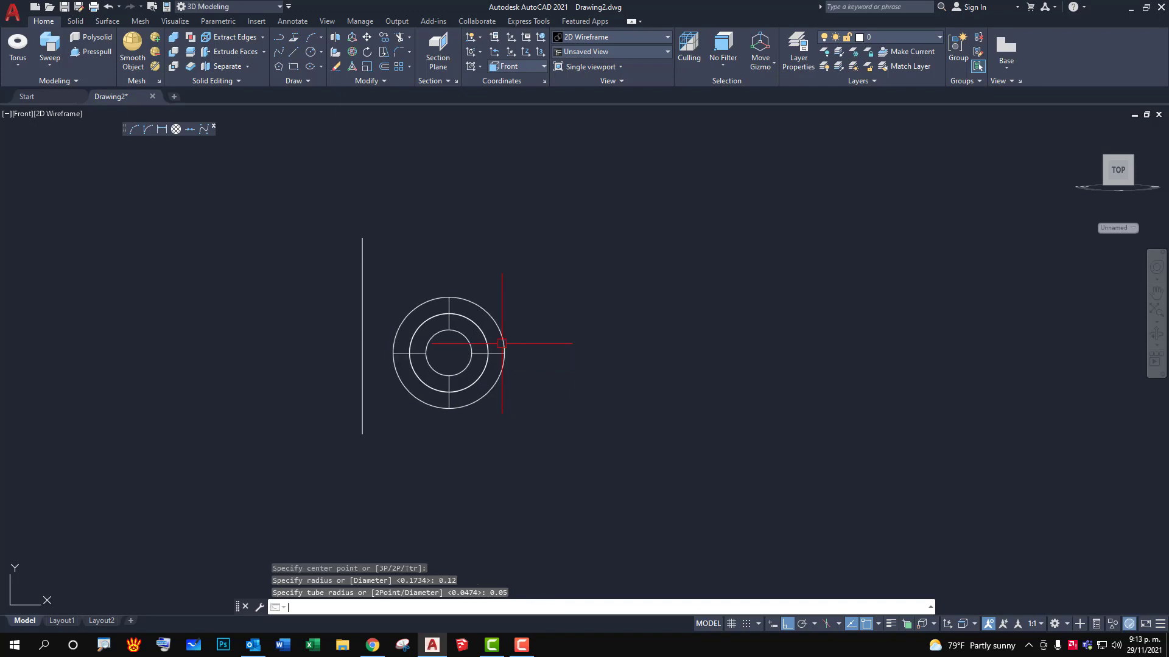
pyautogui.click(54, 114)
# Switch to Realistic shading and copy the torus vertically so the two tori touch.
pyautogui.click(92, 190)
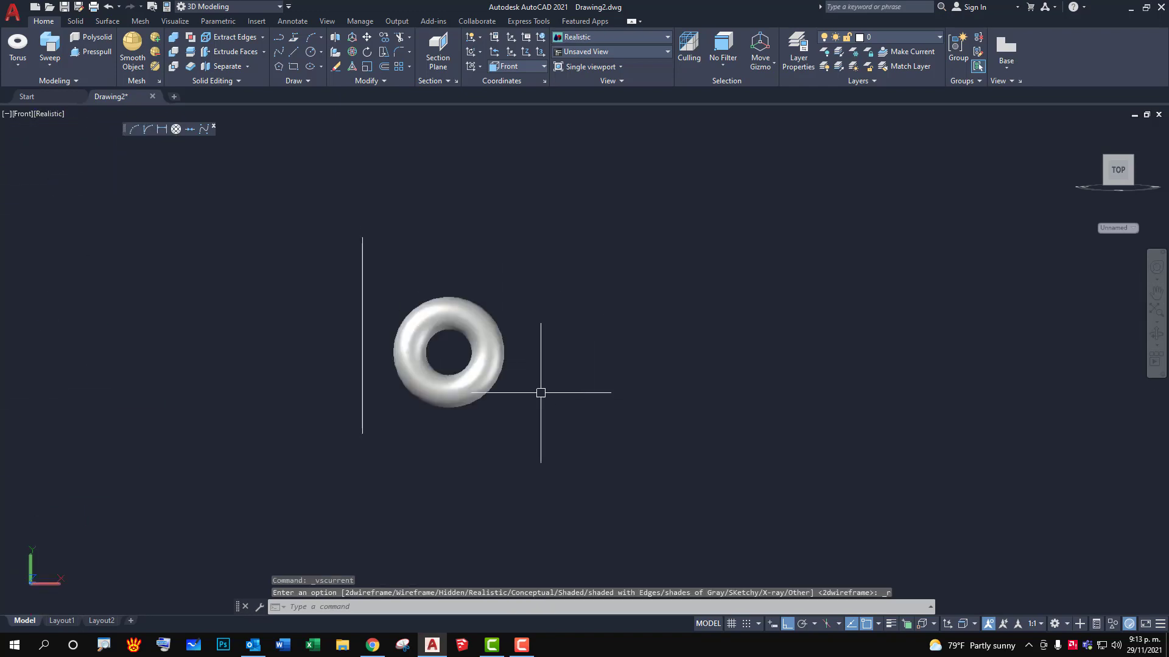
pyautogui.scroll(2, 542, 389)
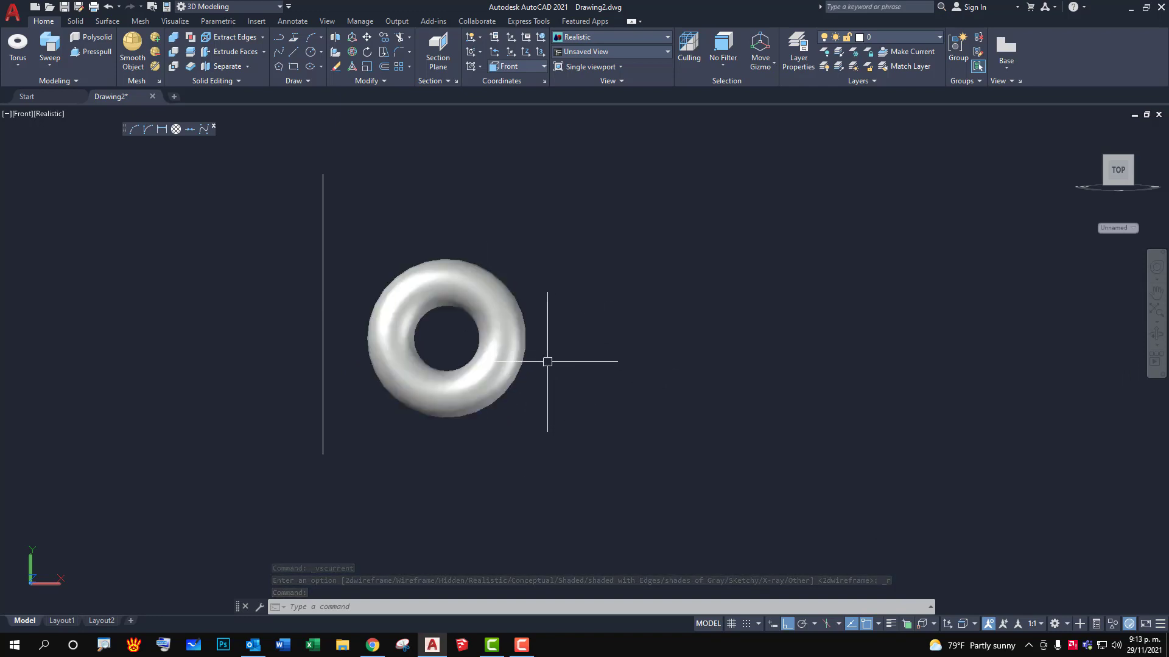
pyautogui.write('c')
pyautogui.press('Return')
pyautogui.click(577, 302)
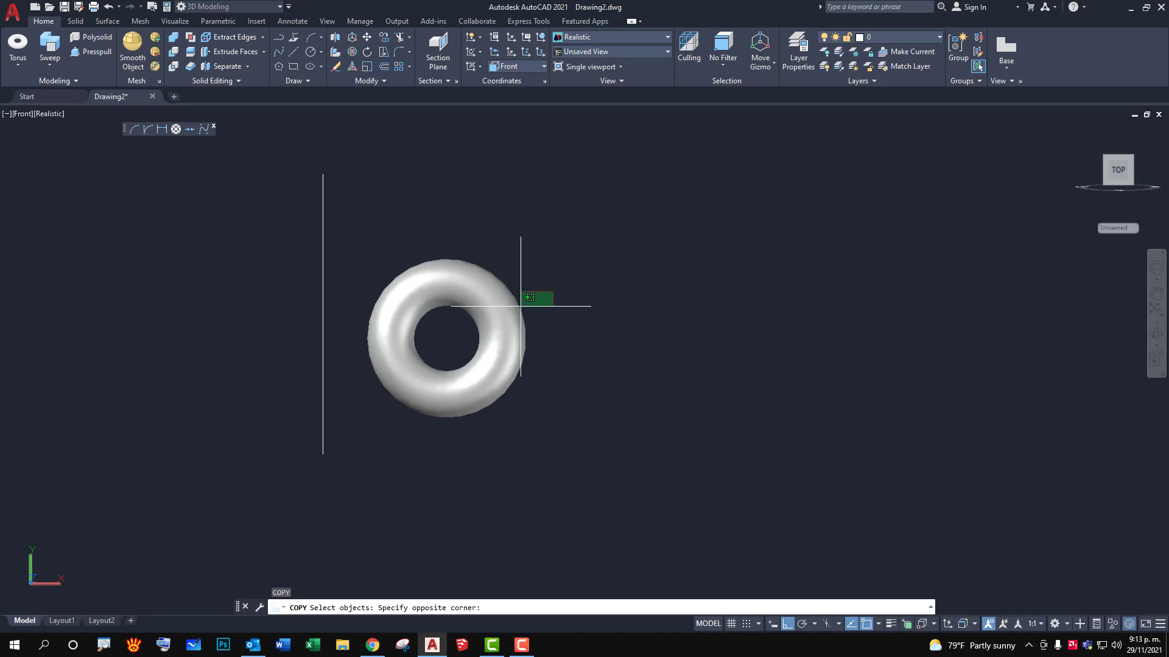
pyautogui.click(542, 320)
pyautogui.press('Return')
pyautogui.click(632, 265)
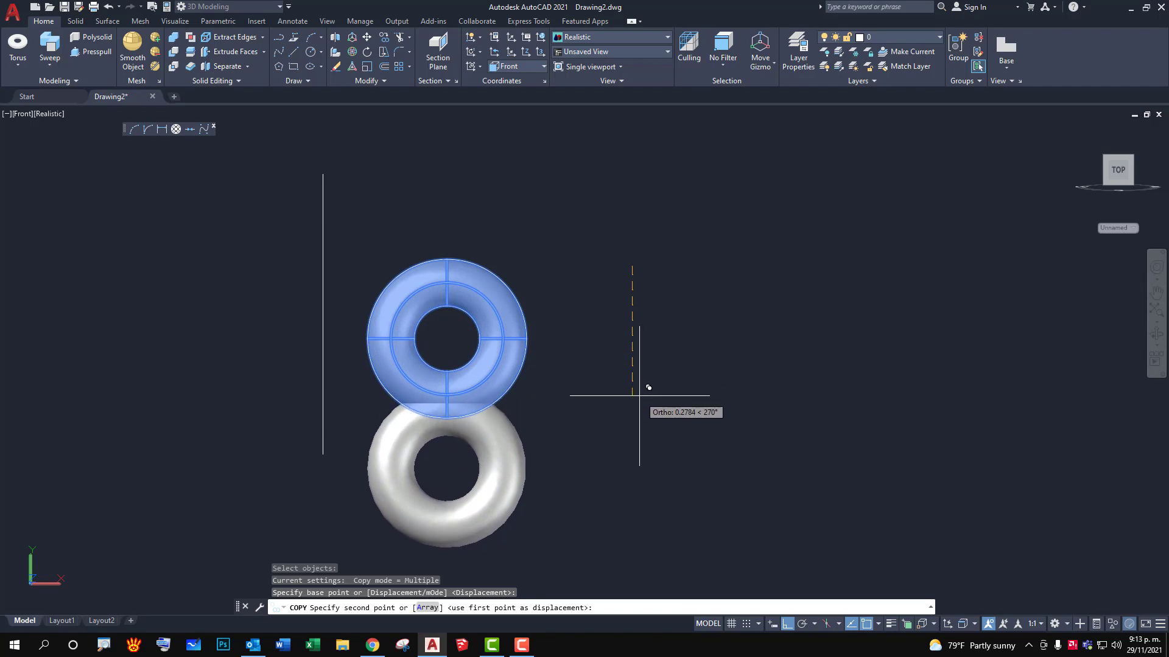
pyautogui.click(639, 396)
pyautogui.press('Escape')
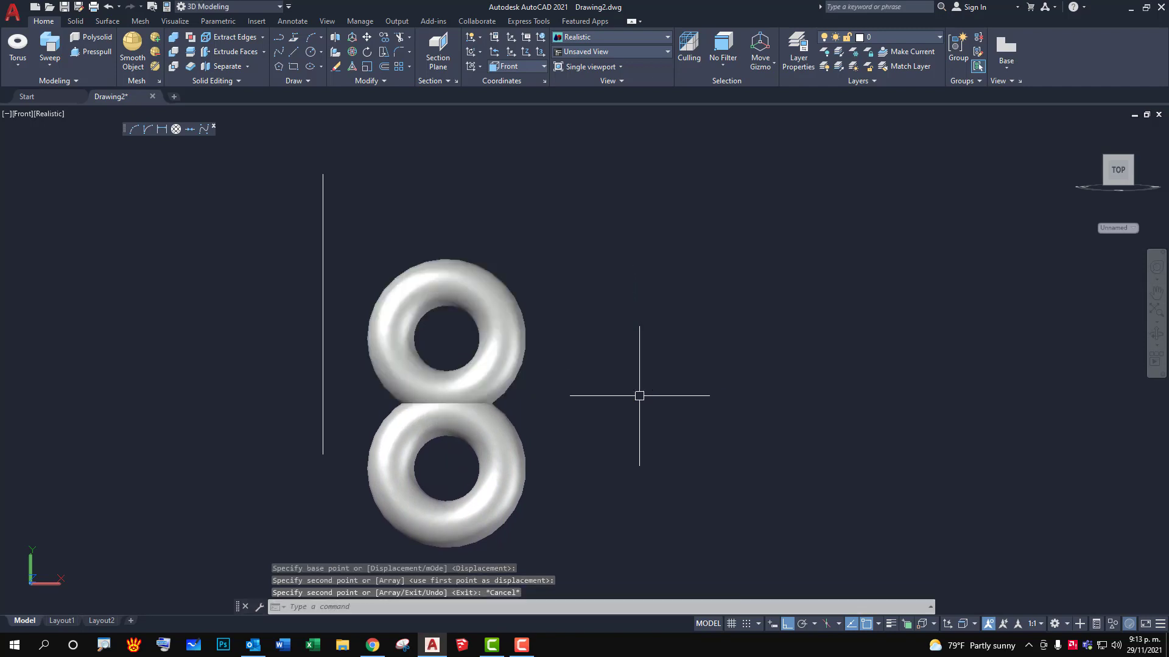
pyautogui.scroll(2, 548, 420)
pyautogui.moveTo(548, 422); pyautogui.dragTo(594, 353, button='middle')
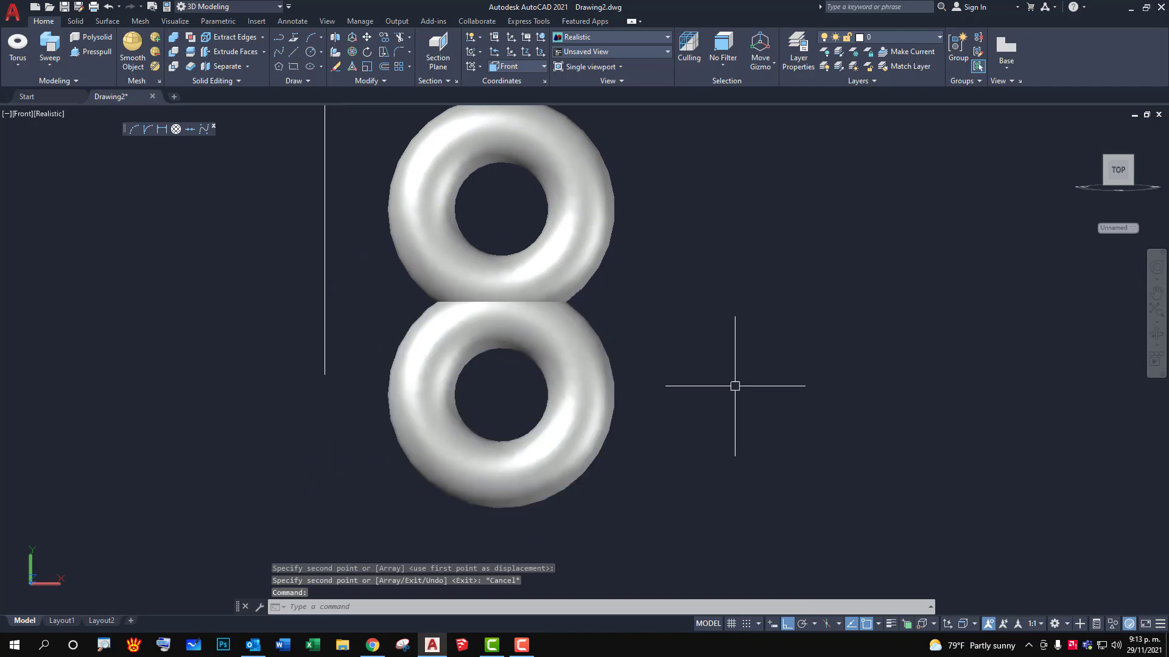
pyautogui.moveTo(736, 386); pyautogui.dragTo(712, 420, button='middle')
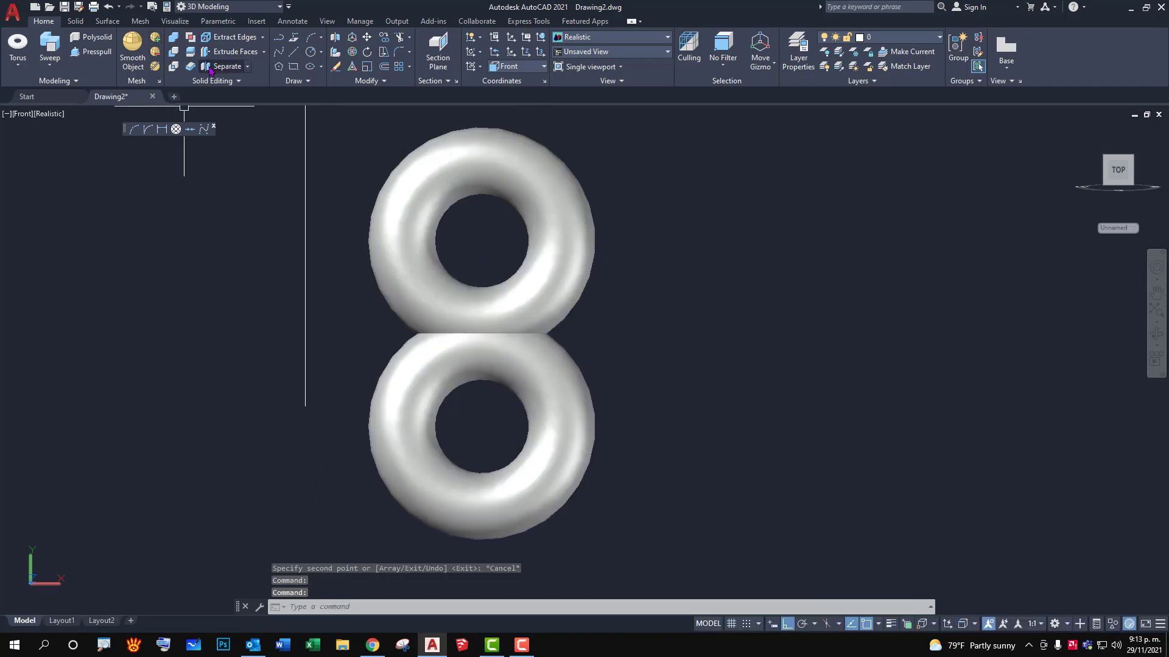
# Slice the lower torus horizontally, keeping a thin flat base under the upper torus.
pyautogui.click(190, 51)
pyautogui.click(654, 425)
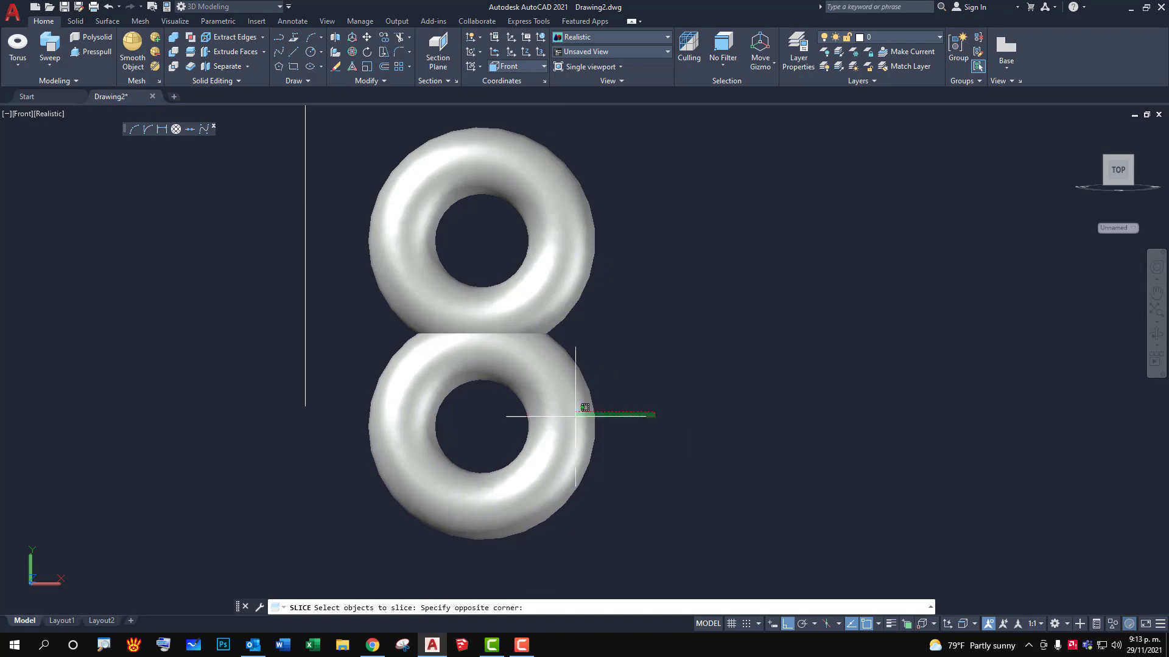
pyautogui.click(533, 420)
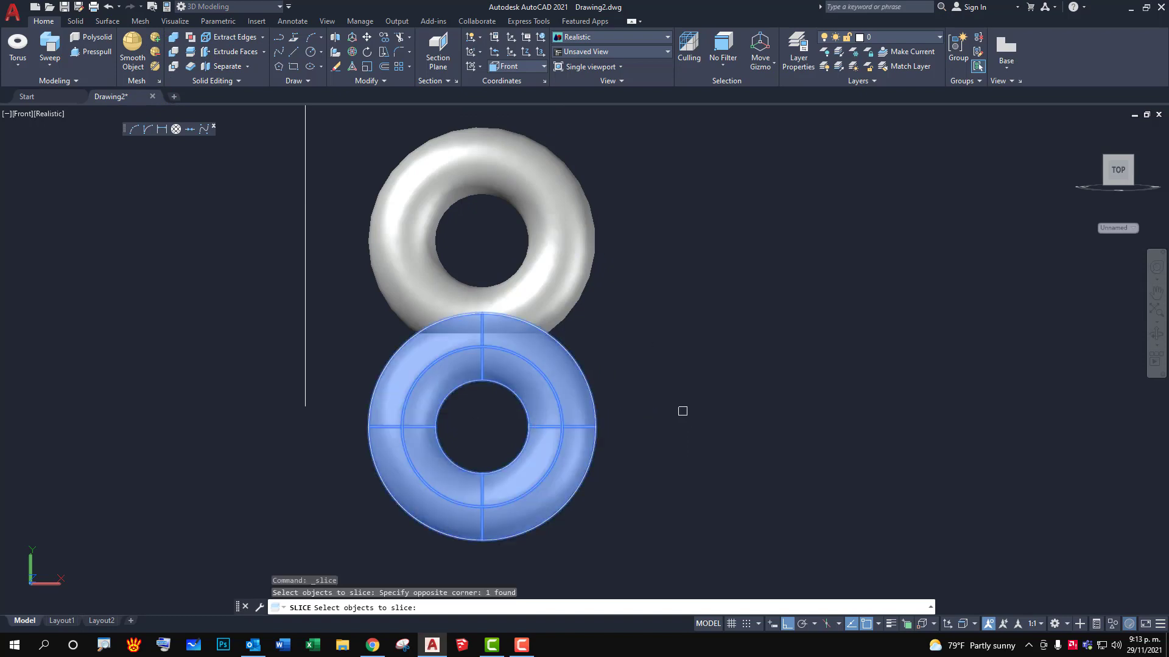
pyautogui.press('Return')
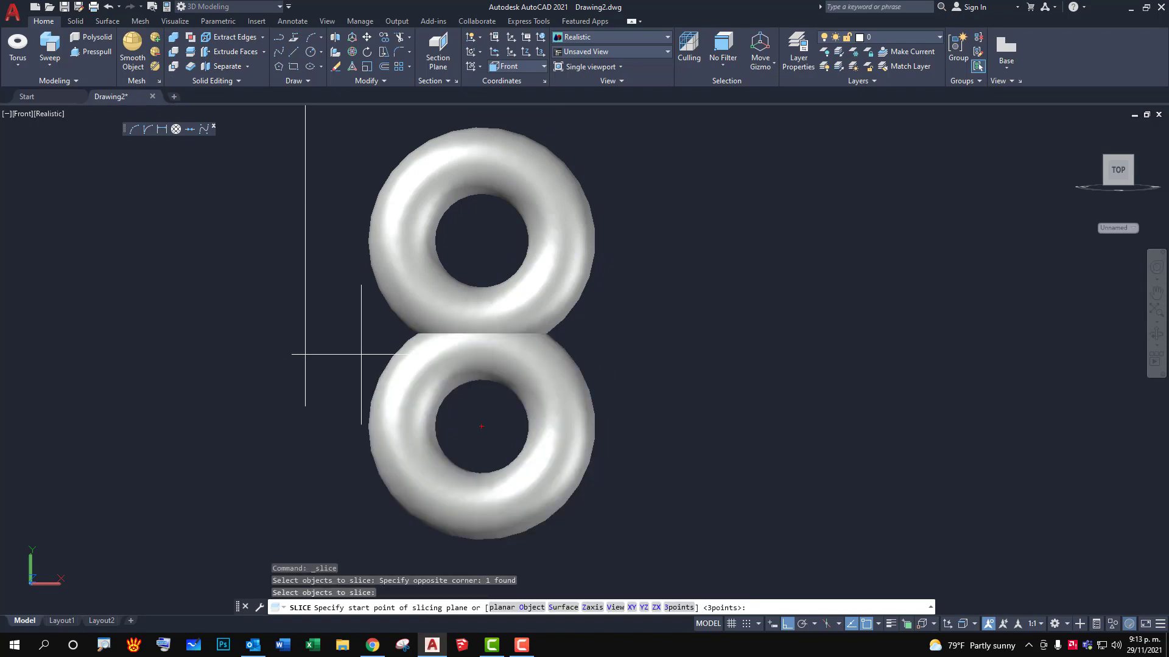
pyautogui.click(359, 356)
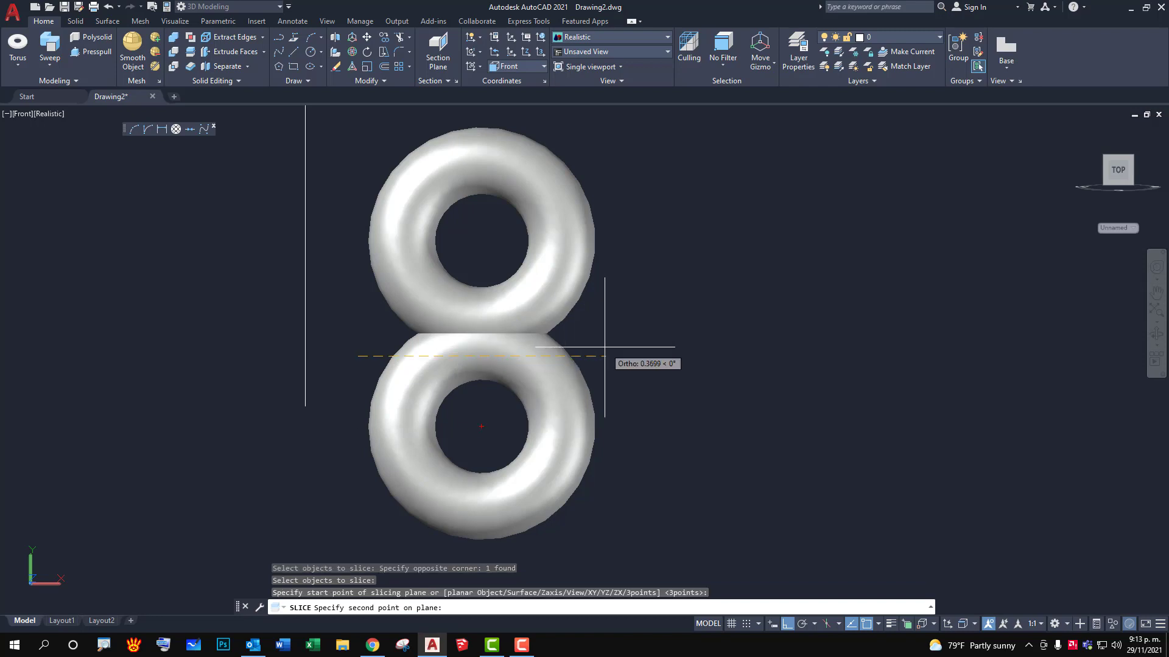
pyautogui.click(603, 348)
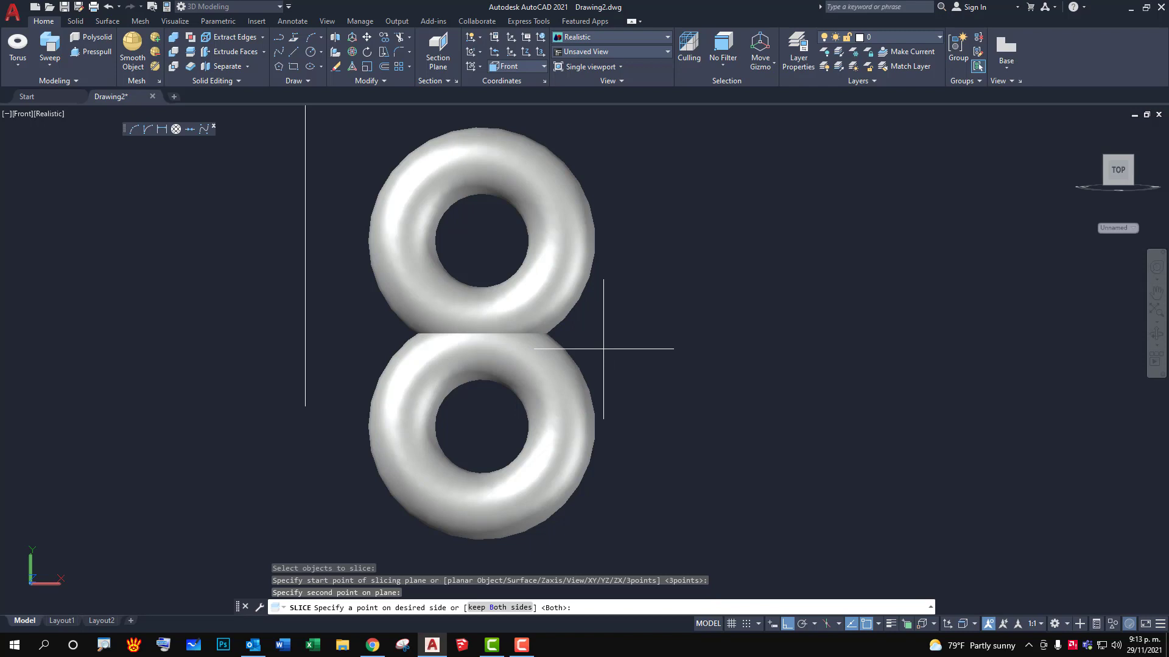
pyautogui.click(622, 248)
pyautogui.moveTo(609, 324)
pyautogui.keyDown('shift'); pyautogui.mouseDown(button='middle')
pyautogui.moveTo(568, 235)
pyautogui.moveTo(595, 209)
pyautogui.moveTo(647, 300)
pyautogui.moveTo(658, 458)
pyautogui.moveTo(613, 339)
pyautogui.moveTo(490, 326)
pyautogui.moveTo(613, 374)
pyautogui.moveTo(604, 412)
pyautogui.moveTo(547, 441)
pyautogui.moveTo(605, 318)
pyautogui.mouseUp(button='middle'); pyautogui.keyUp('shift')
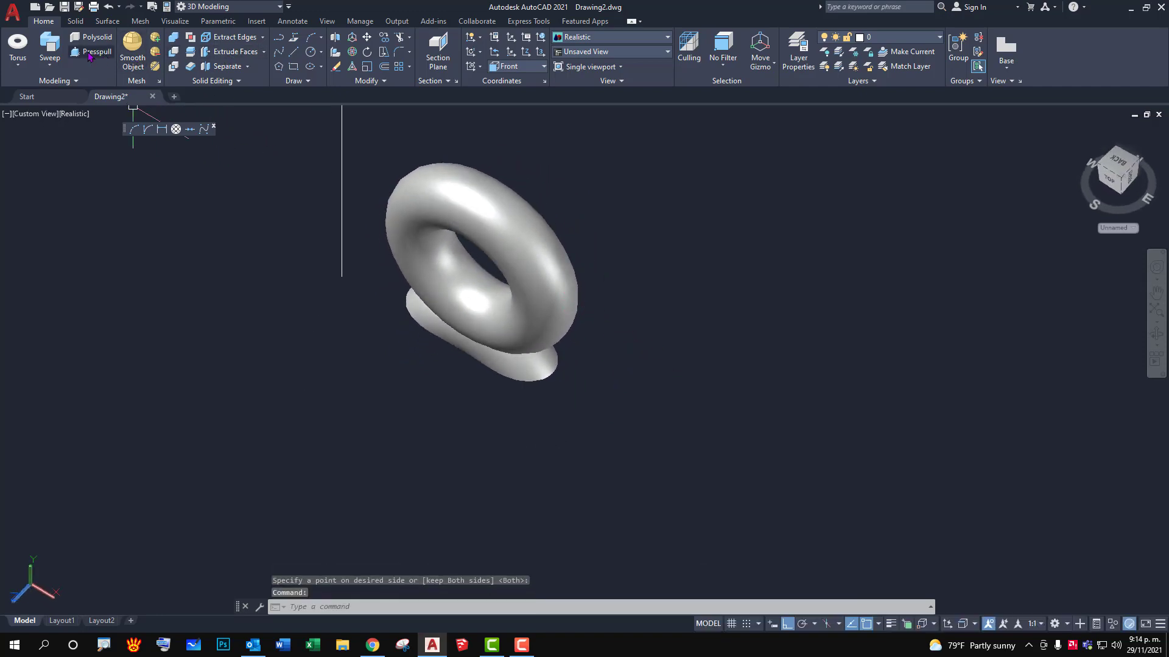
# Set the UCS orientation to Top after abandoning a first cylinder attempt.
pyautogui.click(24, 63)
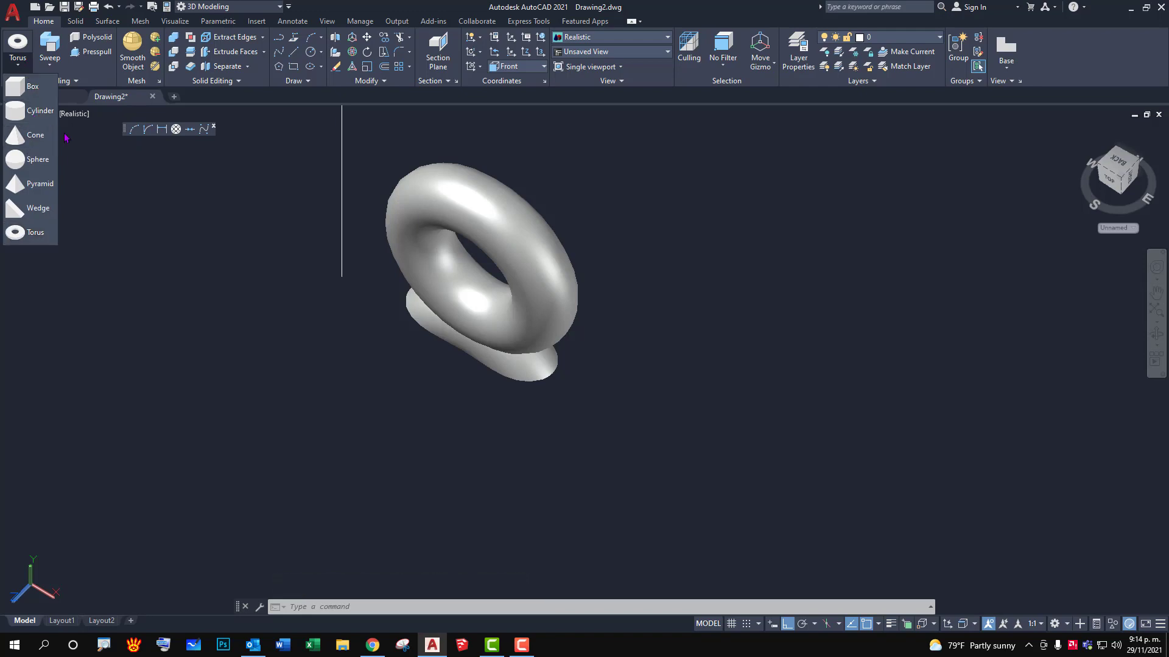
pyautogui.click(36, 119)
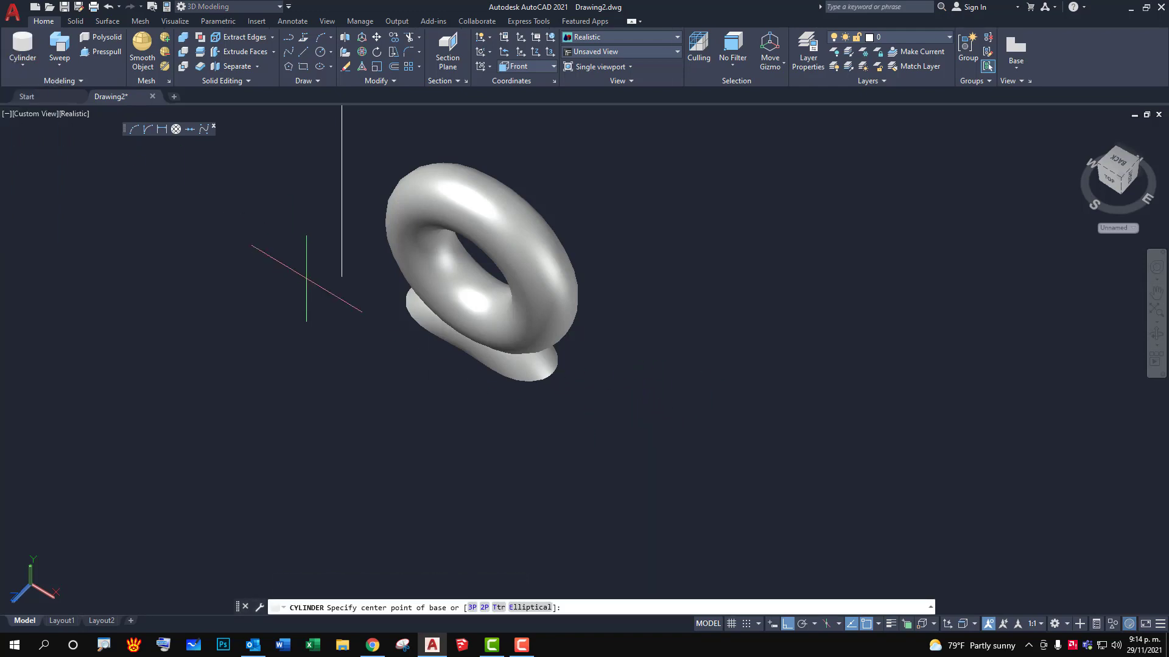
pyautogui.press('Escape')
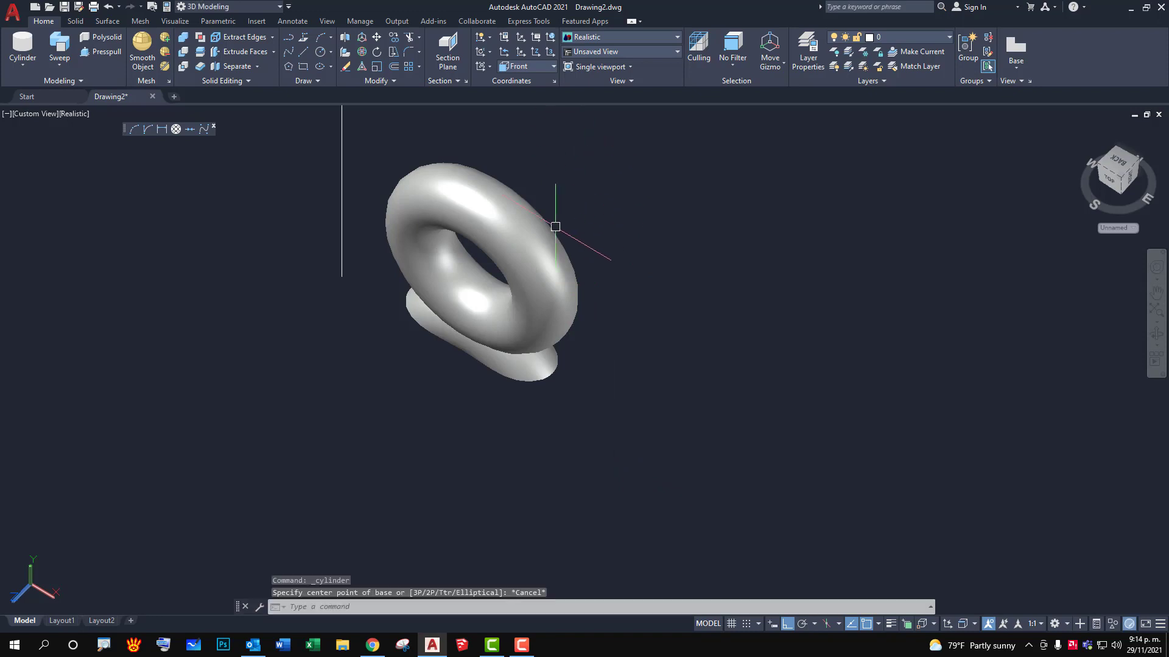
pyautogui.click(536, 67)
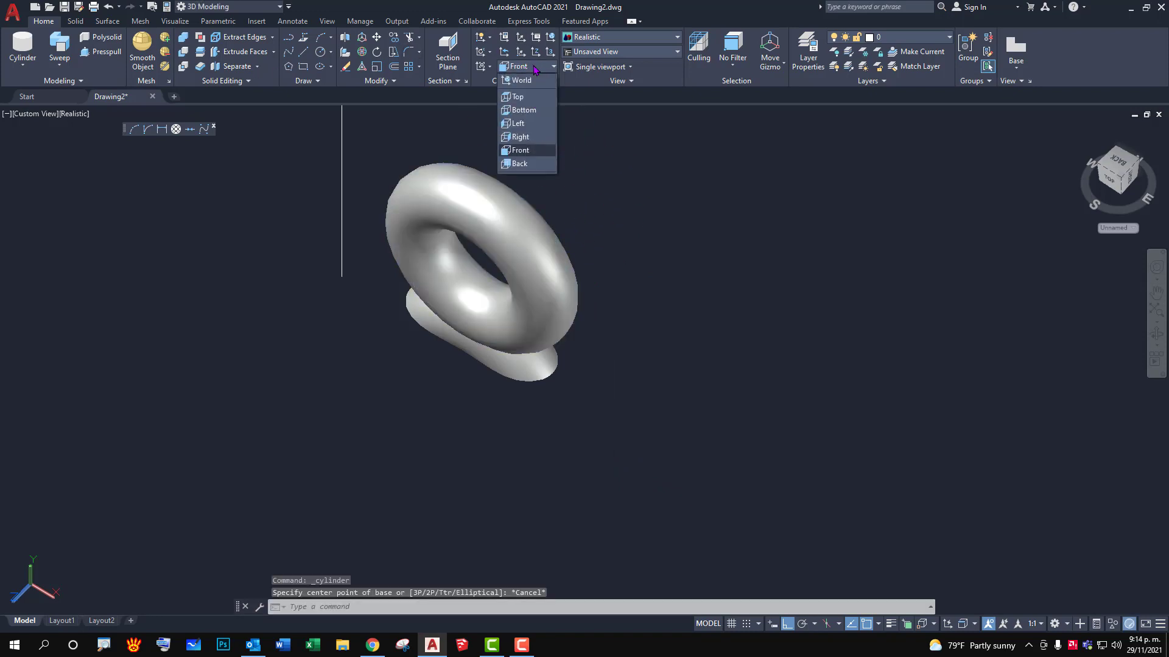
pyautogui.click(518, 98)
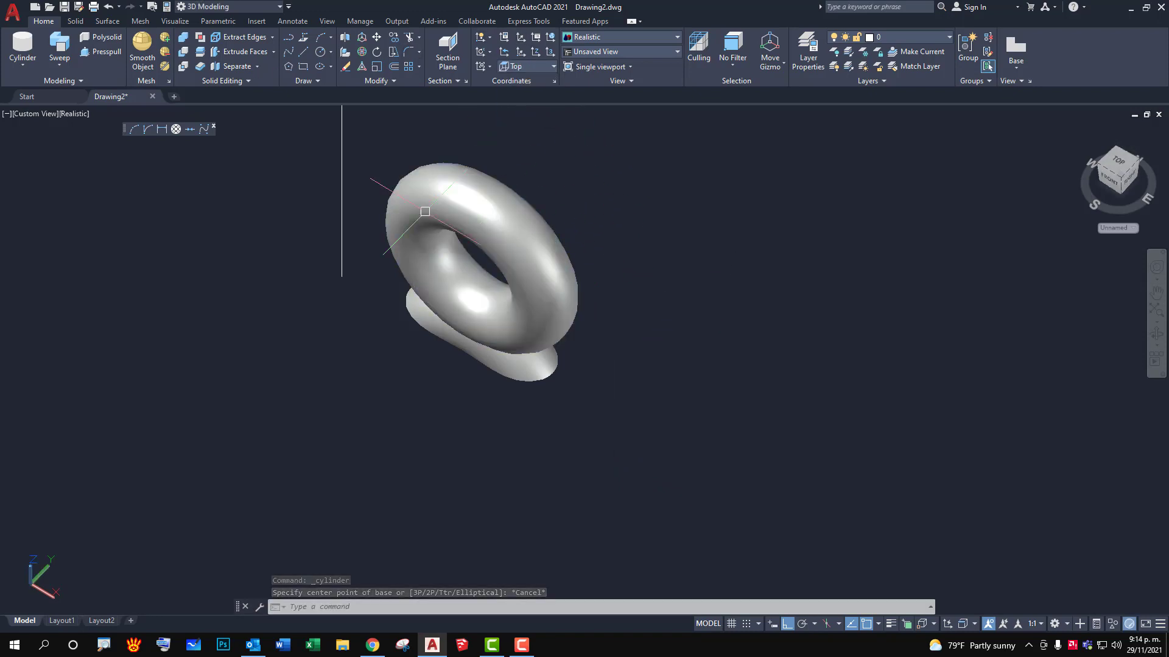
# Create a cylinder beside the torus with radius 0.05 and height 0.15.
pyautogui.click(24, 49)
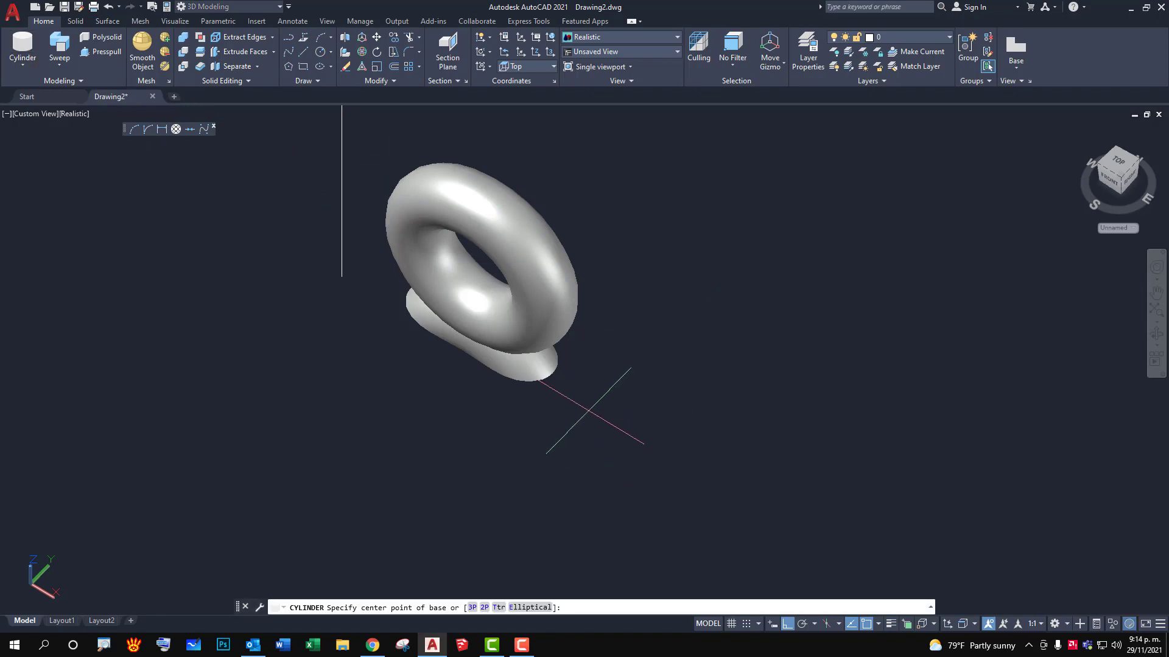
pyautogui.click(598, 412)
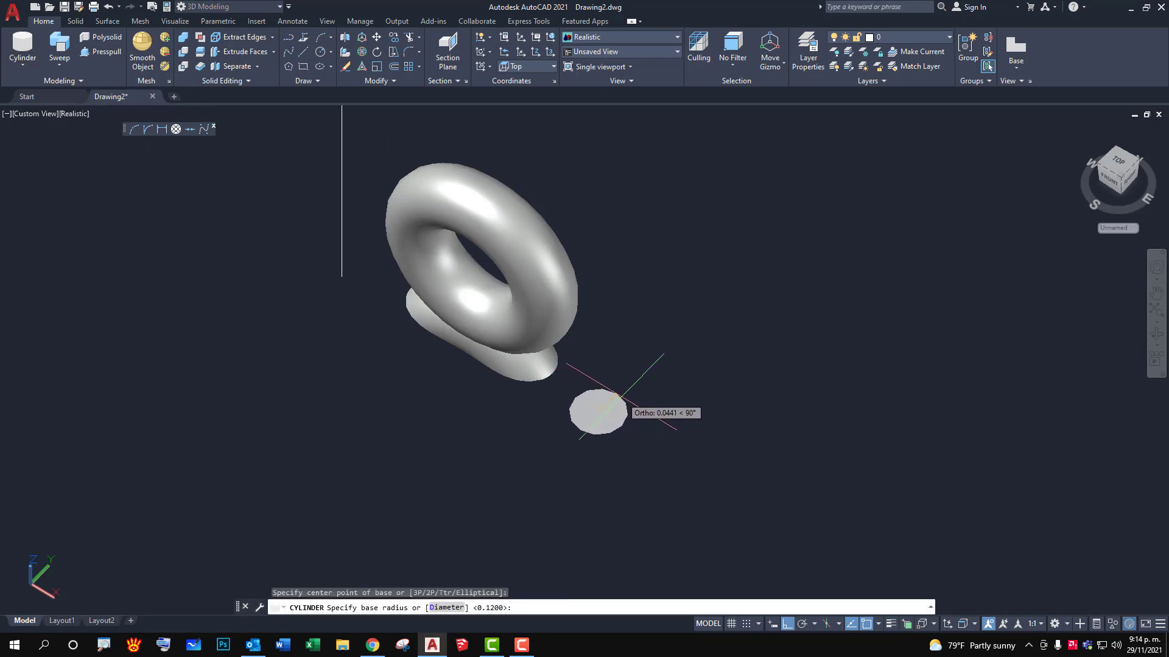
pyautogui.write('0.05')
pyautogui.press('Return')
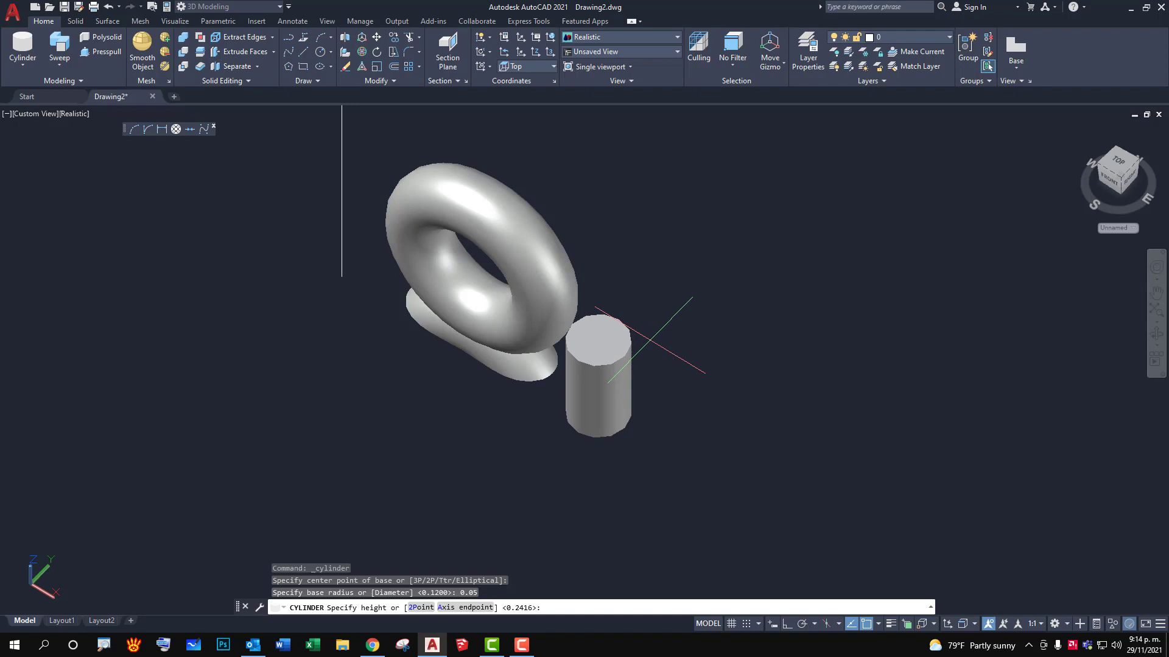
pyautogui.write('.')
pyautogui.write('15')
pyautogui.press('Return')
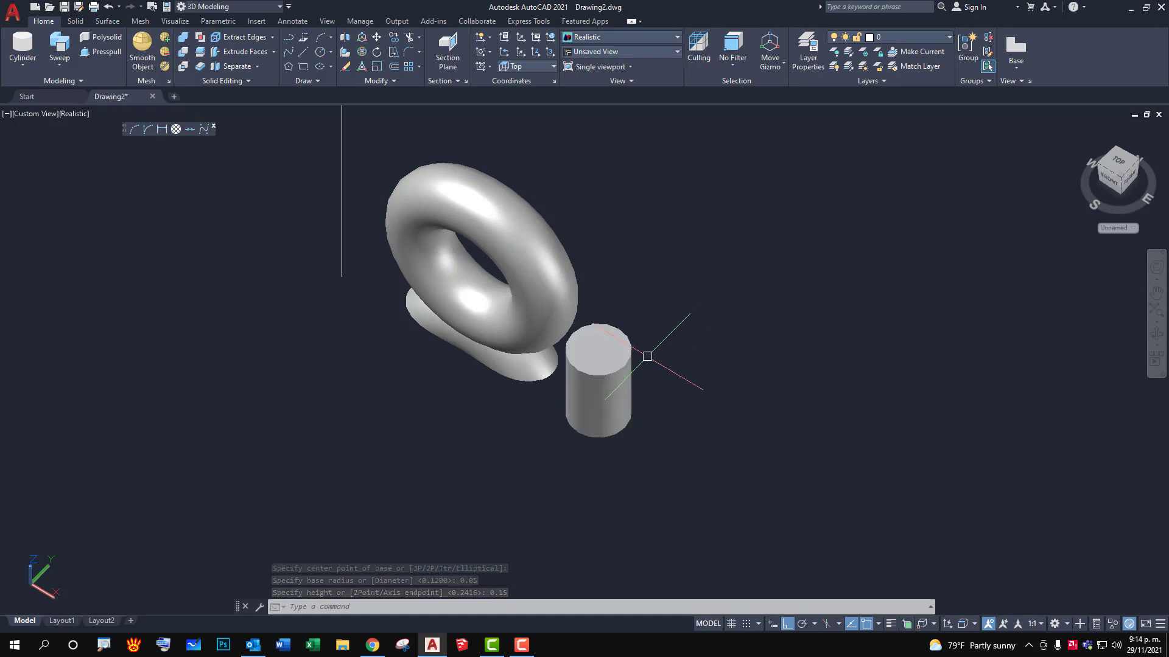
# Move the cylinder into the torus hole.
pyautogui.write('m')
pyautogui.press('Return')
pyautogui.click(651, 328)
pyautogui.click(608, 377)
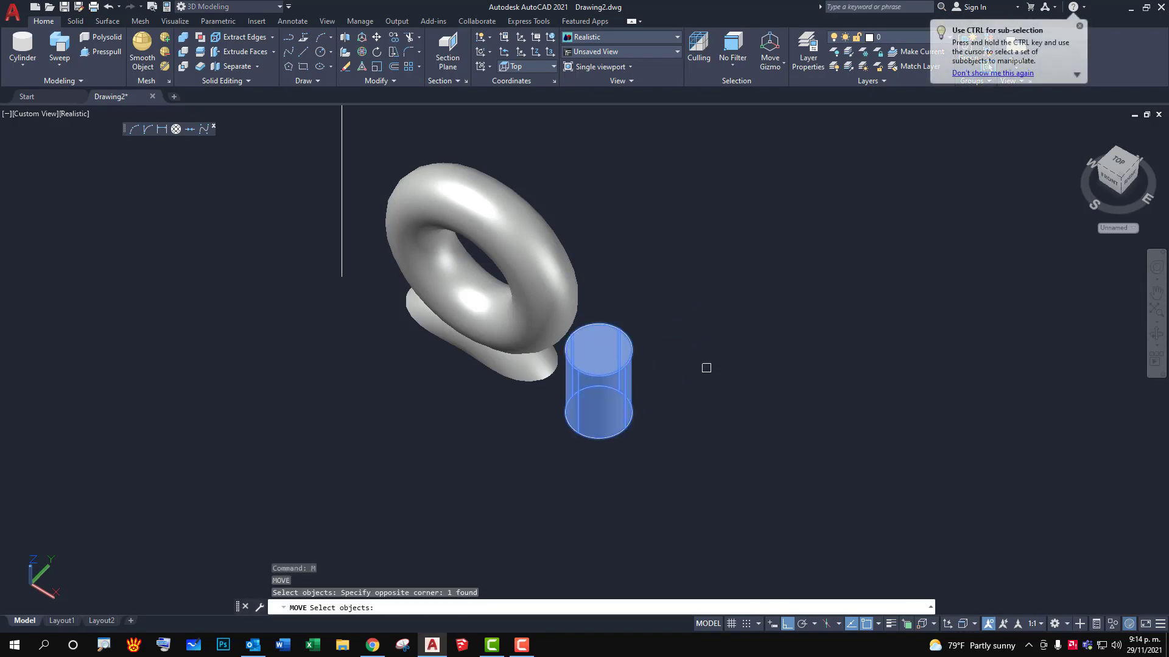
pyautogui.press('Return')
pyautogui.click(597, 409)
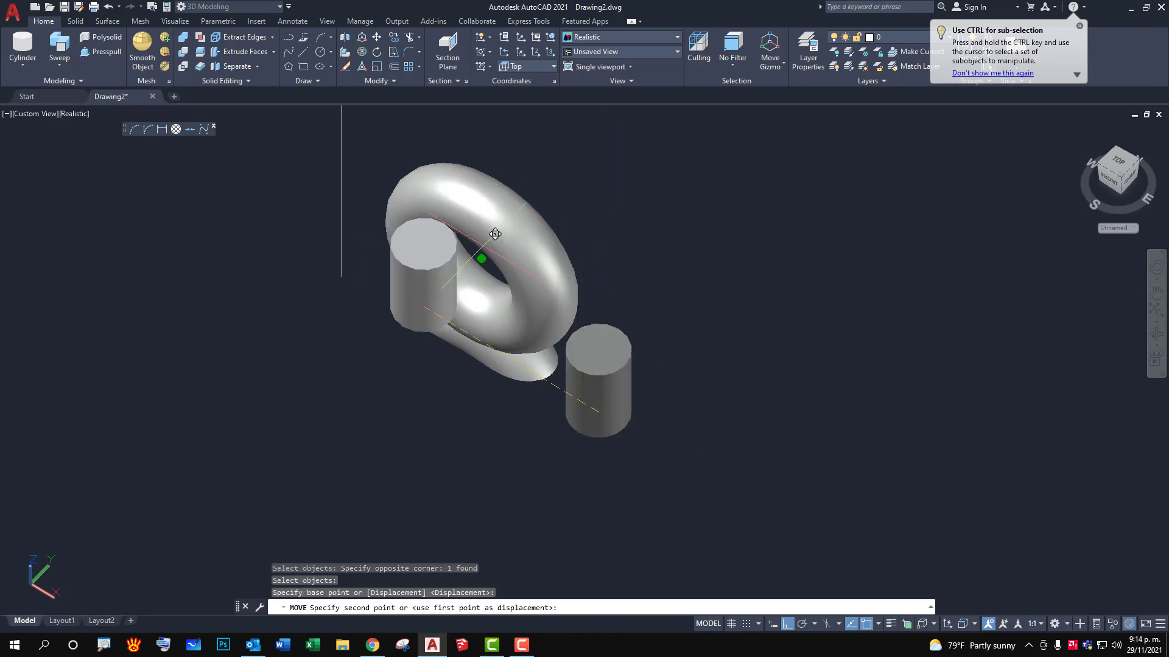
pyautogui.click(493, 247)
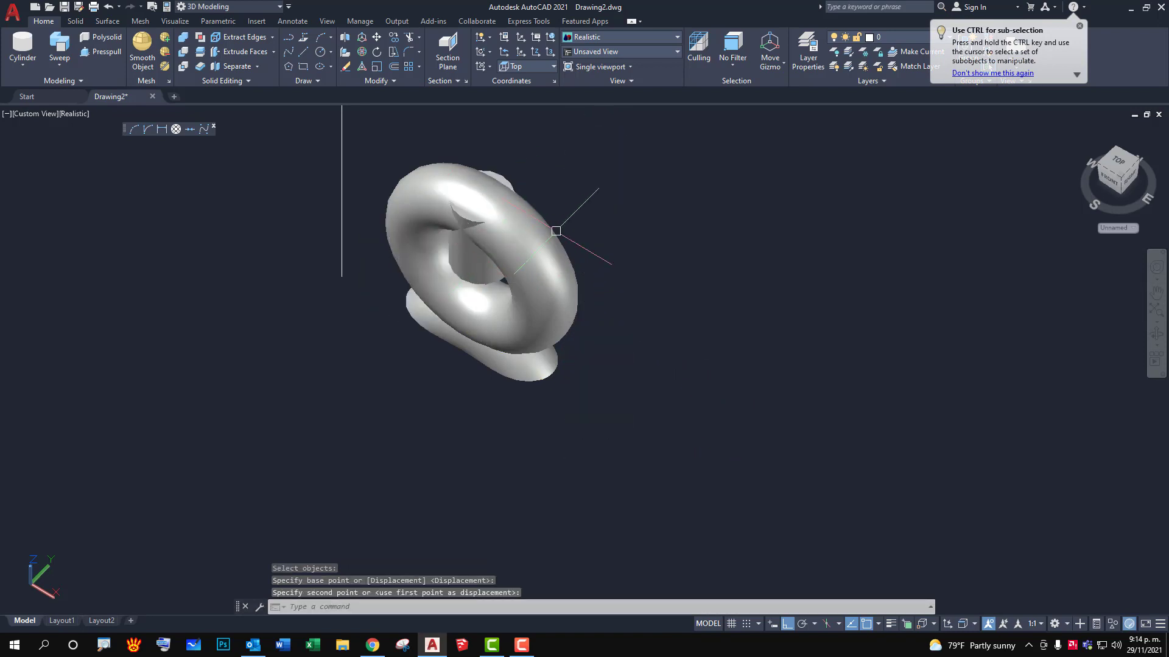
# Raise the cylinder above the top of the torus ring.
pyautogui.write('m')
pyautogui.press('Return')
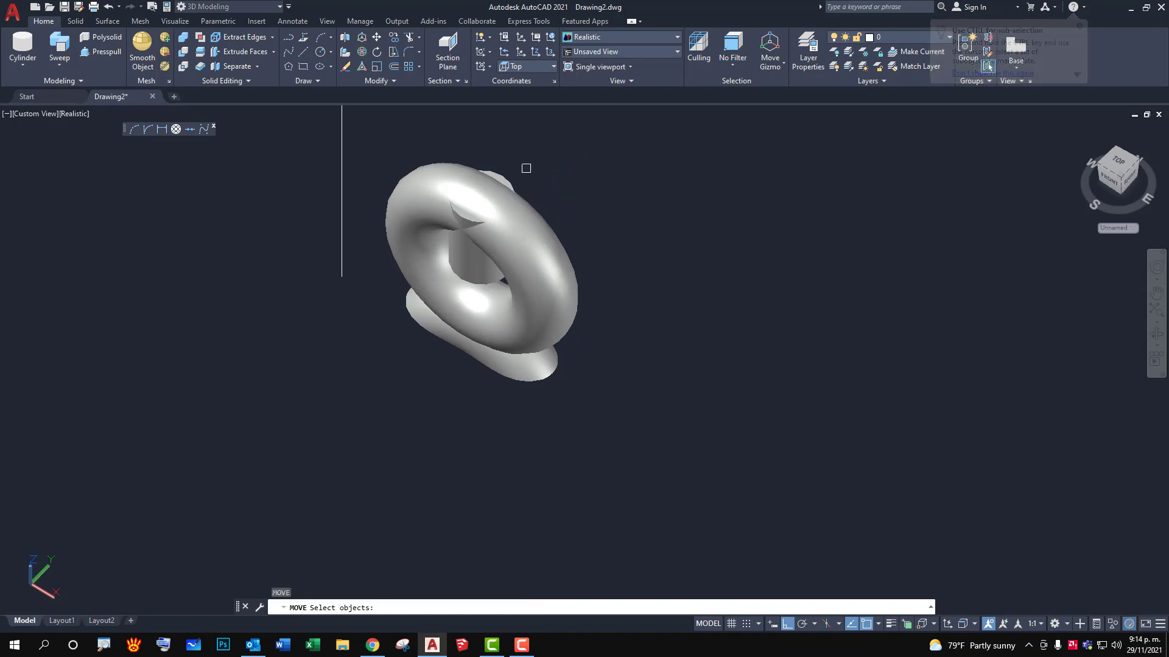
pyautogui.click(505, 182)
pyautogui.press('Return')
pyautogui.click(658, 234)
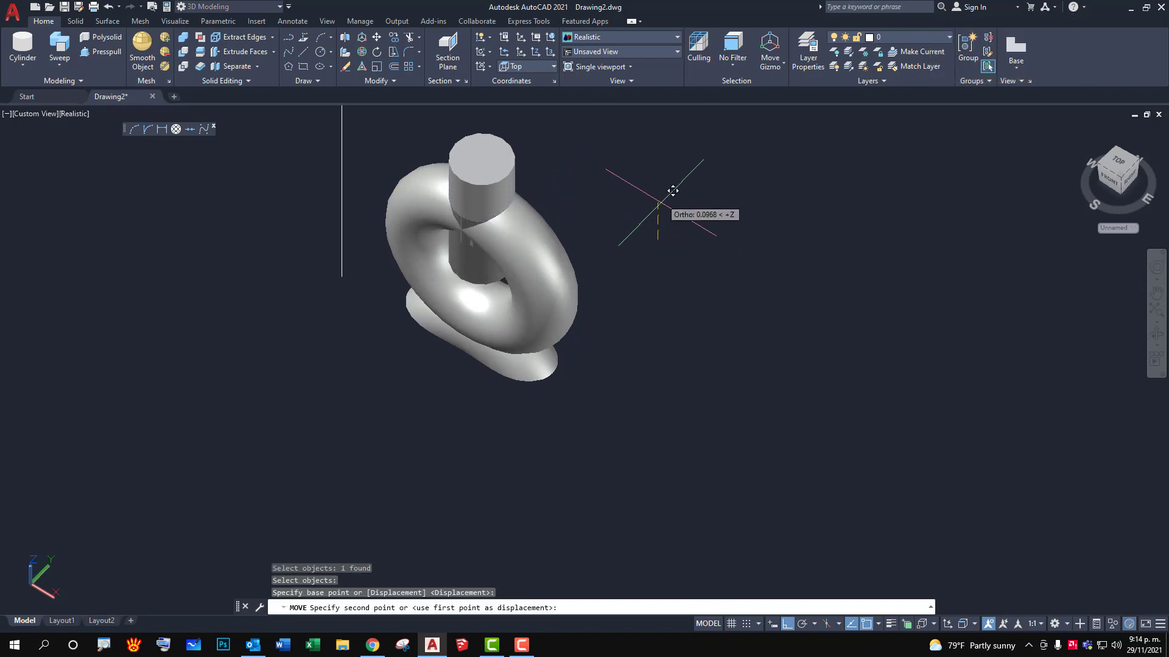
pyautogui.click(644, 177)
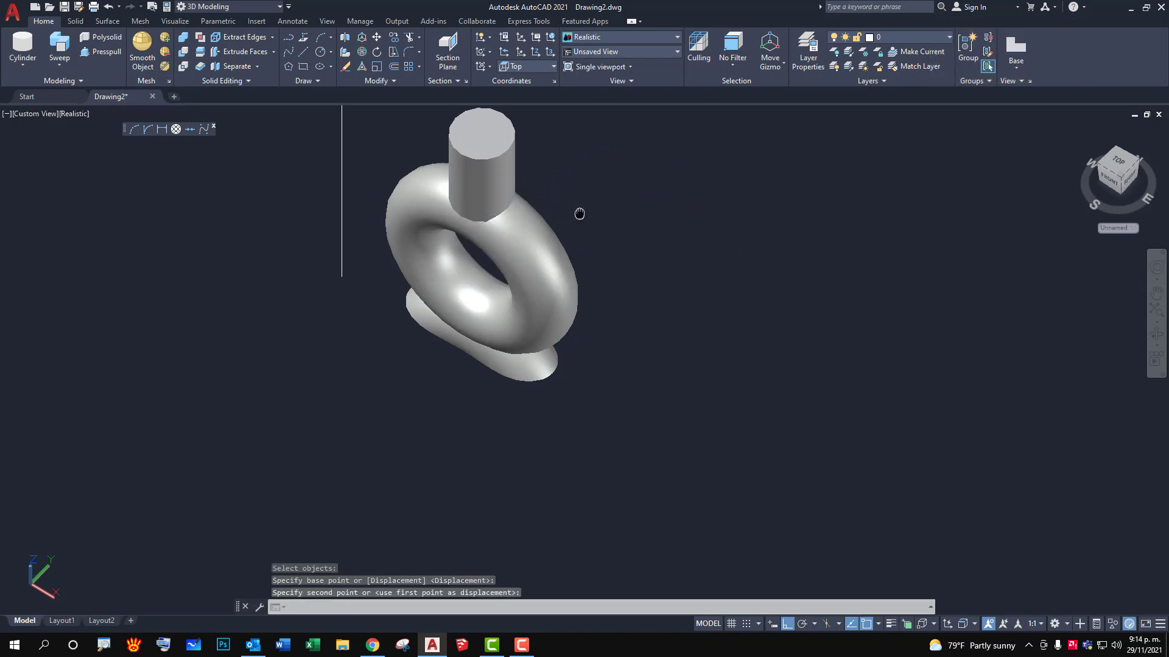
pyautogui.moveTo(576, 214)
pyautogui.keyDown('shift'); pyautogui.mouseDown(button='middle')
pyautogui.moveTo(598, 149)
pyautogui.moveTo(567, 326)
pyautogui.moveTo(680, 219)
pyautogui.moveTo(602, 275)
pyautogui.mouseUp(button='middle'); pyautogui.keyUp('shift')
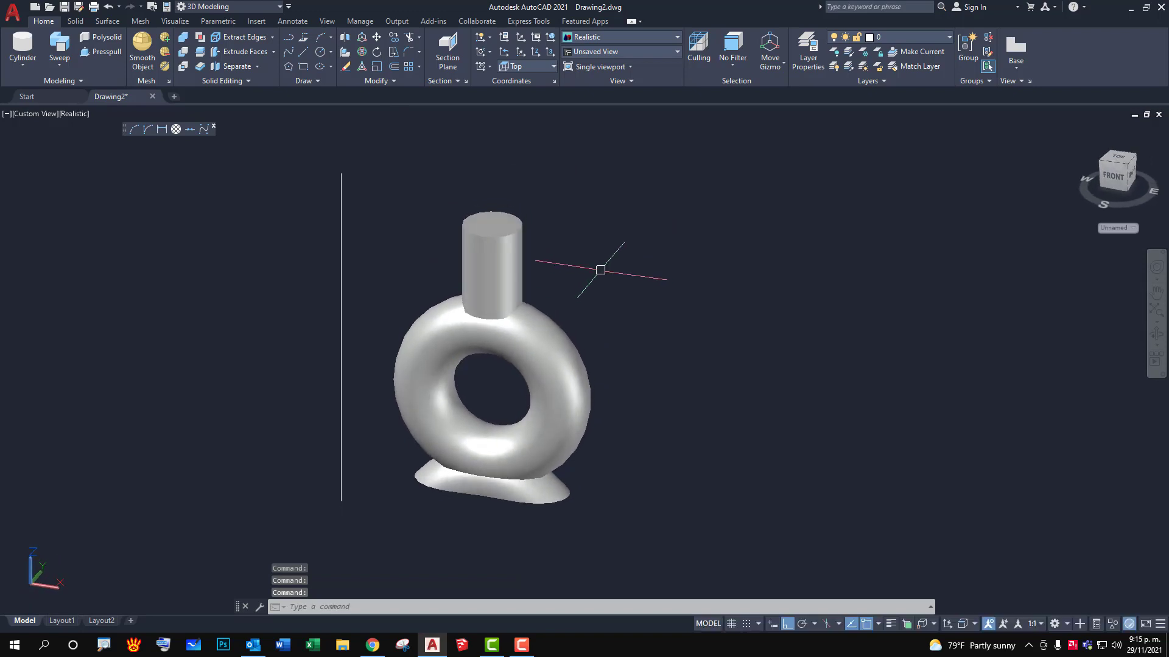
# Lower the cylinder so its bottom end sinks into the torus top.
pyautogui.write('m')
pyautogui.press('Return')
pyautogui.click(491, 262)
pyautogui.press('Return')
pyautogui.click(572, 256)
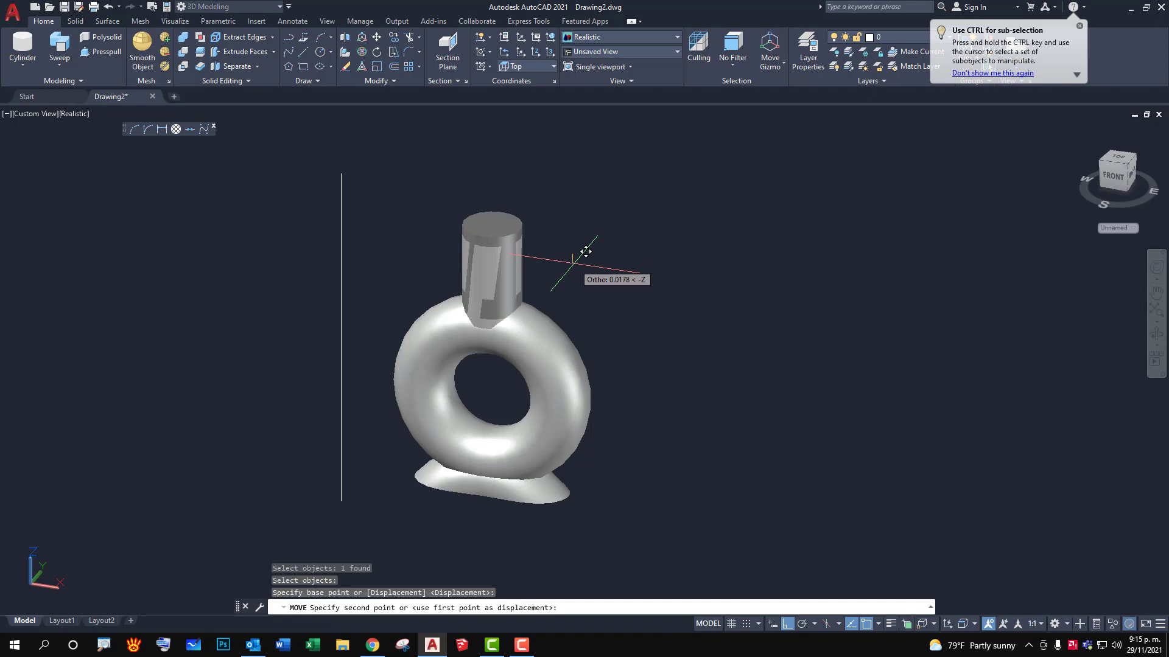
pyautogui.click(573, 271)
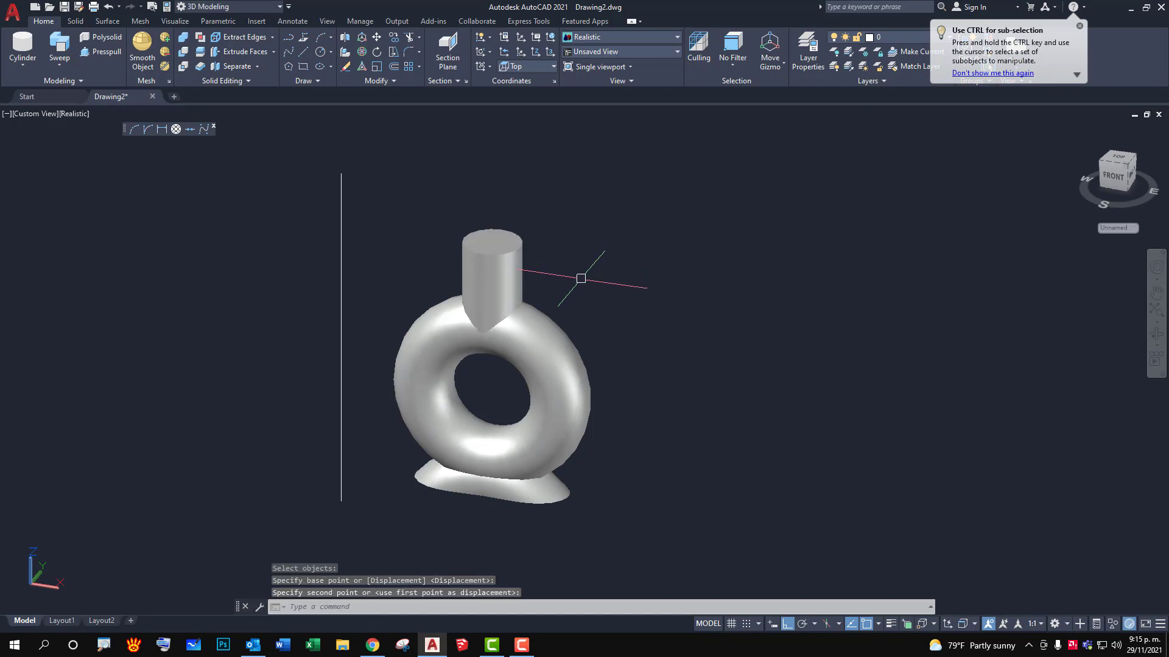
pyautogui.moveTo(584, 278)
pyautogui.keyDown('shift'); pyautogui.mouseDown(button='middle')
pyautogui.moveTo(347, 279)
pyautogui.moveTo(595, 277)
pyautogui.moveTo(594, 310)
pyautogui.moveTo(523, 286)
pyautogui.mouseUp(button='middle'); pyautogui.keyUp('shift')
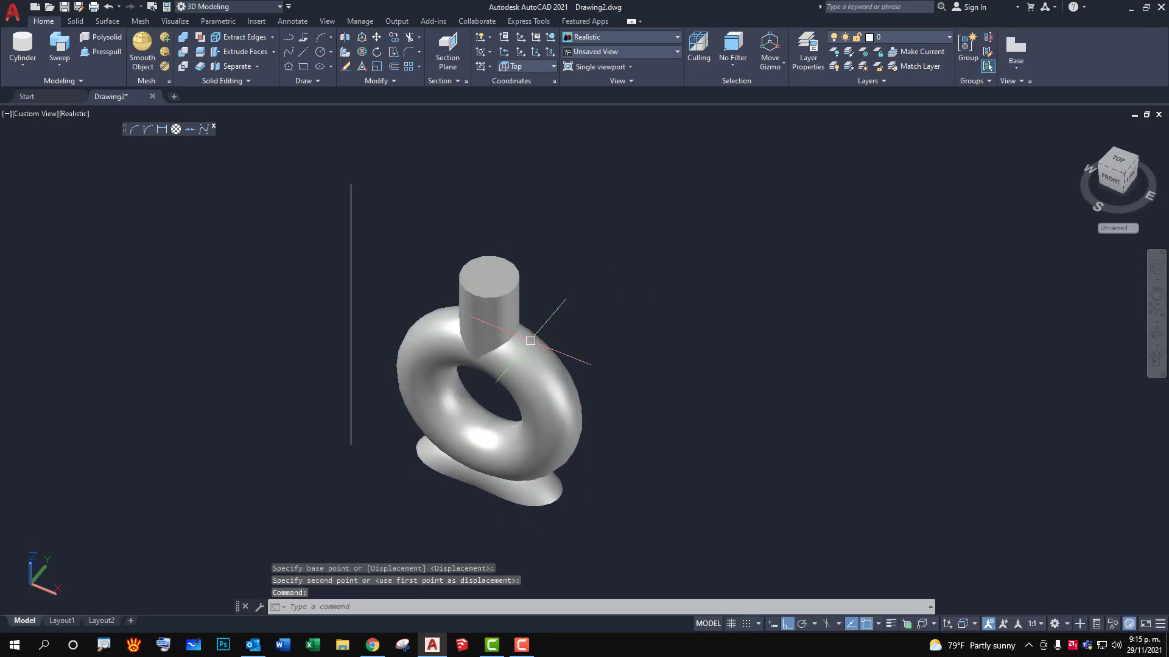
pyautogui.scroll(2, 509, 275)
pyautogui.scroll(2, 510, 274)
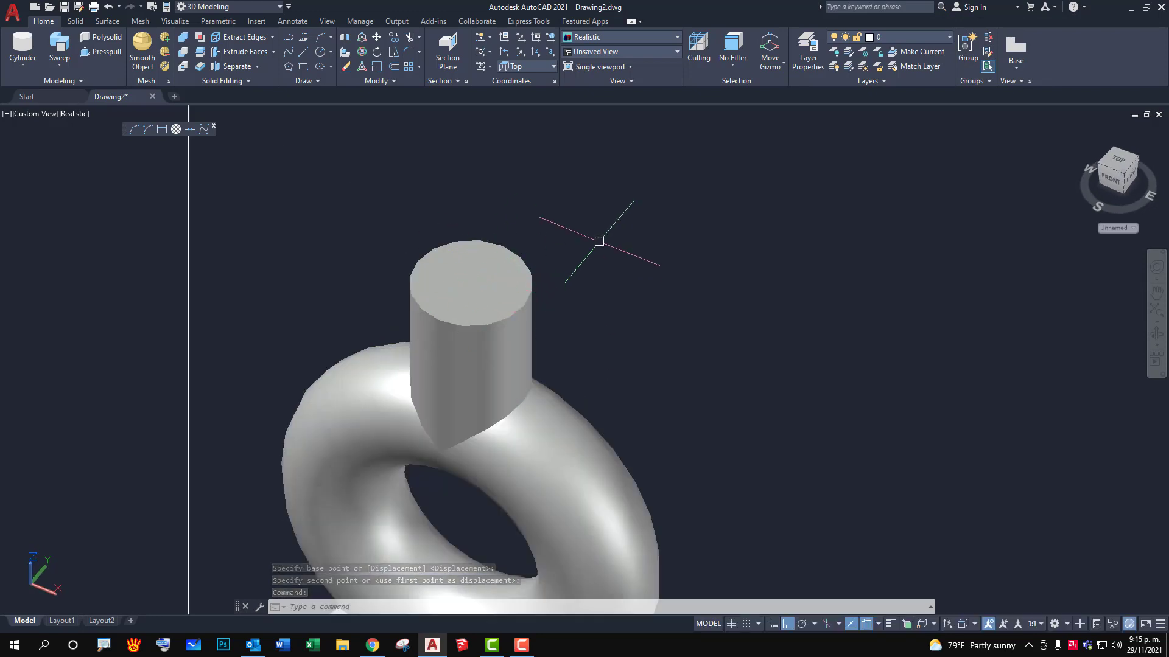
# Start shelling the cylinder, then cancel the attempt.
pyautogui.click(73, 25)
pyautogui.click(526, 43)
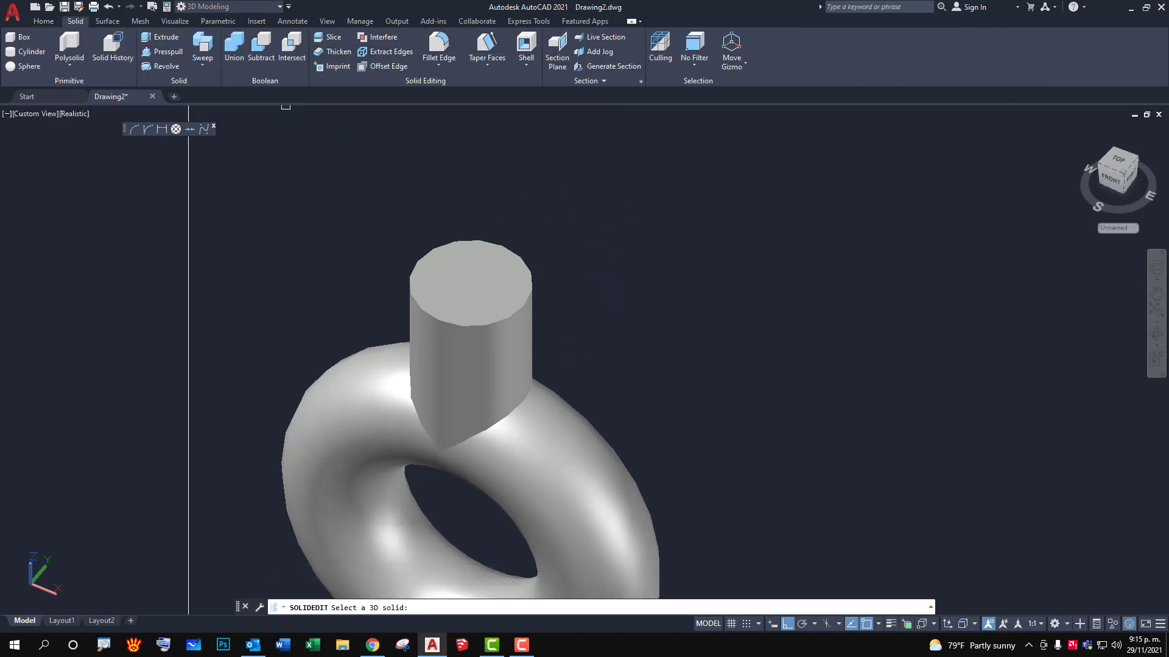
pyautogui.click(515, 342)
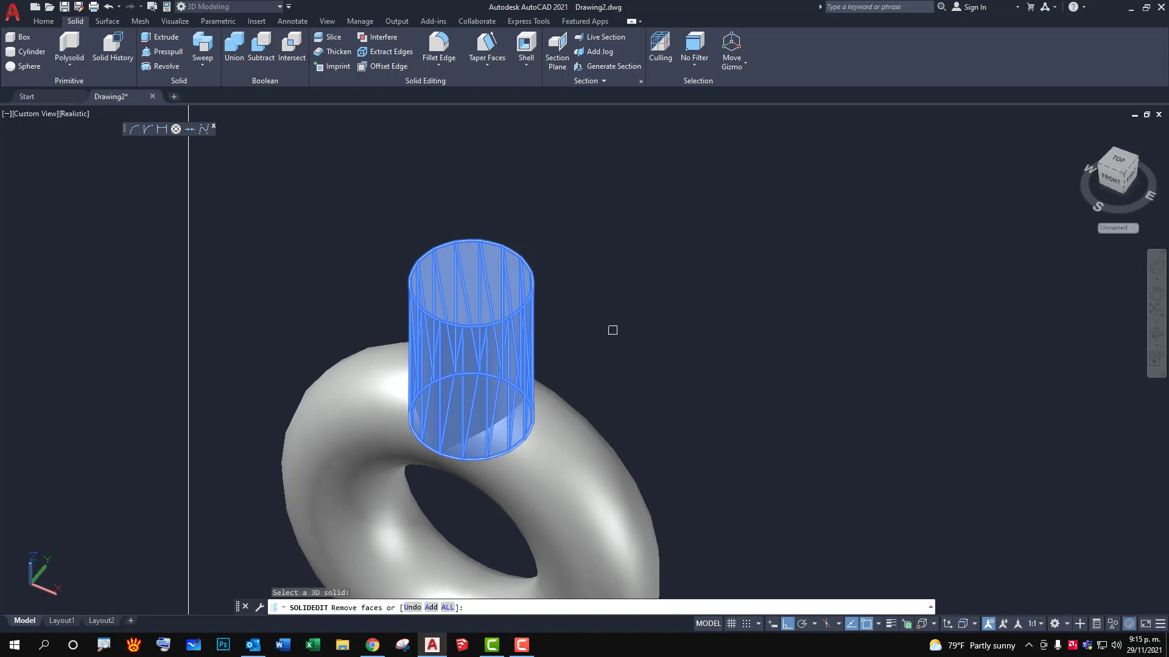
pyautogui.press('Return')
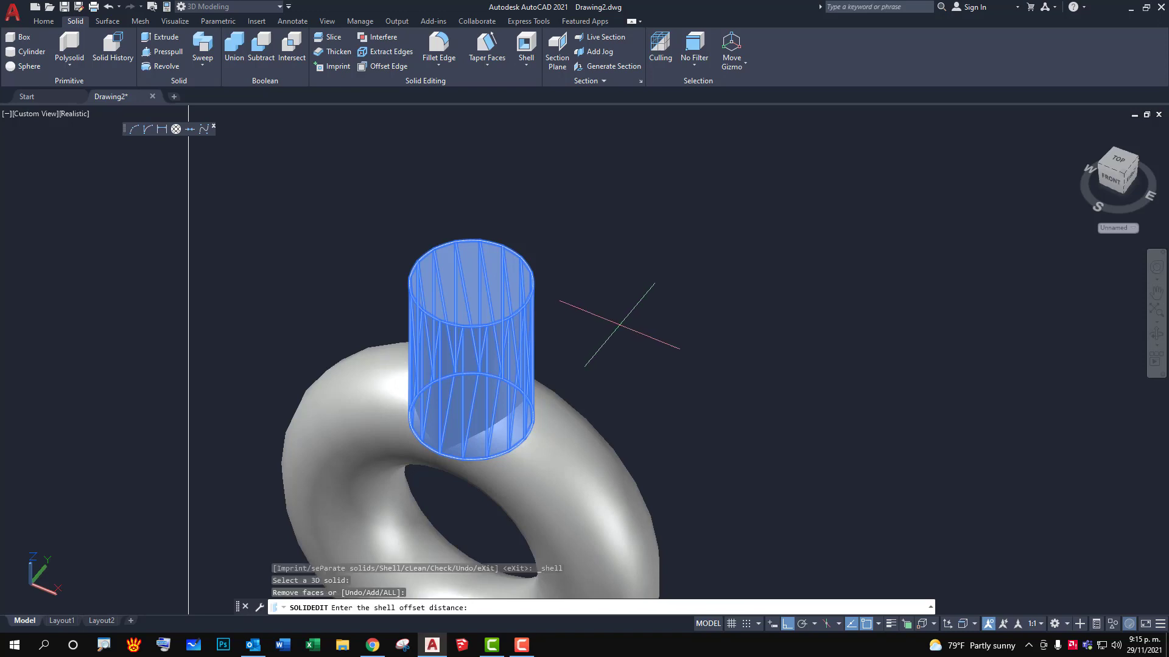
pyautogui.press('Escape')
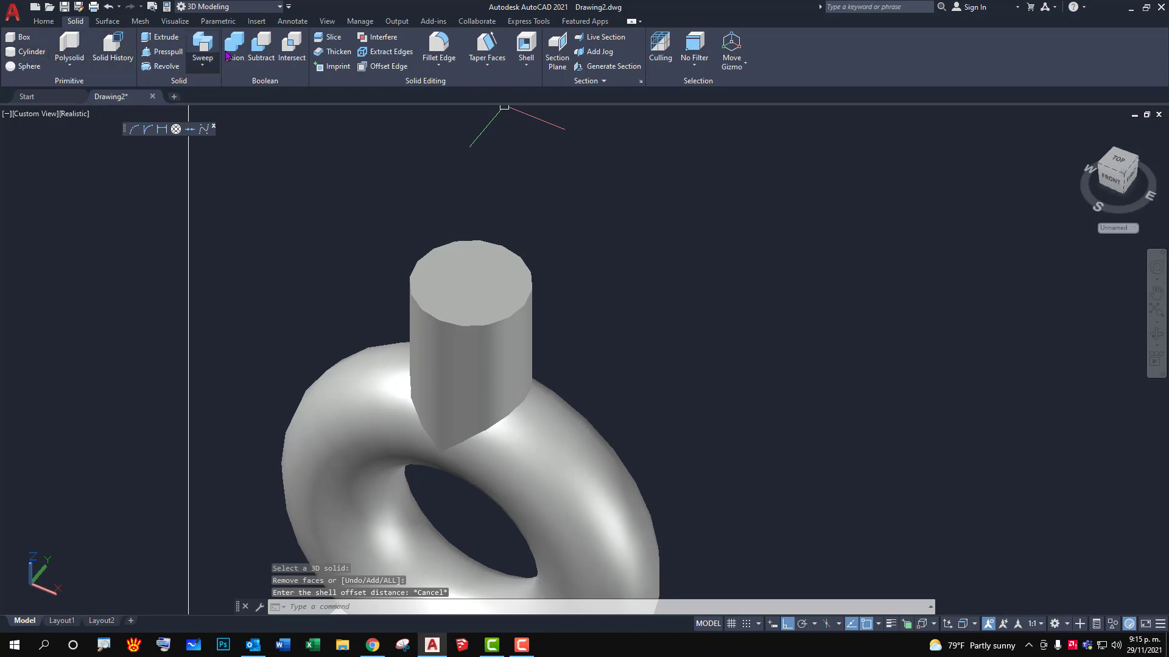
# Retry shelling the cylinder with its top face removed, cancelling after it fails.
pyautogui.click(518, 46)
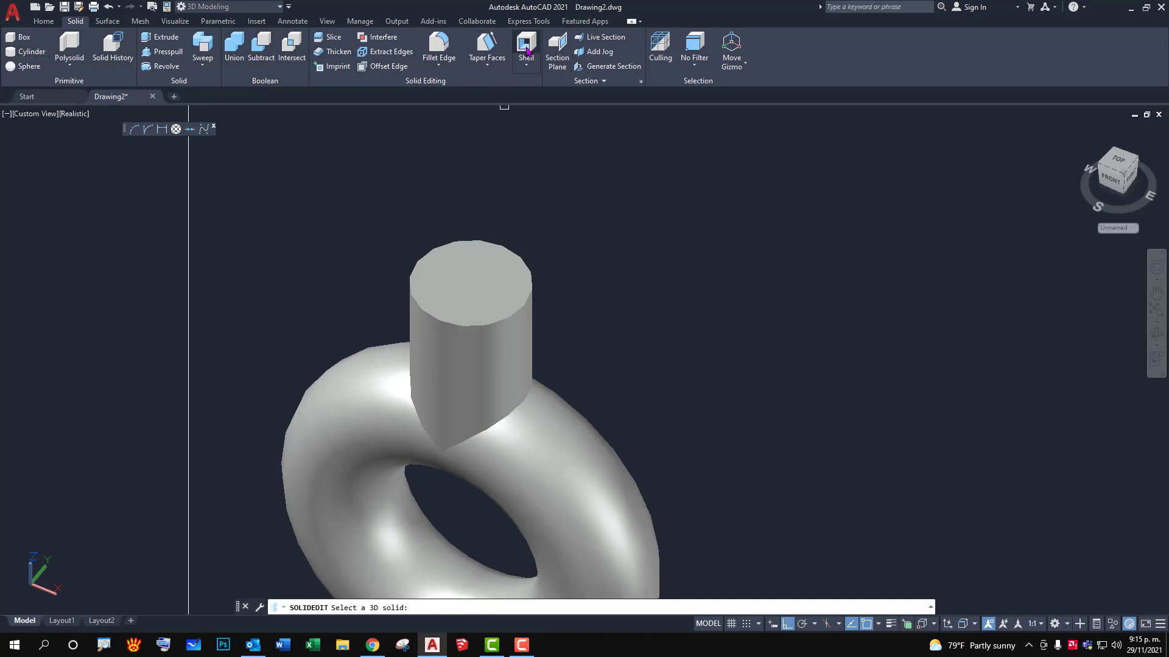
pyautogui.click(504, 248)
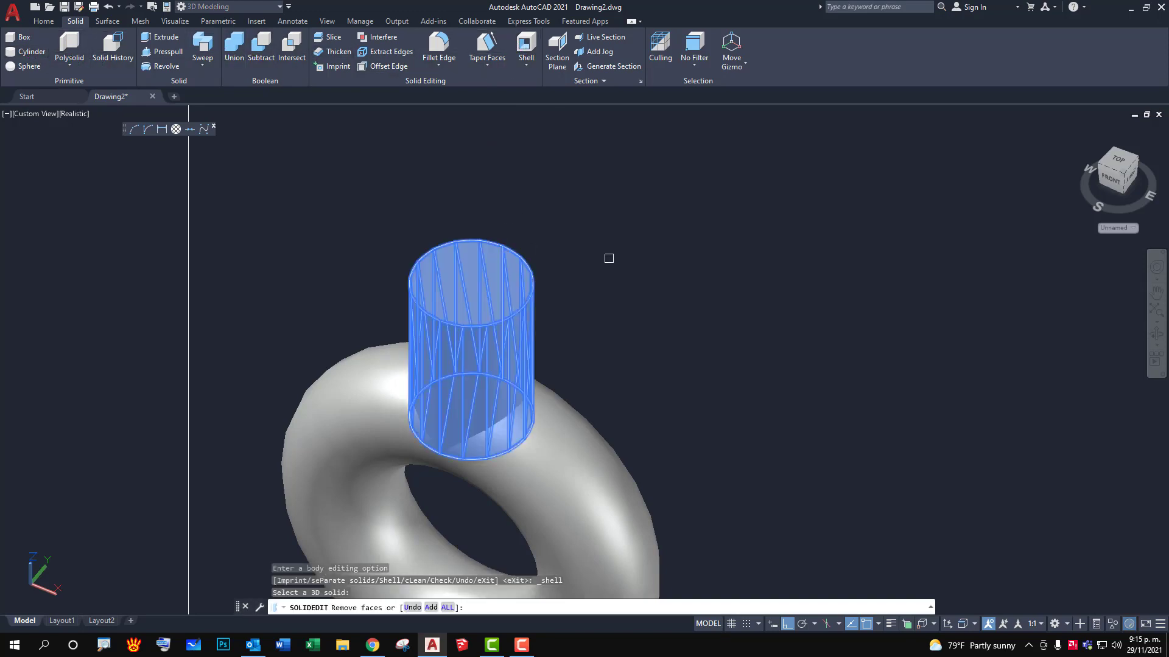
pyautogui.click(492, 264)
pyautogui.press('Return')
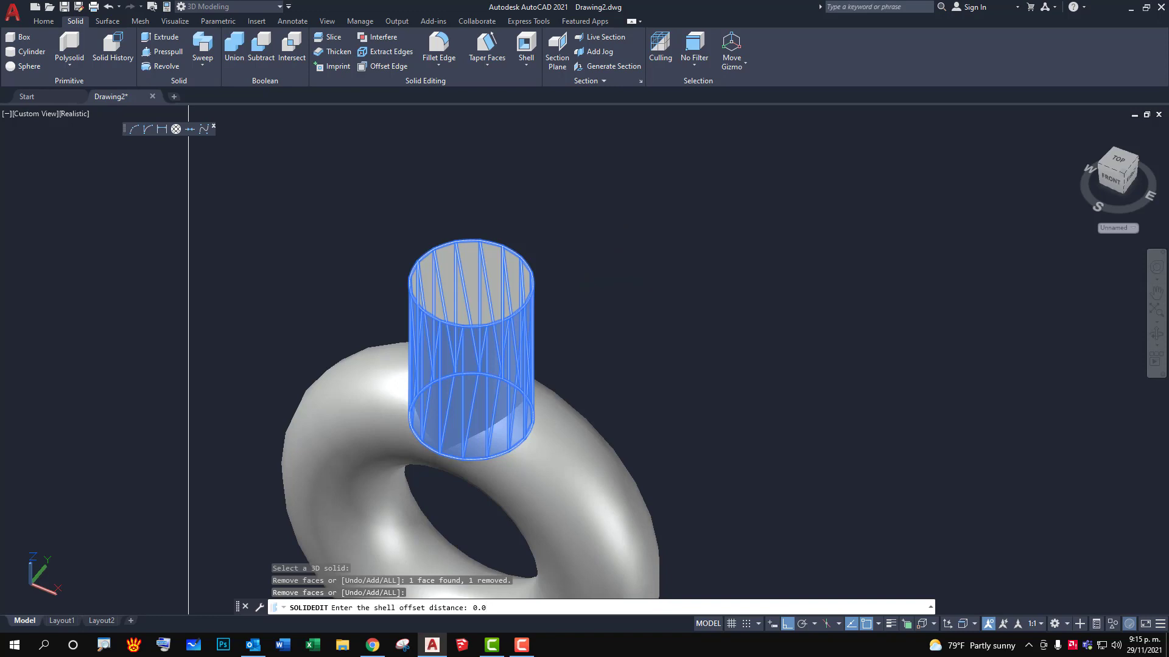
pyautogui.press('Return')
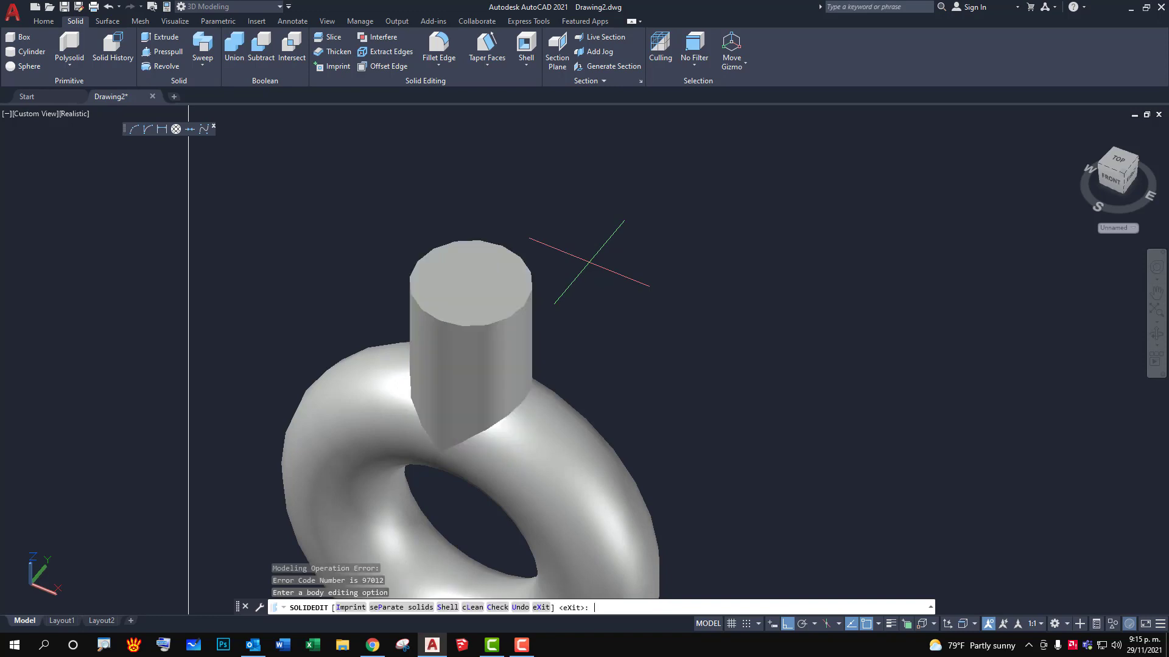
pyautogui.press('Escape')
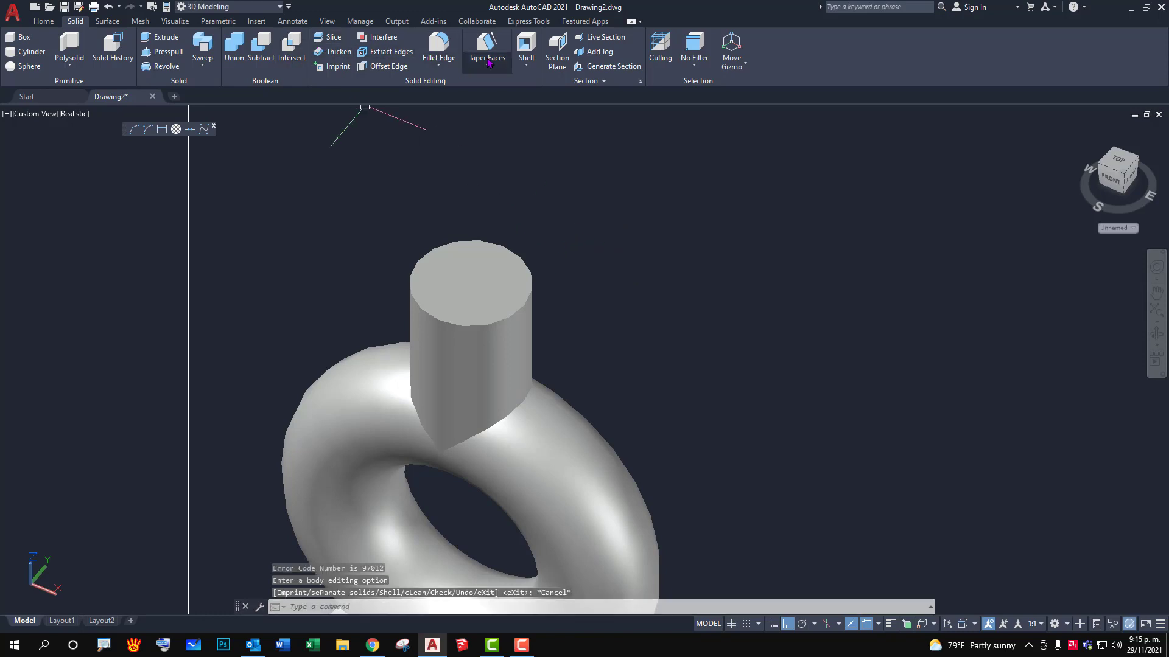
# Shell the cylinder with its top face removed, leaving a 0.005 wall.
pyautogui.click(527, 54)
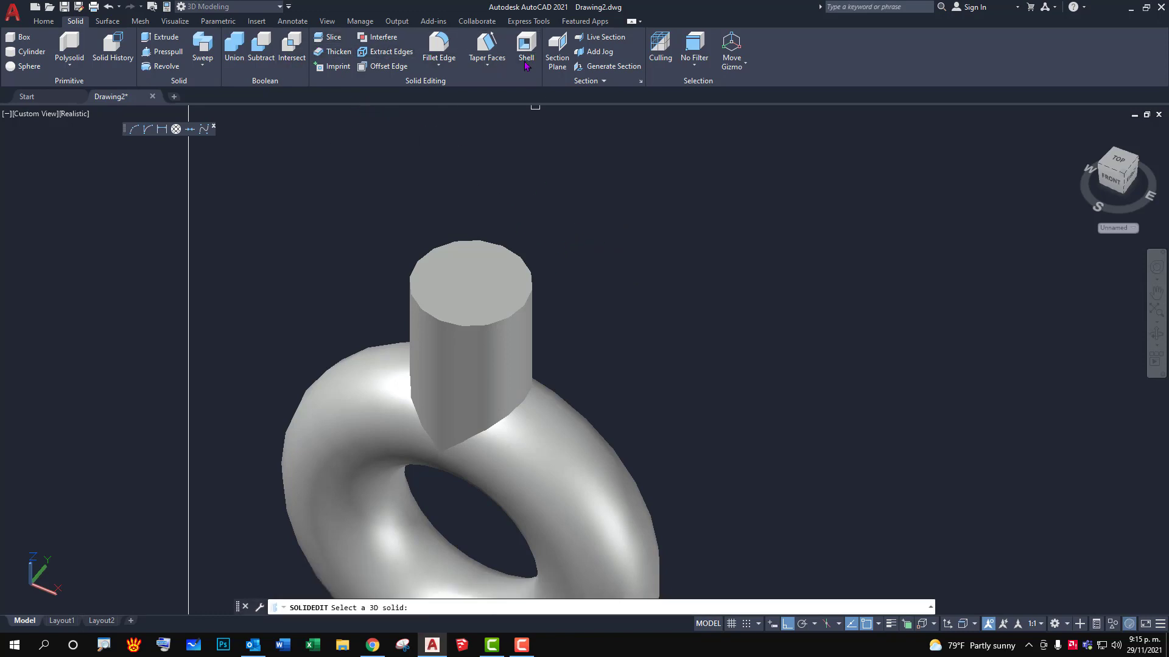
pyautogui.click(538, 271)
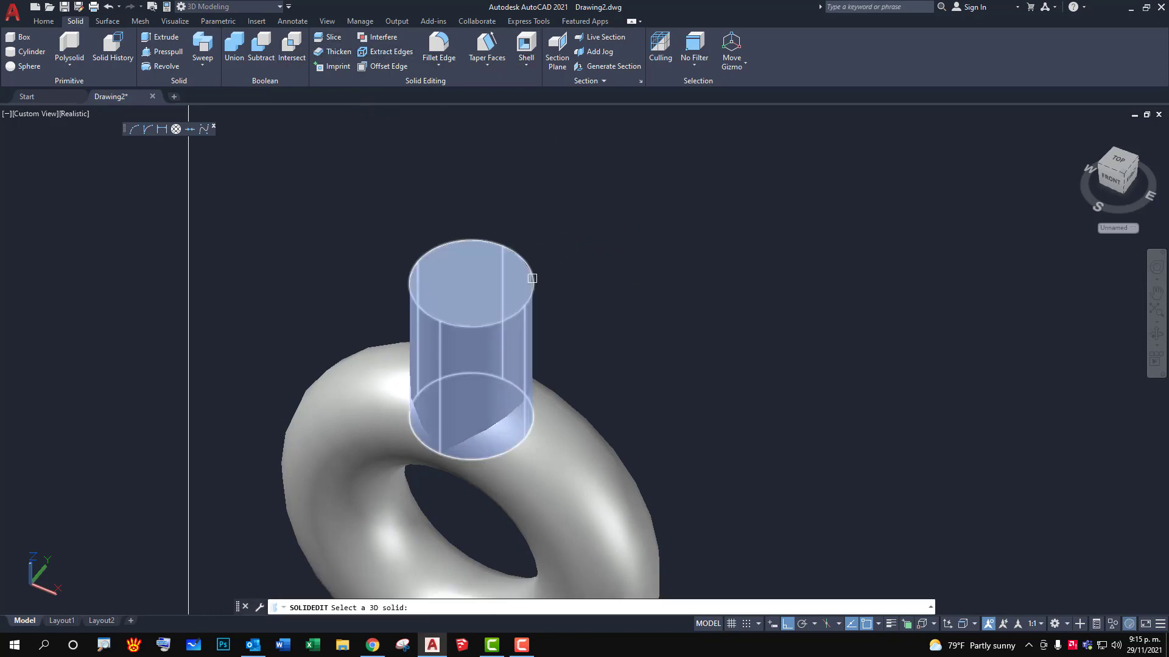
pyautogui.click(494, 260)
pyautogui.press('Return')
pyautogui.write('0.005')
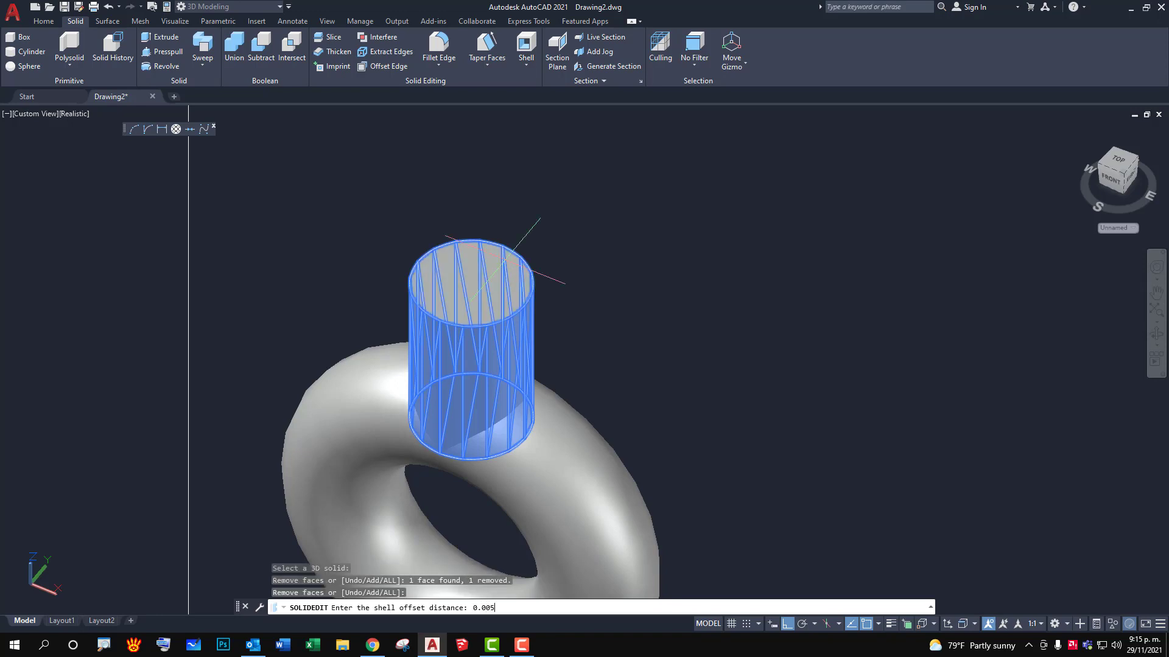
pyautogui.press('Return')
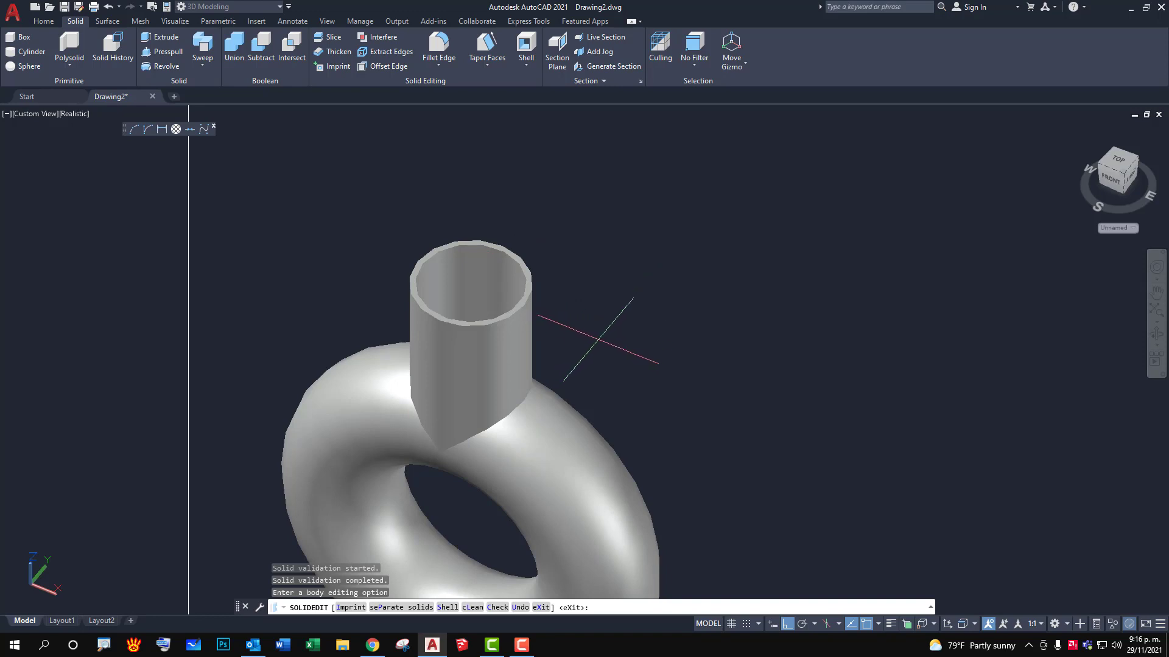
pyautogui.moveTo(583, 341)
pyautogui.mouseDown(button='middle')
pyautogui.moveTo(627, 302)
pyautogui.moveTo(514, 266)
pyautogui.mouseUp(button='middle')
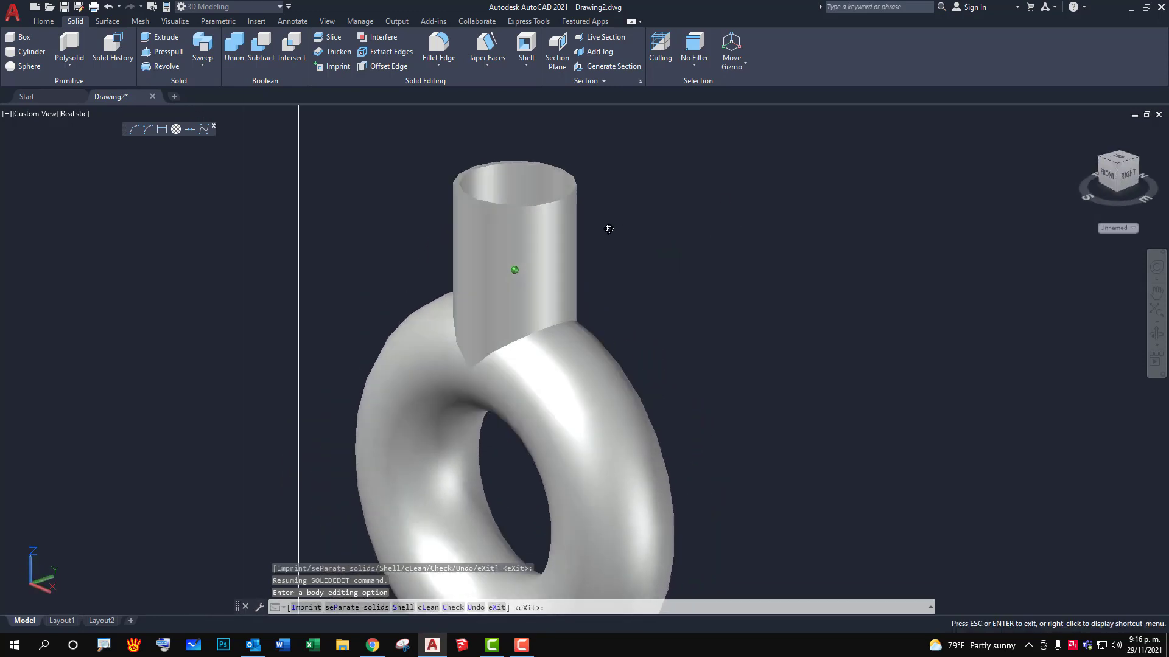
# Union the hollow neck tube, torus ring and flat base into a single solid.
pyautogui.scroll(-2, 621, 332)
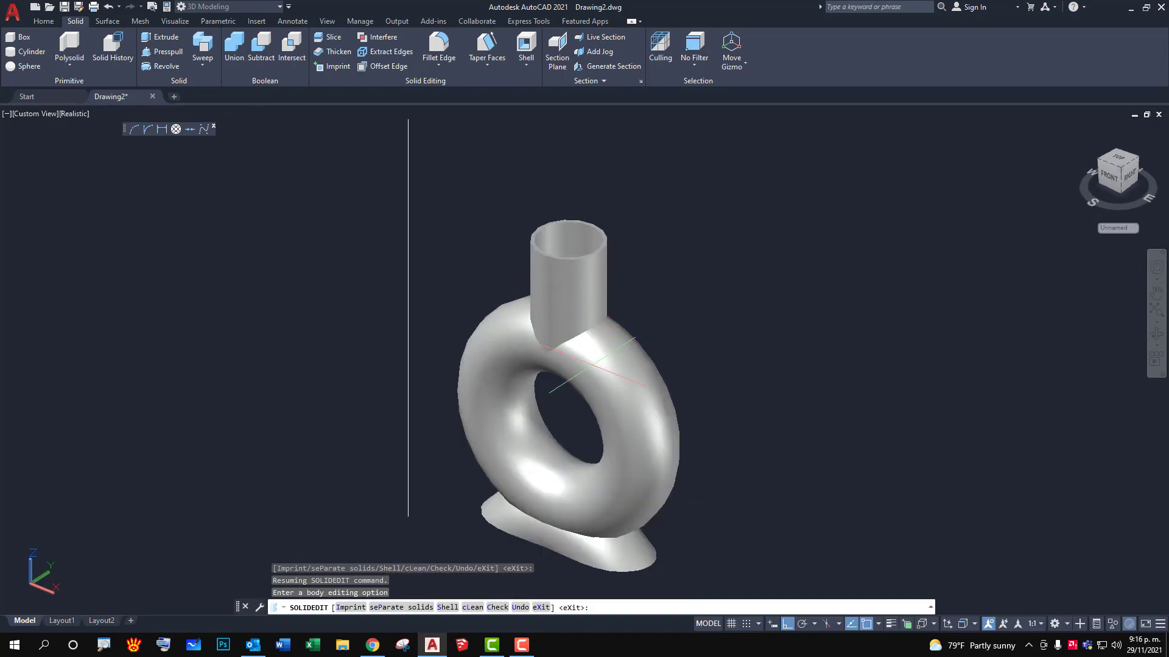
pyautogui.press('Escape')
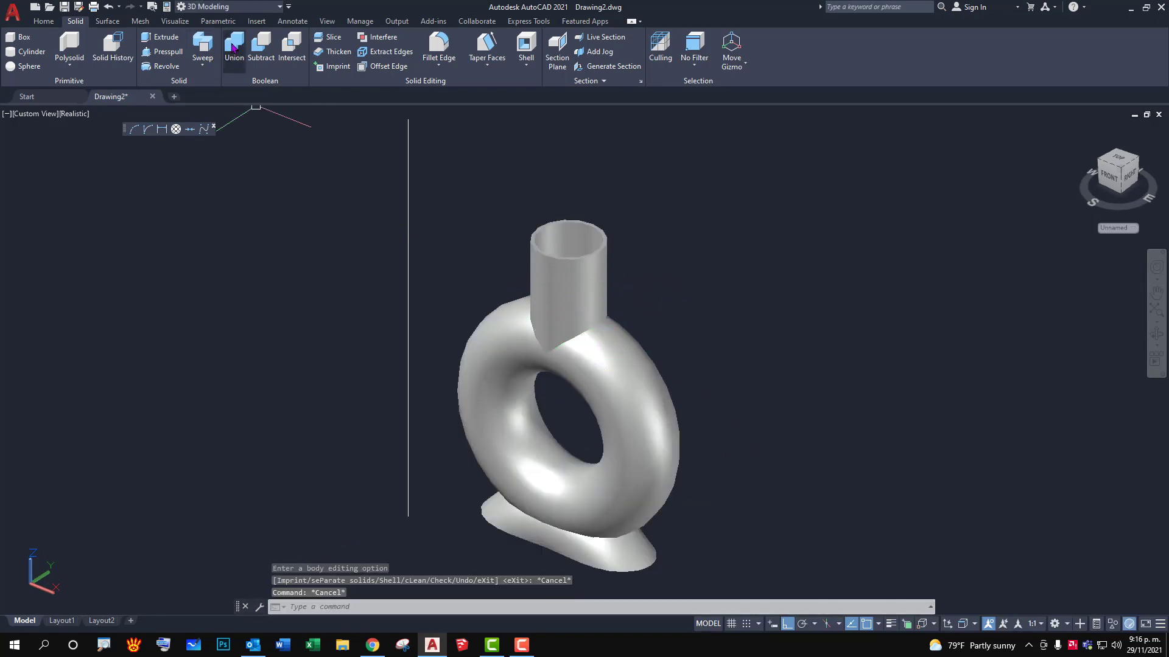
pyautogui.click(233, 48)
pyautogui.click(592, 296)
pyautogui.click(635, 382)
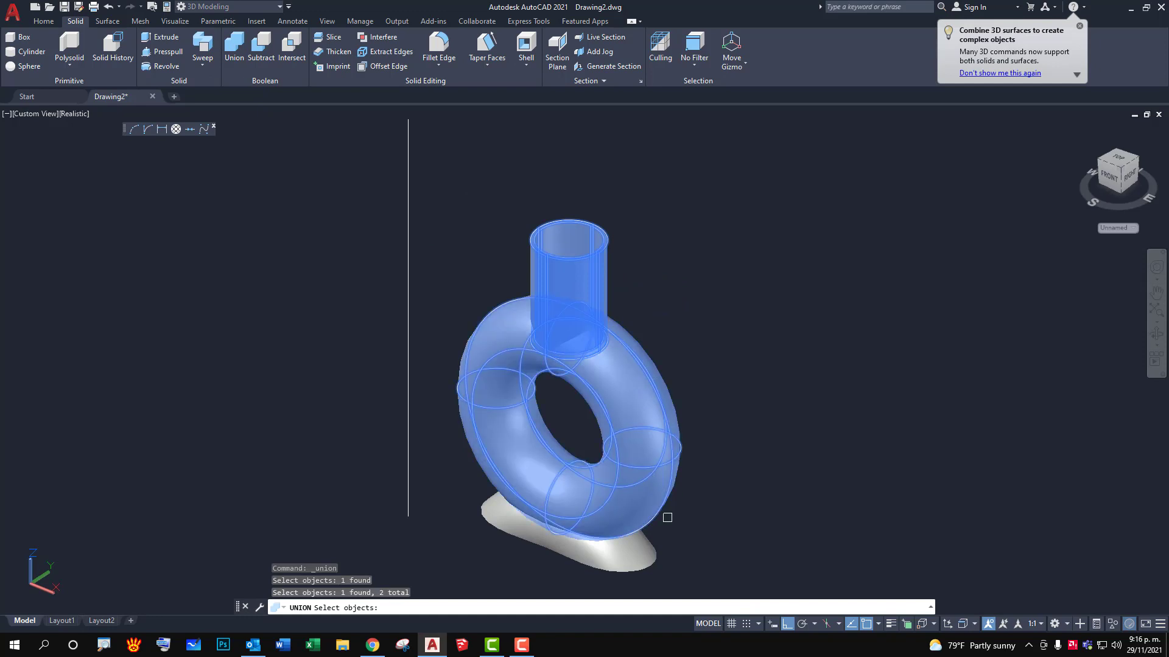
pyautogui.click(636, 550)
pyautogui.press('Return')
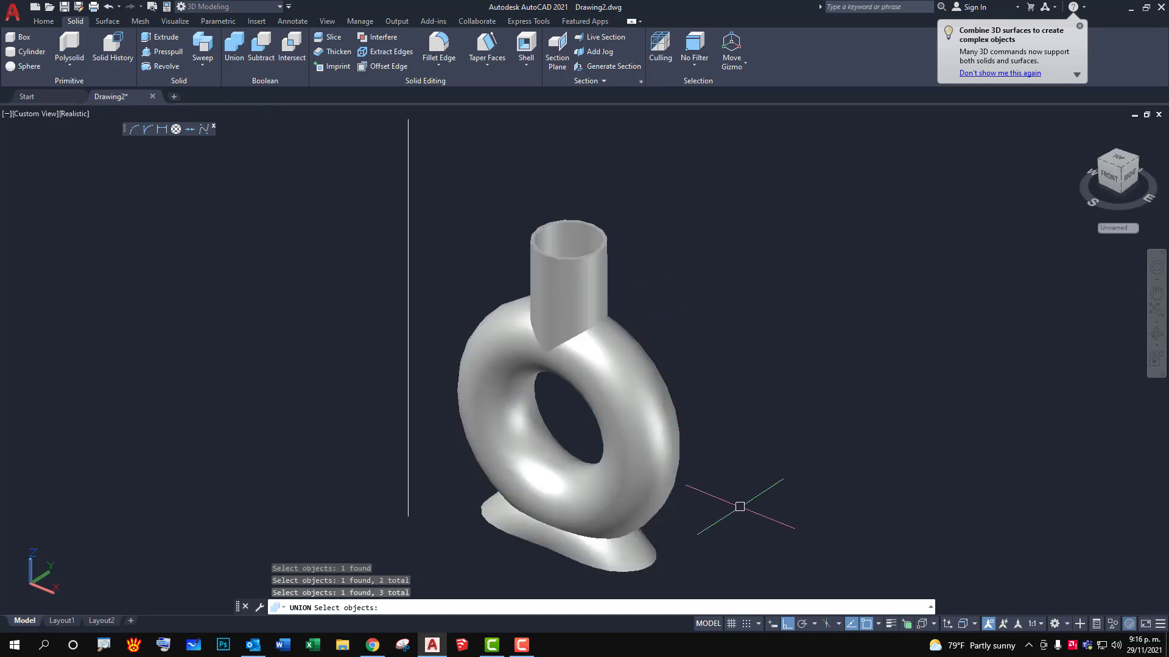
pyautogui.moveTo(683, 451)
pyautogui.keyDown('shift'); pyautogui.mouseDown(button='middle')
pyautogui.moveTo(873, 379)
pyautogui.moveTo(794, 365)
pyautogui.moveTo(746, 451)
pyautogui.moveTo(739, 532)
pyautogui.moveTo(786, 426)
pyautogui.moveTo(779, 542)
pyautogui.mouseUp(button='middle'); pyautogui.keyUp('shift')
pyautogui.moveTo(596, 353)
pyautogui.keyDown('shift'); pyautogui.mouseDown(button='middle')
pyautogui.moveTo(757, 365)
pyautogui.moveTo(608, 327)
pyautogui.mouseUp(button='middle'); pyautogui.keyUp('shift')
pyautogui.scroll(-3, 756, 371)
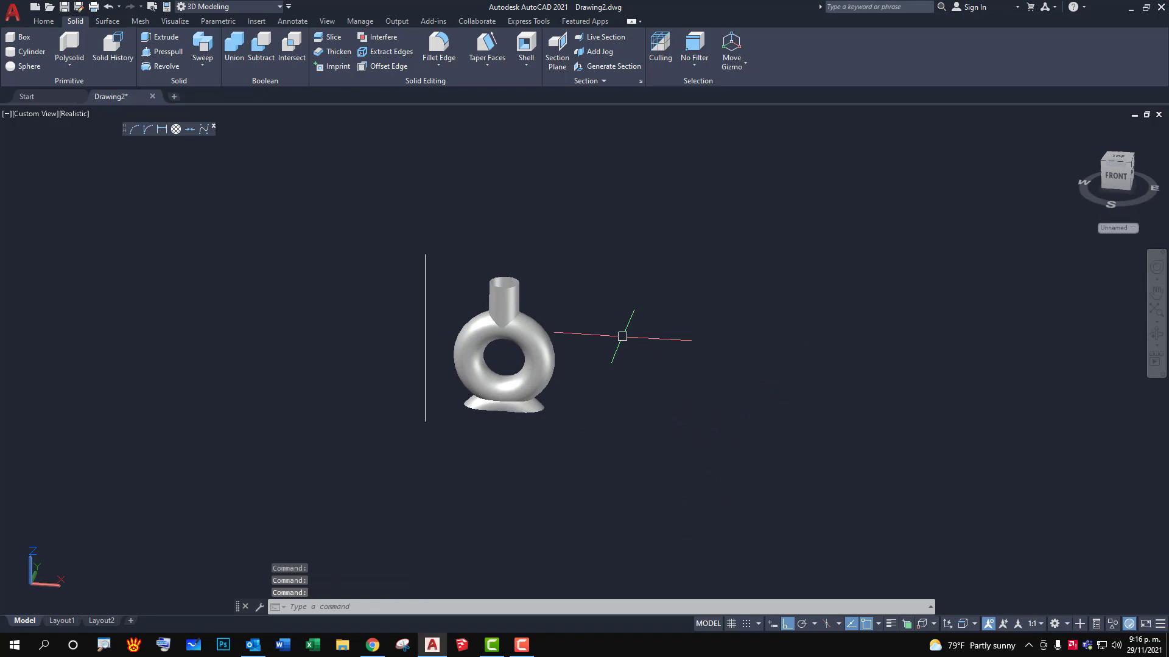
# Switch to Front view with FV and frame the vase.
pyautogui.write('FV')
pyautogui.press('Return')
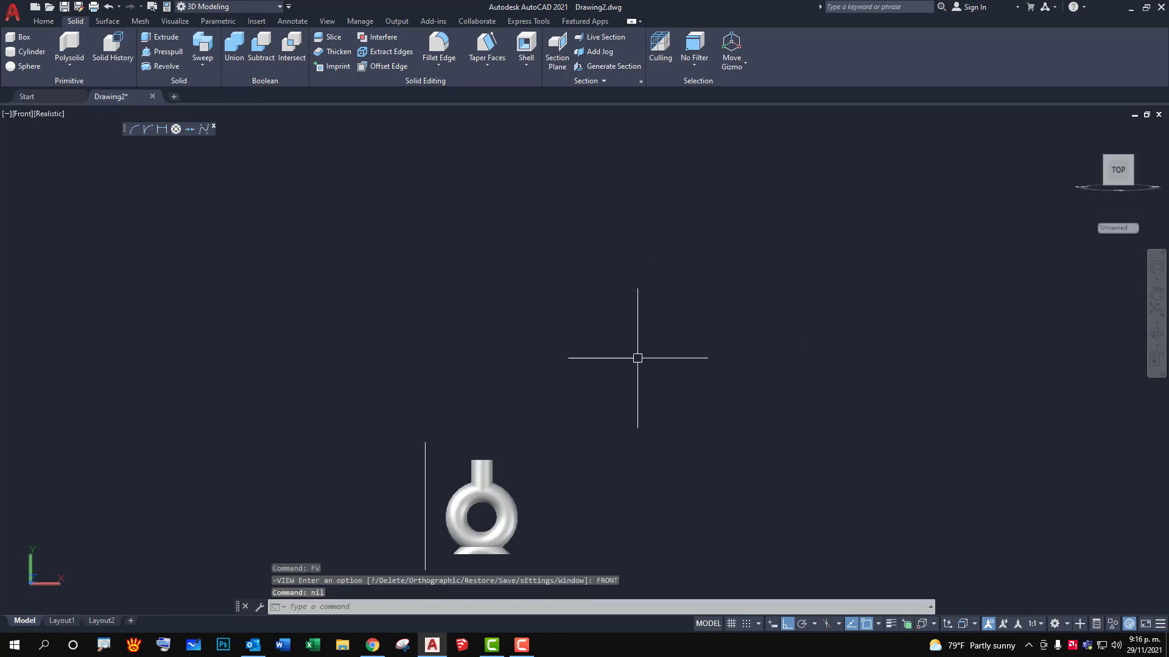
pyautogui.moveTo(637, 358)
pyautogui.mouseDown(button='middle')
pyautogui.moveTo(672, 447)
pyautogui.moveTo(645, 339)
pyautogui.mouseUp(button='middle')
pyautogui.scroll(-2, 644, 365)
pyautogui.moveTo(645, 404)
pyautogui.mouseDown(button='middle')
pyautogui.moveTo(550, 495)
pyautogui.moveTo(546, 264)
pyautogui.mouseUp(button='middle')
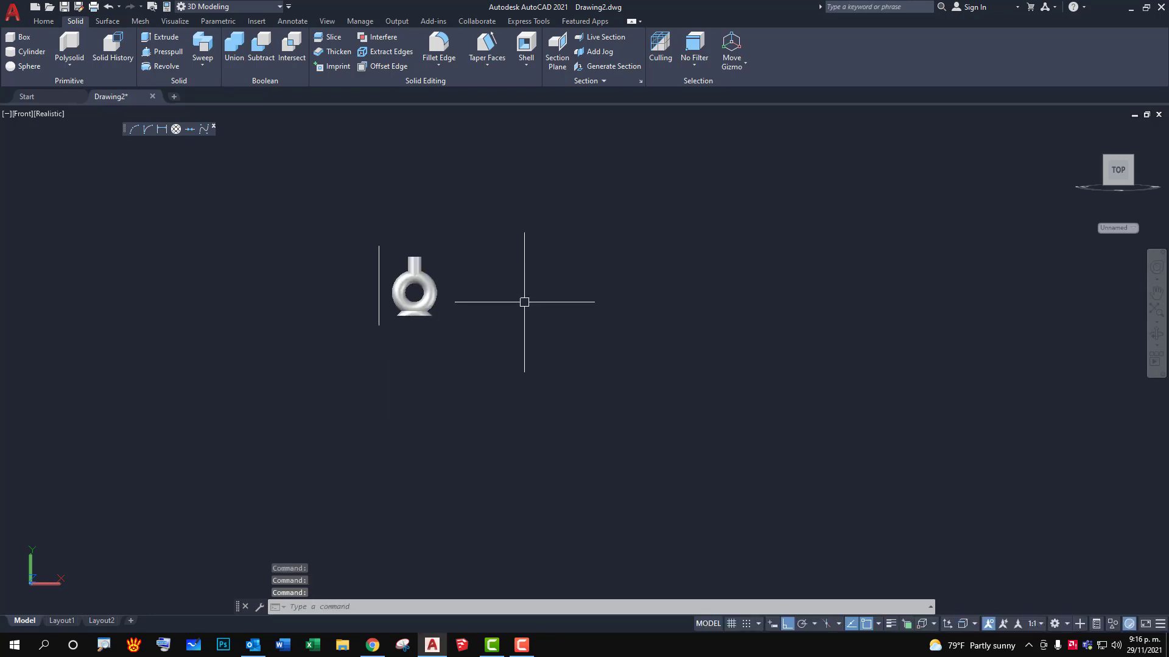
pyautogui.scroll(2, 517, 305)
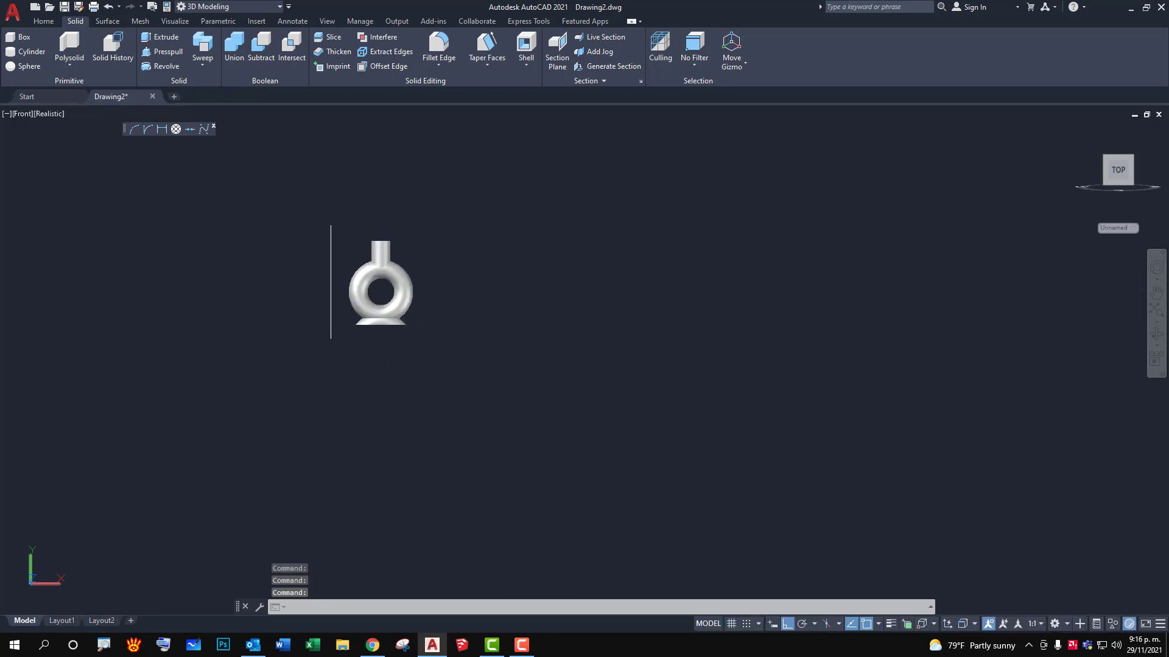
pyautogui.moveTo(491, 292); pyautogui.dragTo(486, 320, button='middle')
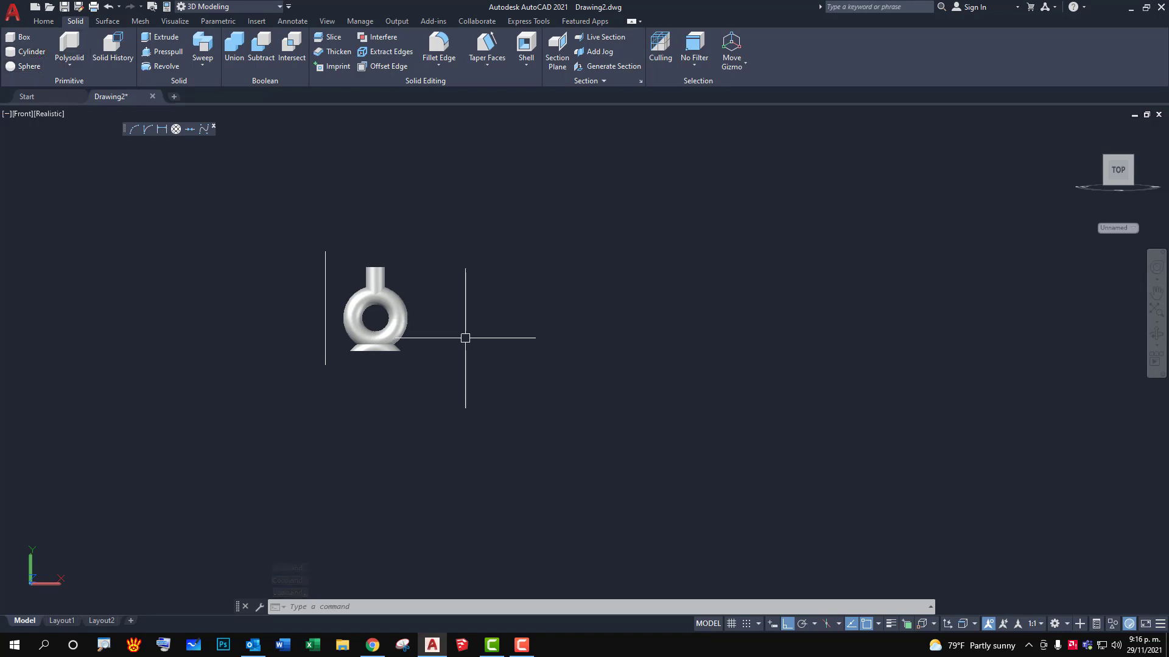
pyautogui.scroll(1, 464, 336)
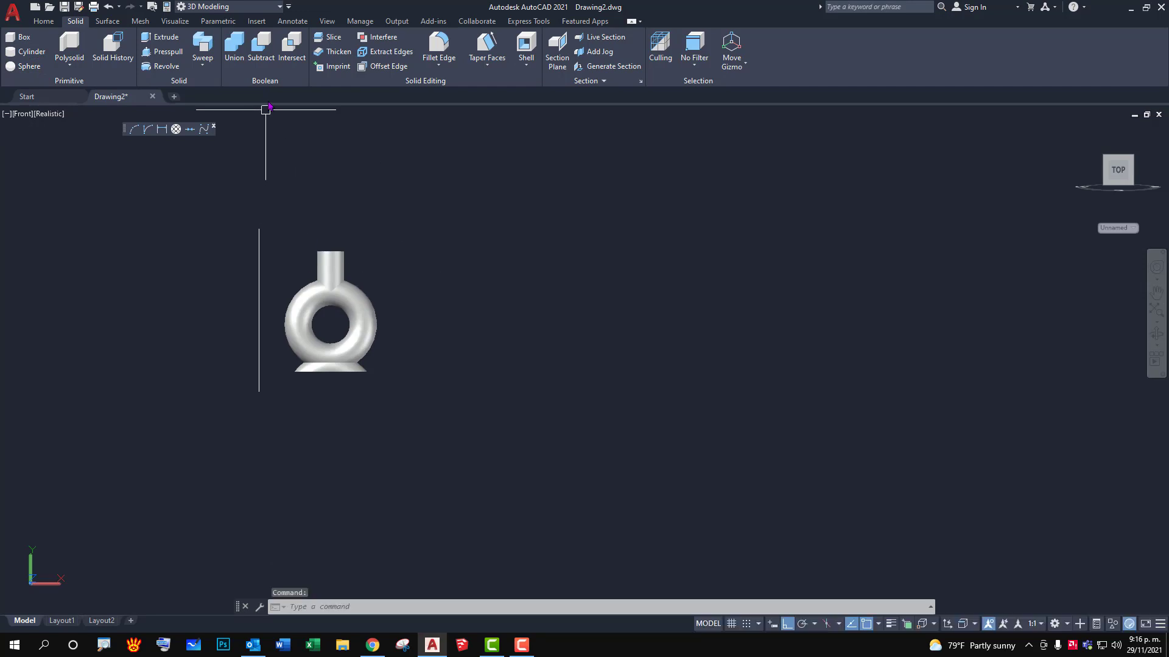
# Draw a three-point arc, nearly three-quarters of a circle, right of the vase.
pyautogui.click(50, 21)
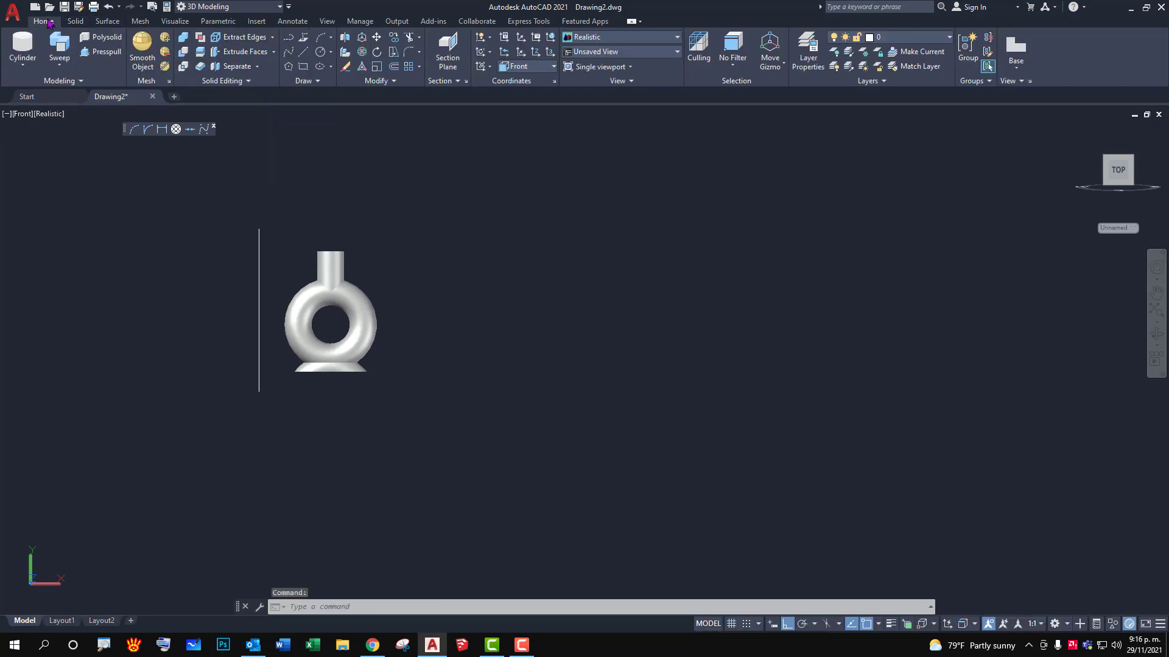
pyautogui.click(322, 54)
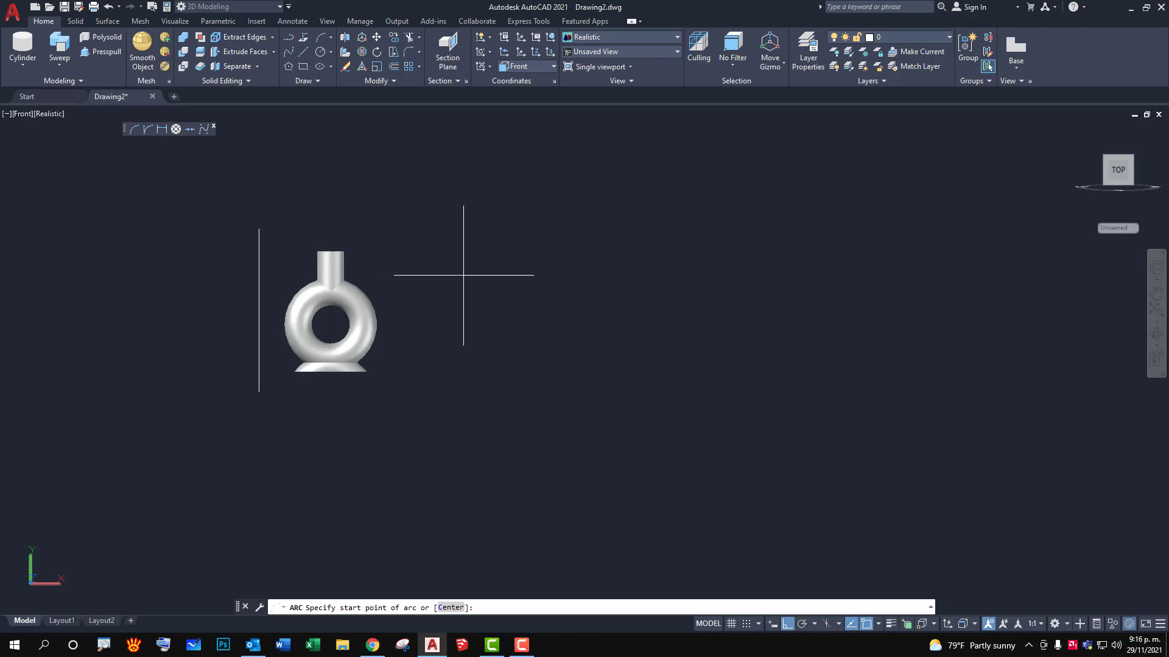
pyautogui.click(463, 275)
pyautogui.click(420, 314)
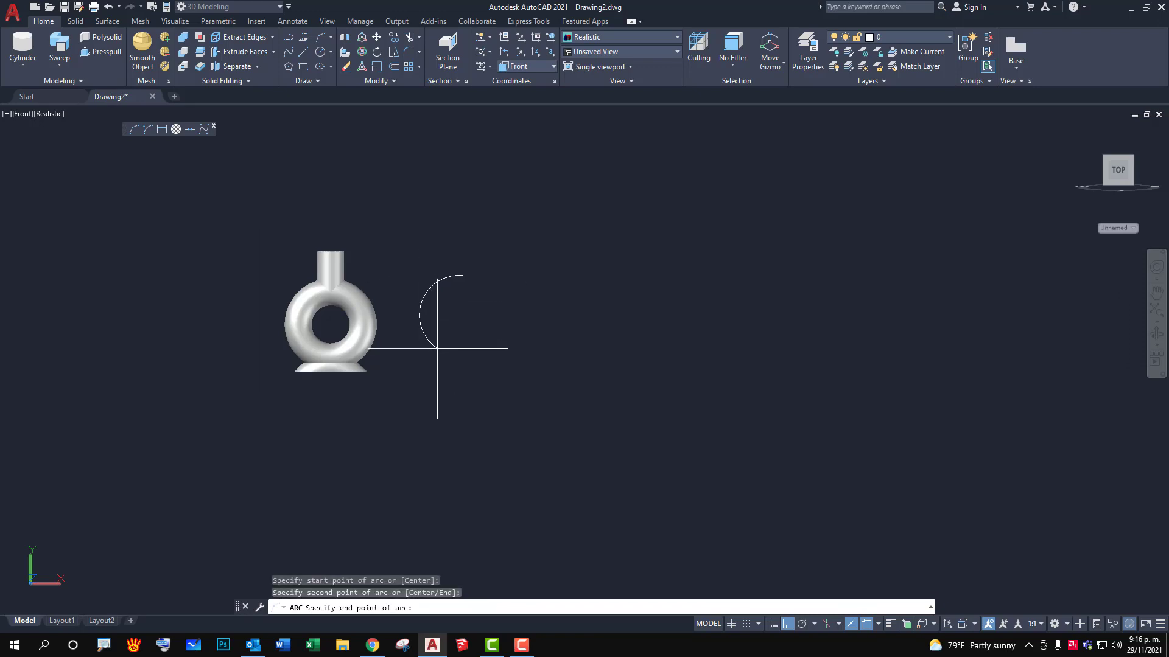
pyautogui.click(506, 334)
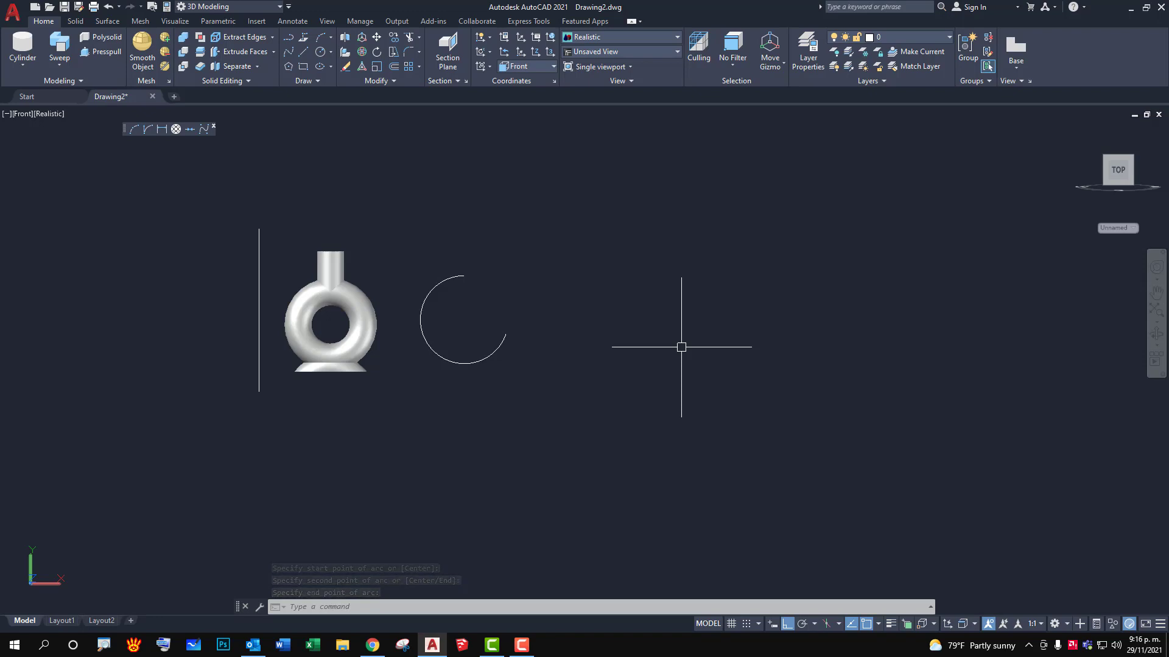
pyautogui.scroll(2, 492, 352)
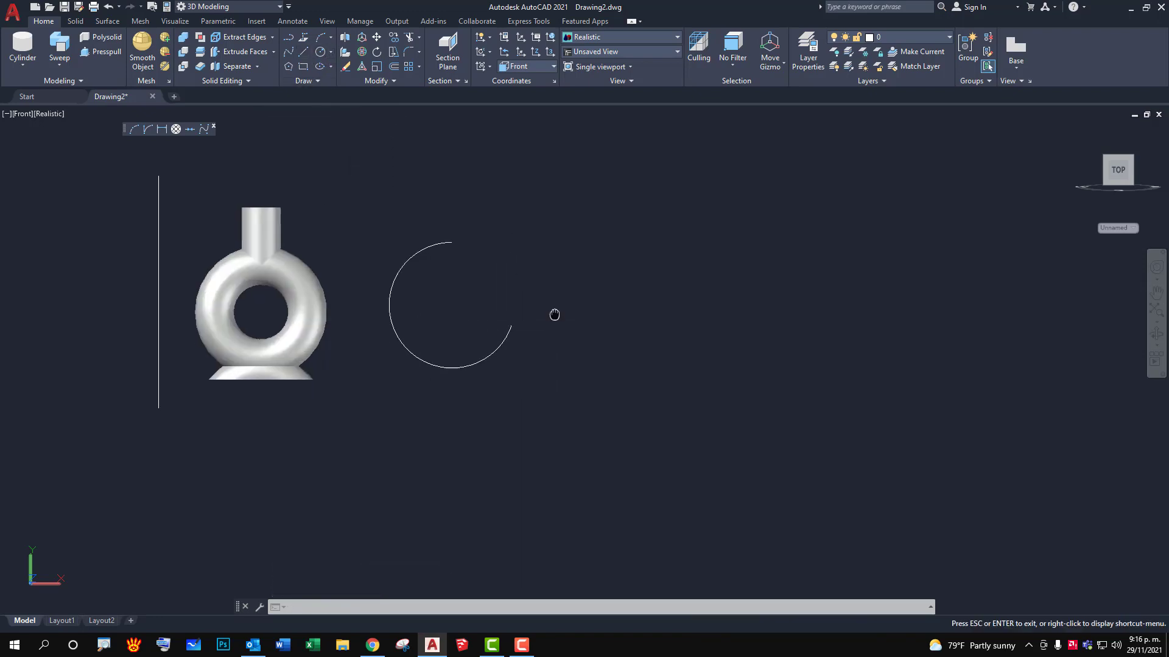
pyautogui.scroll(1, 554, 315)
pyautogui.press('Escape')
# Draw a 0.06-radius circle centred on the arc's inner end point.
pyautogui.click(321, 56)
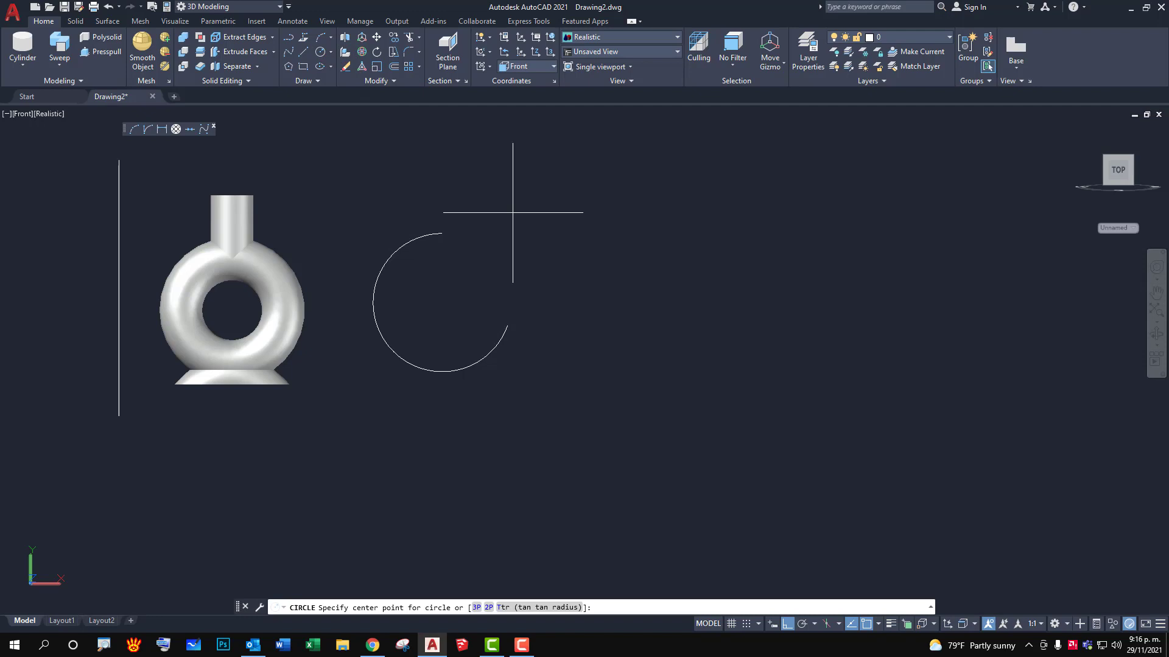
pyautogui.click(508, 324)
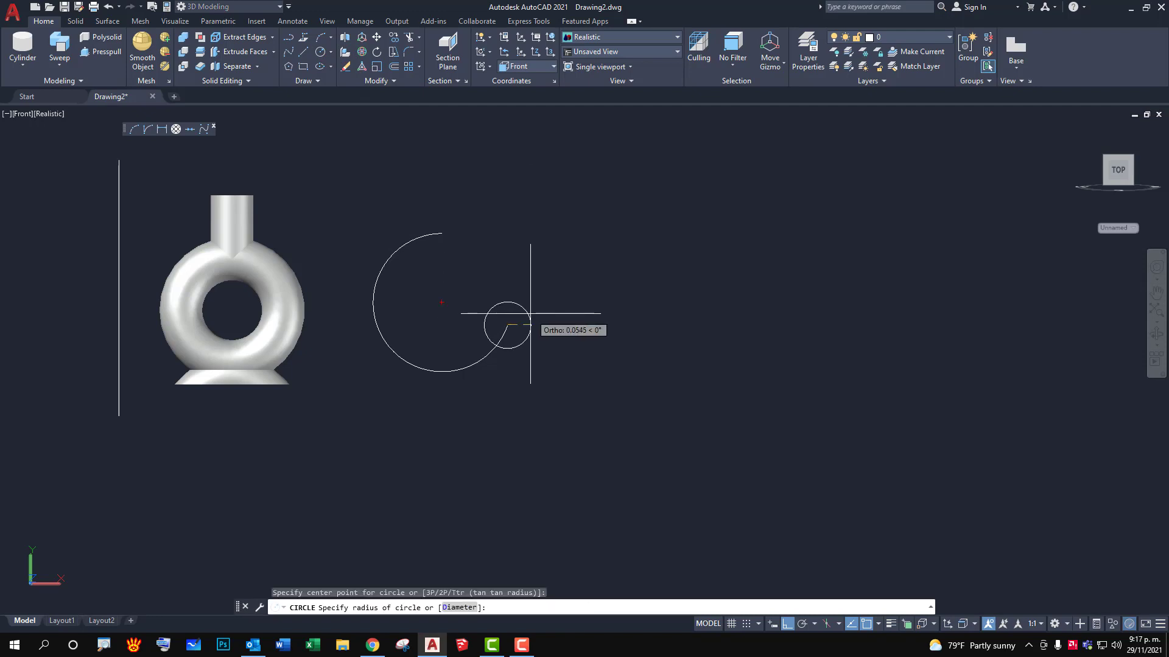
pyautogui.write('0.06')
pyautogui.press('Return')
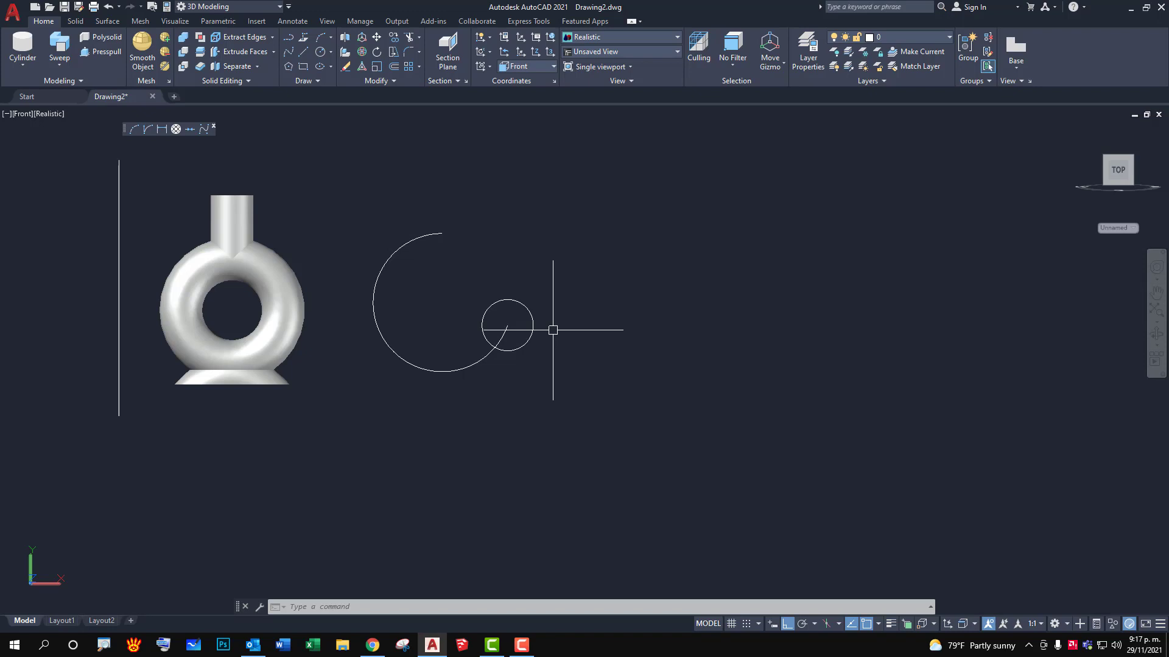
pyautogui.scroll(2, 553, 330)
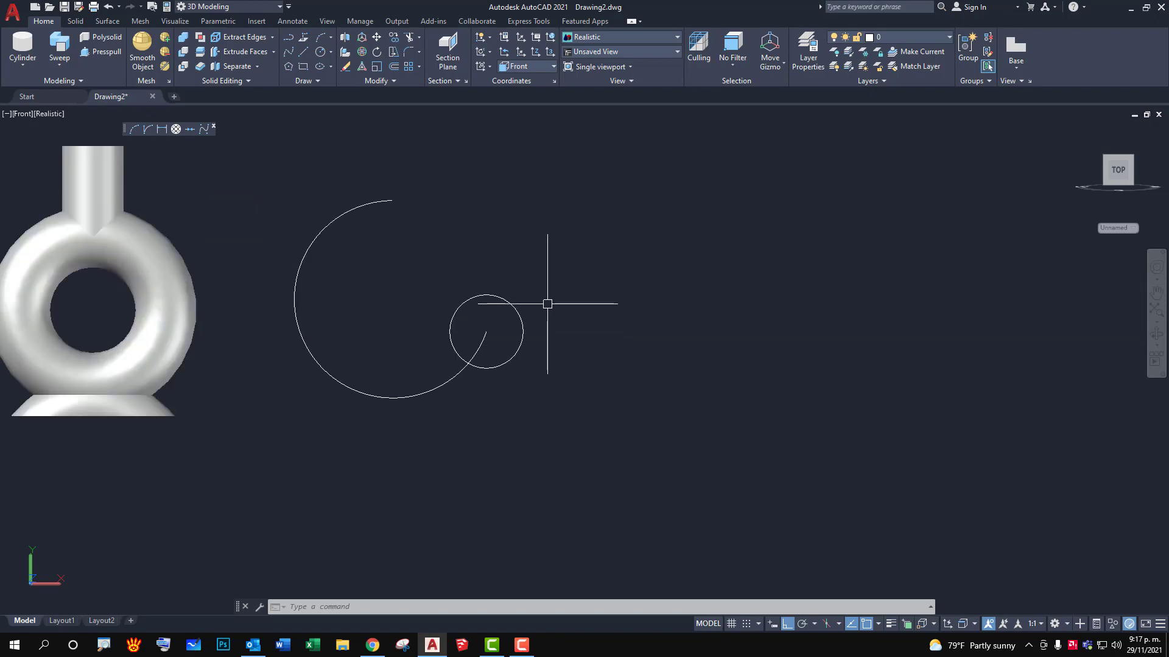
pyautogui.moveTo(549, 303); pyautogui.dragTo(632, 304, button='middle')
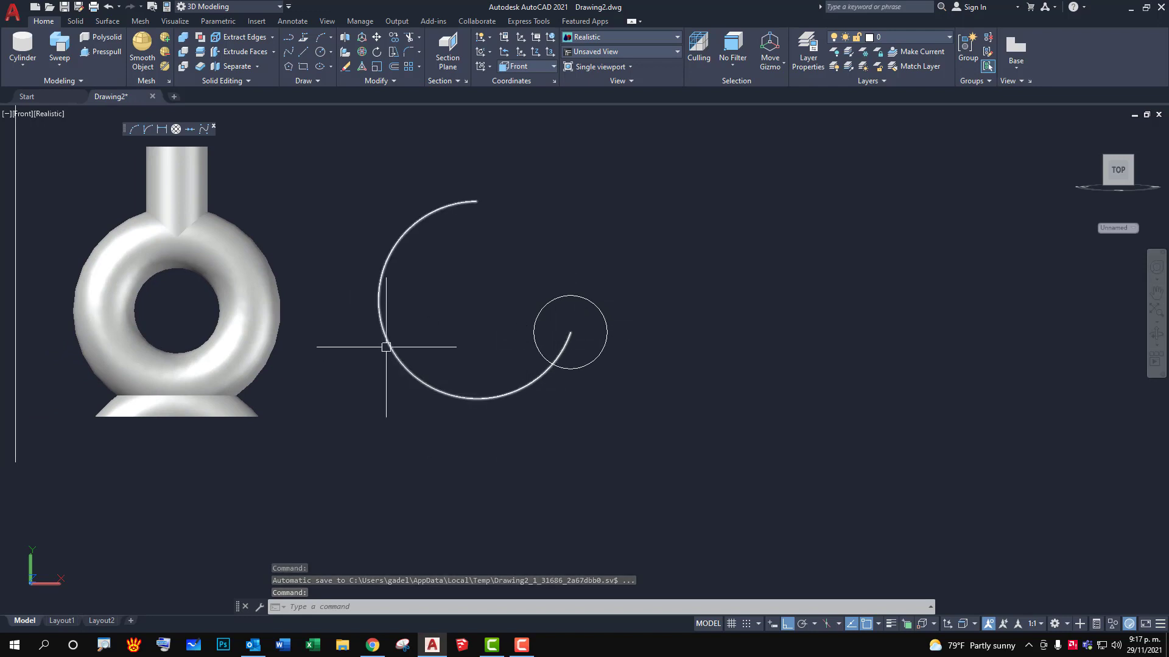
pyautogui.moveTo(506, 215); pyautogui.dragTo(475, 221, button='middle')
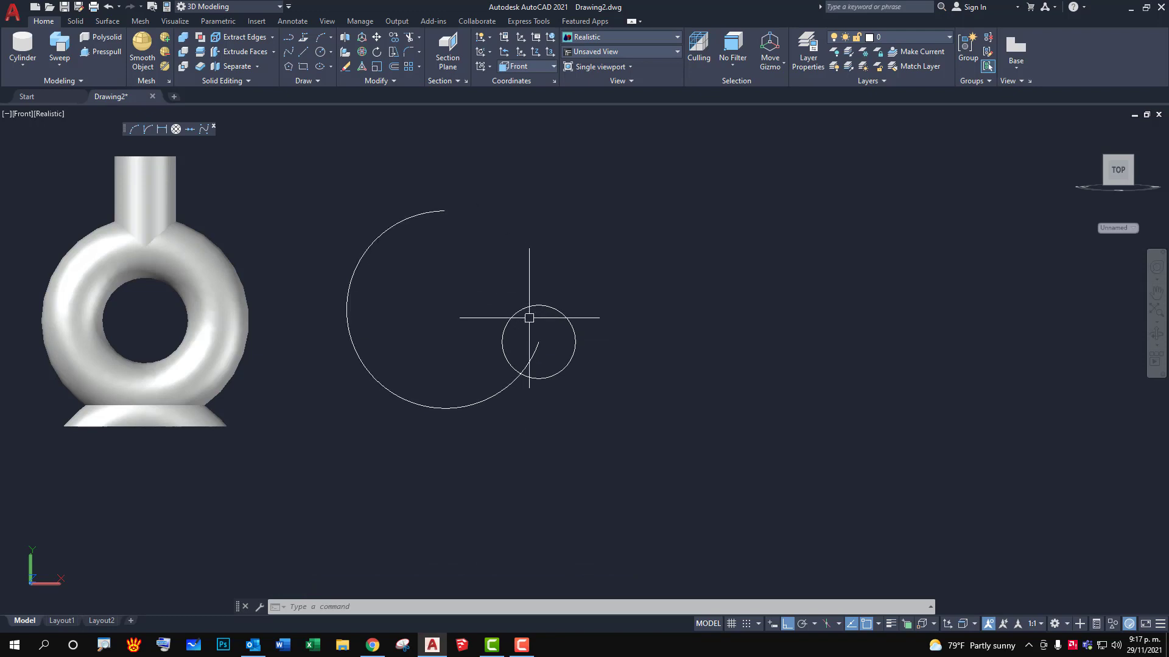
pyautogui.moveTo(538, 331)
pyautogui.mouseDown(button='middle')
pyautogui.moveTo(541, 292)
pyautogui.moveTo(540, 320)
pyautogui.mouseUp(button='middle')
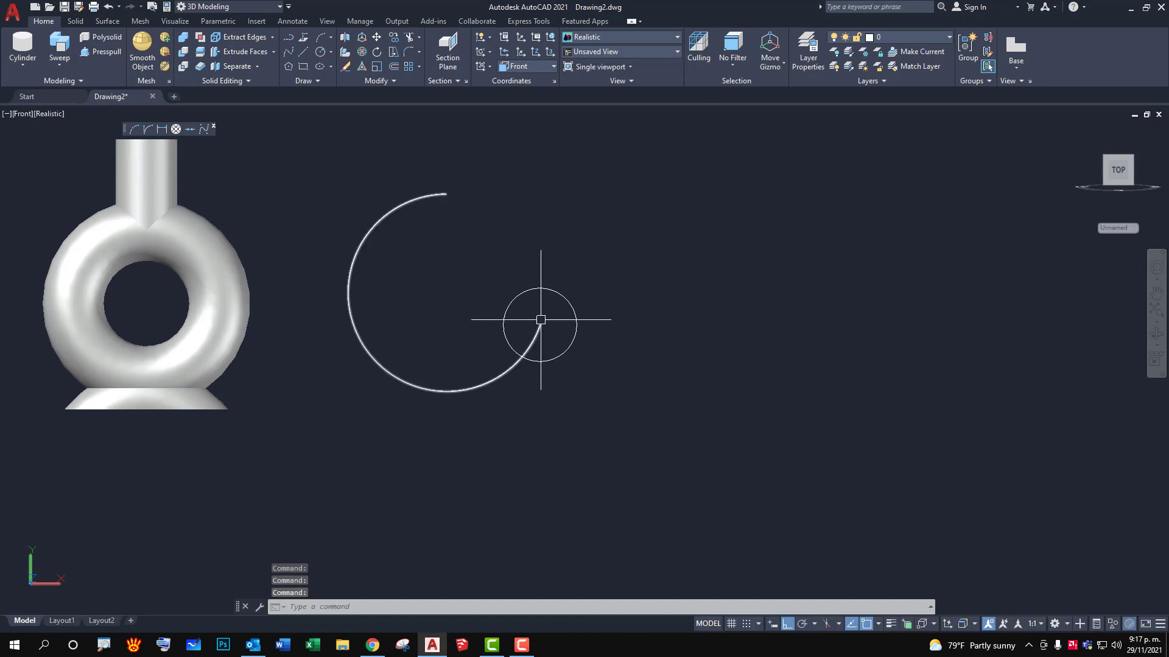
# Sweep the small circle along the arc with end scale 0.50 into a tapered tube.
pyautogui.click(74, 22)
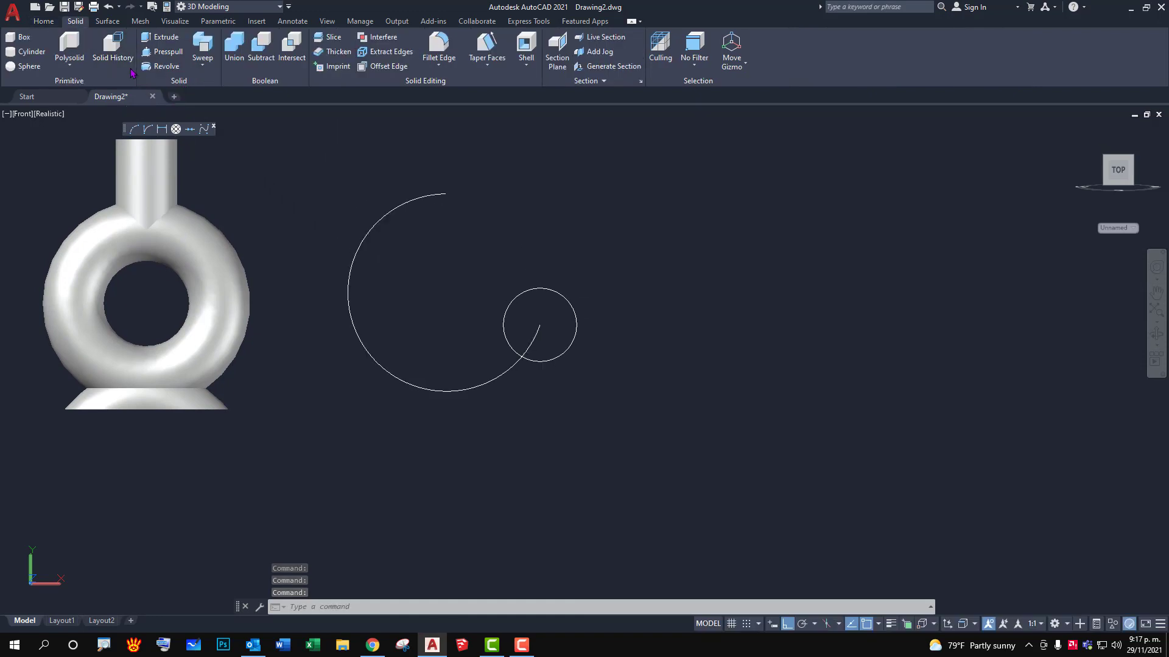
pyautogui.click(204, 51)
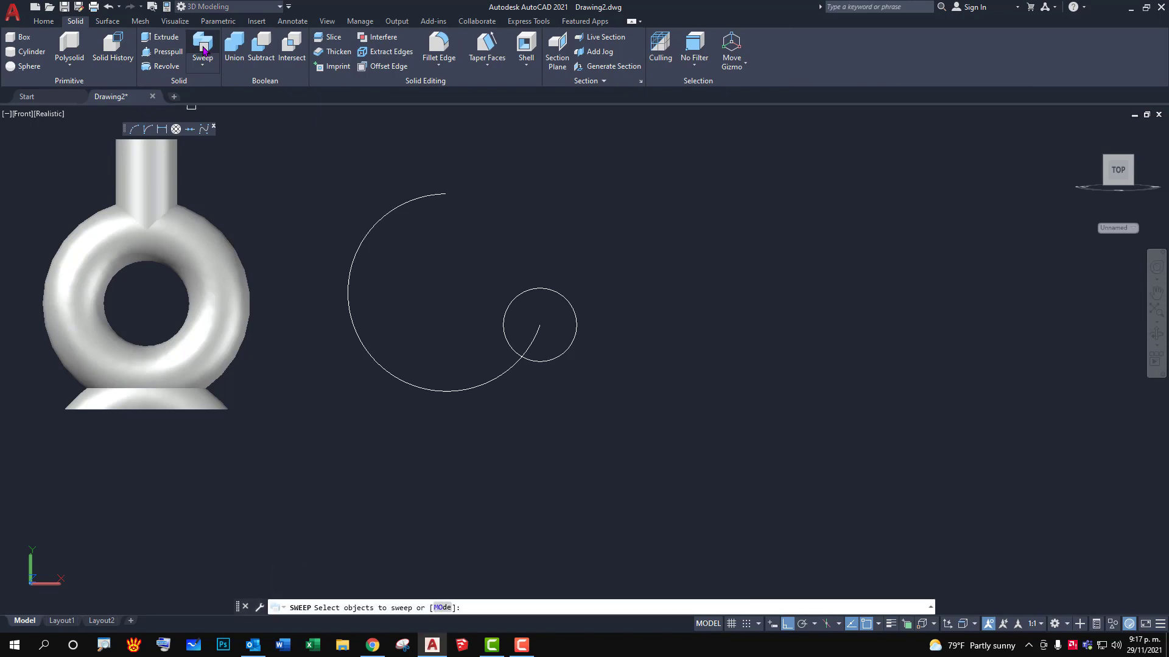
pyautogui.click(568, 298)
pyautogui.press('Return')
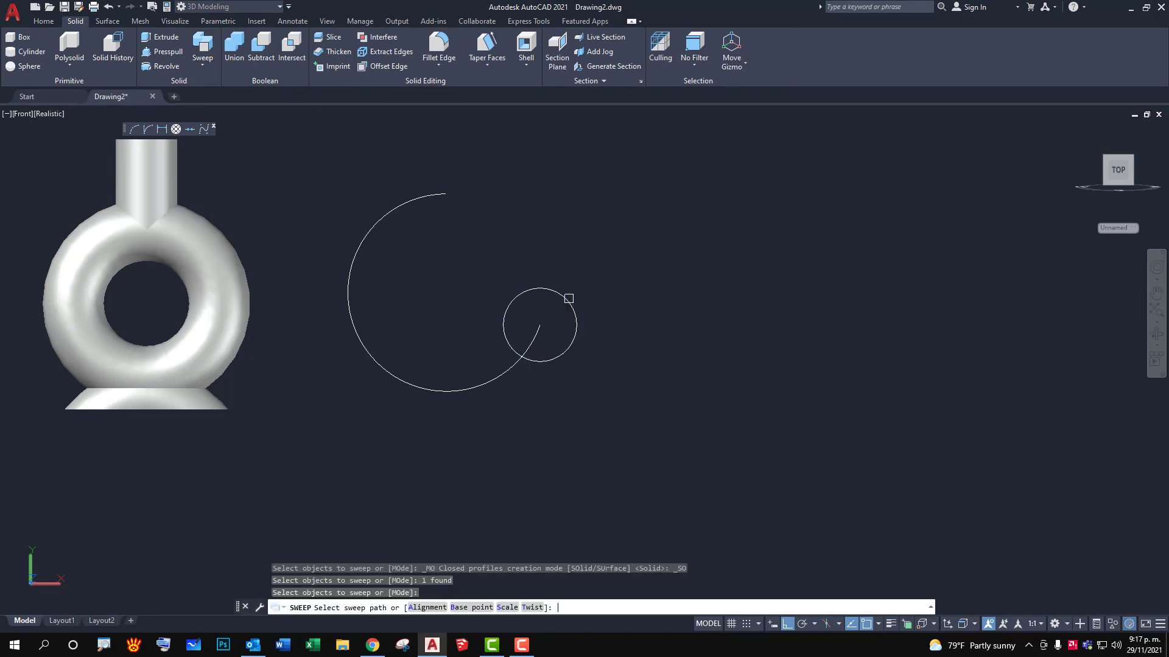
pyautogui.click(507, 608)
pyautogui.write('0.5')
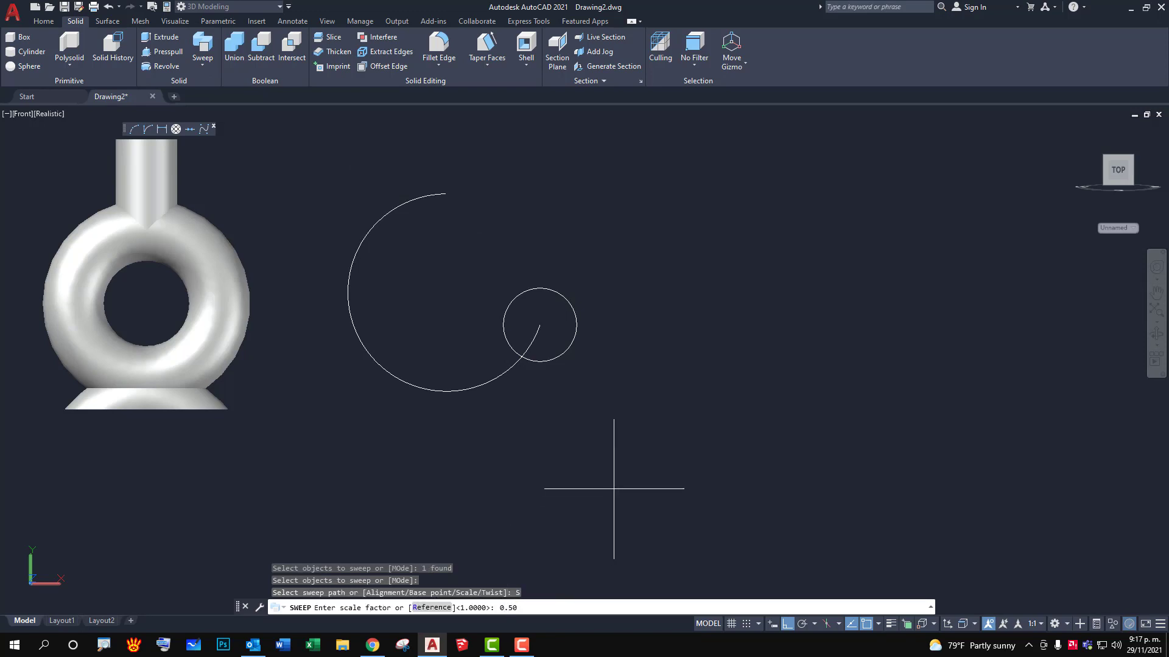
pyautogui.press('Return')
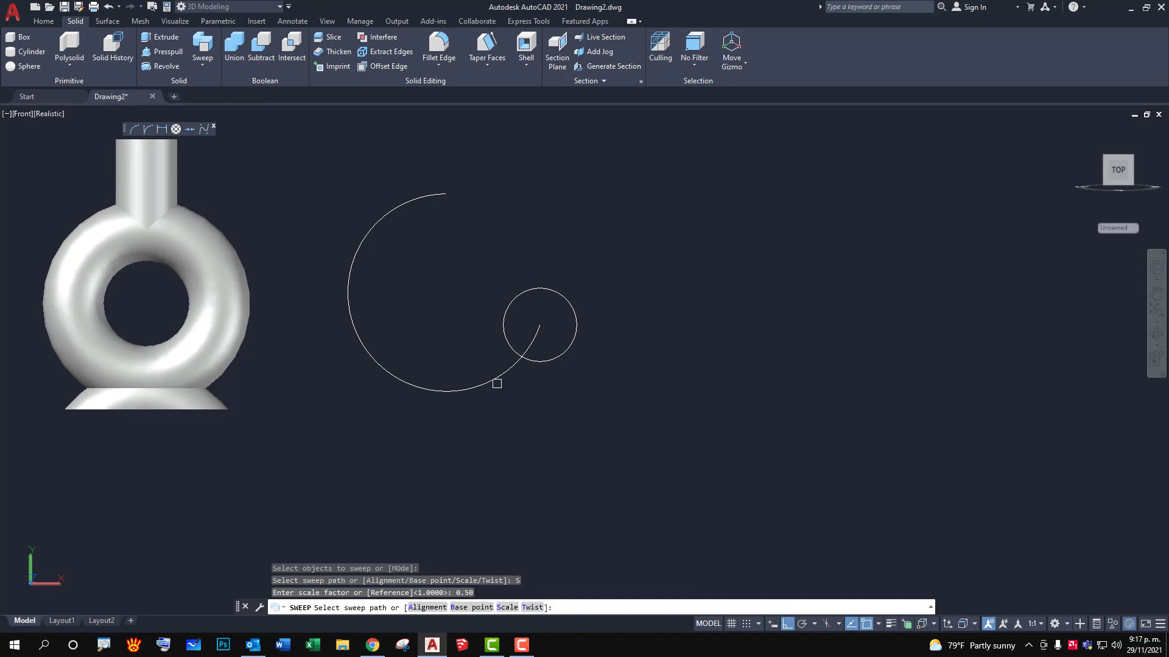
pyautogui.click(497, 383)
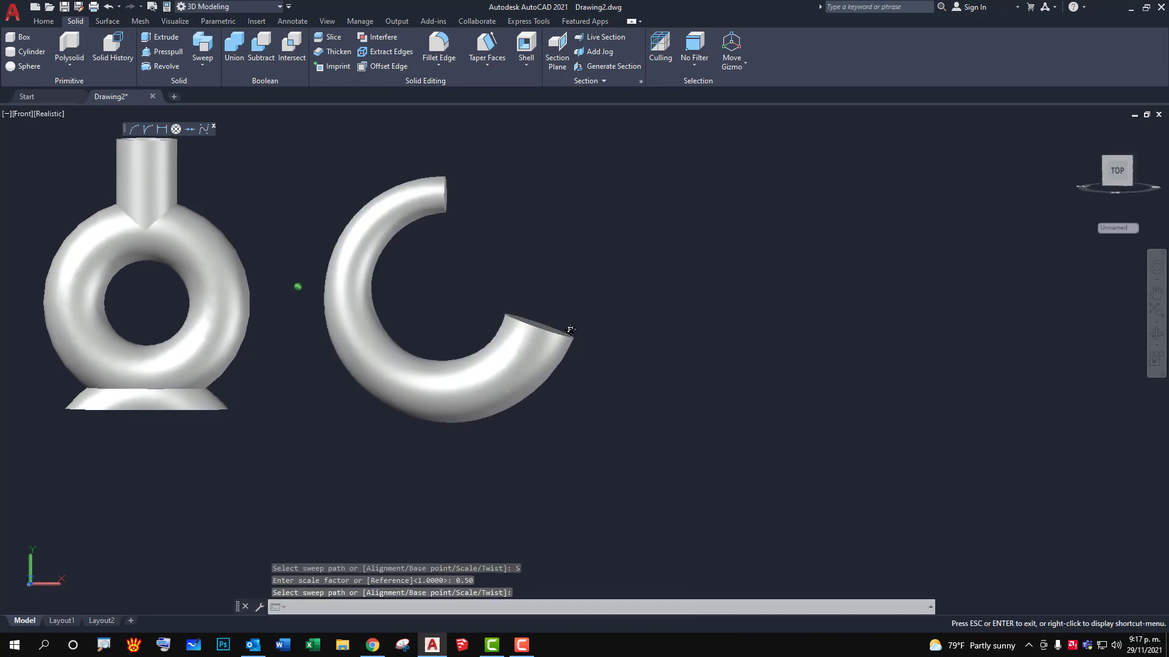
pyautogui.moveTo(571, 329)
pyautogui.keyDown('shift'); pyautogui.mouseDown(button='middle')
pyautogui.moveTo(513, 345)
pyautogui.moveTo(474, 386)
pyautogui.mouseUp(button='middle'); pyautogui.keyUp('shift')
pyautogui.keyDown('shift'); pyautogui.moveTo(462, 395); pyautogui.dragTo(530, 352, button='middle'); pyautogui.keyUp('shift')
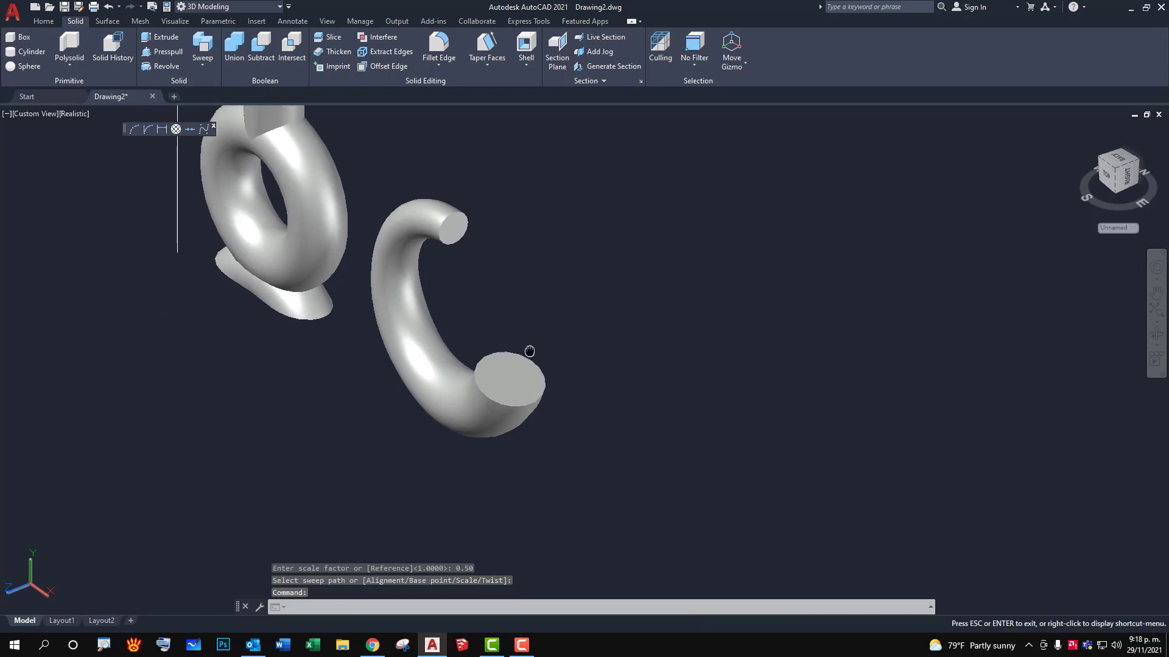
pyautogui.scroll(2, 626, 331)
pyautogui.scroll(2, 634, 340)
pyautogui.scroll(1, 635, 369)
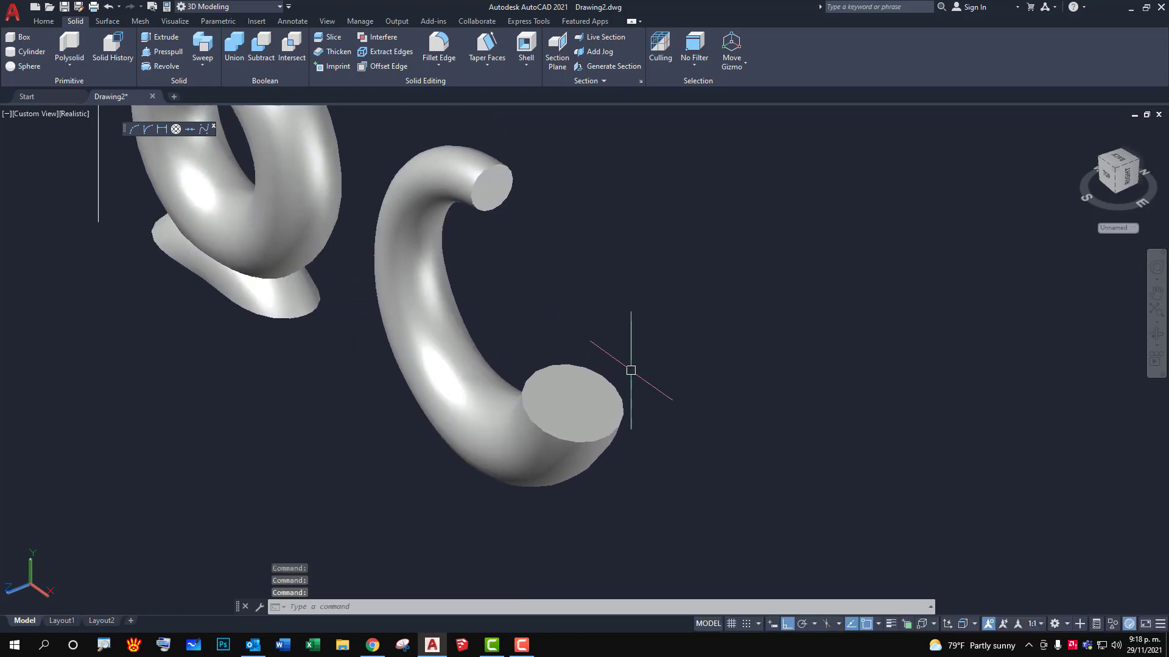
# Shell the curved tube to 0.005 wall thickness with its end face removed.
pyautogui.click(525, 49)
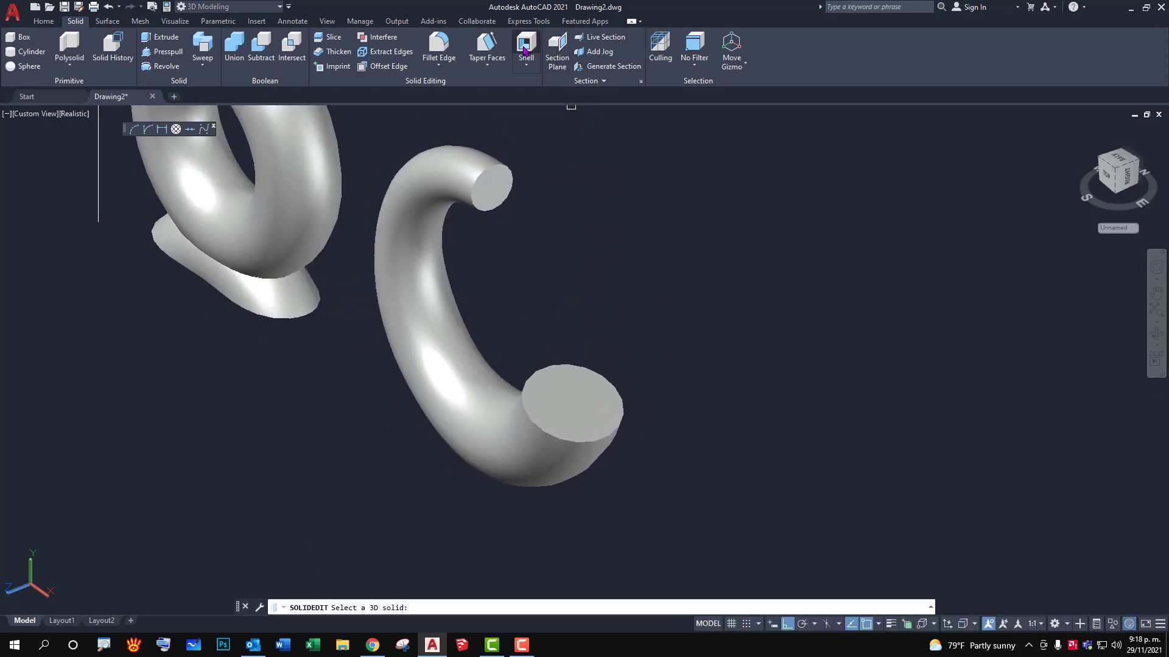
pyautogui.click(551, 374)
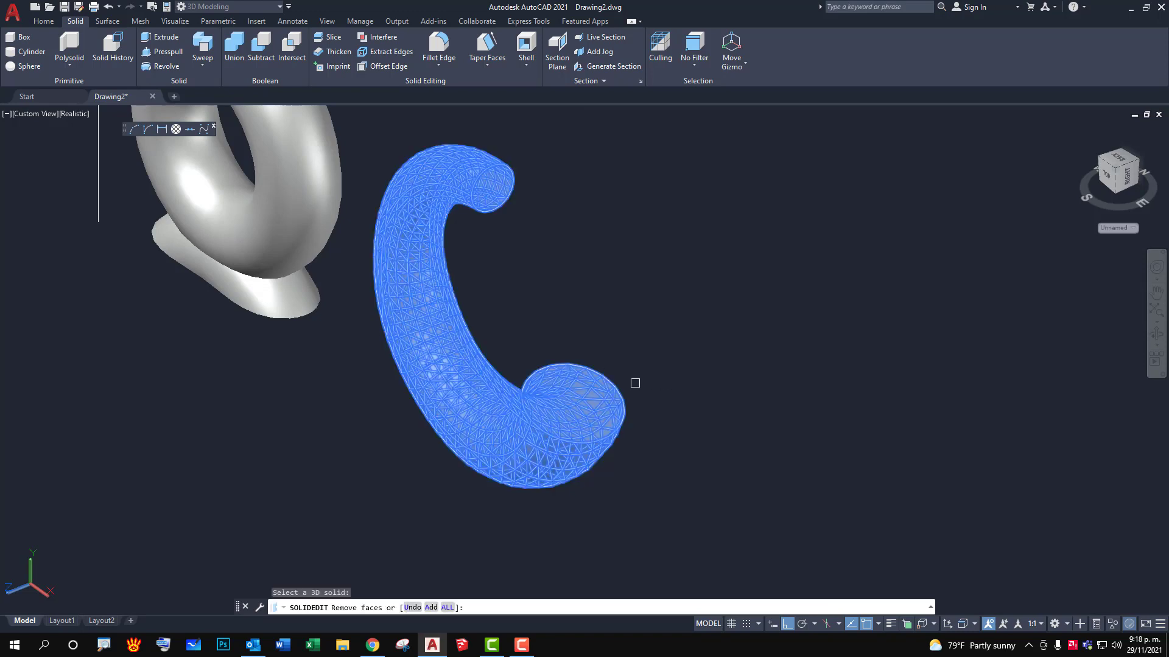
pyautogui.scroll(2, 583, 384)
pyautogui.click(573, 399)
pyautogui.scroll(-5, 548, 365)
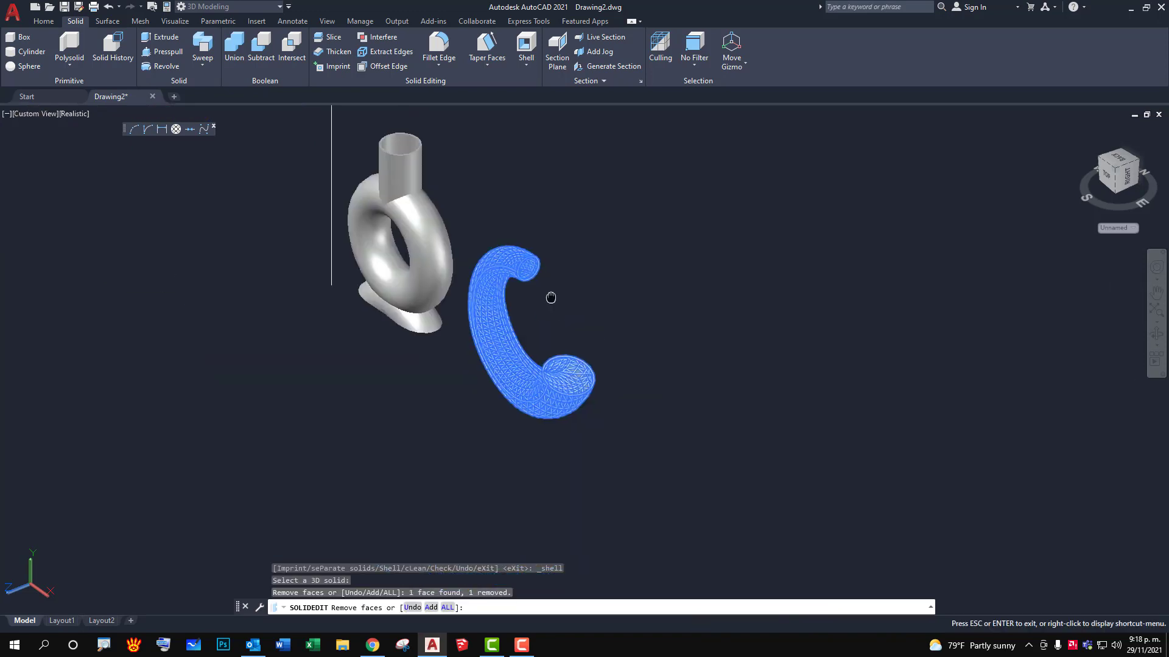
pyautogui.scroll(3, 527, 327)
pyautogui.scroll(-4, 481, 384)
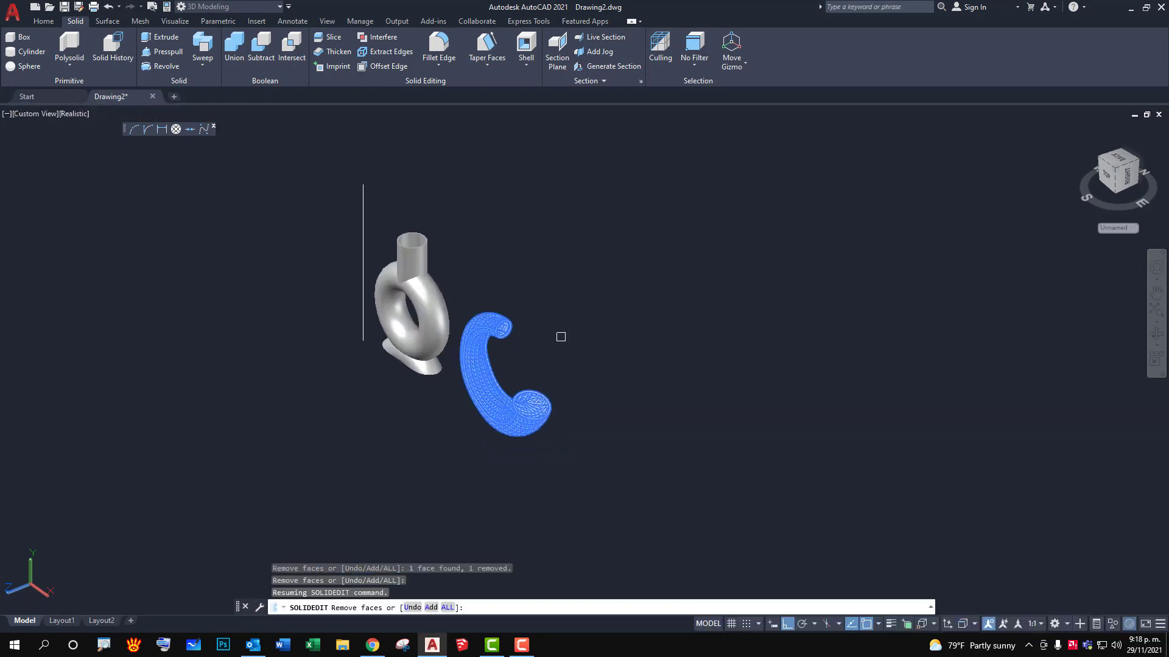
pyautogui.press('Return')
pyautogui.write('0.005')
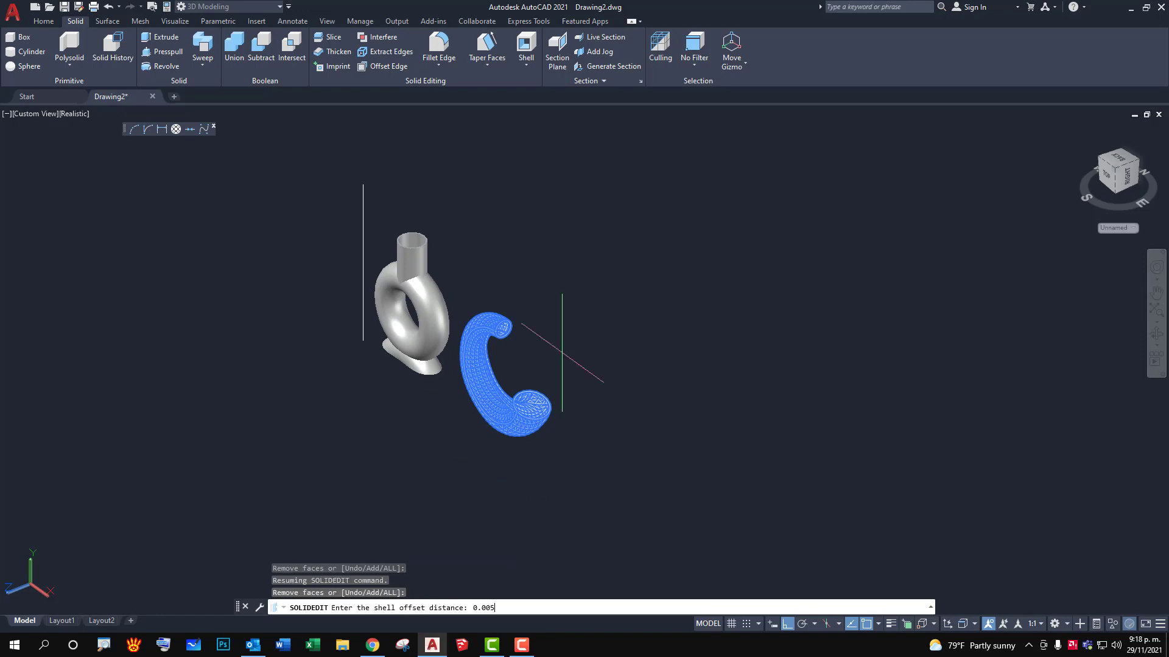
pyautogui.press('Return')
pyautogui.scroll(4, 492, 410)
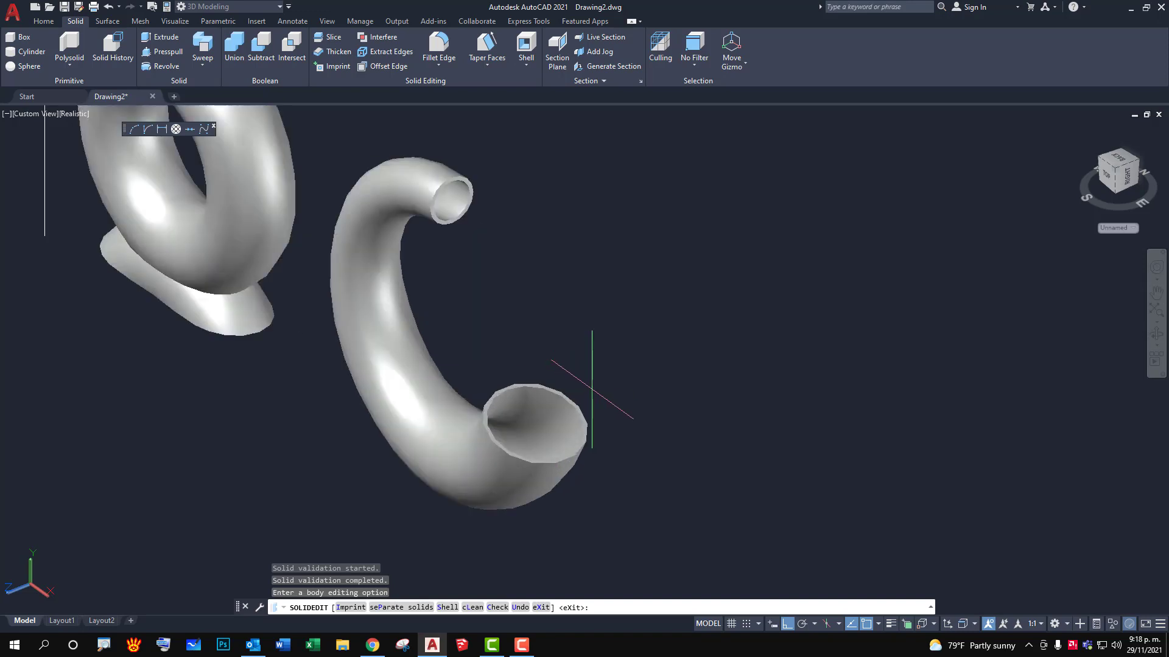
# Recentre the hollow tube, exit solid editing and switch to the Front view.
pyautogui.moveTo(608, 381); pyautogui.dragTo(759, 281, button='middle')
pyautogui.press('Escape')
pyautogui.press('Escape')
pyautogui.write('F')
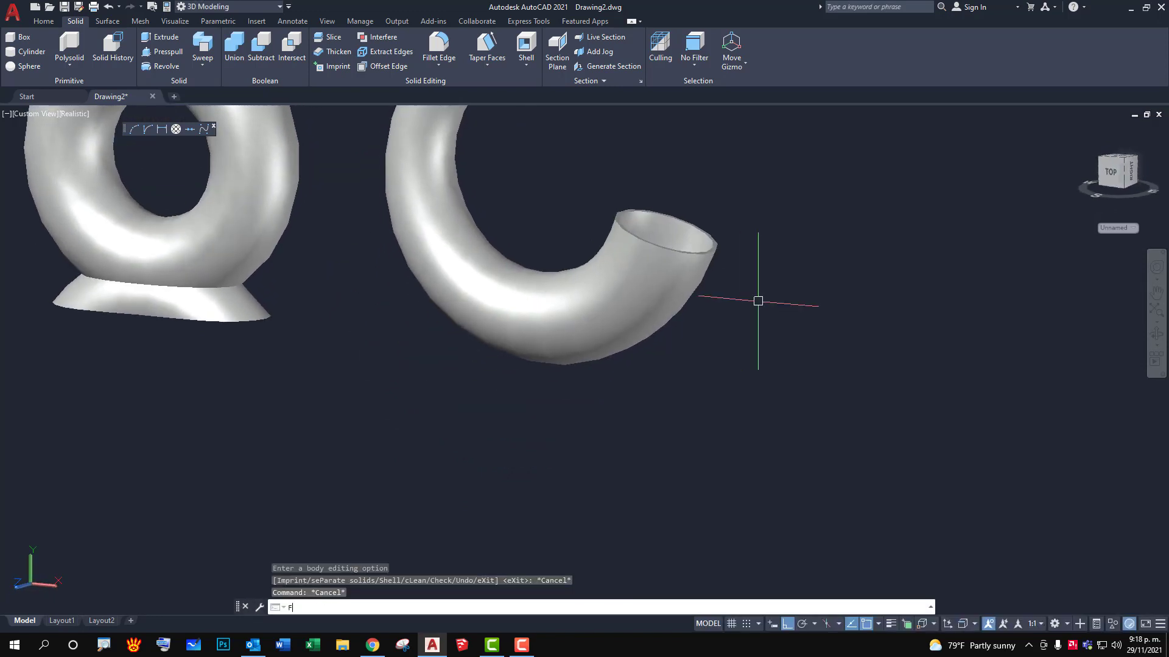
pyautogui.press('Return')
# Orbit the view around the torus vase and horn tube.
pyautogui.scroll(4, 584, 360)
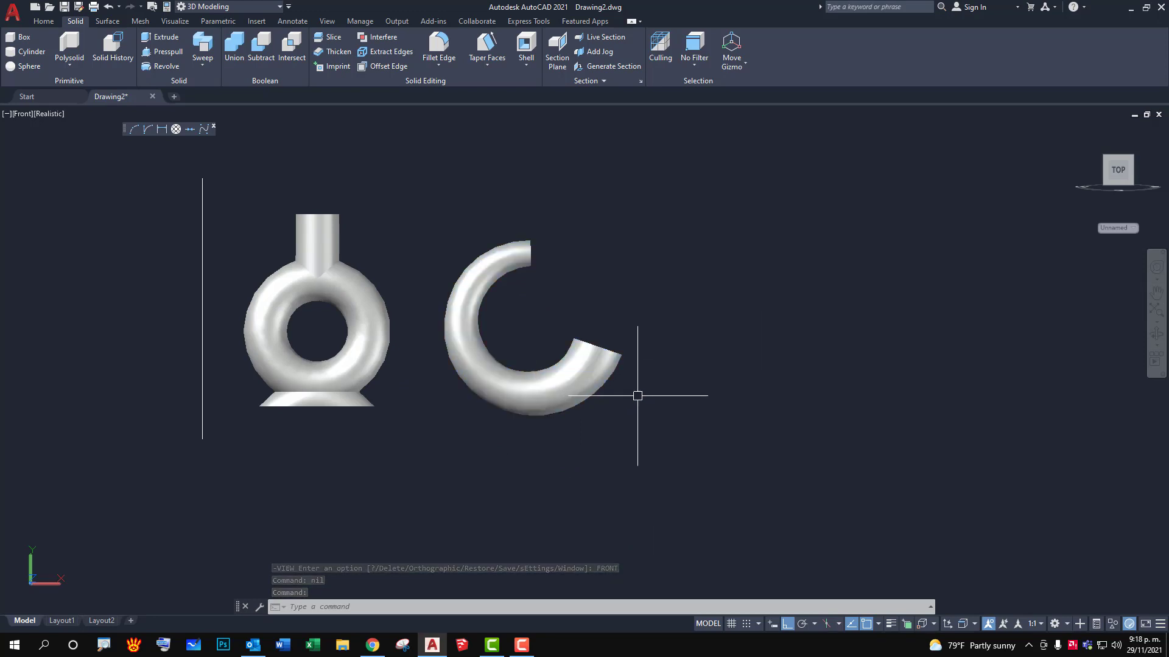
pyautogui.keyDown('shift'); pyautogui.moveTo(634, 402); pyautogui.dragTo(574, 449, button='middle'); pyautogui.keyUp('shift')
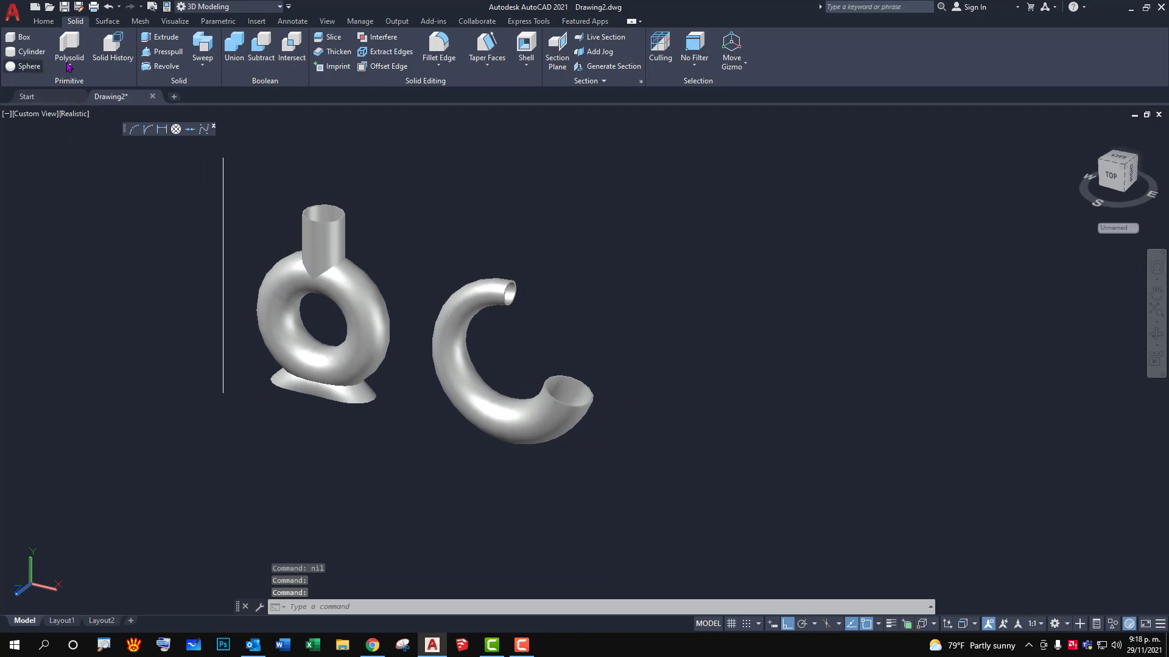
pyautogui.keyDown('shift'); pyautogui.moveTo(583, 372); pyautogui.dragTo(556, 397, button='middle'); pyautogui.keyUp('shift')
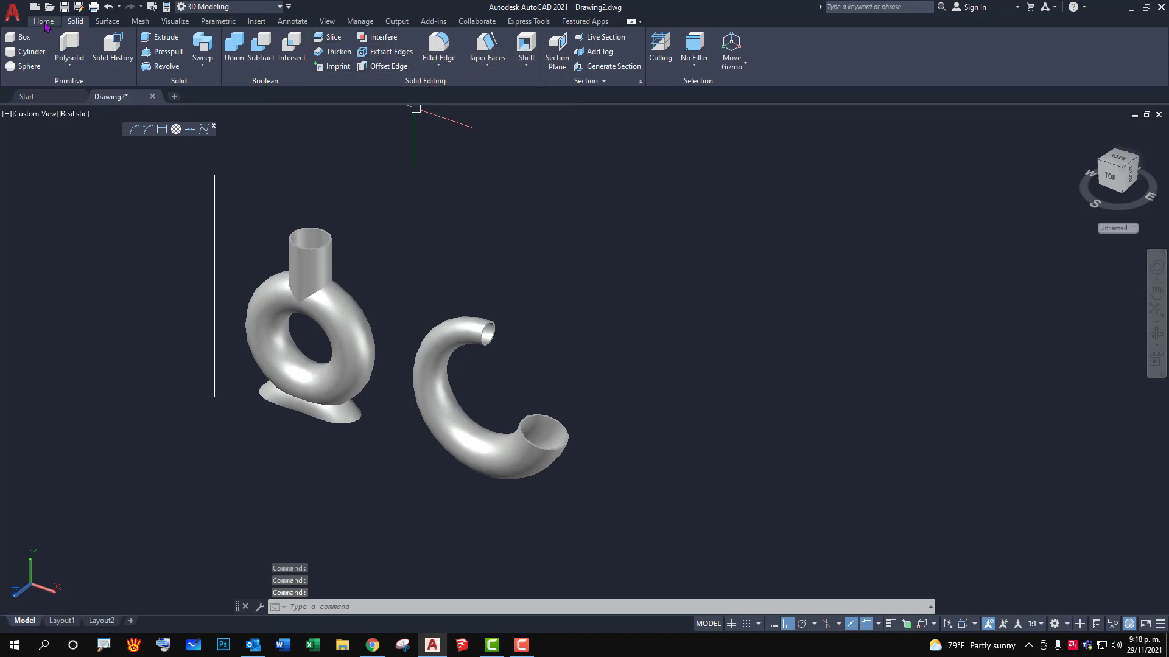
# Align the UCS with the Top plane and start a cone.
pyautogui.click(43, 21)
pyautogui.click(538, 68)
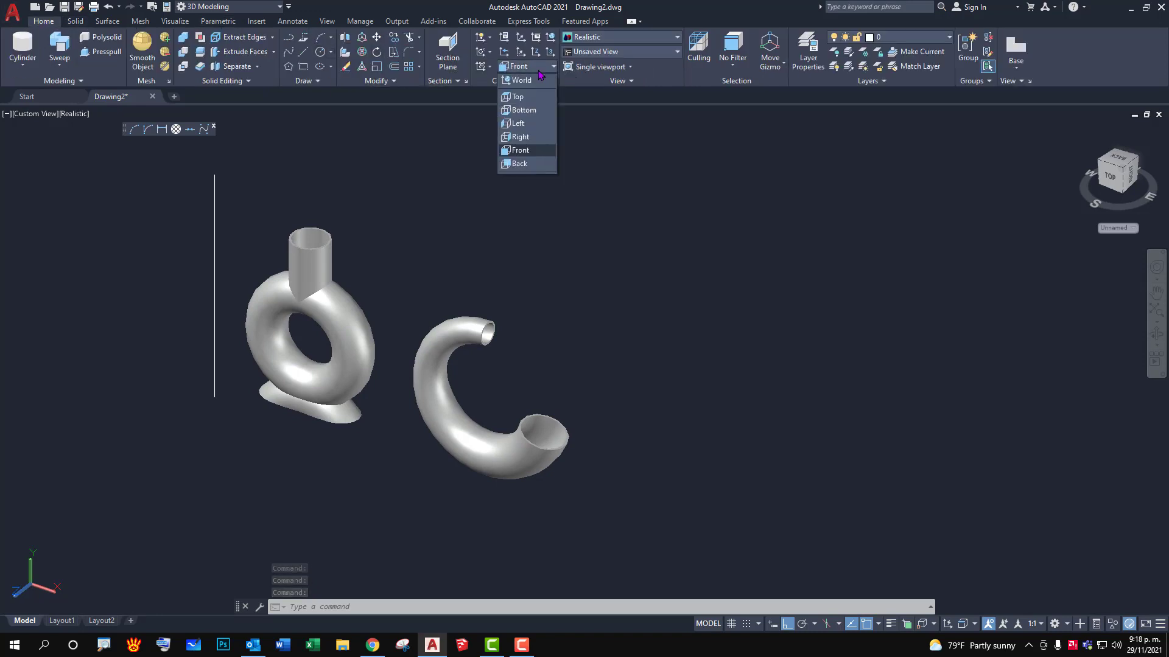
pyautogui.click(518, 97)
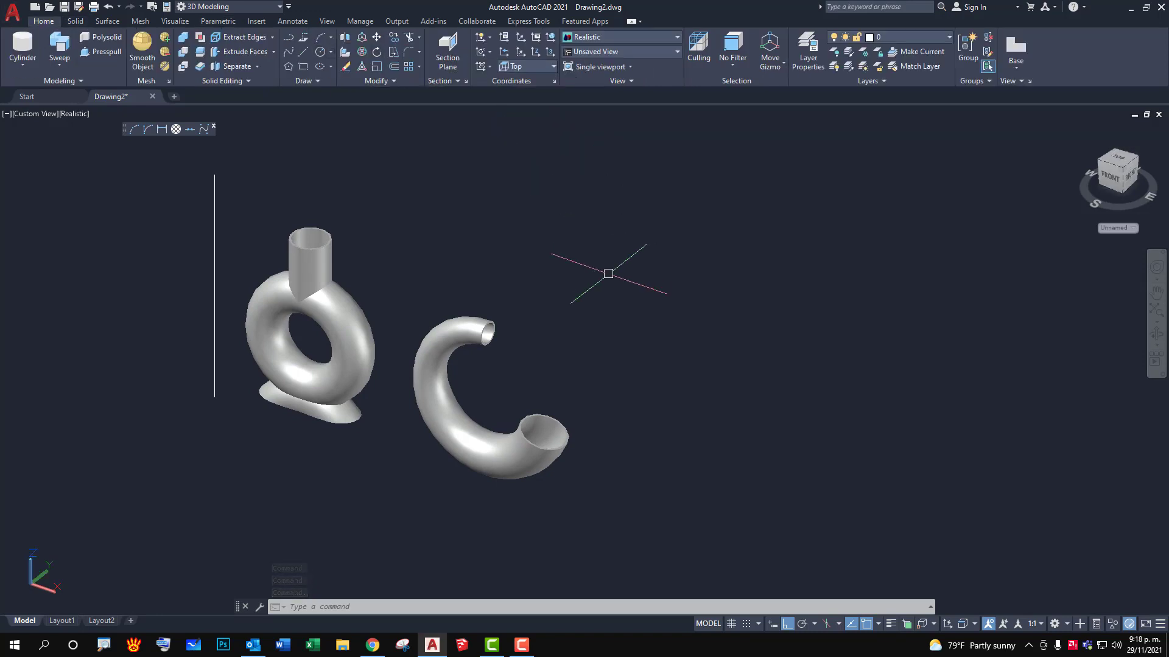
pyautogui.click(23, 62)
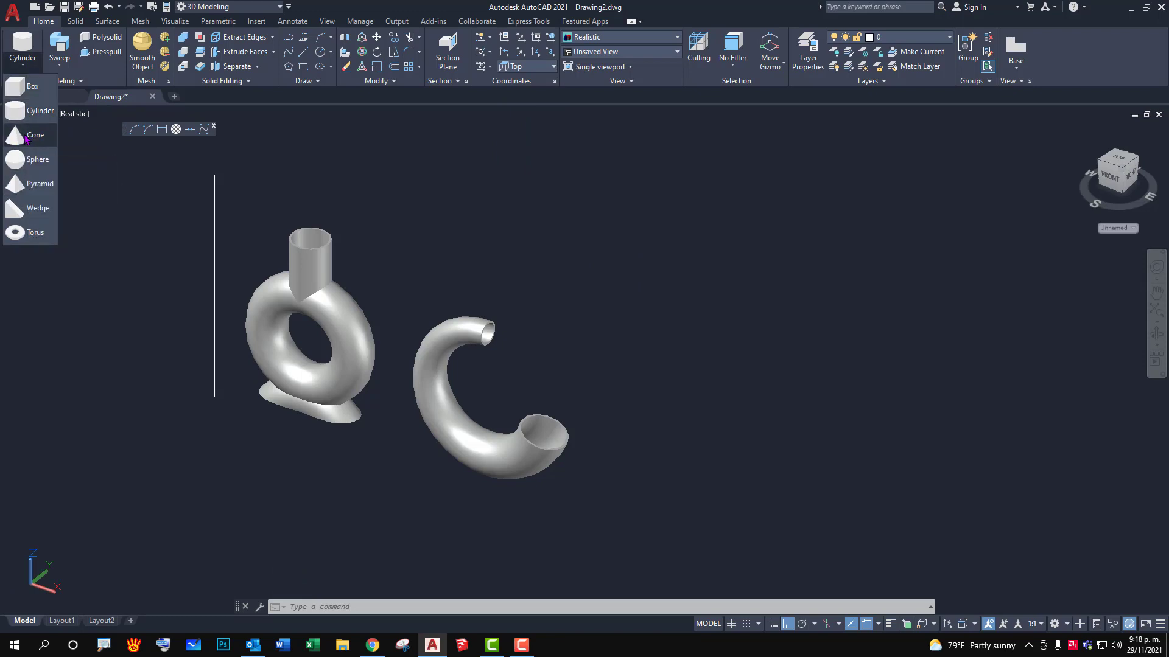
pyautogui.click(28, 140)
# Place a cone below the tube with base radius 0.06 and height 0.15.
pyautogui.scroll(2, 386, 386)
pyautogui.scroll(3, 422, 413)
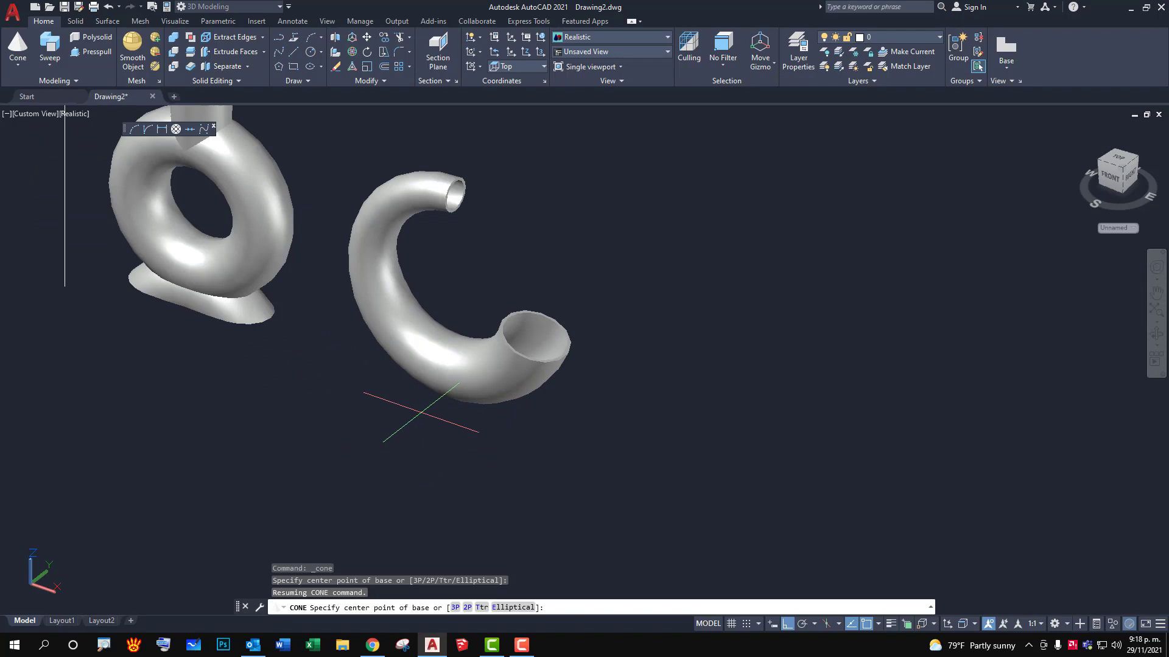
pyautogui.click(360, 409)
pyautogui.write('0.06')
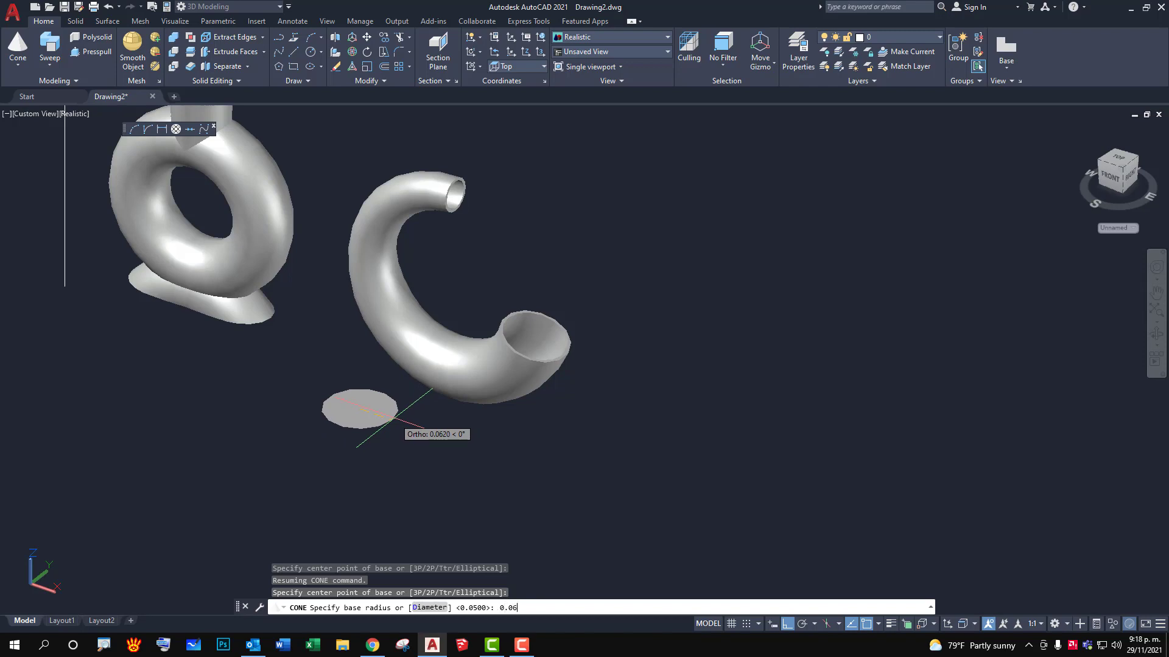
pyautogui.press('Return')
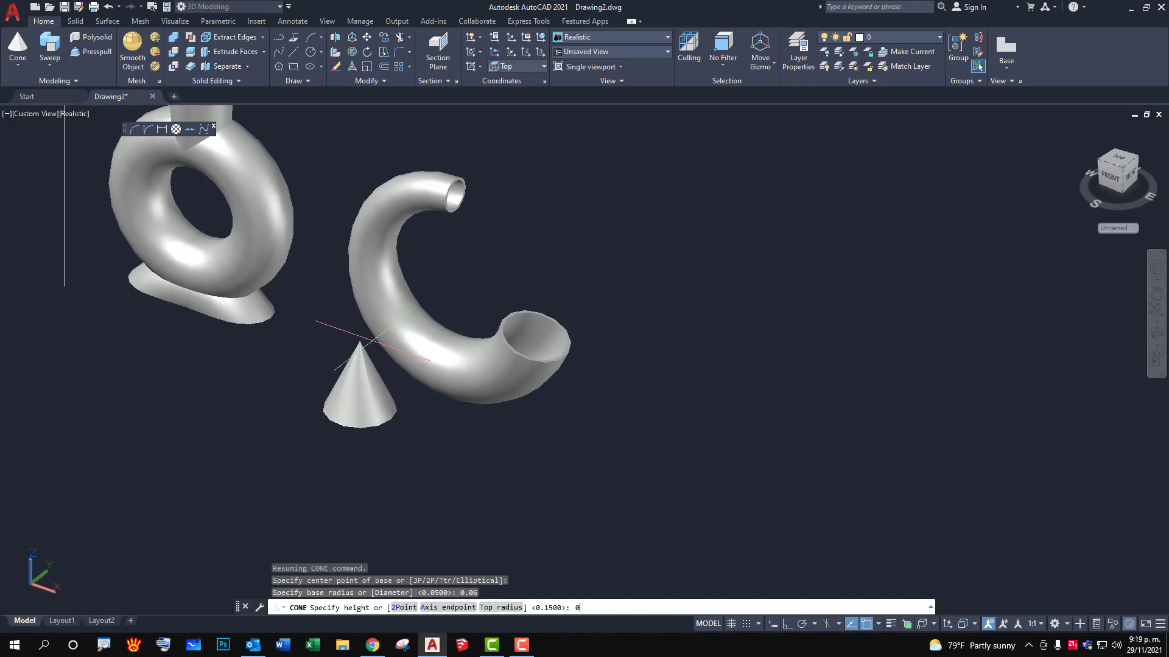
pyautogui.write('.15')
pyautogui.press('Return')
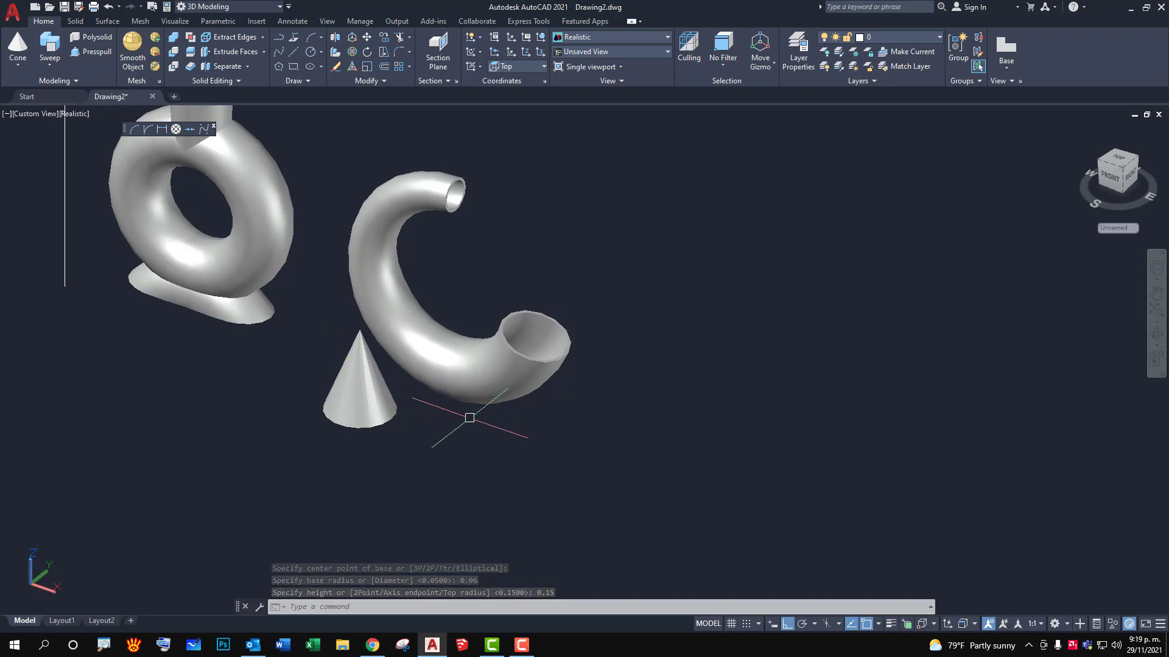
# Move the cone to a new position with the M command.
pyautogui.write('M')
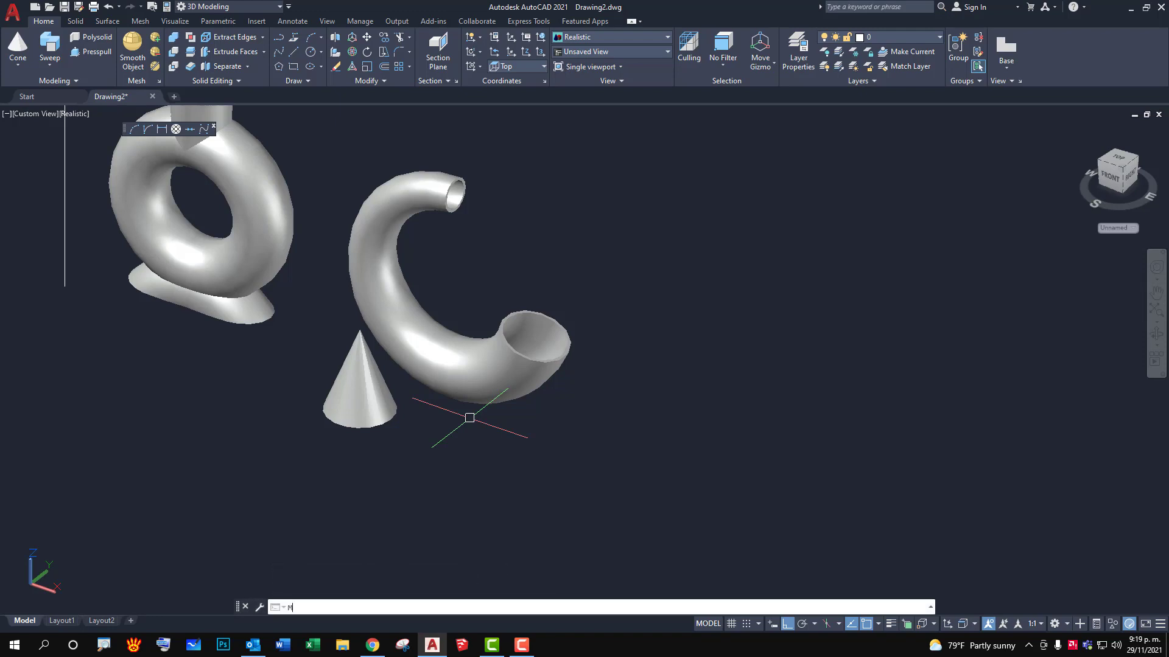
pyautogui.click(401, 407)
pyautogui.press('Return')
pyautogui.click(429, 440)
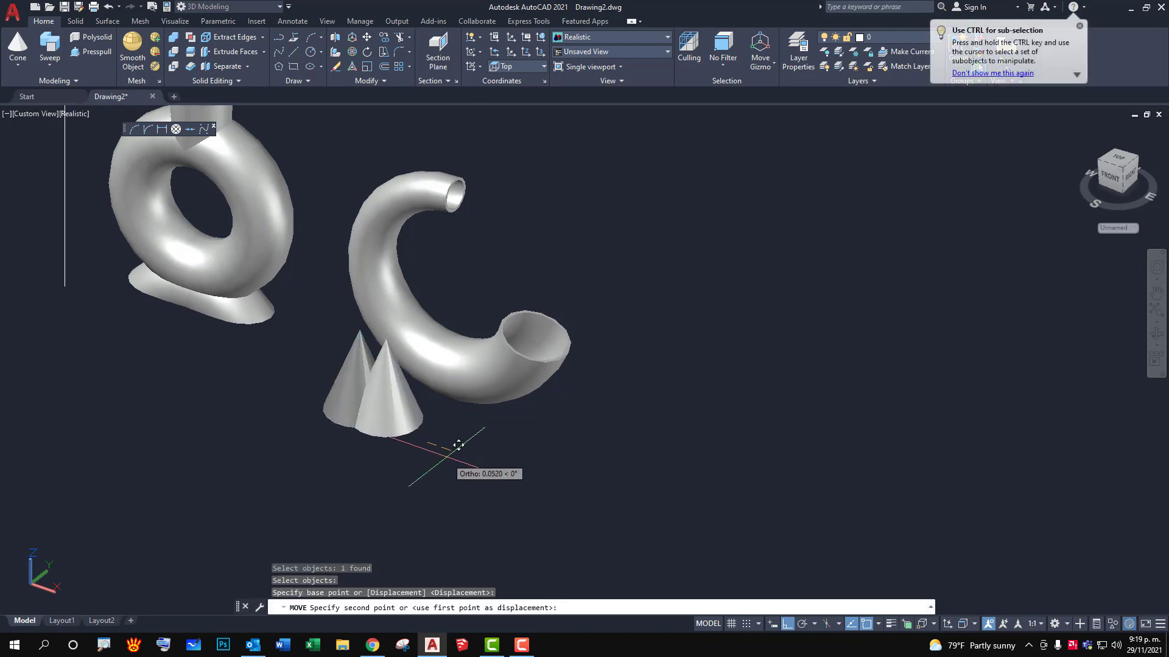
pyautogui.click(460, 448)
# Reposition the cone again and orbit to check its placement.
pyautogui.press('Return')
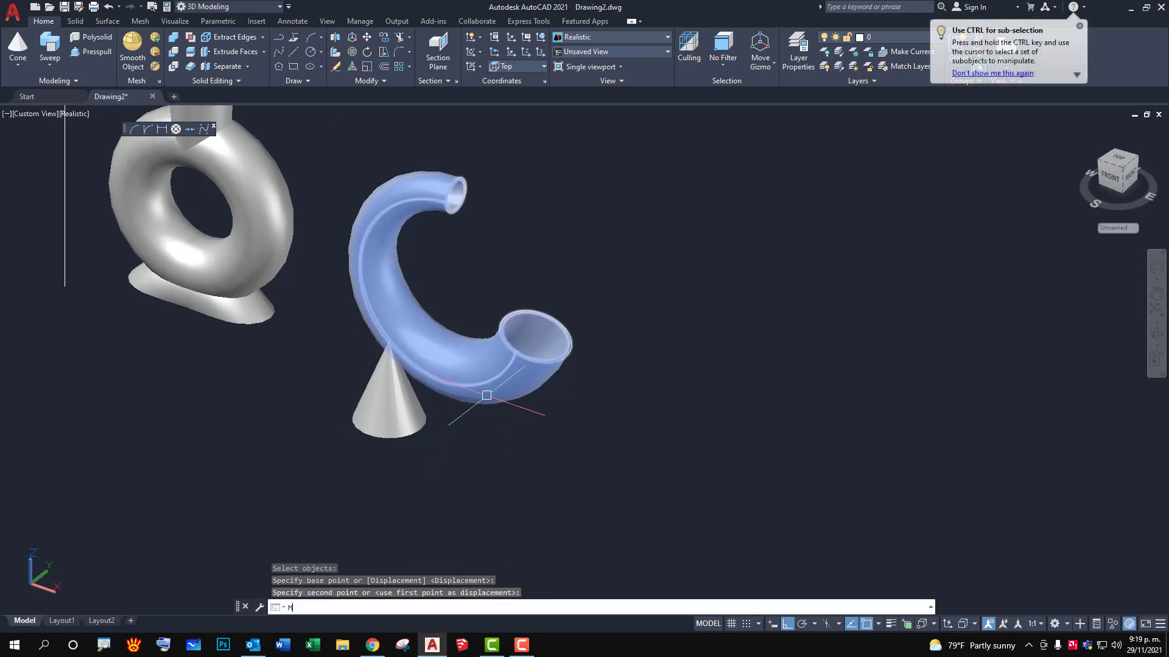
pyautogui.click(397, 391)
pyautogui.press('Return')
pyautogui.click(476, 467)
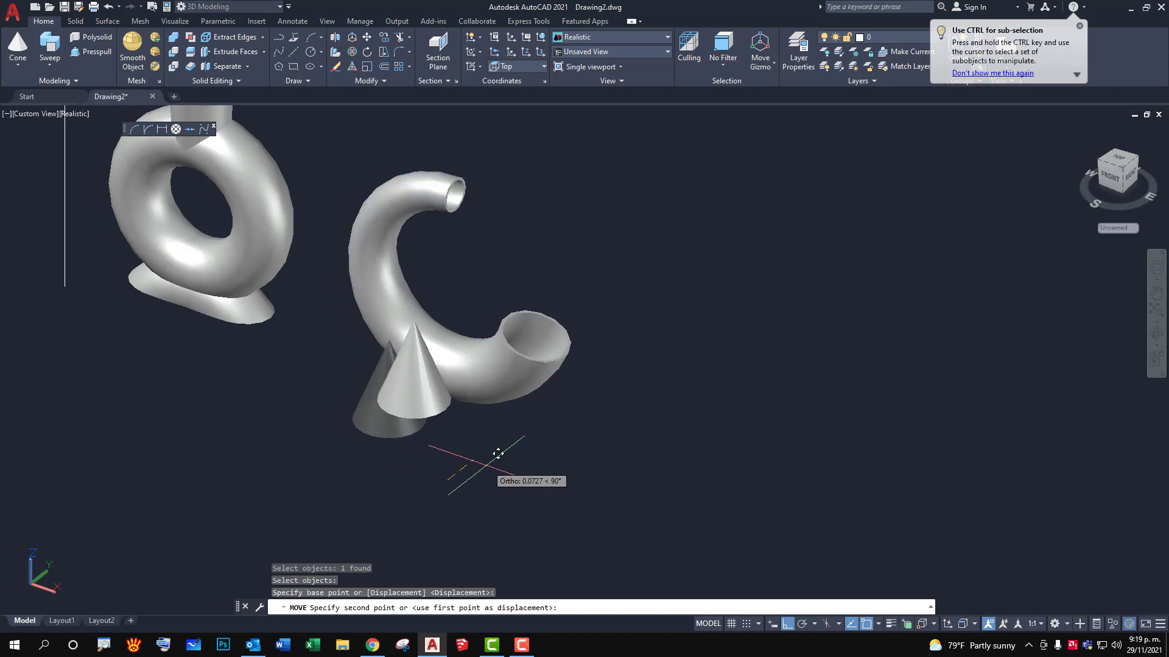
pyautogui.click(517, 434)
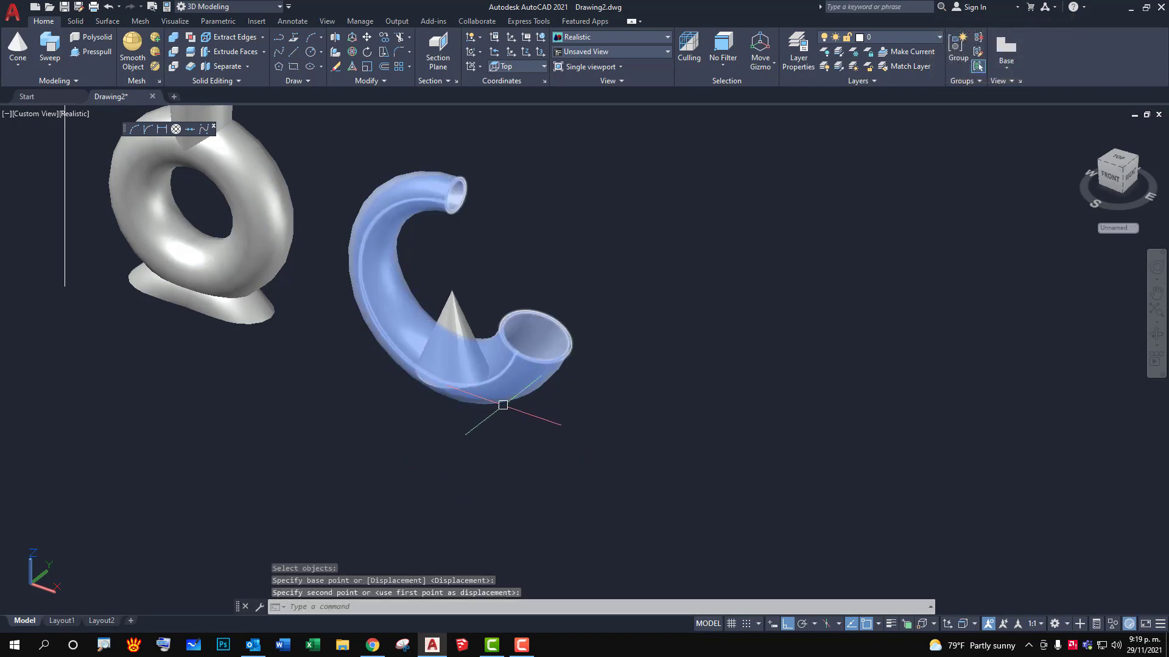
pyautogui.moveTo(499, 404)
pyautogui.keyDown('shift'); pyautogui.mouseDown(button='middle')
pyautogui.moveTo(577, 433)
pyautogui.moveTo(555, 437)
pyautogui.mouseUp(button='middle'); pyautogui.keyUp('shift')
pyautogui.scroll(-5, 599, 438)
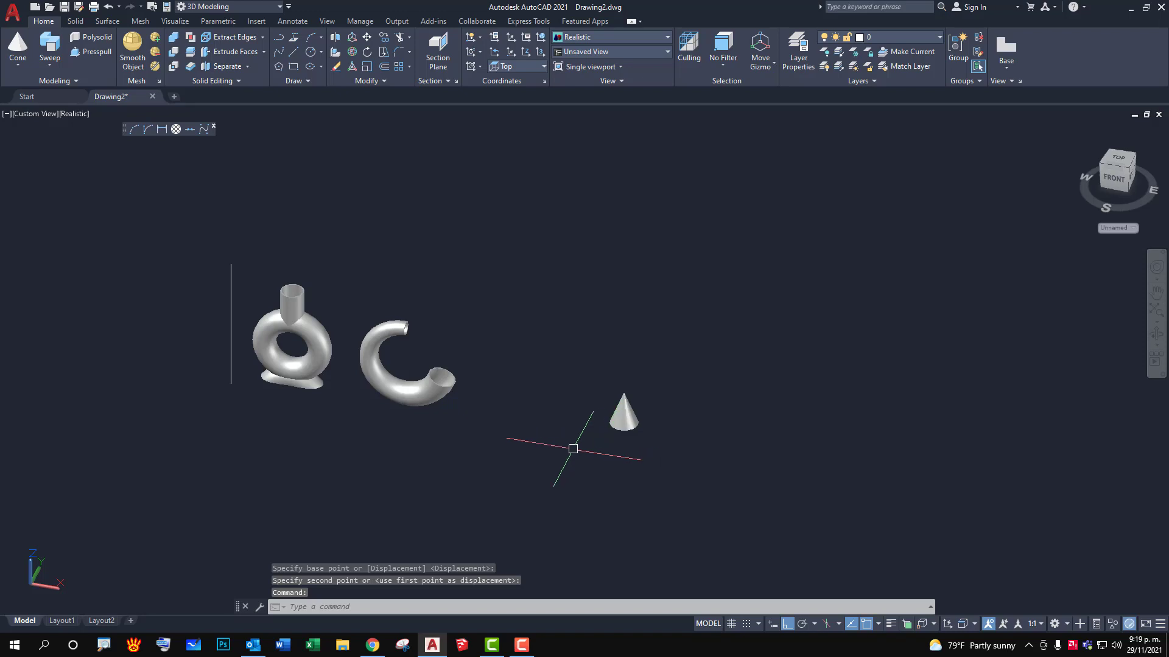
pyautogui.scroll(2, 589, 428)
# Move the cone by its apex to the tube opening with Ortho off.
pyautogui.press('Return')
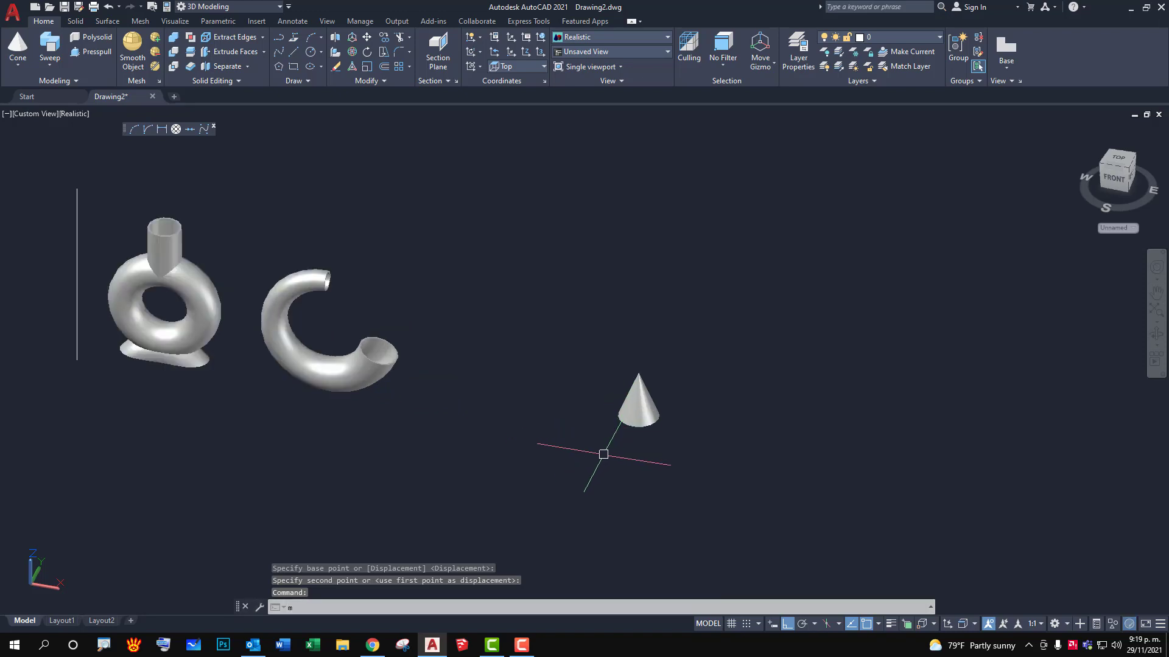
pyautogui.moveTo(673, 373); pyautogui.dragTo(636, 402)
pyautogui.press('Return')
pyautogui.click(638, 373)
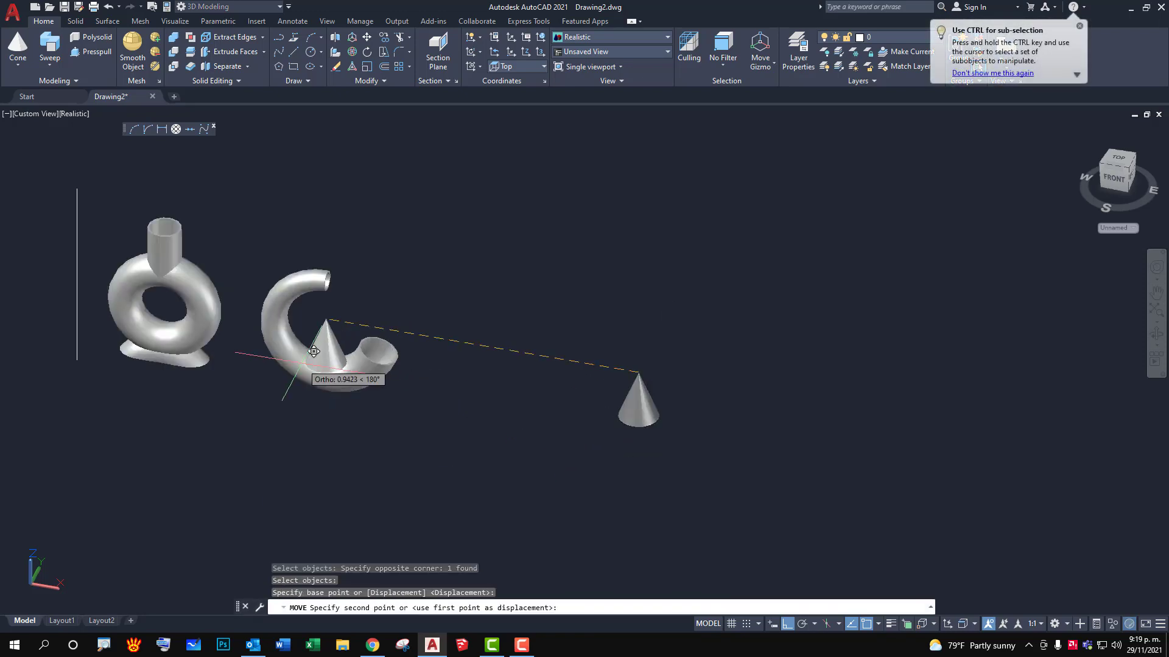
pyautogui.scroll(2, 350, 365)
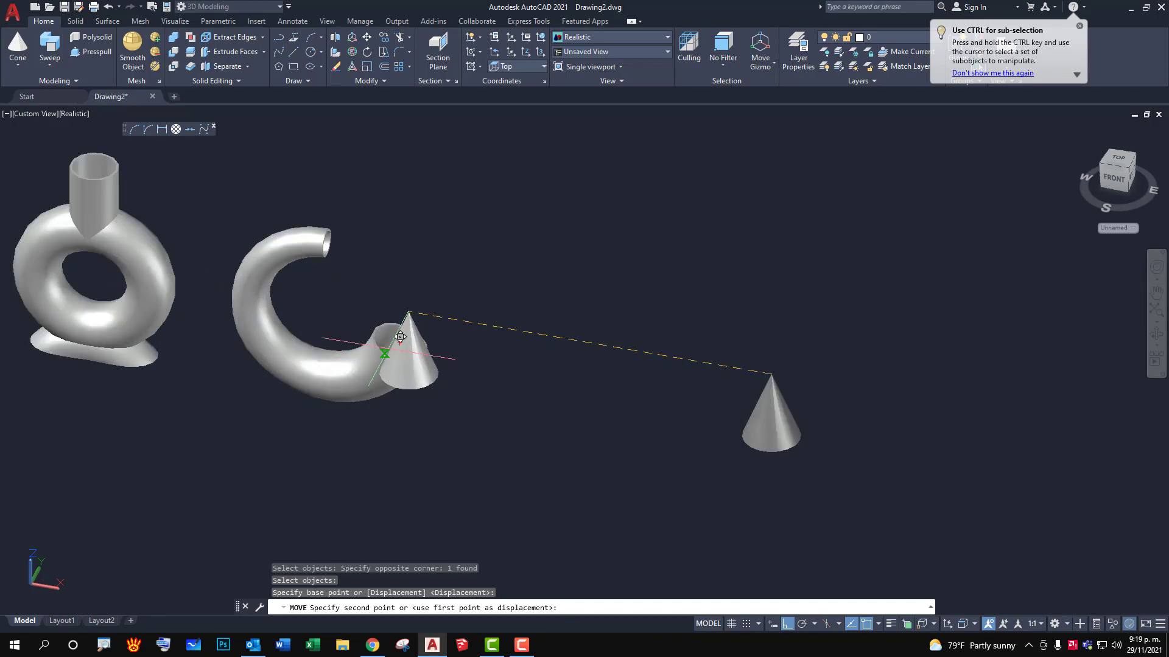
pyautogui.press('F8')
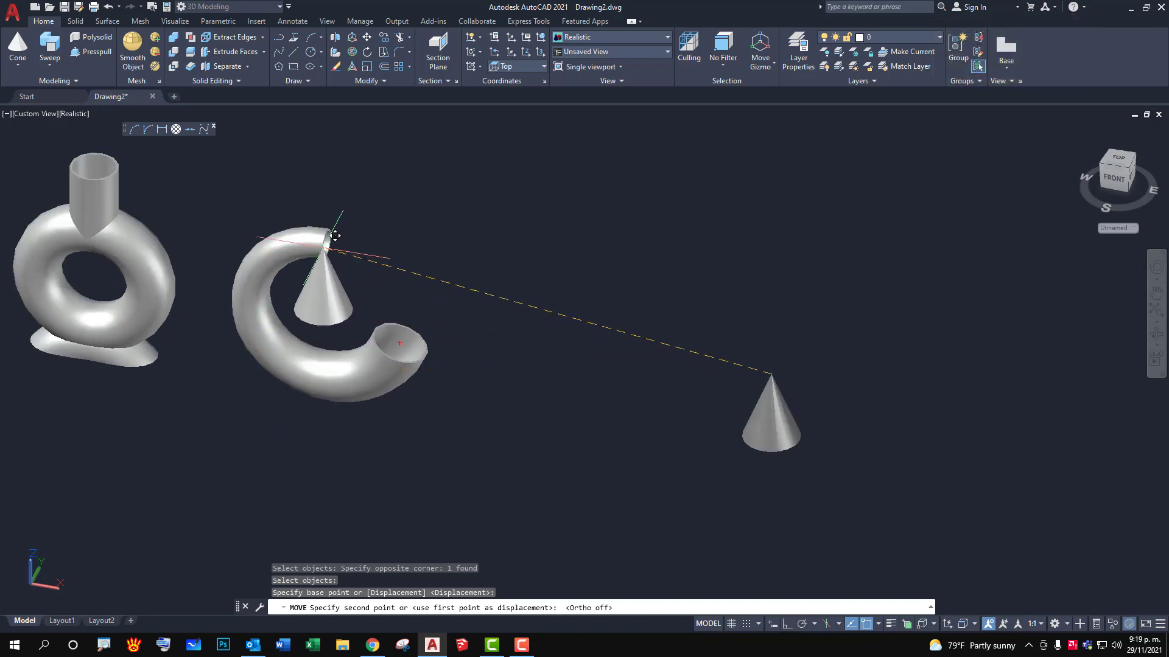
pyautogui.scroll(4, 331, 240)
pyautogui.scroll(-3, 452, 406)
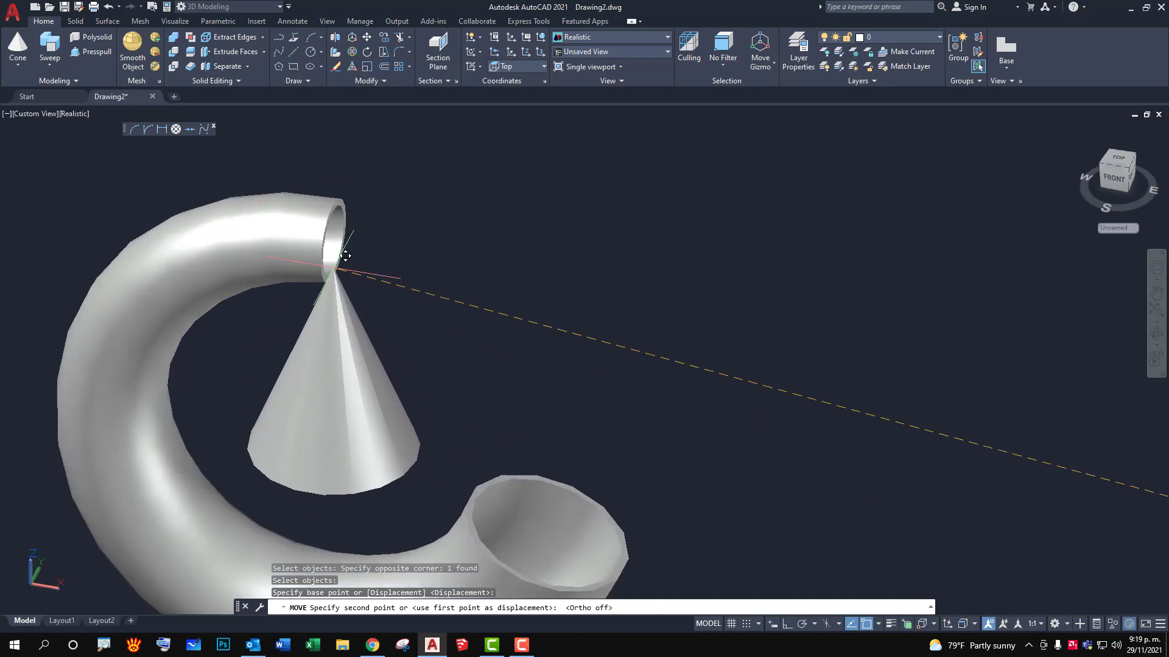
pyautogui.click(340, 269)
pyautogui.scroll(-4, 405, 326)
pyautogui.scroll(1, 480, 386)
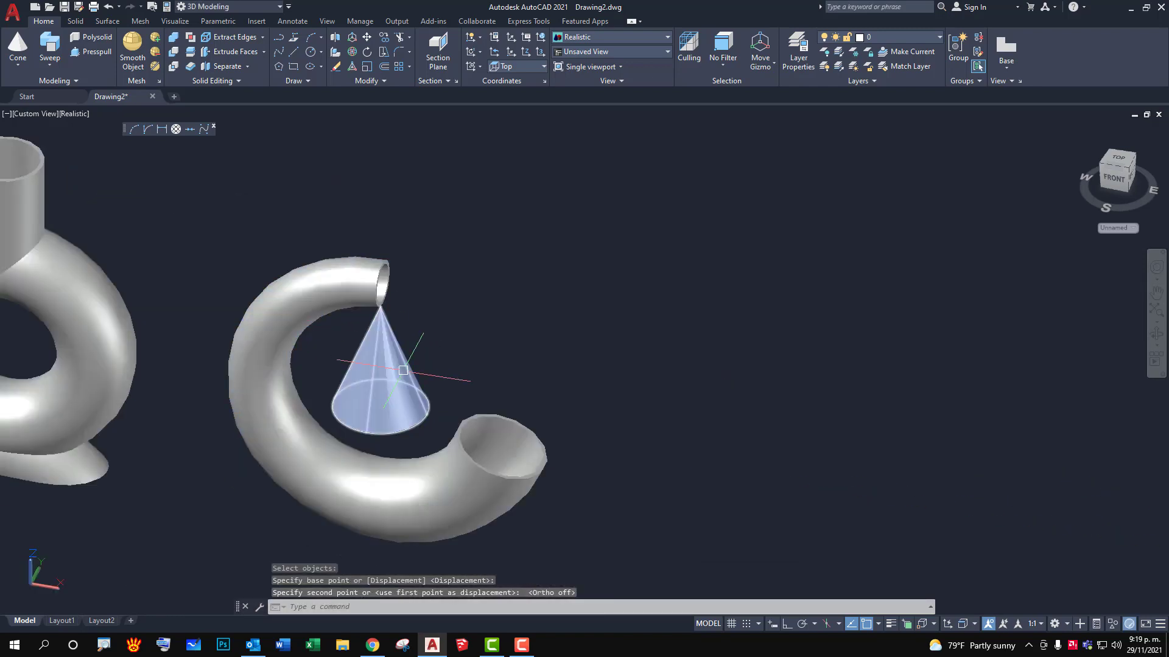
pyautogui.scroll(-2, 431, 340)
# Move the cone beneath the curved tube with Ortho on, then orbit sideways.
pyautogui.press('Return')
pyautogui.click(393, 375)
pyautogui.write('M')
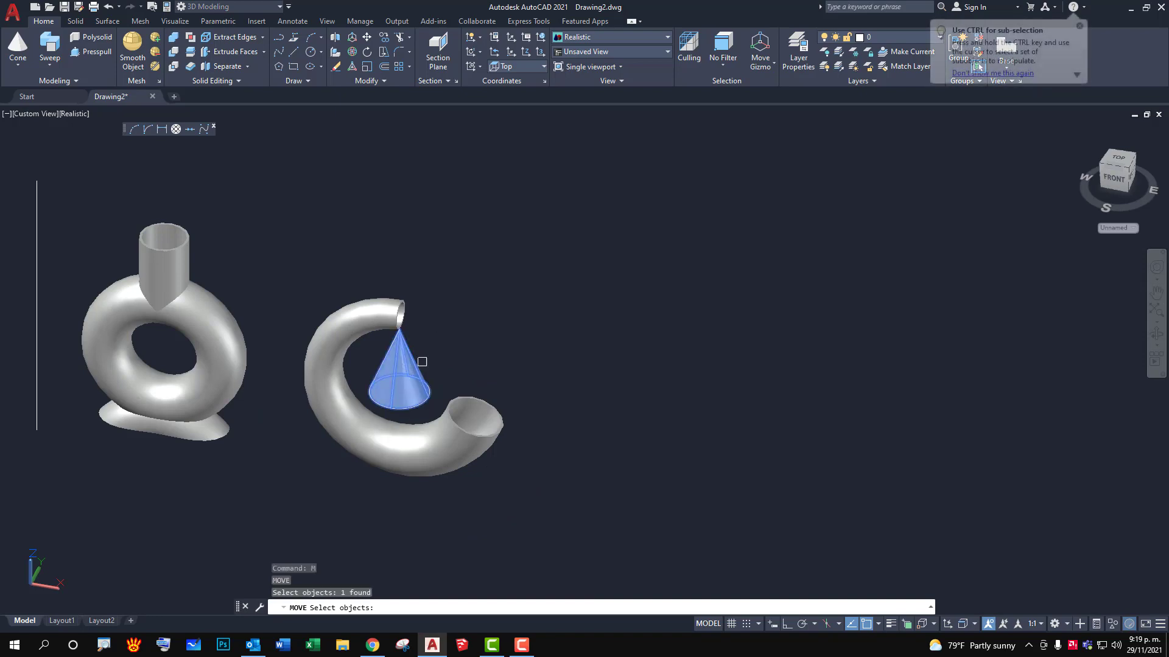
pyautogui.press('Return')
pyautogui.click(481, 246)
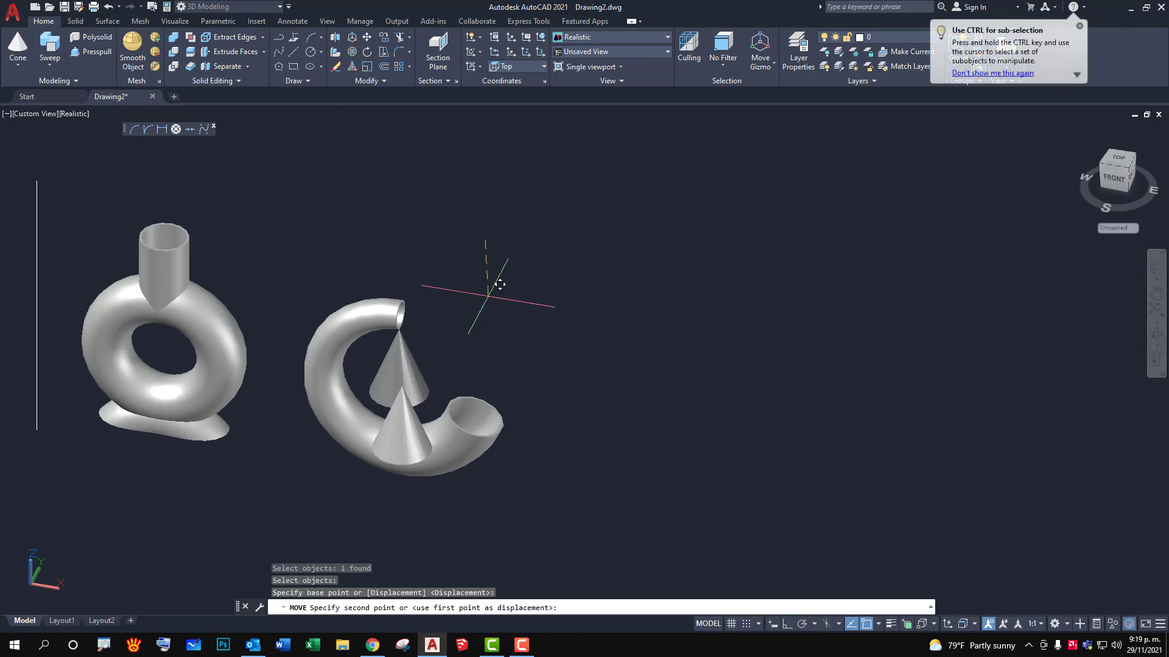
pyautogui.press('F8')
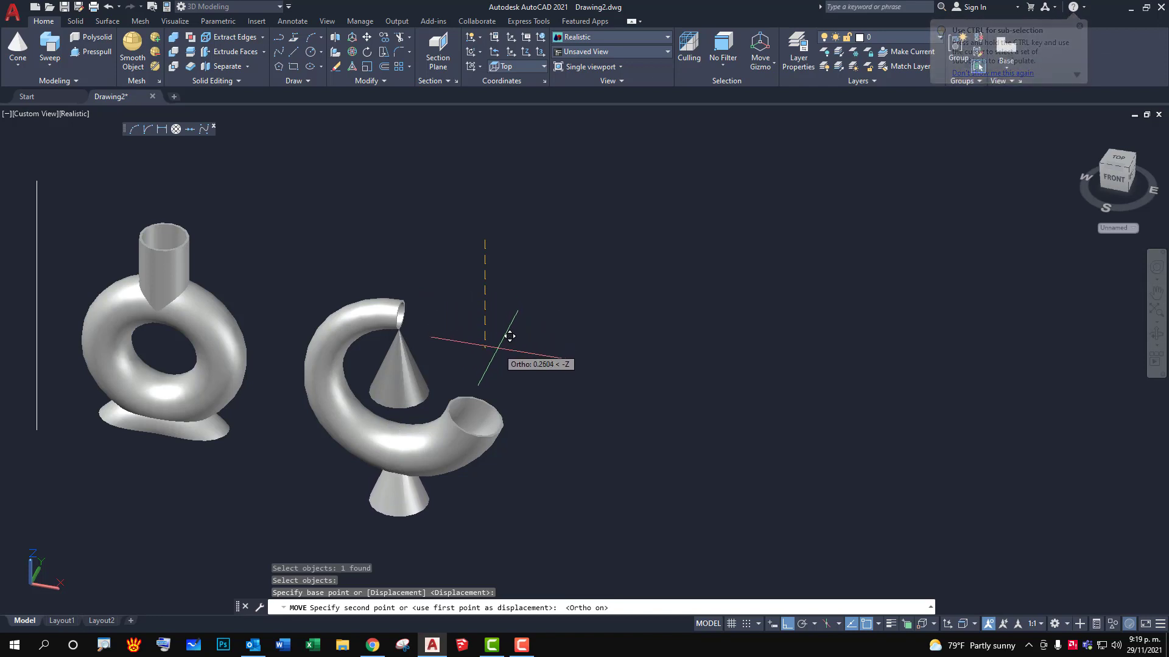
pyautogui.click(509, 331)
pyautogui.scroll(2, 543, 452)
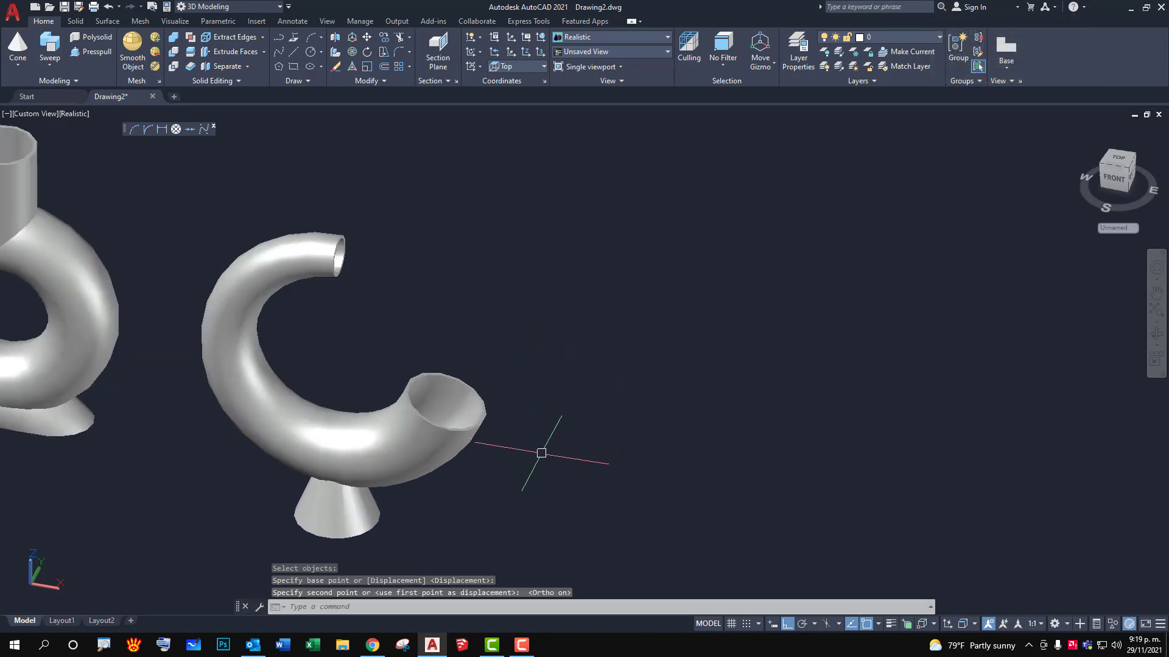
pyautogui.keyDown('shift'); pyautogui.moveTo(545, 424); pyautogui.dragTo(352, 384, button='middle'); pyautogui.keyUp('shift')
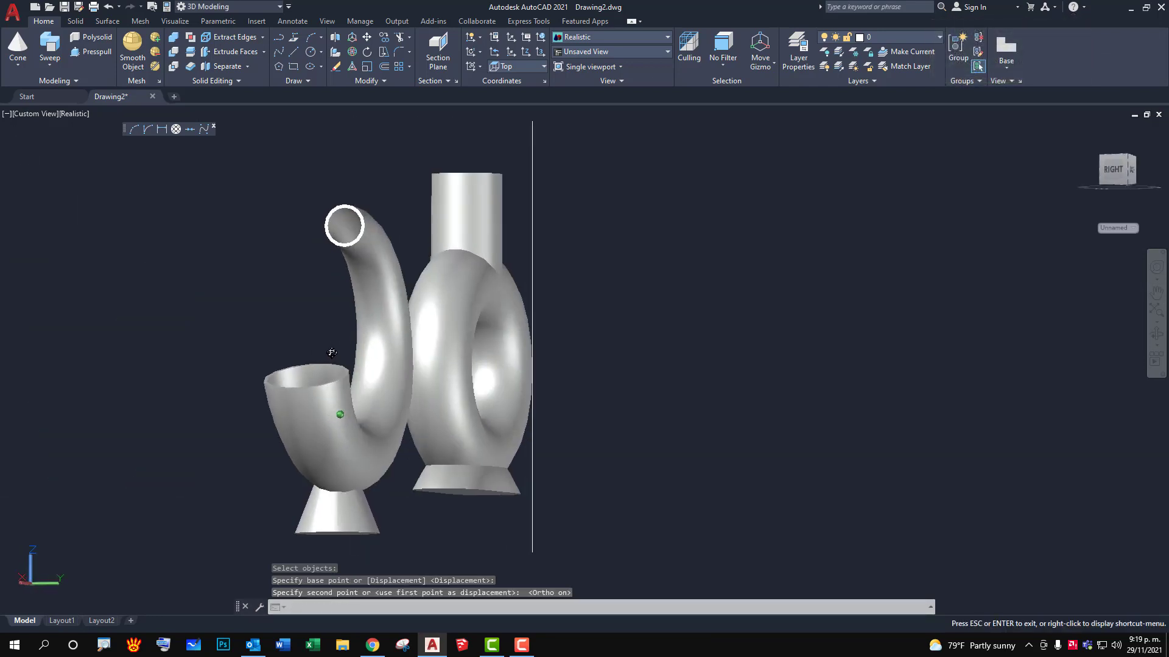
# Switch to the Top preset view.
pyautogui.press('Escape')
pyautogui.press('Escape')
pyautogui.press('Escape')
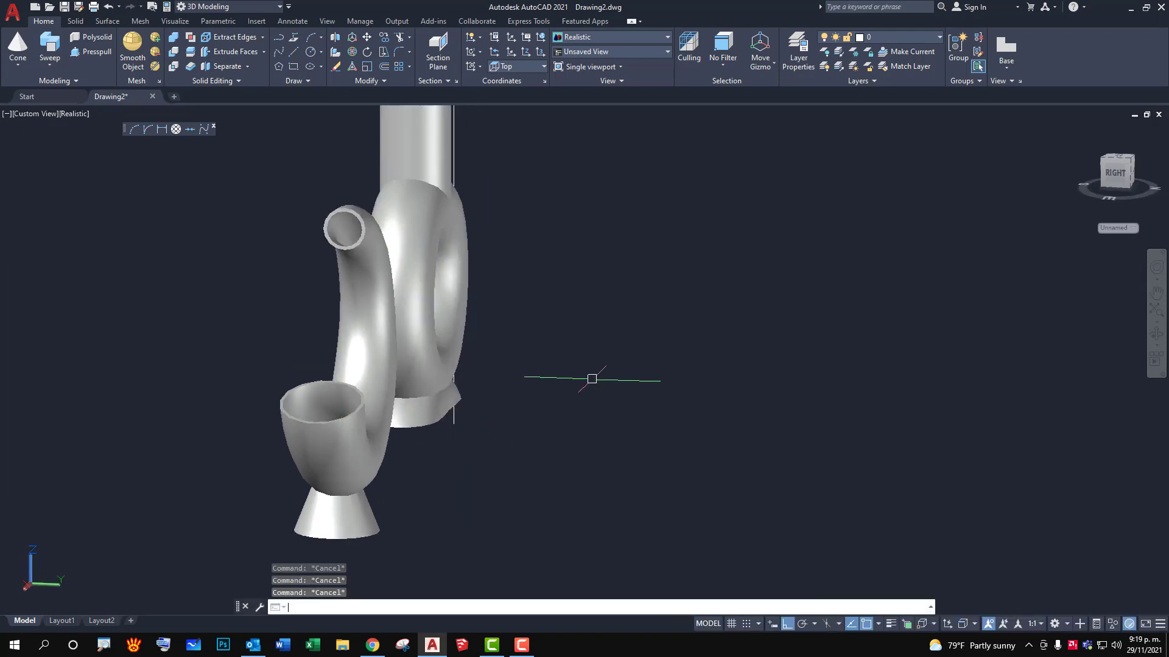
pyautogui.write('TV')
pyautogui.press('Escape')
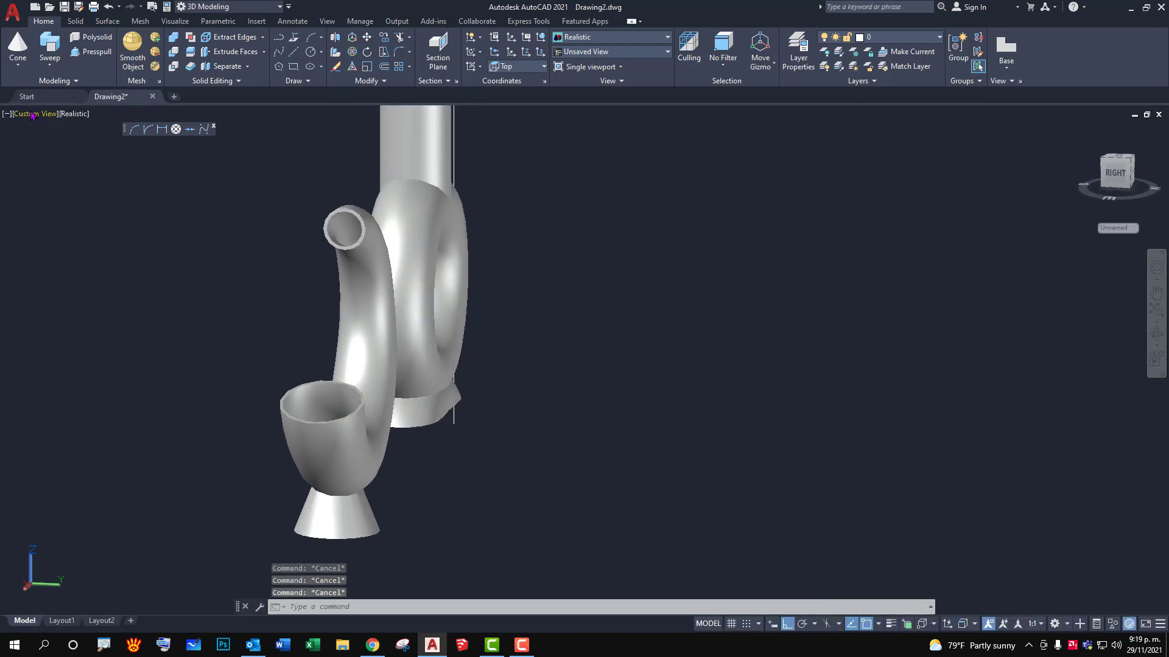
pyautogui.click(33, 116)
pyautogui.click(55, 143)
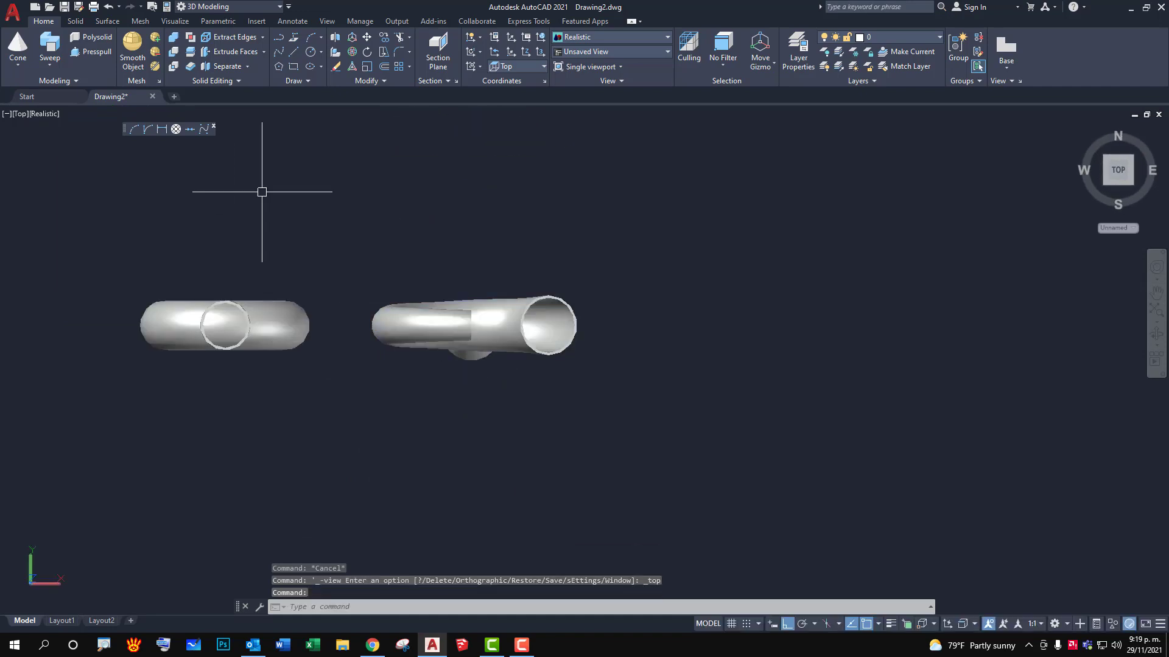
pyautogui.scroll(1, 319, 214)
# Move the cone to line up under the tube, then orbit back to a front-on 3D view.
pyautogui.write('m')
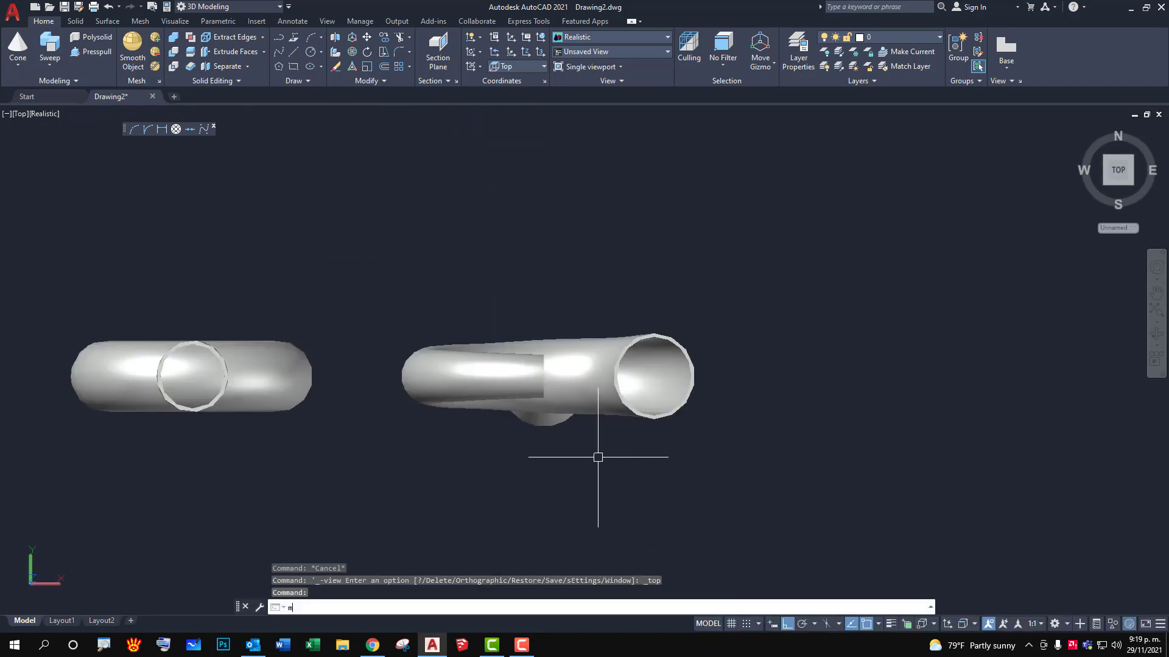
pyautogui.press('Return')
pyautogui.click(548, 389)
pyautogui.press('Return')
pyautogui.click(779, 475)
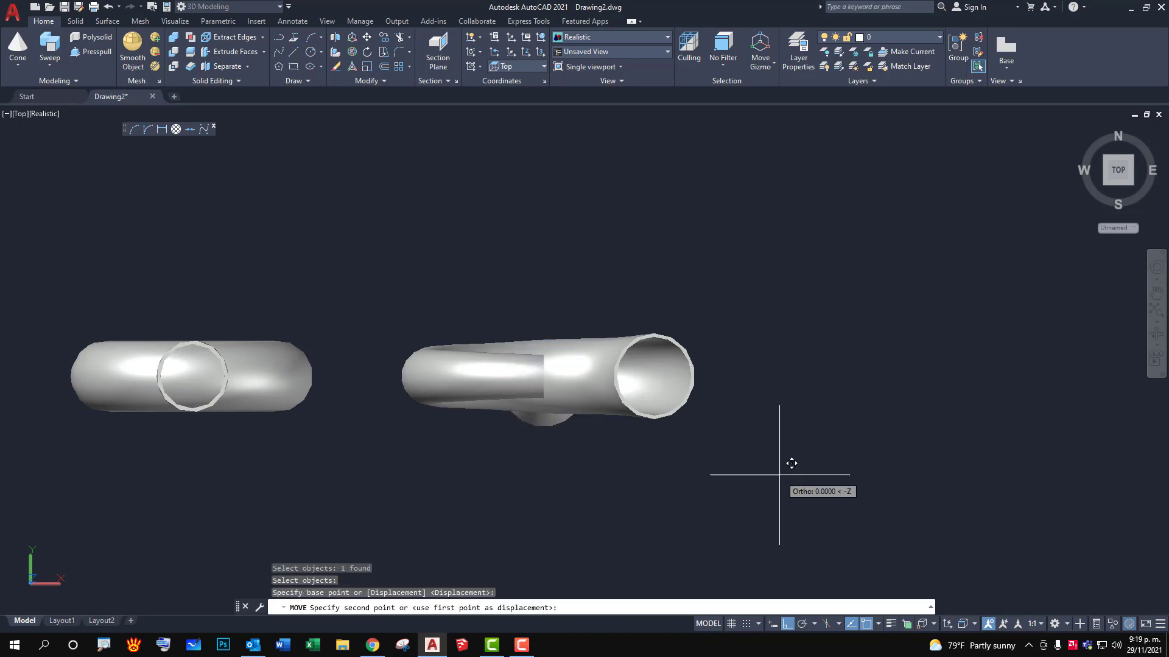
pyautogui.click(779, 469)
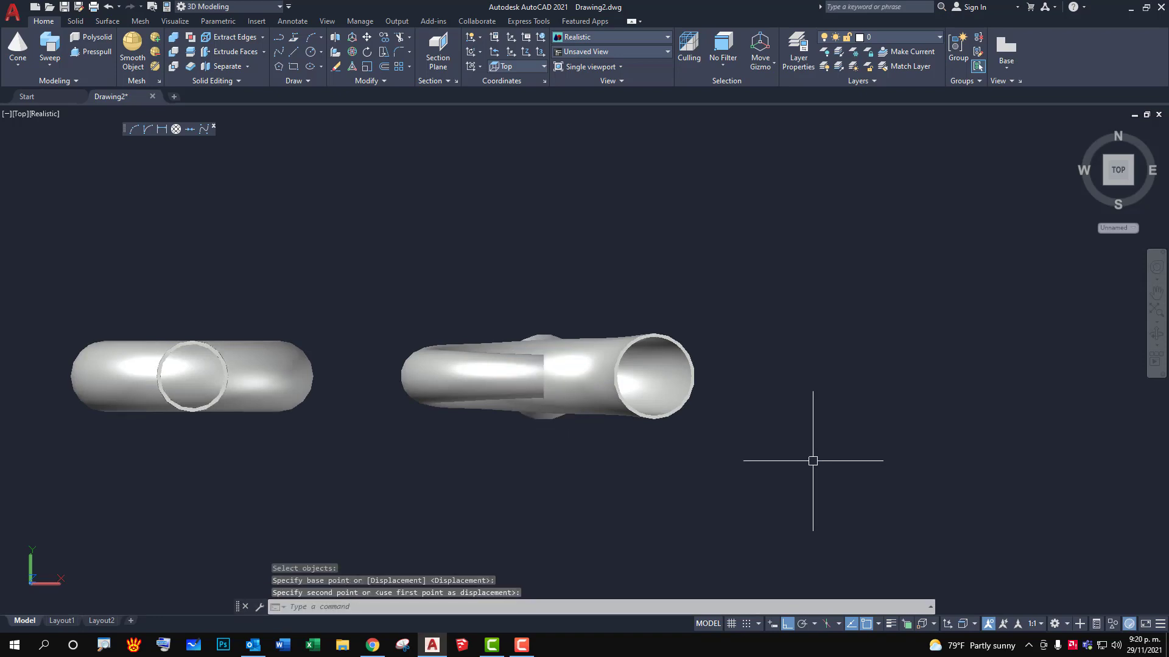
pyautogui.moveTo(797, 461)
pyautogui.keyDown('shift'); pyautogui.mouseDown(button='middle')
pyautogui.moveTo(738, 457)
pyautogui.moveTo(701, 335)
pyautogui.moveTo(769, 292)
pyautogui.moveTo(812, 303)
pyautogui.moveTo(795, 334)
pyautogui.moveTo(653, 386)
pyautogui.mouseUp(button='middle'); pyautogui.keyUp('shift')
pyautogui.moveTo(718, 314)
pyautogui.keyDown('shift'); pyautogui.mouseDown(button='middle')
pyautogui.moveTo(712, 359)
pyautogui.moveTo(741, 379)
pyautogui.mouseUp(button='middle'); pyautogui.keyUp('shift')
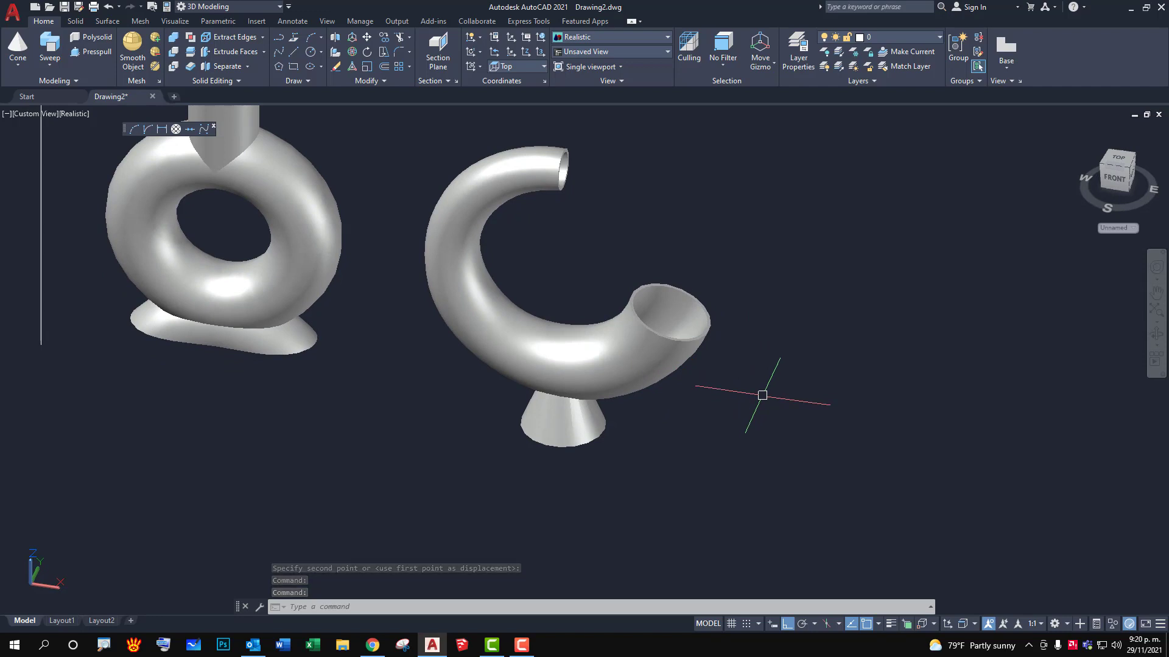
pyautogui.scroll(-3, 737, 386)
pyautogui.press('Escape')
pyautogui.moveTo(741, 384)
pyautogui.keyDown('shift'); pyautogui.mouseDown(button='middle')
pyautogui.moveTo(792, 339)
pyautogui.moveTo(762, 313)
pyautogui.moveTo(791, 313)
pyautogui.moveTo(599, 316)
pyautogui.mouseUp(button='middle'); pyautogui.keyUp('shift')
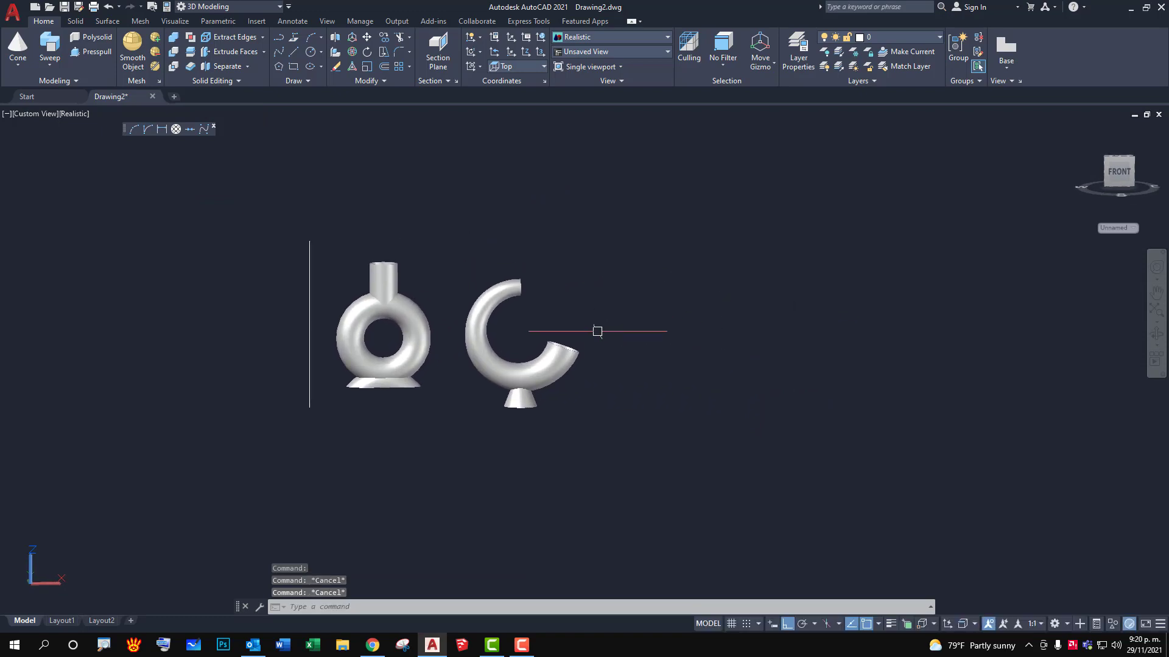
# Switch to the Front view with FV.
pyautogui.write('FV')
pyautogui.press('Return')
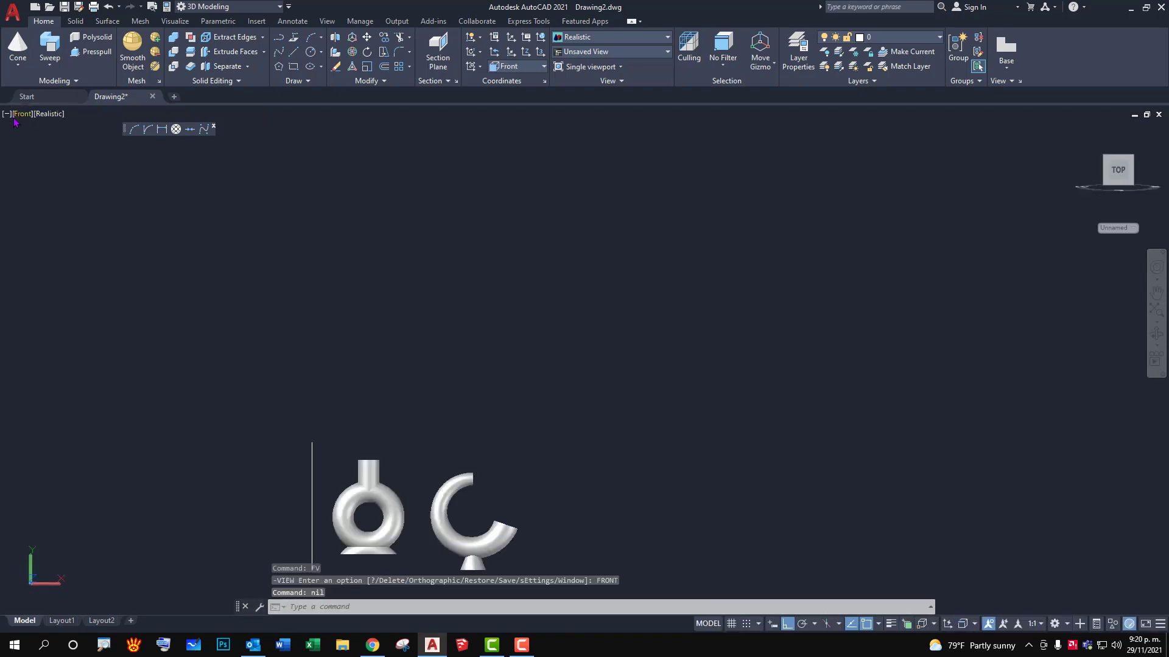
pyautogui.click(16, 119)
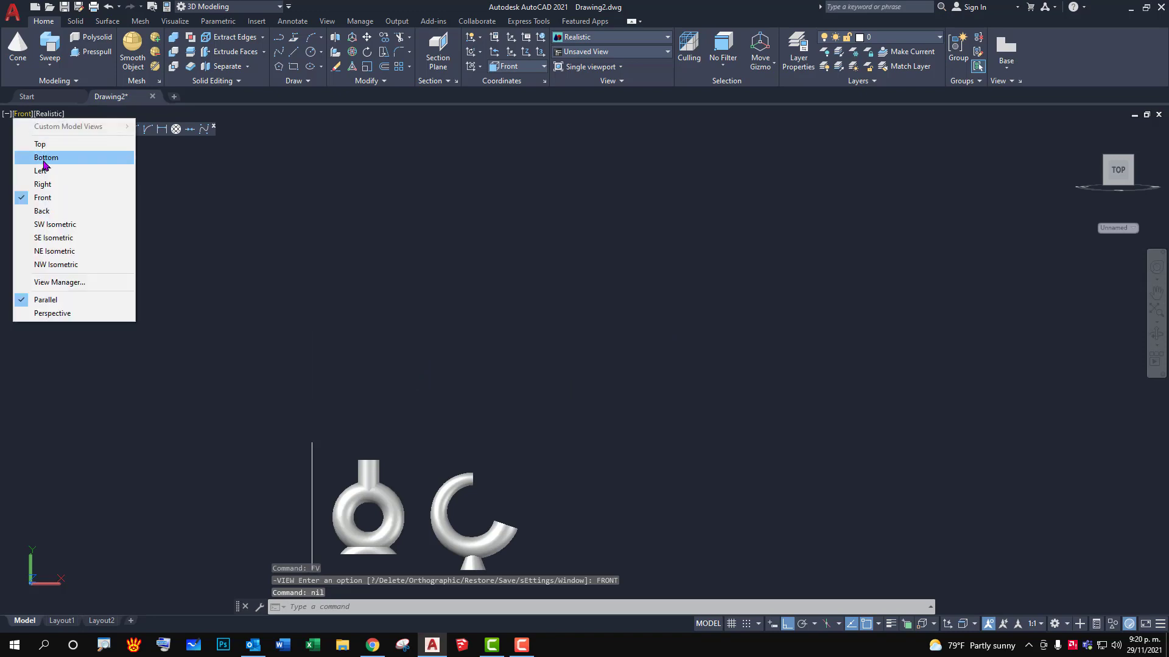
pyautogui.click(546, 379)
pyautogui.scroll(-5, 548, 425)
pyautogui.scroll(1, 579, 310)
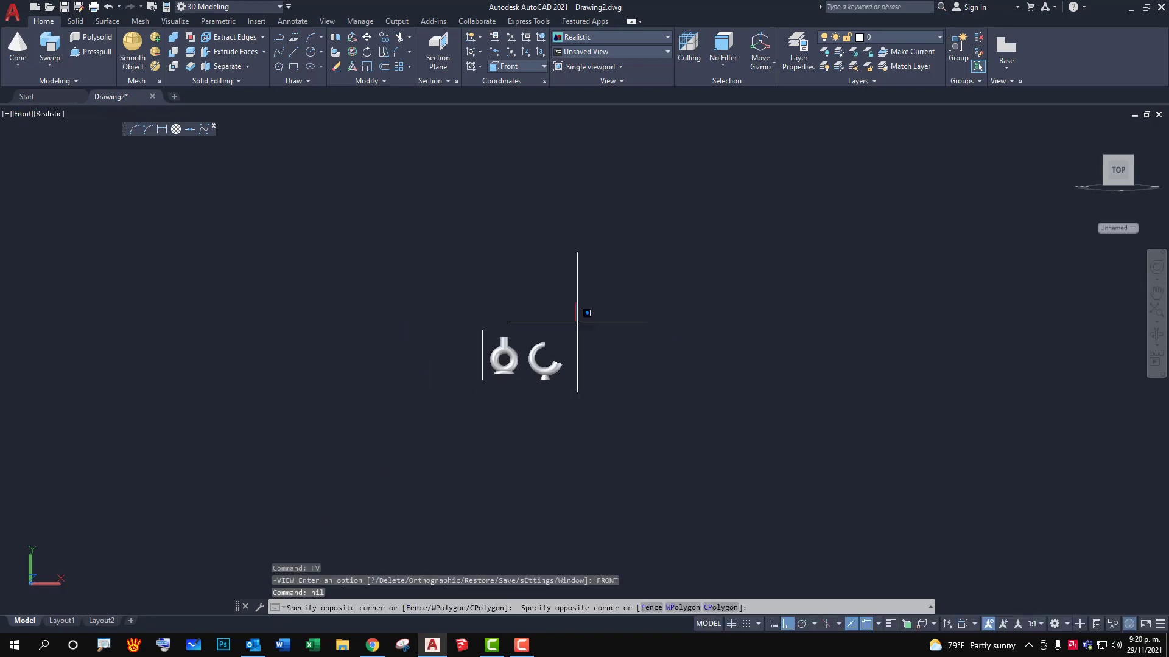
pyautogui.scroll(4, 568, 357)
pyautogui.press('Escape')
# Raise the horn tube and cone together to the torus vase's base level.
pyautogui.write('m')
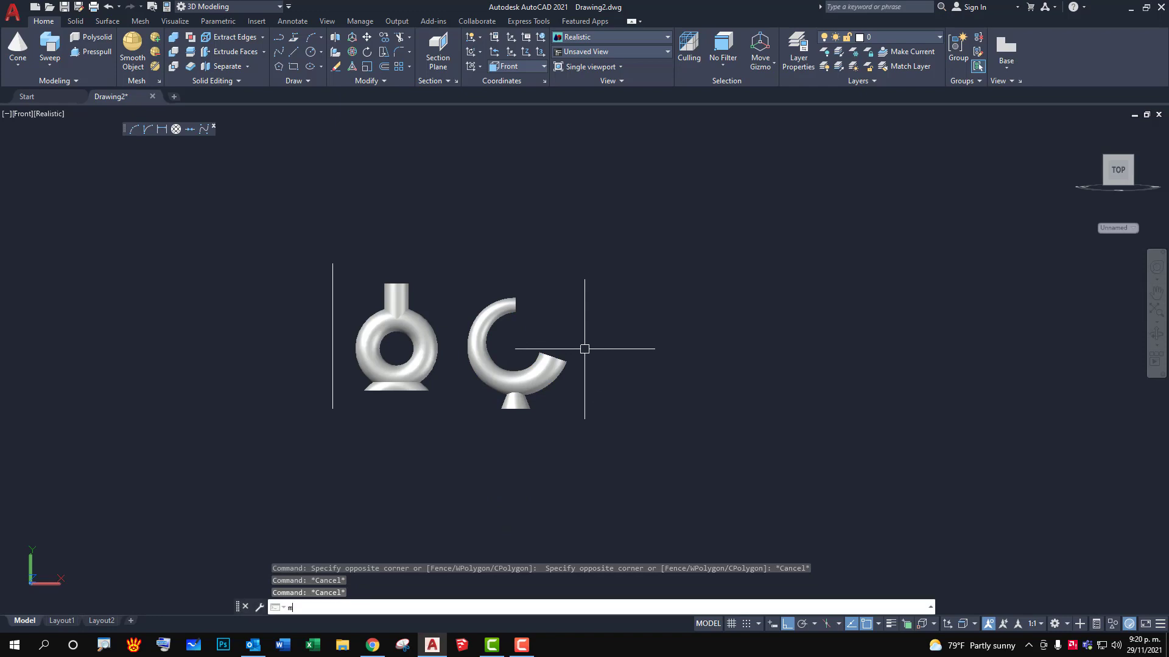
pyautogui.press('Return')
pyautogui.click(606, 251)
pyautogui.click(564, 346)
pyautogui.press('Return')
pyautogui.click(606, 475)
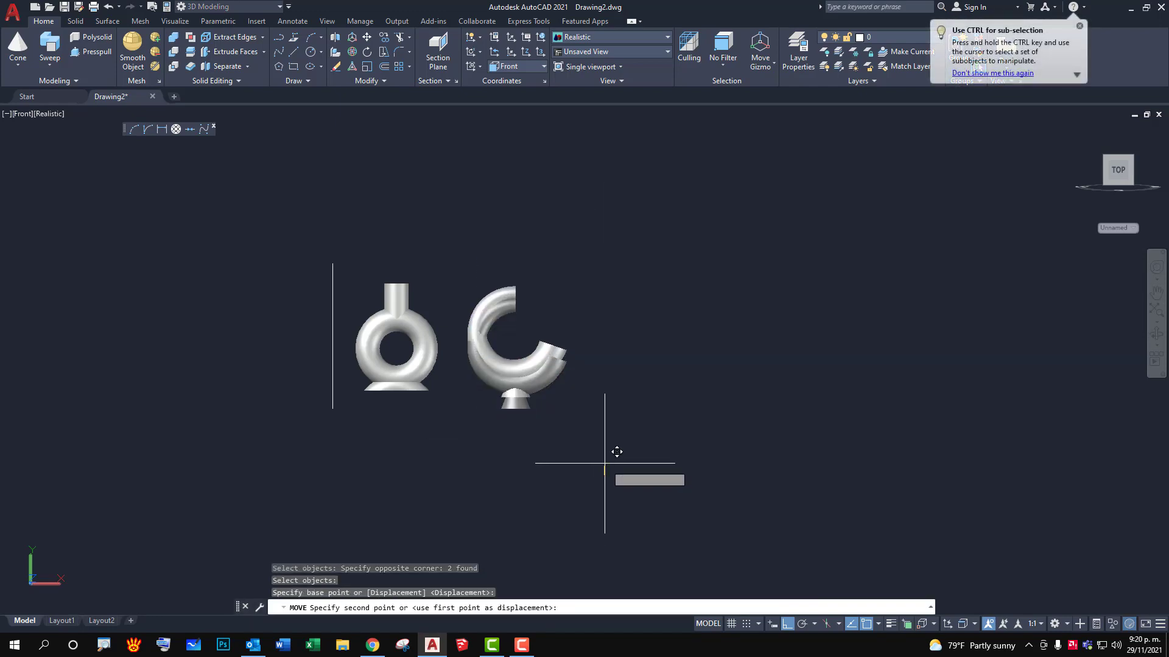
pyautogui.click(607, 457)
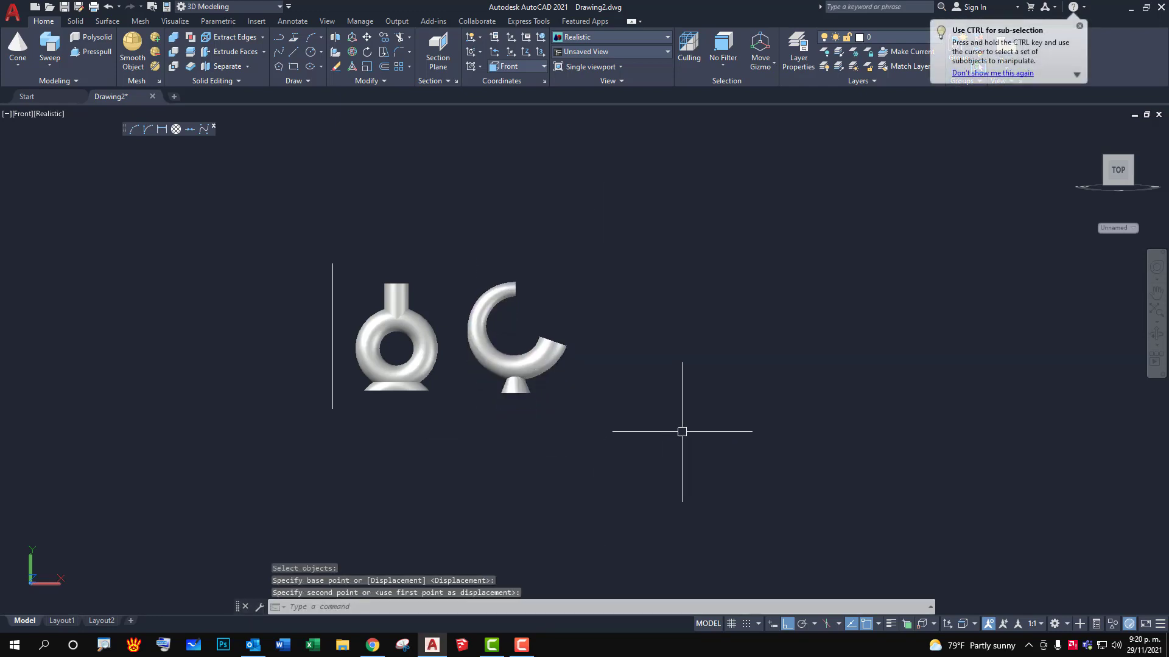
pyautogui.moveTo(682, 431); pyautogui.dragTo(589, 459, button='middle')
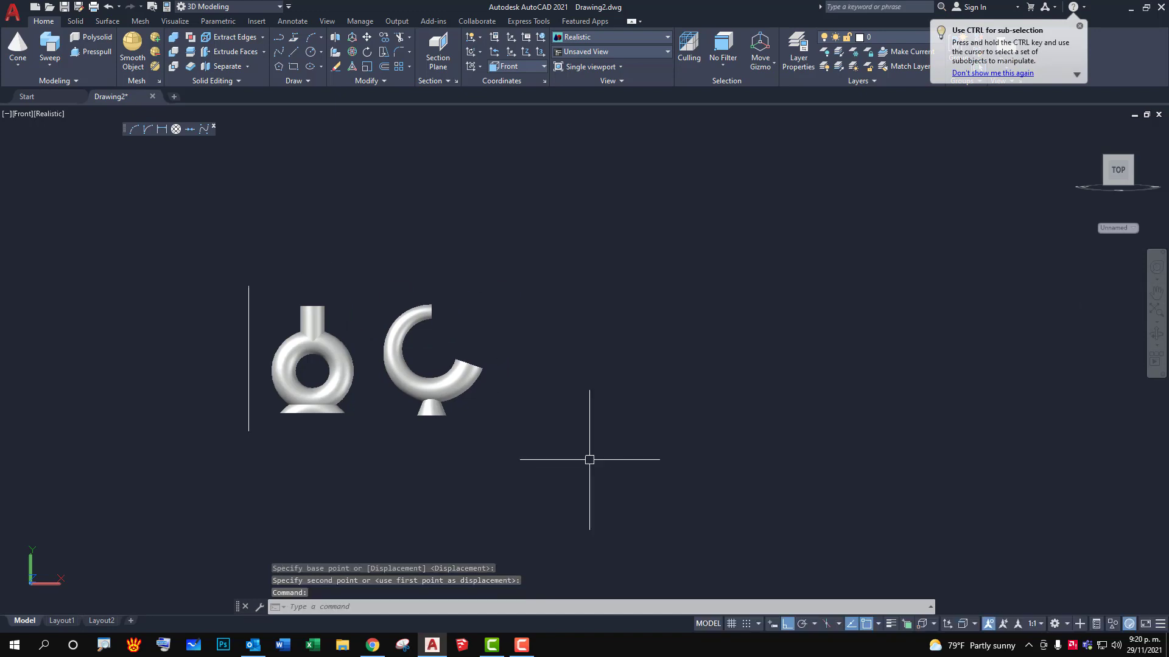
pyautogui.keyDown('shift'); pyautogui.moveTo(558, 410); pyautogui.dragTo(567, 474, button='middle'); pyautogui.keyUp('shift')
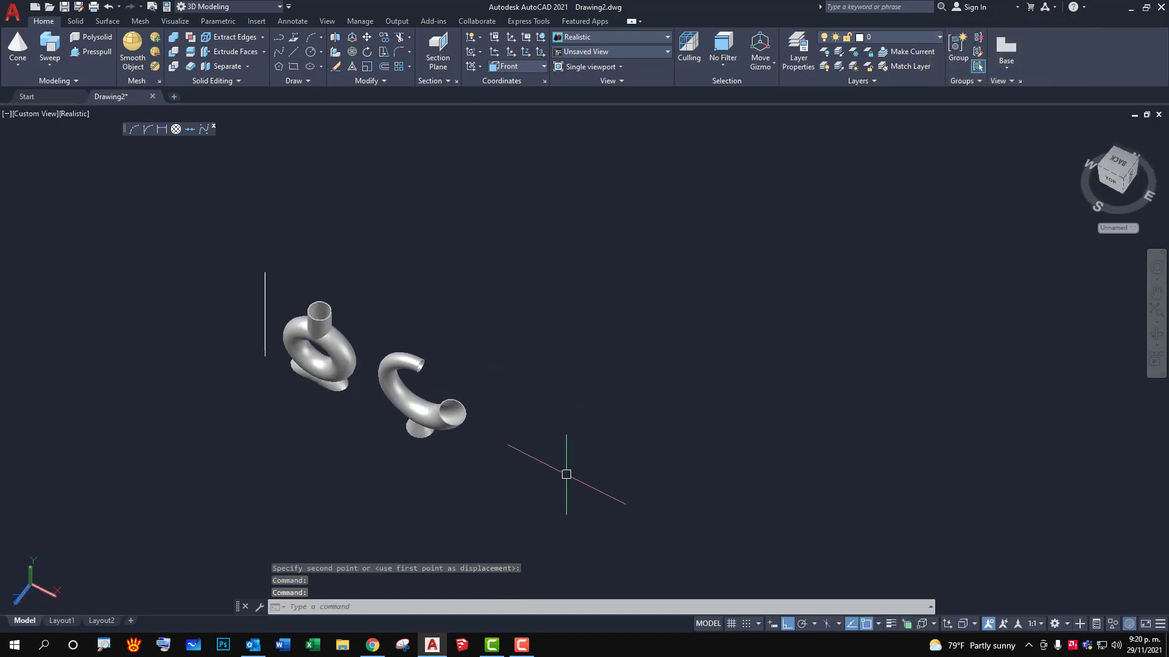
# Set the UCS to Top and start a line at the torus vase's base.
pyautogui.click(521, 72)
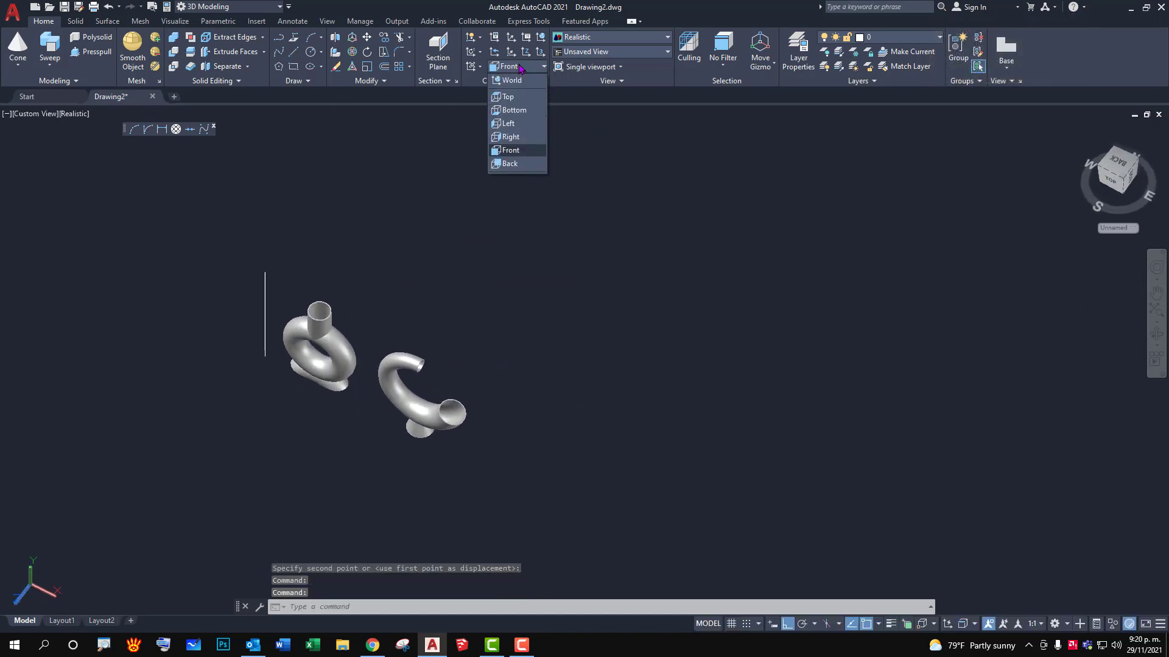
pyautogui.click(512, 92)
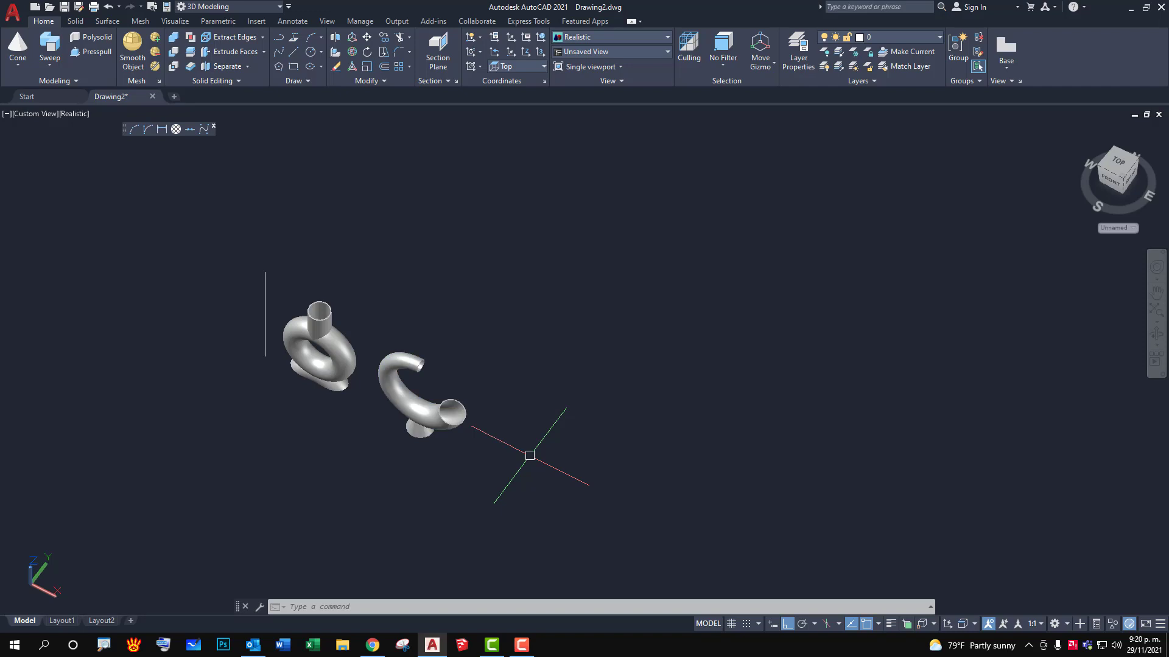
pyautogui.write('line')
pyautogui.press('Return')
pyautogui.click(265, 355)
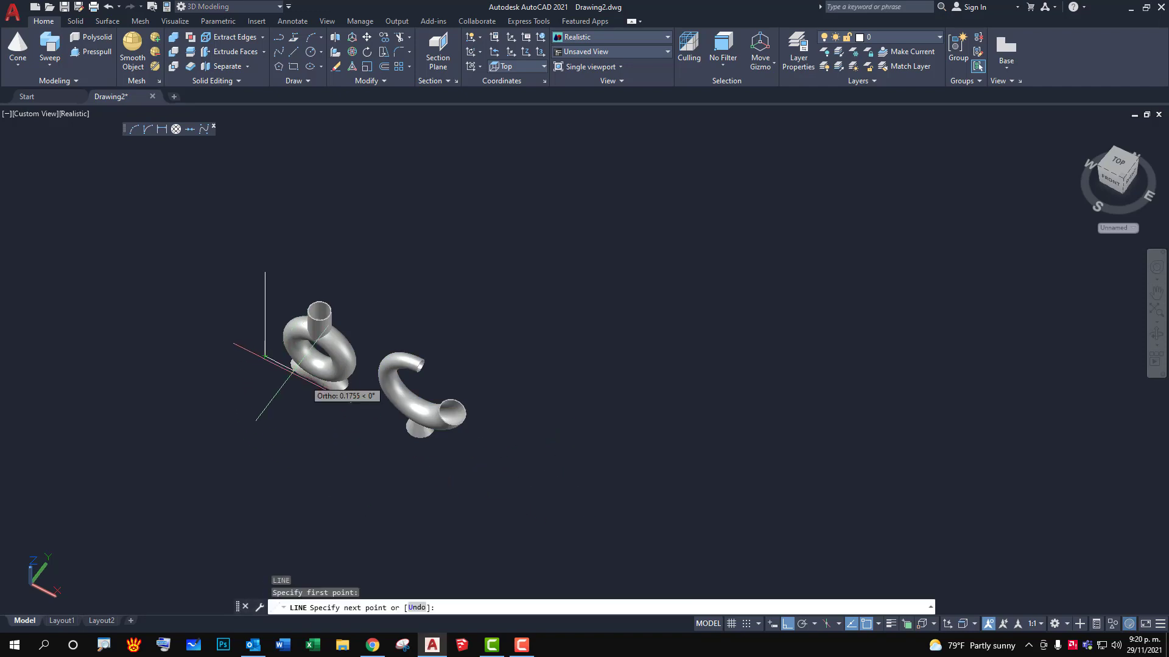
pyautogui.scroll(-2, 785, 547)
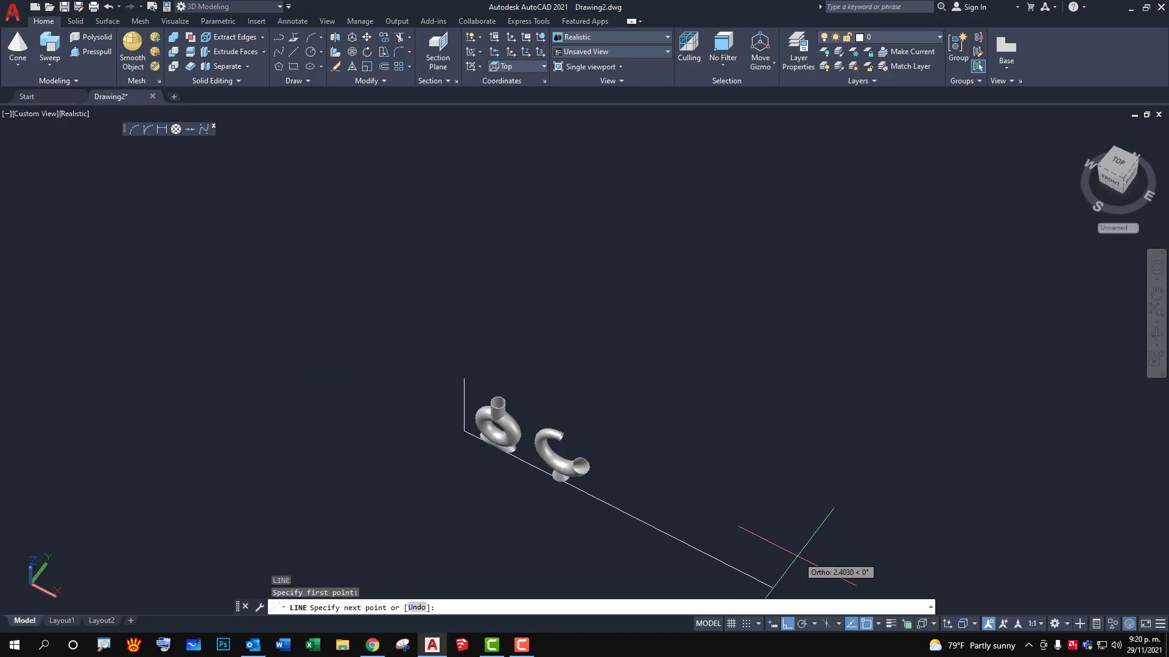
pyautogui.press('Escape')
pyautogui.press('Escape')
# In Front view, move both vases down together onto the baseline.
pyautogui.moveTo(681, 515)
pyautogui.keyDown('shift'); pyautogui.mouseDown(button='middle')
pyautogui.moveTo(674, 410)
pyautogui.moveTo(700, 334)
pyautogui.mouseUp(button='middle'); pyautogui.keyUp('shift')
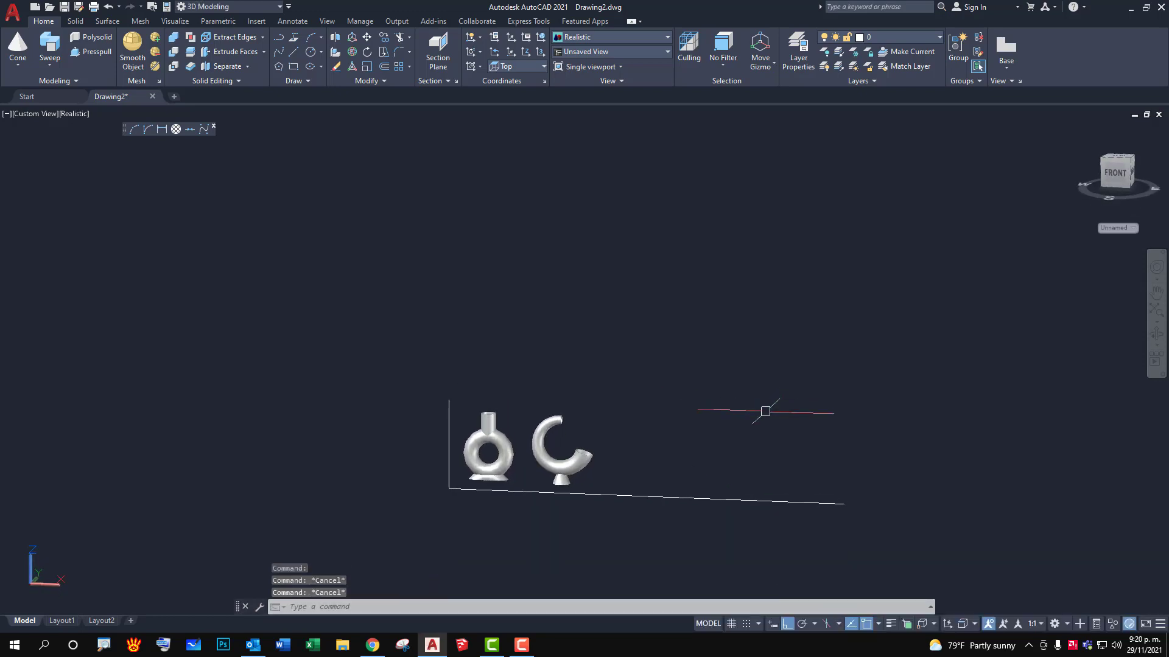
pyautogui.write('fr')
pyautogui.press('Return')
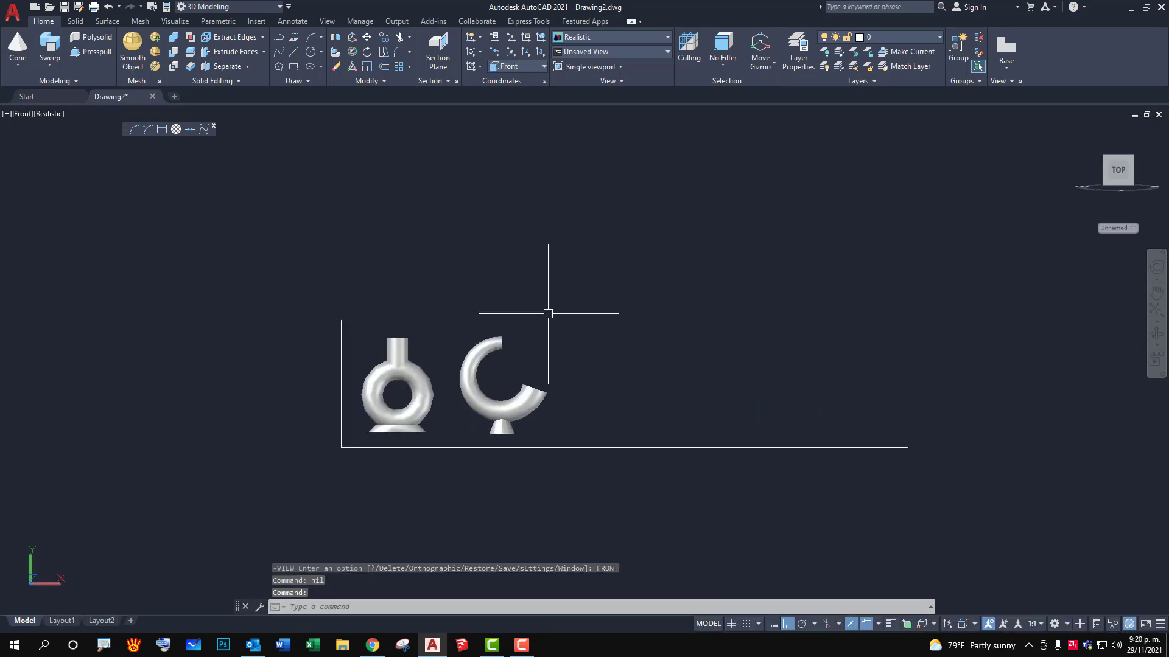
pyautogui.write('m')
pyautogui.press('Return')
pyautogui.click(592, 294)
pyautogui.click(384, 421)
pyautogui.press('Return')
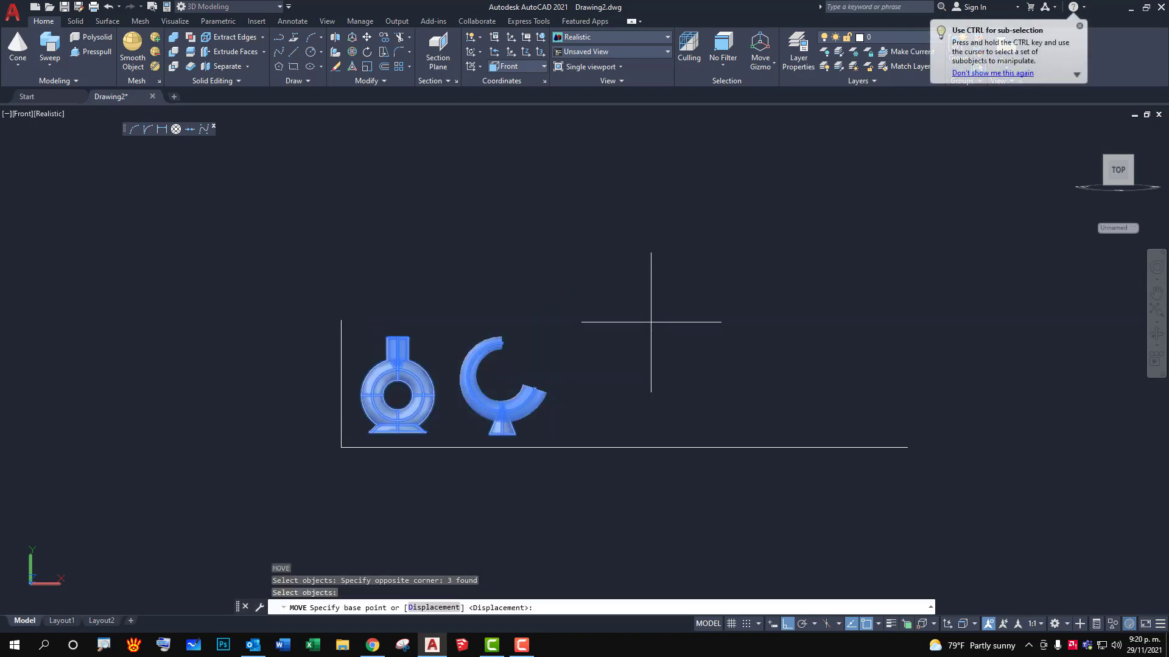
pyautogui.click(651, 322)
pyautogui.click(659, 336)
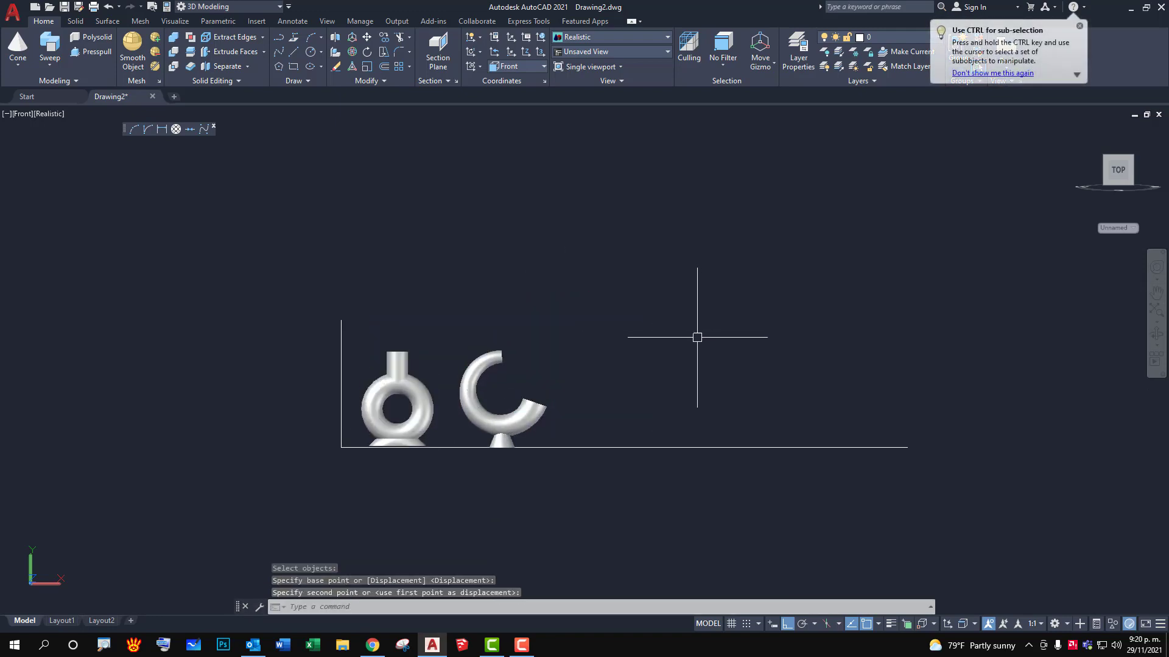
pyautogui.press('Escape')
pyautogui.press('Escape')
pyautogui.moveTo(652, 404)
pyautogui.keyDown('shift'); pyautogui.mouseDown(button='middle')
pyautogui.moveTo(602, 408)
pyautogui.moveTo(533, 342)
pyautogui.mouseUp(button='middle'); pyautogui.keyUp('shift')
pyautogui.scroll(2, 473, 290)
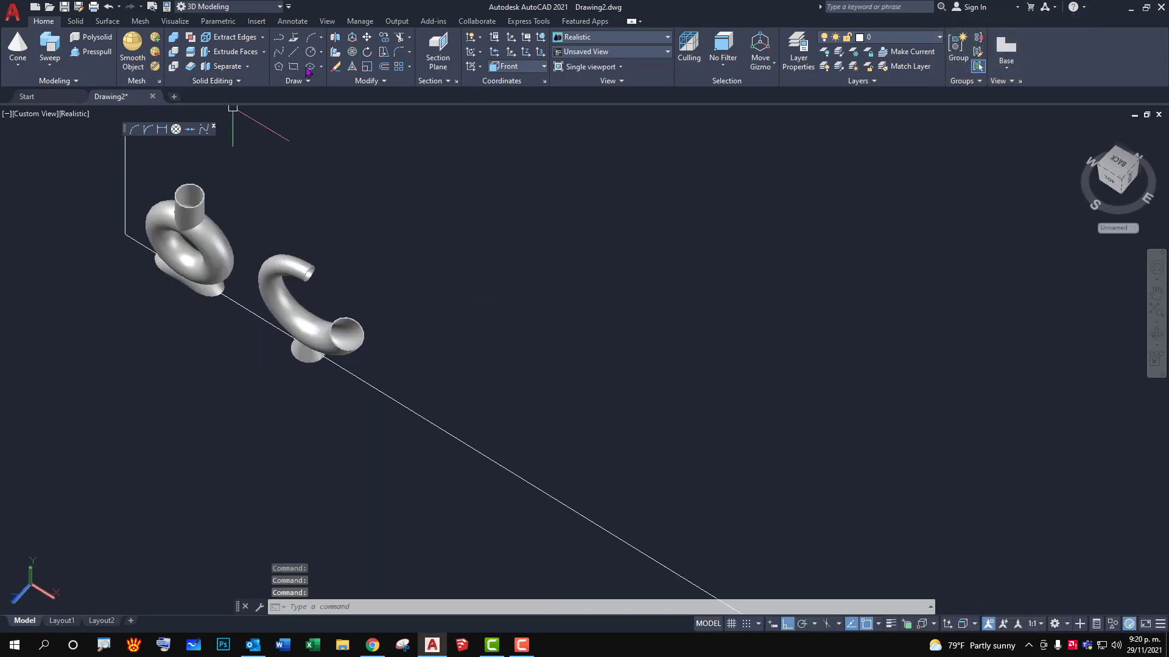
# With UCS Top, draw an inscribed 8-sided polygon of radius 0.08 on the baseline.
pyautogui.click(519, 70)
pyautogui.click(511, 93)
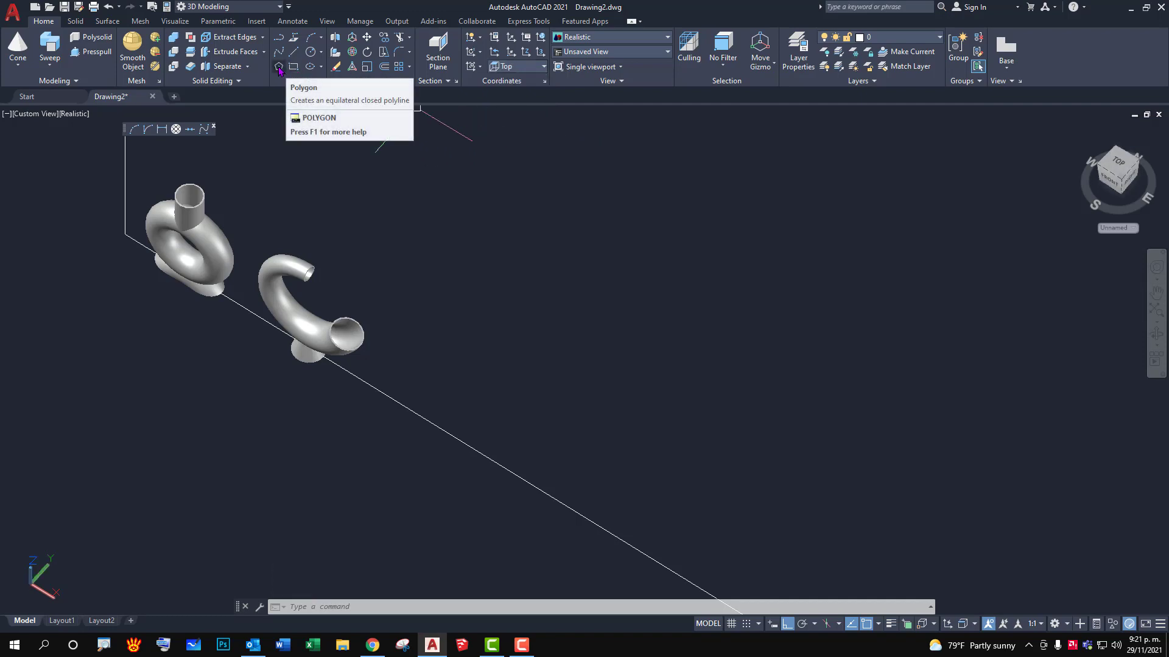
pyautogui.moveTo(279, 67)
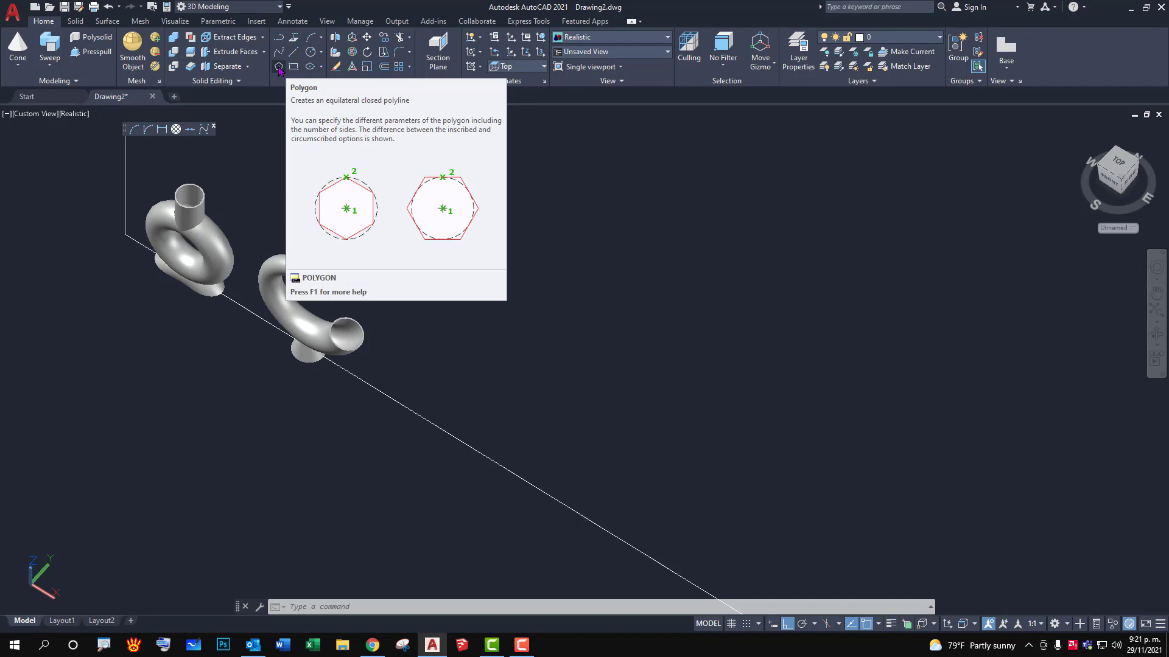
pyautogui.click(278, 67)
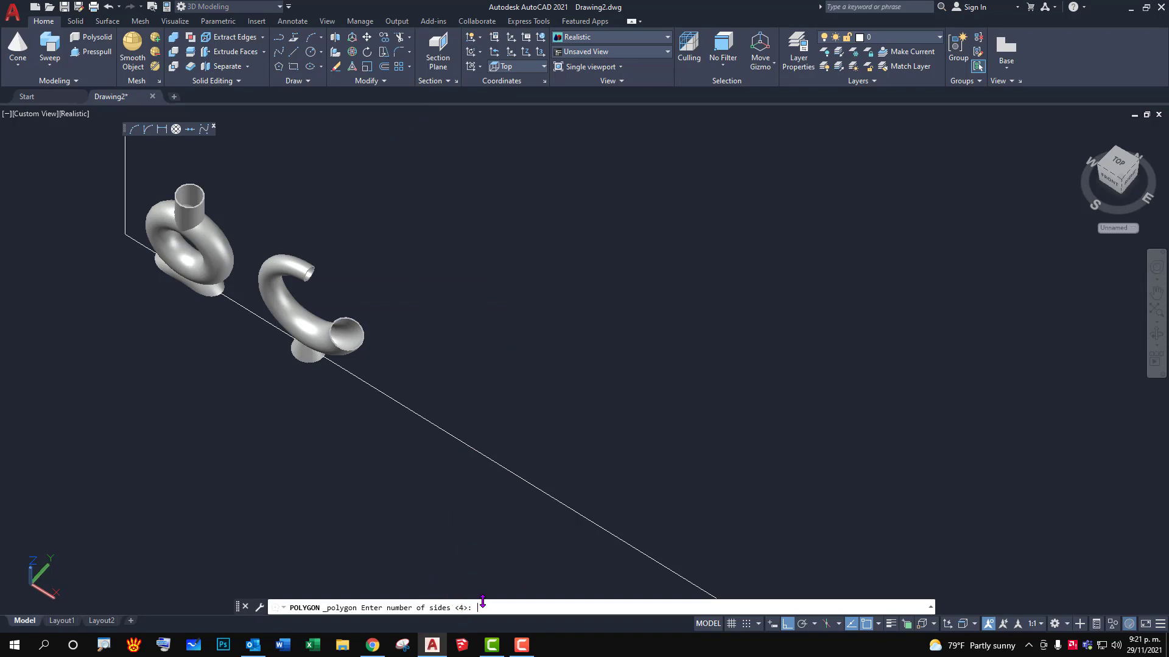
pyautogui.write('8')
pyautogui.press('Return')
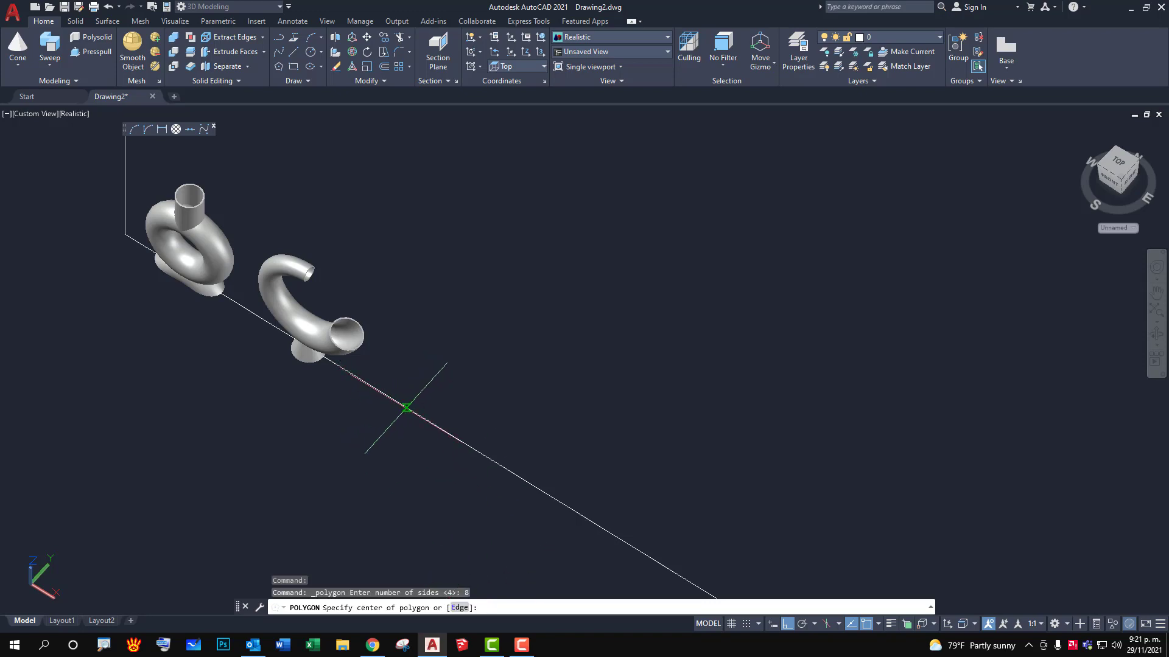
pyautogui.click(409, 409)
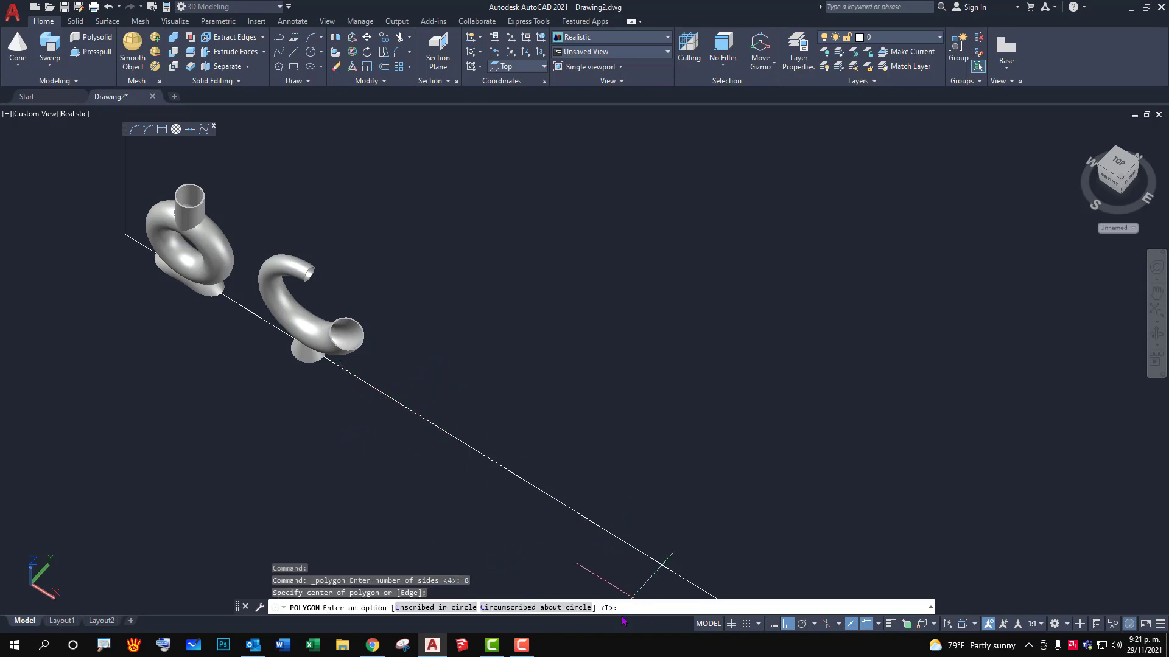
pyautogui.press('Return')
pyautogui.write('0.08')
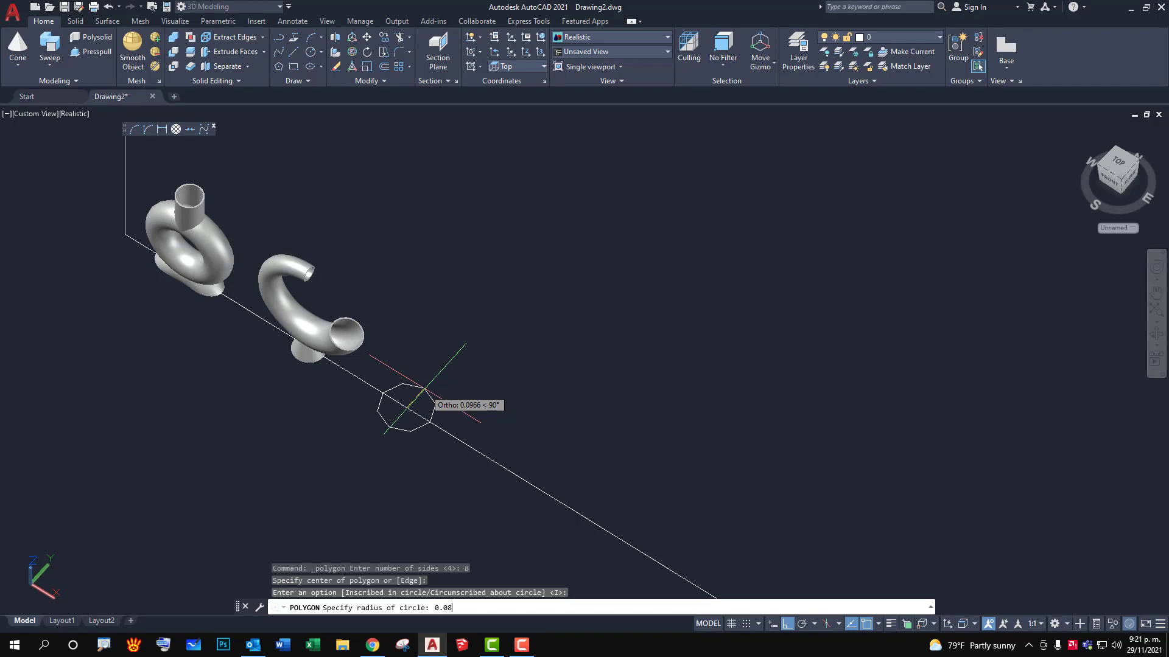
pyautogui.press('Return')
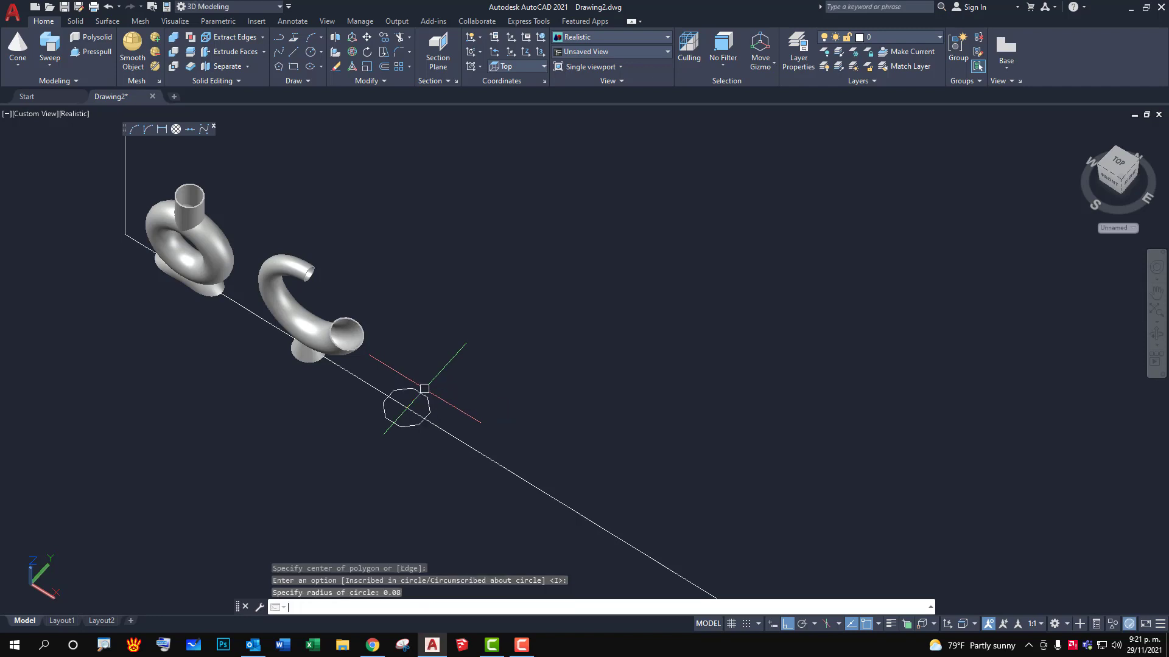
pyautogui.moveTo(425, 388)
pyautogui.keyDown('shift'); pyautogui.mouseDown(button='middle')
pyautogui.moveTo(464, 386)
pyautogui.moveTo(509, 355)
pyautogui.moveTo(508, 385)
pyautogui.moveTo(490, 389)
pyautogui.mouseUp(button='middle'); pyautogui.keyUp('shift')
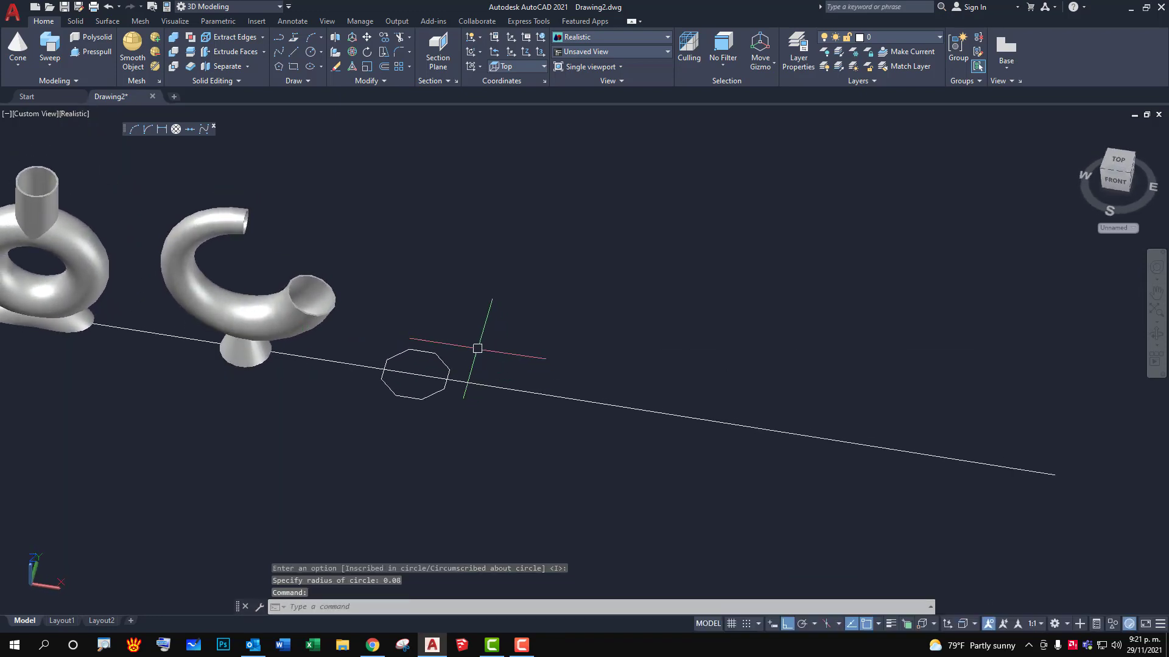
# Draw a line diagonally across the octagon between two of its corners.
pyautogui.scroll(2, 477, 346)
pyautogui.scroll(-3, 494, 381)
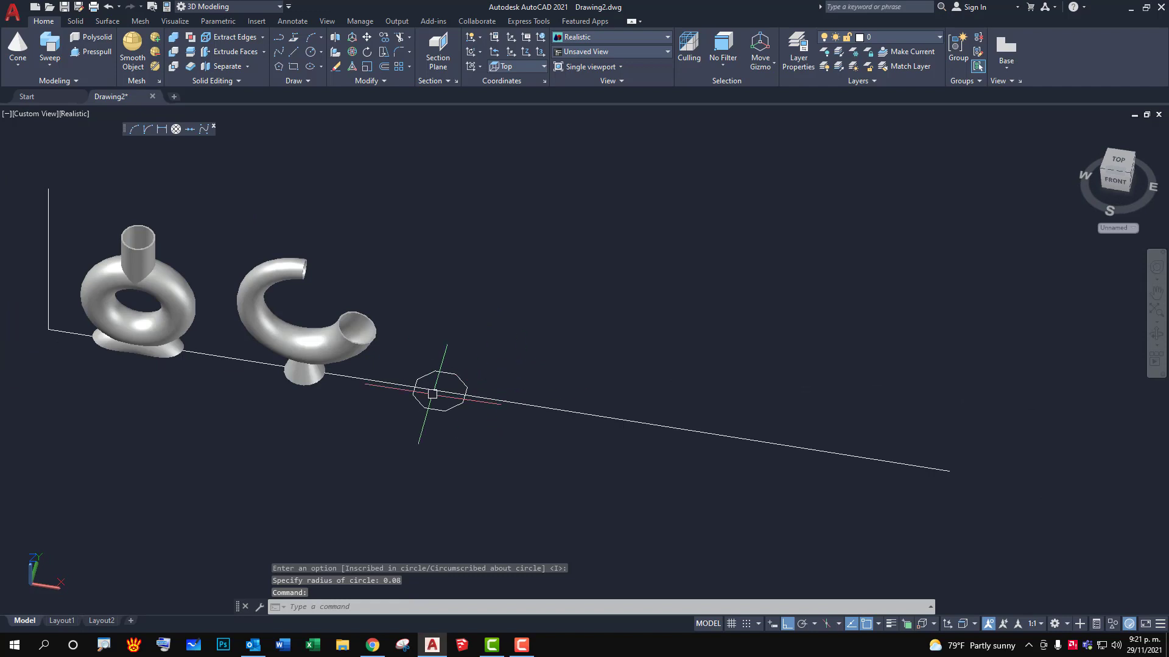
pyautogui.scroll(2, 443, 388)
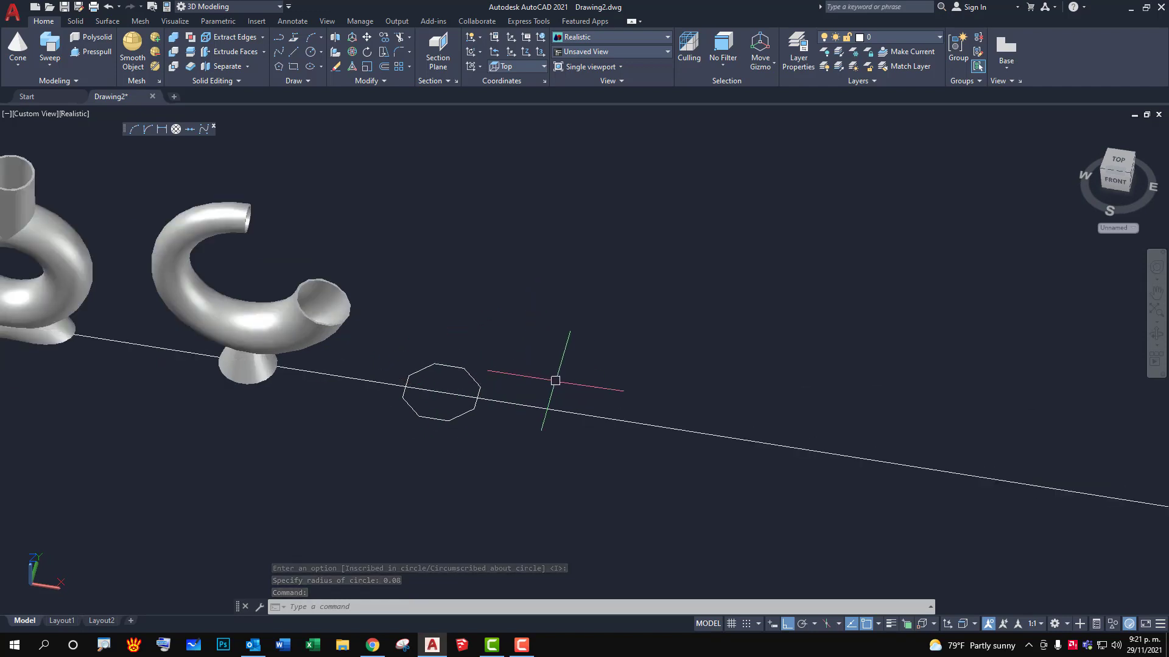
pyautogui.scroll(-2, 571, 398)
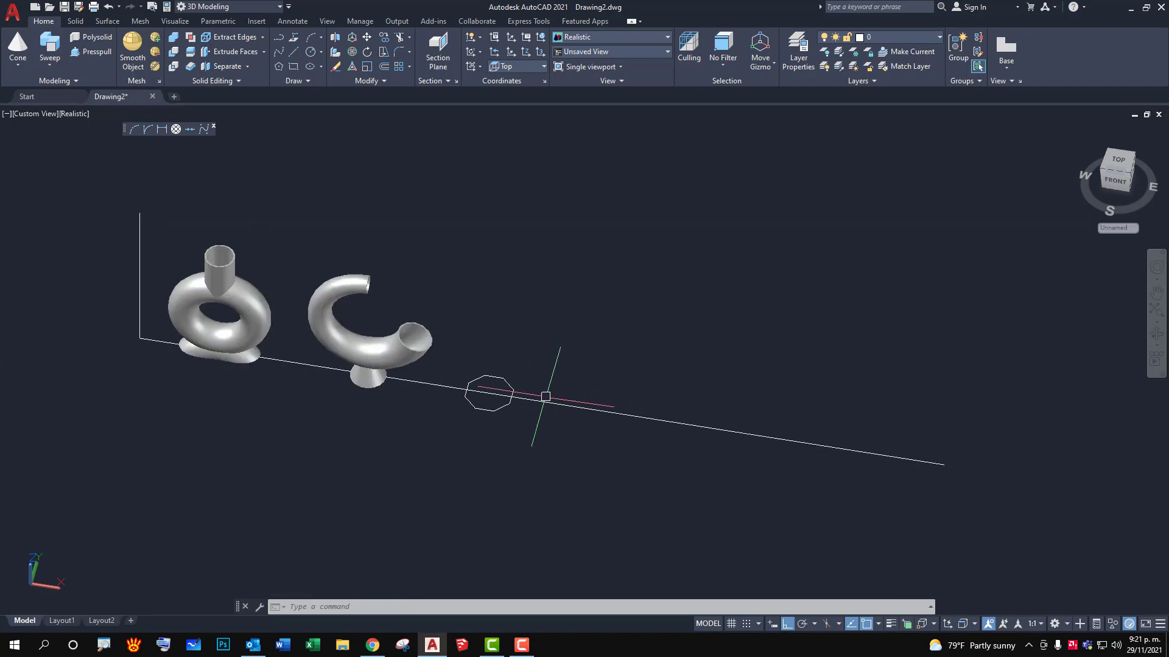
pyautogui.scroll(2, 505, 386)
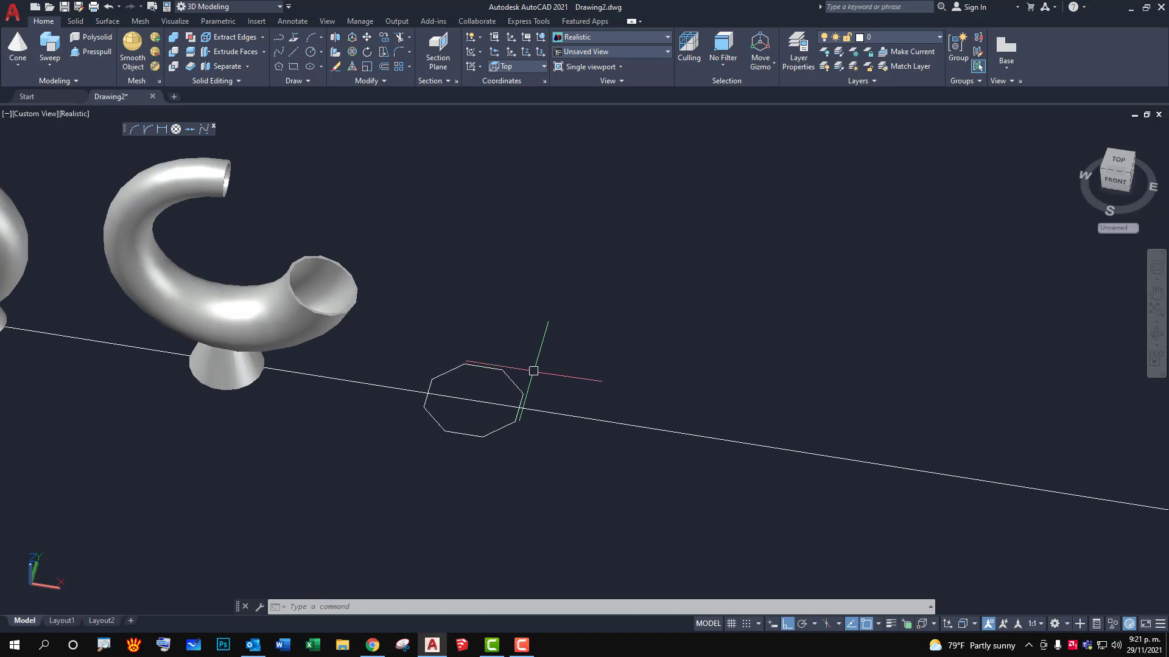
pyautogui.write('l')
pyautogui.press('Return')
pyautogui.click(502, 369)
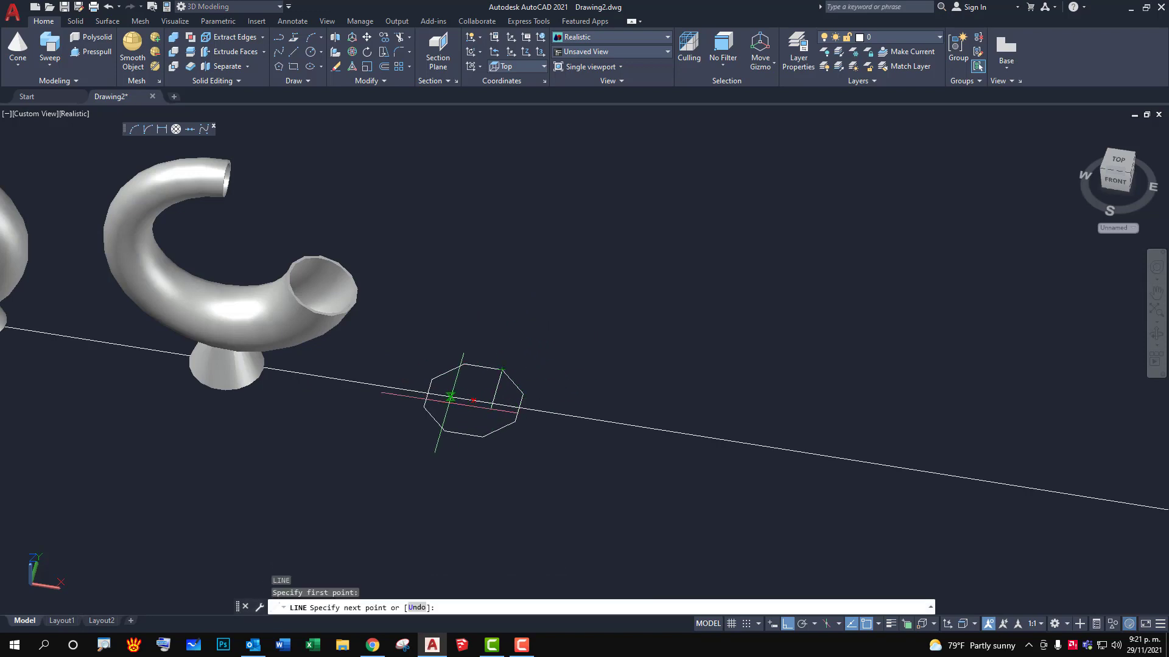
pyautogui.click(445, 432)
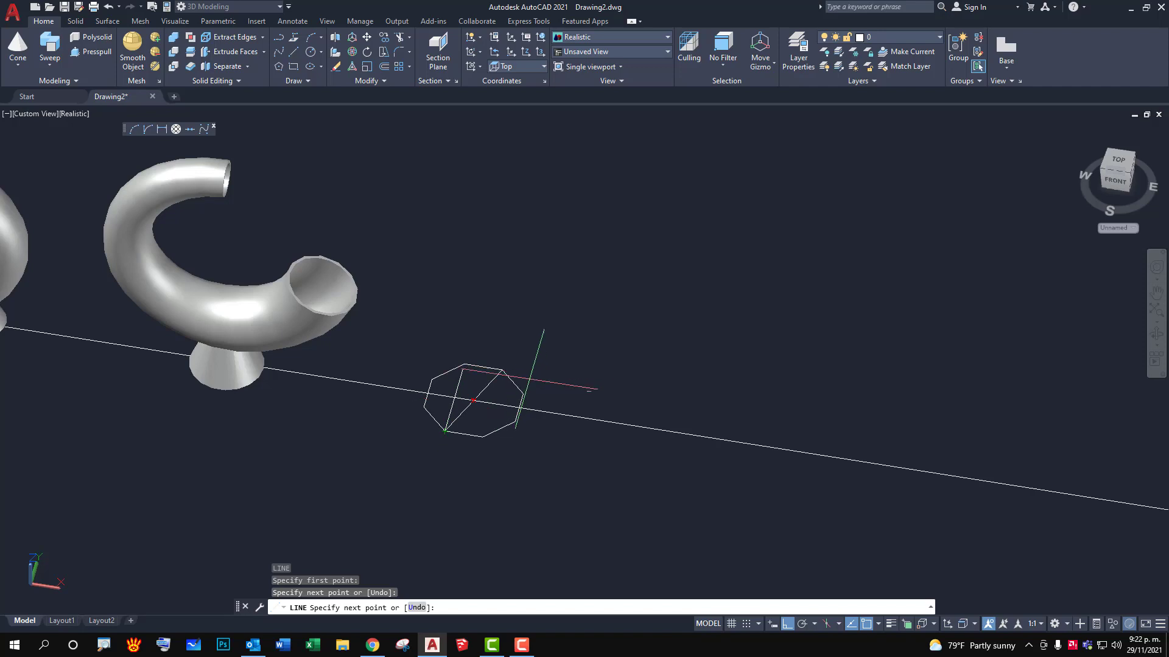
pyautogui.press('Escape')
# Draw a 0.50-long vertical line up from the octagon's centre.
pyautogui.press('Return')
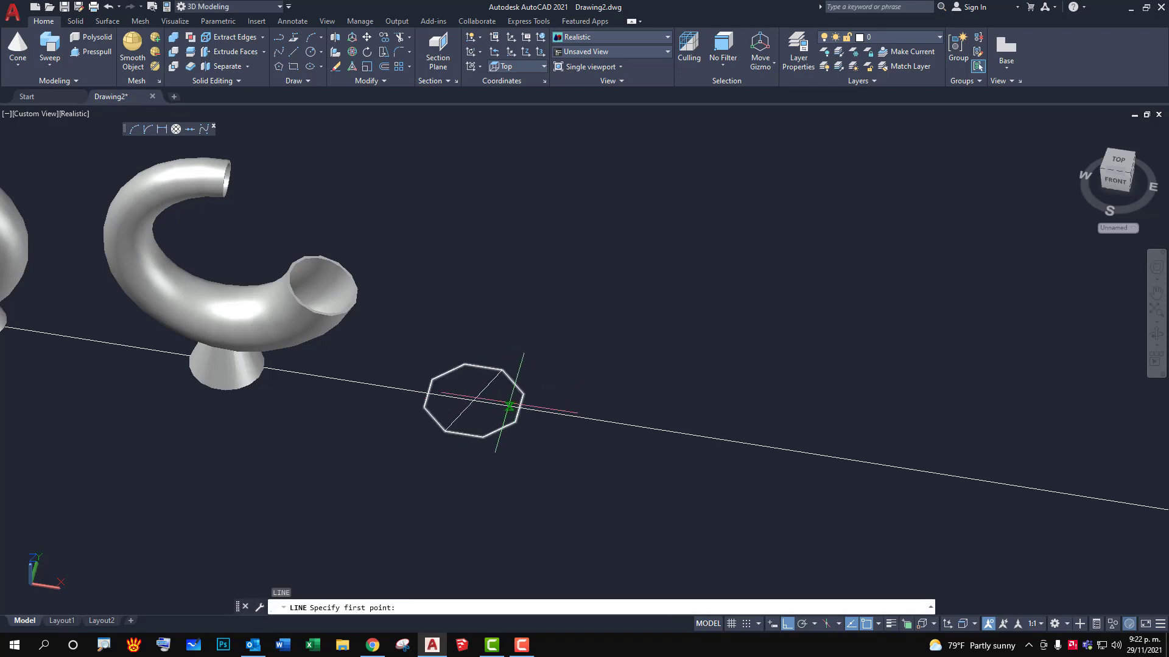
pyautogui.click(474, 400)
pyautogui.write('0.5')
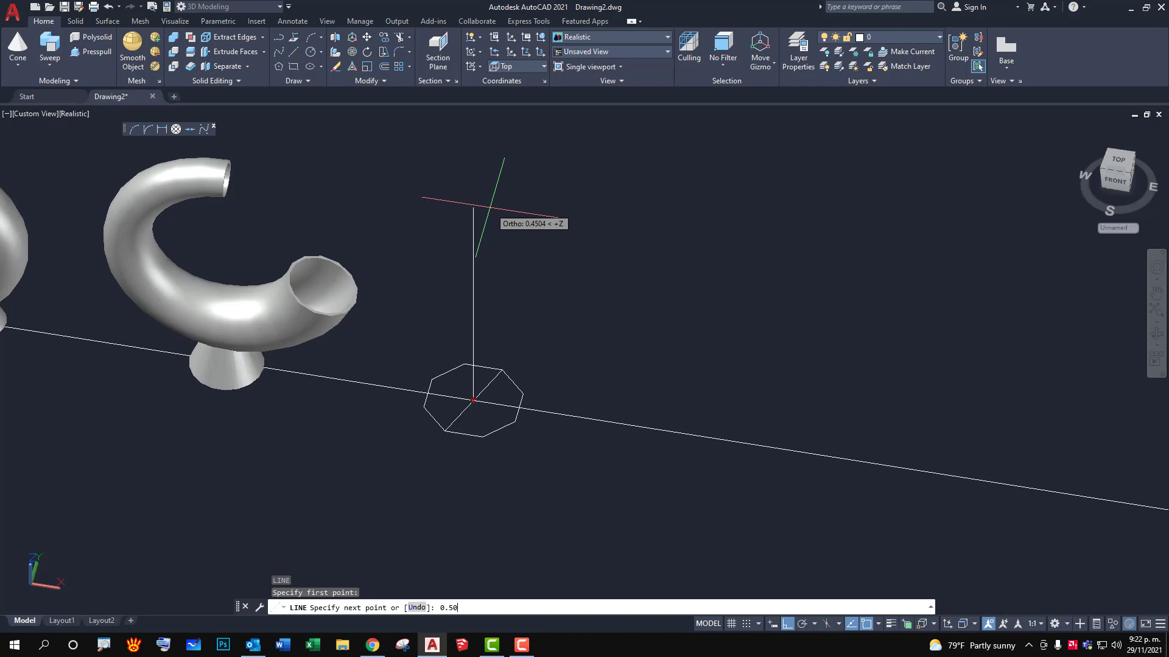
pyautogui.press('Return')
pyautogui.press('Escape')
pyautogui.press('Escape')
# Orbit around the octagon and select the stray diagonal line inside it.
pyautogui.scroll(-3, 485, 303)
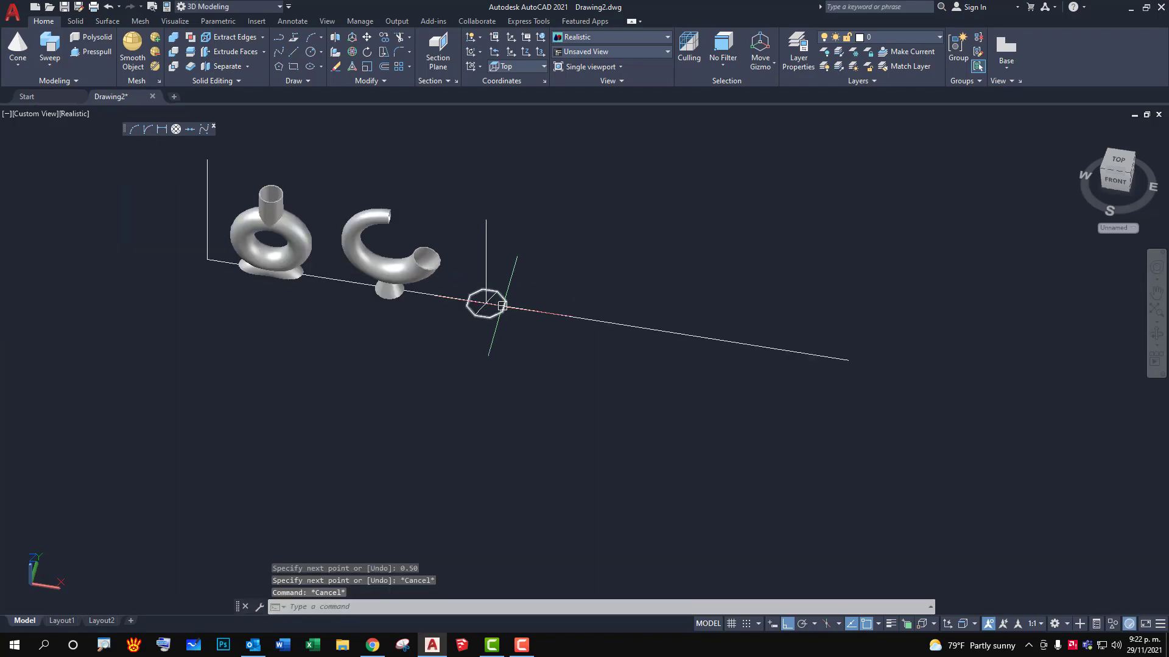
pyautogui.scroll(2, 513, 276)
pyautogui.scroll(-3, 513, 276)
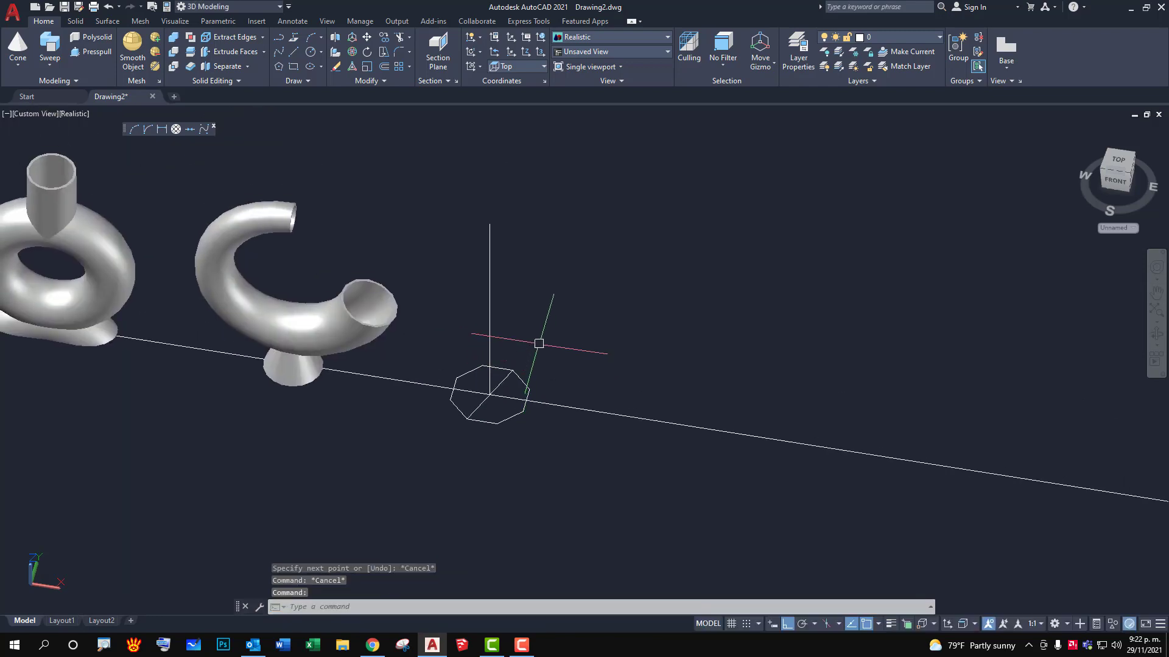
pyautogui.scroll(2, 538, 342)
pyautogui.moveTo(544, 332)
pyautogui.keyDown('shift'); pyautogui.mouseDown(button='middle')
pyautogui.moveTo(558, 227)
pyautogui.moveTo(509, 371)
pyautogui.mouseUp(button='middle'); pyautogui.keyUp('shift')
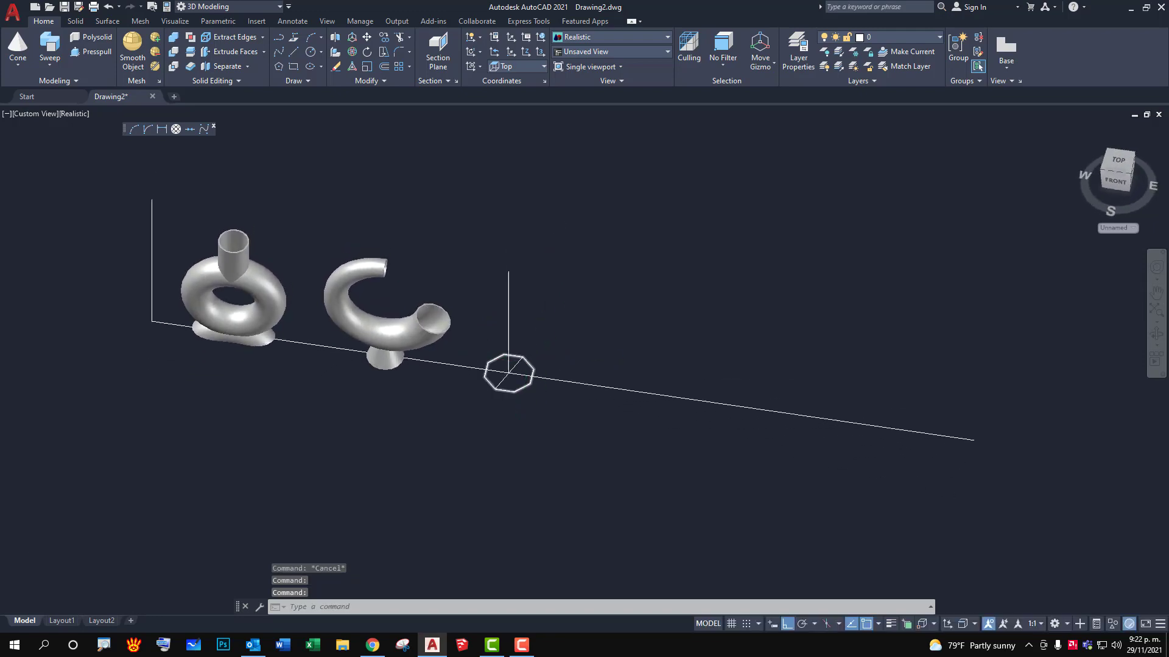
pyautogui.scroll(3, 507, 365)
pyautogui.click(506, 361)
# Erase the diagonal, hide the long baseline via Isolate > Hide Objects, and look down at the octagon.
pyautogui.press('Delete')
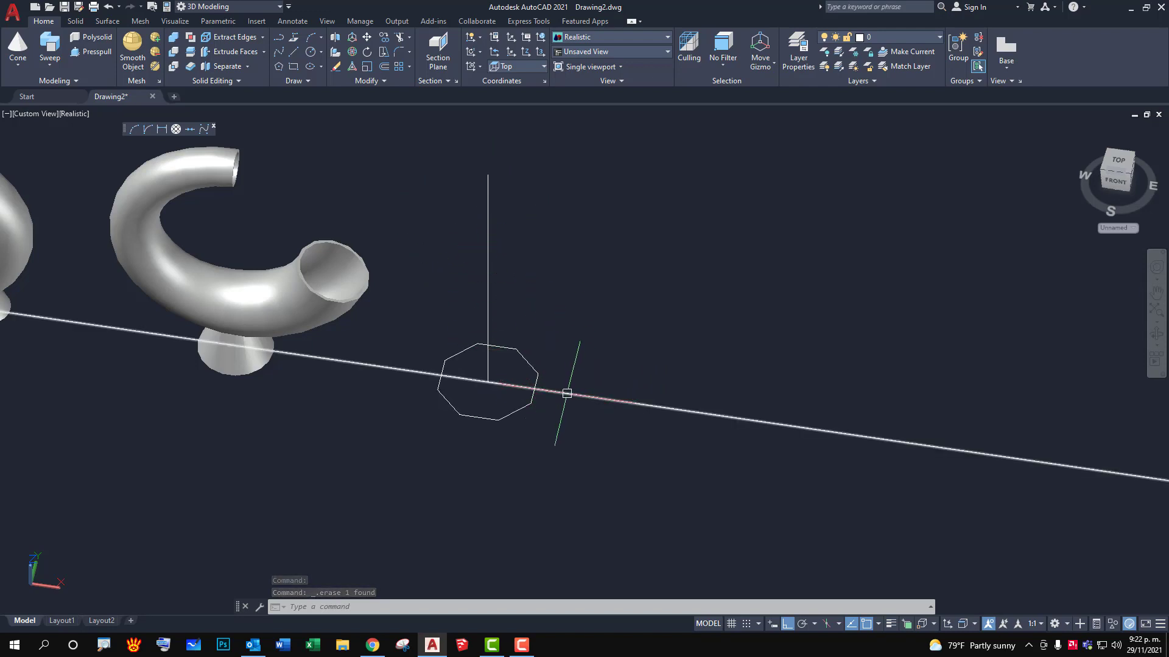
pyautogui.click(567, 393)
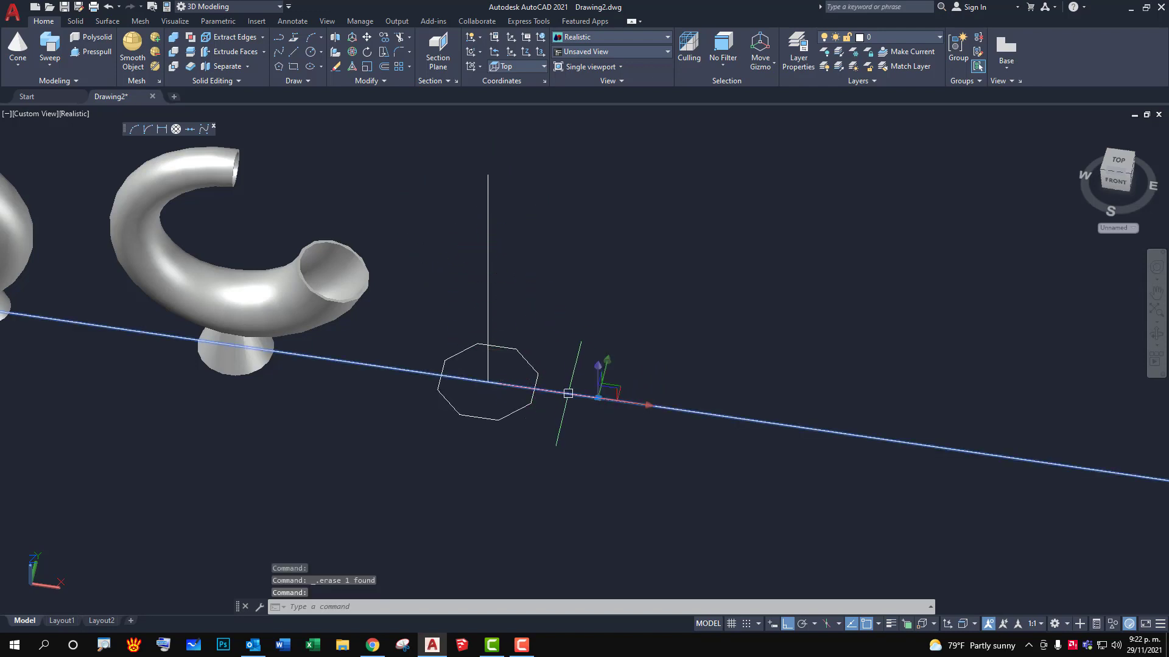
pyautogui.rightClick(568, 393)
pyautogui.moveTo(600, 154)
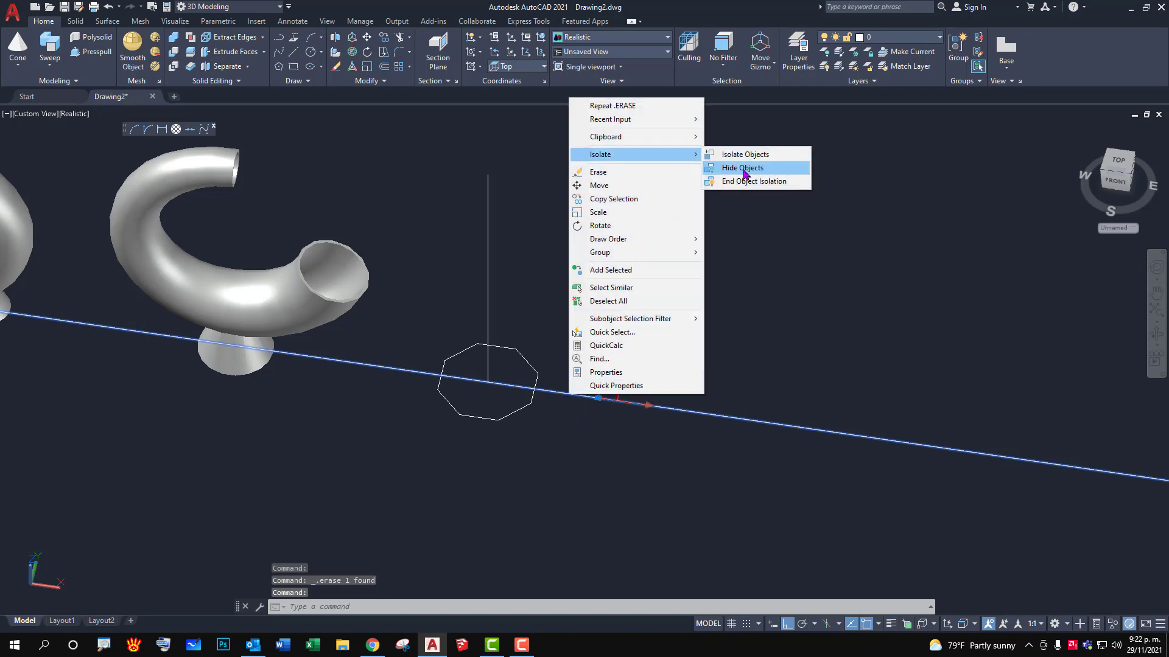
pyautogui.click(744, 172)
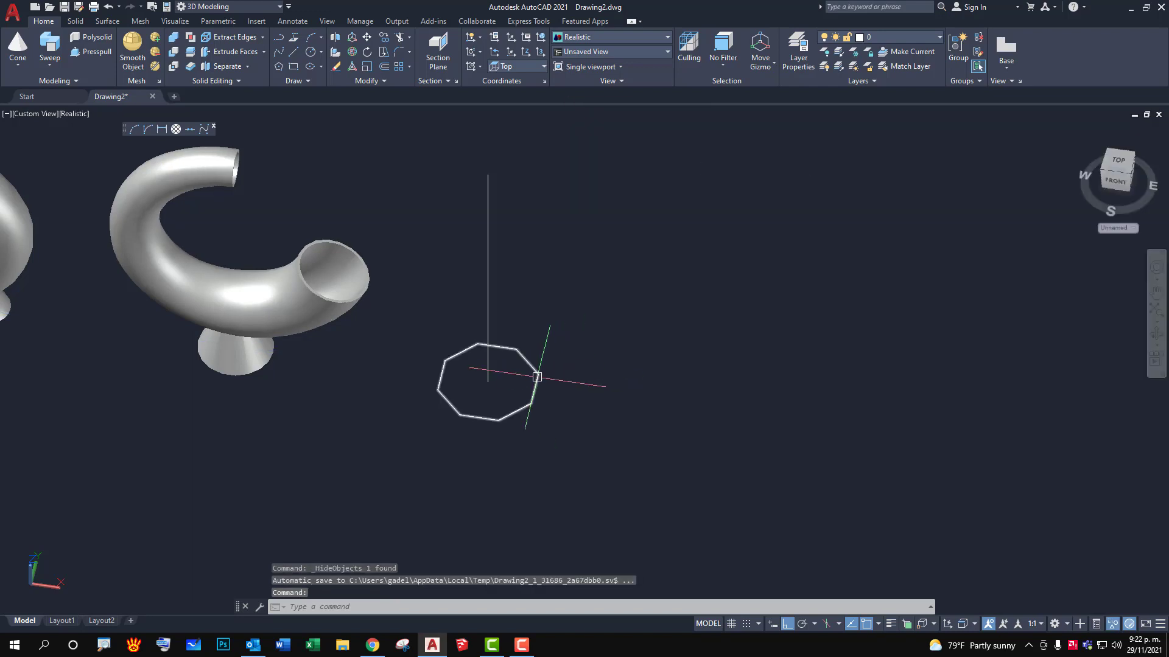
pyautogui.moveTo(538, 380)
pyautogui.keyDown('shift'); pyautogui.mouseDown(button='middle')
pyautogui.moveTo(610, 225)
pyautogui.moveTo(532, 238)
pyautogui.moveTo(481, 294)
pyautogui.moveTo(633, 274)
pyautogui.moveTo(524, 342)
pyautogui.moveTo(440, 250)
pyautogui.mouseUp(button='middle'); pyautogui.keyUp('shift')
# Sweep the octagon along the vertical line with twist 100 and scale 1.6.
pyautogui.click(50, 49)
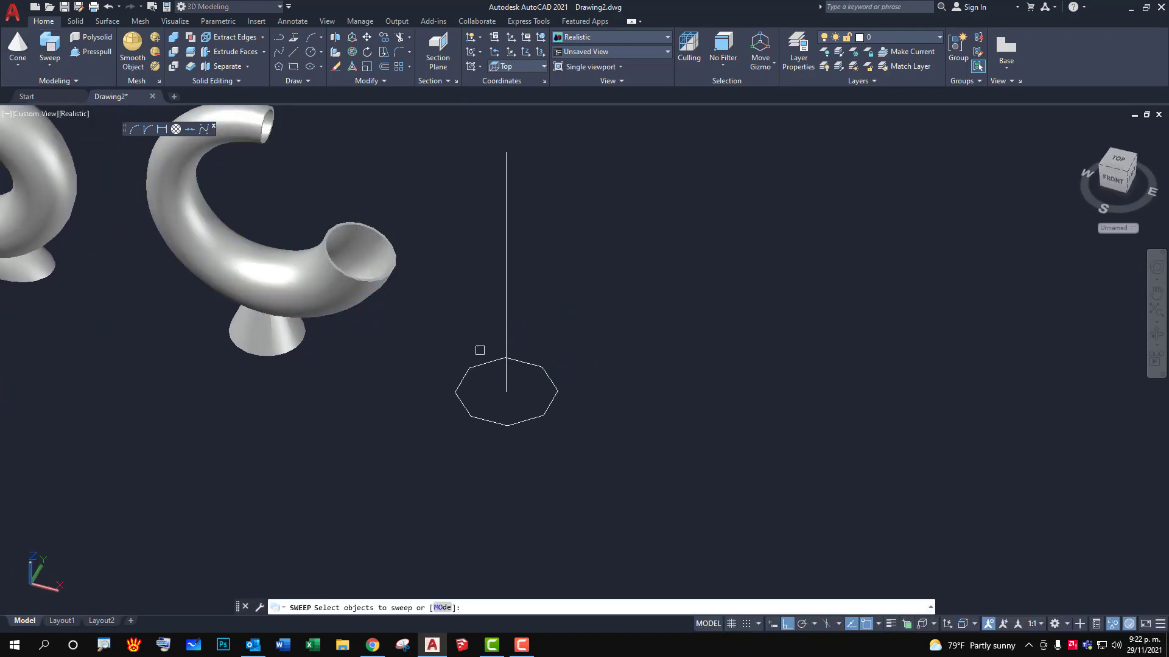
pyautogui.click(544, 407)
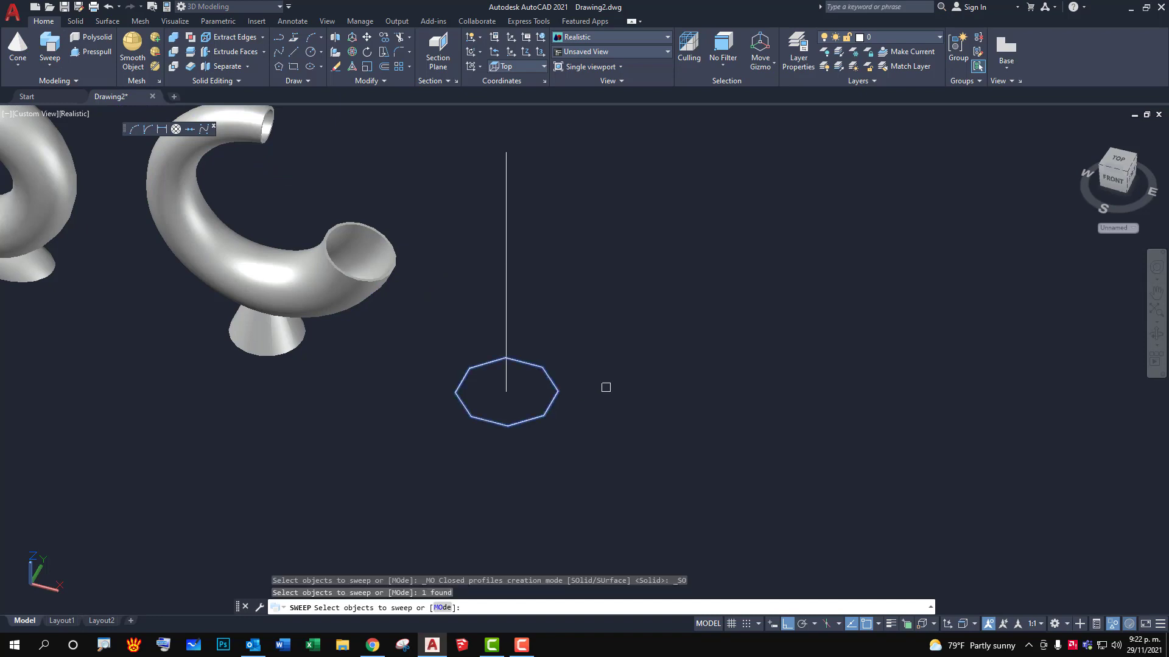
pyautogui.press('Return')
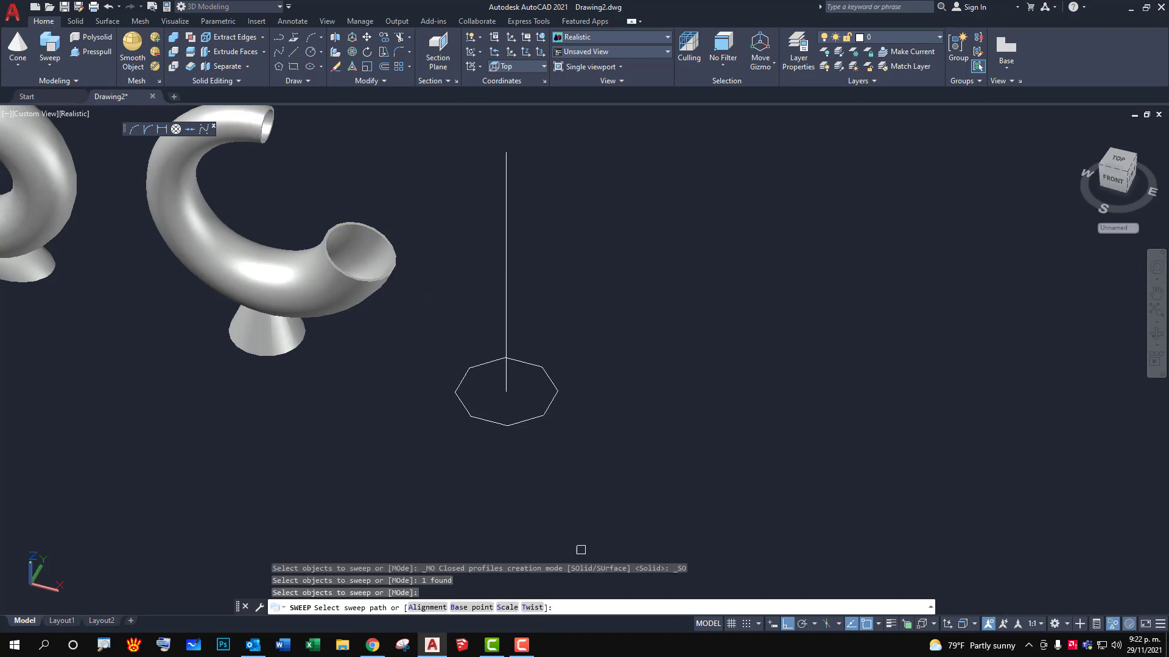
pyautogui.click(532, 608)
pyautogui.write('100')
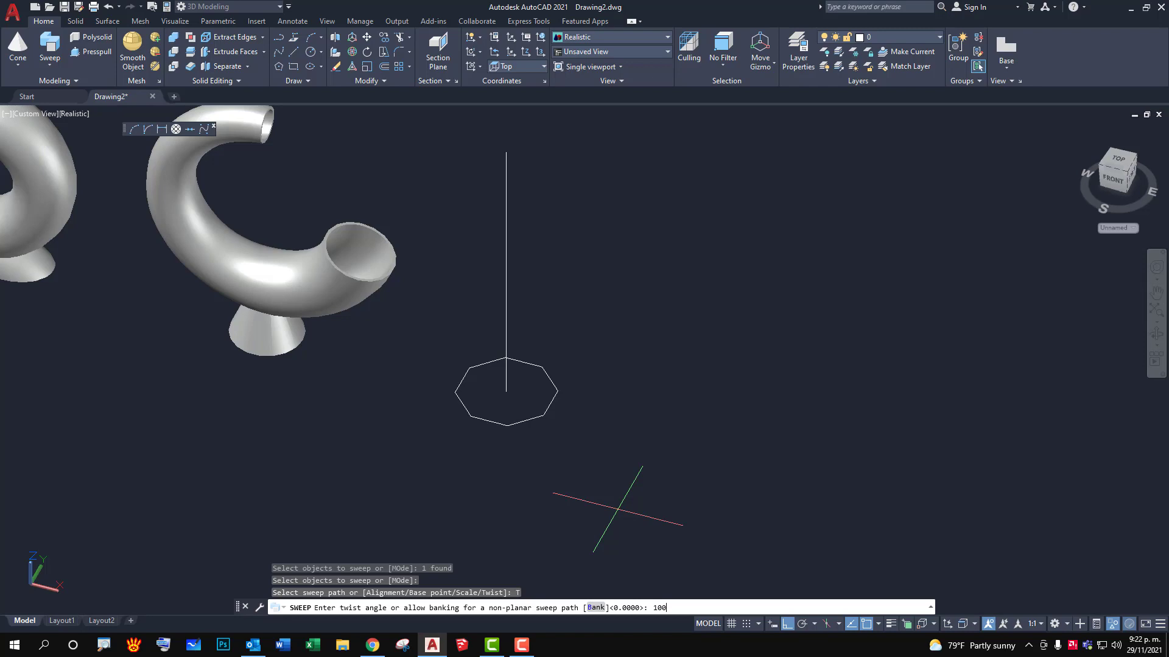
pyautogui.press('Return')
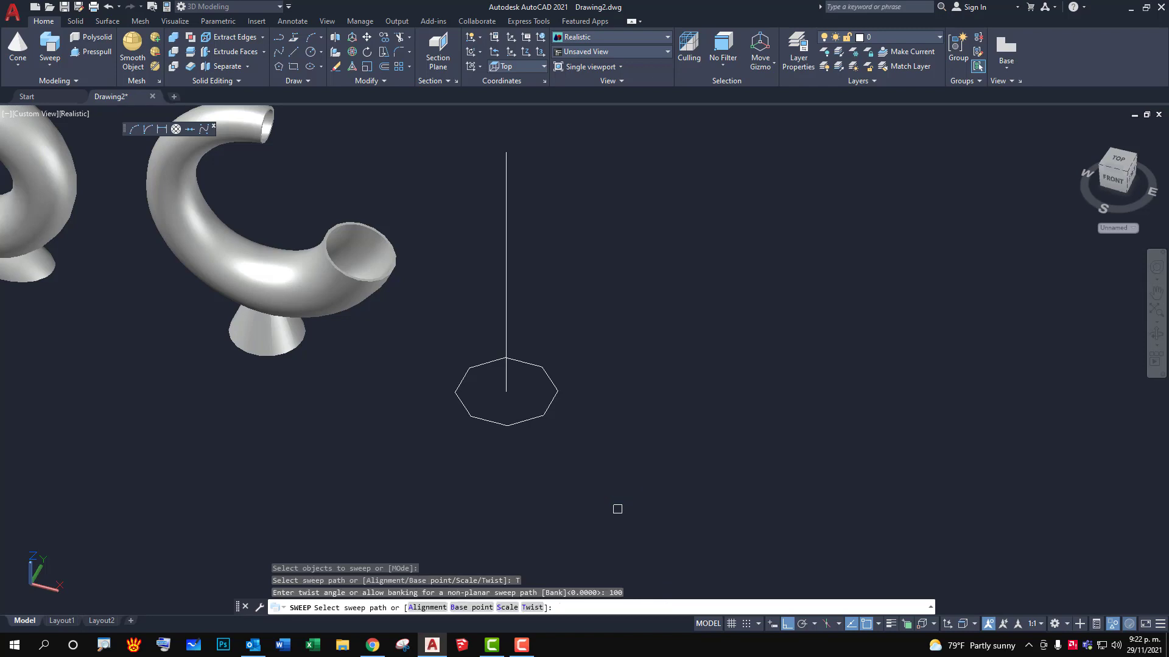
pyautogui.click(507, 608)
pyautogui.write('1.6')
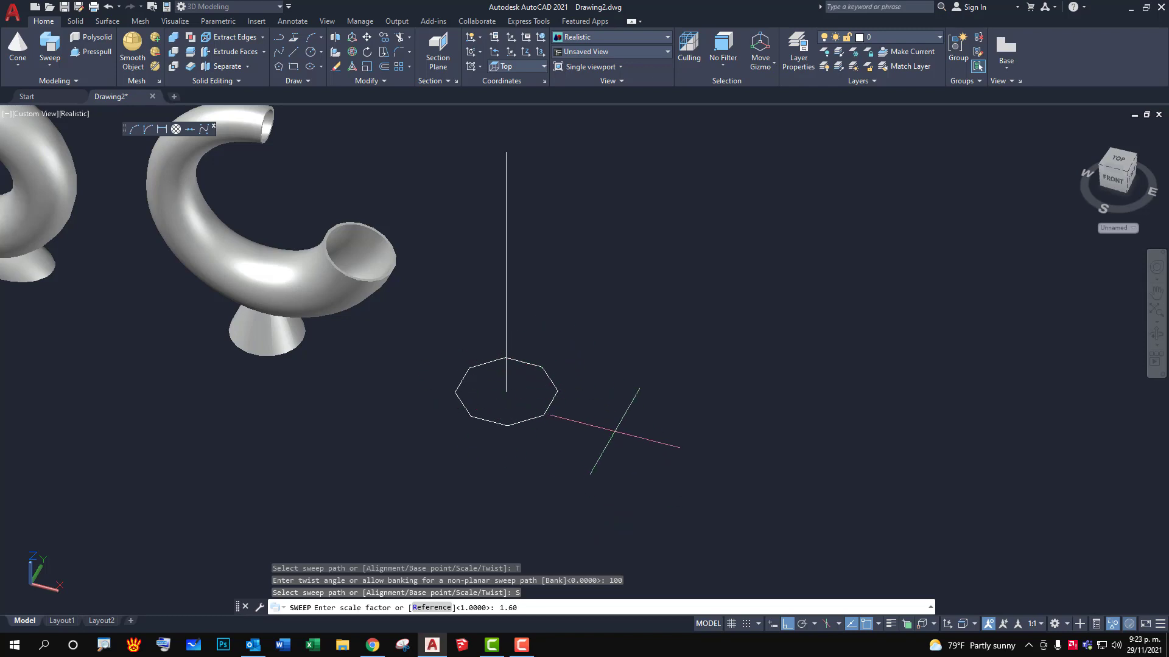
pyautogui.press('Return')
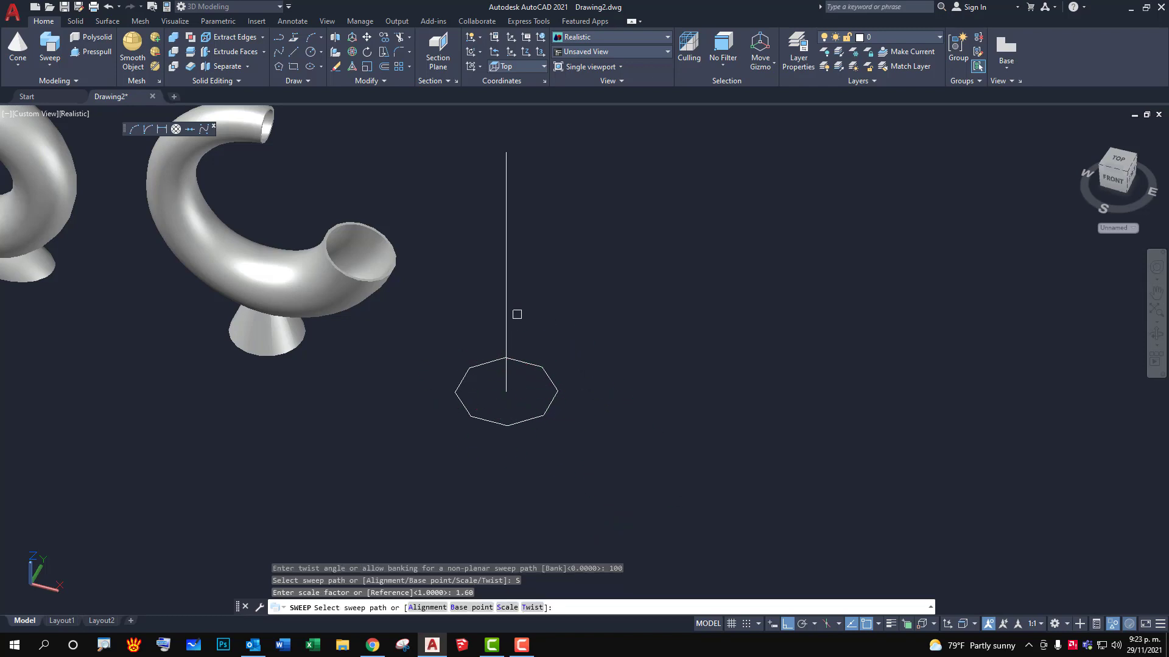
pyautogui.click(504, 322)
pyautogui.moveTo(574, 292)
pyautogui.mouseDown(button='middle')
pyautogui.moveTo(585, 369)
pyautogui.moveTo(600, 381)
pyautogui.moveTo(683, 313)
pyautogui.moveTo(730, 313)
pyautogui.moveTo(624, 334)
pyautogui.moveTo(595, 370)
pyautogui.moveTo(579, 443)
pyautogui.moveTo(597, 426)
pyautogui.mouseUp(button='middle')
pyautogui.click(504, 311)
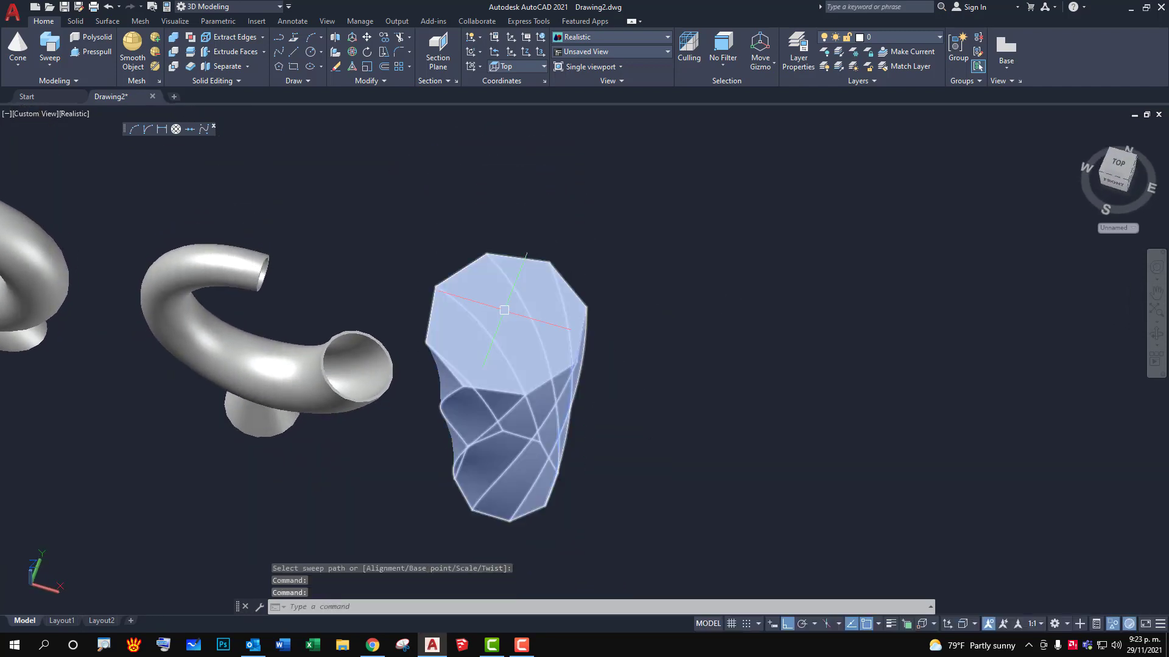
pyautogui.scroll(-1, 532, 324)
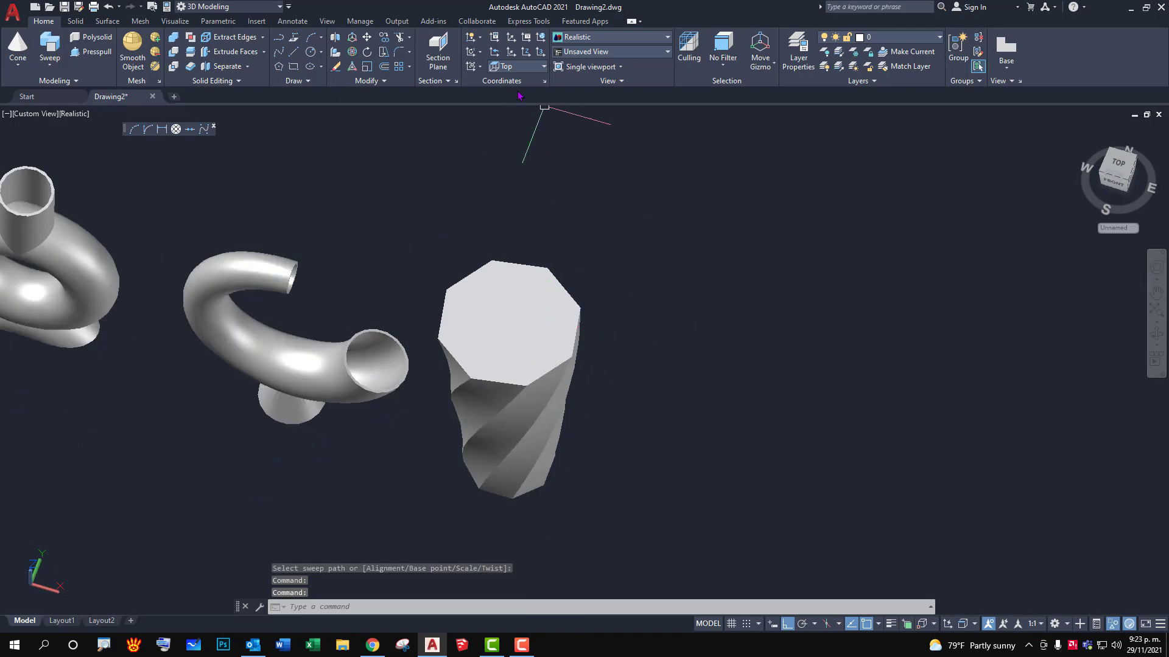
# Shell the twisted octagonal solid to 0.005 walls, removing its top face to open it.
pyautogui.click(76, 21)
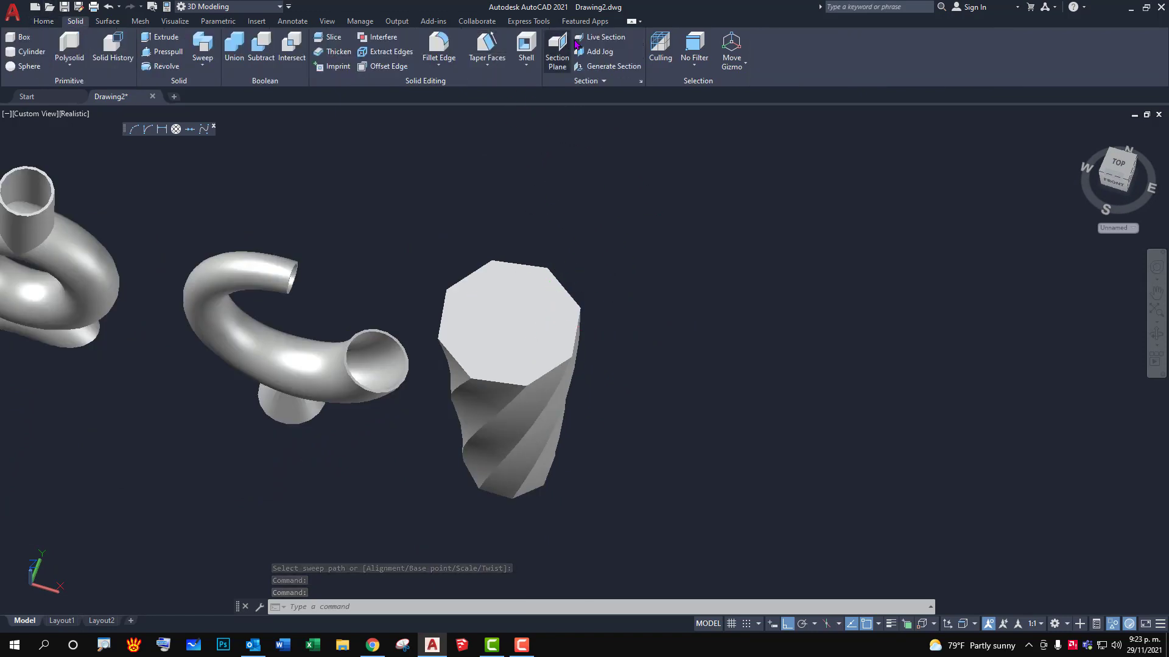
pyautogui.click(526, 45)
pyautogui.click(573, 304)
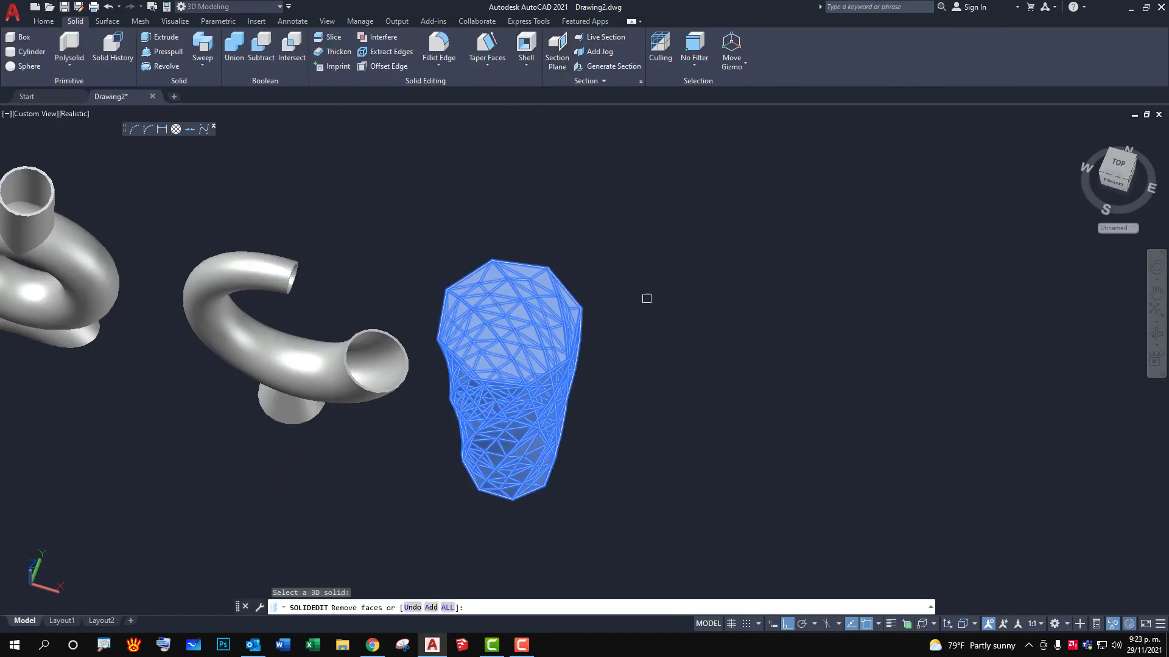
pyautogui.click(507, 291)
pyautogui.press('Return')
pyautogui.write('0.005')
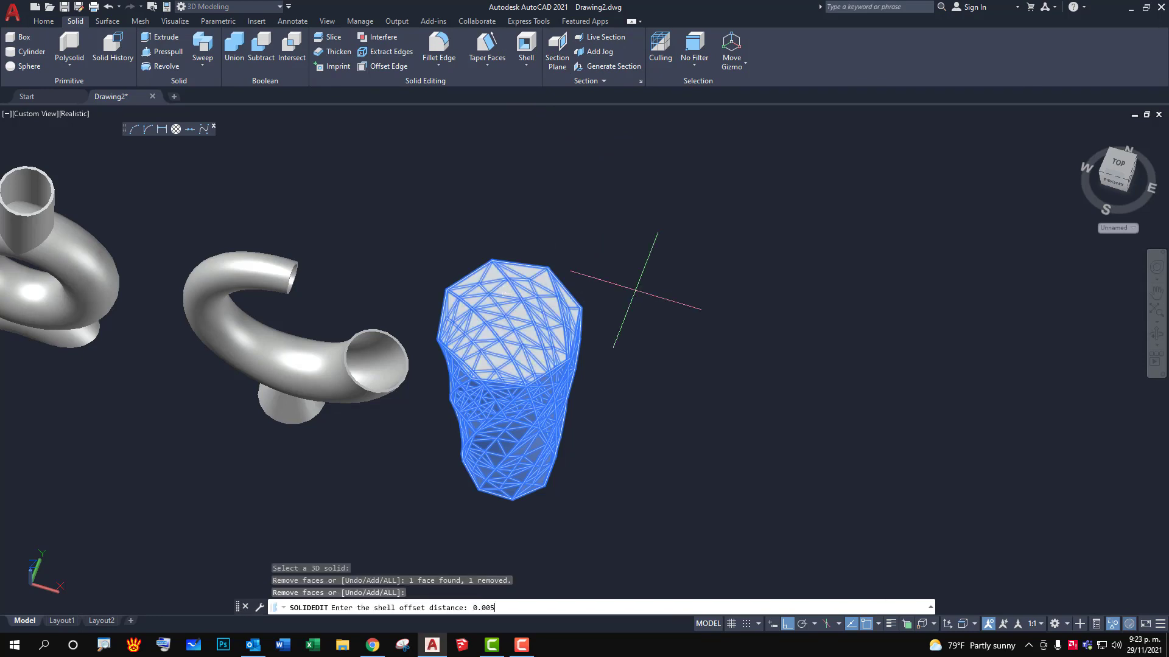
pyautogui.press('Return')
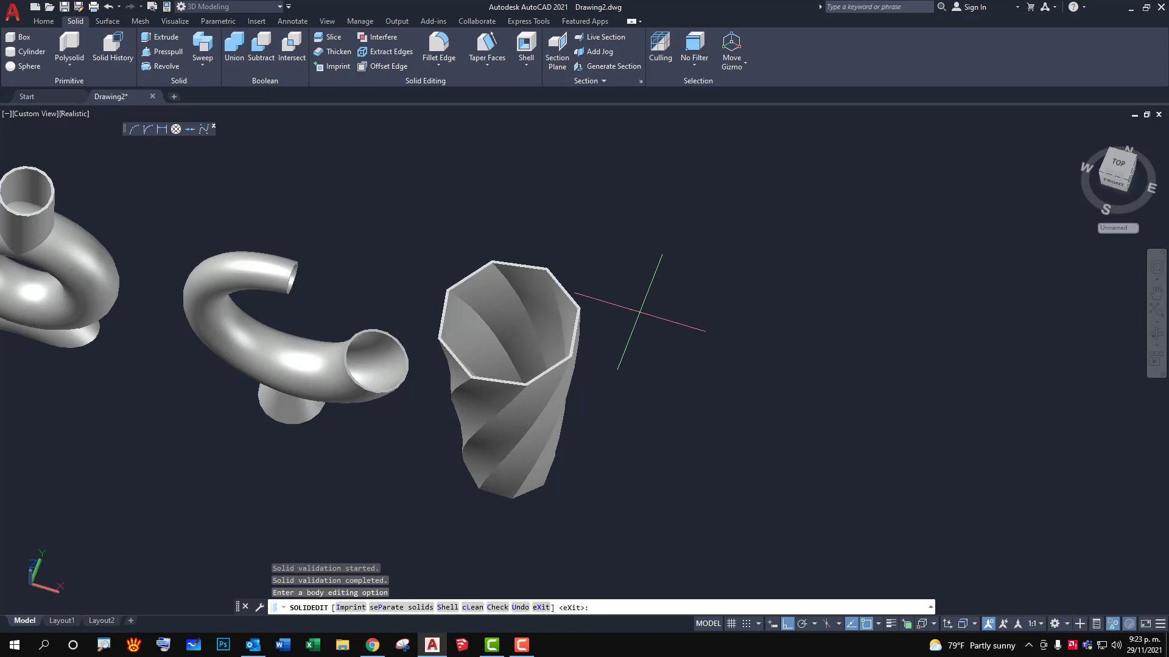
pyautogui.moveTo(630, 382)
pyautogui.keyDown('shift'); pyautogui.mouseDown(button='middle')
pyautogui.moveTo(635, 424)
pyautogui.moveTo(633, 219)
pyautogui.moveTo(609, 244)
pyautogui.moveTo(626, 258)
pyautogui.moveTo(621, 279)
pyautogui.moveTo(642, 335)
pyautogui.mouseUp(button='middle'); pyautogui.keyUp('shift')
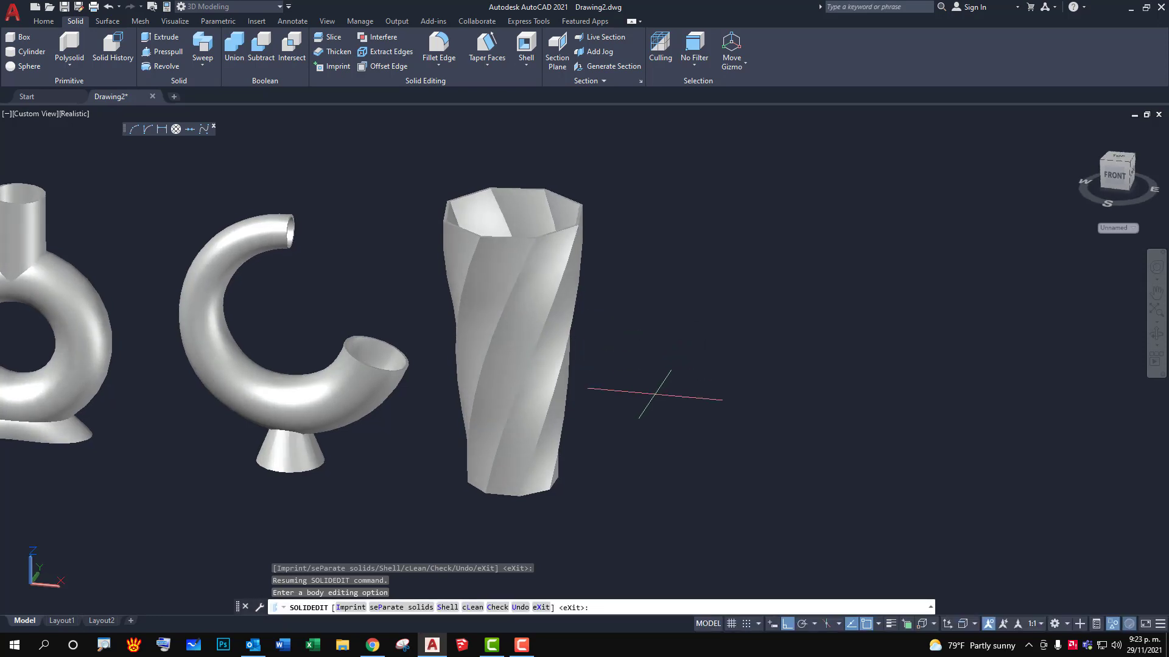
pyautogui.moveTo(649, 414)
pyautogui.mouseDown(button='middle')
pyautogui.moveTo(604, 416)
pyautogui.moveTo(605, 425)
pyautogui.mouseUp(button='middle')
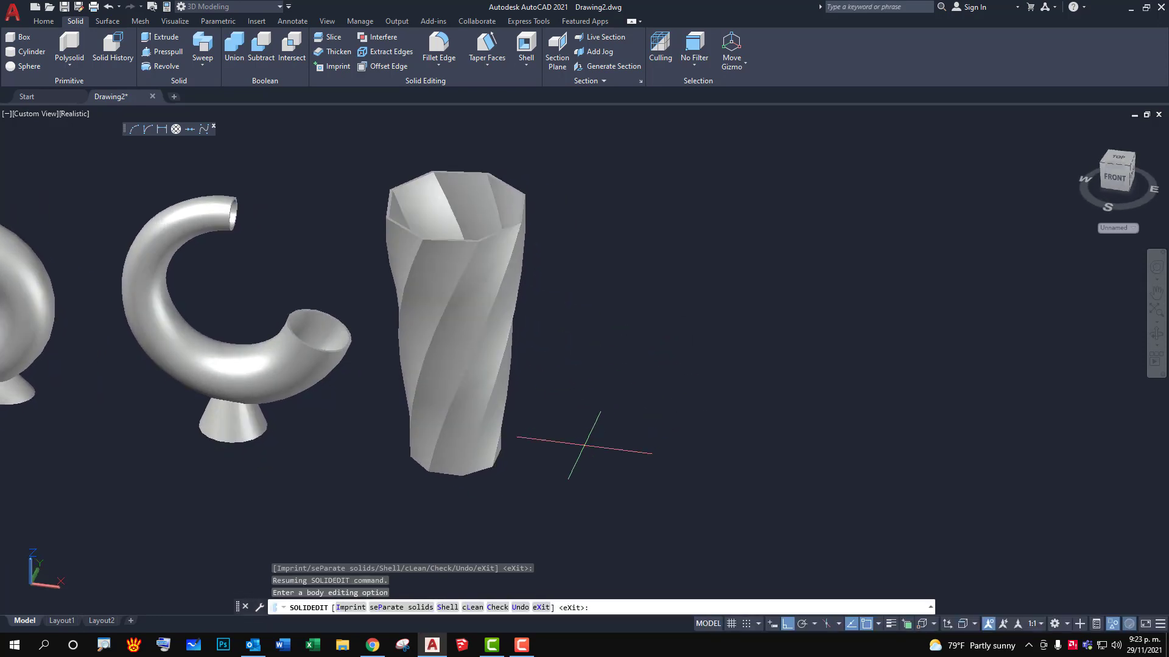
pyautogui.press('Escape')
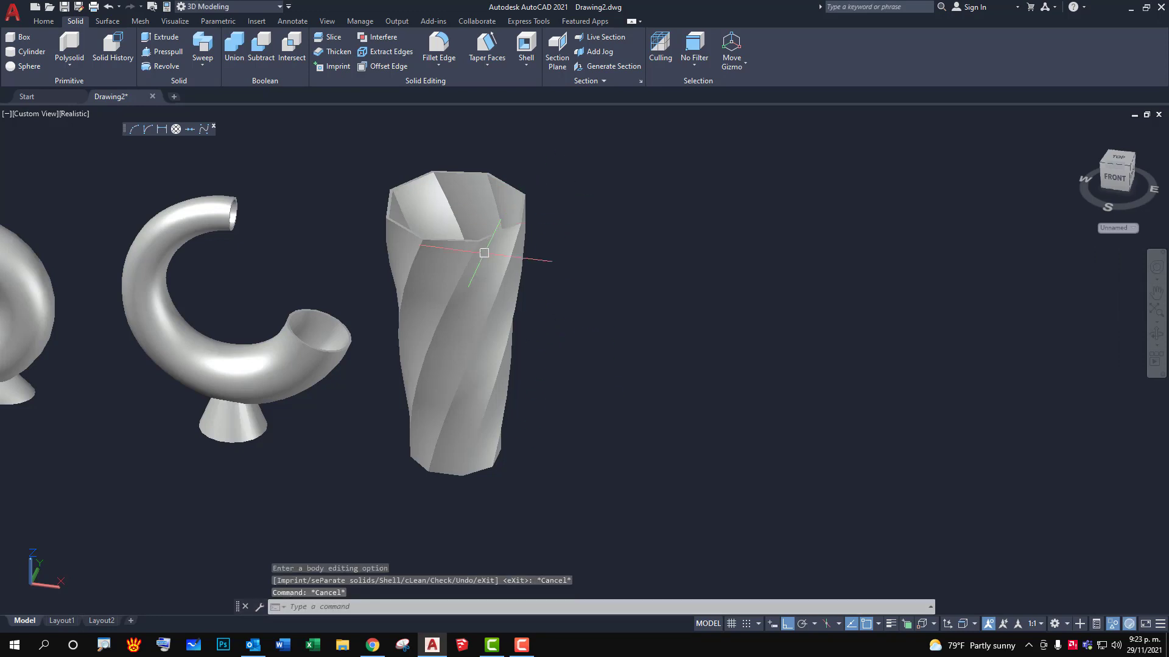
pyautogui.moveTo(523, 341)
pyautogui.keyDown('shift'); pyautogui.mouseDown(button='middle')
pyautogui.moveTo(563, 402)
pyautogui.moveTo(535, 420)
pyautogui.mouseUp(button='middle'); pyautogui.keyUp('shift')
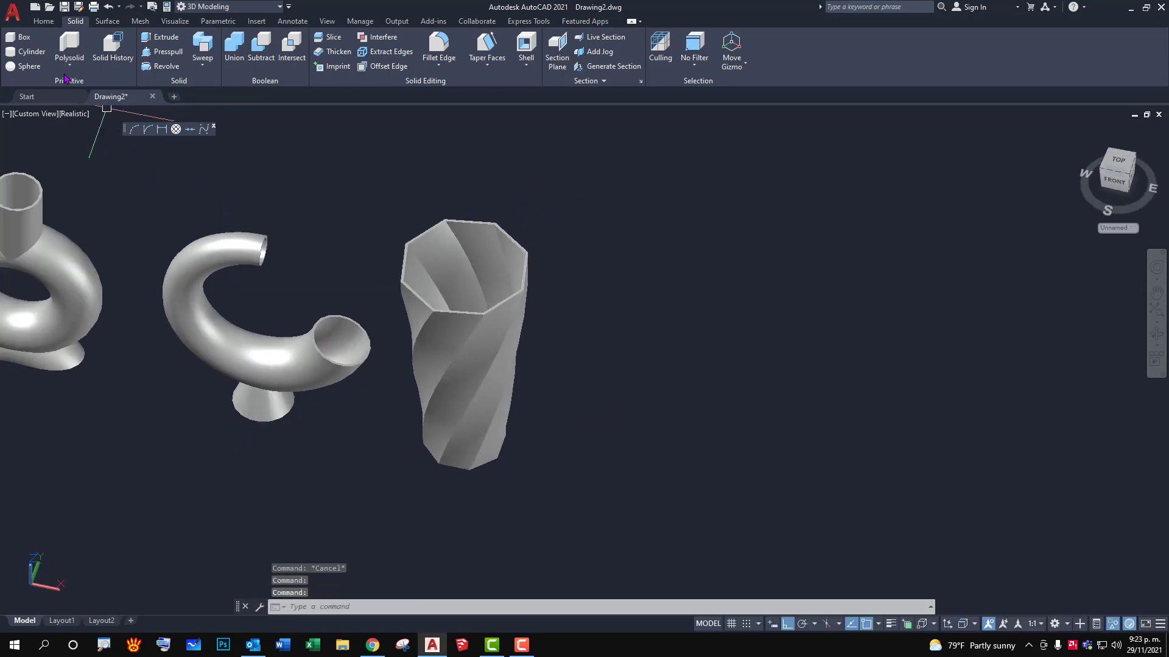
# Draw a small rectangle with REC to the right of the twisted vase.
pyautogui.click(43, 21)
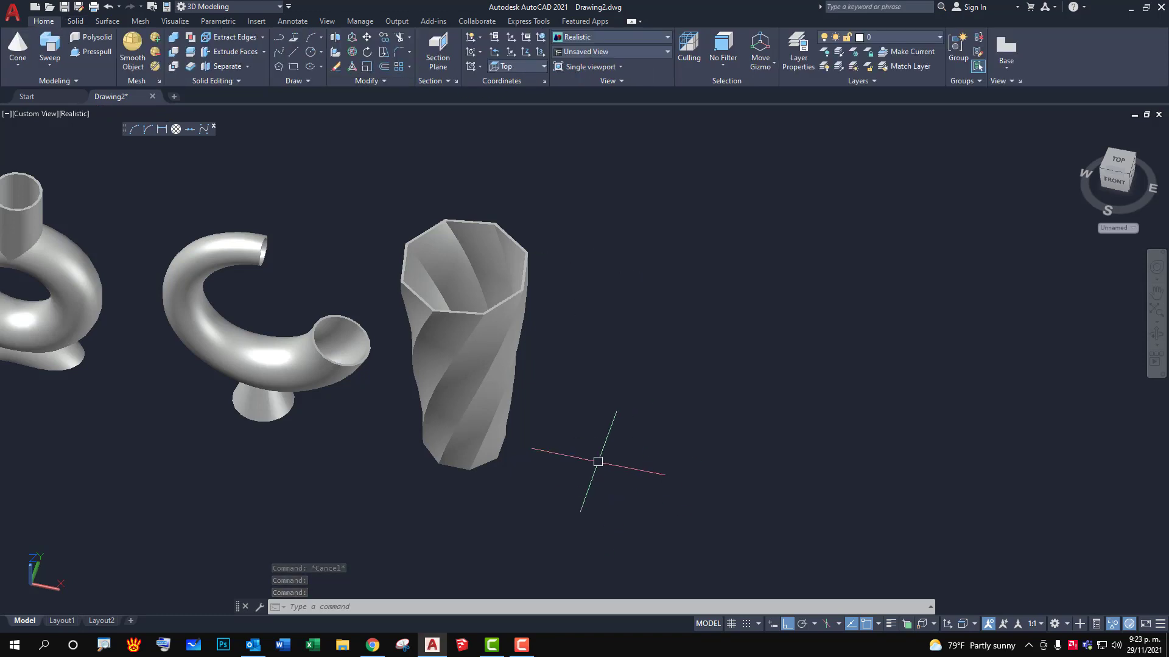
pyautogui.write('trv')
pyautogui.press('Return')
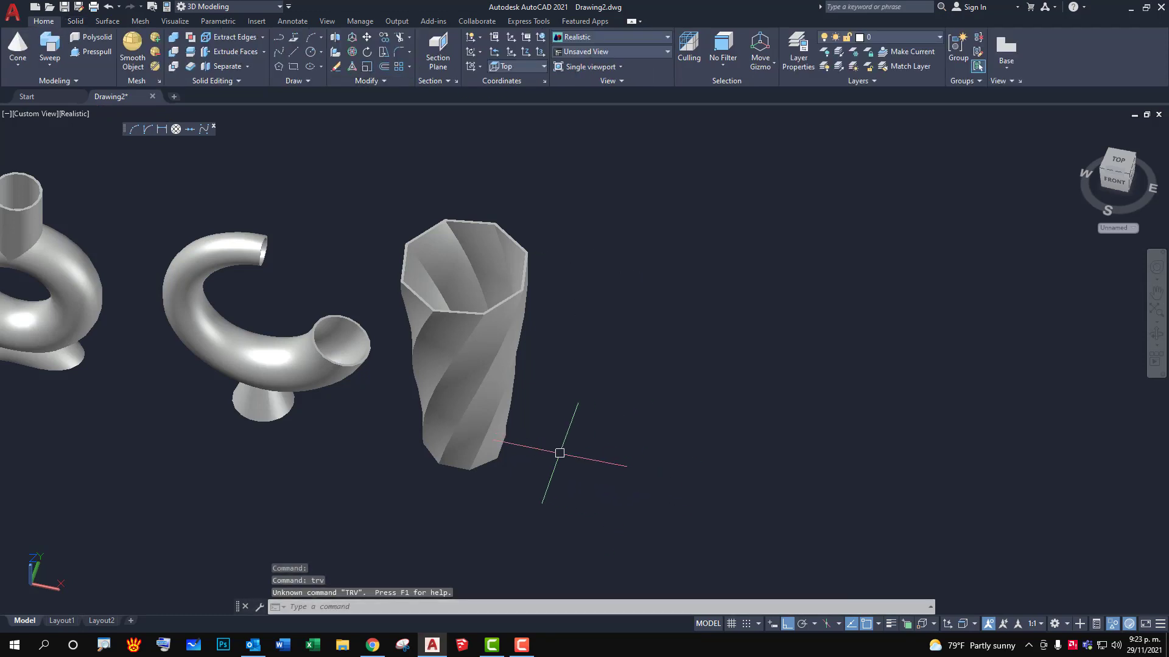
pyautogui.press('Escape')
pyautogui.write('rec')
pyautogui.press('Return')
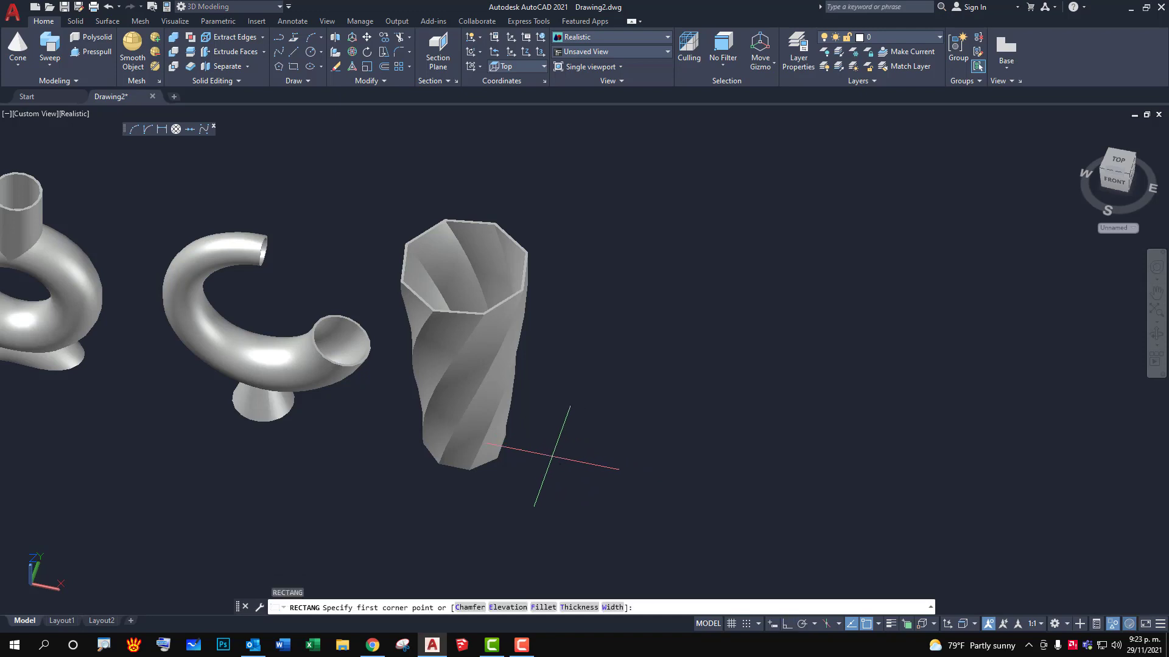
pyautogui.click(548, 453)
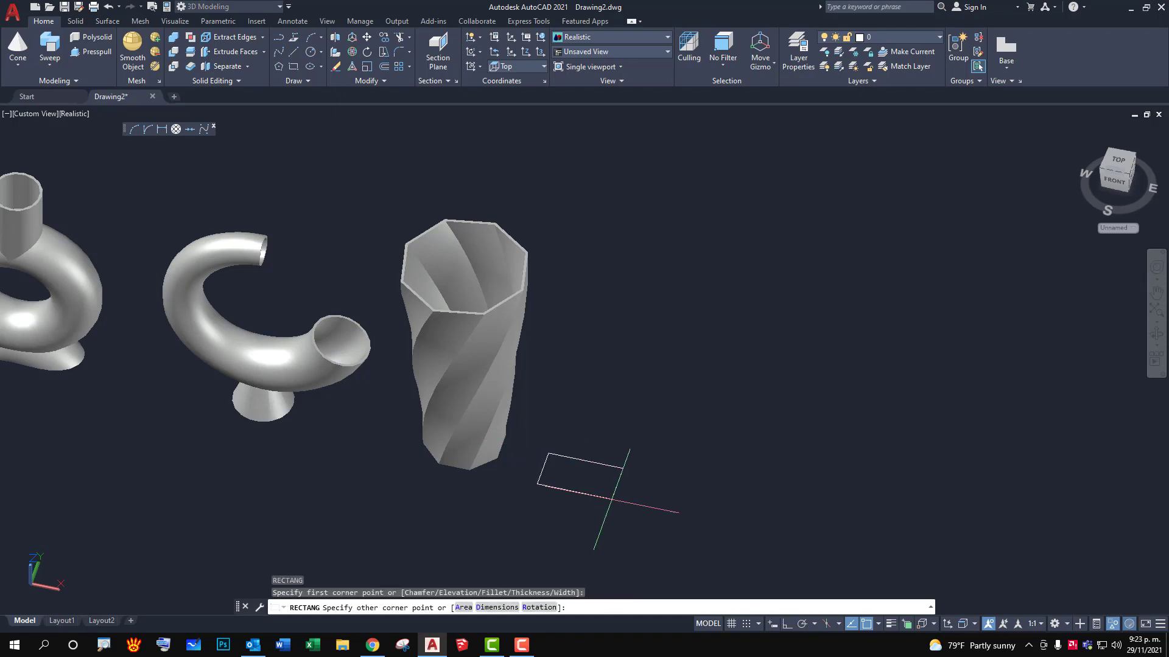
pyautogui.press('F12')
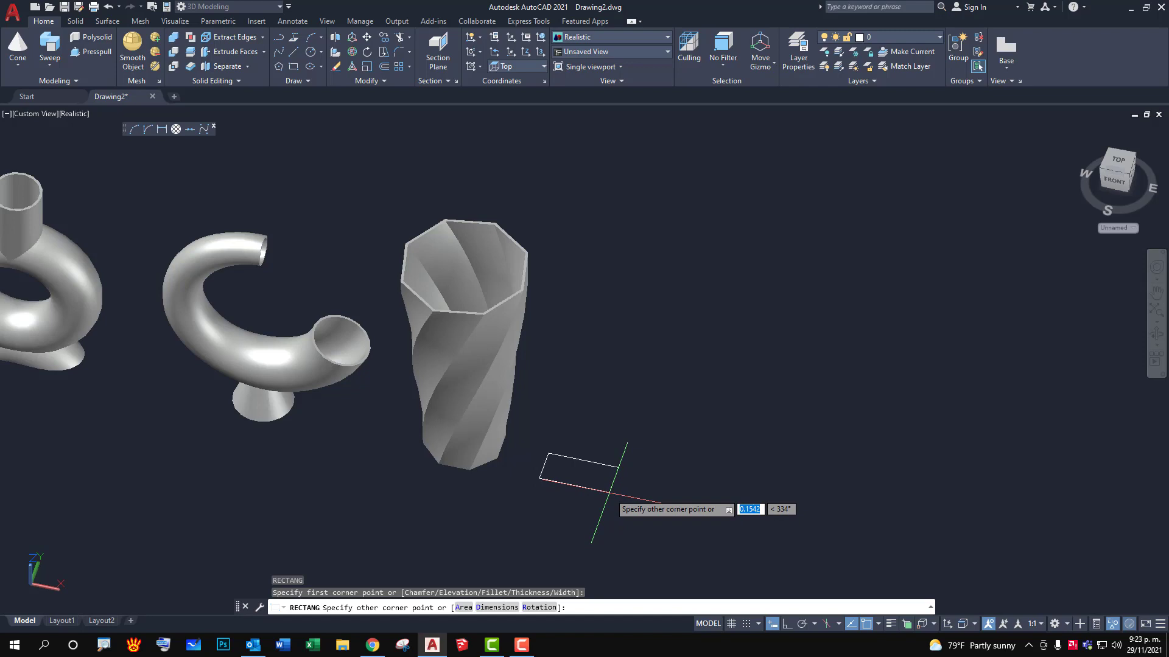
pyautogui.click(609, 491)
pyautogui.press('Escape')
pyautogui.press('Escape')
# Grip-stretch the rectangle's top edge upward to resize it.
pyautogui.press('Return')
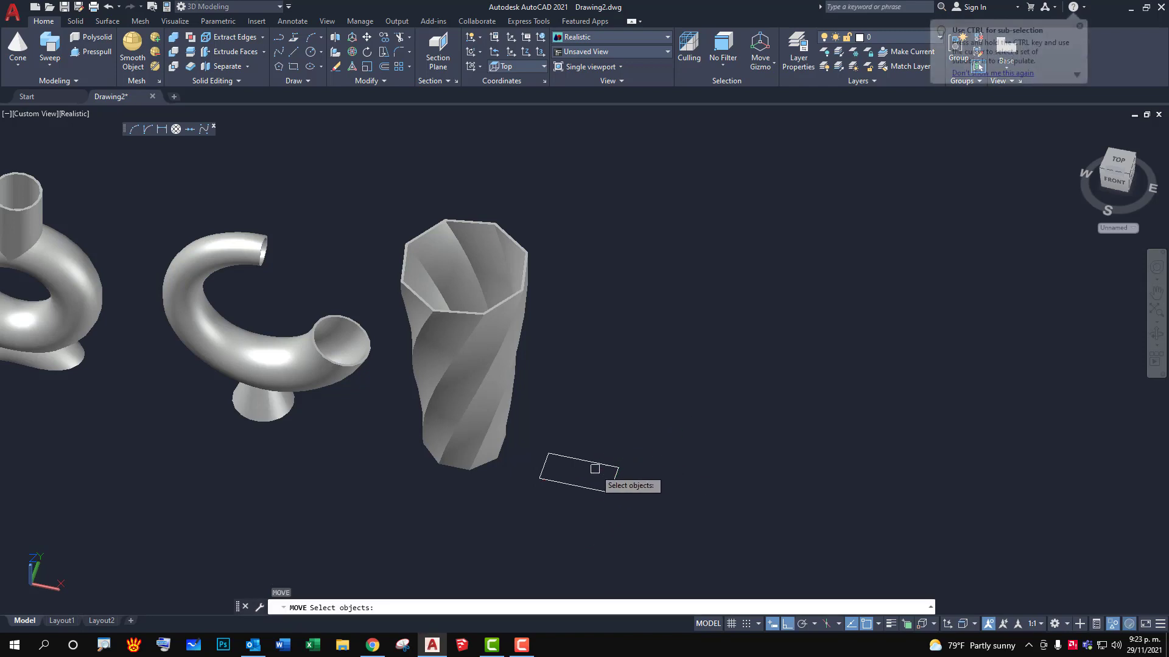
pyautogui.press('Escape')
pyautogui.click(599, 464)
pyautogui.scroll(2, 599, 463)
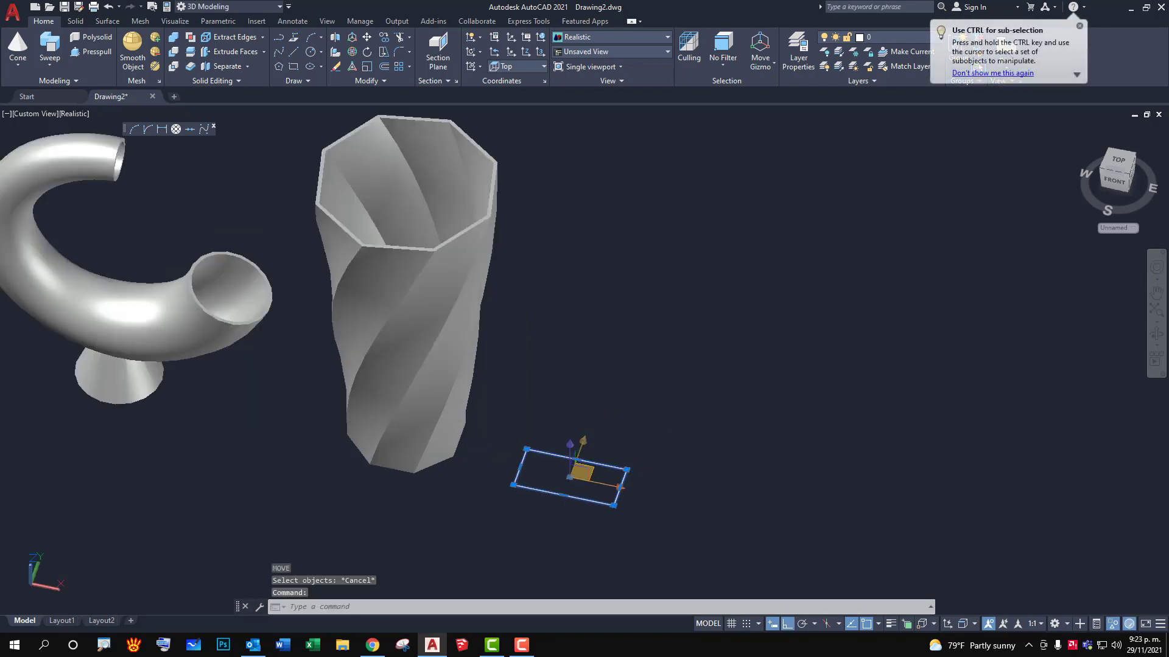
pyautogui.click(577, 459)
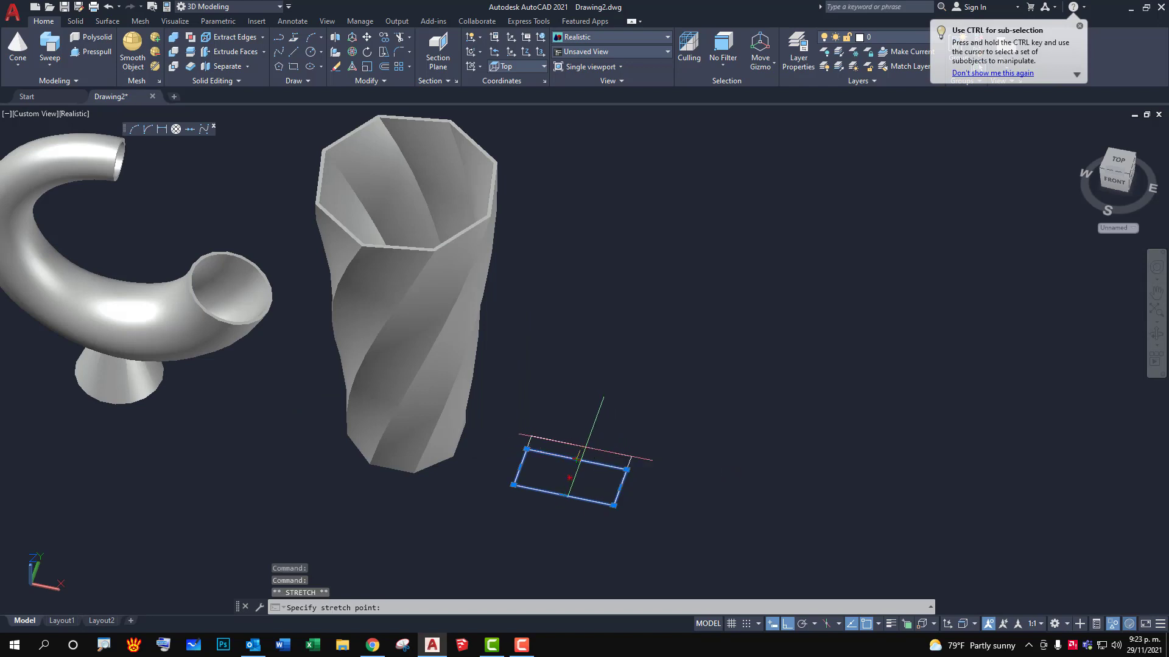
pyautogui.click(582, 446)
pyautogui.press('Escape')
pyautogui.press('Escape')
pyautogui.click(622, 484)
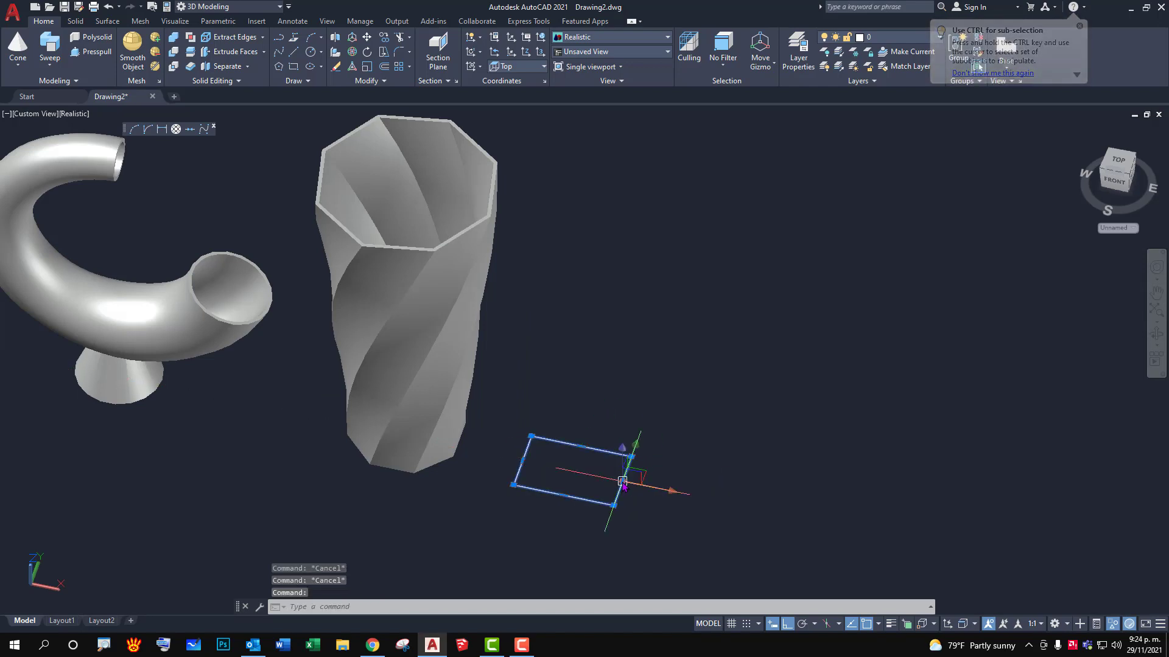
pyautogui.scroll(-2, 633, 481)
pyautogui.press('Escape')
pyautogui.press('Escape')
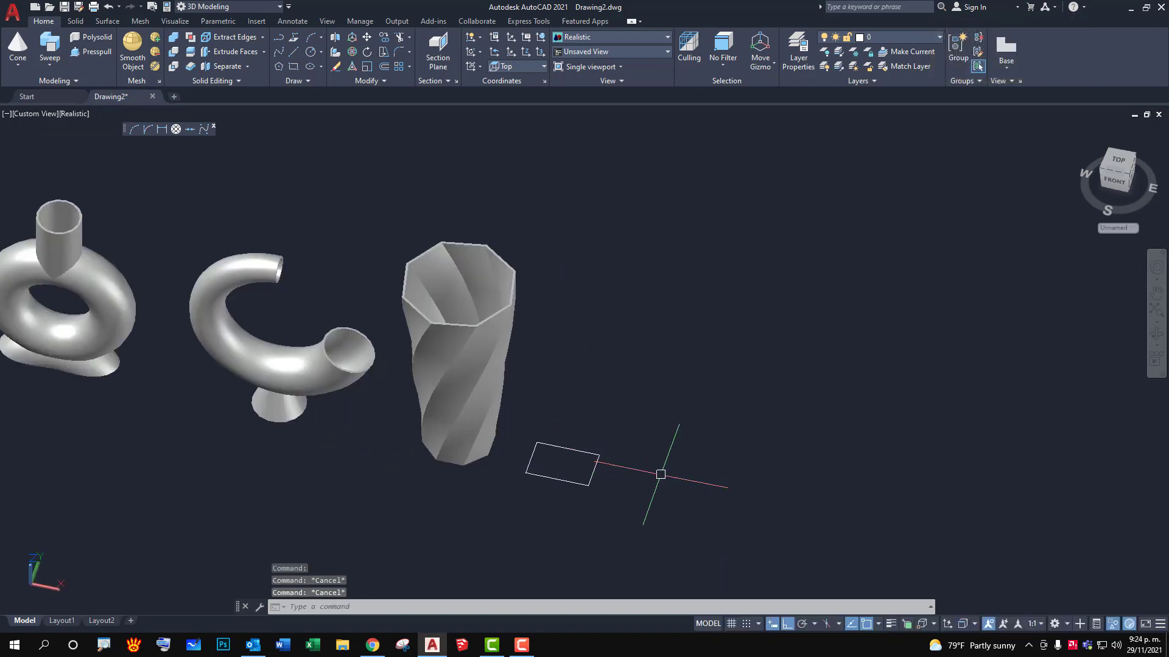
# Move the rectangle a little to the right to its new position.
pyautogui.write('m')
pyautogui.press('Return')
pyautogui.moveTo(633, 496); pyautogui.dragTo(517, 438)
pyautogui.press('Return')
pyautogui.click(657, 427)
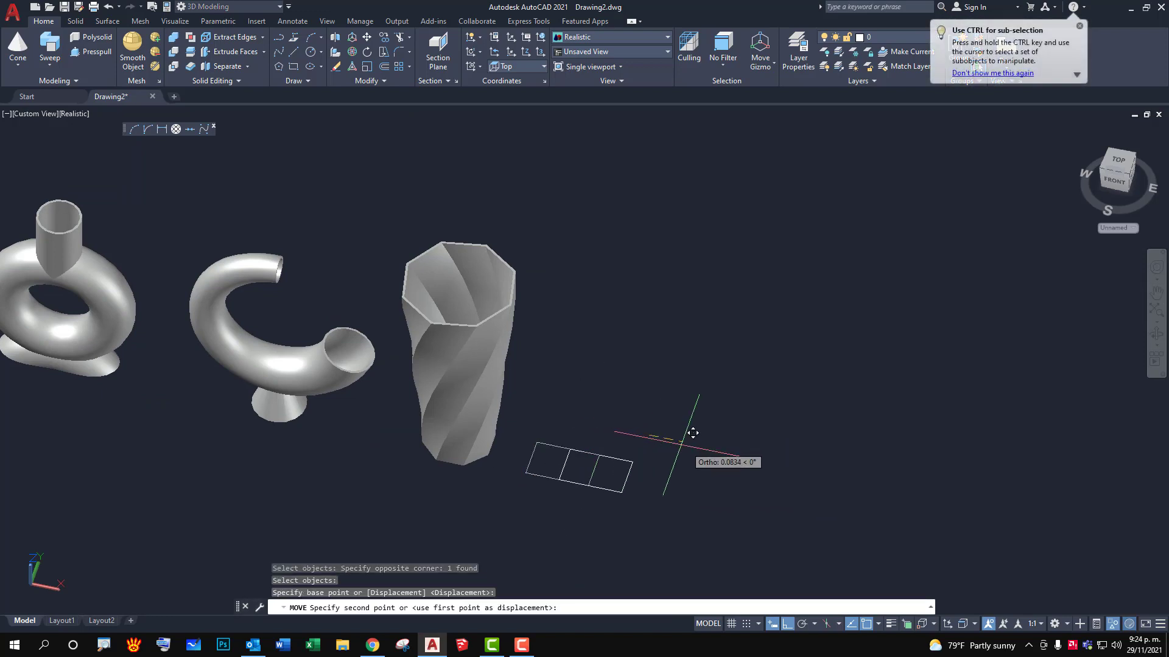
pyautogui.click(694, 437)
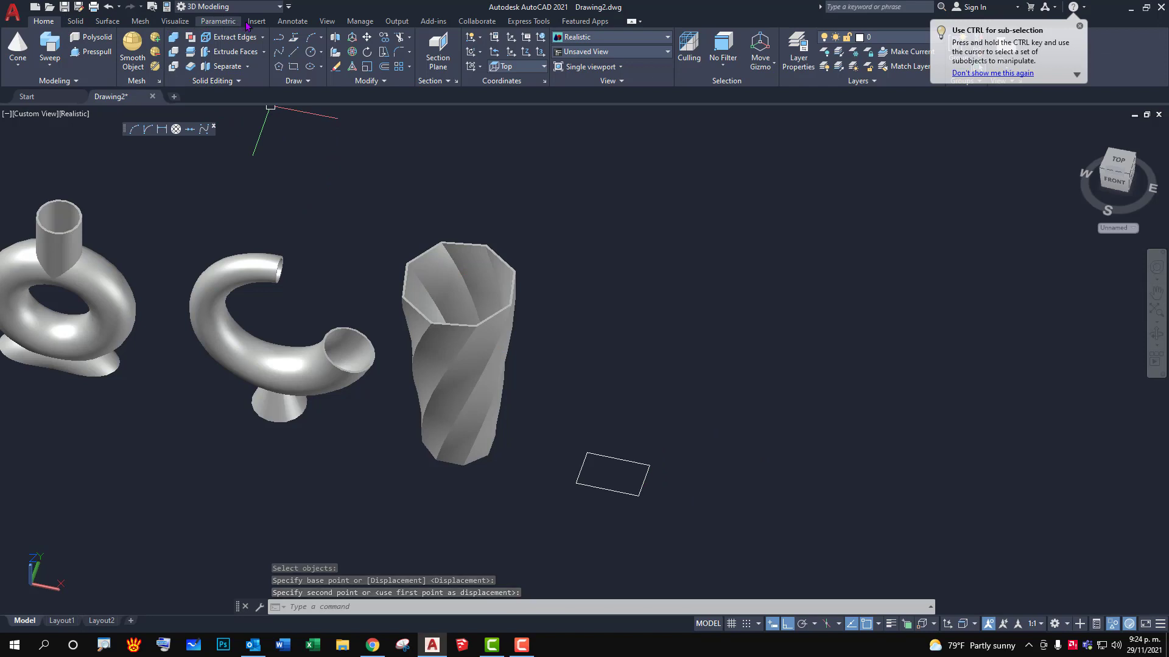
# Add linear dimensions to the rectangle's sides, reading 0.1392 and 0.0907.
pyautogui.click(292, 21)
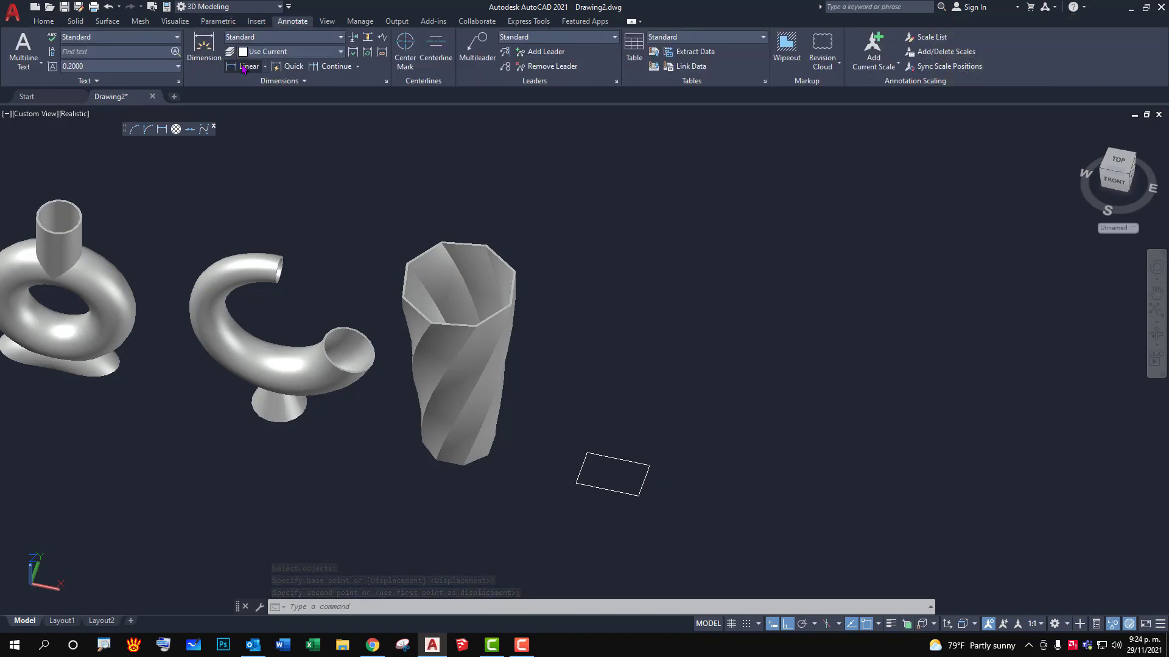
pyautogui.click(243, 67)
pyautogui.click(587, 454)
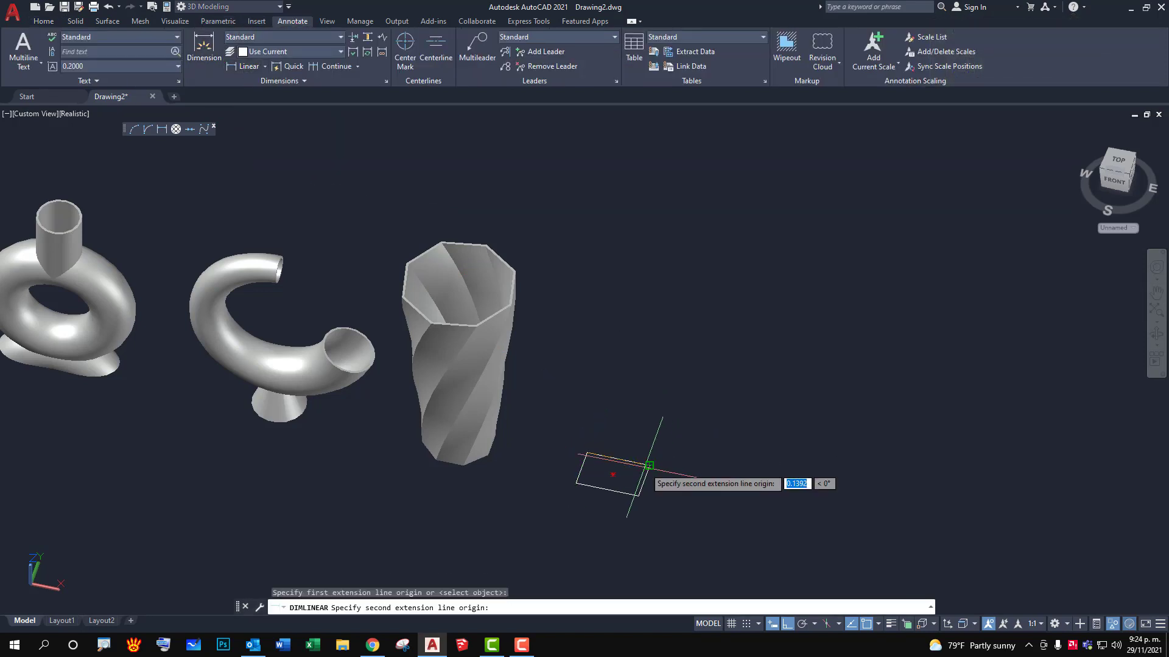
pyautogui.click(649, 466)
pyautogui.click(691, 430)
pyautogui.scroll(-2, 692, 430)
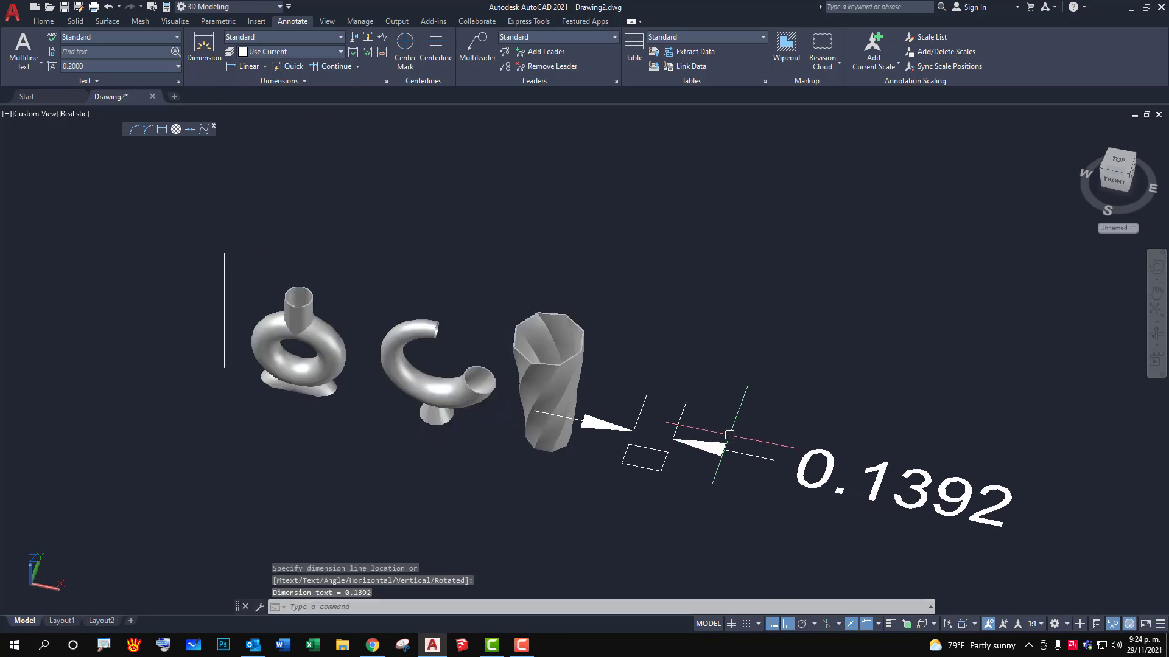
pyautogui.scroll(2, 712, 448)
pyautogui.press('space')
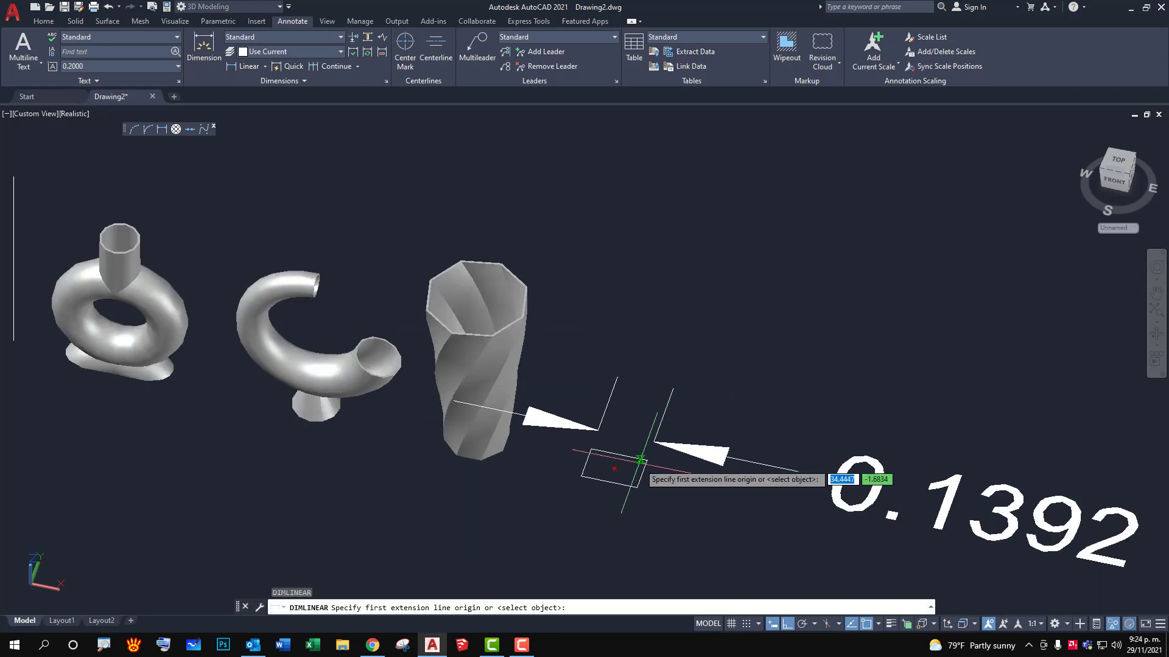
pyautogui.click(647, 459)
pyautogui.click(638, 487)
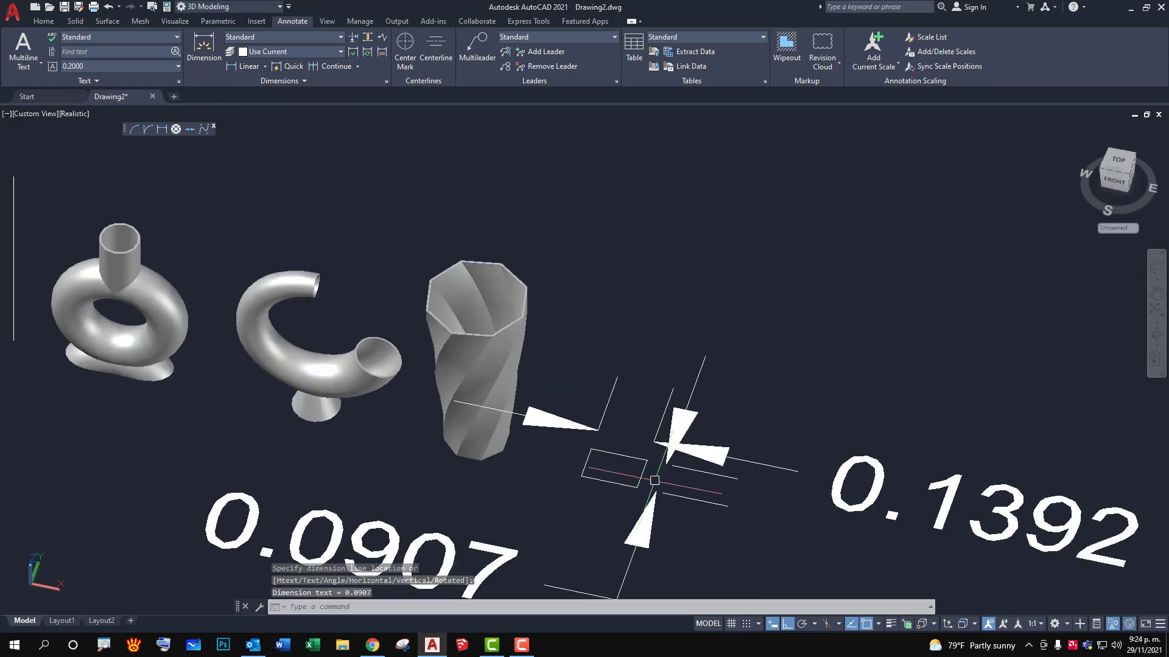
pyautogui.scroll(-2, 661, 492)
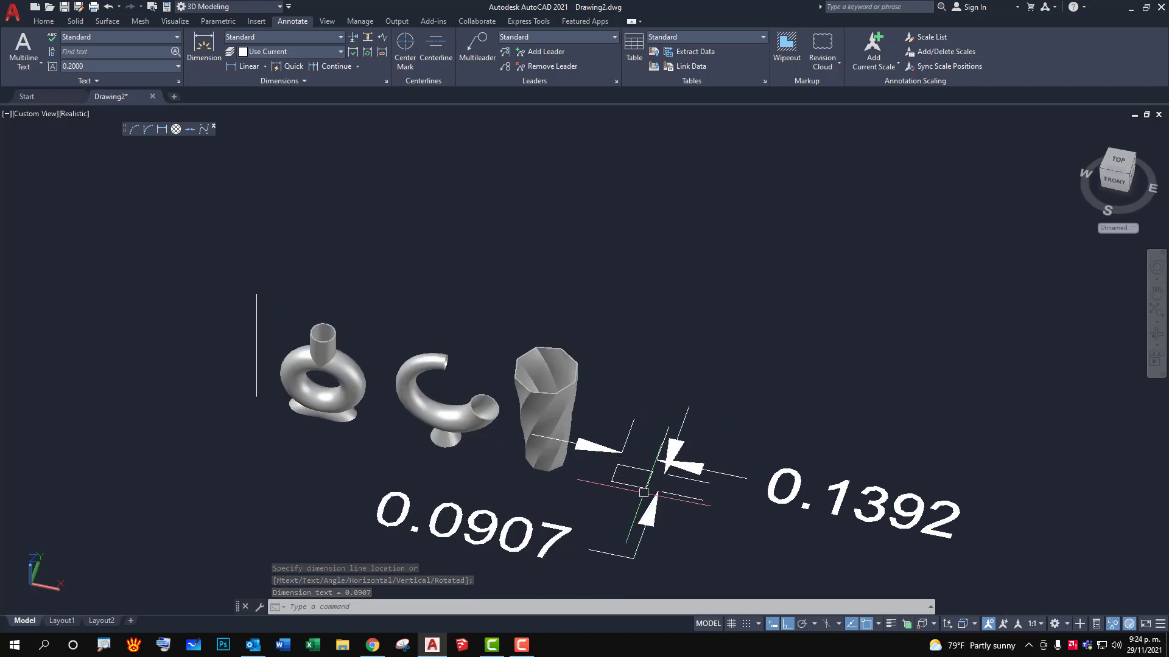
# Window-select both dimensions and erase them.
pyautogui.click(821, 389)
pyautogui.click(706, 504)
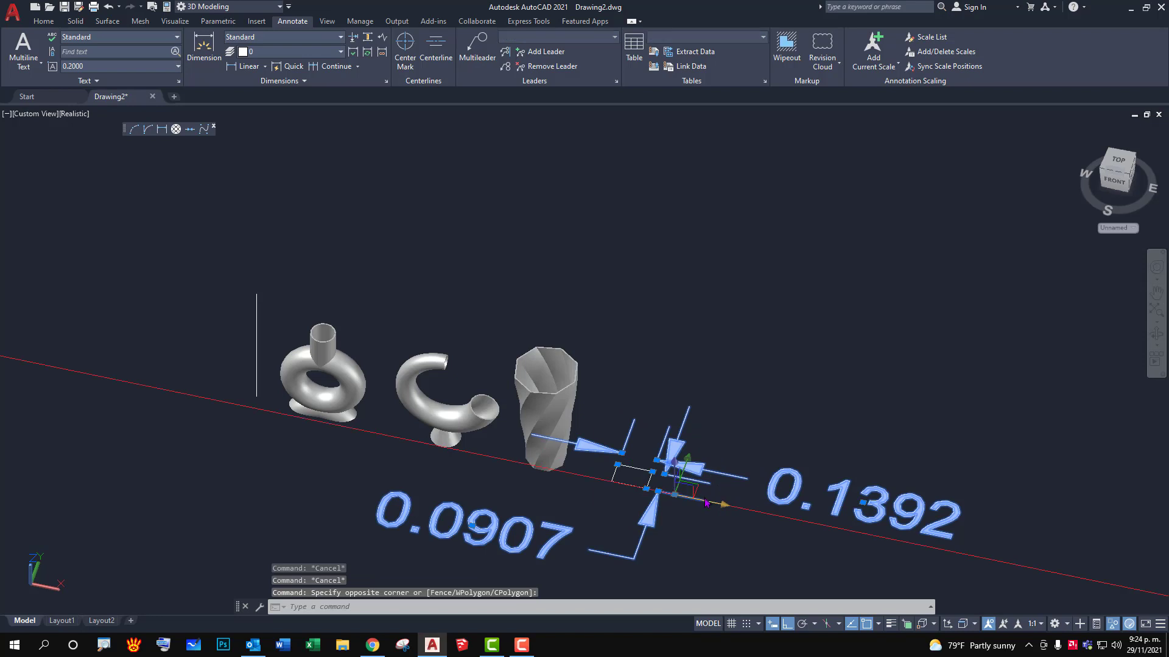
pyautogui.press('Delete')
pyautogui.scroll(3, 678, 499)
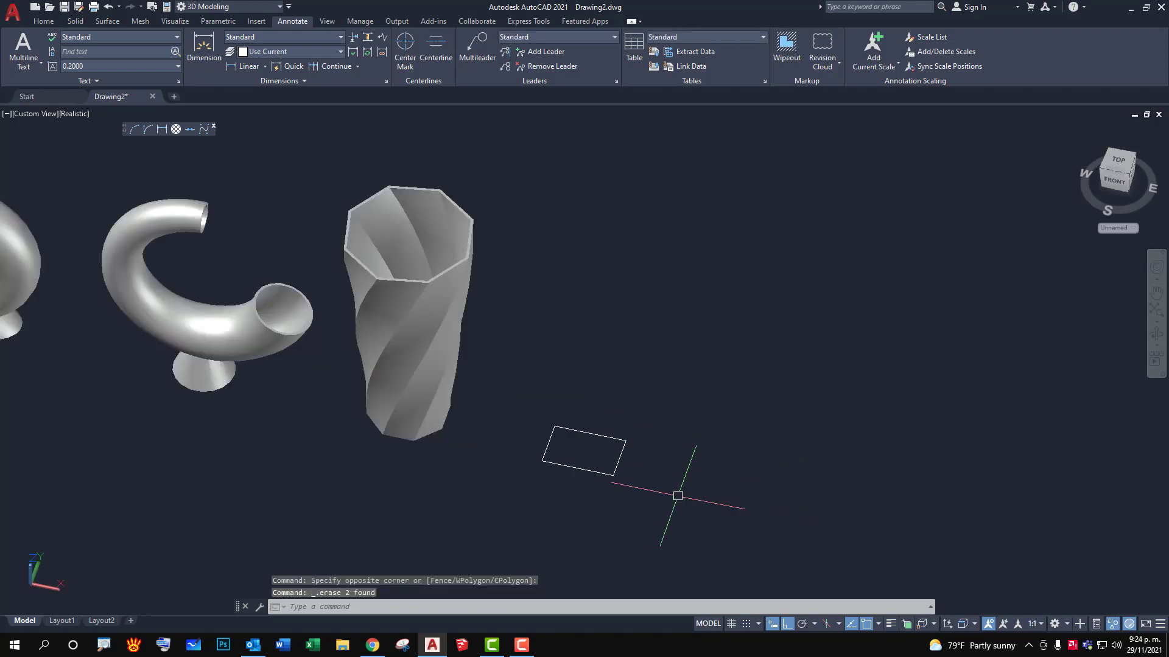
# Confirm the Geometric Center object snap in Drafting Settings.
pyautogui.write('l')
pyautogui.press('Return')
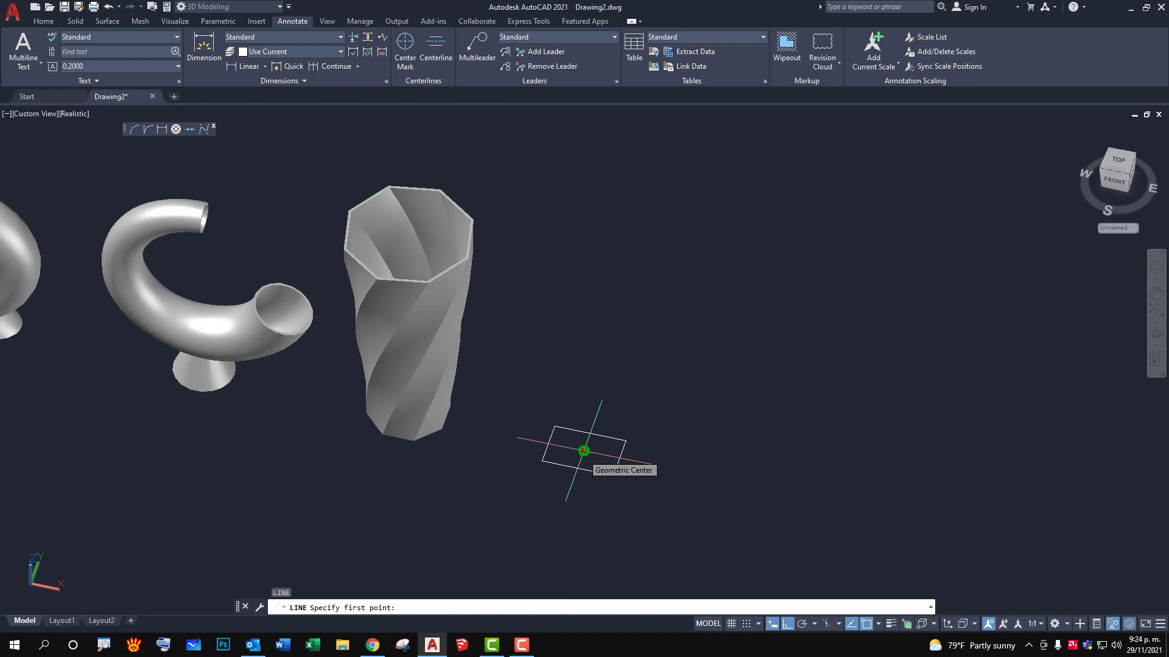
pyautogui.press('Escape')
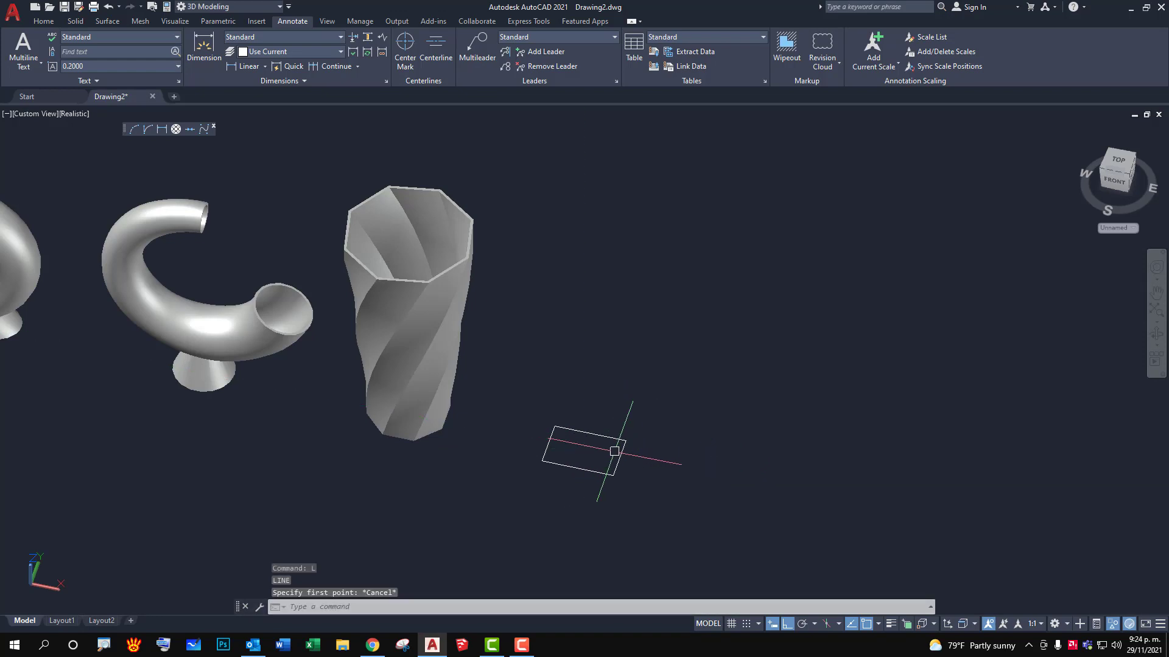
pyautogui.press('Escape')
pyautogui.press('Escape')
pyautogui.press('Escape')
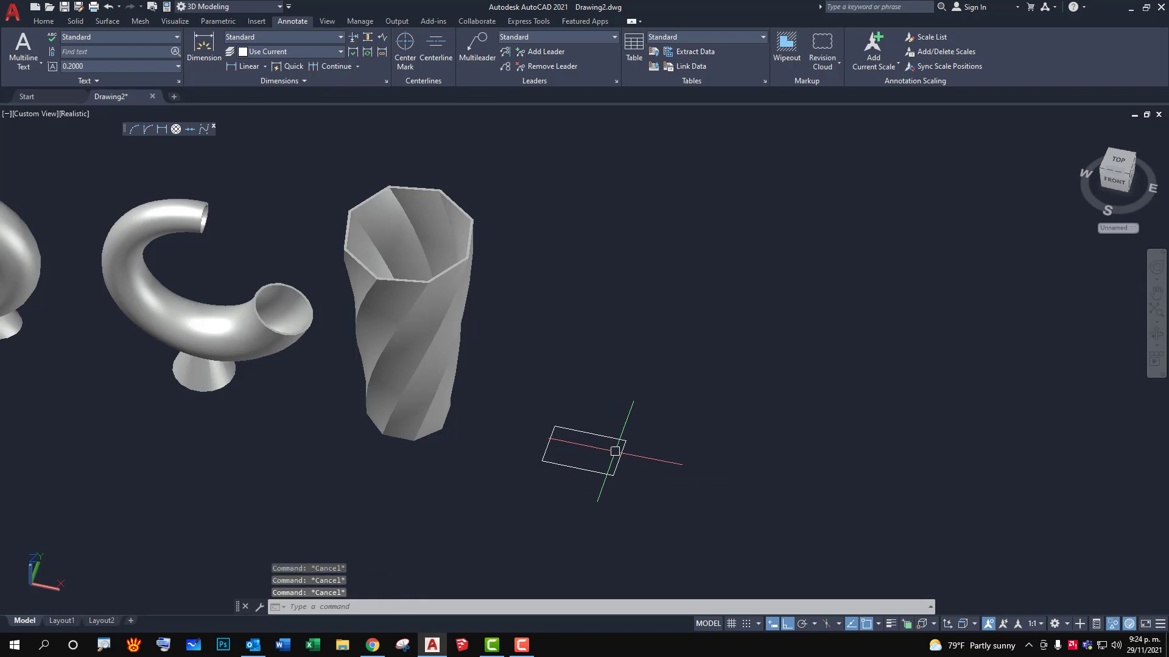
pyautogui.write('os')
pyautogui.press('Return')
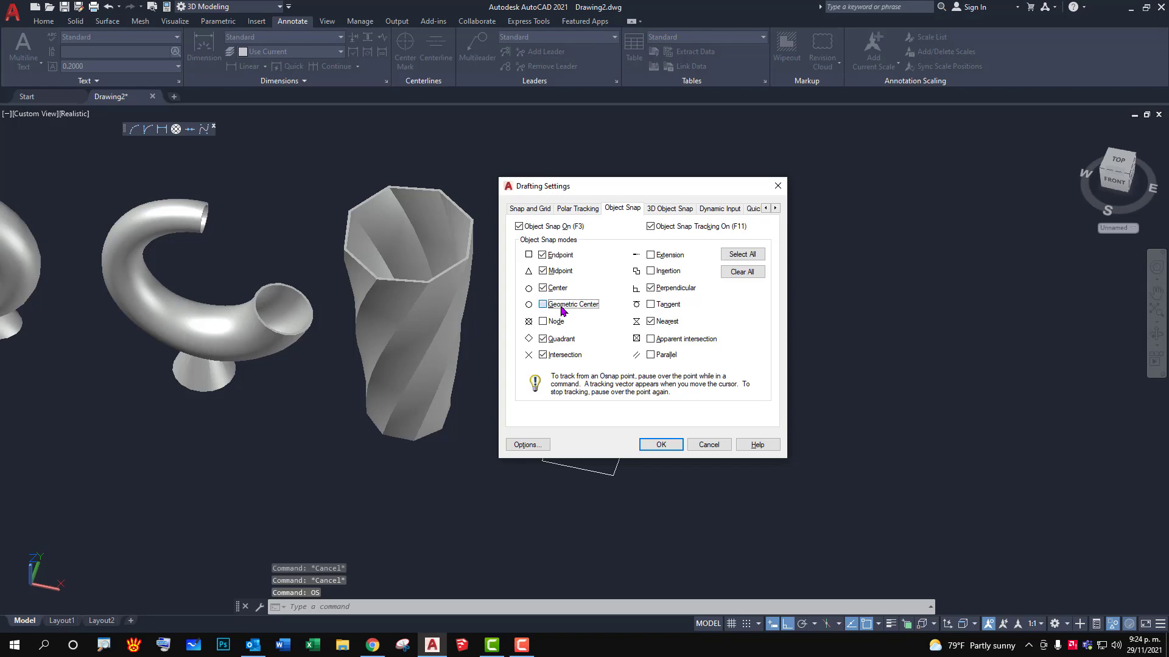
pyautogui.click(659, 445)
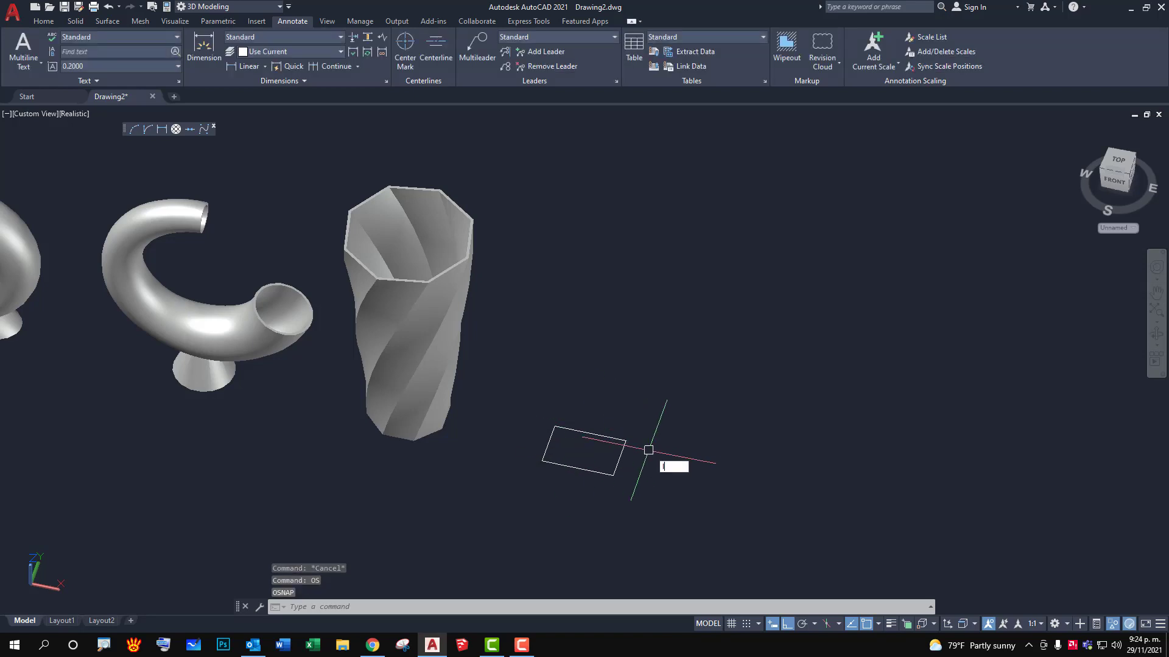
# Draw a 0.80-long vertical line up from the rectangle's centre.
pyautogui.write('l')
pyautogui.press('Return')
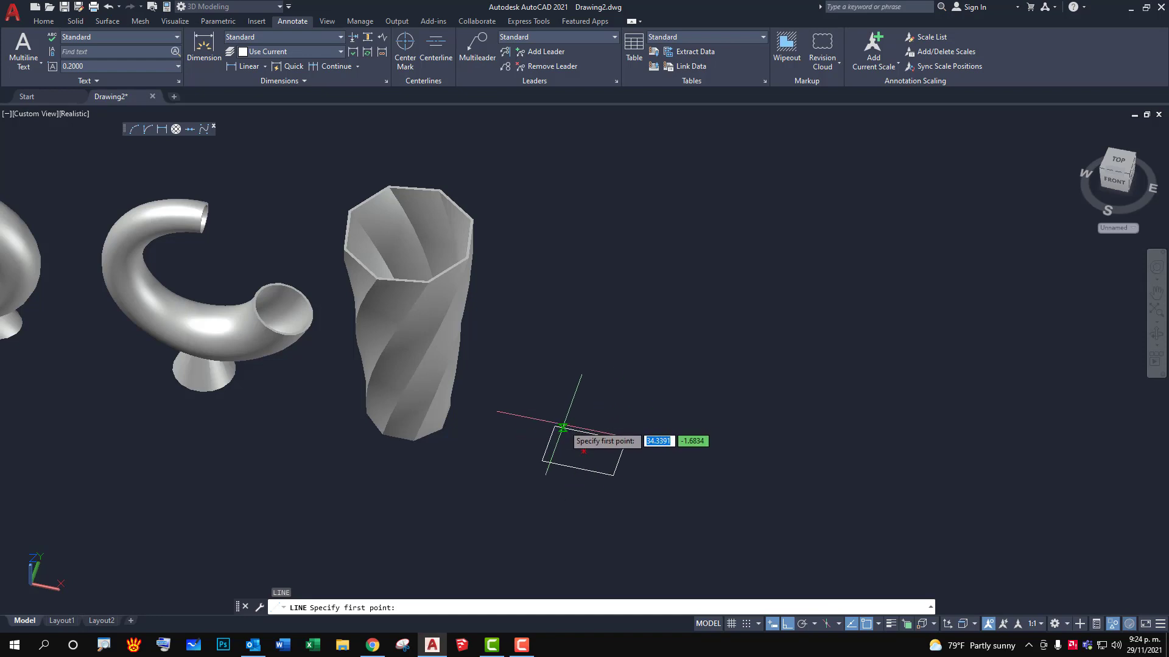
pyautogui.click(583, 451)
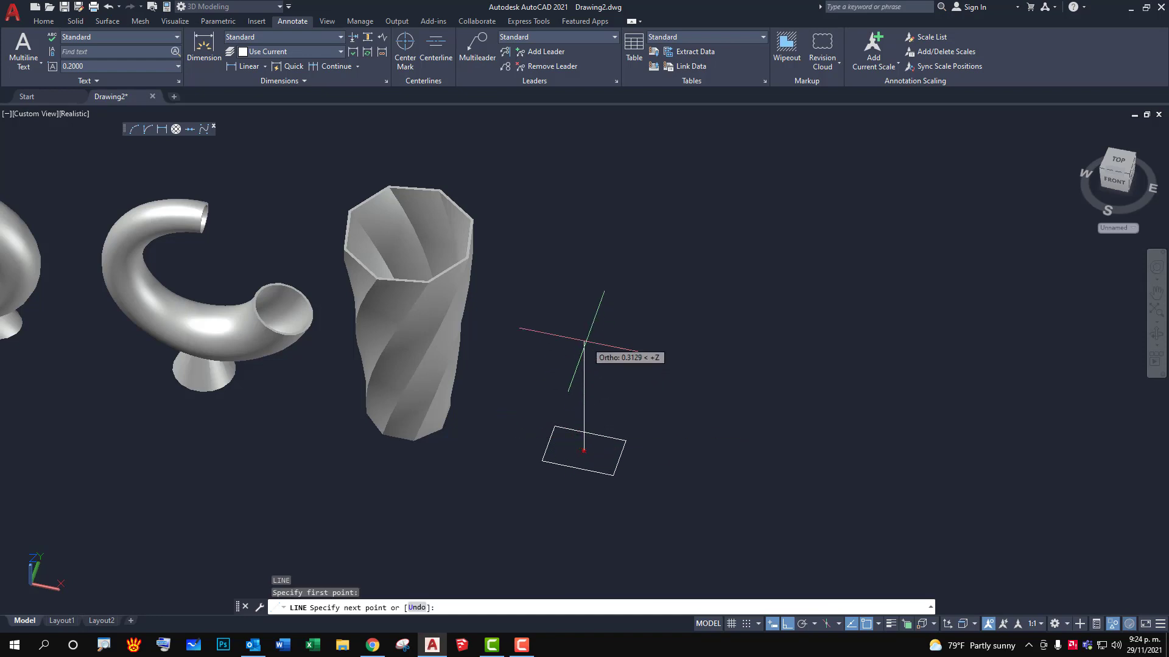
pyautogui.write('0.80')
pyautogui.press('Return')
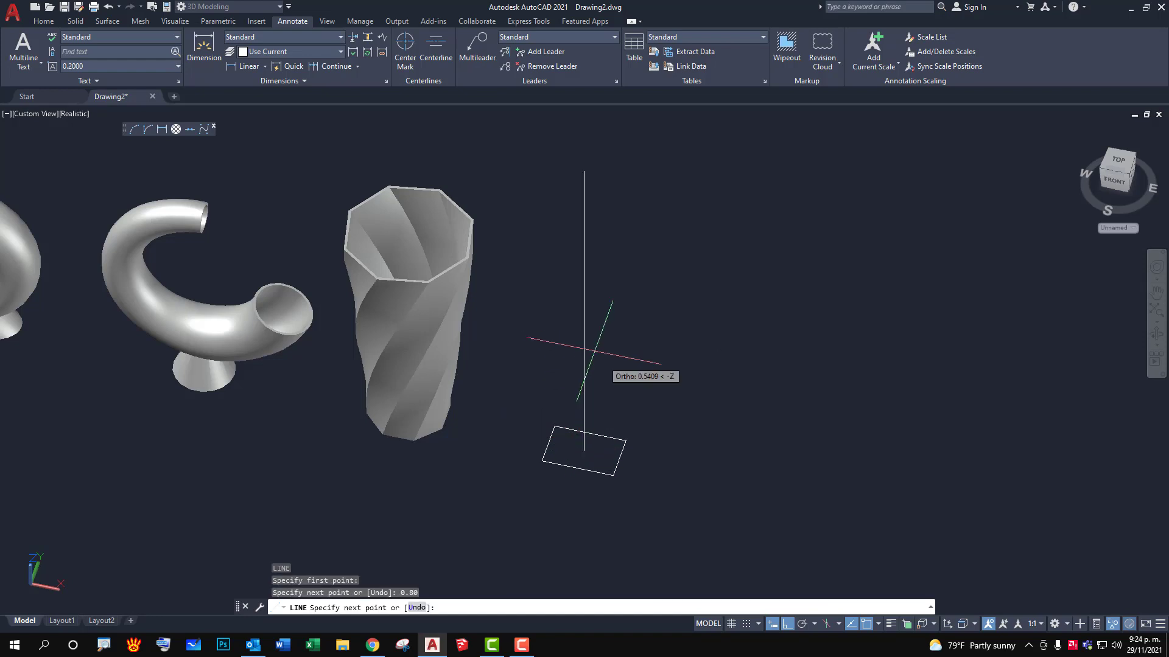
pyautogui.press('Escape')
pyautogui.press('Escape')
pyautogui.moveTo(607, 375)
pyautogui.keyDown('shift'); pyautogui.mouseDown(button='middle')
pyautogui.moveTo(669, 340)
pyautogui.moveTo(661, 361)
pyautogui.mouseUp(button='middle'); pyautogui.keyUp('shift')
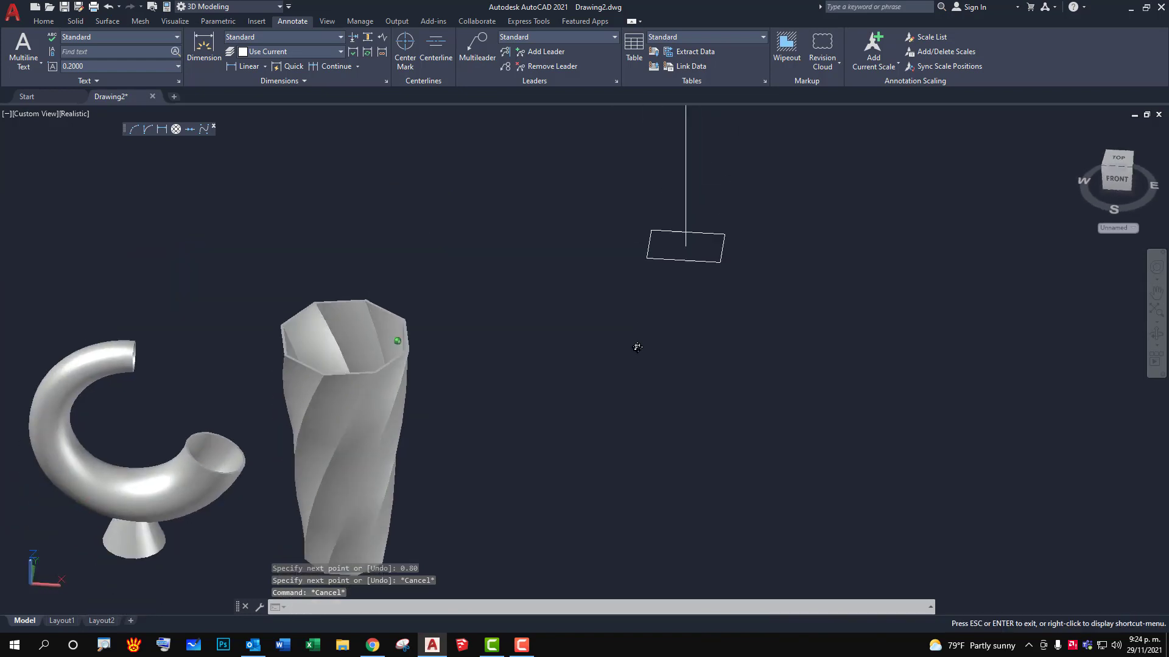
# Select the octagonal vase and vertical line, then End Object Isolation to reveal the baseline.
pyautogui.scroll(-4, 664, 390)
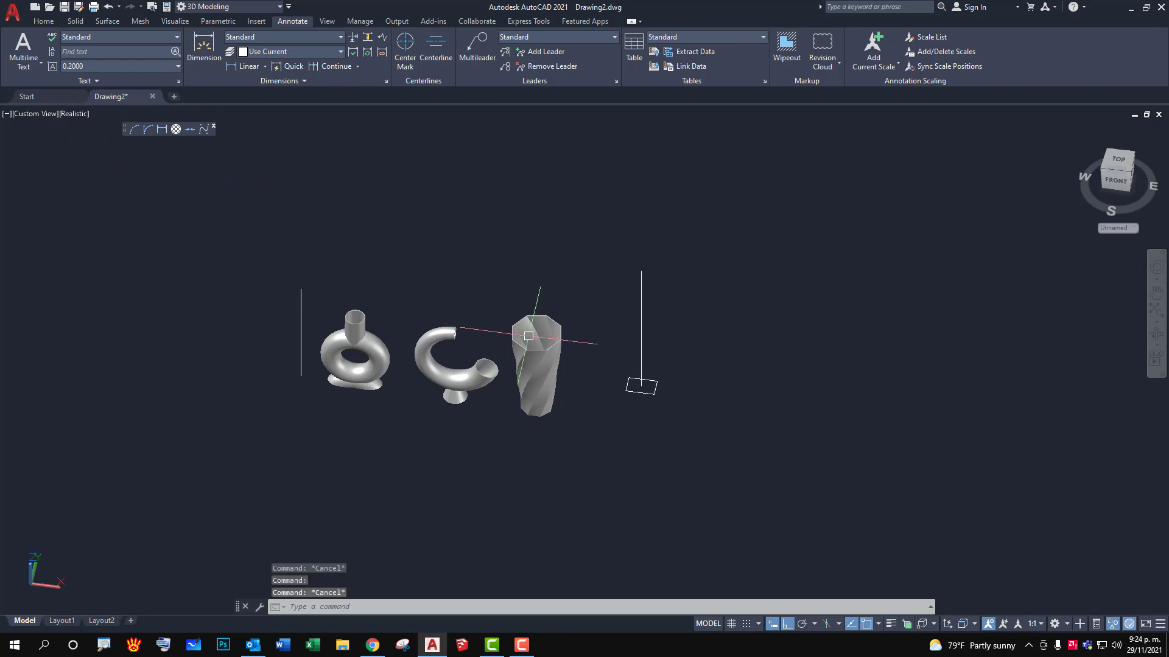
pyautogui.click(548, 360)
pyautogui.rightClick(539, 352)
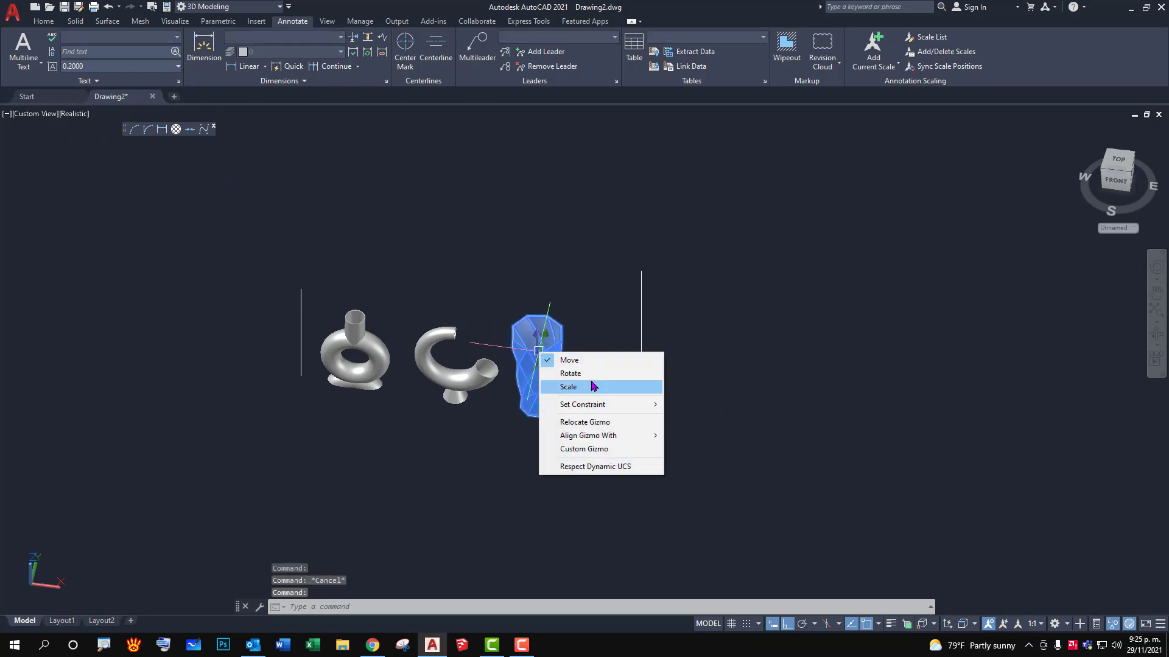
pyautogui.click(679, 405)
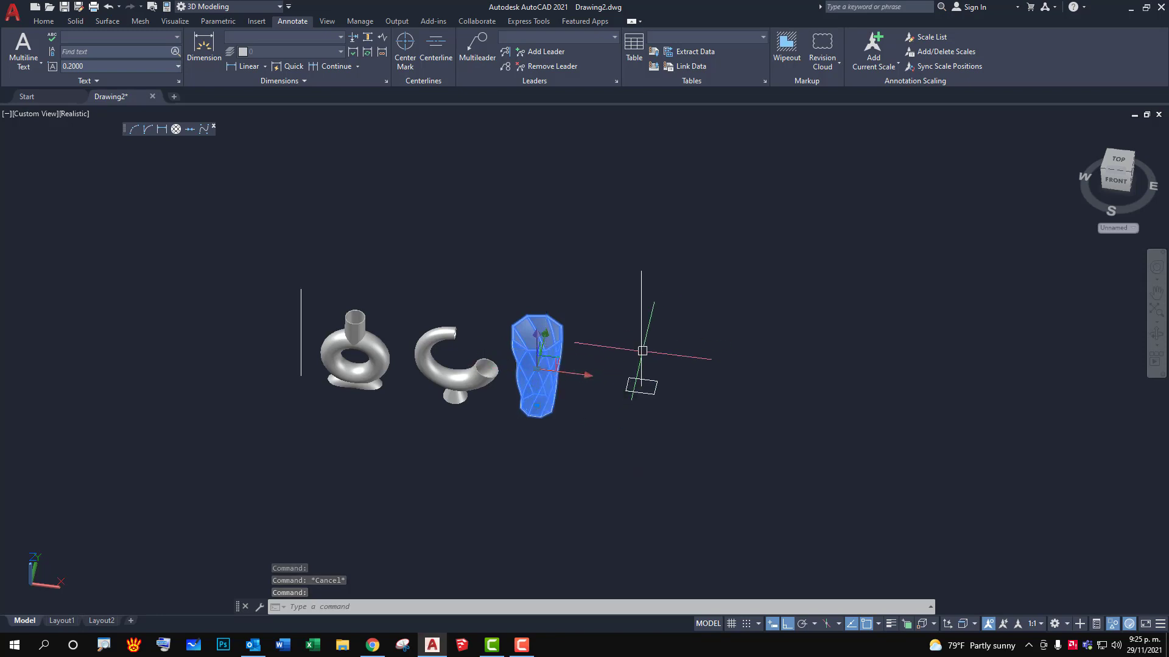
pyautogui.click(641, 304)
pyautogui.rightClick(642, 292)
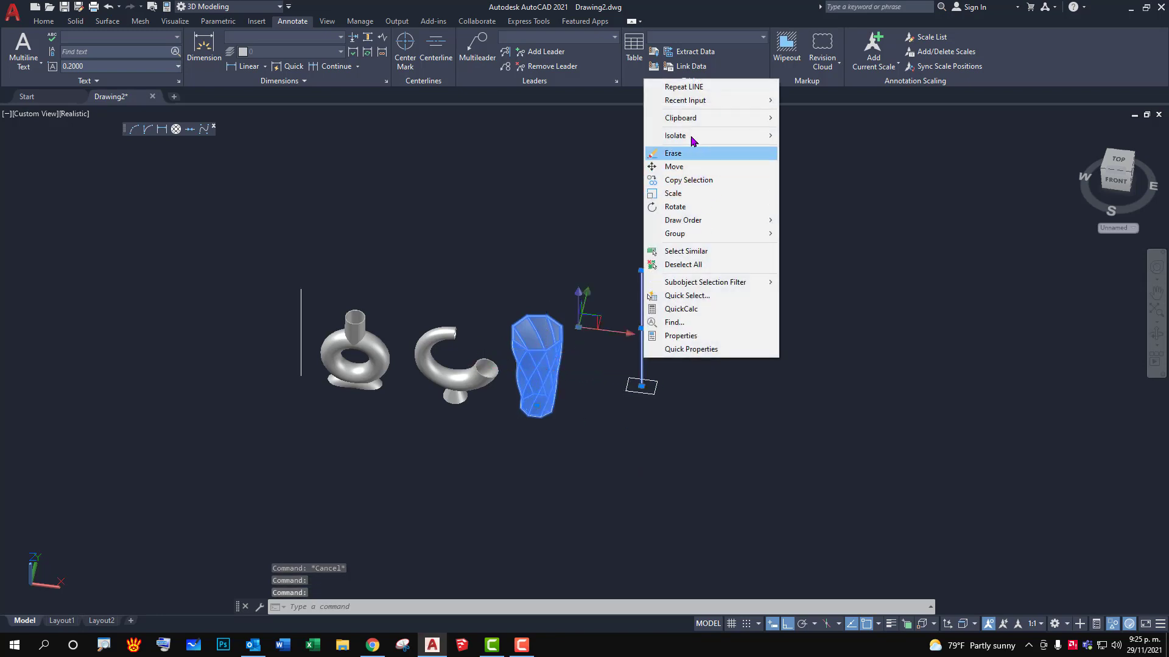
pyautogui.moveTo(674, 135)
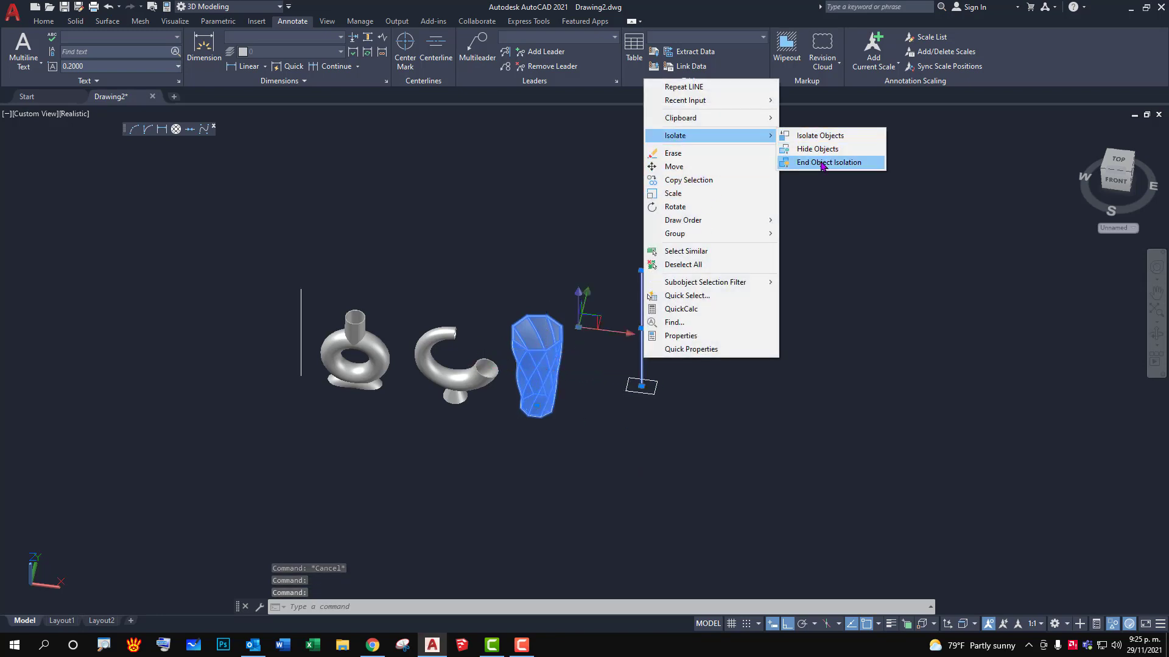
pyautogui.click(821, 162)
pyautogui.press('Escape')
pyautogui.press('Escape')
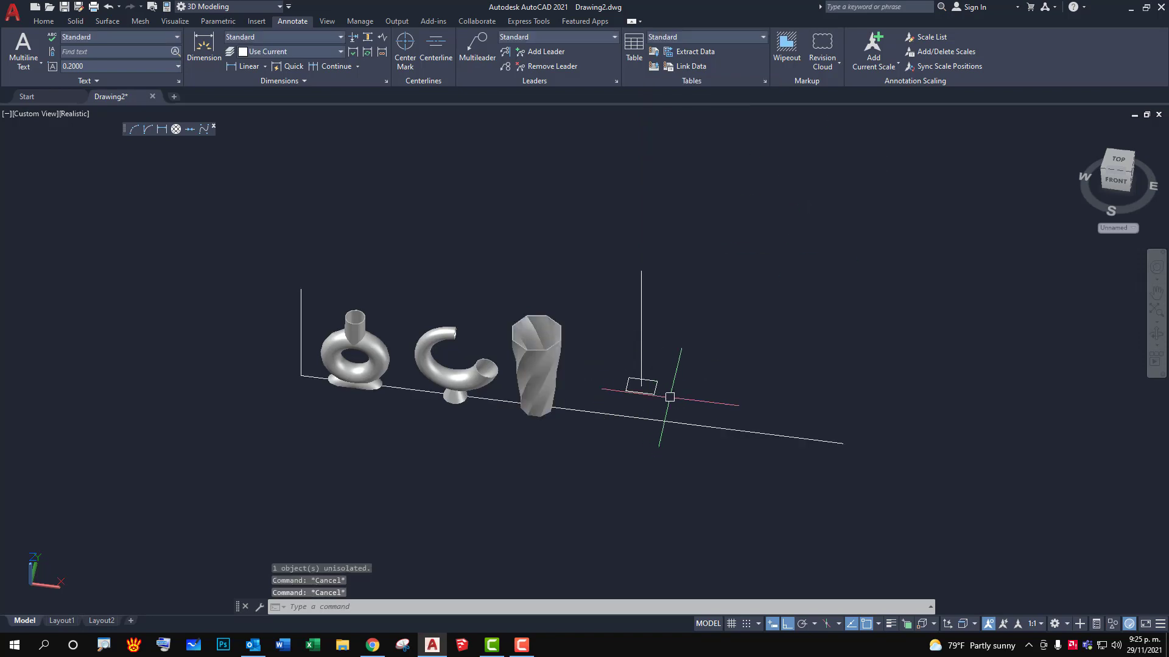
pyautogui.write('m')
# Attempt to move the rectangle and vertical line, then cancel the move.
pyautogui.press('Return')
pyautogui.click(692, 313)
pyautogui.click(636, 390)
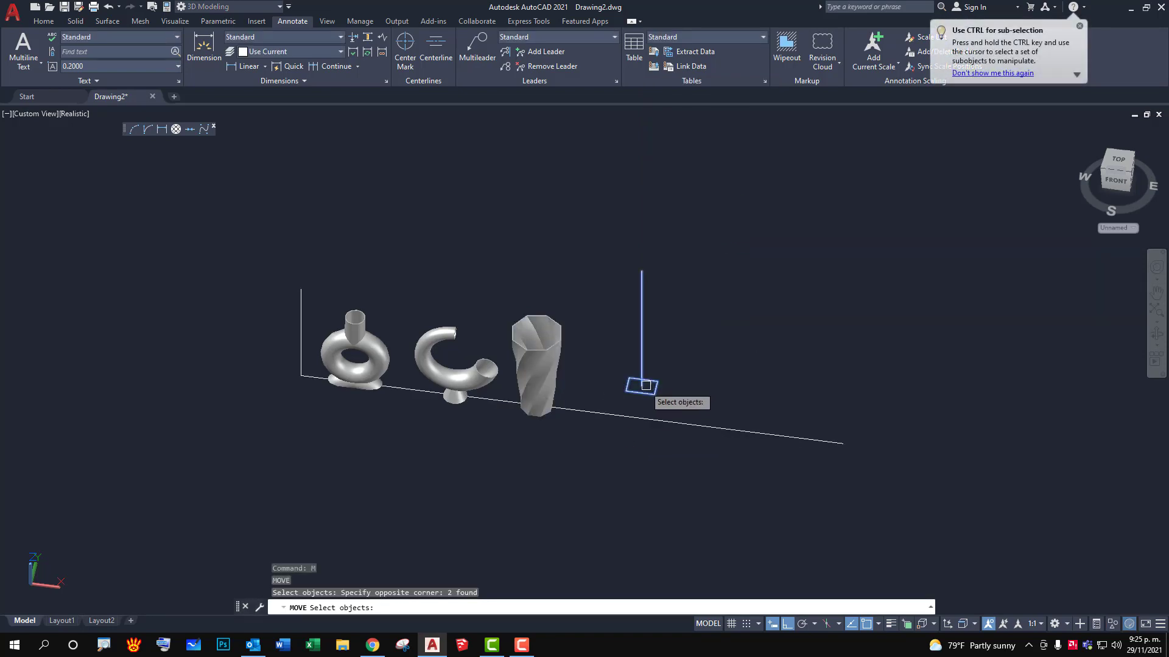
pyautogui.press('Return')
pyautogui.click(641, 388)
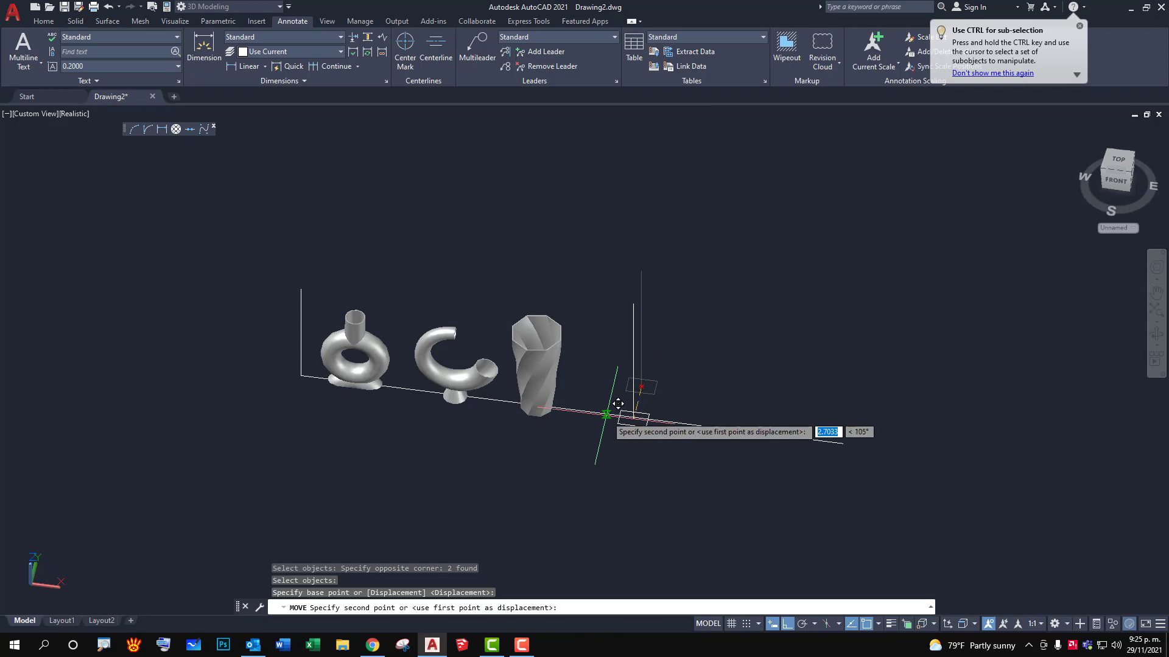
pyautogui.press('Escape')
pyautogui.press('Escape')
pyautogui.scroll(3, 640, 395)
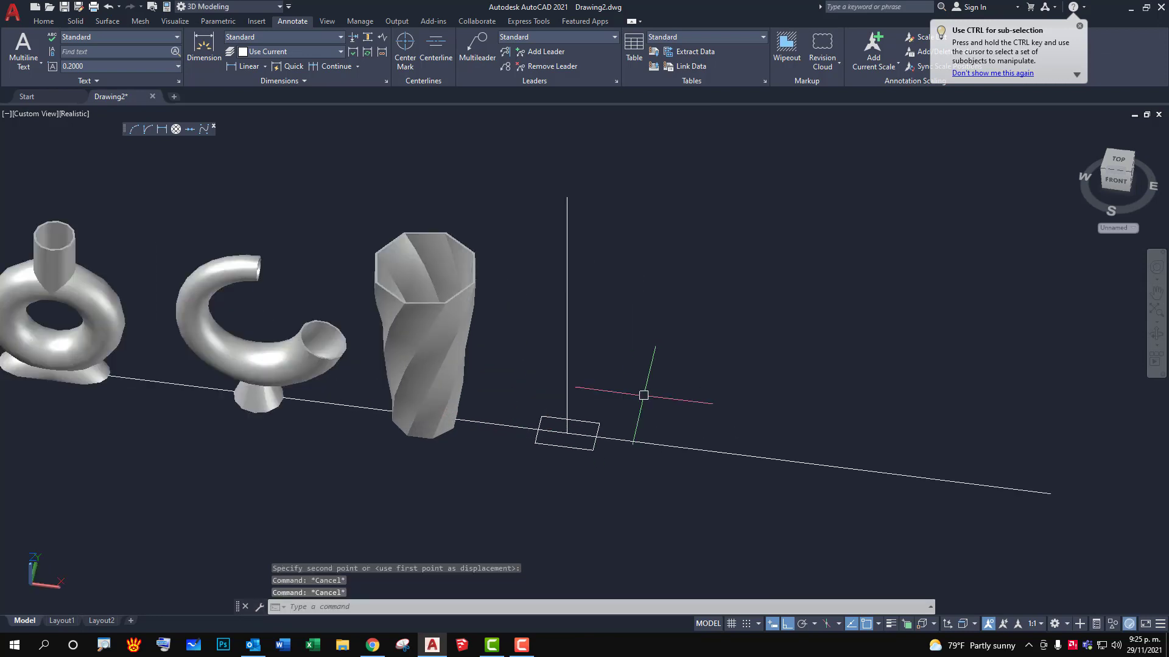
pyautogui.keyDown('shift'); pyautogui.moveTo(644, 396); pyautogui.dragTo(666, 381, button='middle'); pyautogui.keyUp('shift')
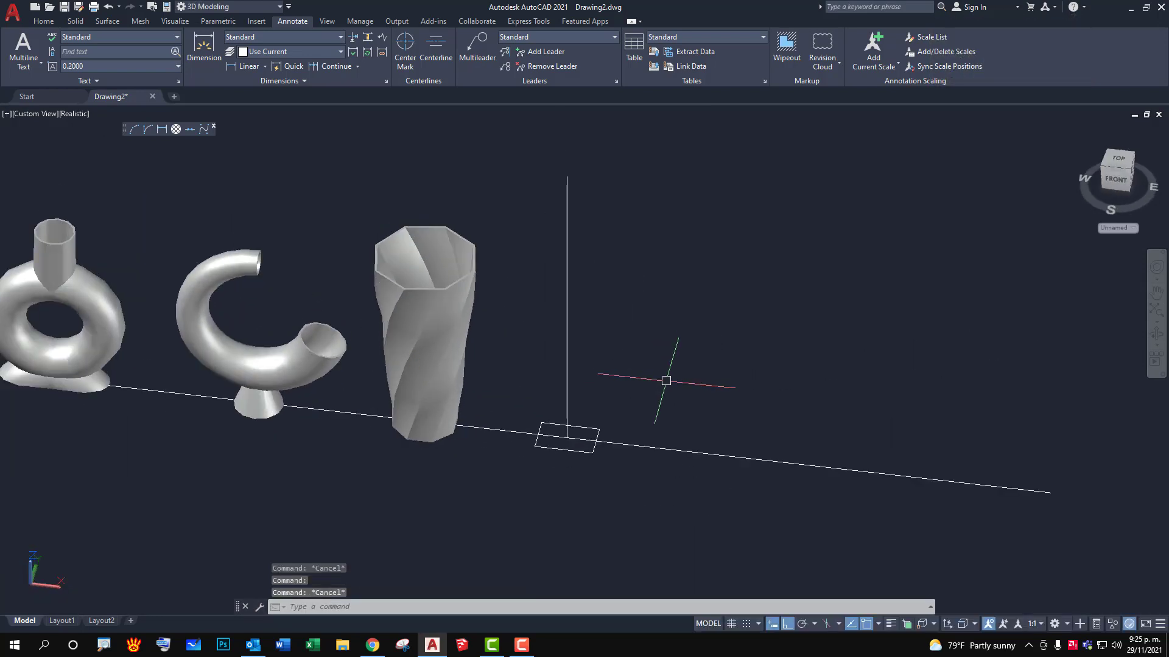
pyautogui.press('Escape')
pyautogui.press('Escape')
# Retry moving the rectangle with a window selection, then cancel and undo it.
pyautogui.press('Return')
pyautogui.click(509, 472)
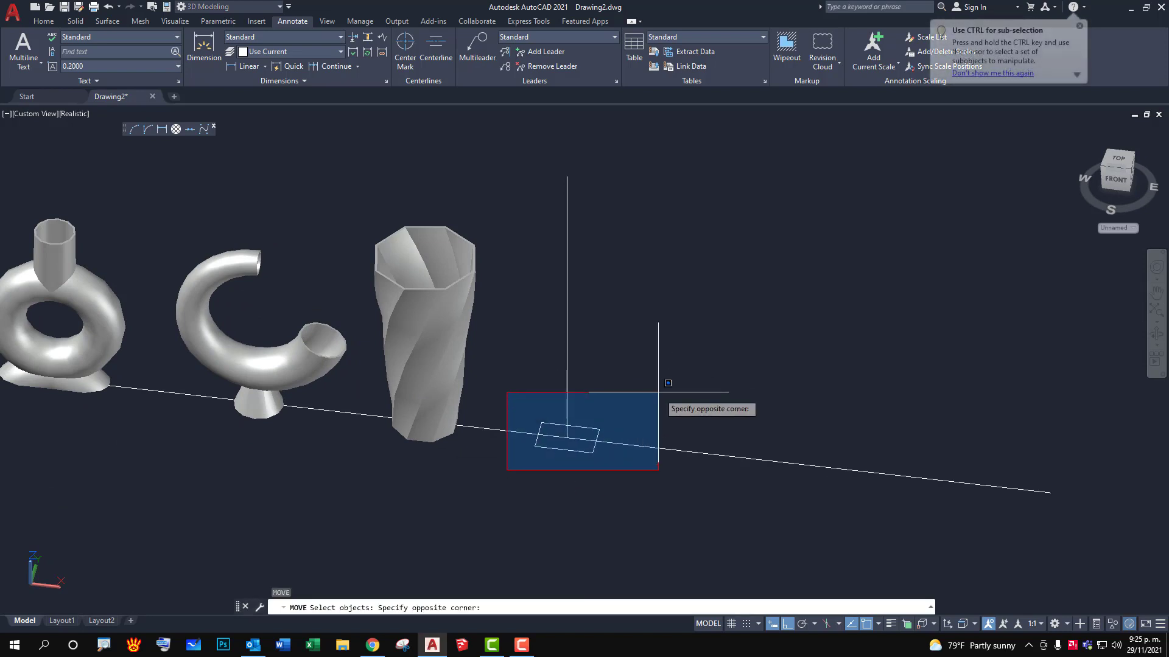
pyautogui.click(658, 392)
pyautogui.press('Return')
pyautogui.click(579, 427)
pyautogui.press('Escape')
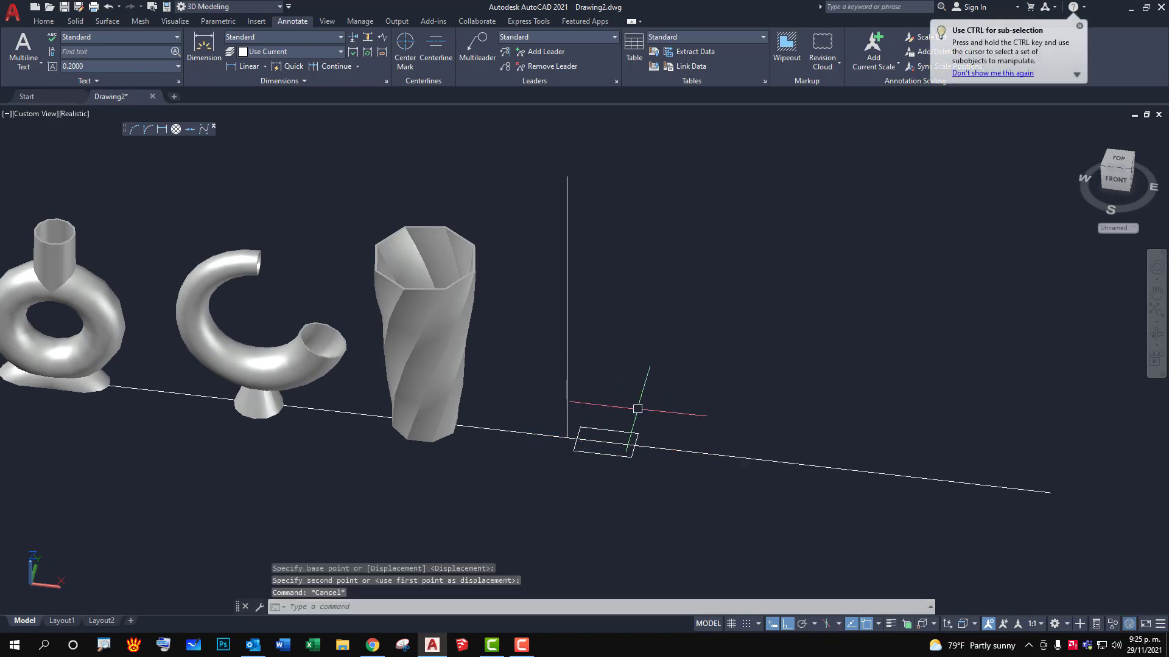
pyautogui.press('Escape')
pyautogui.press('Return')
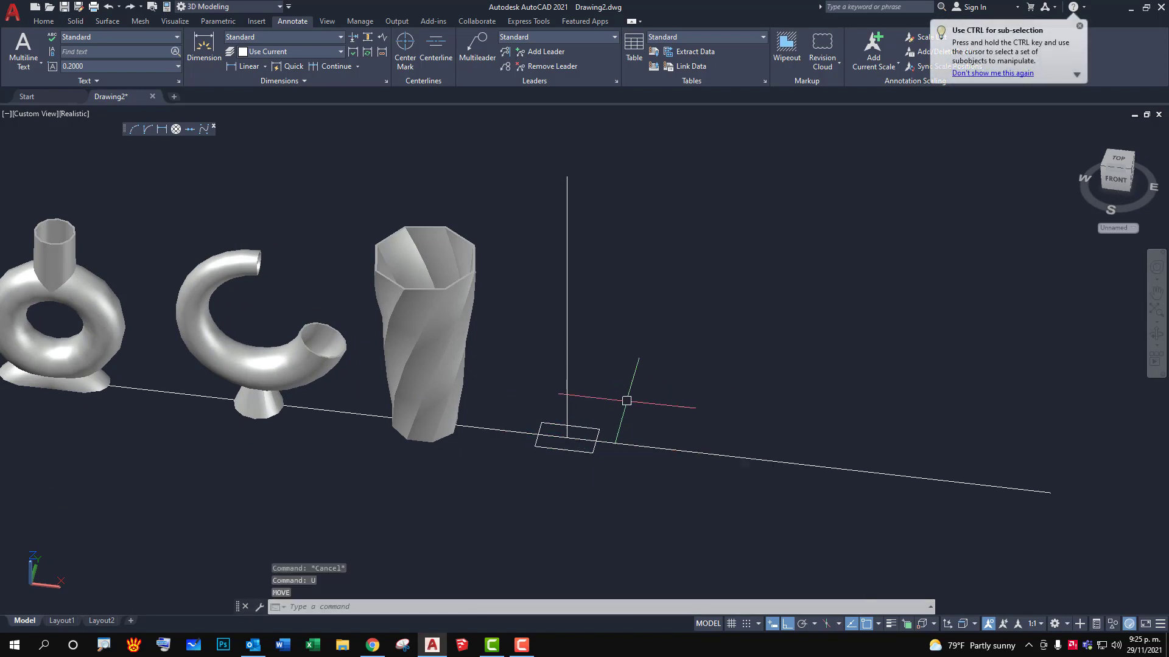
# Move the rectangle and its vertical line further right along the baseline.
pyautogui.write('m')
pyautogui.press('Return')
pyautogui.click(630, 292)
pyautogui.click(490, 430)
pyautogui.click(567, 426)
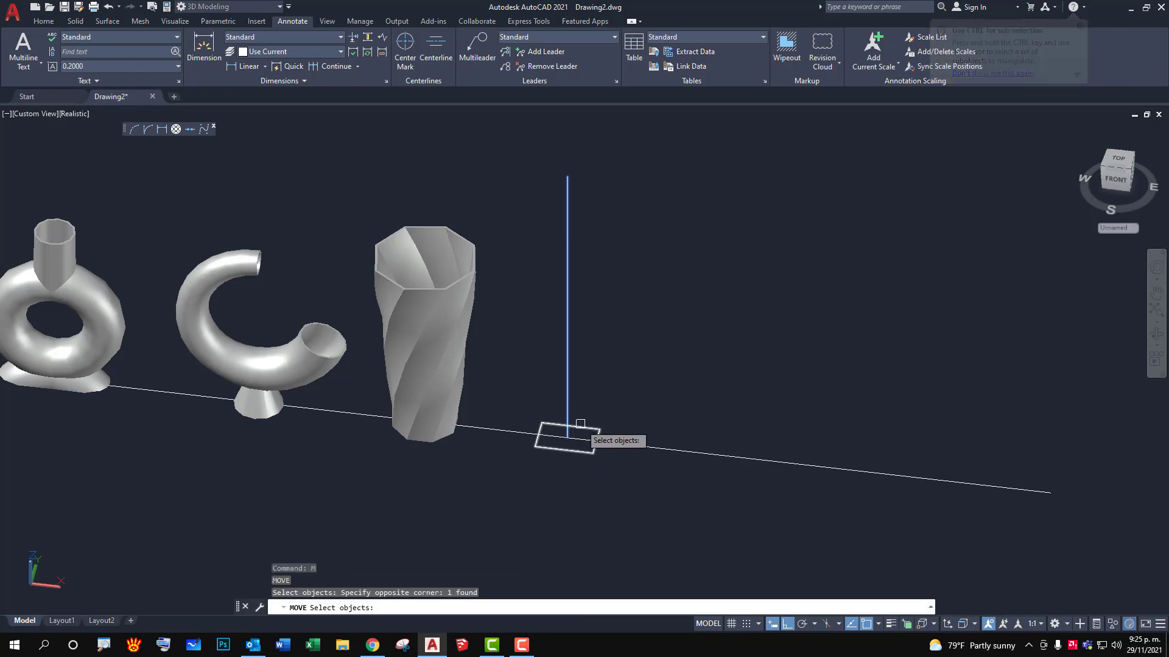
pyautogui.press('Return')
pyautogui.click(568, 437)
pyautogui.click(602, 441)
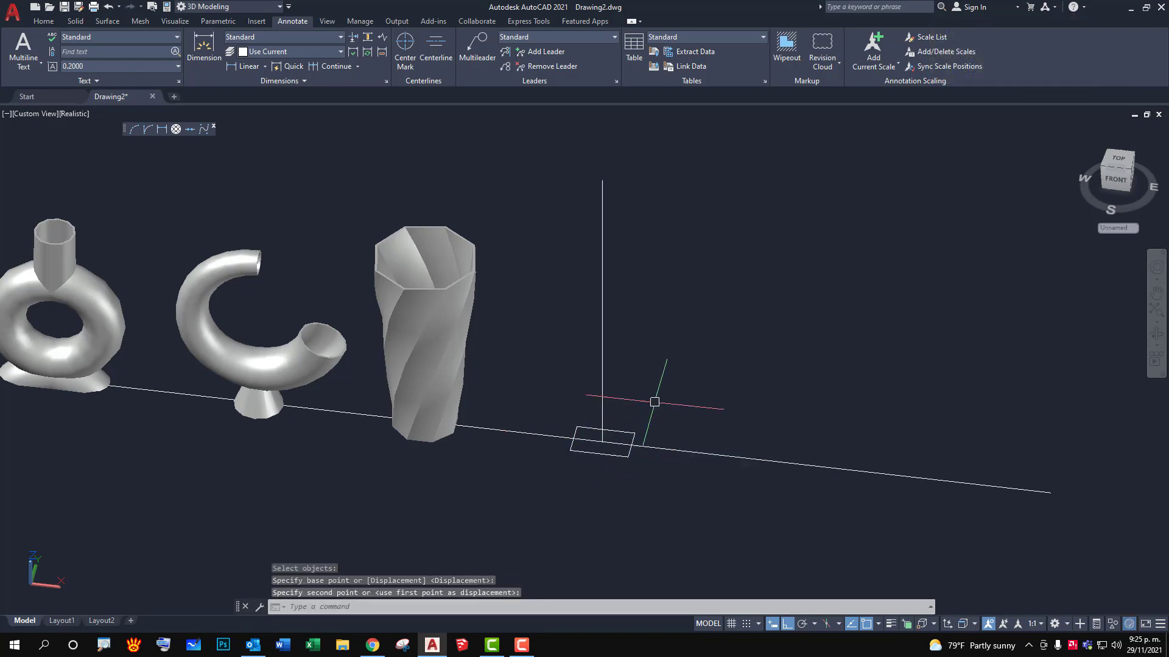
pyautogui.press('Escape')
pyautogui.press('Escape')
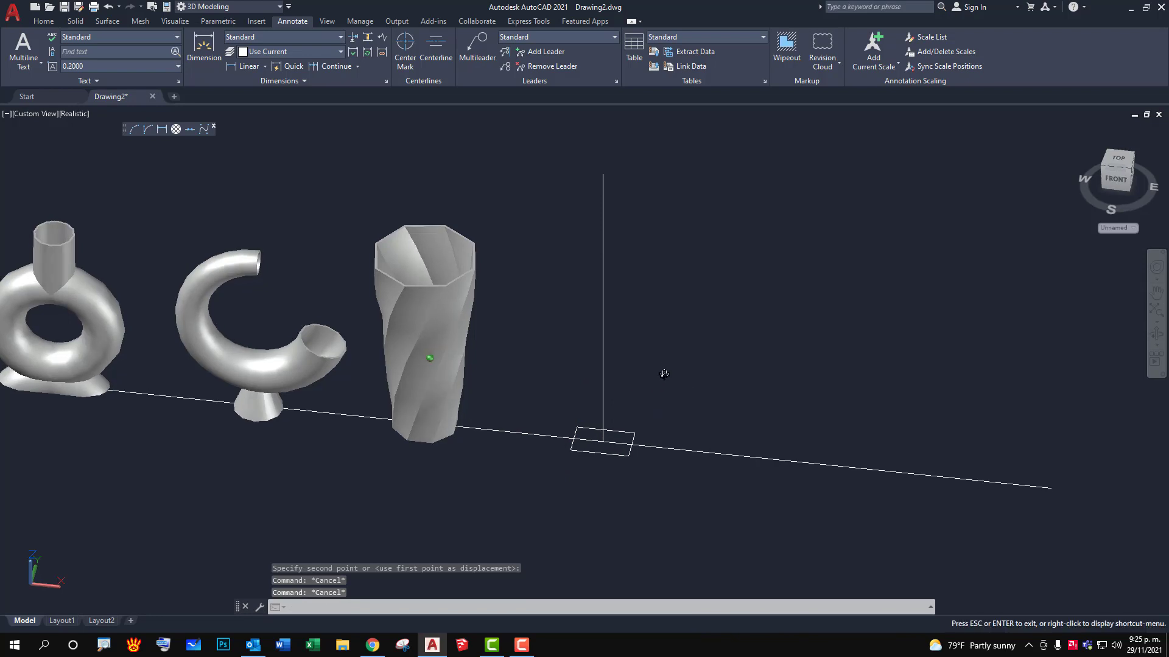
# Replace the 0.80 vertical line with a 0.50 line rising from the rectangle's centre.
pyautogui.moveTo(658, 388)
pyautogui.keyDown('shift'); pyautogui.mouseDown(button='middle')
pyautogui.moveTo(681, 311)
pyautogui.moveTo(618, 347)
pyautogui.mouseUp(button='middle'); pyautogui.keyUp('shift')
pyautogui.click(599, 372)
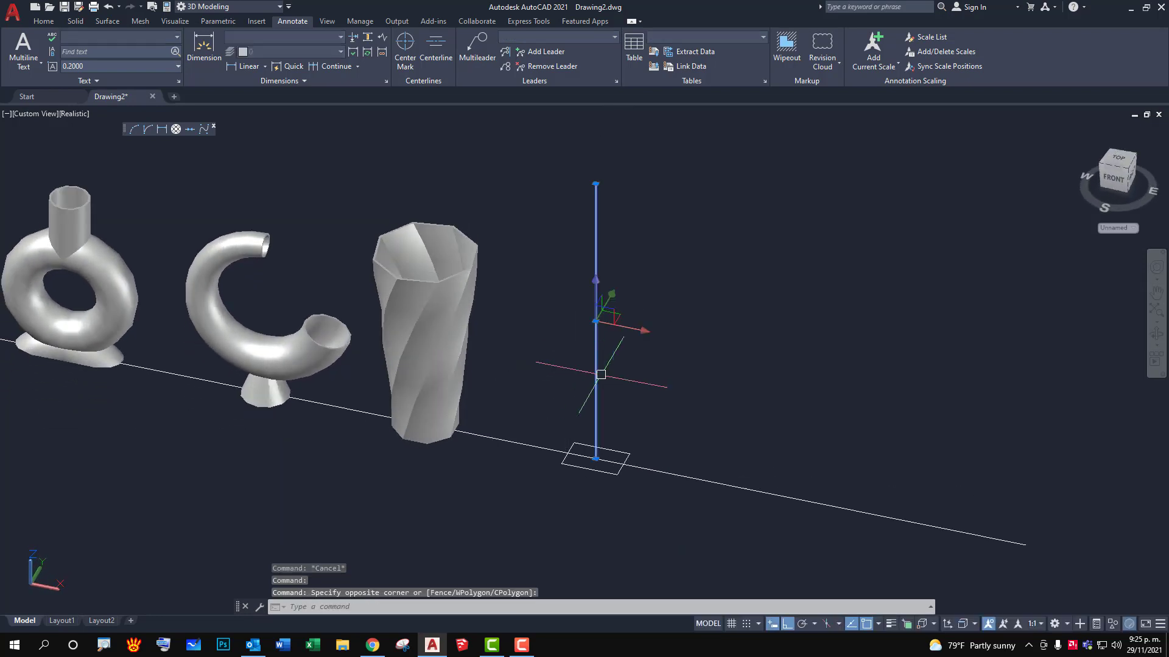
pyautogui.press('Delete')
pyautogui.write('l')
pyautogui.press('Return')
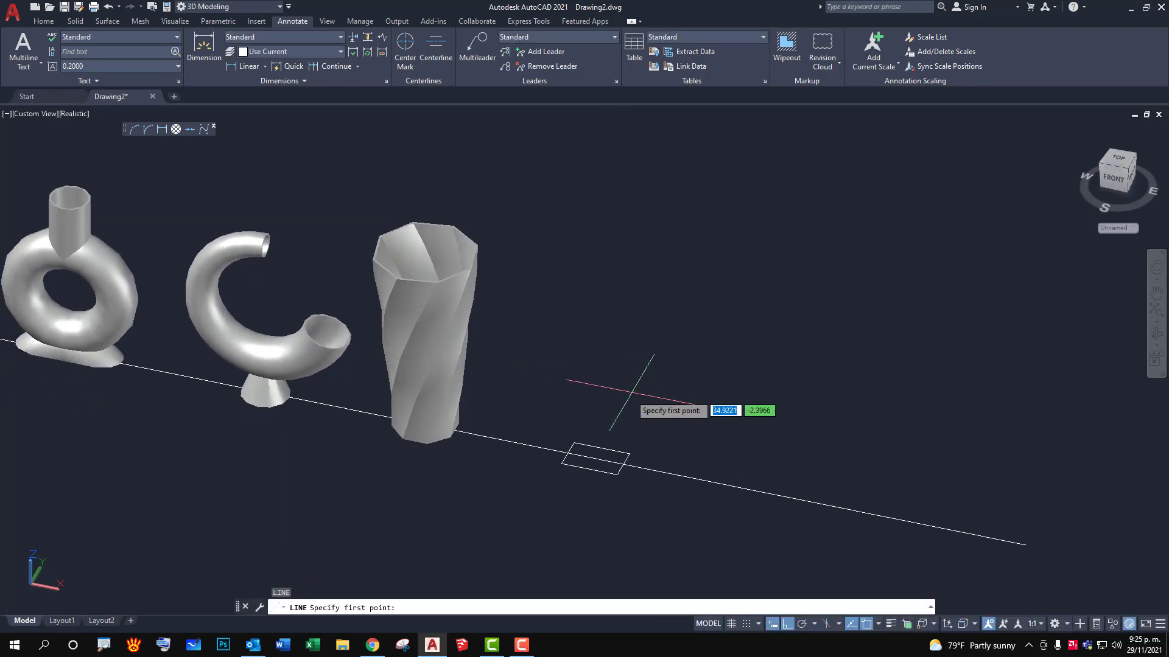
pyautogui.click(596, 458)
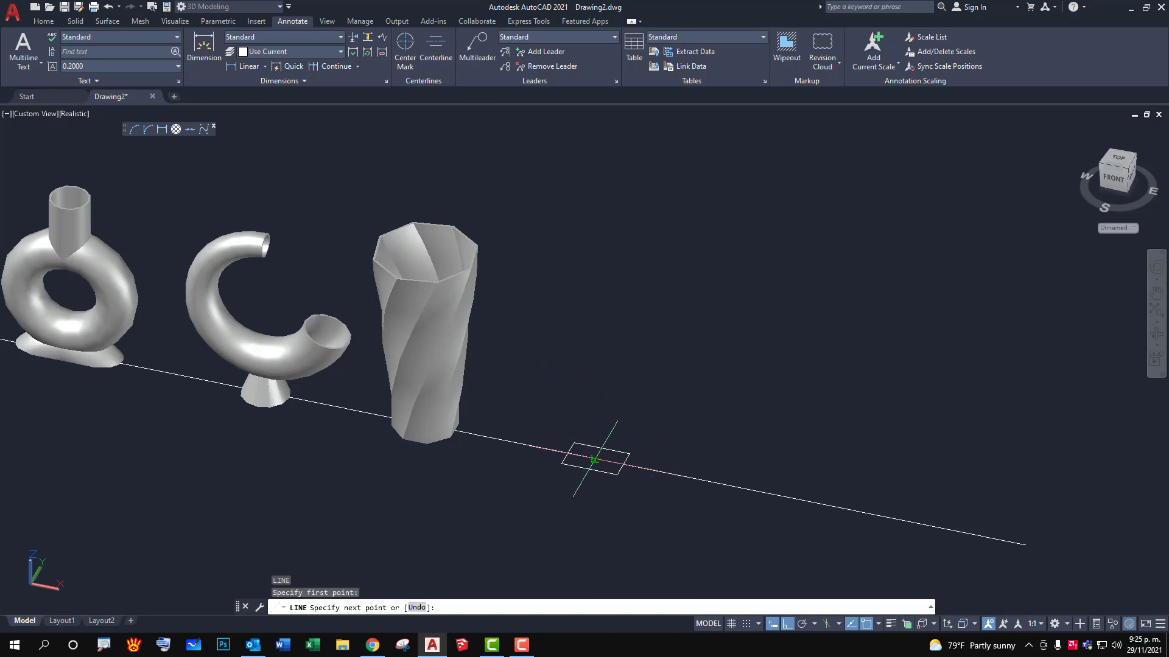
pyautogui.write('0.50')
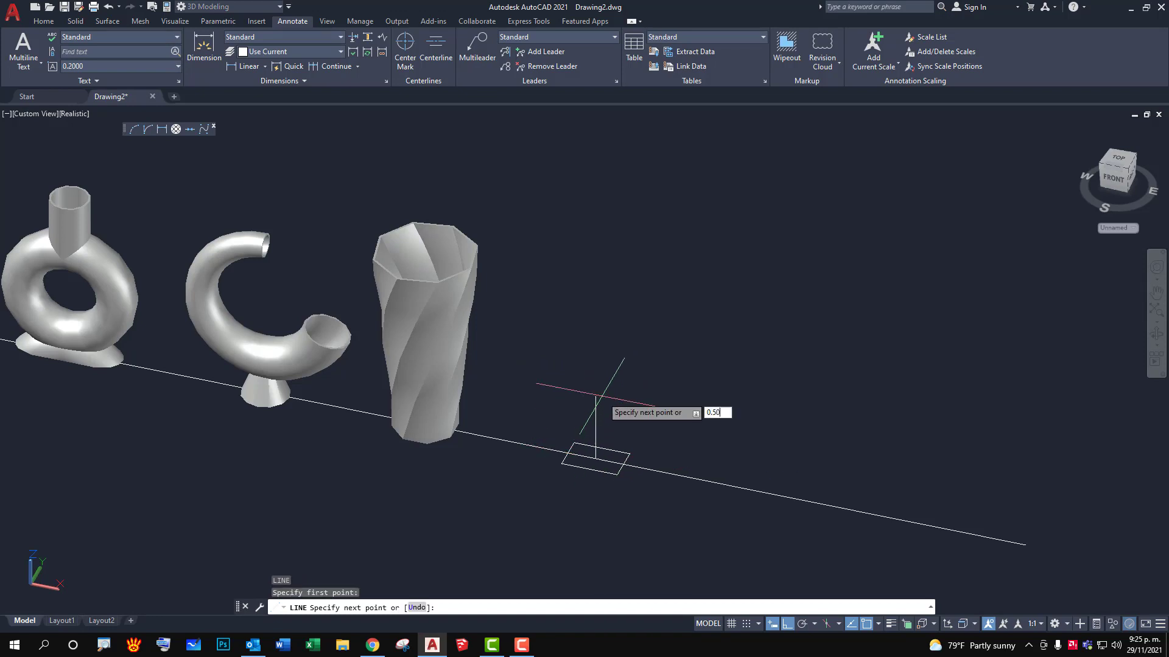
pyautogui.press('Return')
pyautogui.press('Escape')
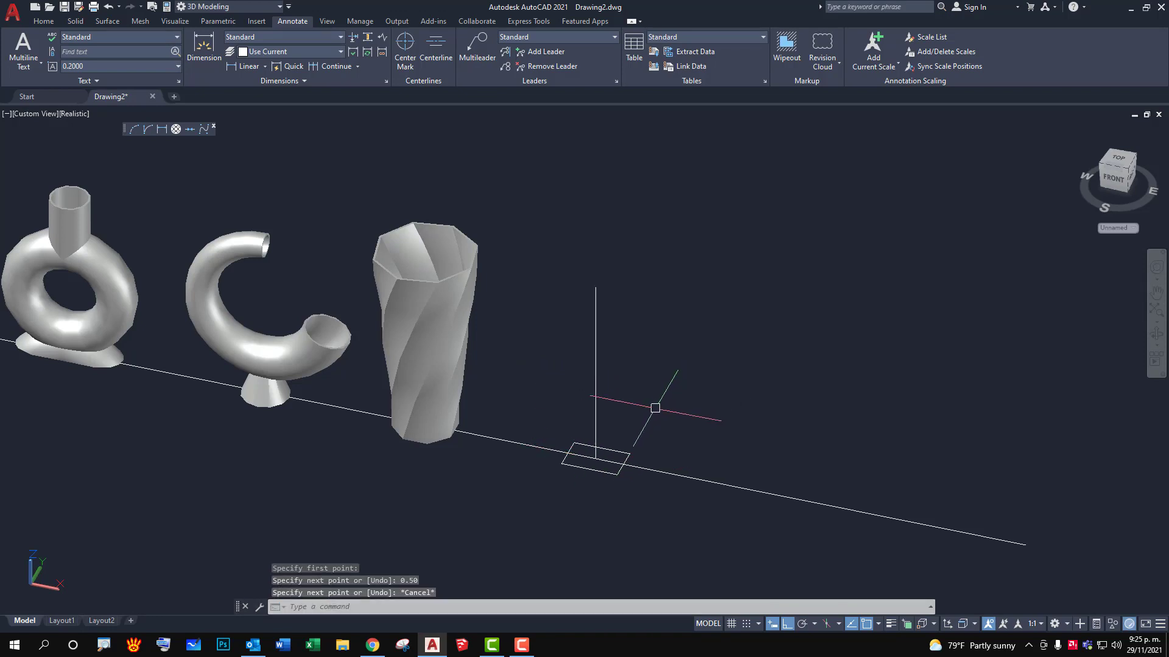
pyautogui.moveTo(655, 408)
pyautogui.keyDown('shift'); pyautogui.mouseDown(button='middle')
pyautogui.moveTo(673, 396)
pyautogui.moveTo(638, 424)
pyautogui.mouseUp(button='middle'); pyautogui.keyUp('shift')
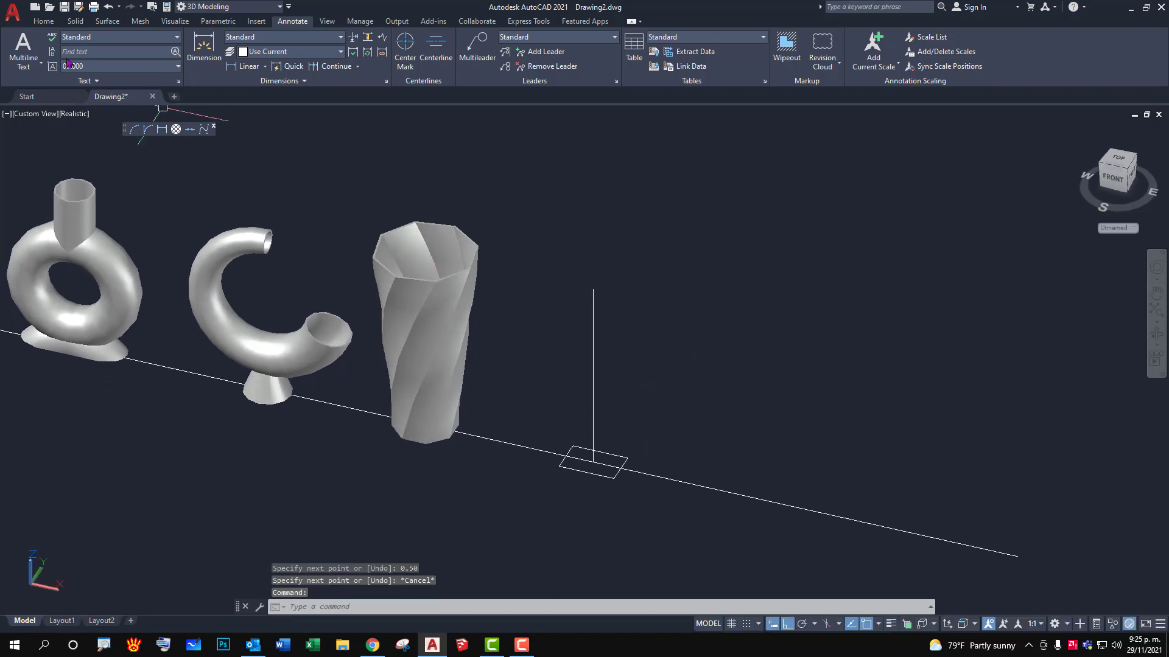
pyautogui.click(43, 20)
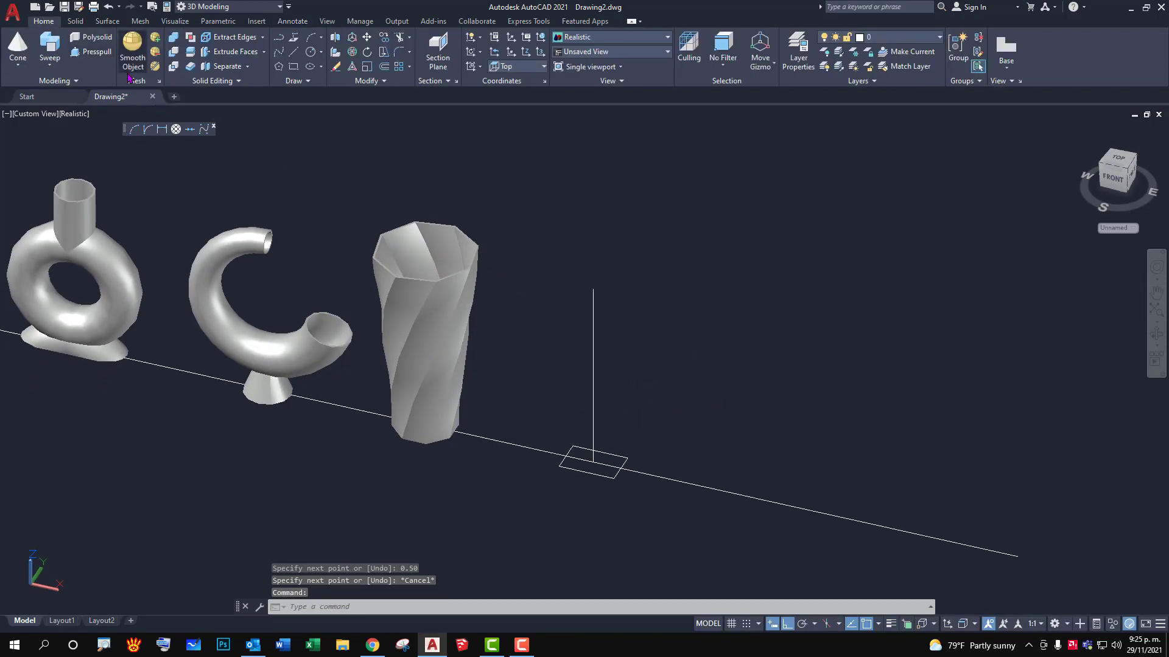
pyautogui.click(49, 61)
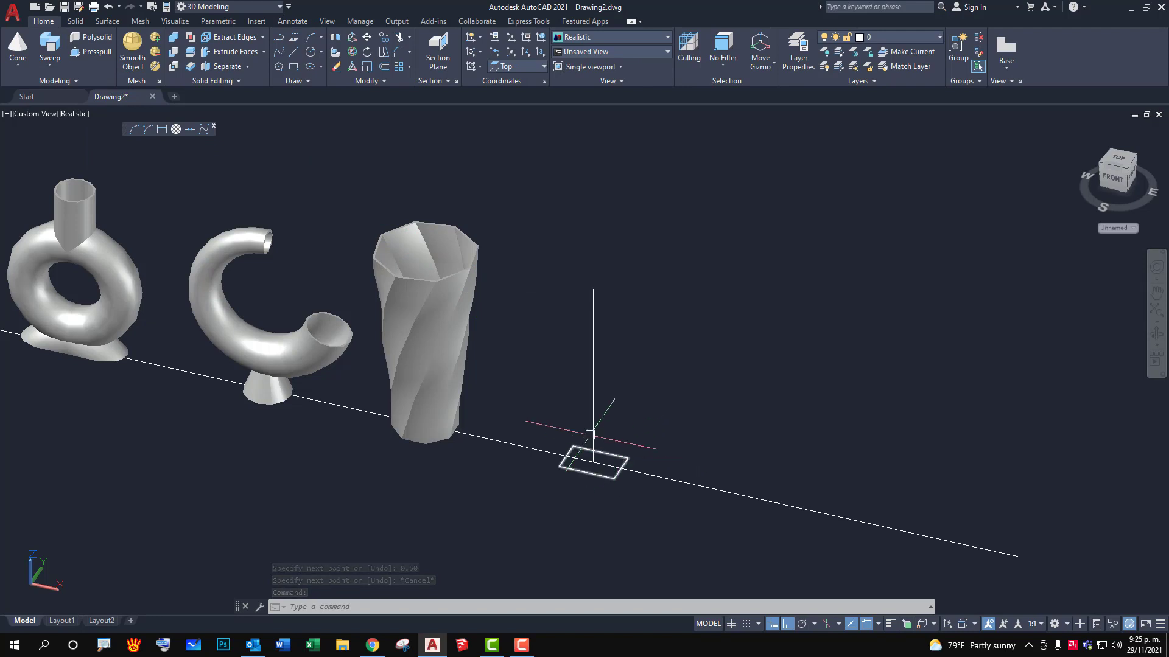
pyautogui.click(54, 56)
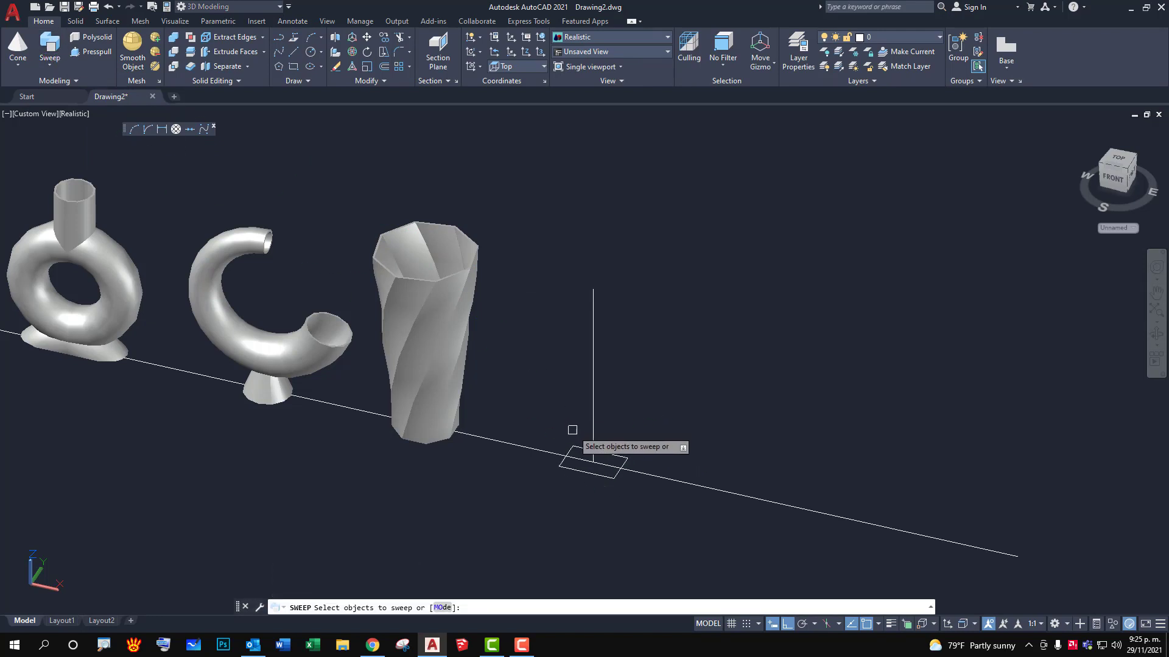
pyautogui.click(614, 456)
pyautogui.press('Return')
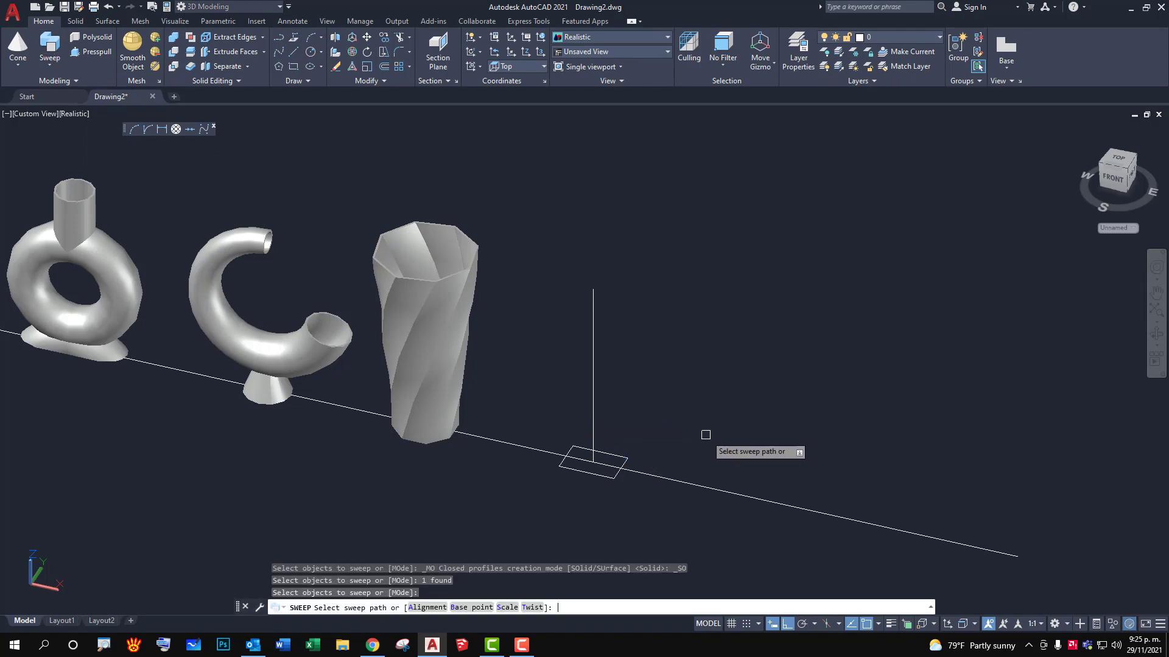
pyautogui.click(533, 607)
pyautogui.write('60')
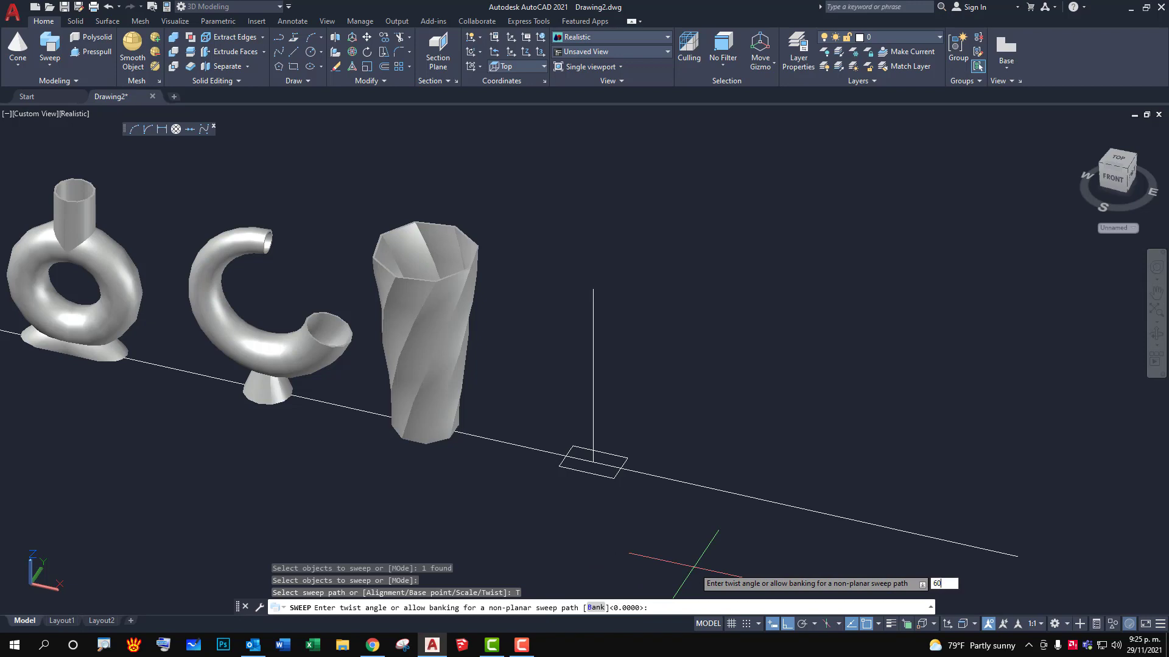
pyautogui.press('Return')
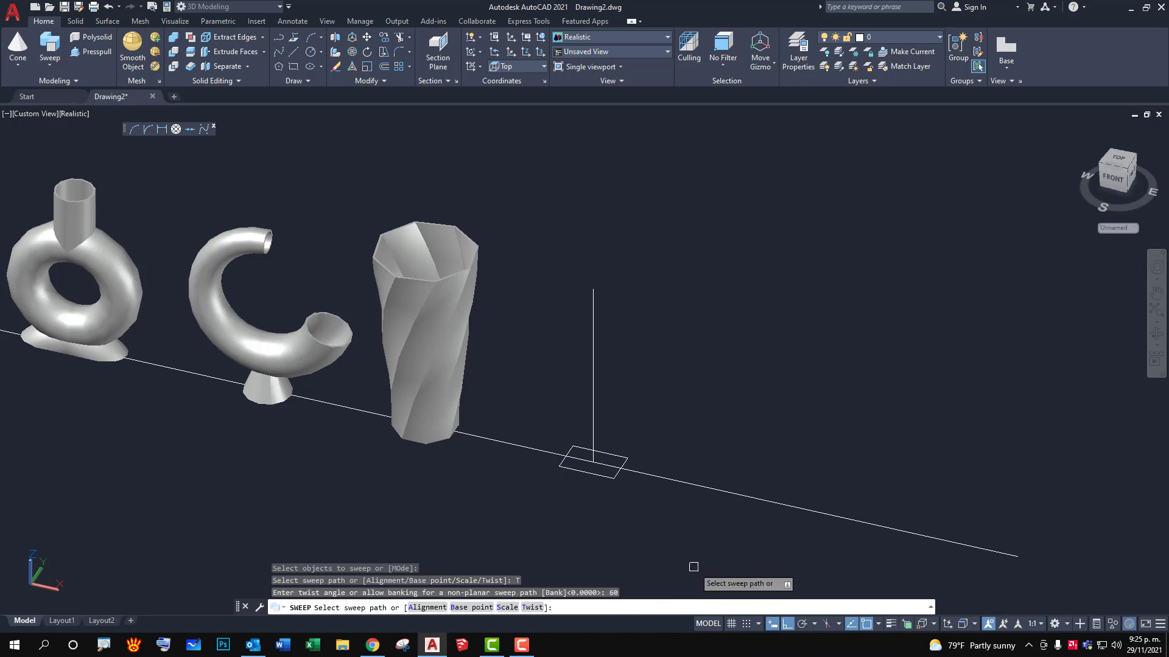
pyautogui.click(507, 608)
pyautogui.write('1.6')
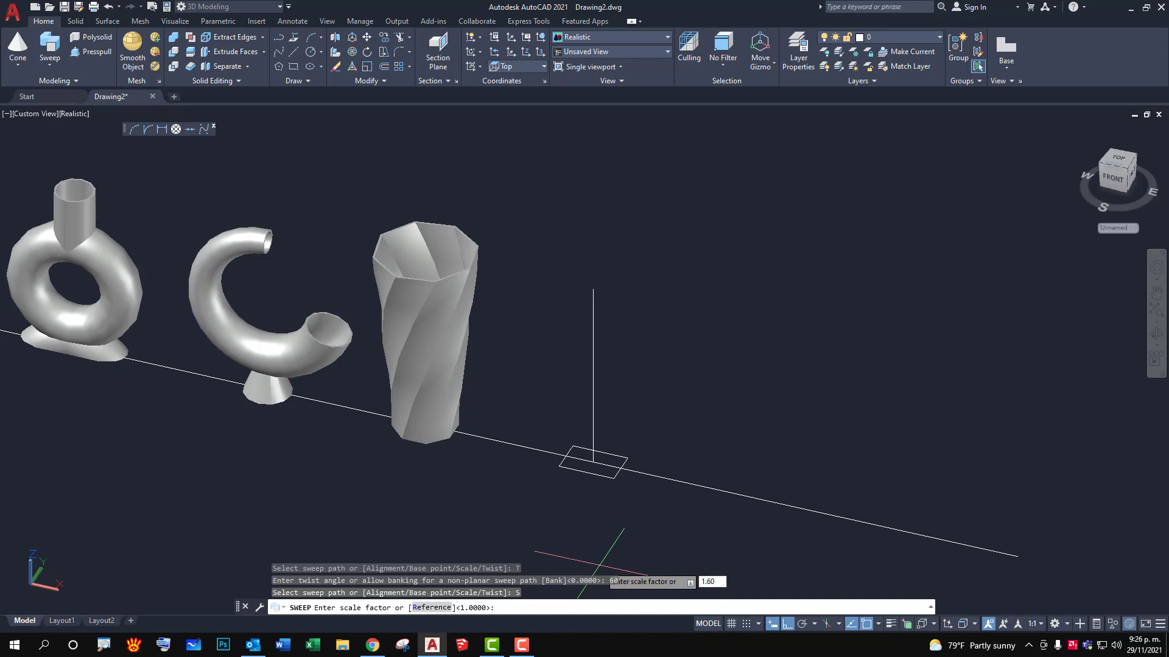
pyautogui.press('Return')
pyautogui.click(618, 454)
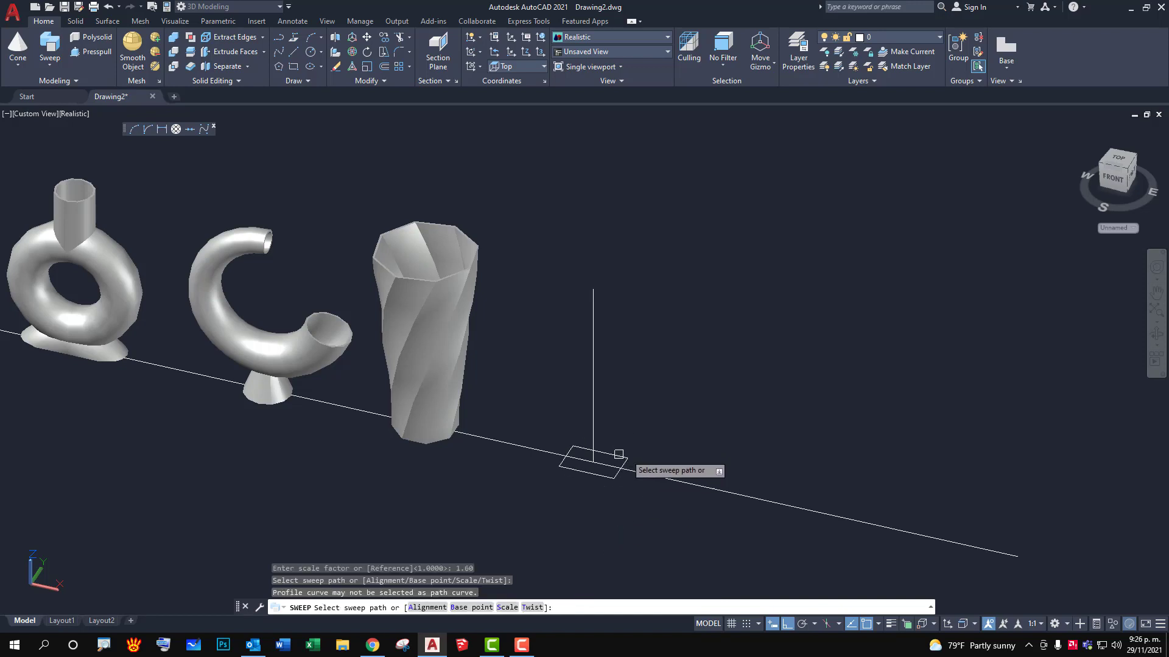
pyautogui.click(594, 420)
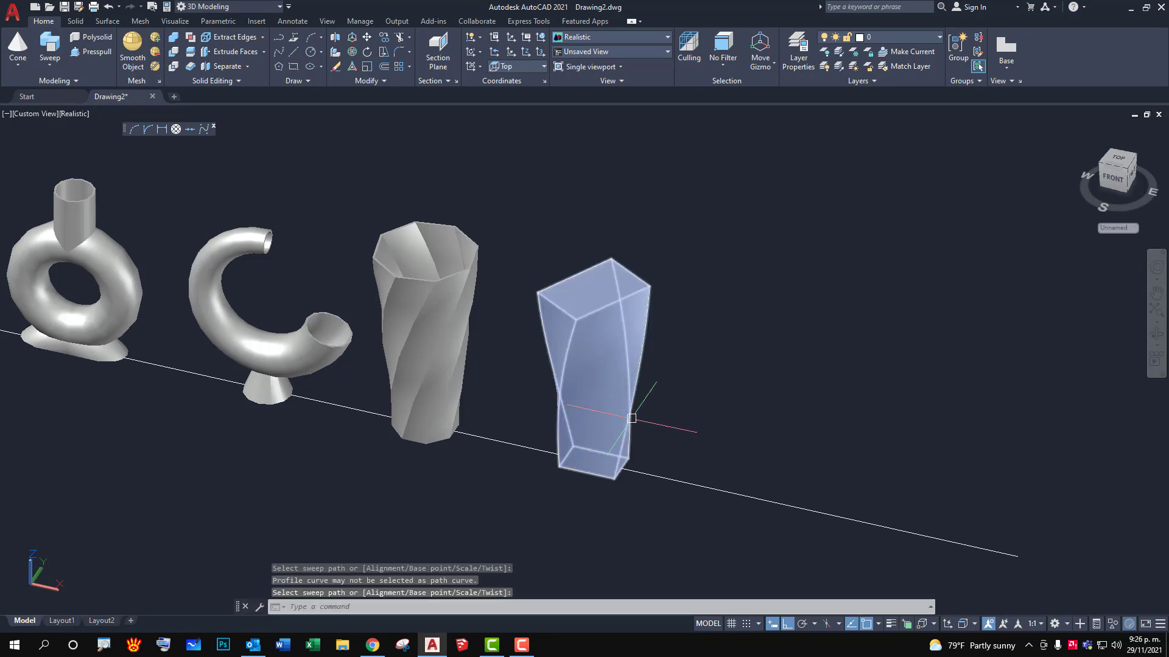
pyautogui.moveTo(661, 418)
pyautogui.keyDown('shift'); pyautogui.mouseDown(button='middle')
pyautogui.moveTo(653, 360)
pyautogui.moveTo(692, 412)
pyautogui.moveTo(709, 400)
pyautogui.mouseUp(button='middle'); pyautogui.keyUp('shift')
pyautogui.press('Escape')
pyautogui.press('Escape')
pyautogui.press('Return')
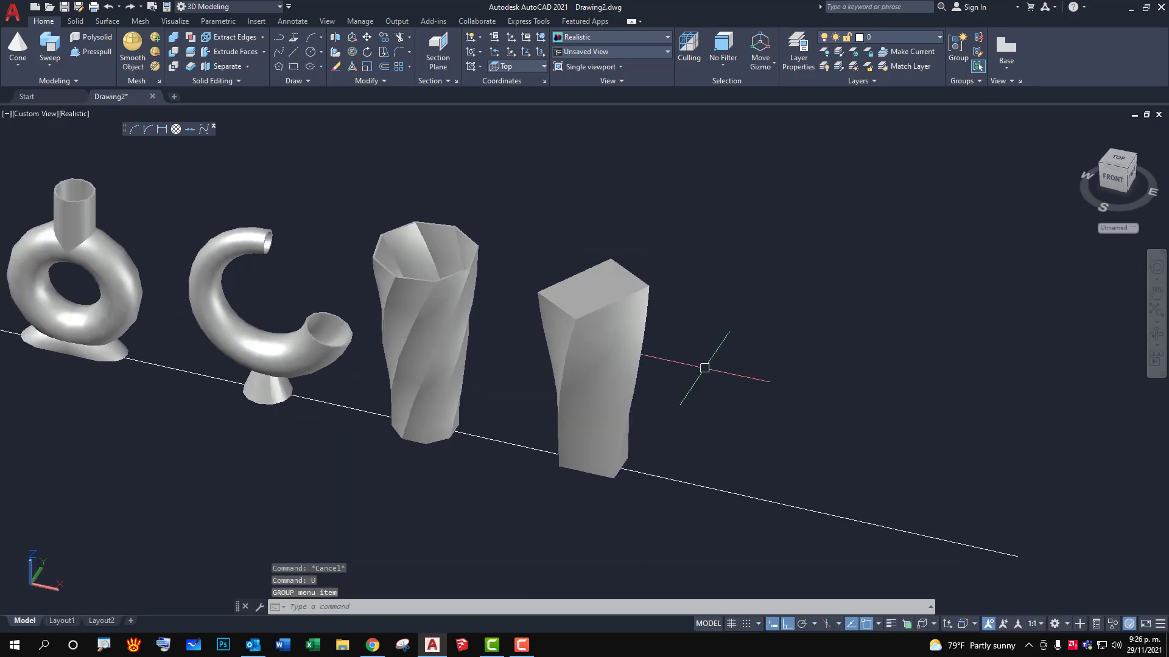
# Sweep the square profile along the vertical line with 100° twist and 1.60 scale.
pyautogui.click(50, 48)
pyautogui.click(613, 451)
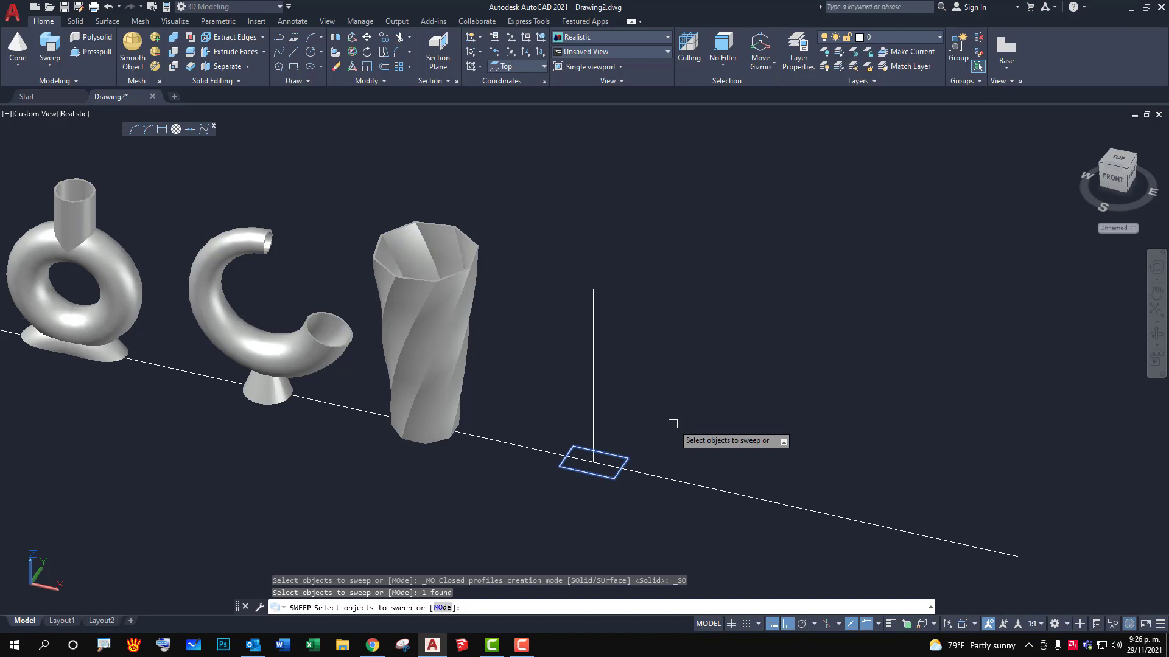
pyautogui.press('Return')
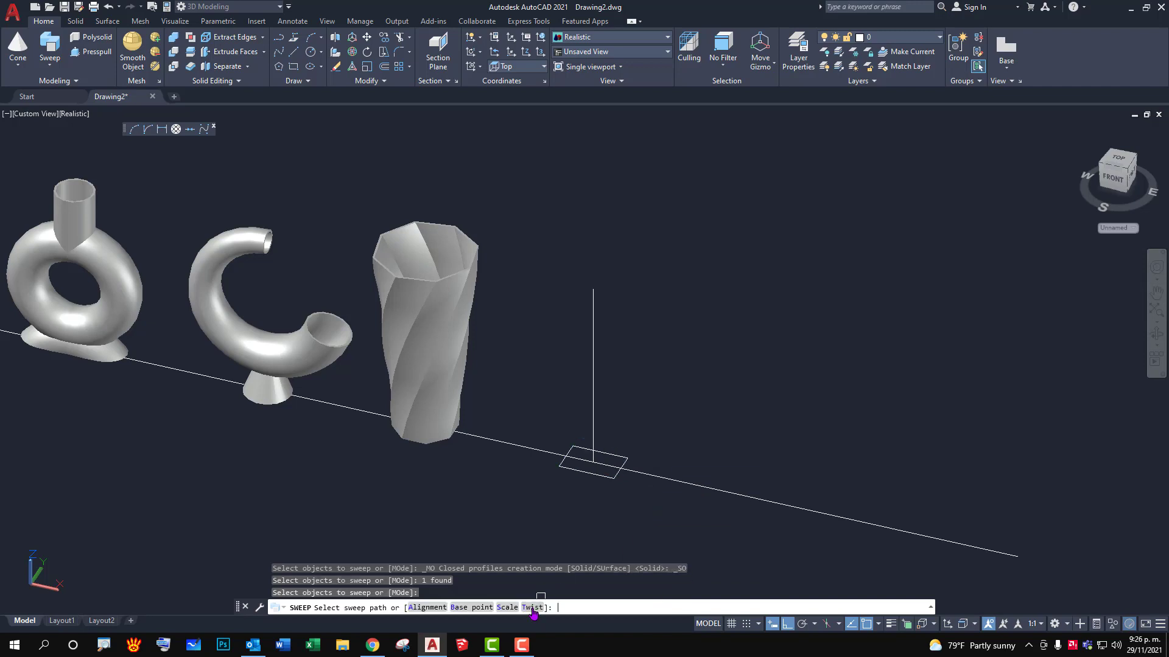
pyautogui.click(532, 608)
pyautogui.write('100')
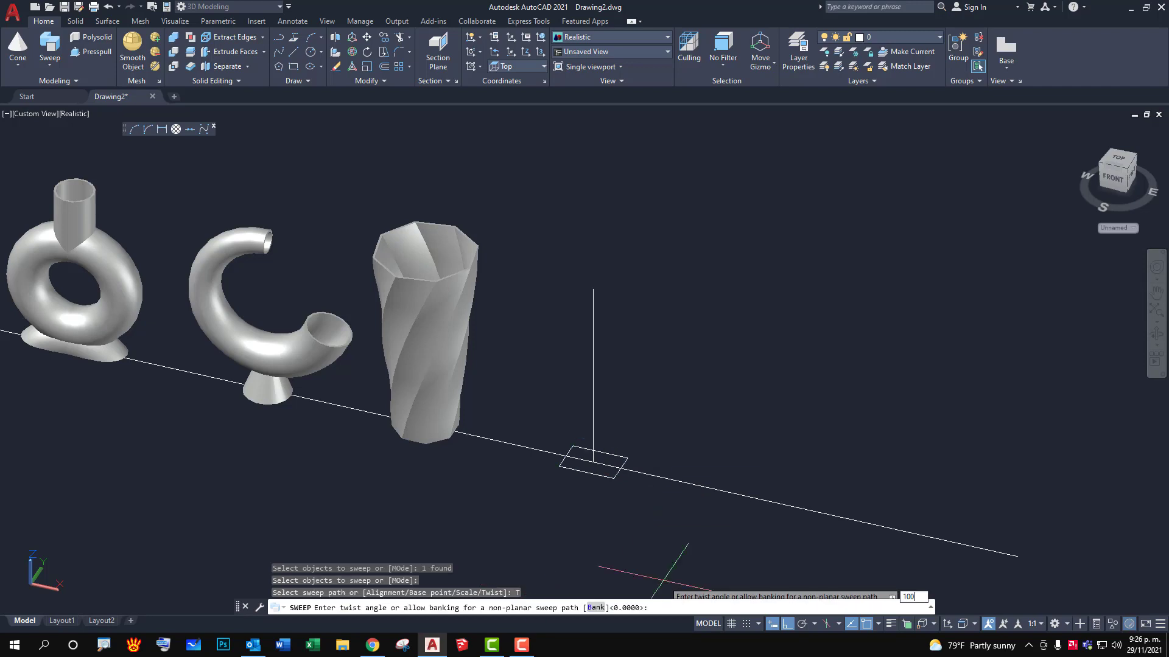
pyautogui.press('Return')
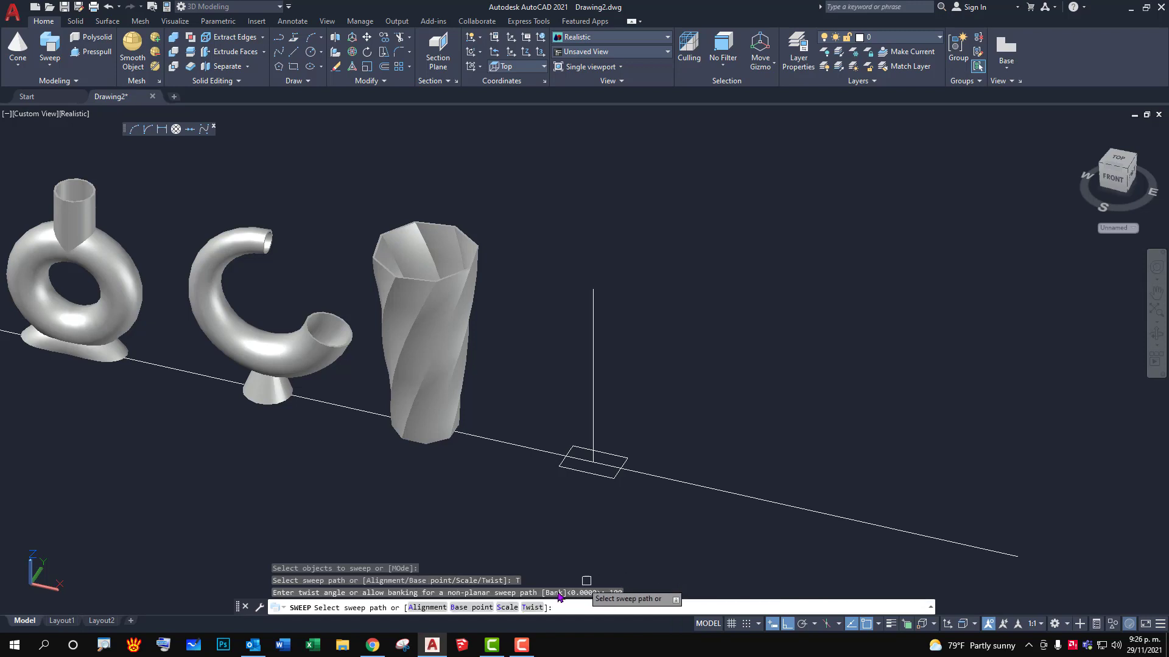
pyautogui.write('s')
pyautogui.press('Return')
pyautogui.write('1.6')
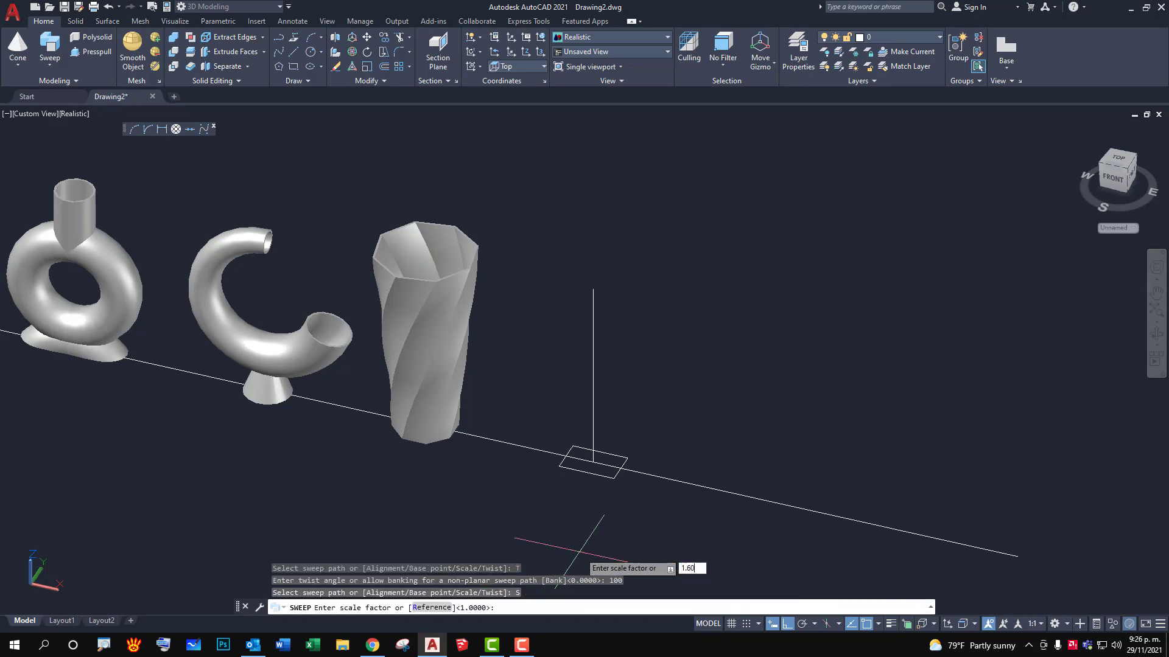
pyautogui.press('Return')
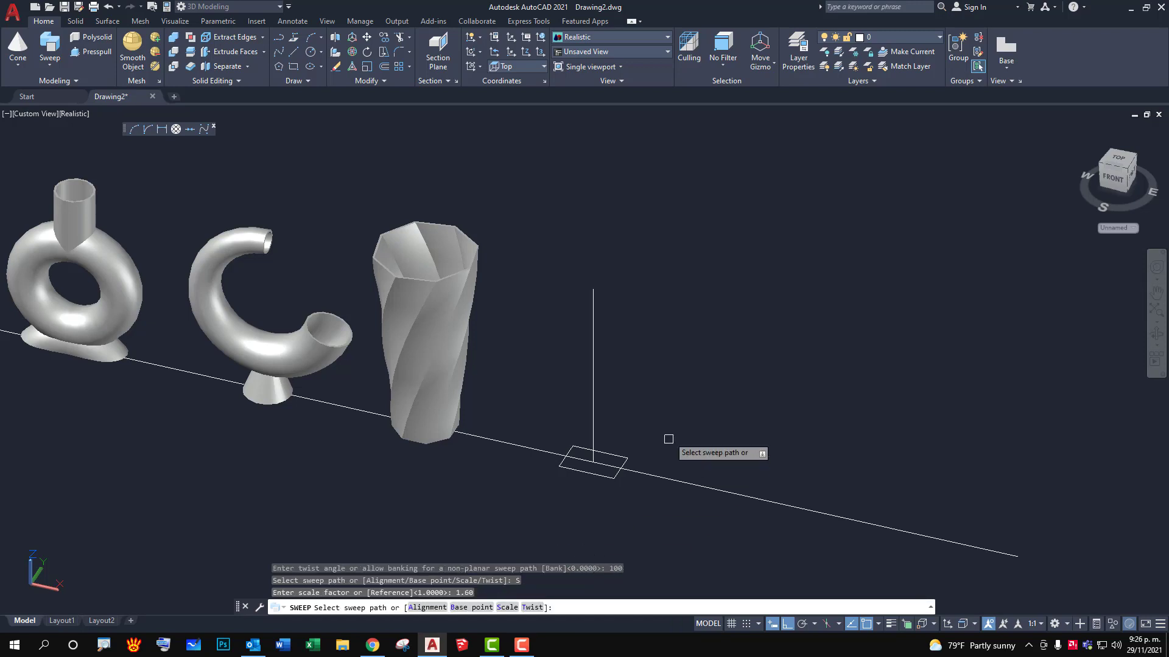
pyautogui.click(593, 389)
pyautogui.moveTo(668, 378)
pyautogui.keyDown('shift'); pyautogui.mouseDown(button='middle')
pyautogui.moveTo(665, 293)
pyautogui.moveTo(608, 313)
pyautogui.moveTo(686, 469)
pyautogui.moveTo(755, 414)
pyautogui.moveTo(694, 368)
pyautogui.moveTo(670, 430)
pyautogui.moveTo(561, 326)
pyautogui.moveTo(668, 316)
pyautogui.moveTo(652, 386)
pyautogui.moveTo(627, 340)
pyautogui.moveTo(625, 189)
pyautogui.mouseUp(button='middle'); pyautogui.keyUp('shift')
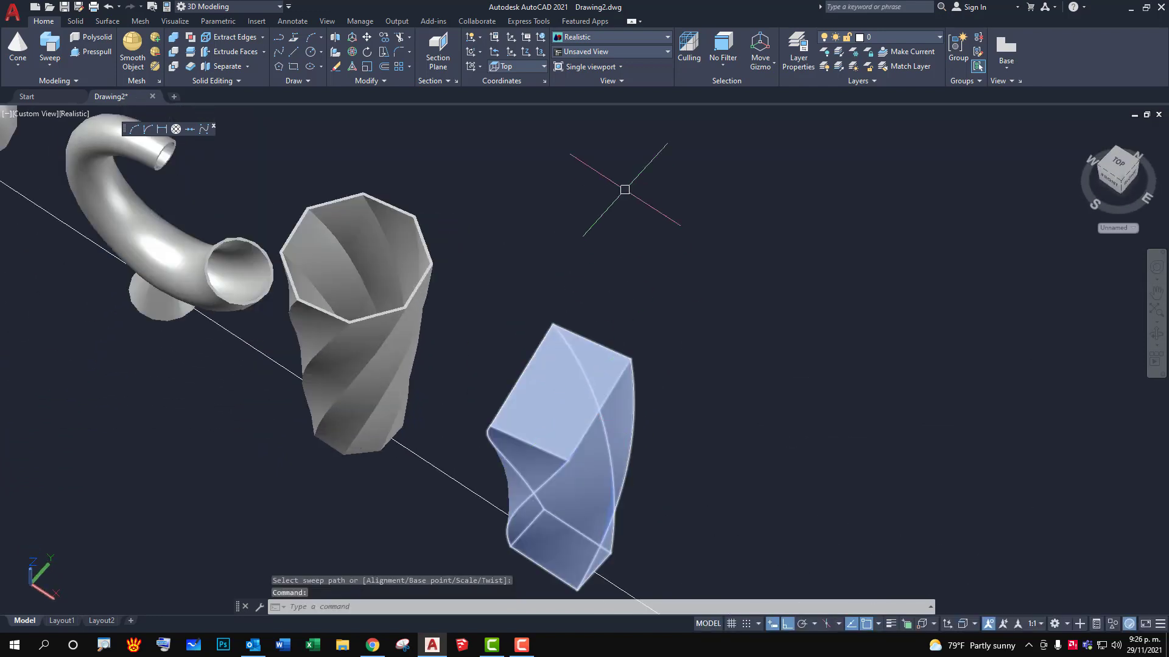
# Shell the twisted square column, removing its top face to form an open mouth.
pyautogui.click(76, 21)
pyautogui.click(525, 48)
pyautogui.click(566, 370)
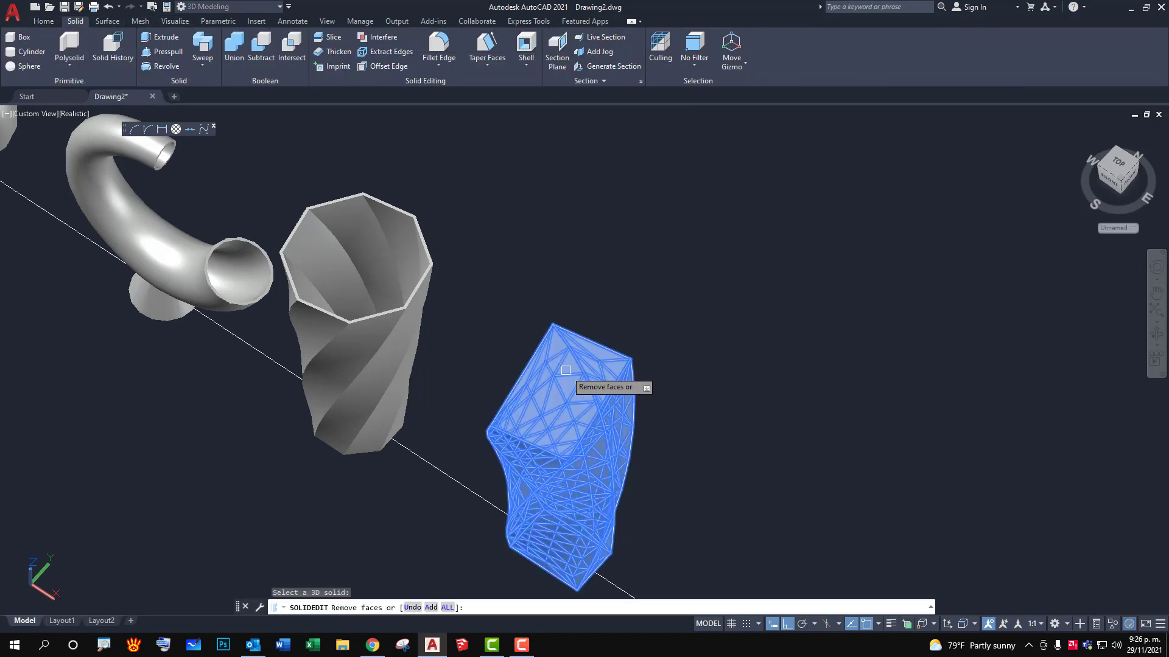
pyautogui.click(572, 368)
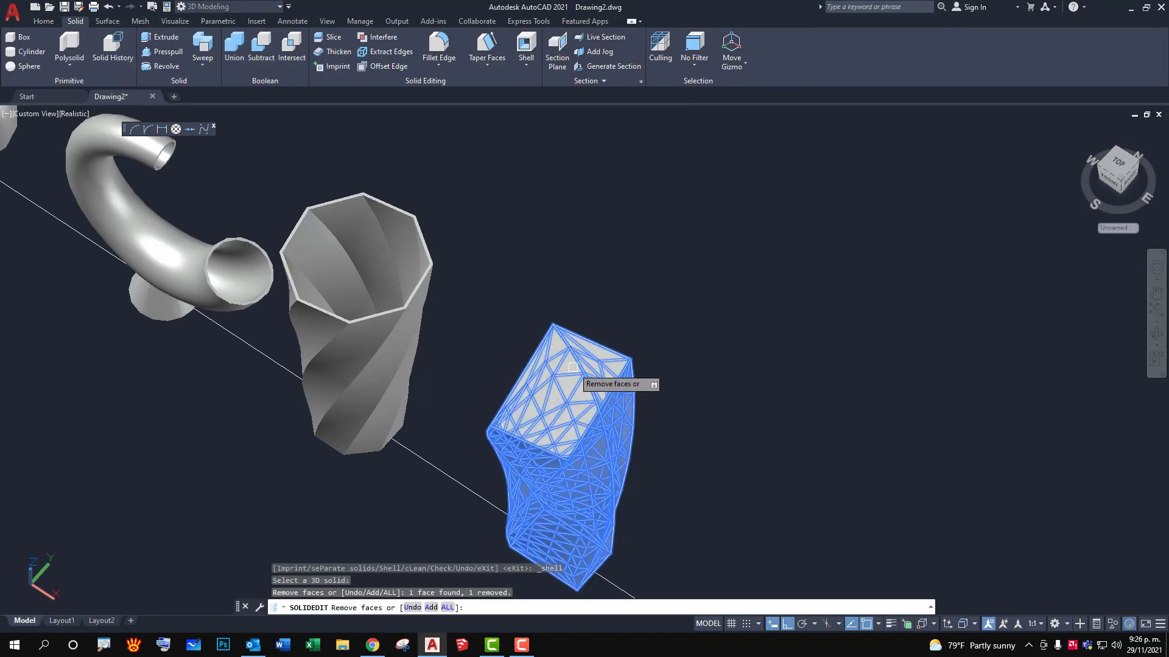
pyautogui.press('Return')
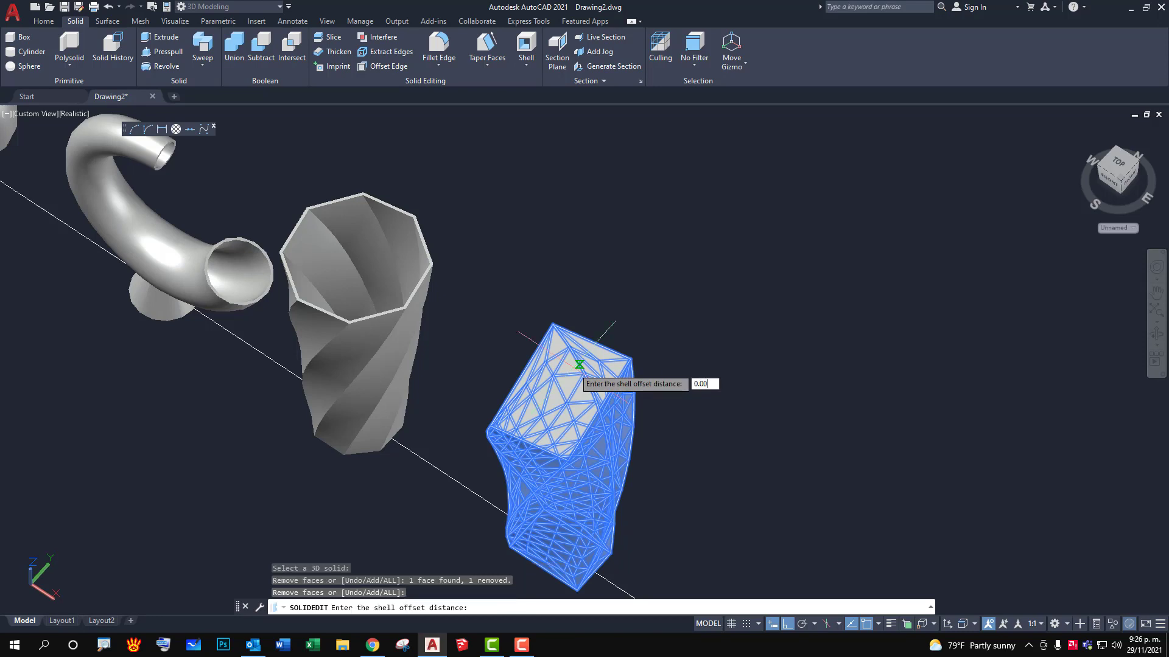
pyautogui.press('Return')
pyautogui.press('Escape')
pyautogui.press('Escape')
pyautogui.scroll(-2, 672, 383)
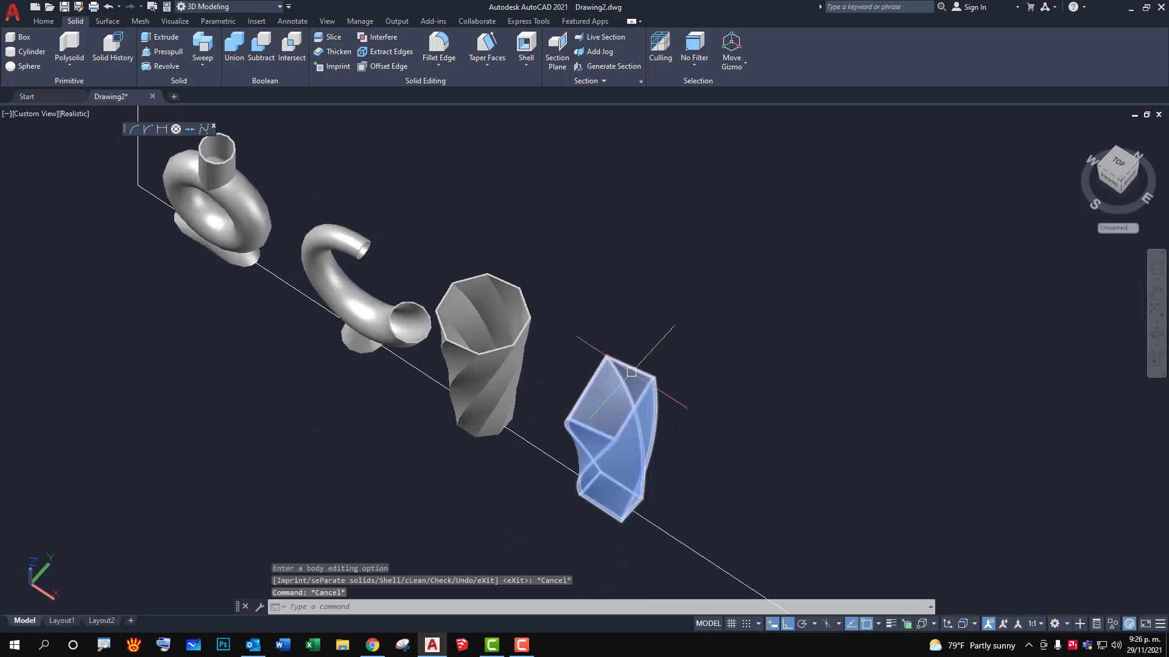
pyautogui.moveTo(631, 372)
pyautogui.keyDown('shift'); pyautogui.mouseDown(button='middle')
pyautogui.moveTo(757, 313)
pyautogui.moveTo(720, 250)
pyautogui.moveTo(689, 263)
pyautogui.moveTo(707, 330)
pyautogui.moveTo(678, 355)
pyautogui.moveTo(704, 404)
pyautogui.mouseUp(button='middle'); pyautogui.keyUp('shift')
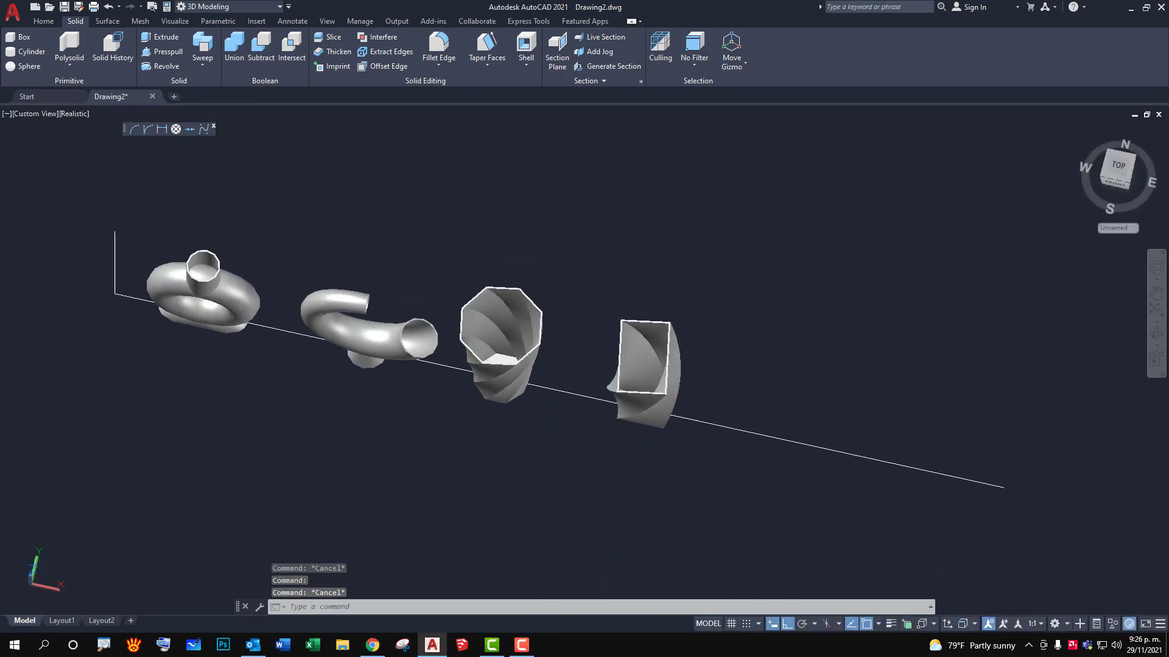
pyautogui.press('Escape')
pyautogui.press('Return')
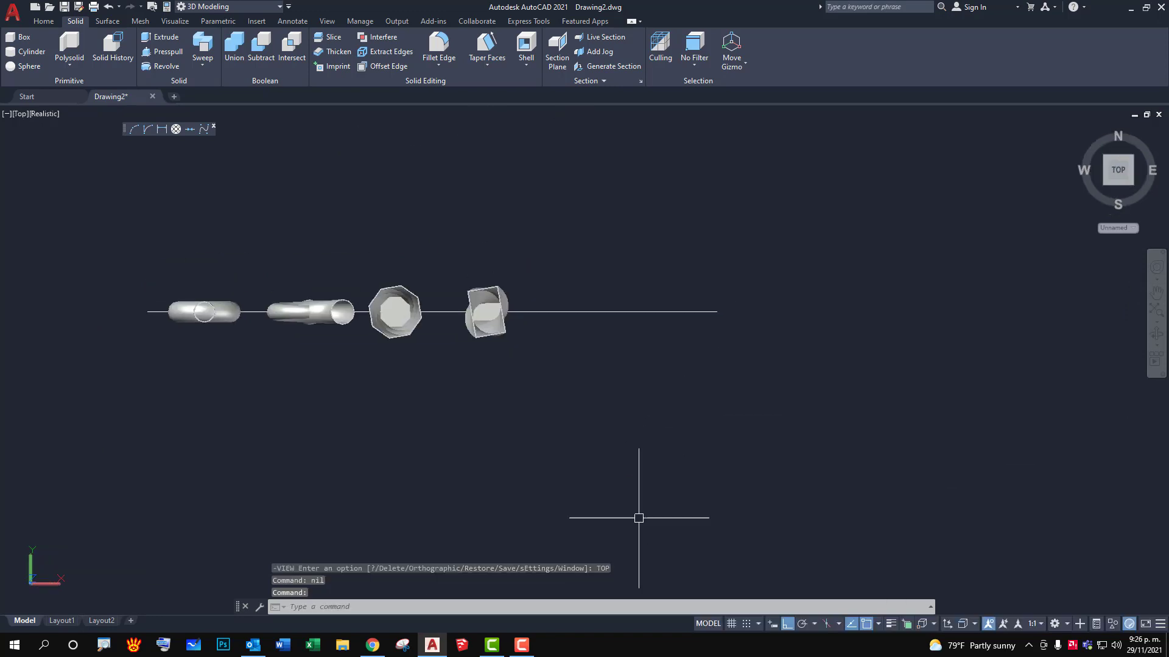
pyautogui.press('Return')
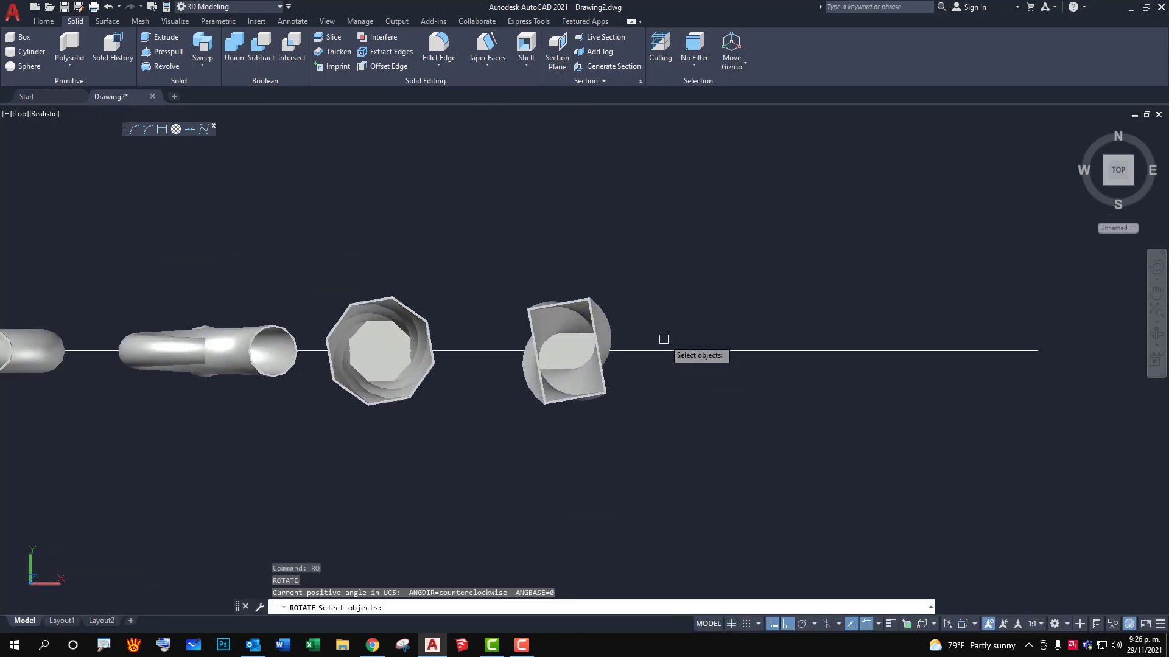
pyautogui.moveTo(662, 334); pyautogui.dragTo(548, 341)
pyautogui.press('Return')
pyautogui.click(570, 351)
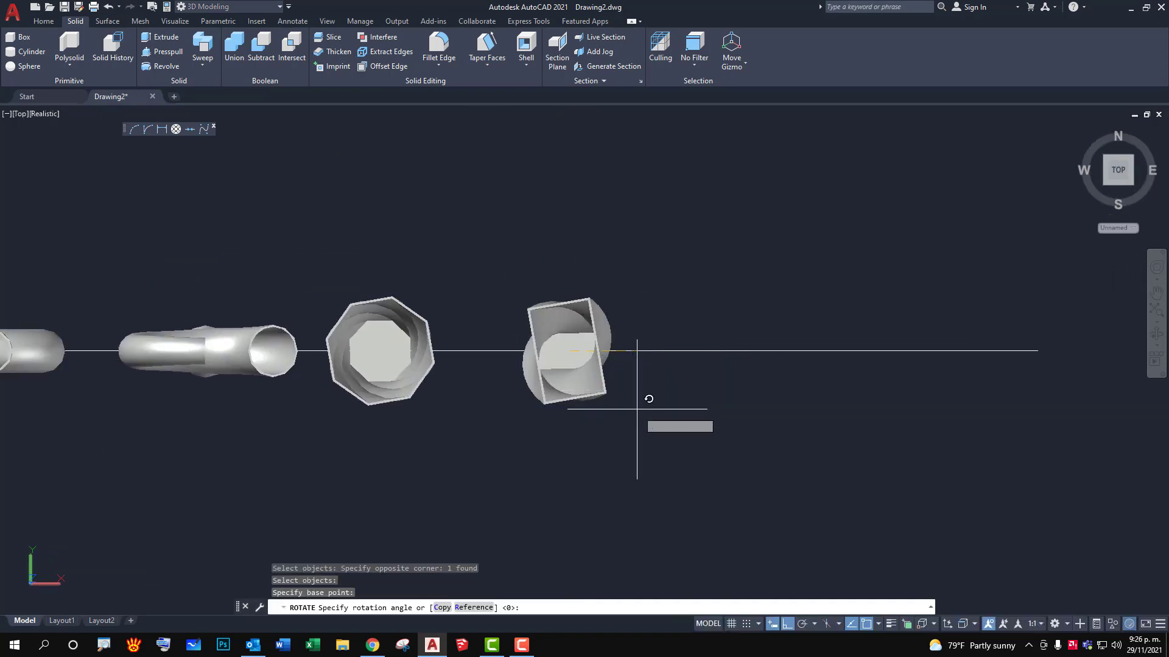
pyautogui.press('F8')
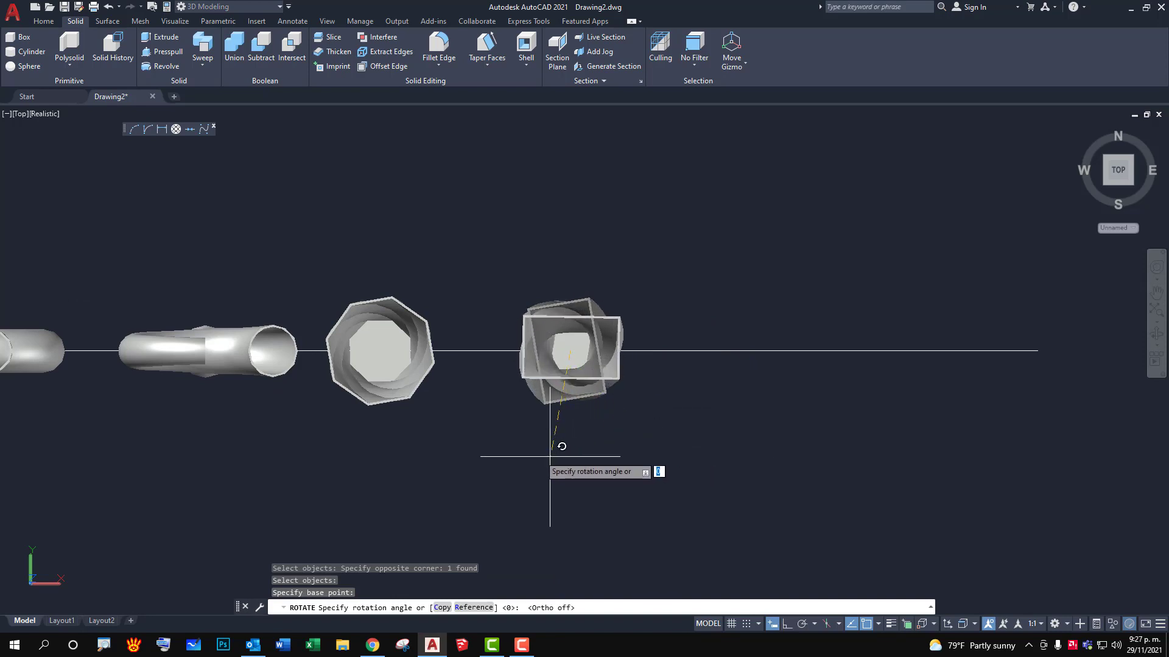
pyautogui.press('Escape')
pyautogui.press('Escape')
pyautogui.scroll(-2, 645, 425)
pyautogui.moveTo(645, 425)
pyautogui.keyDown('shift'); pyautogui.mouseDown(button='middle')
pyautogui.moveTo(673, 253)
pyautogui.moveTo(679, 280)
pyautogui.moveTo(611, 276)
pyautogui.moveTo(642, 342)
pyautogui.mouseUp(button='middle'); pyautogui.keyUp('shift')
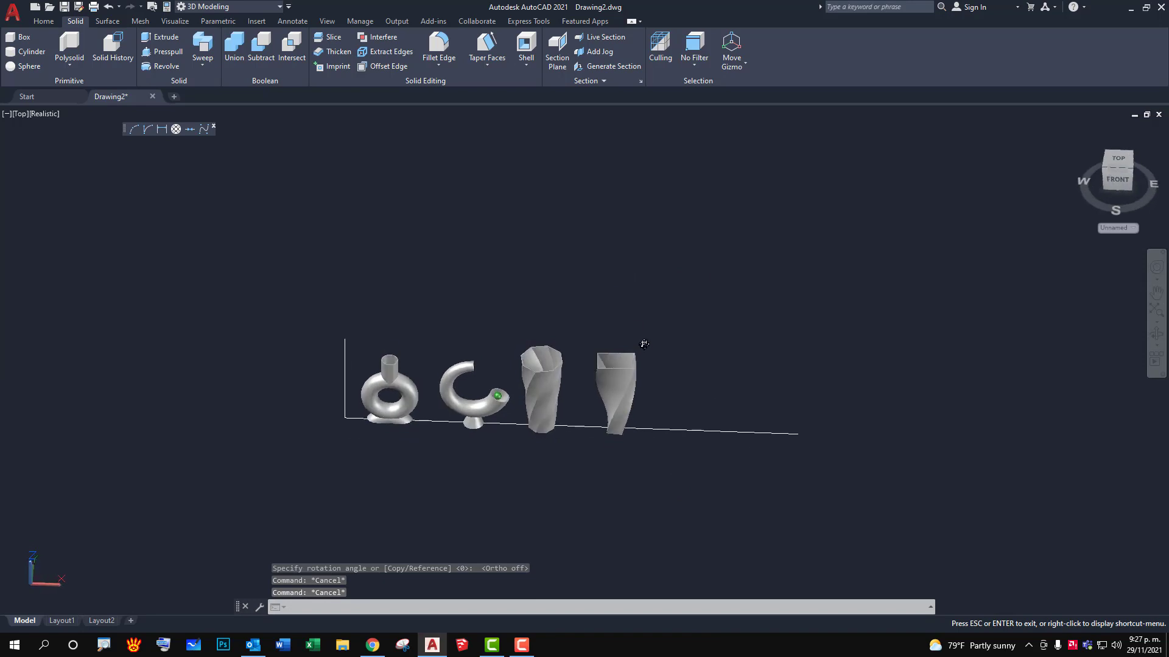
pyautogui.scroll(2, 652, 409)
pyautogui.moveTo(652, 410)
pyautogui.keyDown('shift'); pyautogui.mouseDown(button='middle')
pyautogui.moveTo(763, 338)
pyautogui.moveTo(611, 308)
pyautogui.moveTo(546, 311)
pyautogui.moveTo(646, 354)
pyautogui.moveTo(704, 323)
pyautogui.moveTo(666, 374)
pyautogui.mouseUp(button='middle'); pyautogui.keyUp('shift')
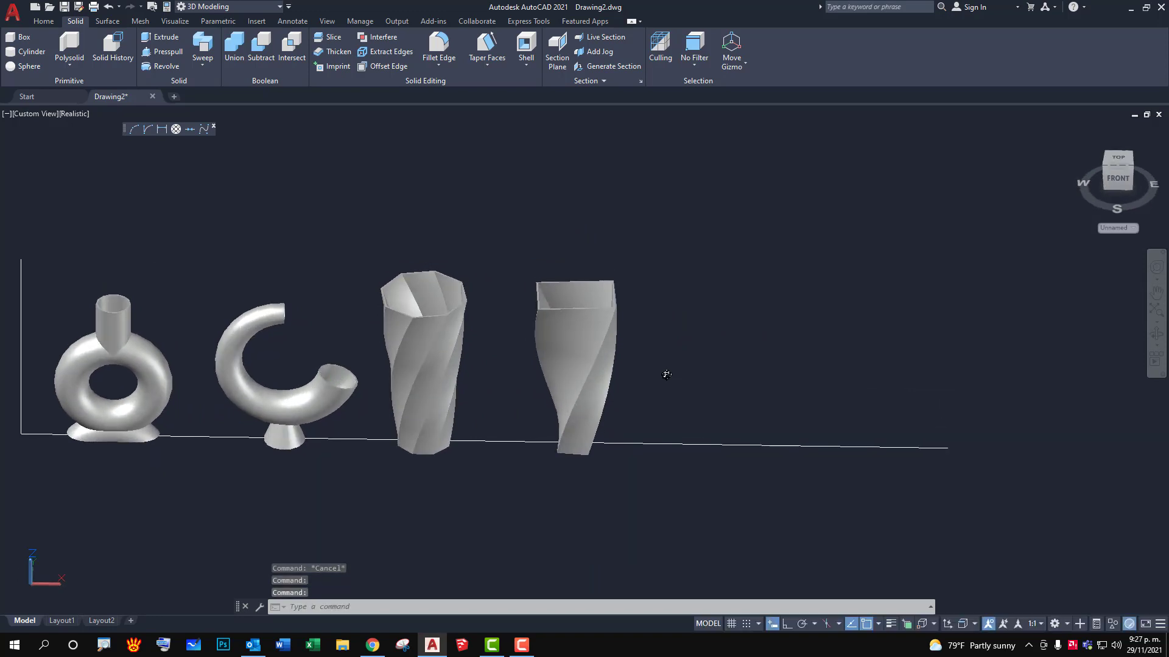
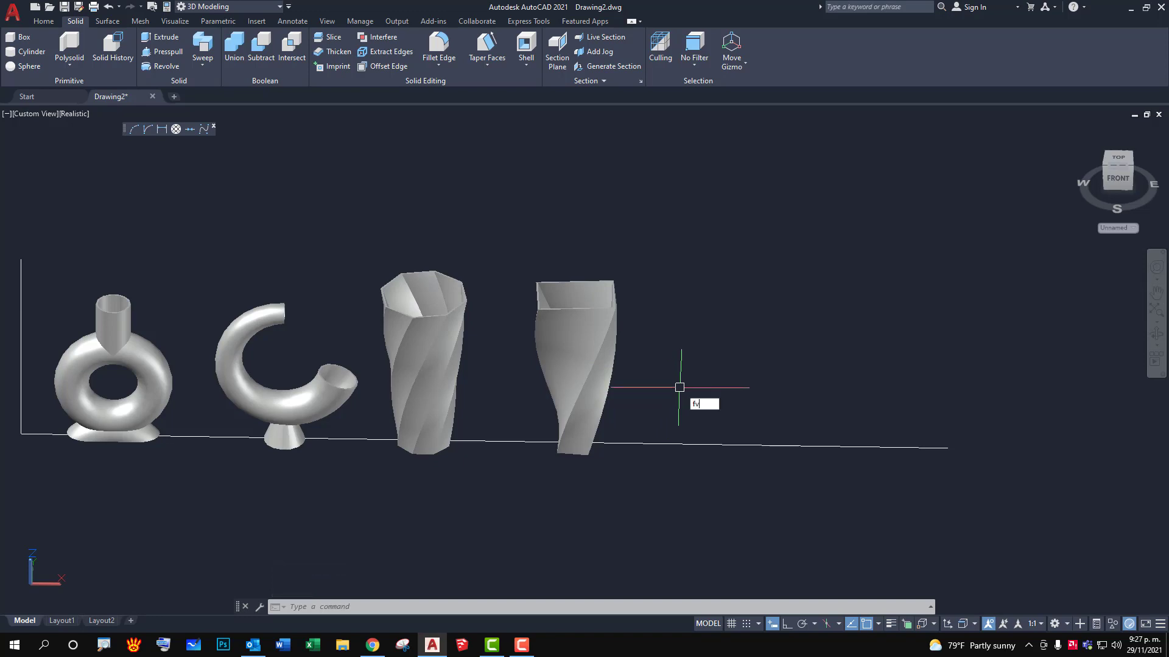
# In Front view, try a 0.06-radius sphere on the baseline, undo it, and abandon a cylinder.
pyautogui.press('Return')
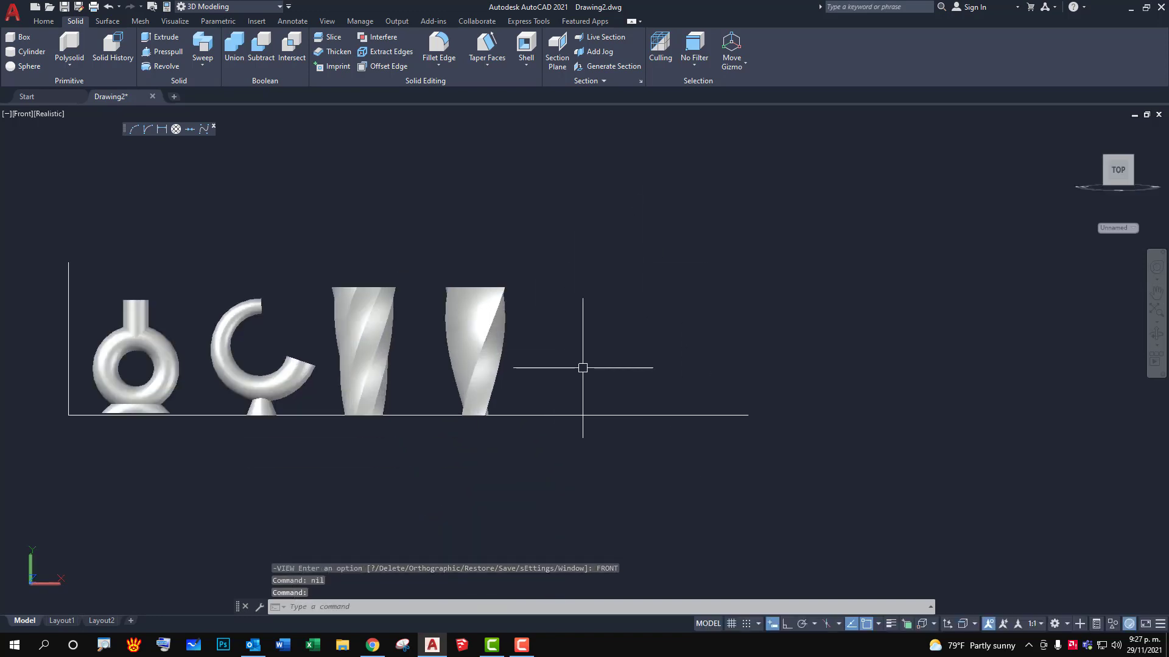
pyautogui.click(27, 67)
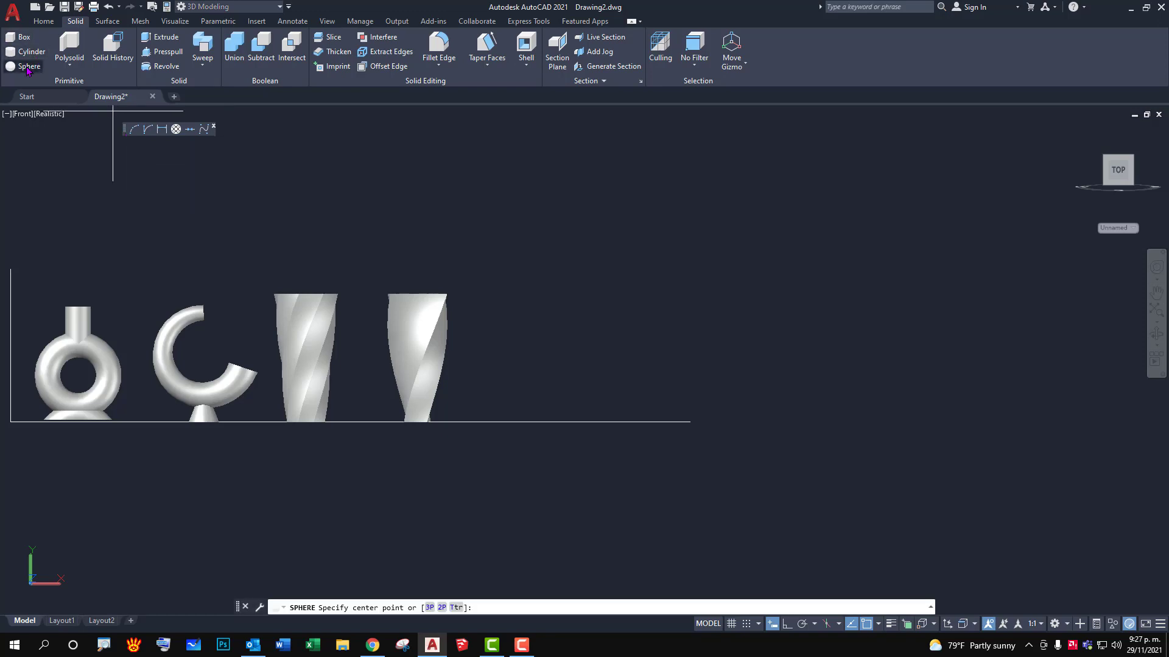
pyautogui.click(513, 422)
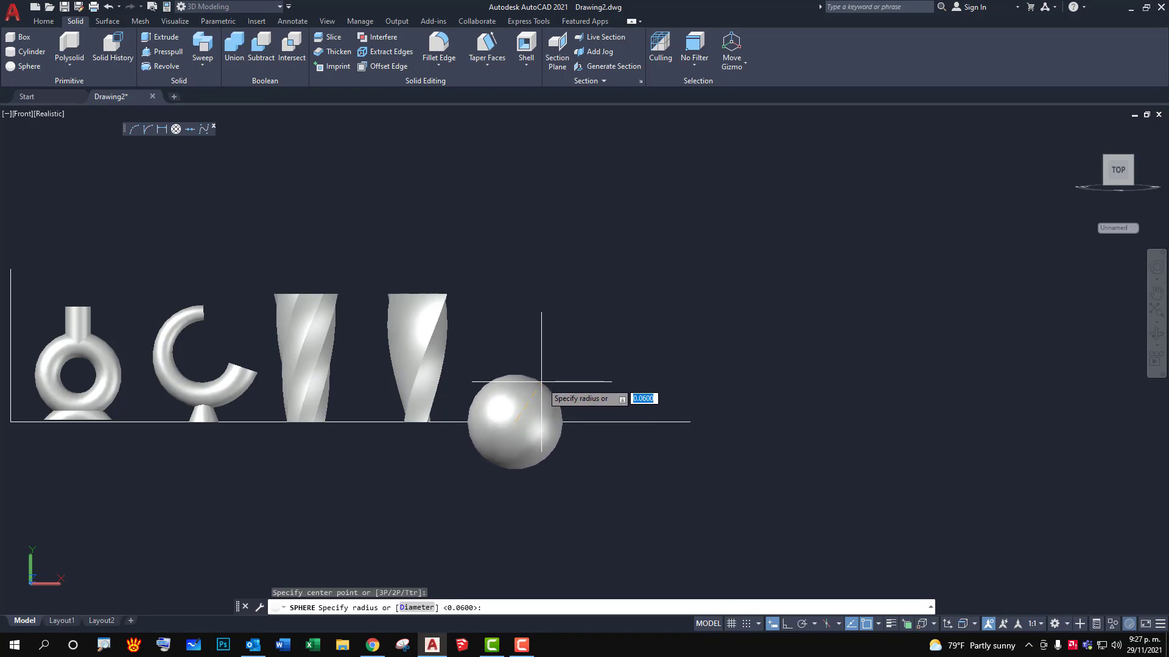
pyautogui.write('0.06')
pyautogui.press('Return')
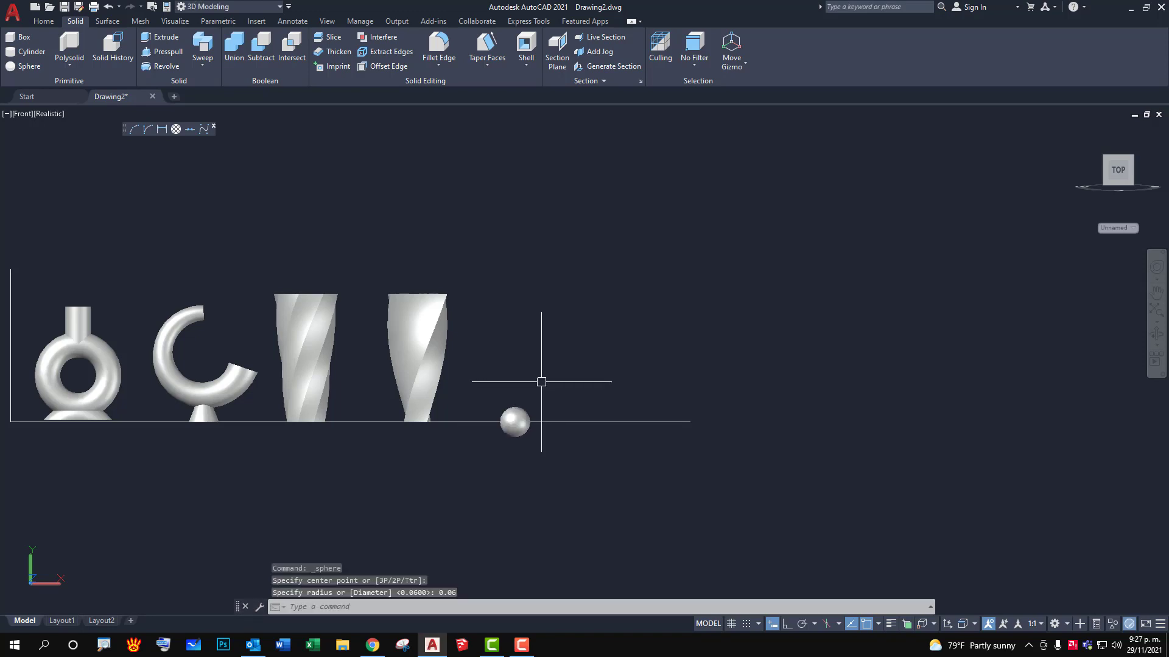
pyautogui.click(108, 6)
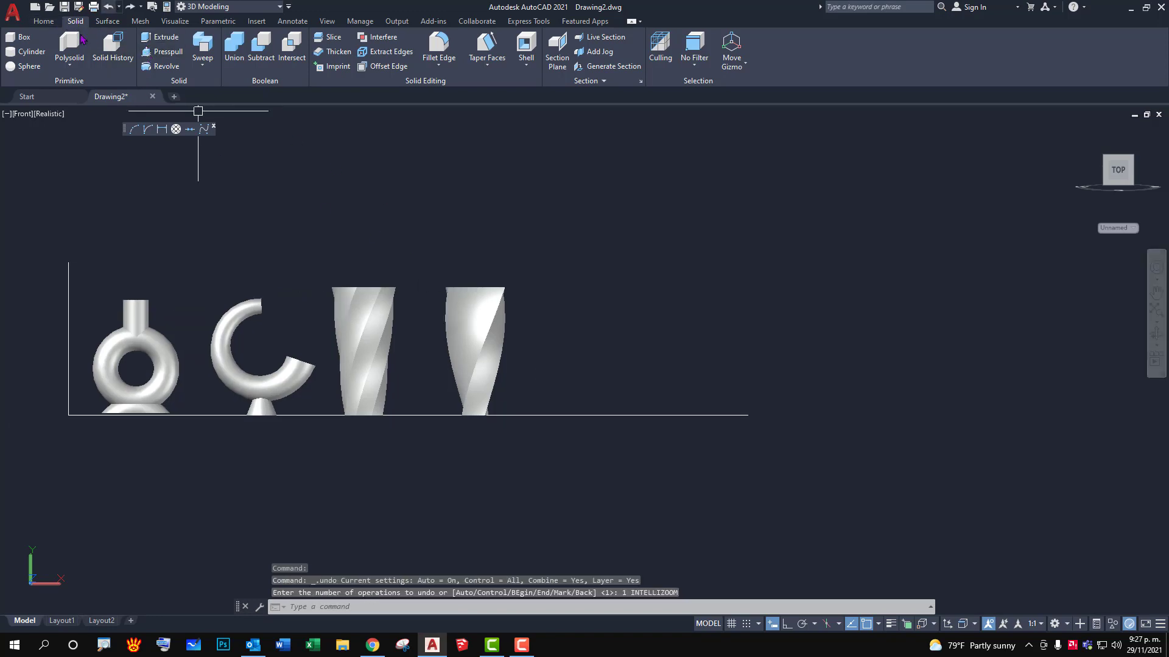
pyautogui.click(32, 52)
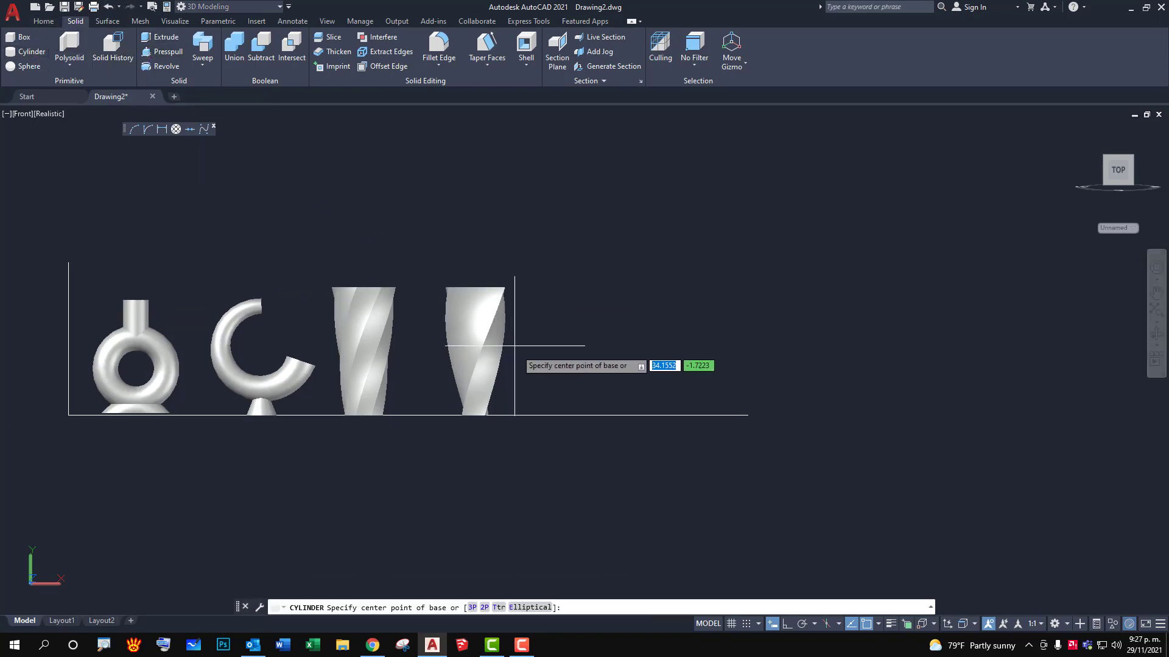
pyautogui.click(579, 415)
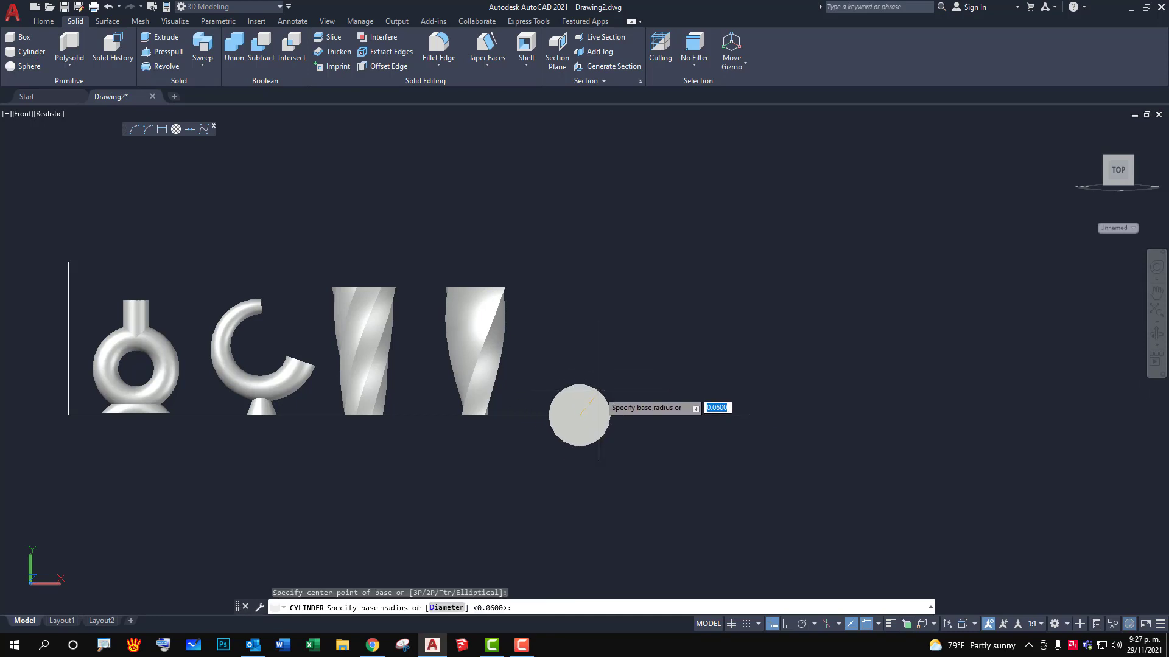
pyautogui.press('Escape')
# Make a 0.25-radius sphere on the baseline, then delete it as oversized.
pyautogui.click(25, 65)
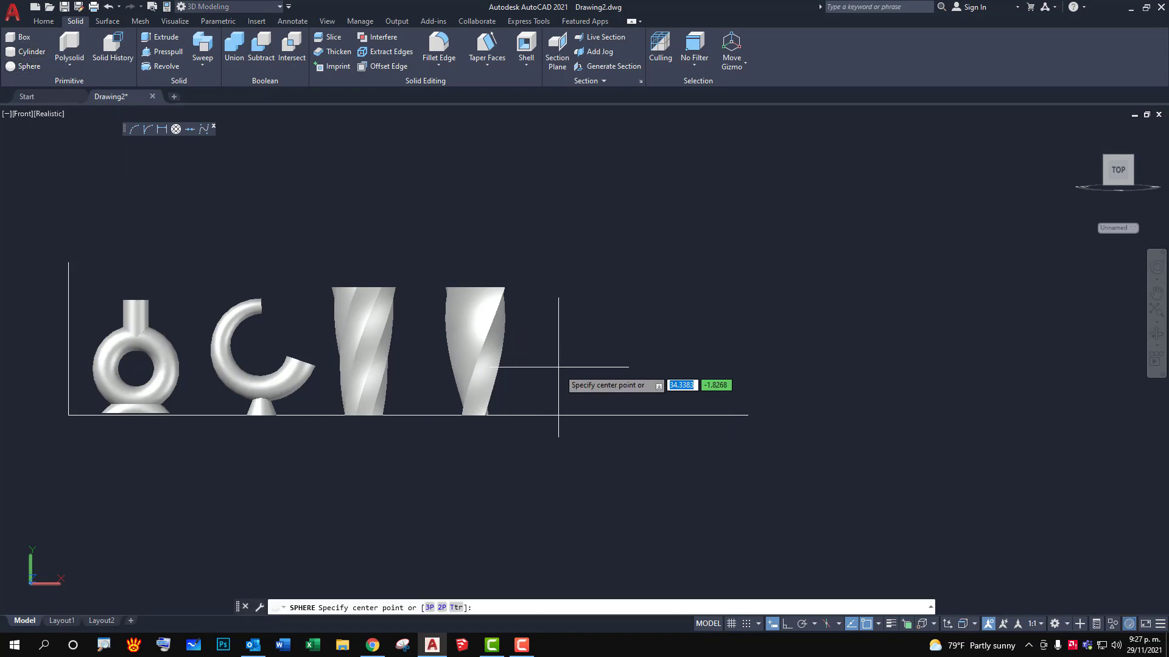
pyautogui.click(579, 415)
pyautogui.write('0.25')
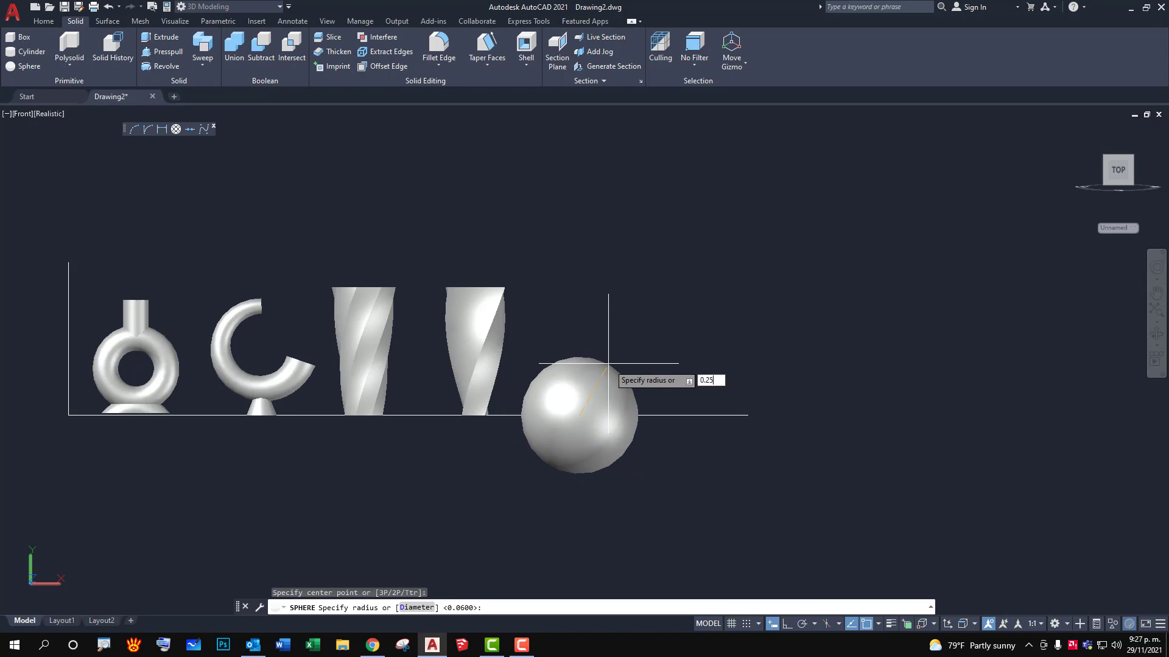
pyautogui.press('Return')
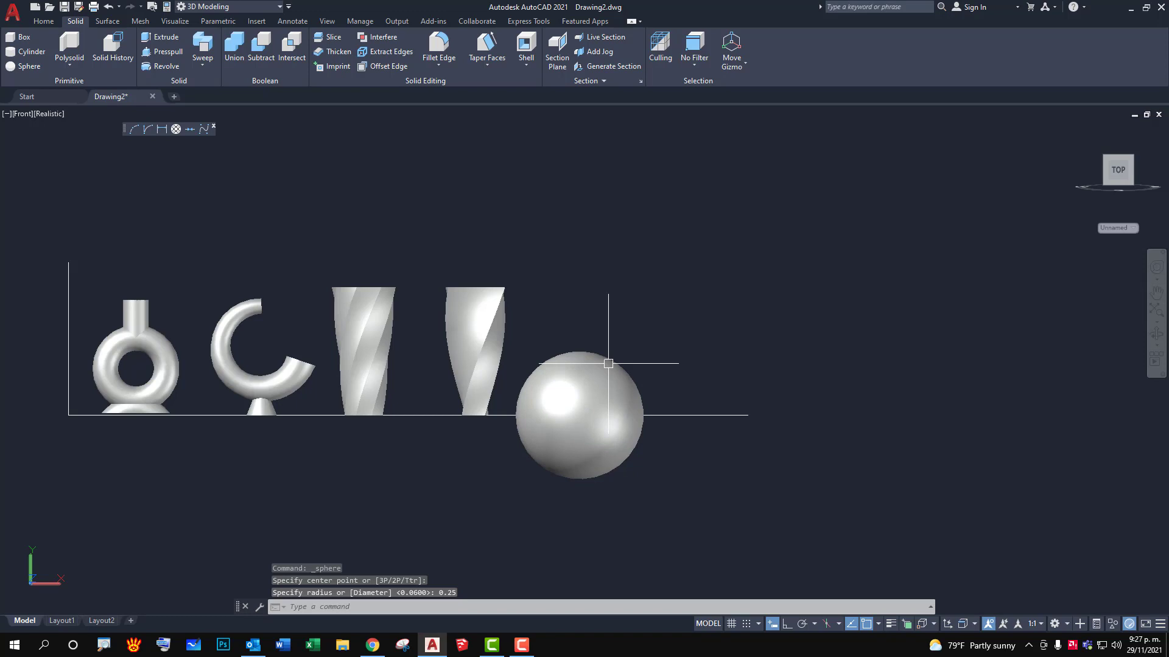
pyautogui.click(608, 363)
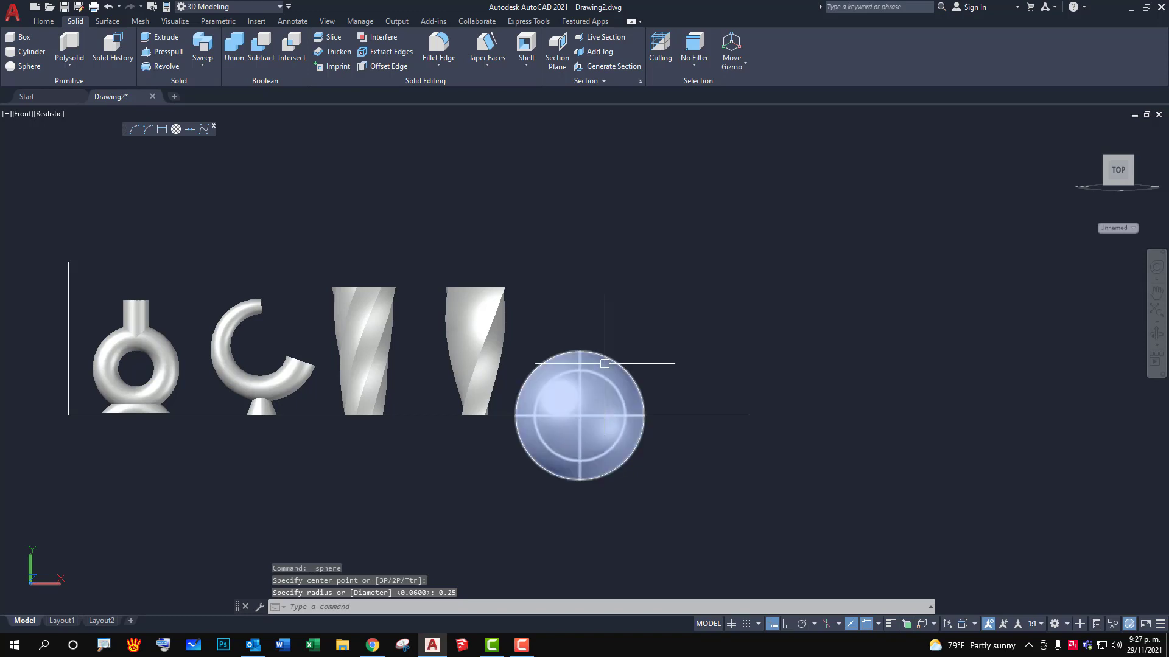
pyautogui.press('Delete')
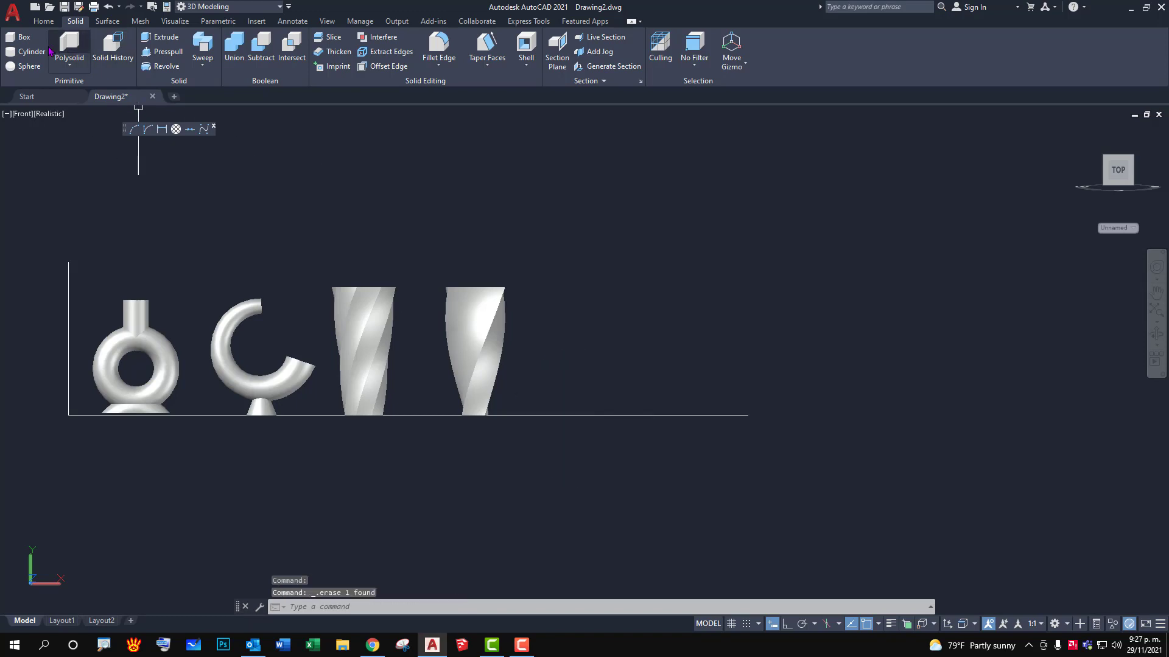
# Create a 0.15-radius sphere and move it straight up with Ortho to rest on the baseline.
pyautogui.click(27, 66)
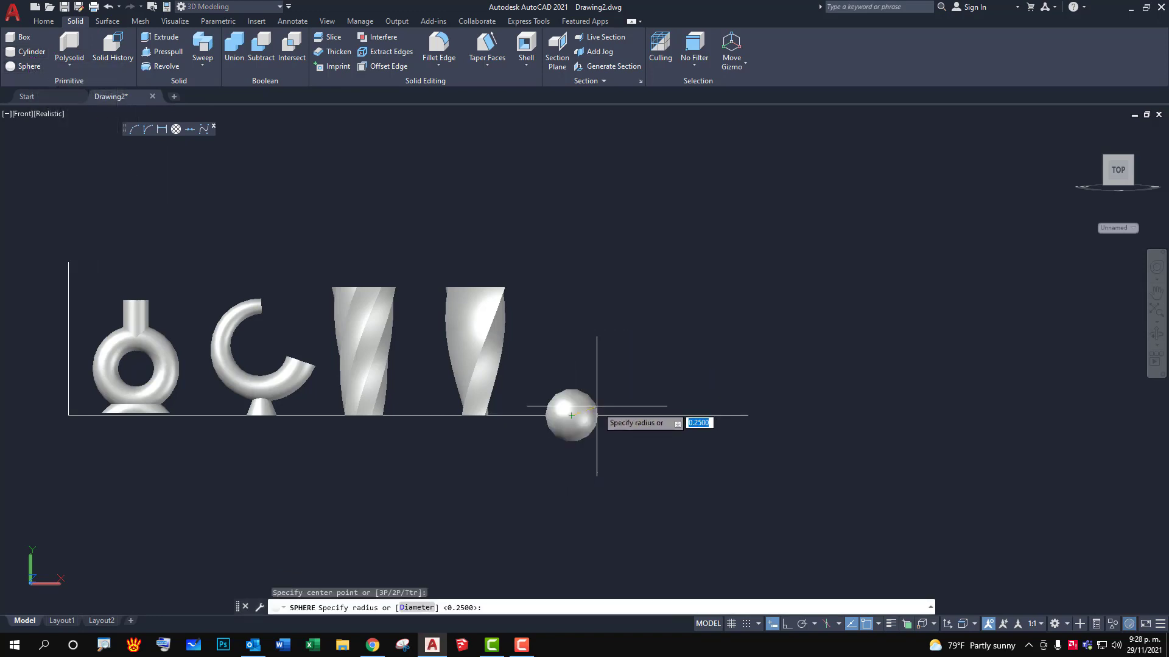
pyautogui.press('Return')
pyautogui.press('Escape')
pyautogui.press('Escape')
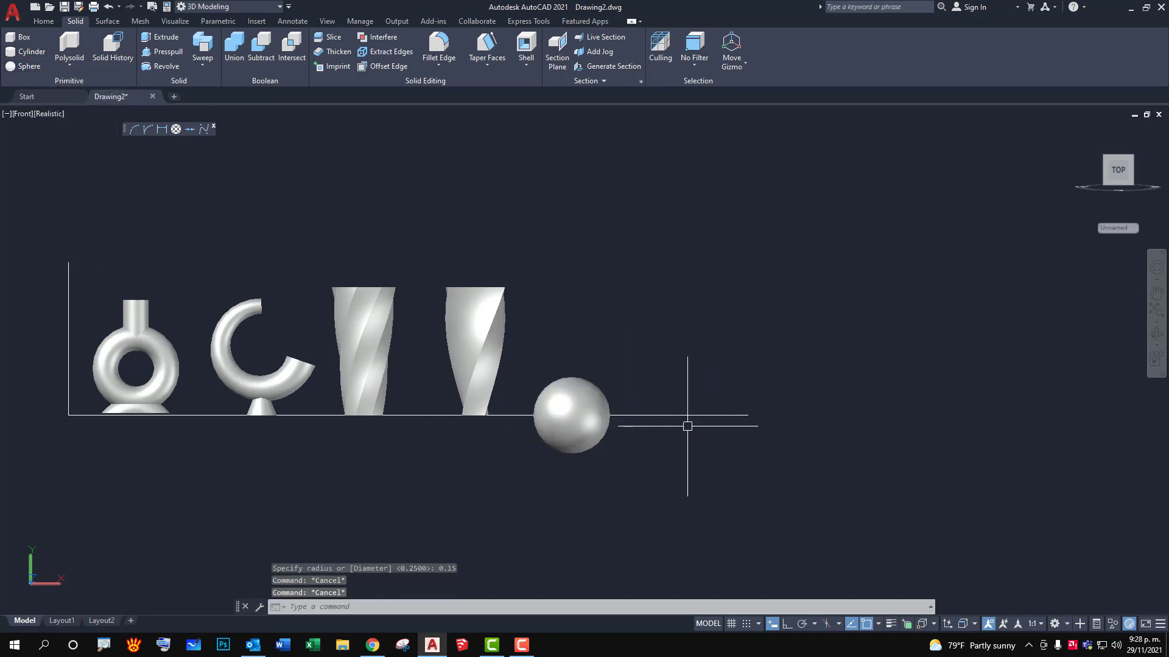
pyautogui.write('m')
pyautogui.press('Return')
pyautogui.moveTo(627, 398); pyautogui.dragTo(588, 374)
pyautogui.press('Return')
pyautogui.click(629, 374)
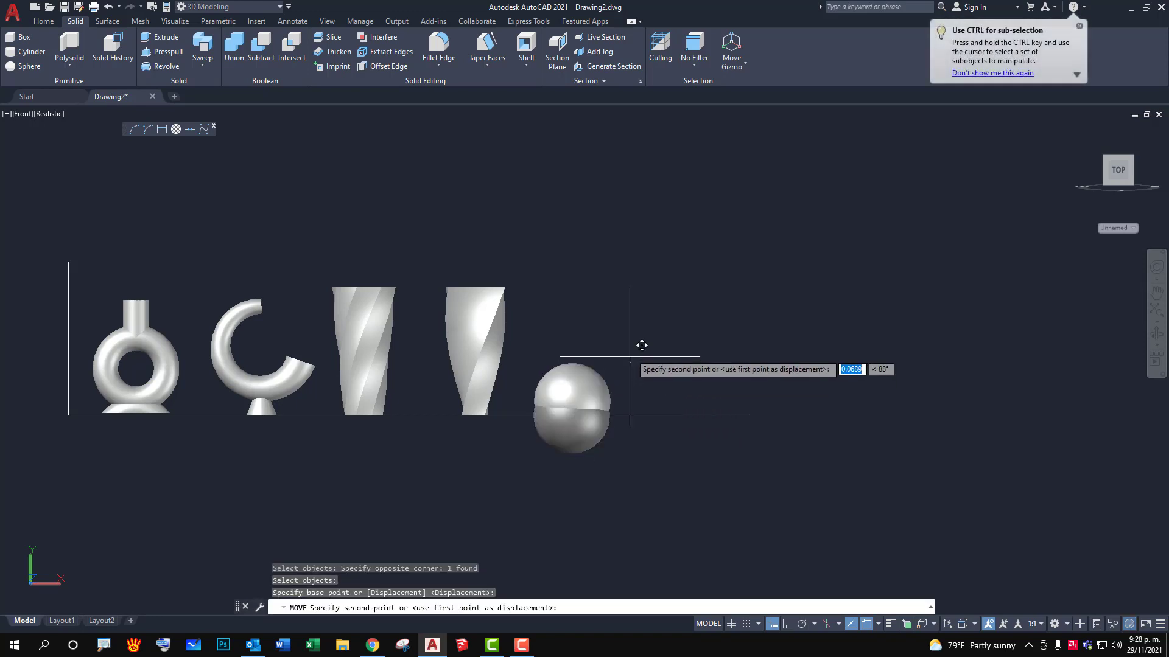
pyautogui.press('F8')
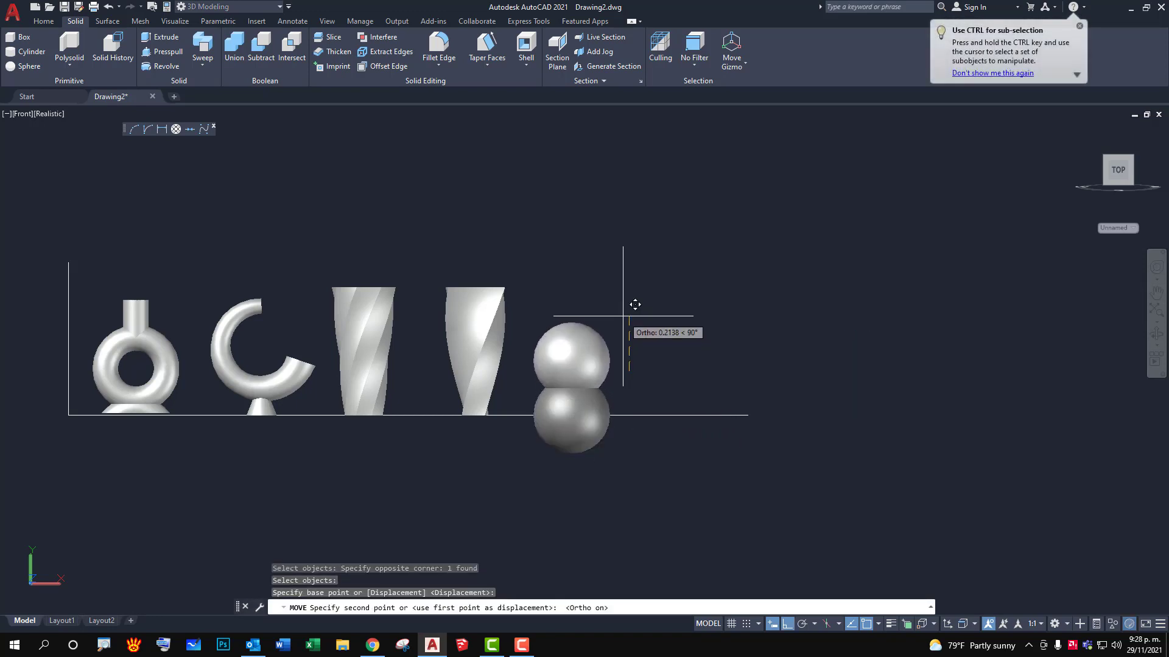
pyautogui.click(623, 317)
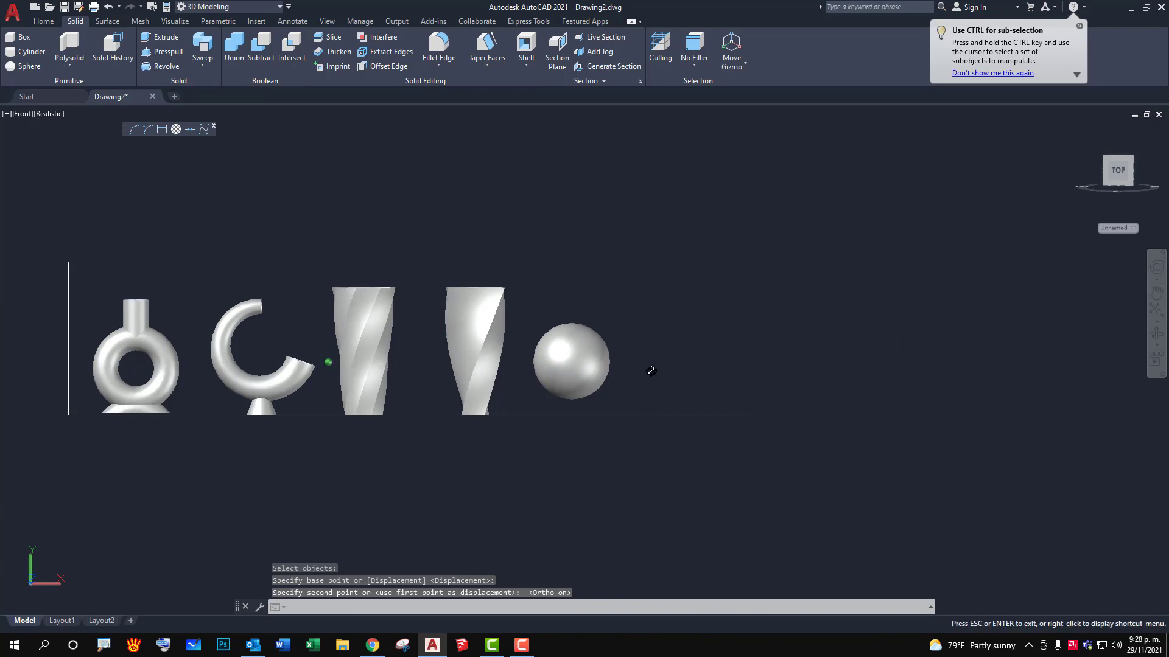
pyautogui.keyDown('shift'); pyautogui.moveTo(327, 365); pyautogui.dragTo(595, 430, button='middle'); pyautogui.keyUp('shift')
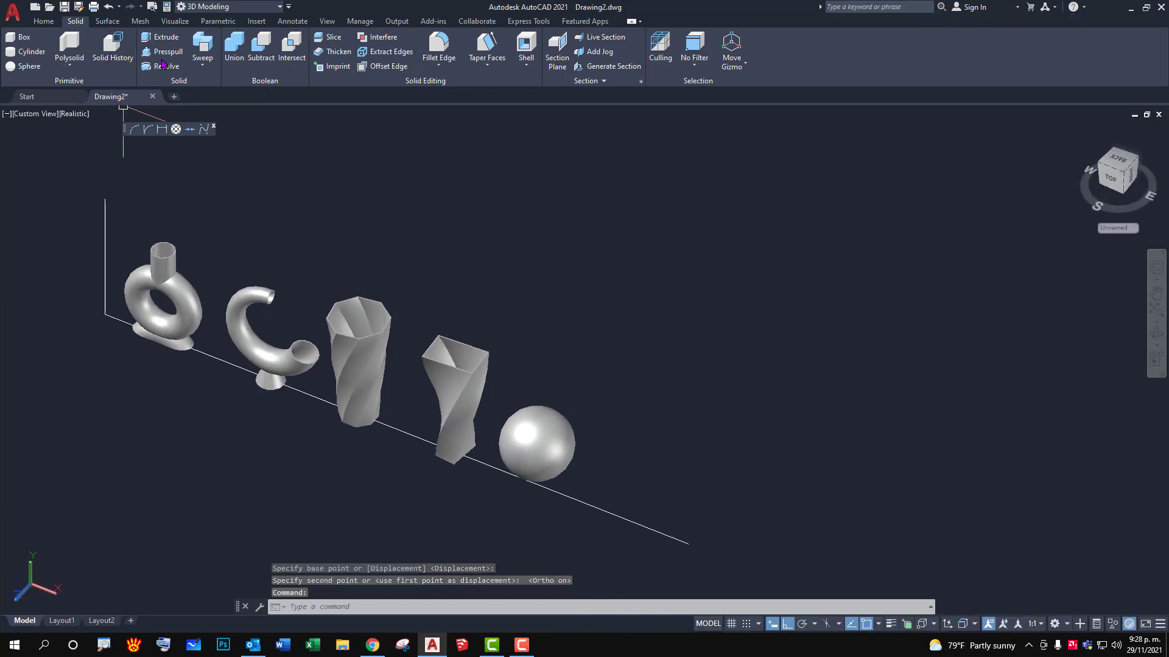
# Set the UCS to the Top preset.
pyautogui.click(27, 52)
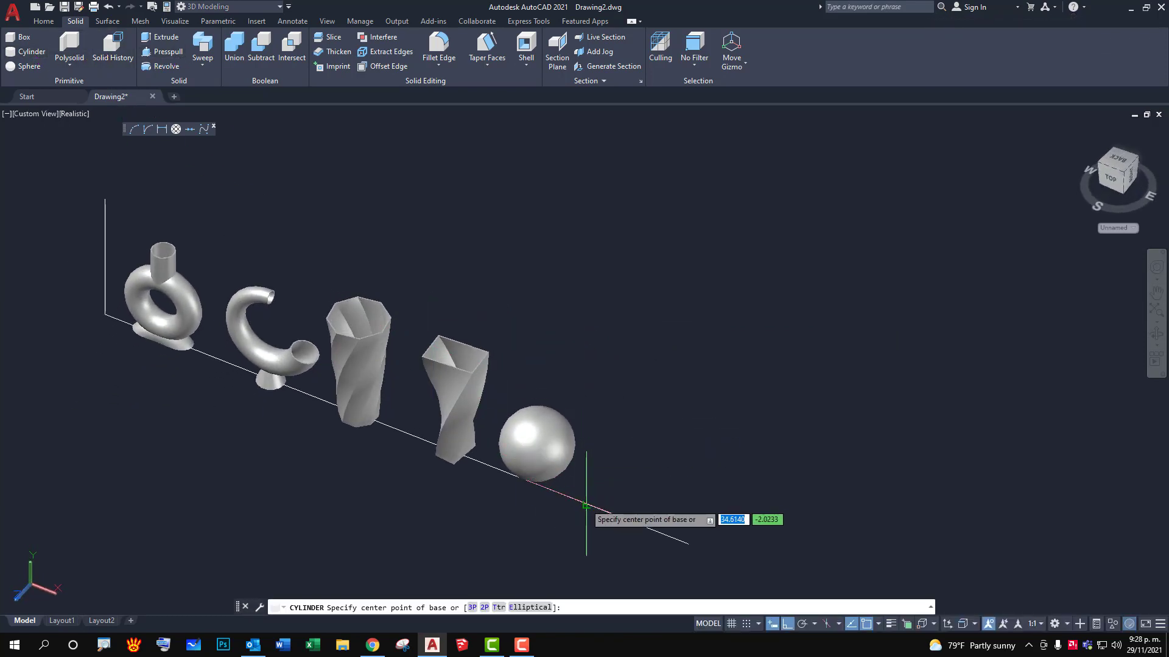
pyautogui.click(43, 21)
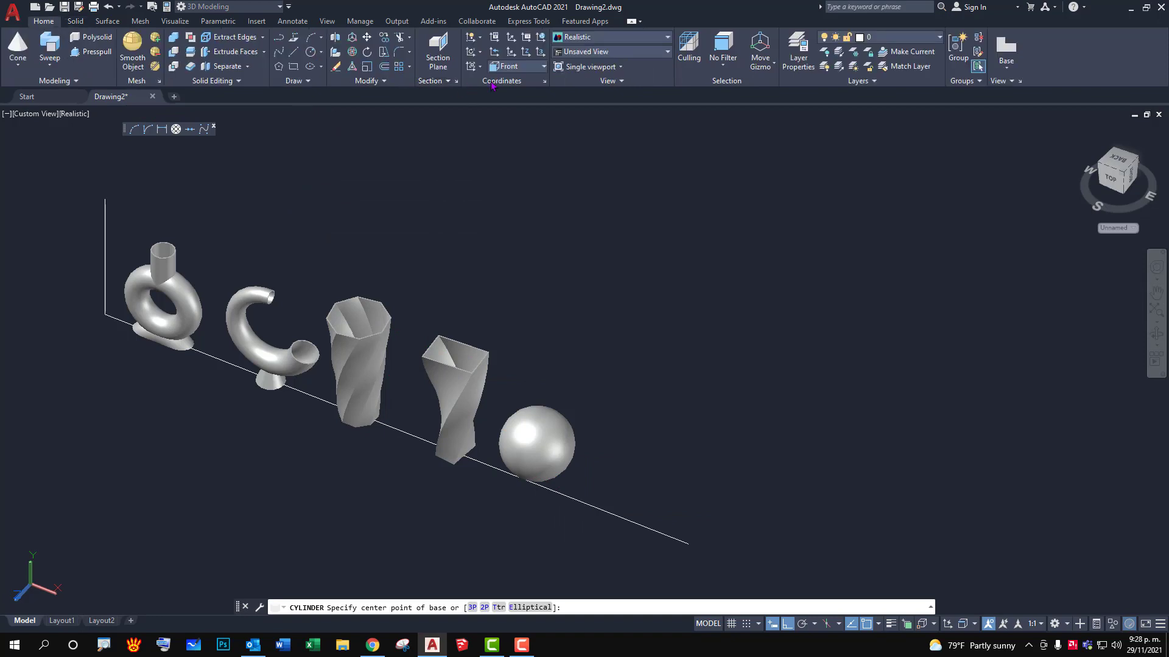
pyautogui.click(533, 68)
pyautogui.click(508, 93)
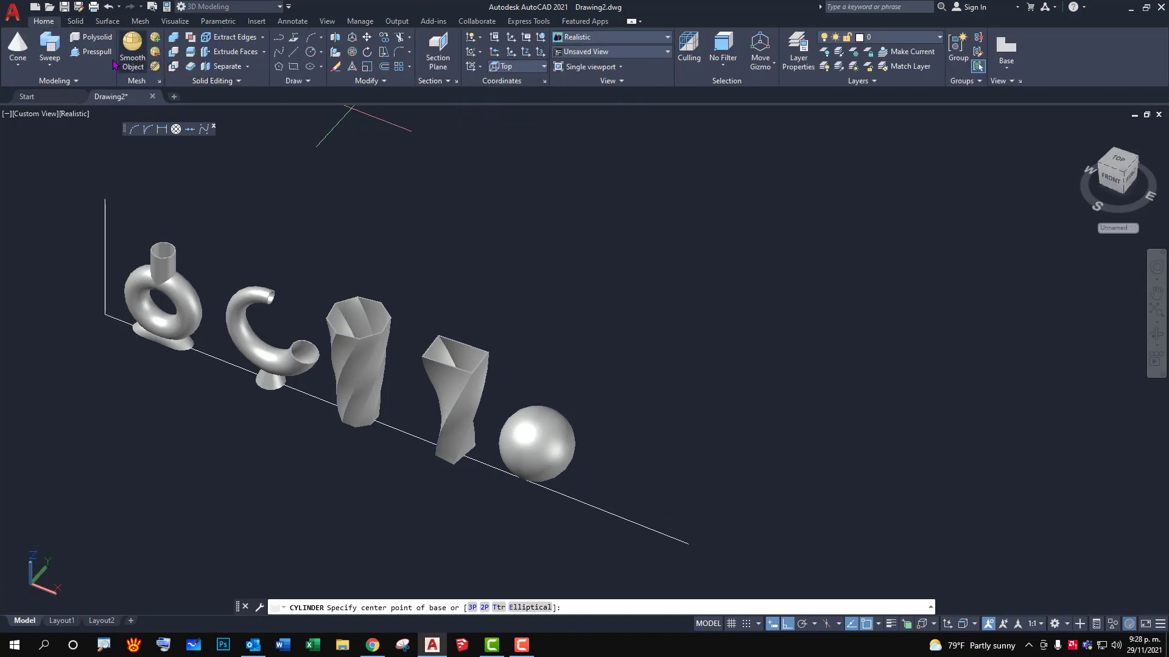
# Draw a cylinder beside the sphere with radius 0.05 and height 0.15.
pyautogui.click(19, 59)
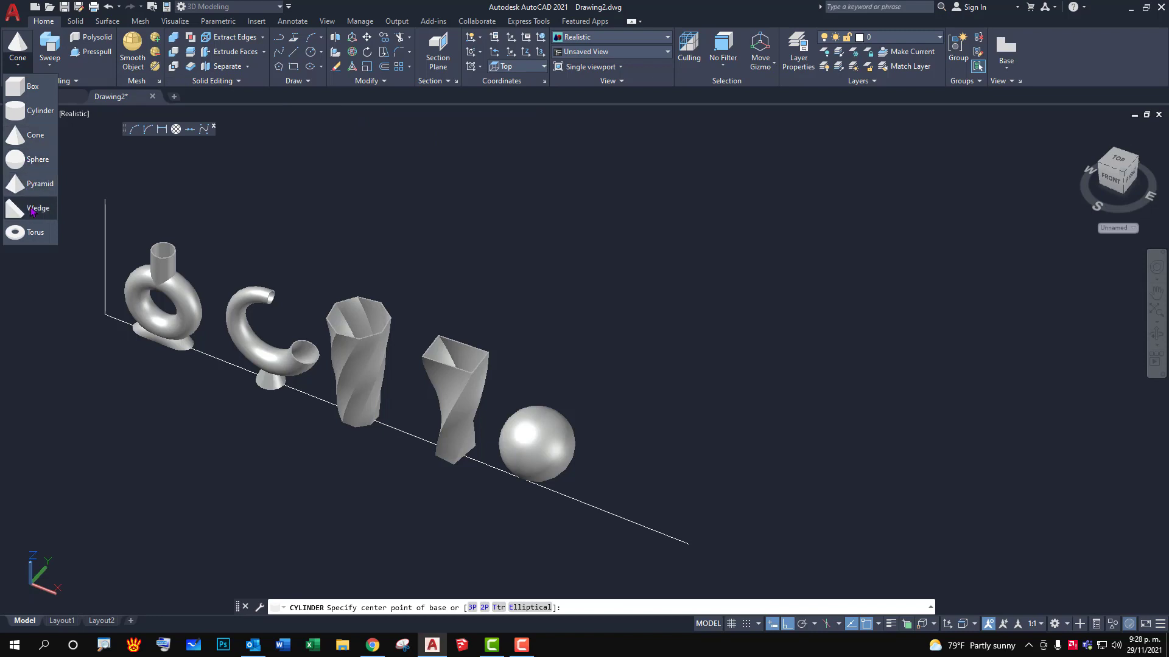
pyautogui.click(24, 112)
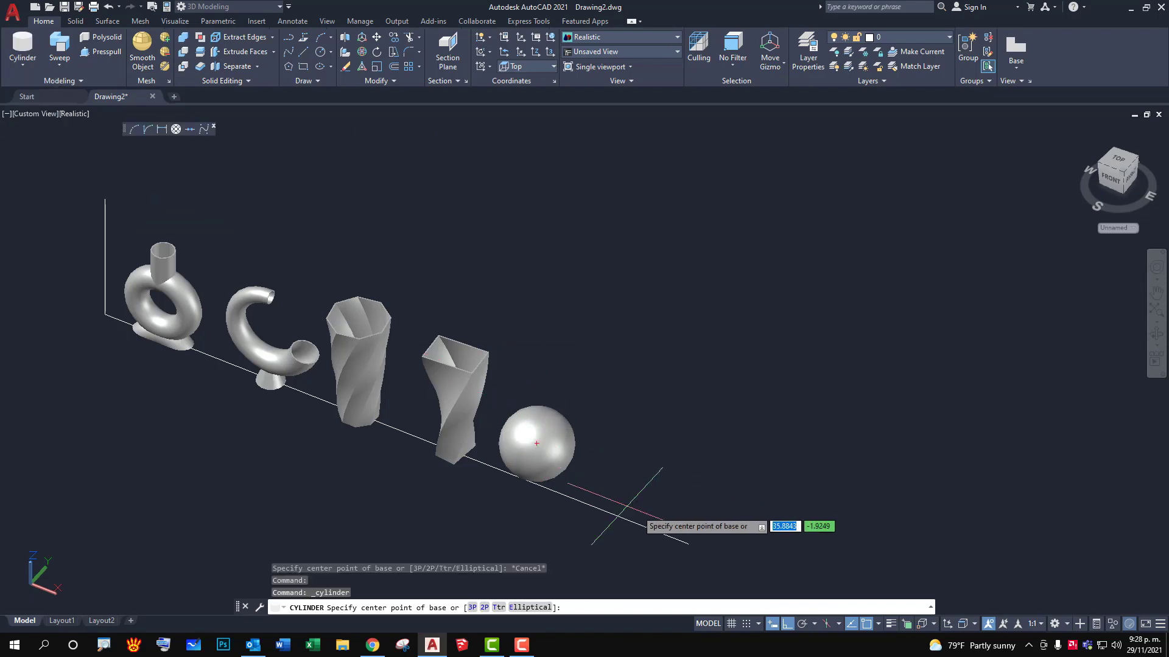
pyautogui.scroll(2, 639, 511)
pyautogui.click(552, 497)
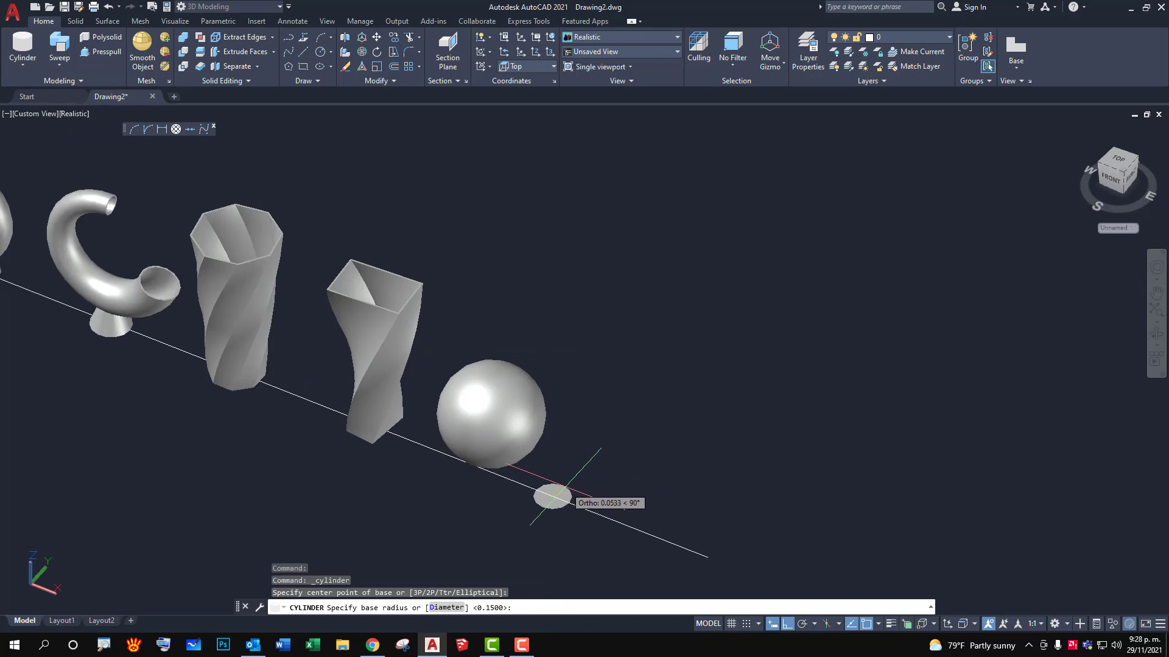
pyautogui.write('0.05')
pyautogui.press('Return')
pyautogui.write('0.15')
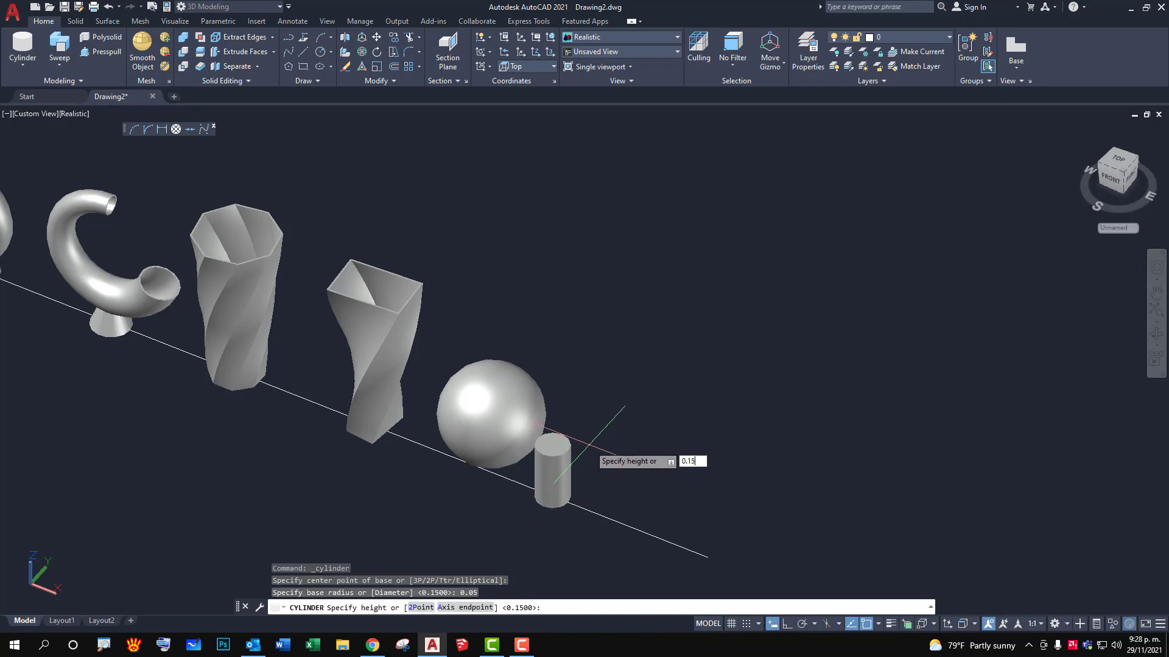
pyautogui.press('Return')
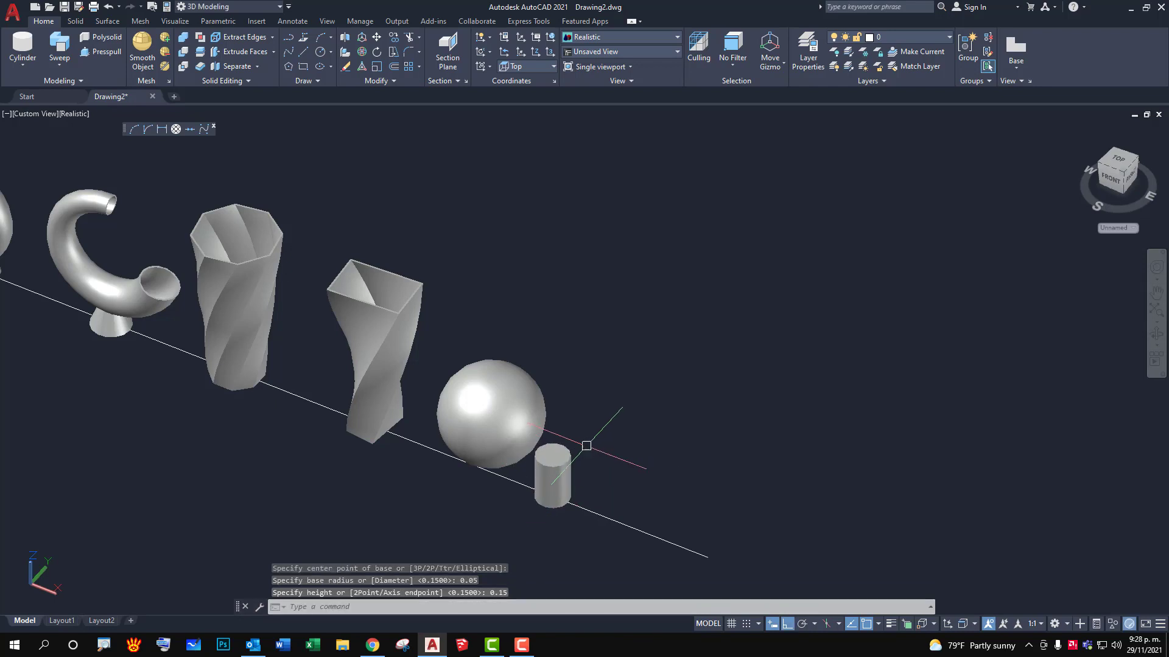
pyautogui.press('Escape')
pyautogui.press('Escape')
# Move the cylinder up toward the top of the sphere.
pyautogui.press('Return')
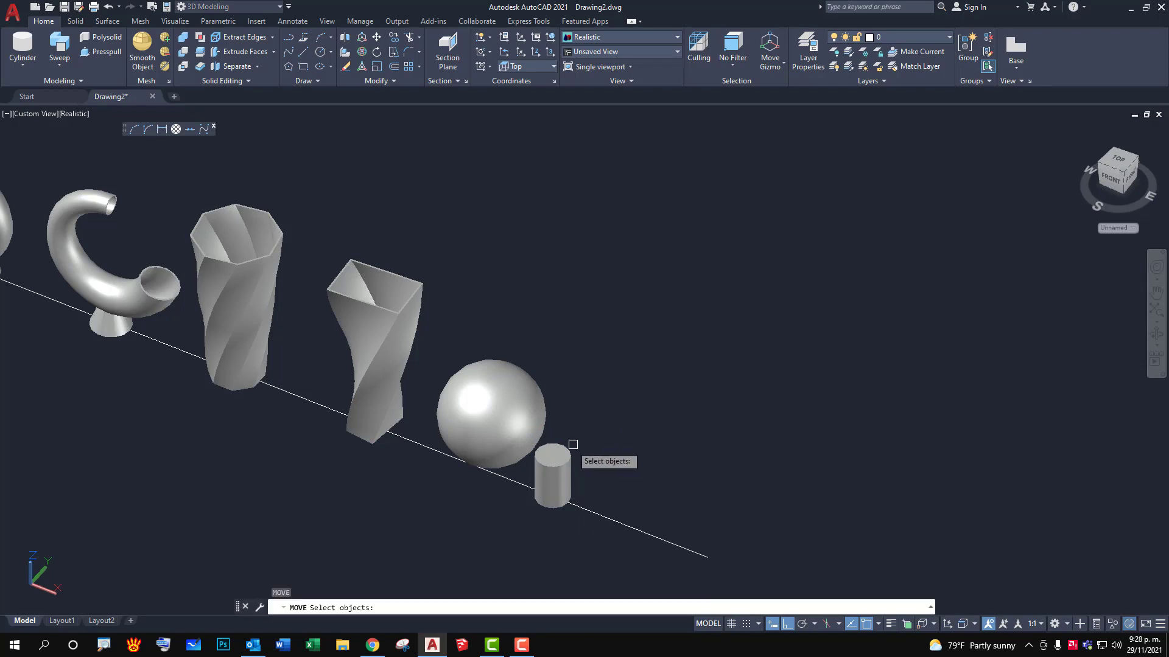
pyautogui.click(551, 472)
pyautogui.press('Return')
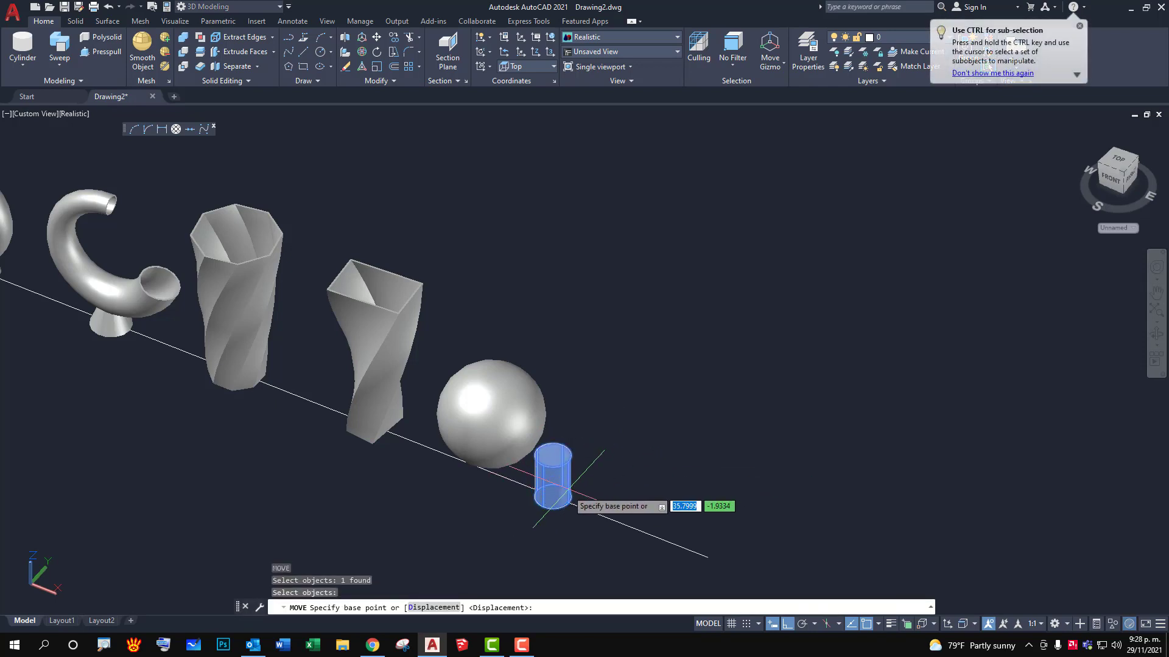
pyautogui.scroll(5, 554, 498)
pyautogui.click(535, 490)
pyautogui.moveTo(430, 202); pyautogui.dragTo(522, 358, button='middle')
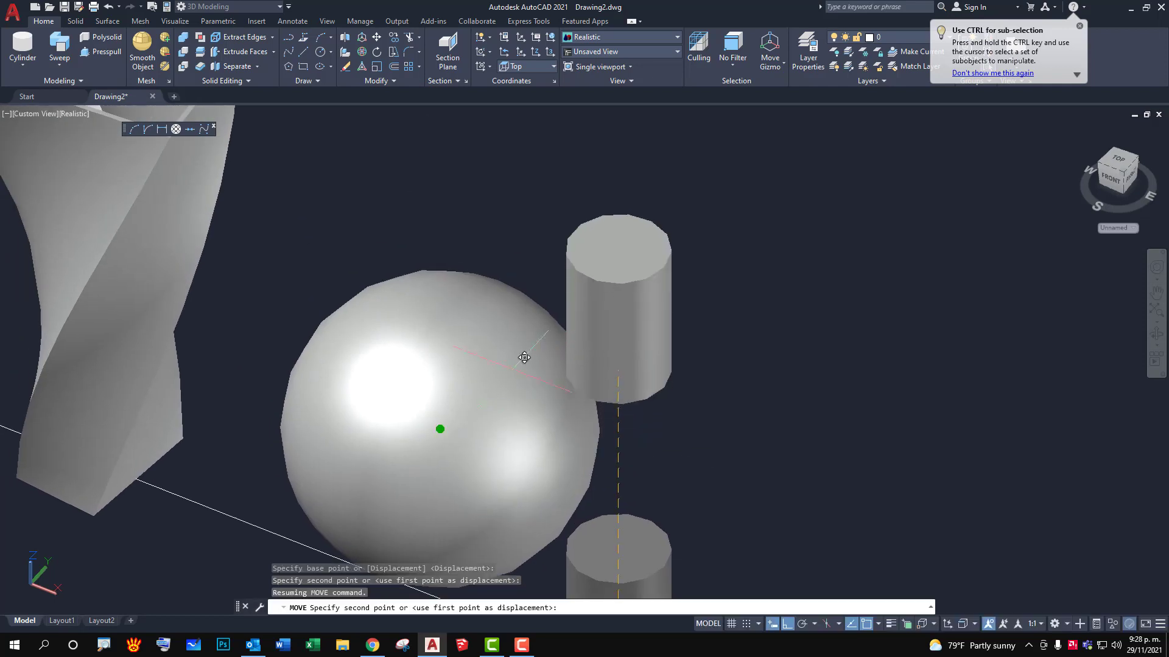
pyautogui.click(448, 418)
pyautogui.press('Escape')
pyautogui.press('Escape')
pyautogui.write('m')
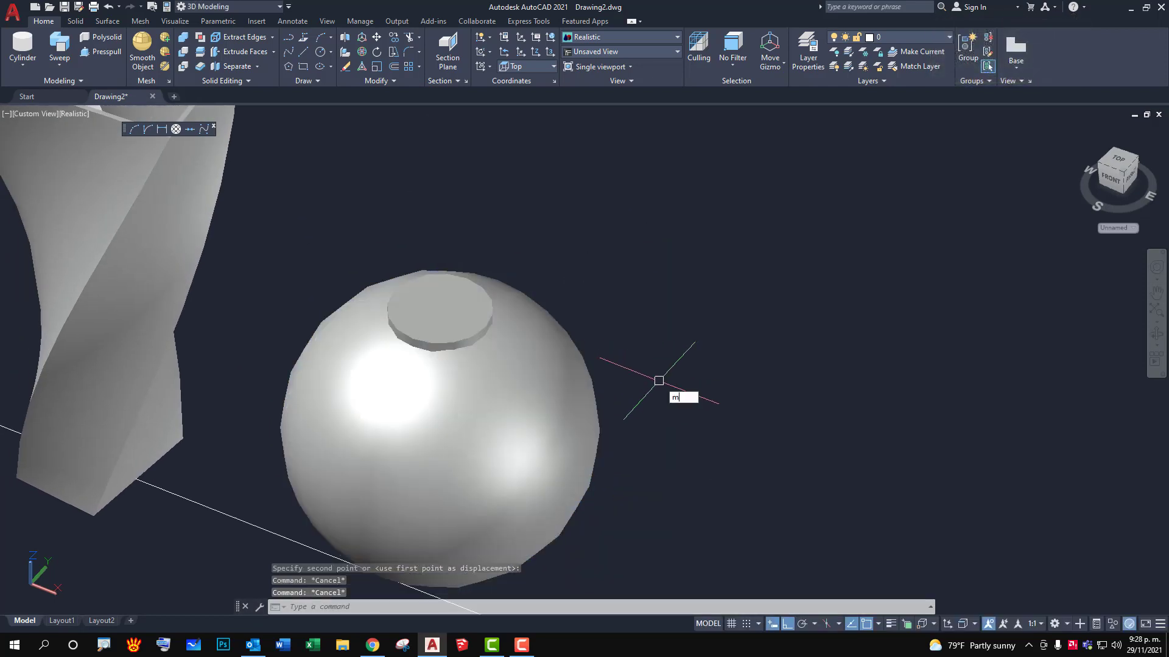
# Reposition the cylinder onto the sphere's top as a neck and orbit to inspect the bottle.
pyautogui.press('Return')
pyautogui.click(487, 331)
pyautogui.press('Return')
pyautogui.click(645, 335)
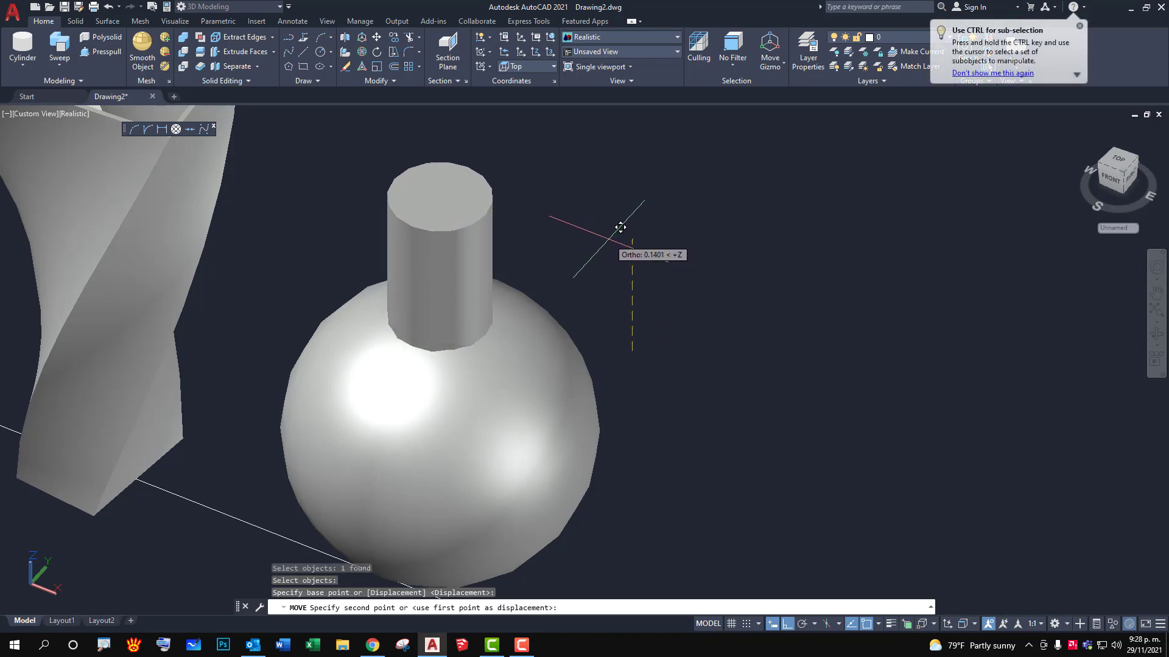
pyautogui.click(657, 339)
pyautogui.moveTo(658, 339)
pyautogui.keyDown('shift'); pyautogui.mouseDown(button='middle')
pyautogui.moveTo(696, 253)
pyautogui.moveTo(633, 243)
pyautogui.moveTo(681, 266)
pyautogui.moveTo(698, 326)
pyautogui.mouseUp(button='middle'); pyautogui.keyUp('shift')
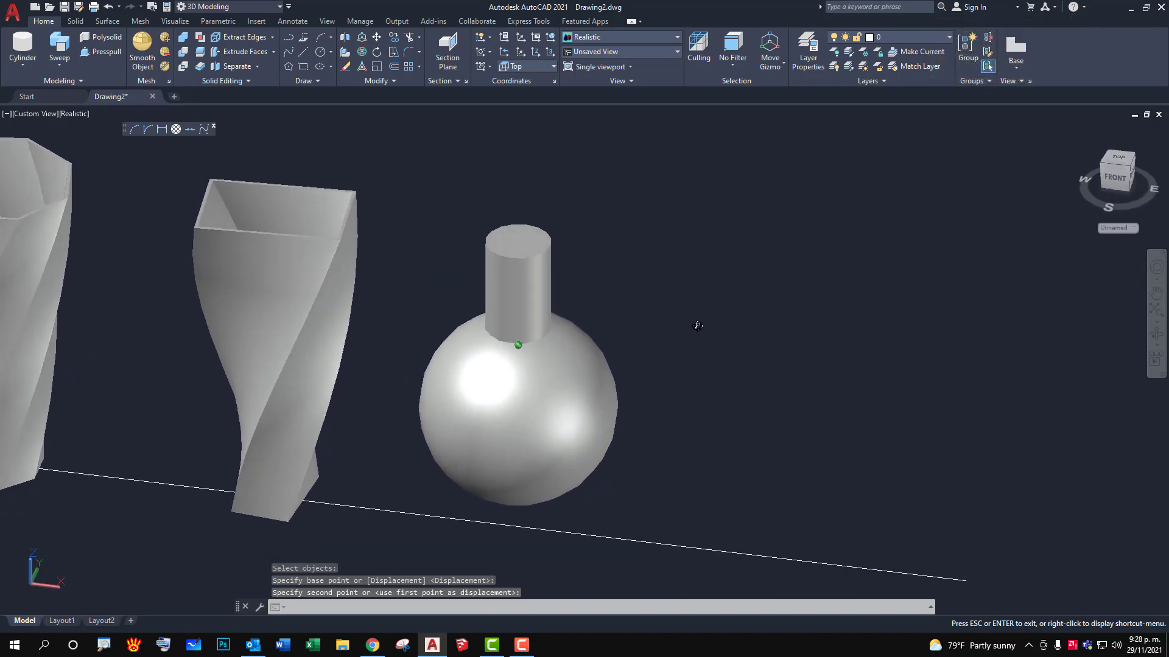
pyautogui.scroll(3, 601, 309)
pyautogui.scroll(-4, 601, 309)
pyautogui.keyDown('shift'); pyautogui.moveTo(339, 319); pyautogui.dragTo(412, 152, button='middle'); pyautogui.keyUp('shift')
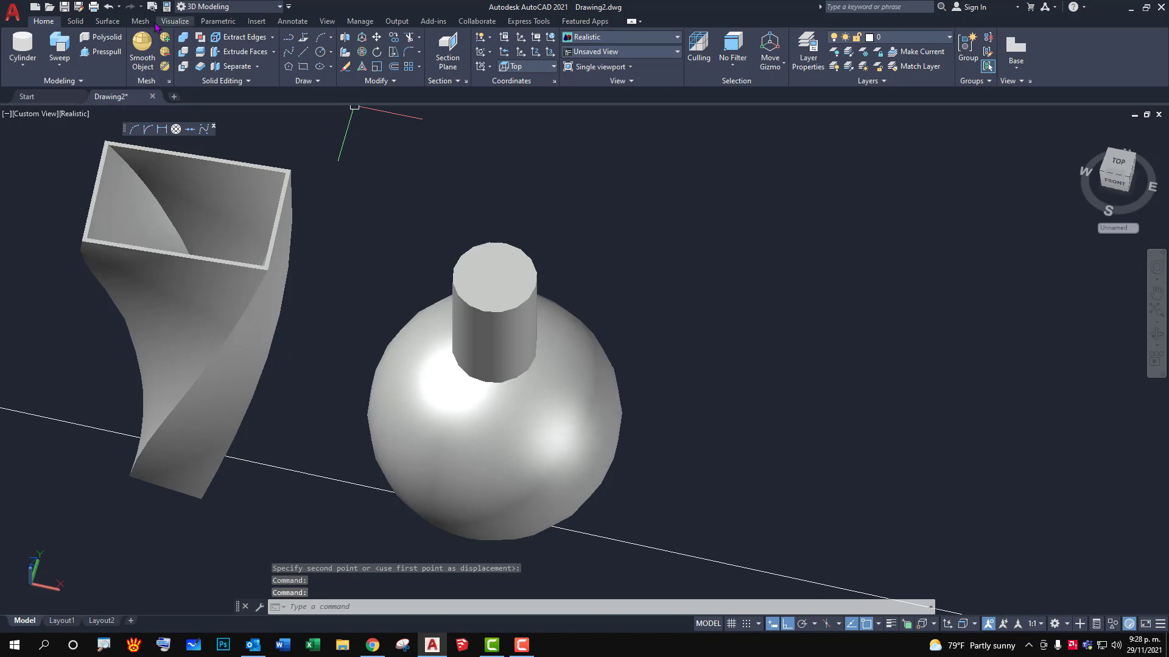
# Shell the cylinder neck at a 0.005 offset, removing its top face to leave an open tube.
pyautogui.click(109, 6)
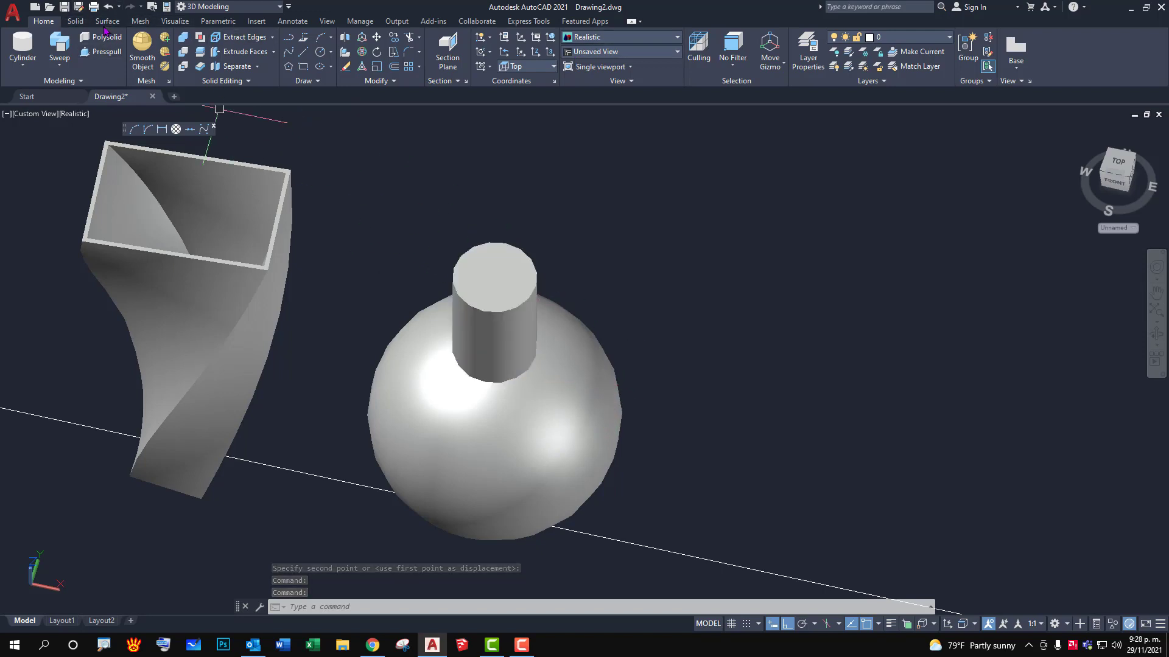
pyautogui.click(75, 22)
pyautogui.click(526, 44)
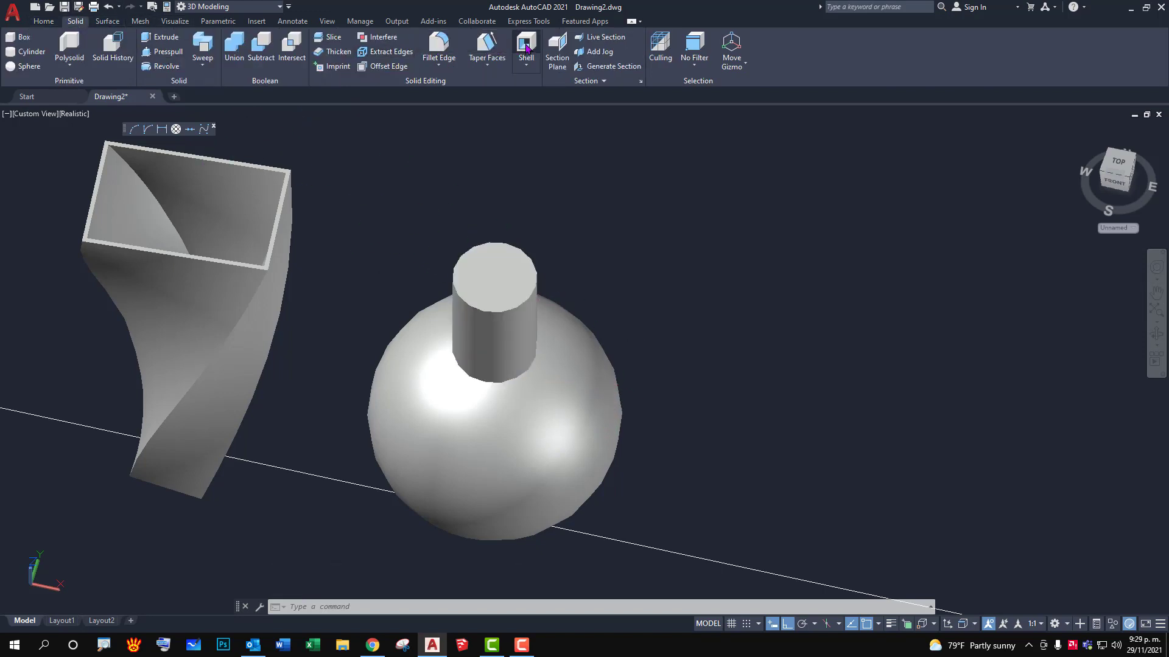
pyautogui.click(525, 244)
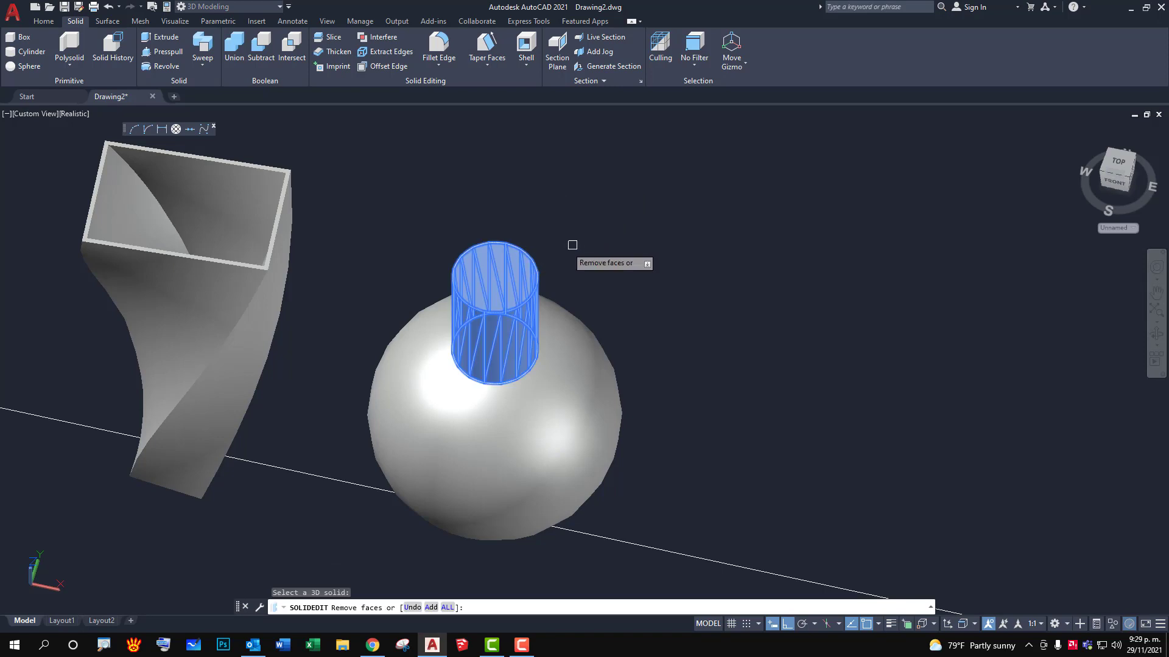
pyautogui.click(493, 255)
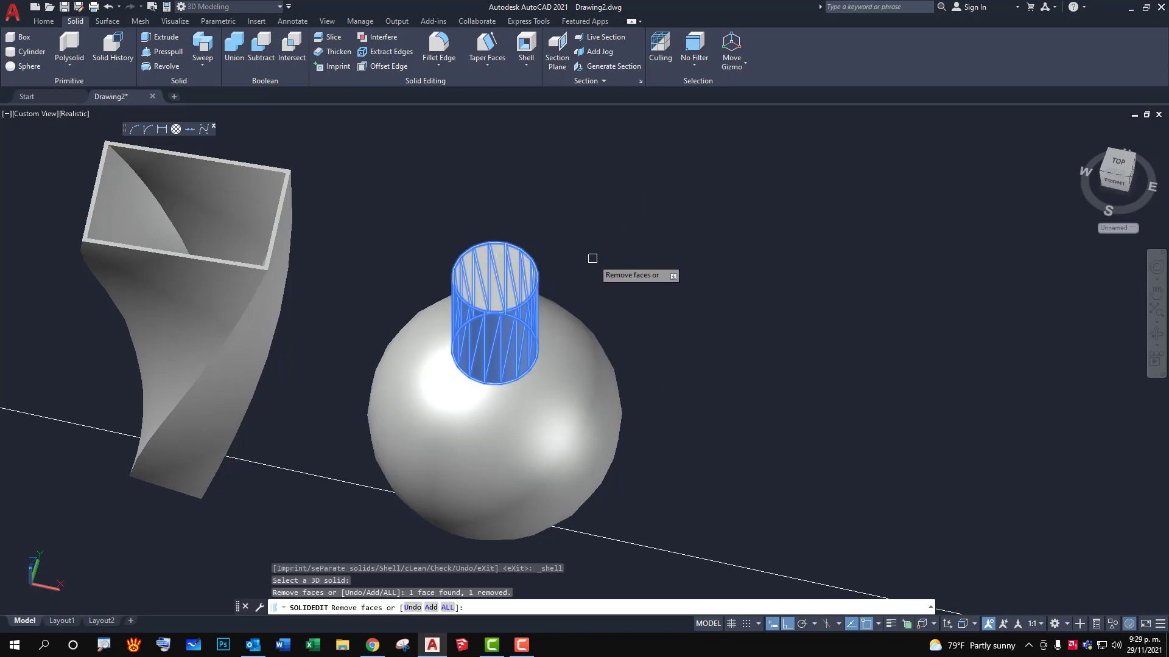
pyautogui.press('Return')
pyautogui.write('0.005')
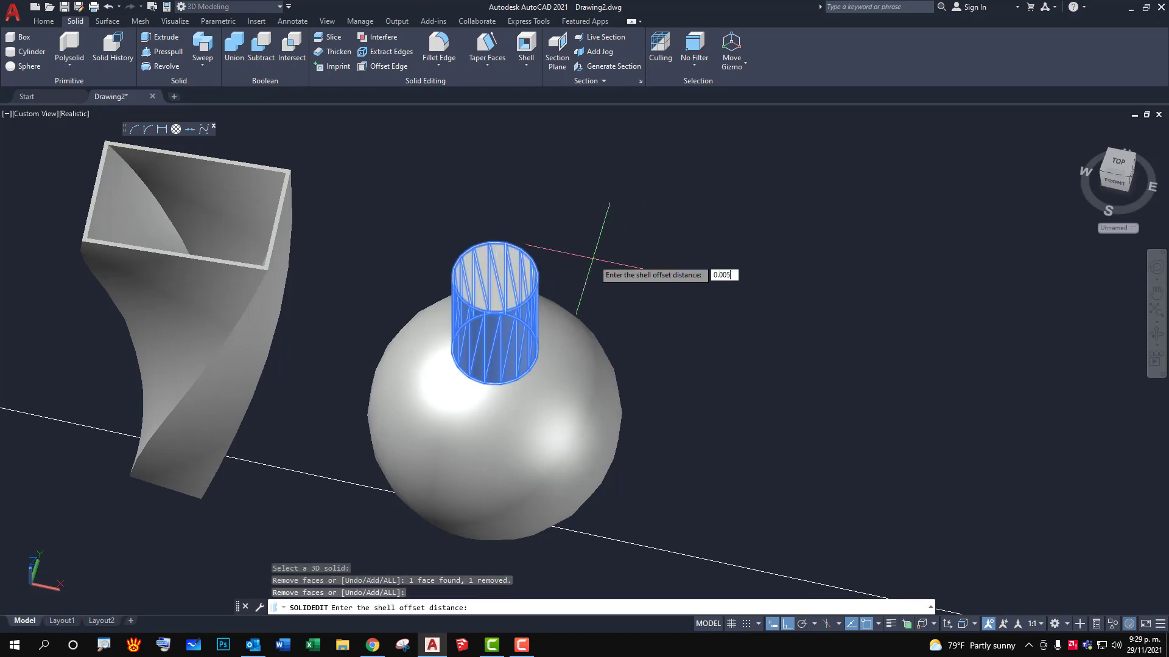
pyautogui.press('Return')
pyautogui.press('Escape')
pyautogui.press('Escape')
pyautogui.keyDown('shift'); pyautogui.moveTo(686, 359); pyautogui.dragTo(716, 264, button='middle'); pyautogui.keyUp('shift')
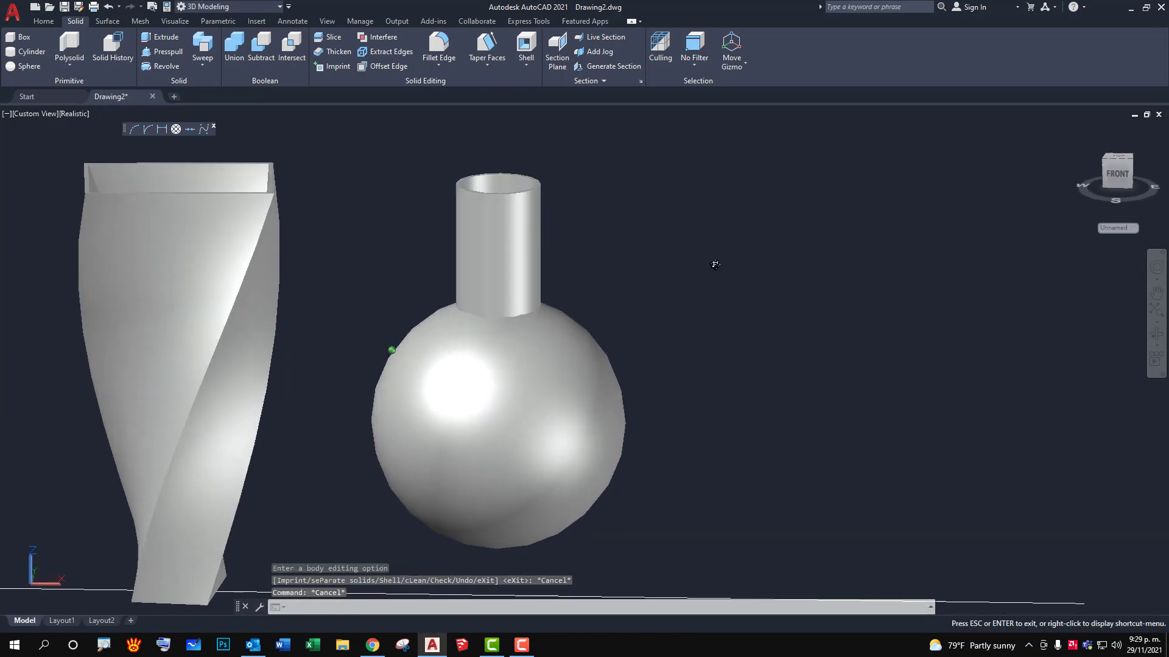
pyautogui.press('Escape')
# In Front view, copy the sphere straight down below the bottle.
pyautogui.press('Return')
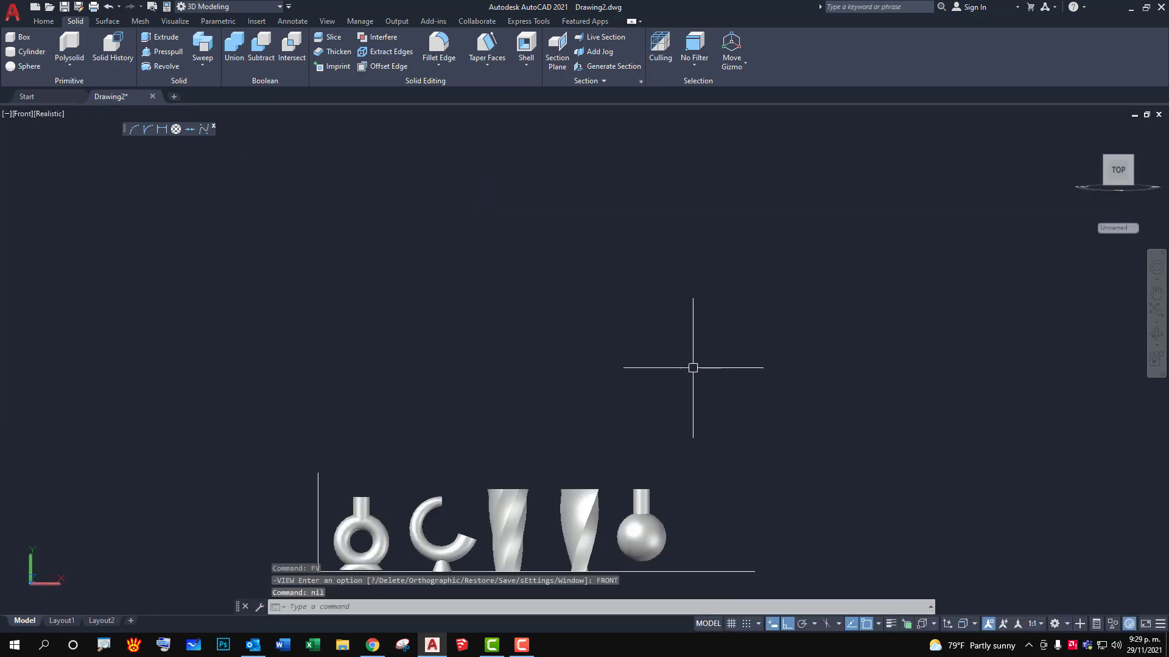
pyautogui.scroll(3, 579, 348)
pyautogui.scroll(3, 618, 383)
pyautogui.write('co')
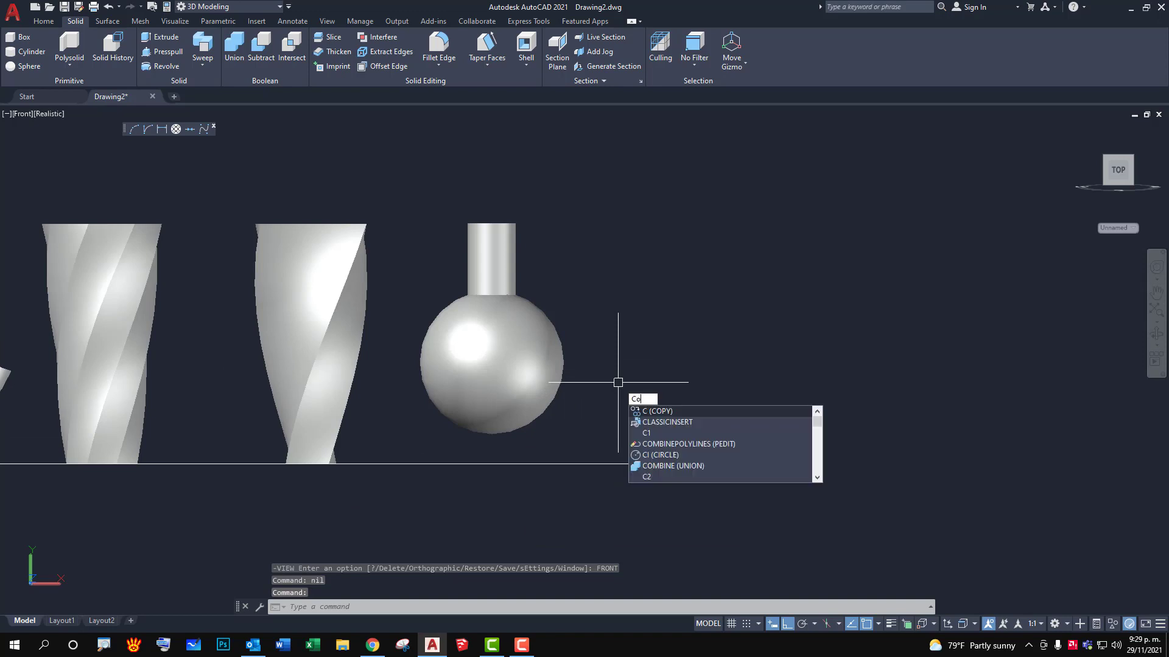
pyautogui.press('Return')
pyautogui.moveTo(612, 387); pyautogui.dragTo(557, 358)
pyautogui.press('Return')
pyautogui.click(683, 249)
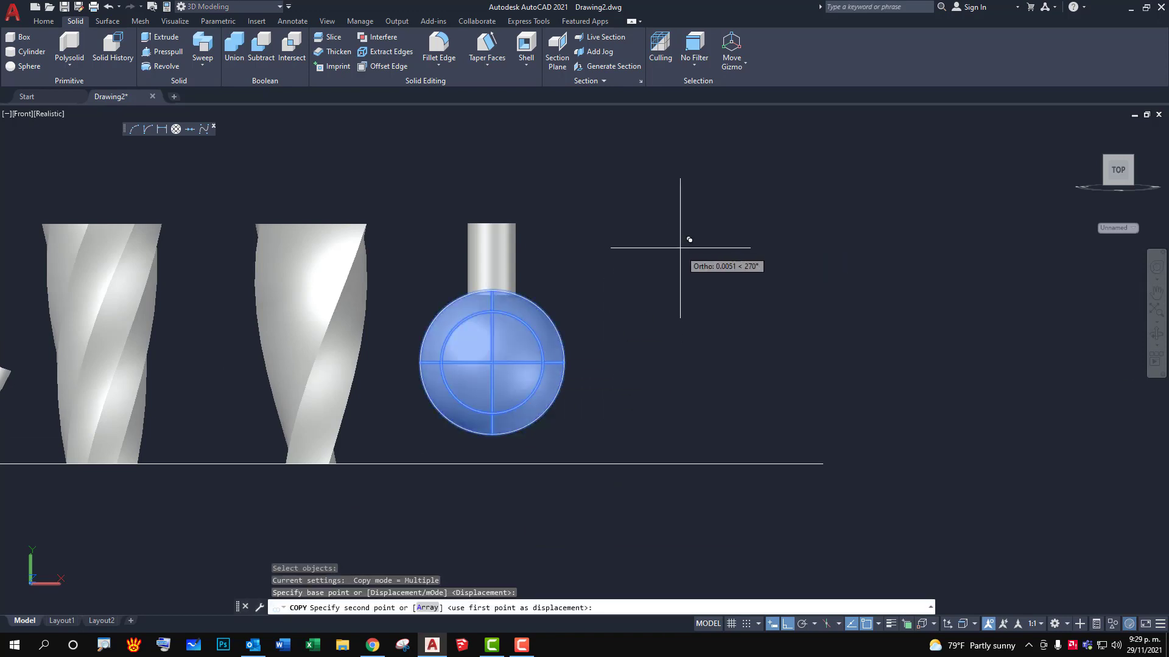
pyautogui.click(685, 365)
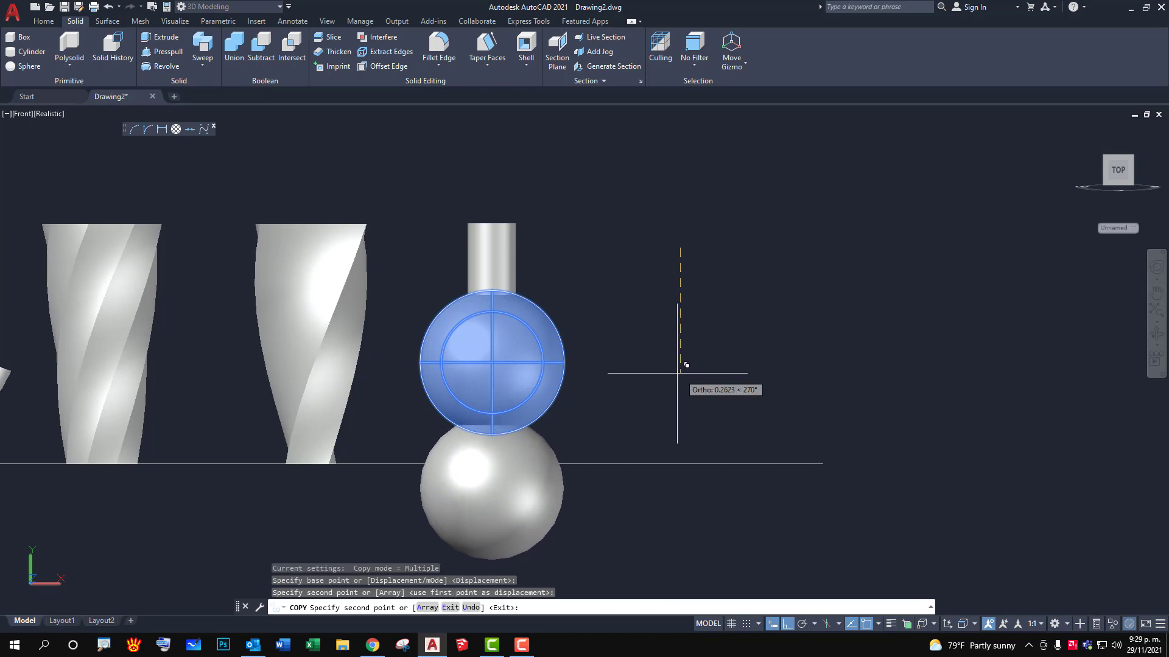
pyautogui.press('Return')
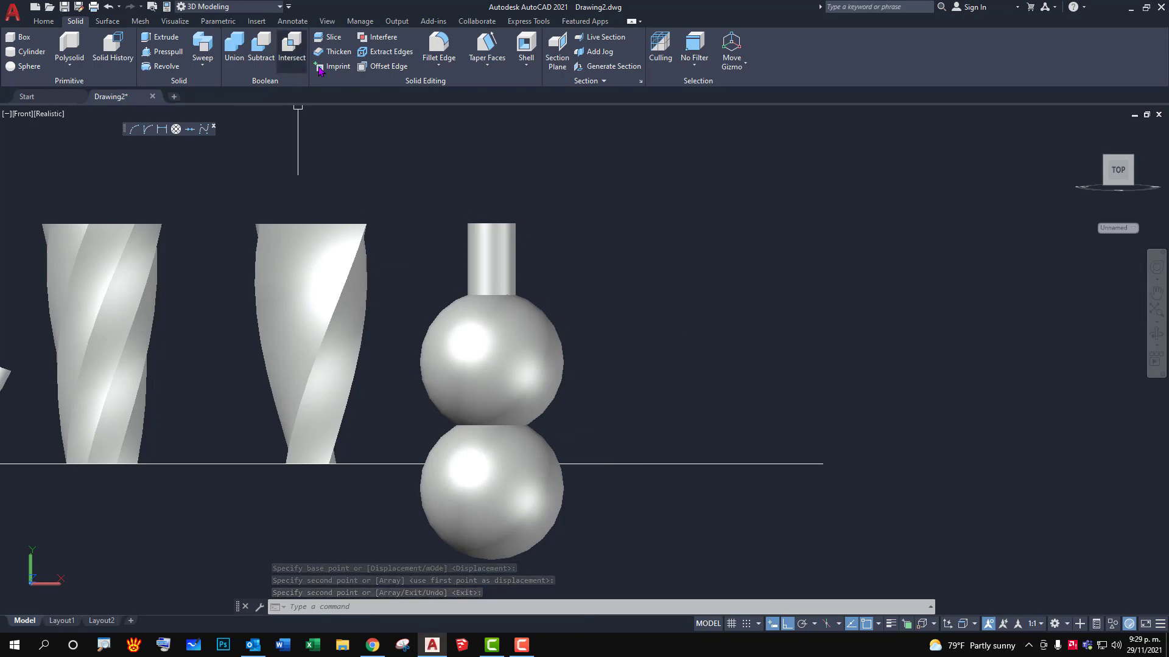
# Slice the lower sphere copy with a horizontal plane, keeping its top cap as a foot.
pyautogui.click(333, 40)
pyautogui.click(547, 451)
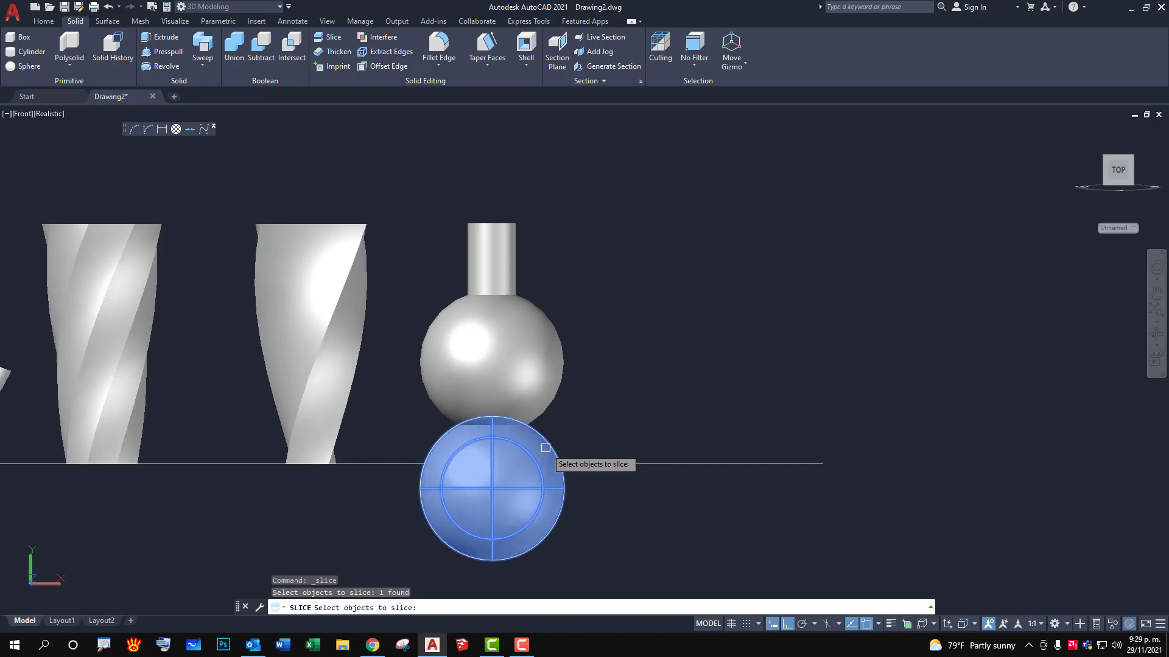
pyautogui.press('Return')
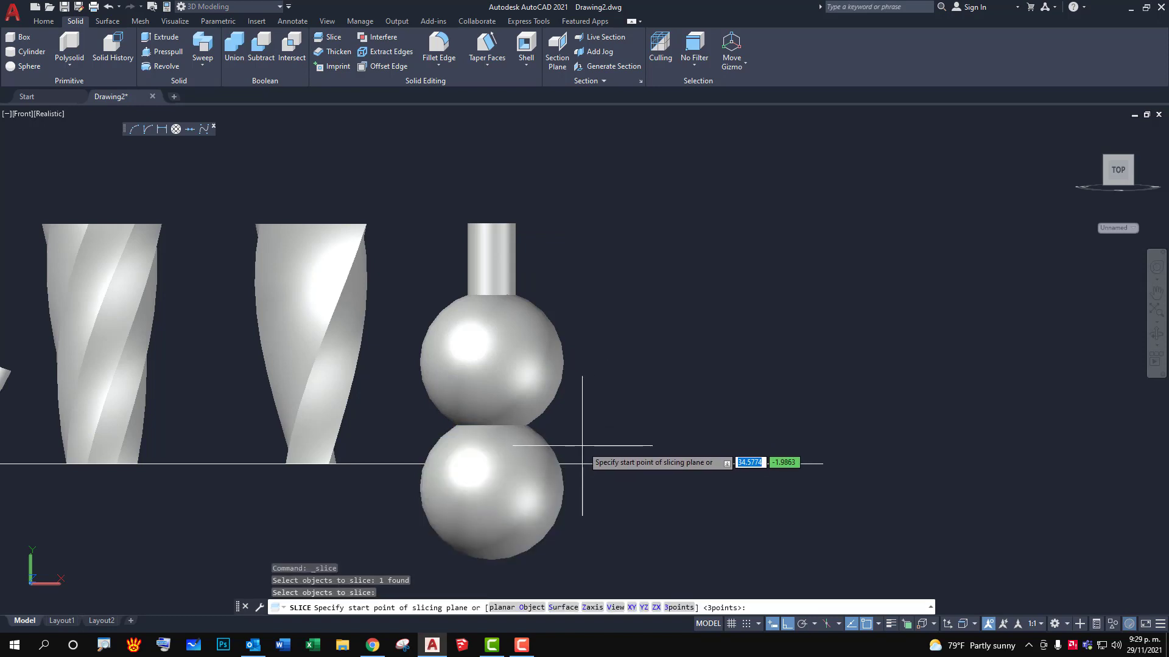
pyautogui.click(581, 444)
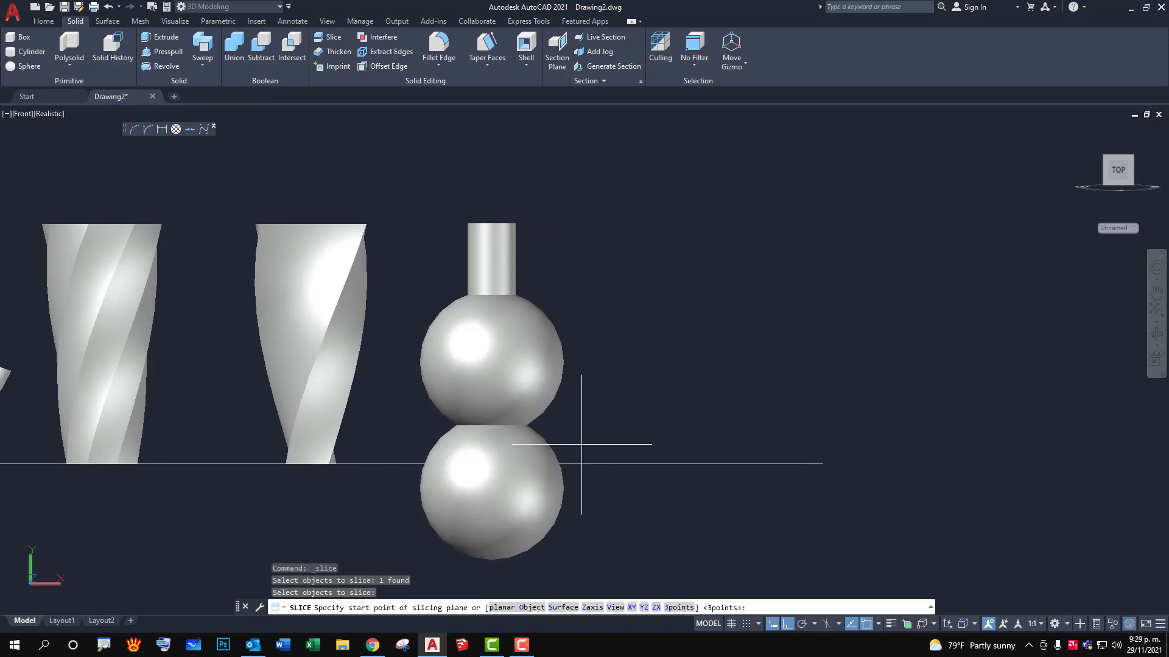
pyautogui.click(381, 444)
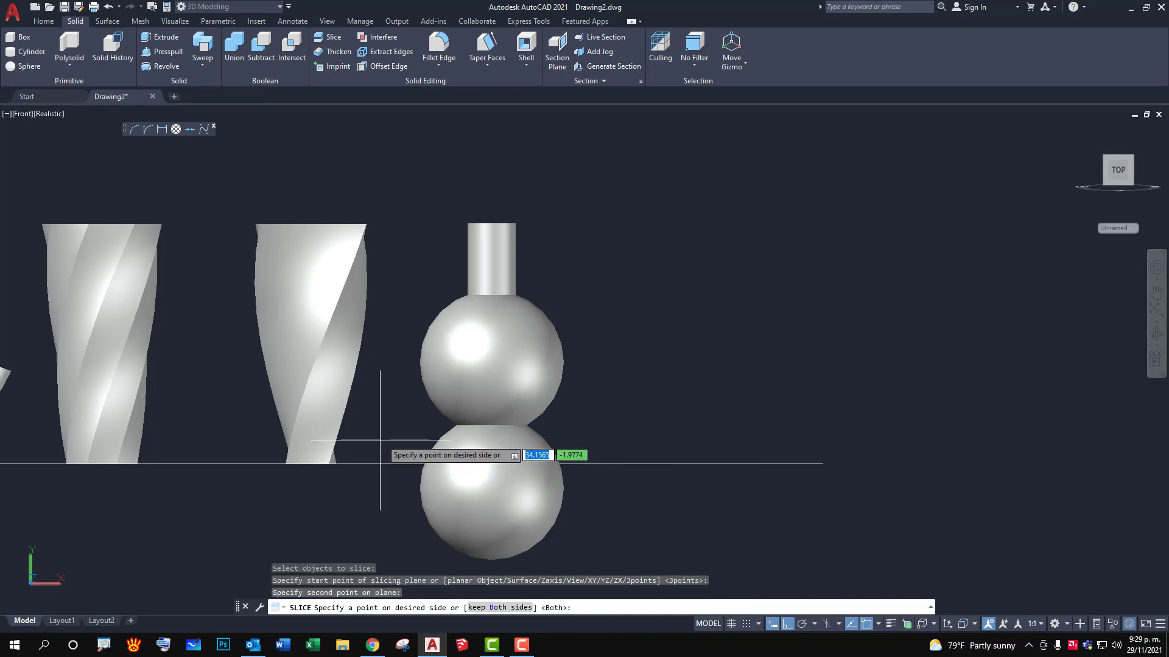
pyautogui.click(579, 328)
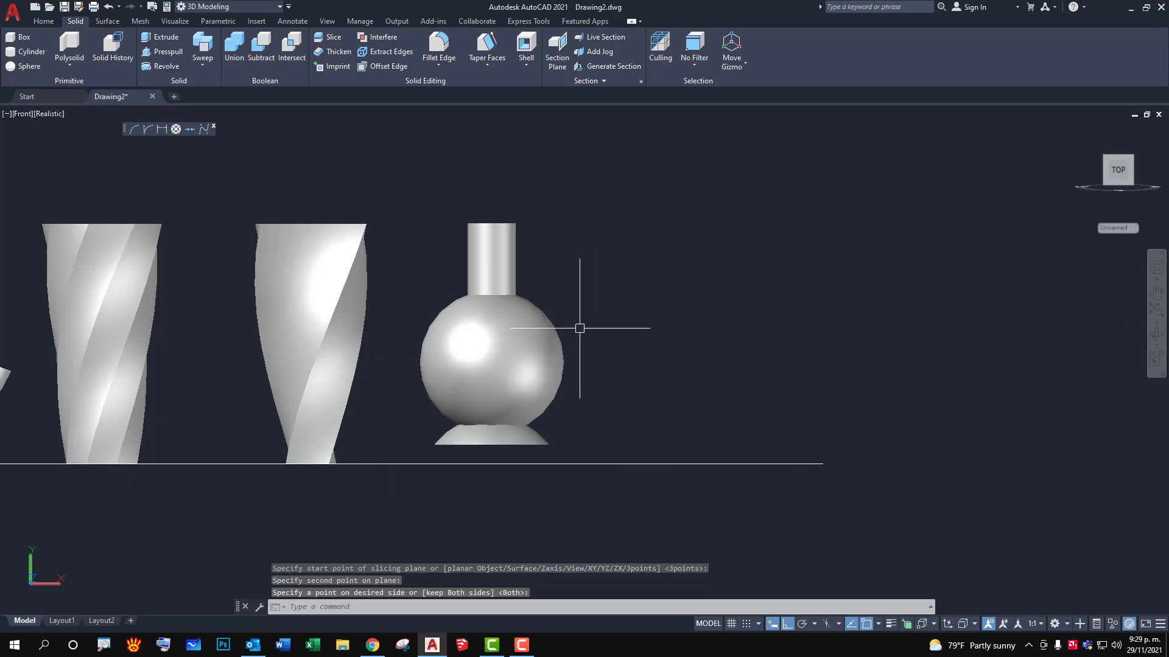
pyautogui.press('Escape')
# Back in Front view, start MOVE and window-select the neck and sphere.
pyautogui.moveTo(603, 408)
pyautogui.keyDown('shift'); pyautogui.mouseDown(button='middle')
pyautogui.moveTo(559, 498)
pyautogui.moveTo(600, 420)
pyautogui.mouseUp(button='middle'); pyautogui.keyUp('shift')
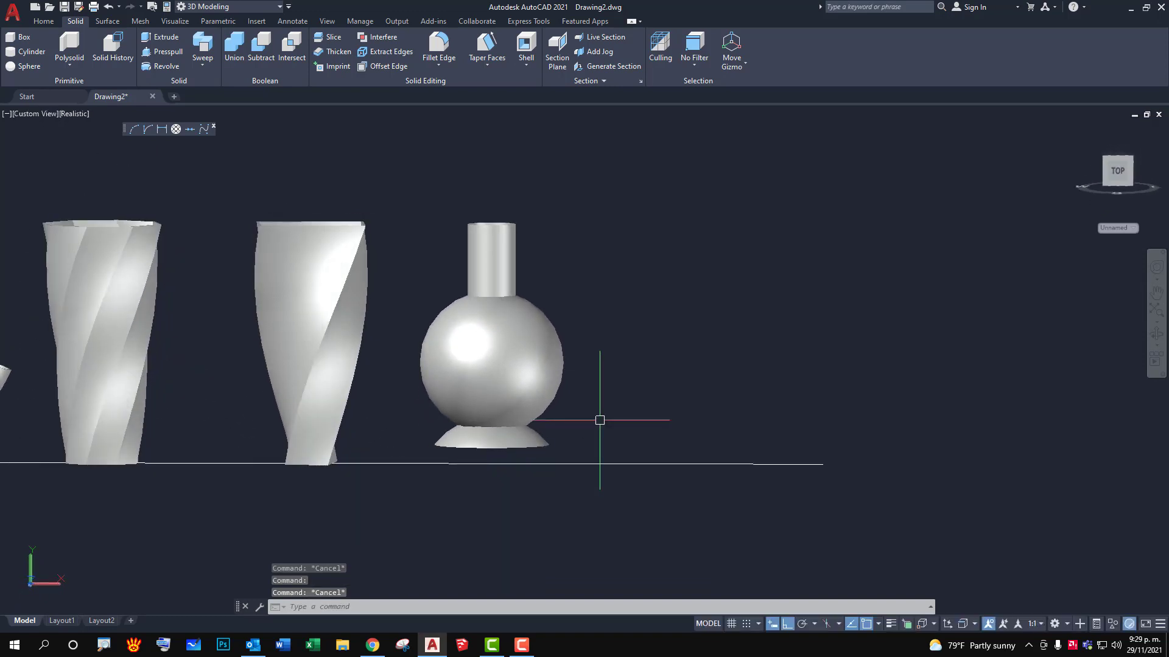
pyautogui.write('fv')
pyautogui.press('Return')
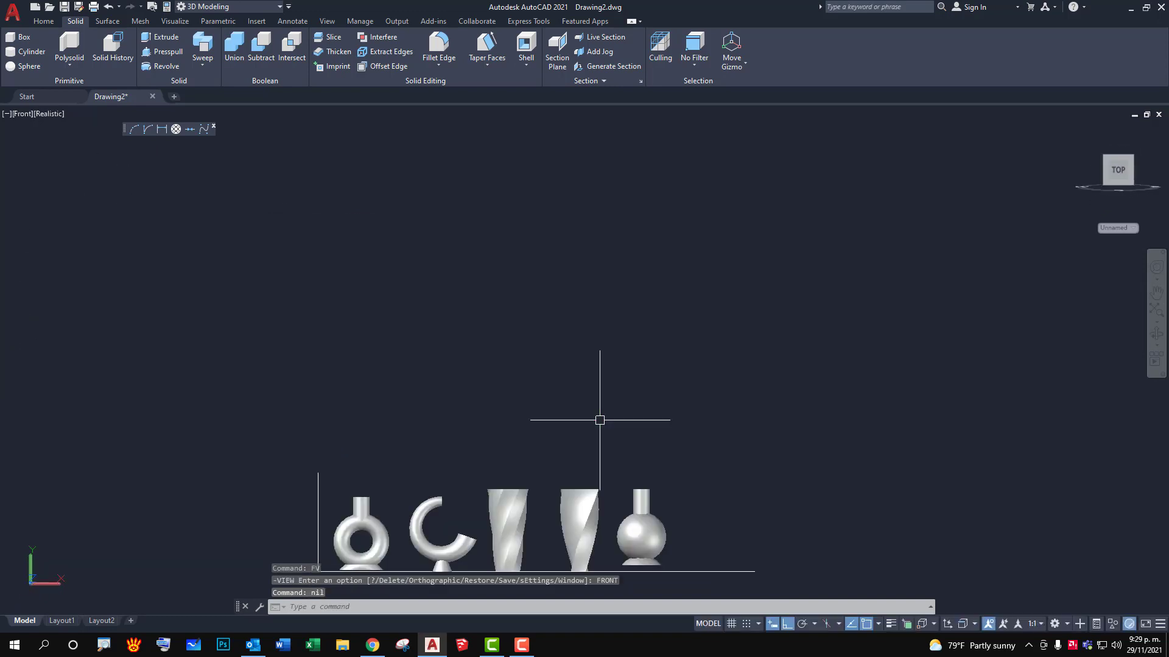
pyautogui.moveTo(666, 473); pyautogui.dragTo(600, 359, button='middle')
pyautogui.scroll(2, 601, 360)
pyautogui.write('m')
pyautogui.press('Return')
pyautogui.click(569, 298)
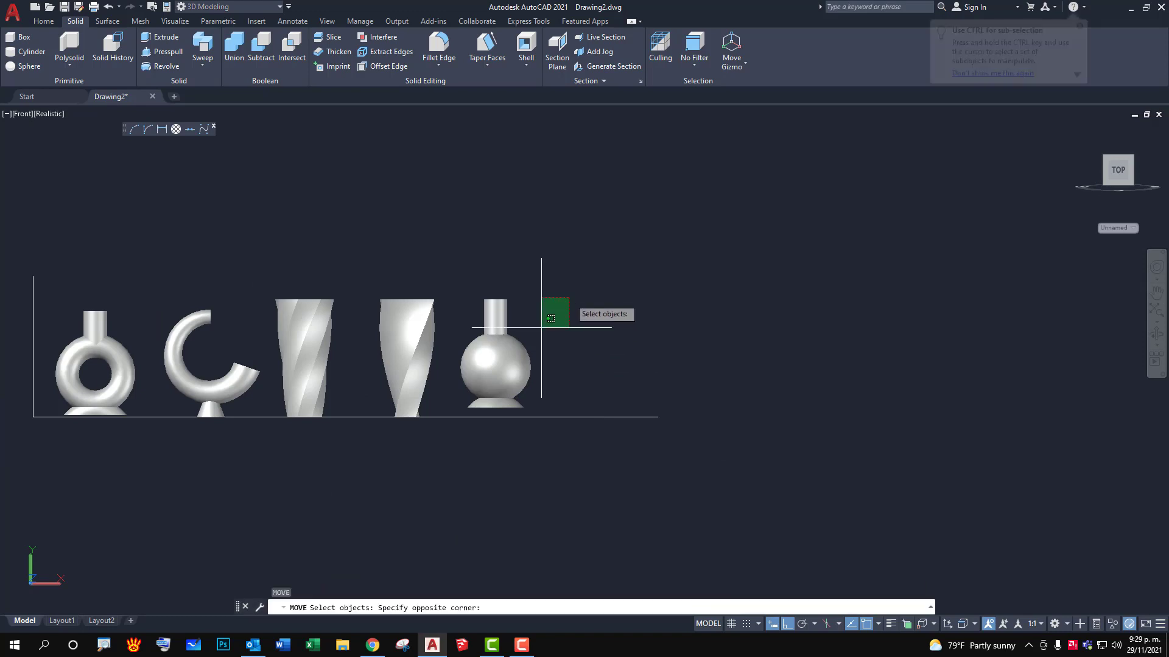
pyautogui.click(478, 404)
pyautogui.press('Return')
# Lower the neck and sphere onto the foot, then orbit and pan for a 3D view.
pyautogui.scroll(2, 599, 344)
pyautogui.click(599, 344)
pyautogui.scroll(1, 598, 344)
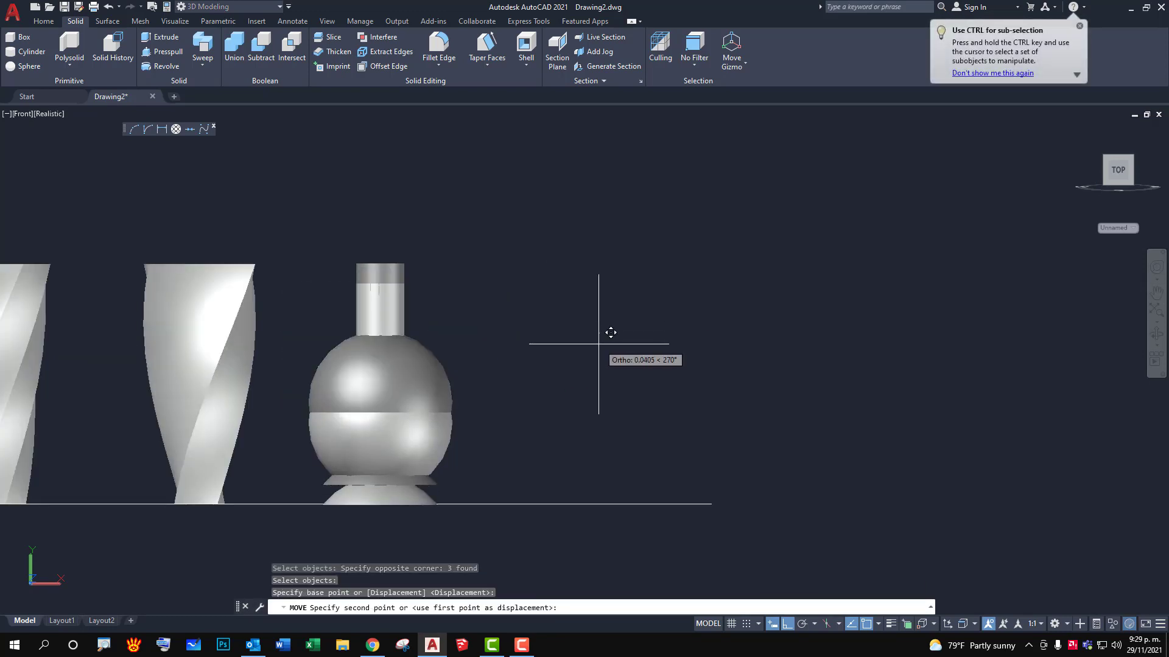
pyautogui.click(599, 343)
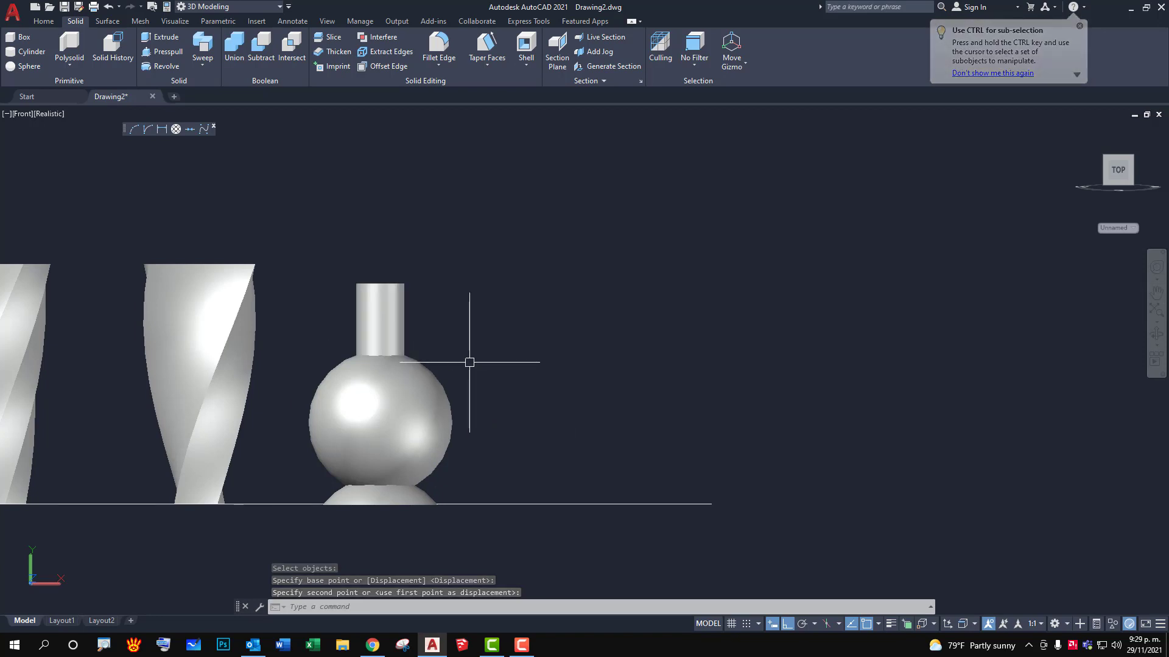
pyautogui.keyDown('shift'); pyautogui.moveTo(469, 360); pyautogui.dragTo(471, 406, button='middle'); pyautogui.keyUp('shift')
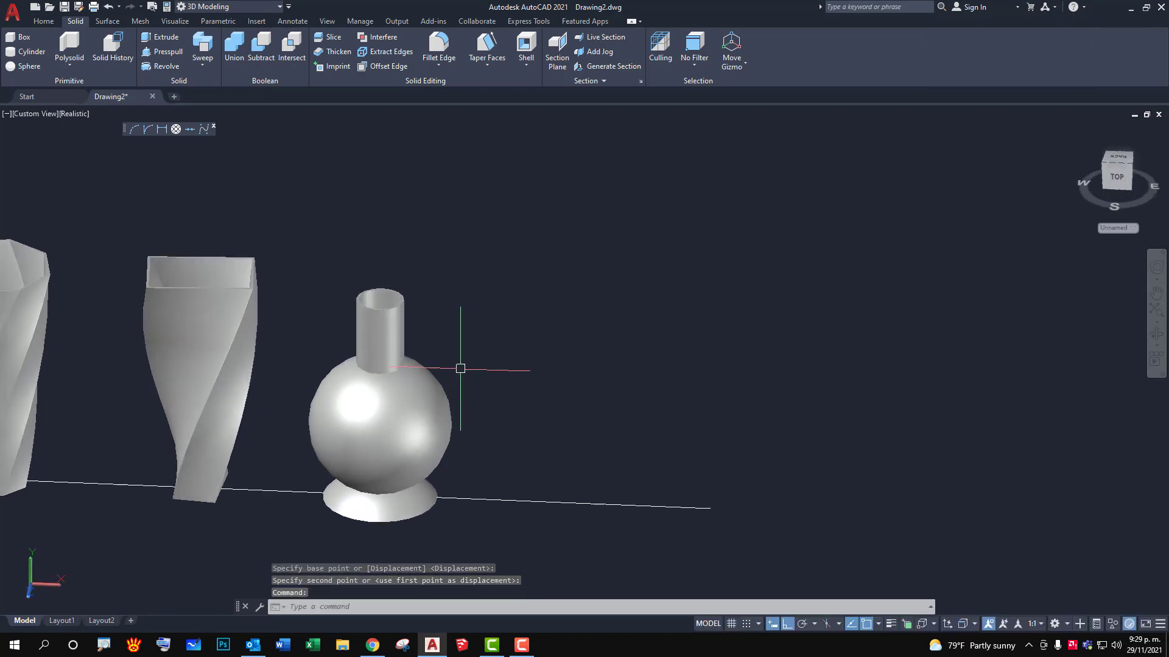
pyautogui.moveTo(459, 365)
pyautogui.mouseDown(button='middle')
pyautogui.moveTo(646, 295)
pyautogui.moveTo(620, 318)
pyautogui.mouseUp(button='middle')
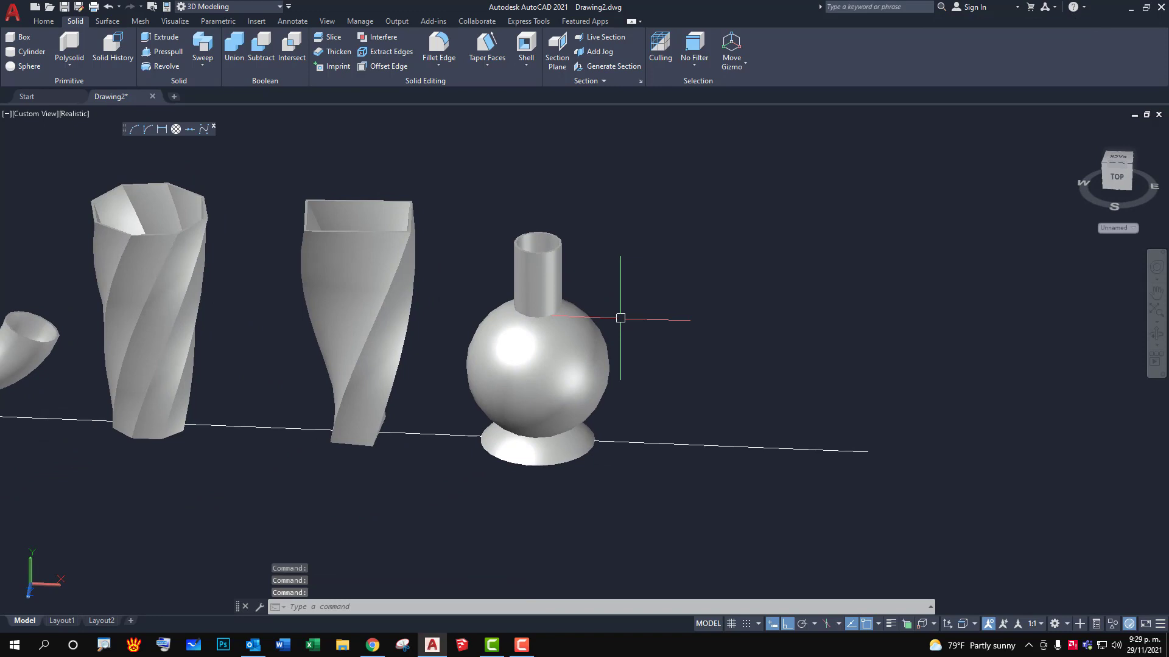
# Union the cylinder neck, sphere and sliced foot into one solid.
pyautogui.click(234, 44)
pyautogui.click(524, 277)
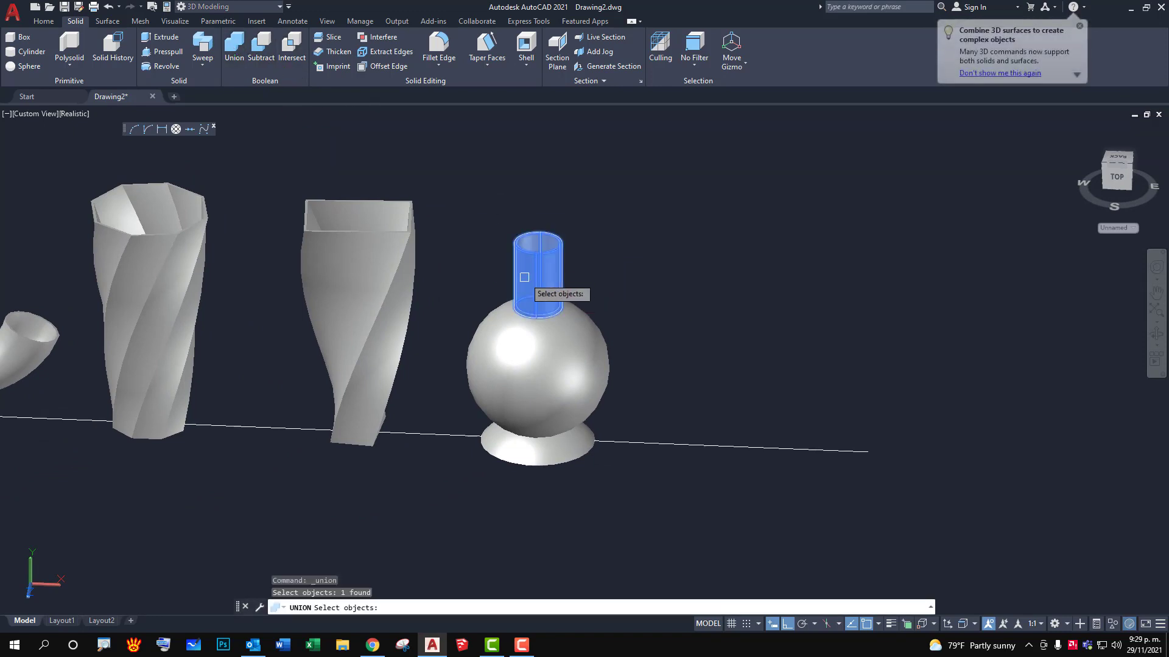
pyautogui.click(535, 368)
pyautogui.click(545, 438)
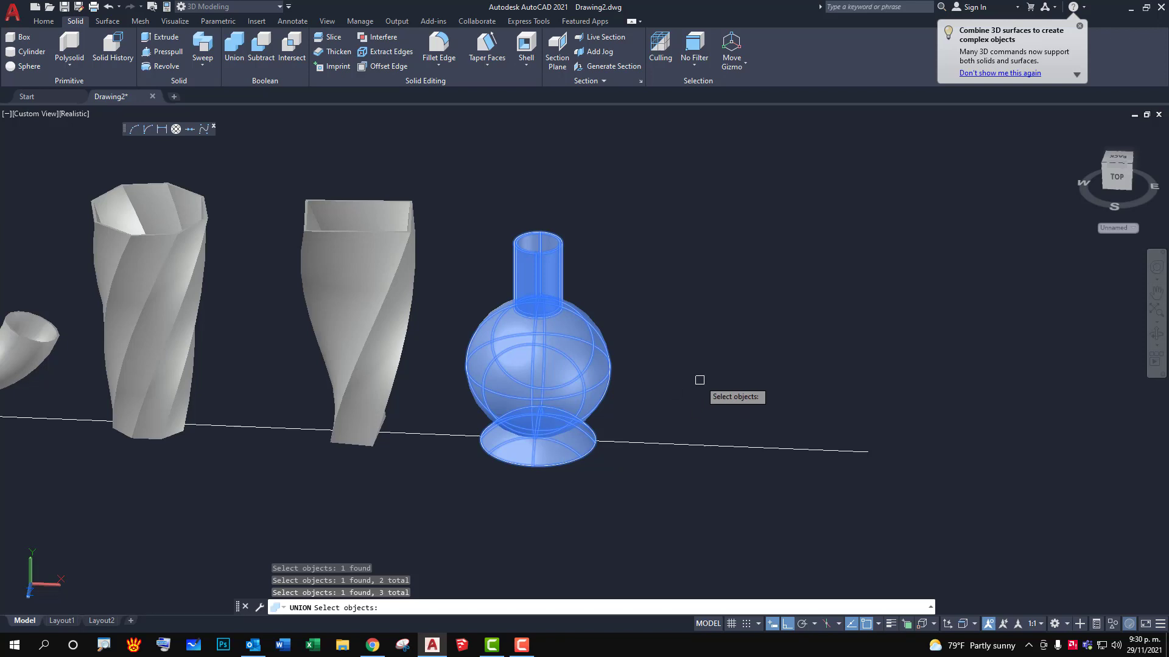
pyautogui.press('Return')
pyautogui.scroll(3, 511, 330)
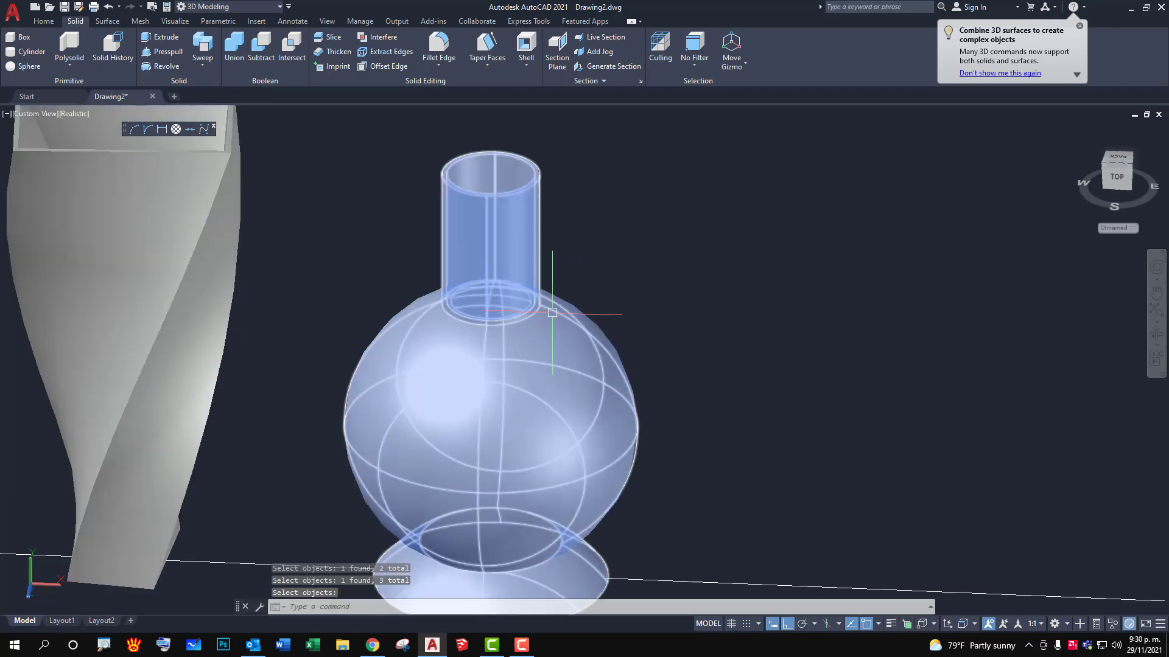
pyautogui.scroll(3, 552, 313)
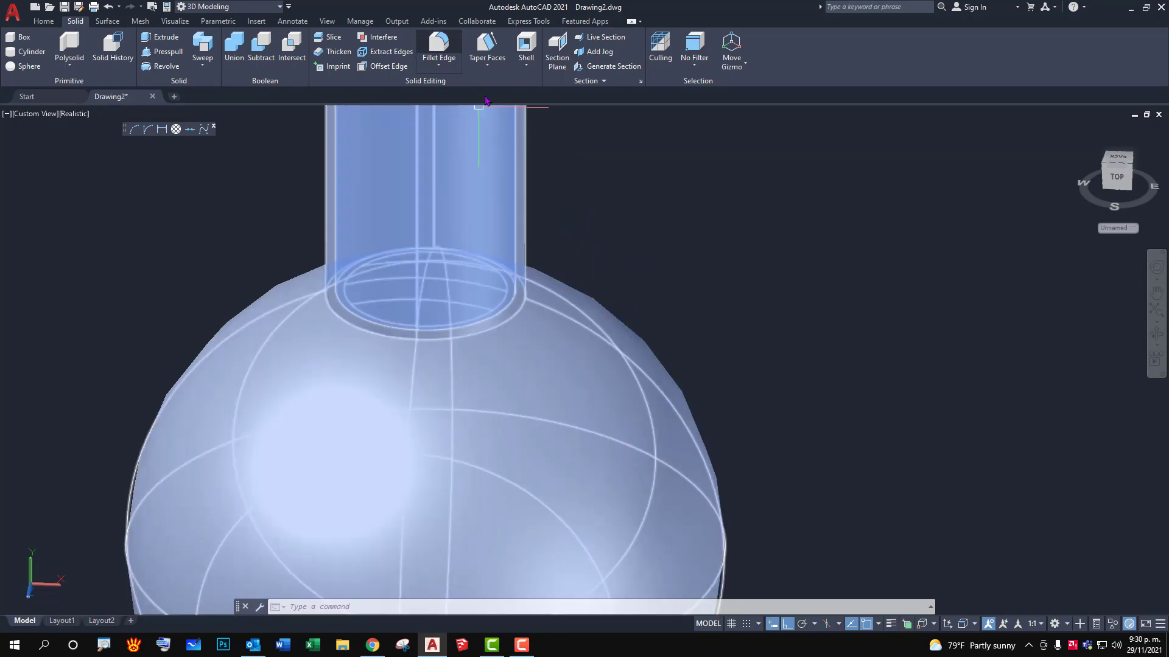
# Fillet the circular edge where the neck meets the sphere with a 0.02 radius.
pyautogui.keyDown('shift'); pyautogui.moveTo(705, 292); pyautogui.dragTo(720, 339, button='middle'); pyautogui.keyUp('shift')
pyautogui.click(608, 292)
pyautogui.click(438, 49)
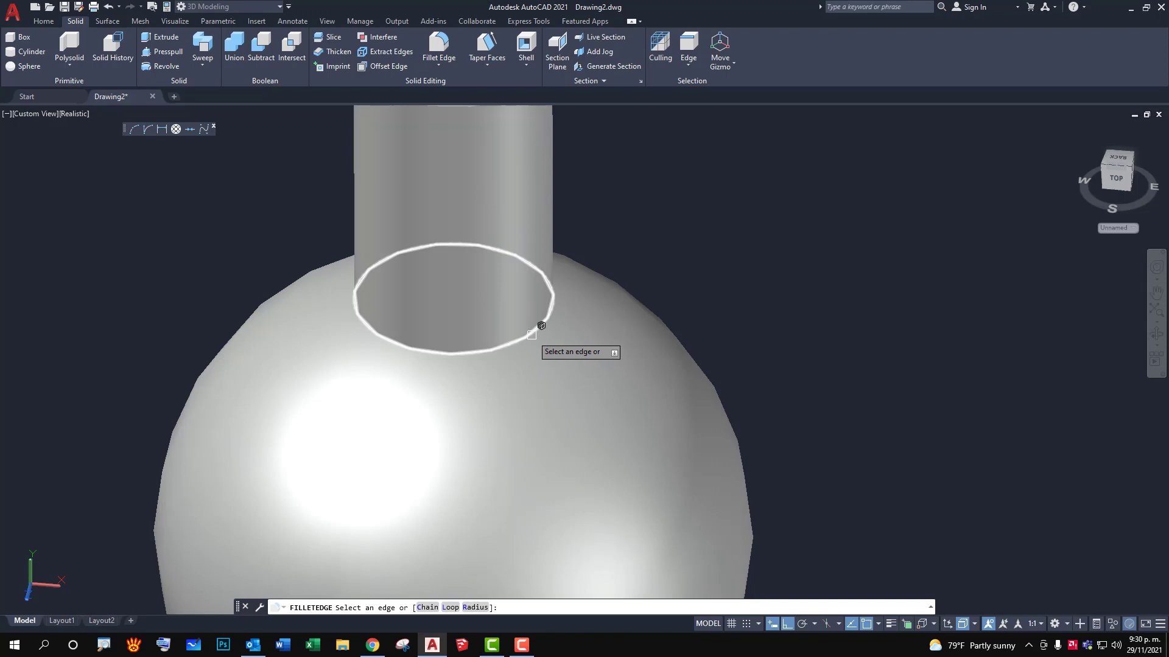
pyautogui.click(530, 334)
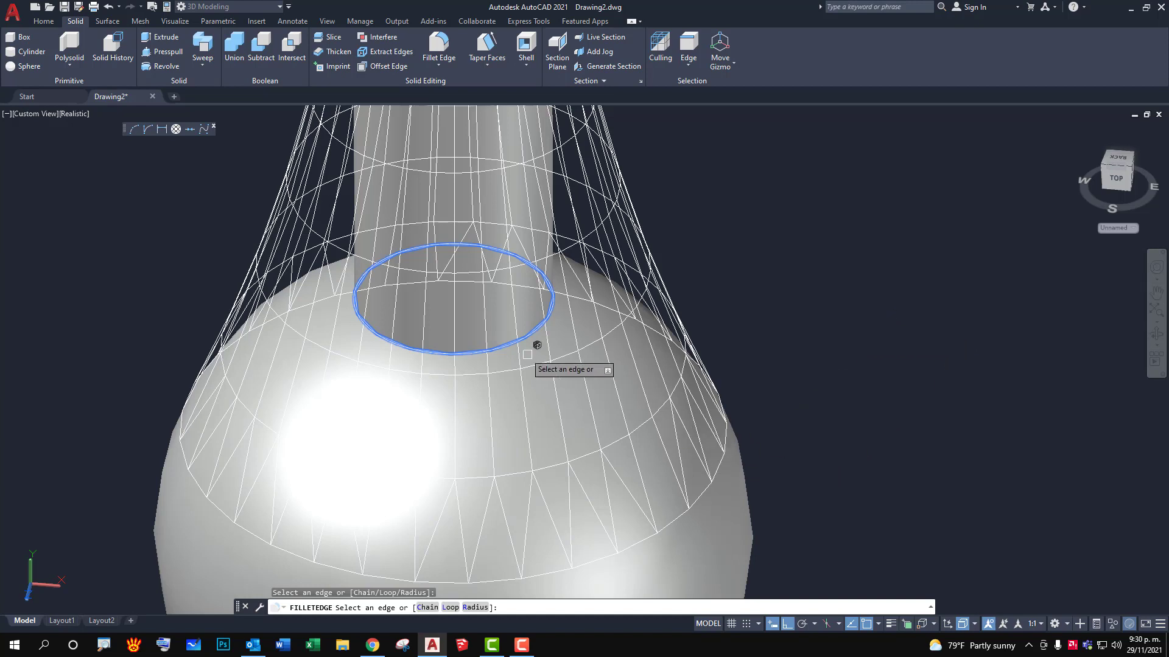
pyautogui.click(483, 606)
pyautogui.write('0.01')
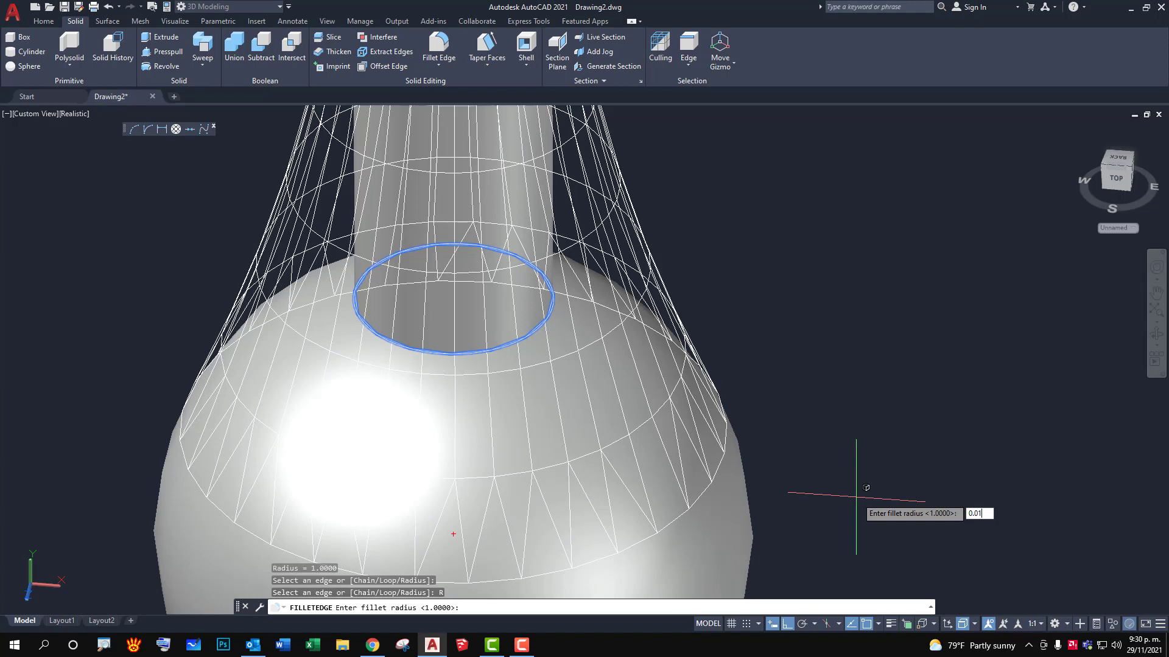
pyautogui.press('Return')
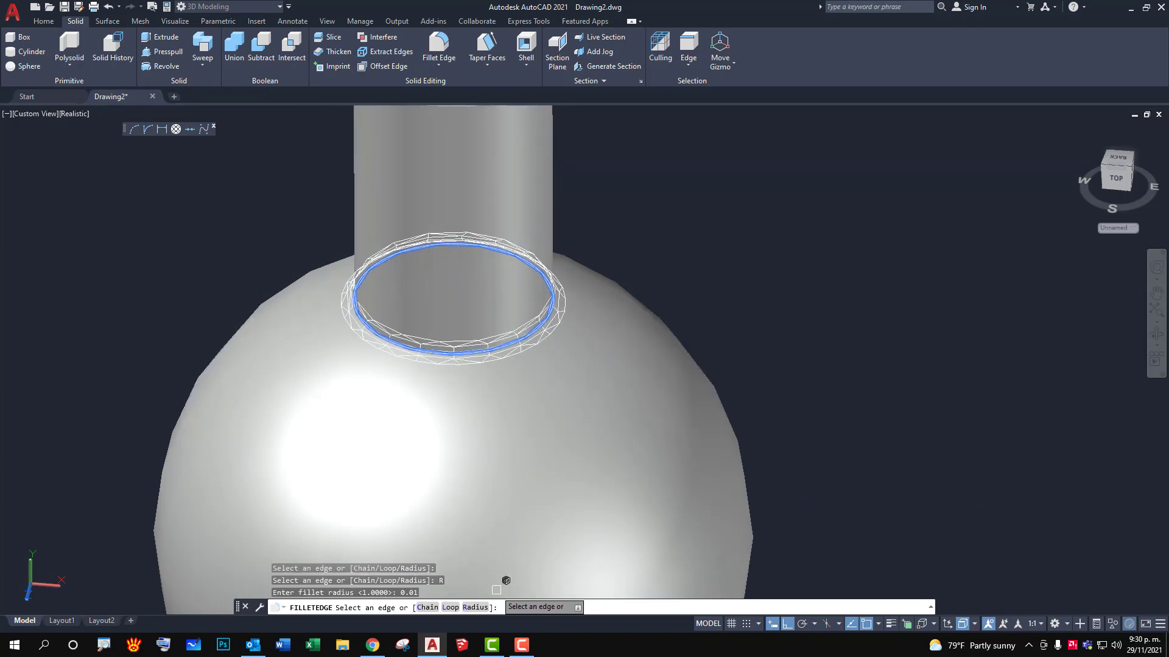
pyautogui.click(478, 607)
pyautogui.write('0.02')
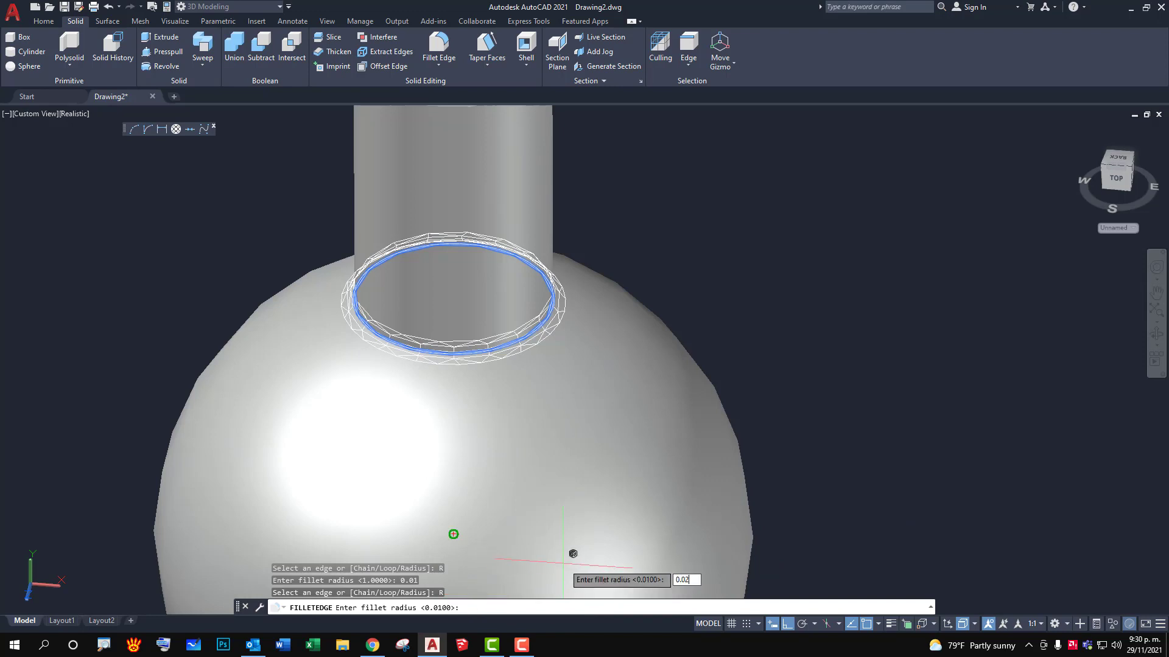
pyautogui.press('Return')
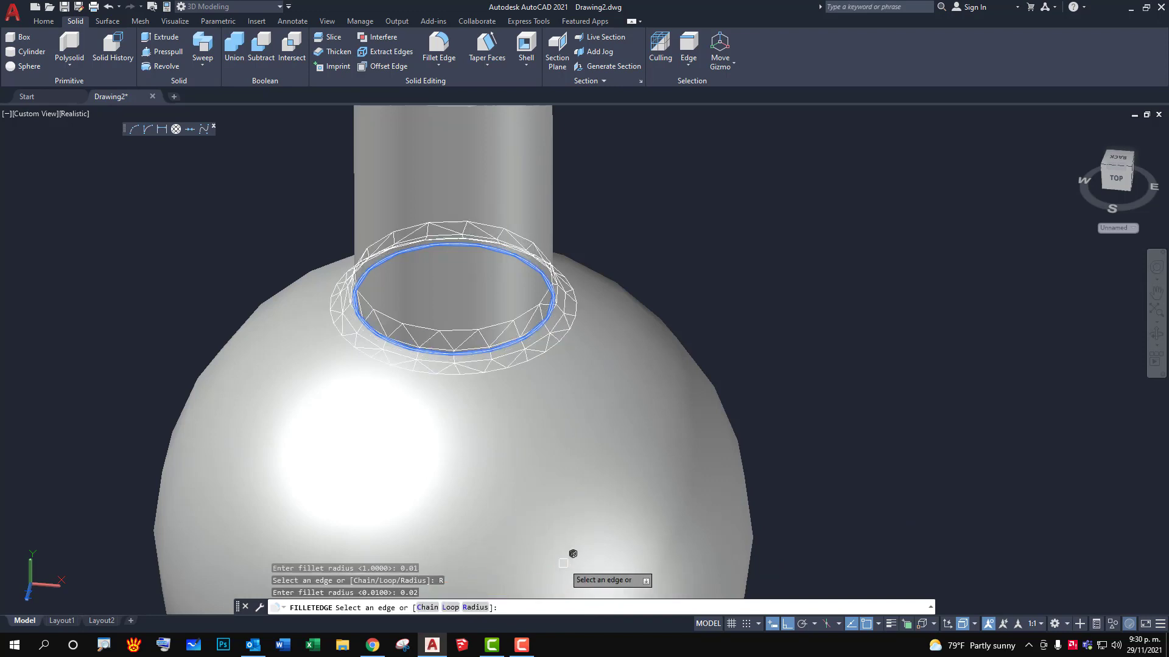
pyautogui.press('Return')
pyautogui.press('Return')
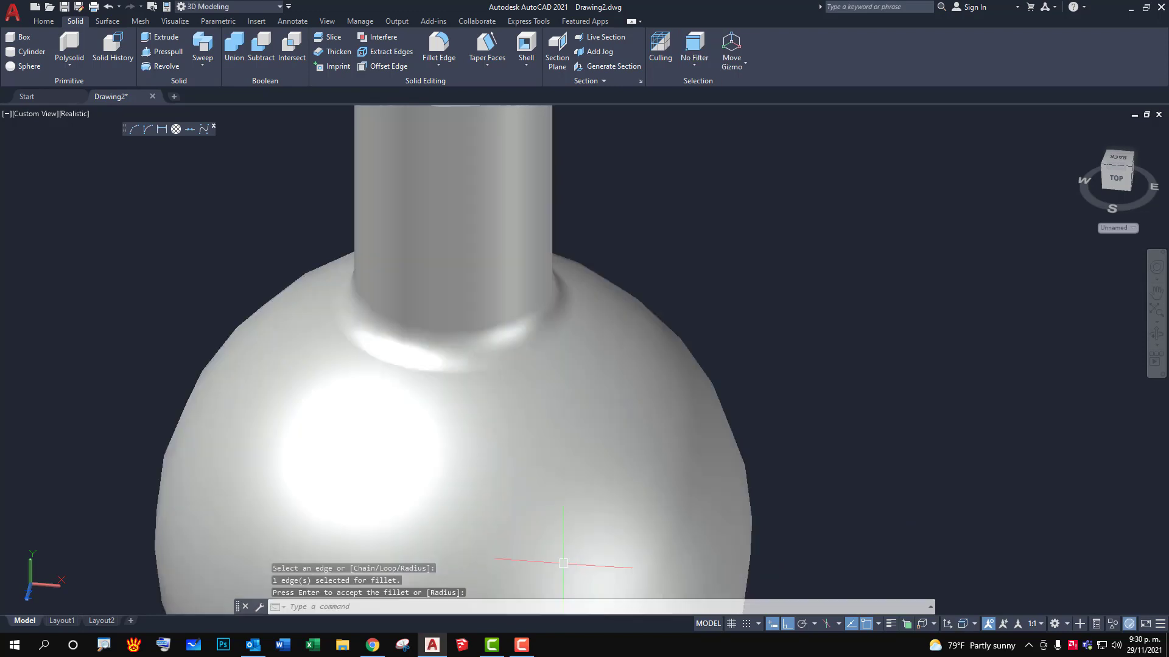
pyautogui.scroll(-3, 761, 376)
pyautogui.moveTo(741, 384)
pyautogui.keyDown('shift'); pyautogui.mouseDown(button='middle')
pyautogui.moveTo(798, 313)
pyautogui.moveTo(780, 297)
pyautogui.moveTo(696, 296)
pyautogui.moveTo(720, 378)
pyautogui.moveTo(748, 371)
pyautogui.moveTo(777, 444)
pyautogui.moveTo(770, 364)
pyautogui.mouseUp(button='middle'); pyautogui.keyUp('shift')
# Fillet the bottom rim of the bottle's foot with a 0.01 radius.
pyautogui.scroll(-2, 777, 444)
pyautogui.scroll(2, 730, 423)
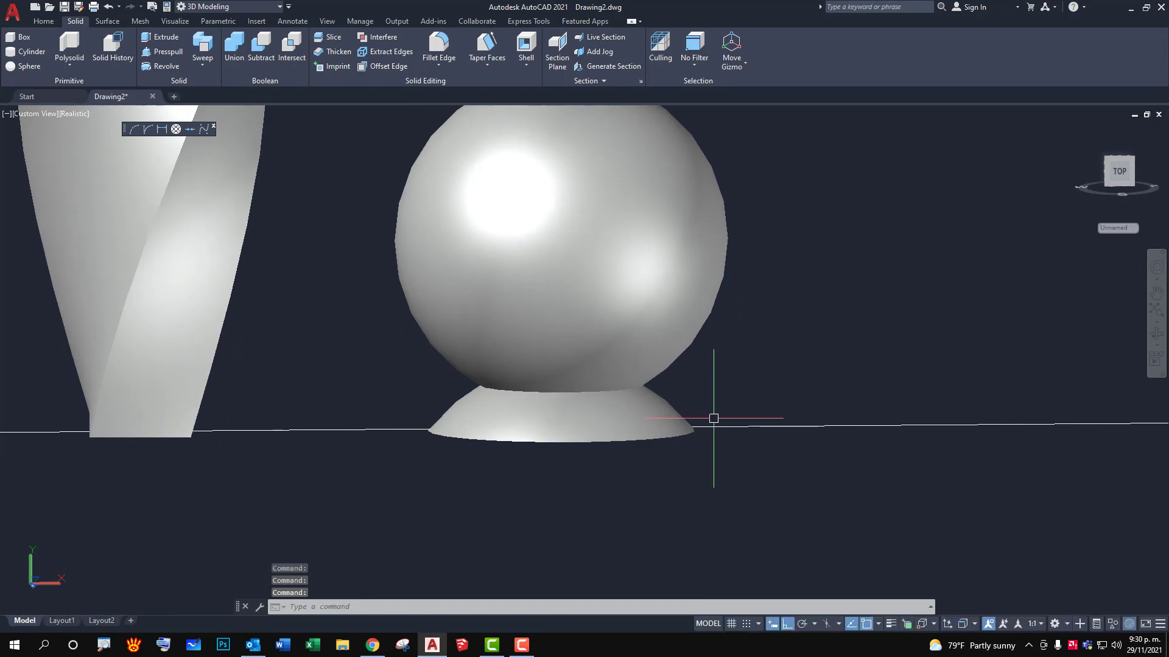
pyautogui.scroll(2, 660, 437)
pyautogui.moveTo(660, 437)
pyautogui.keyDown('shift'); pyautogui.mouseDown(button='middle')
pyautogui.moveTo(381, 426)
pyautogui.moveTo(674, 391)
pyautogui.mouseUp(button='middle'); pyautogui.keyUp('shift')
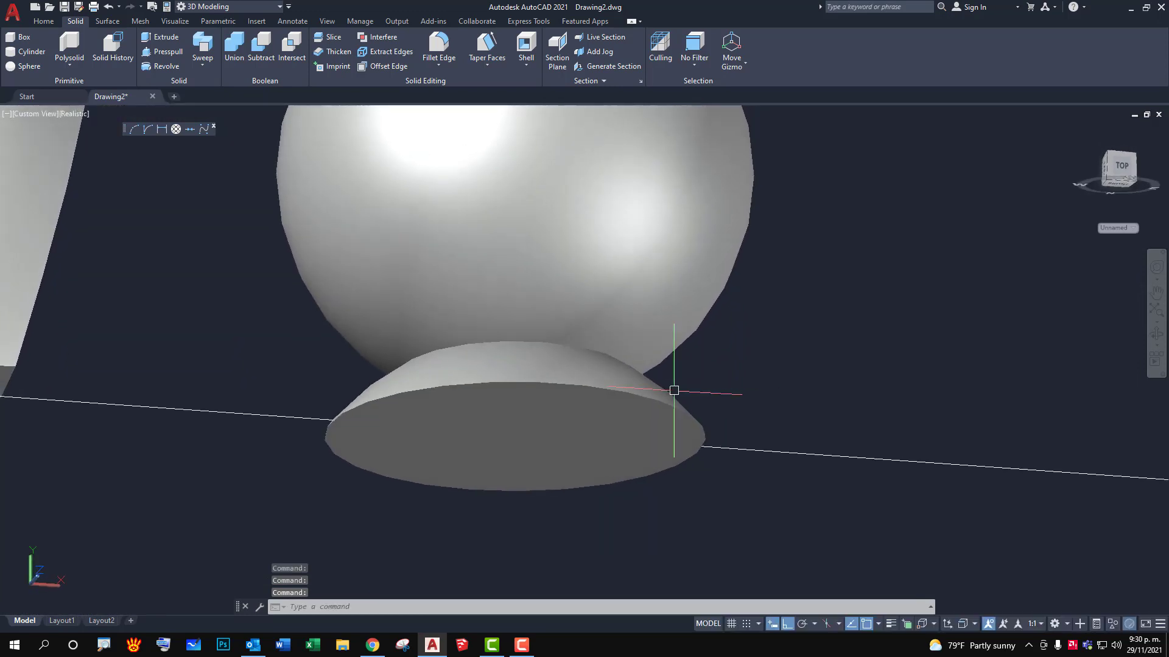
pyautogui.click(440, 50)
pyautogui.click(653, 390)
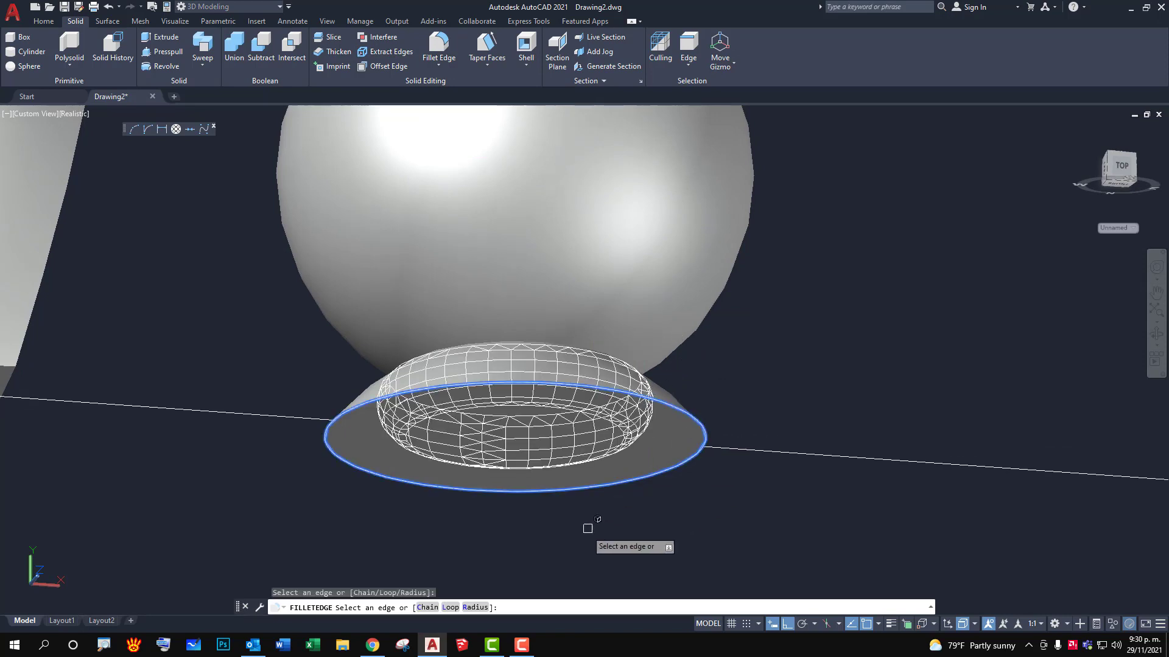
pyautogui.click(476, 607)
pyautogui.write('0.01')
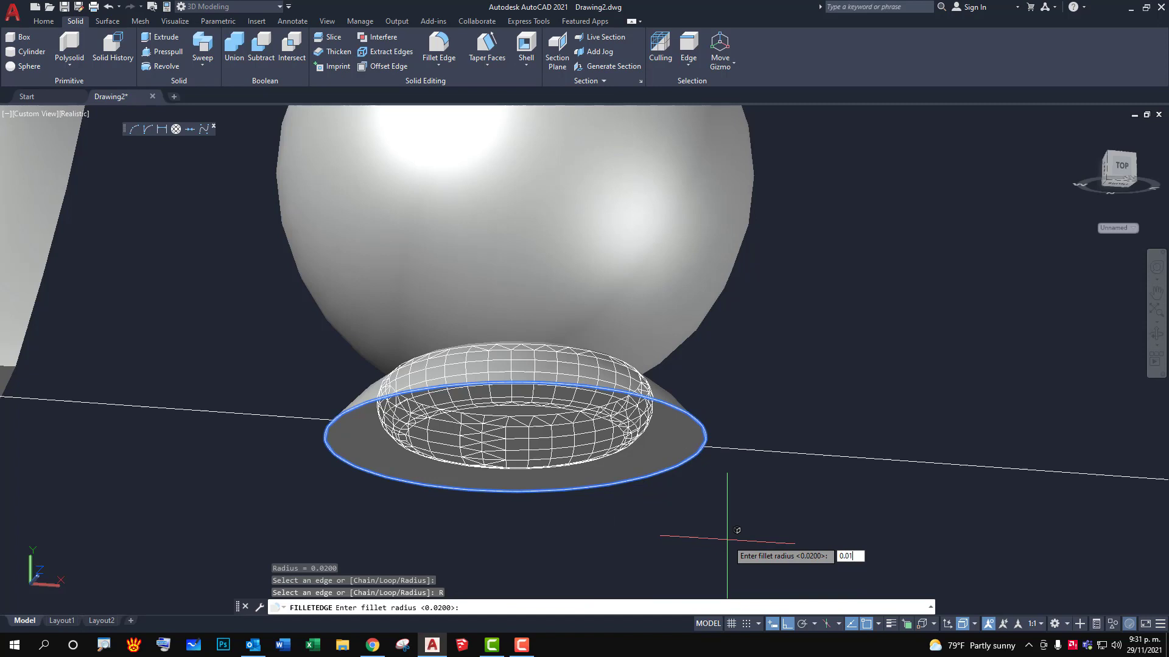
pyautogui.press('Return')
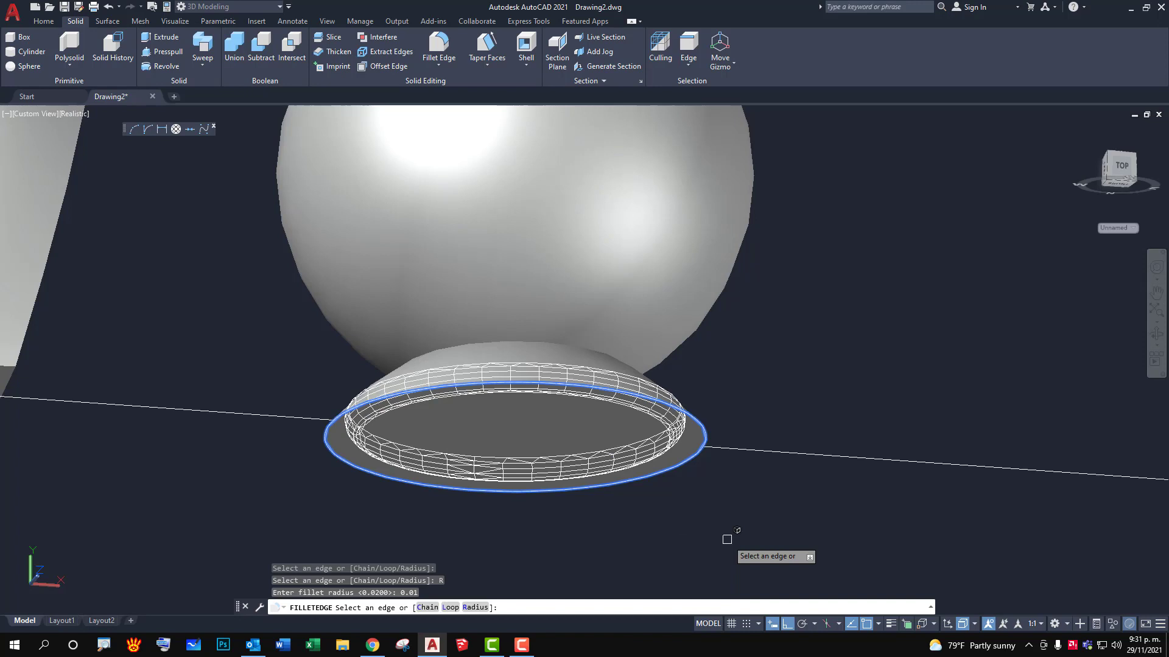
pyautogui.click(727, 540)
pyautogui.press('Return')
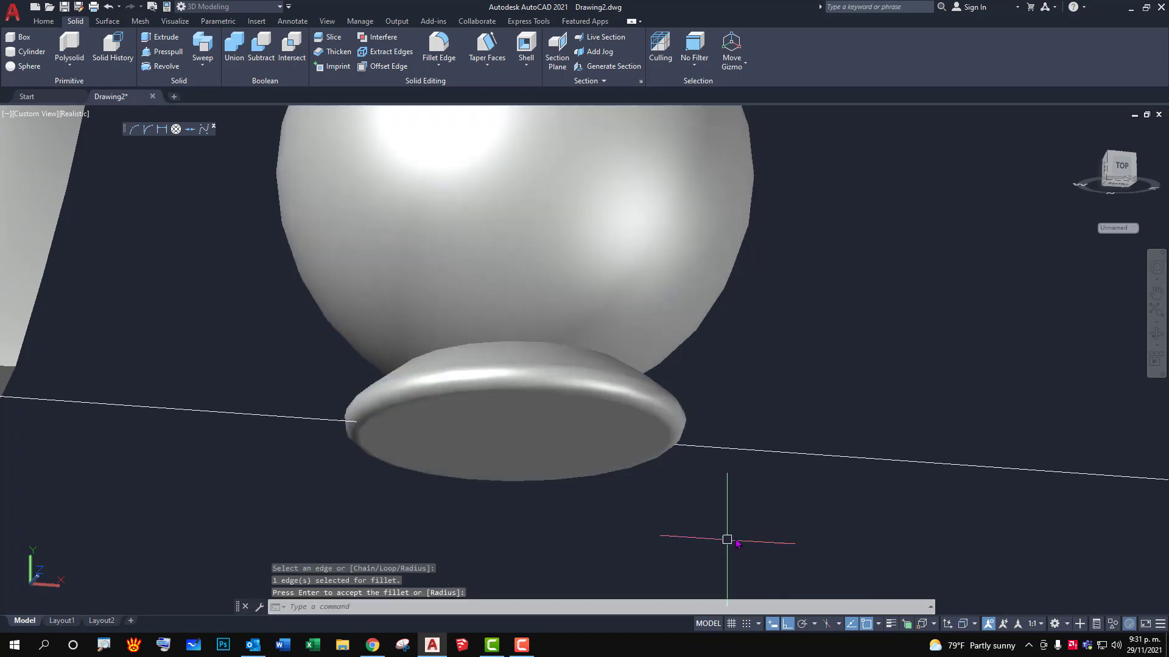
# Orbit back to a side view of the row of vases.
pyautogui.press('Return')
pyautogui.moveTo(791, 396)
pyautogui.keyDown('shift'); pyautogui.mouseDown(button='middle')
pyautogui.moveTo(757, 470)
pyautogui.moveTo(753, 432)
pyautogui.mouseUp(button='middle'); pyautogui.keyUp('shift')
pyautogui.scroll(-5, 753, 433)
pyautogui.scroll(-2, 744, 462)
# Clear the vase selection and switch to the Front view with FV, zooming in on the row.
pyautogui.scroll(1, 783, 431)
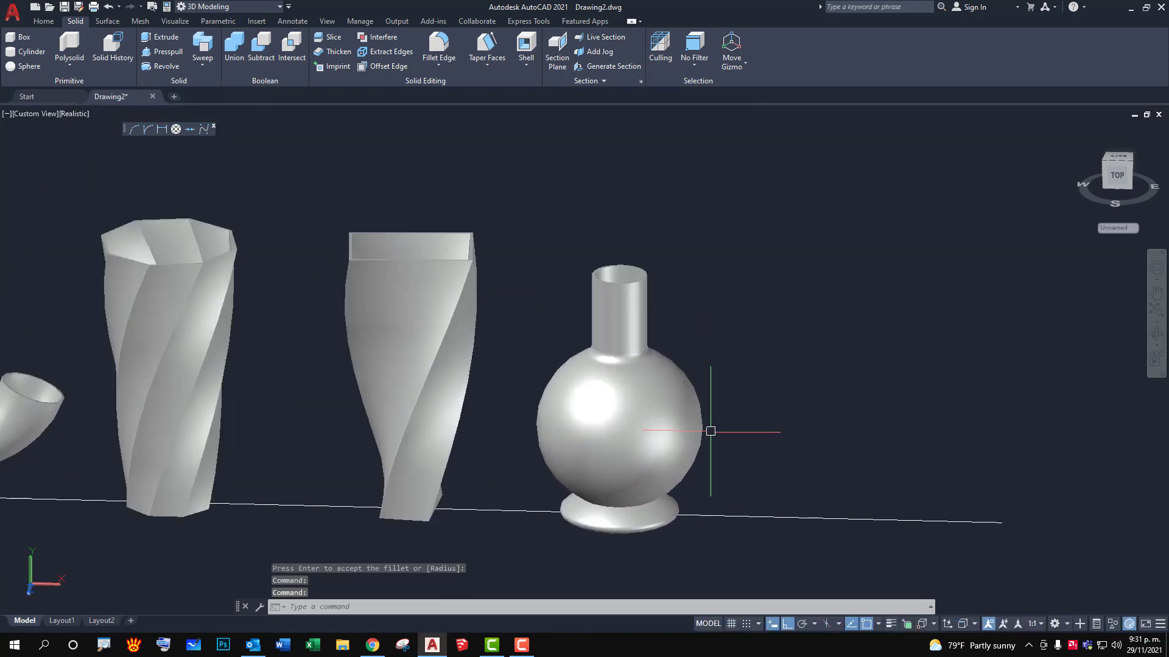
pyautogui.scroll(2, 681, 348)
pyautogui.press('Escape')
pyautogui.press('Escape')
pyautogui.write('fi')
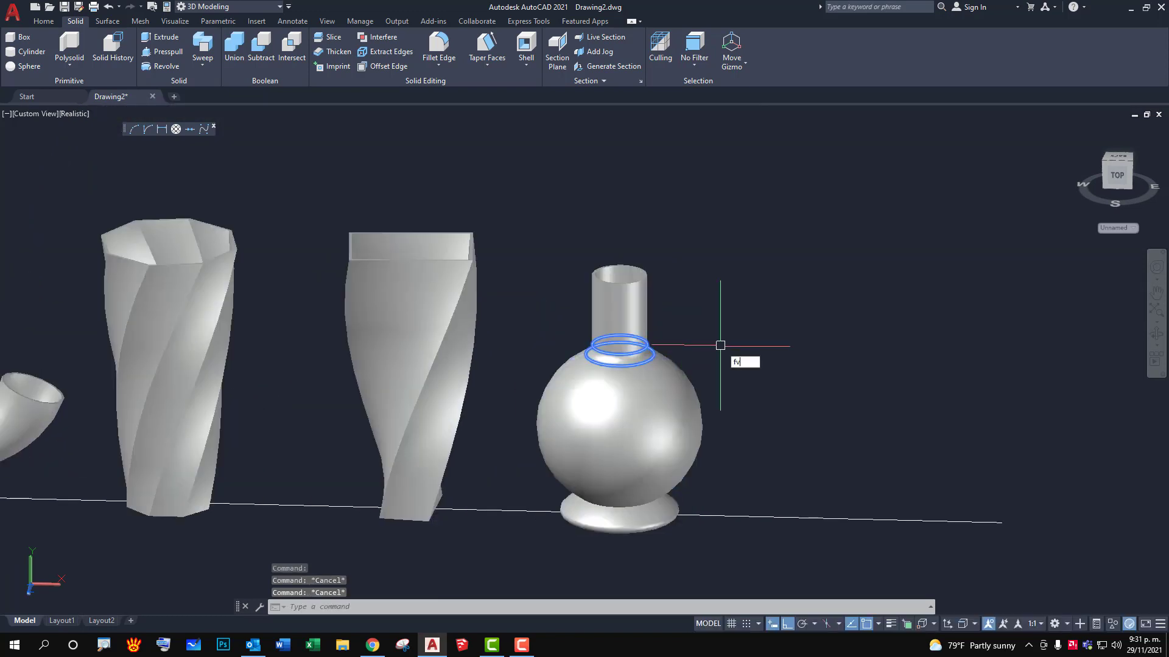
pyautogui.press('Return')
pyautogui.scroll(2, 685, 279)
pyautogui.scroll(3, 651, 377)
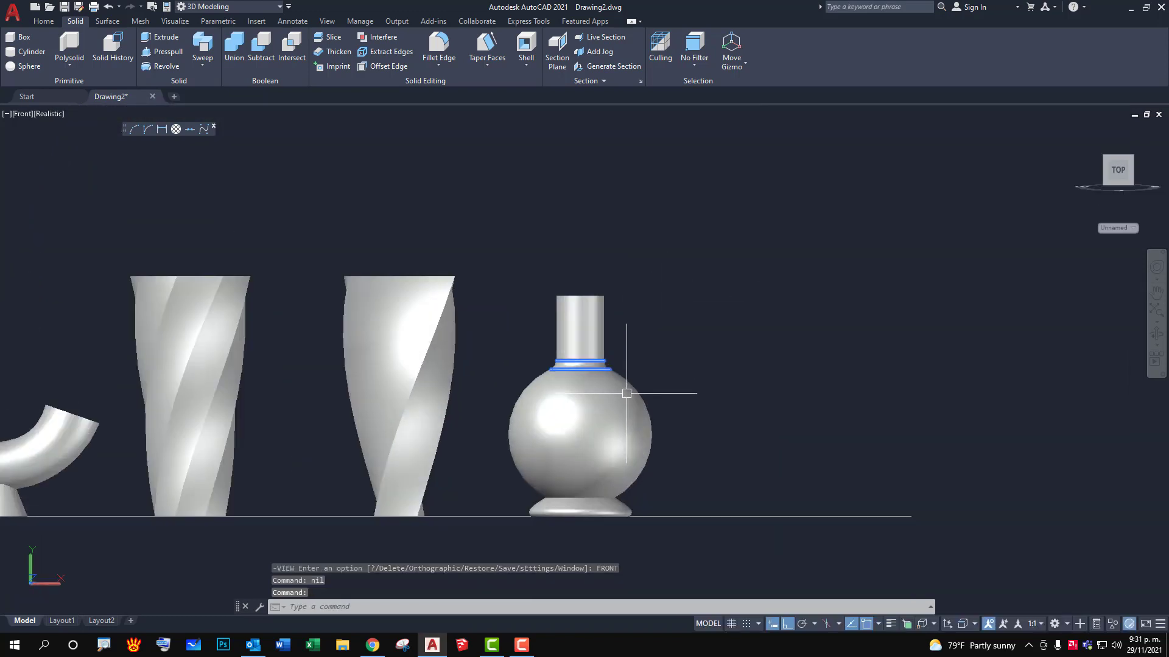
pyautogui.scroll(2, 663, 368)
pyautogui.scroll(2, 663, 368)
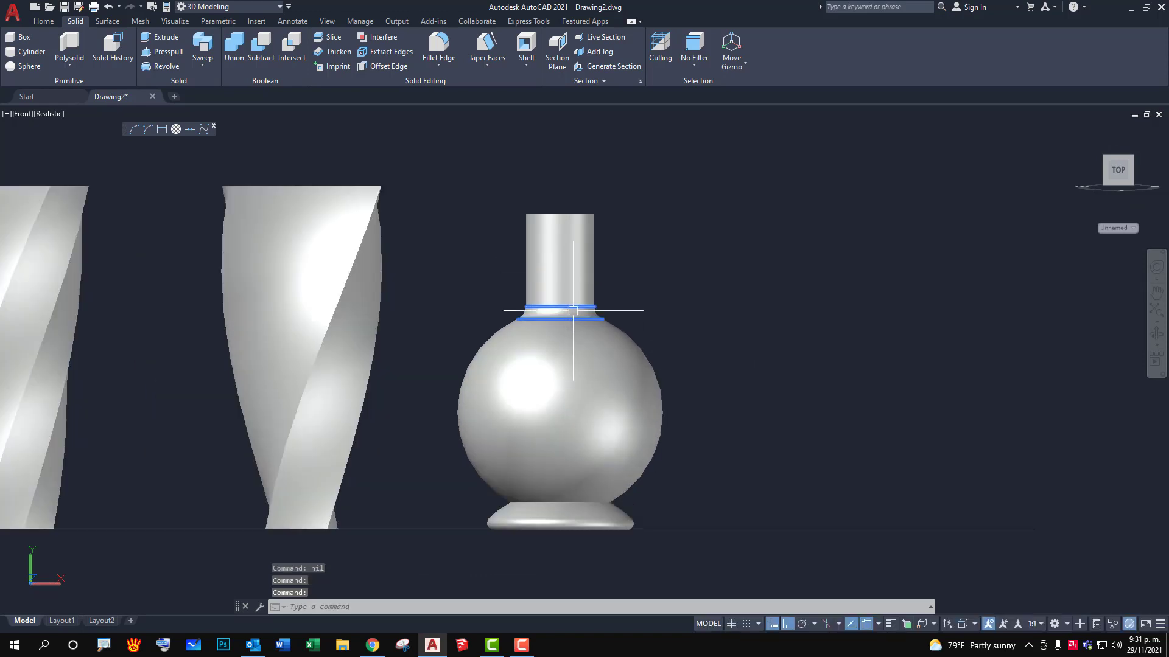
pyautogui.scroll(3, 626, 352)
pyautogui.scroll(-2, 660, 339)
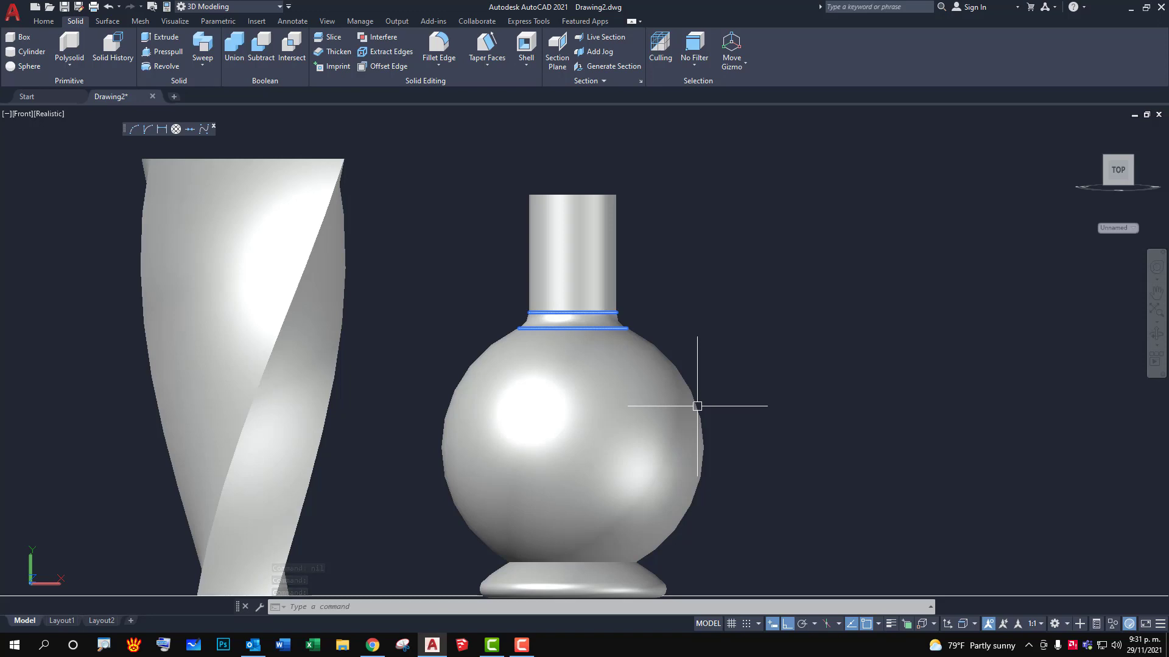
# Apply Shell > Clean to the bottle solid, exit SOLIDEDIT, and recentre the vases.
pyautogui.click(527, 69)
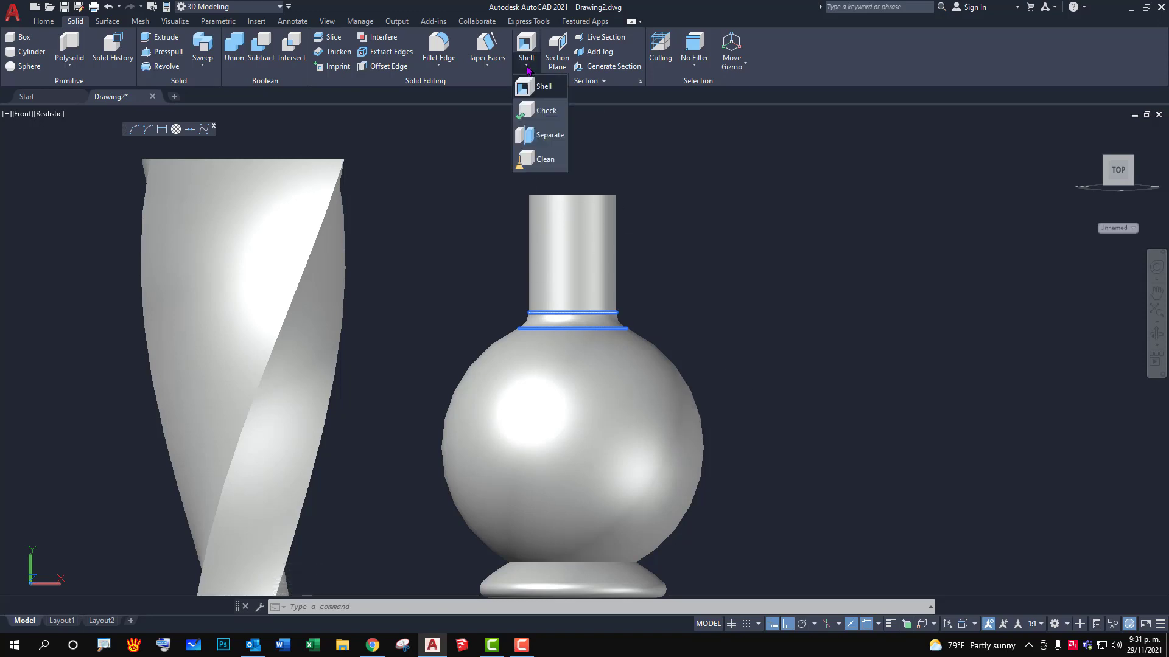
pyautogui.click(545, 159)
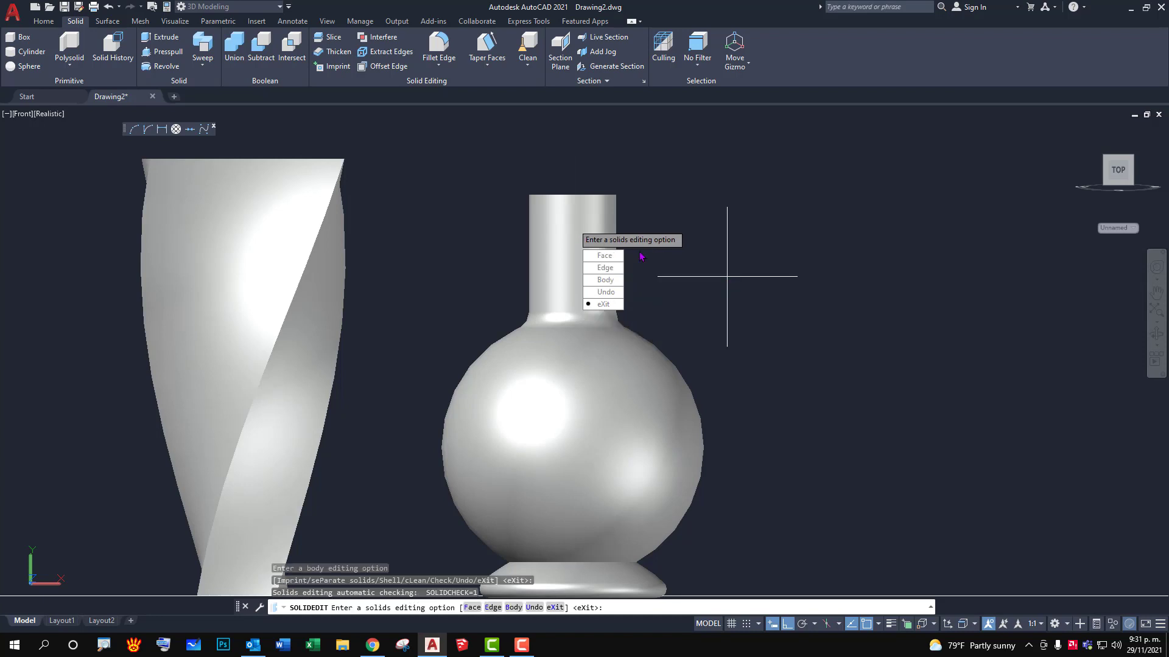
pyautogui.press('Return')
pyautogui.scroll(-4, 790, 331)
pyautogui.press('Return')
pyautogui.scroll(3, 744, 341)
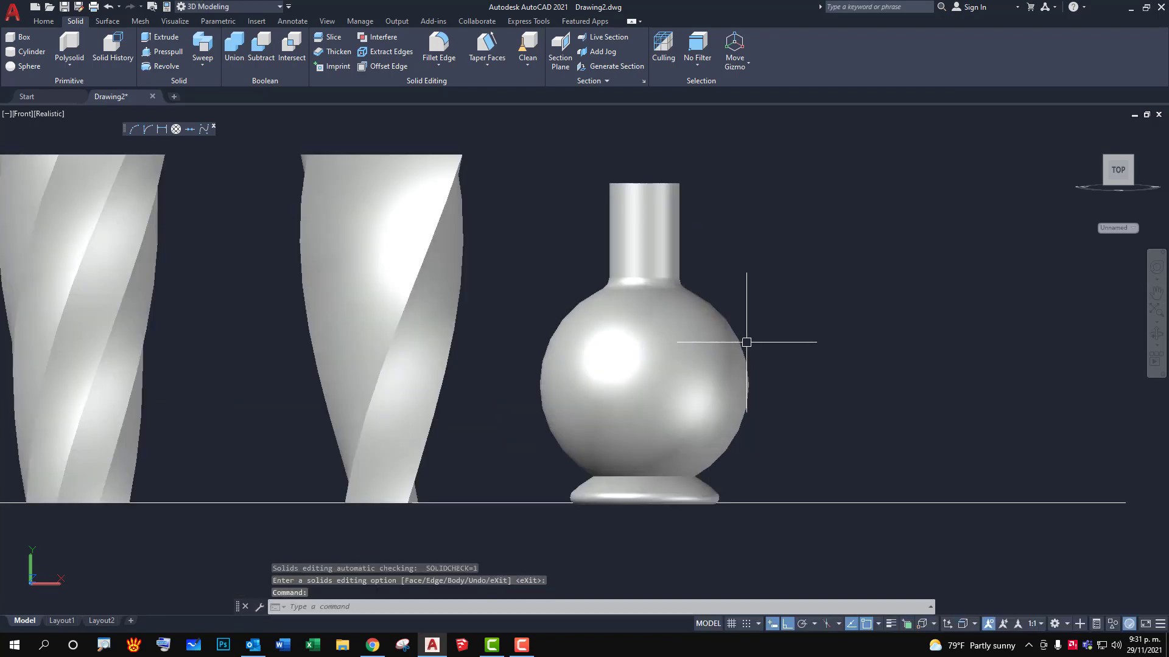
pyautogui.moveTo(717, 276); pyautogui.dragTo(709, 321, button='middle')
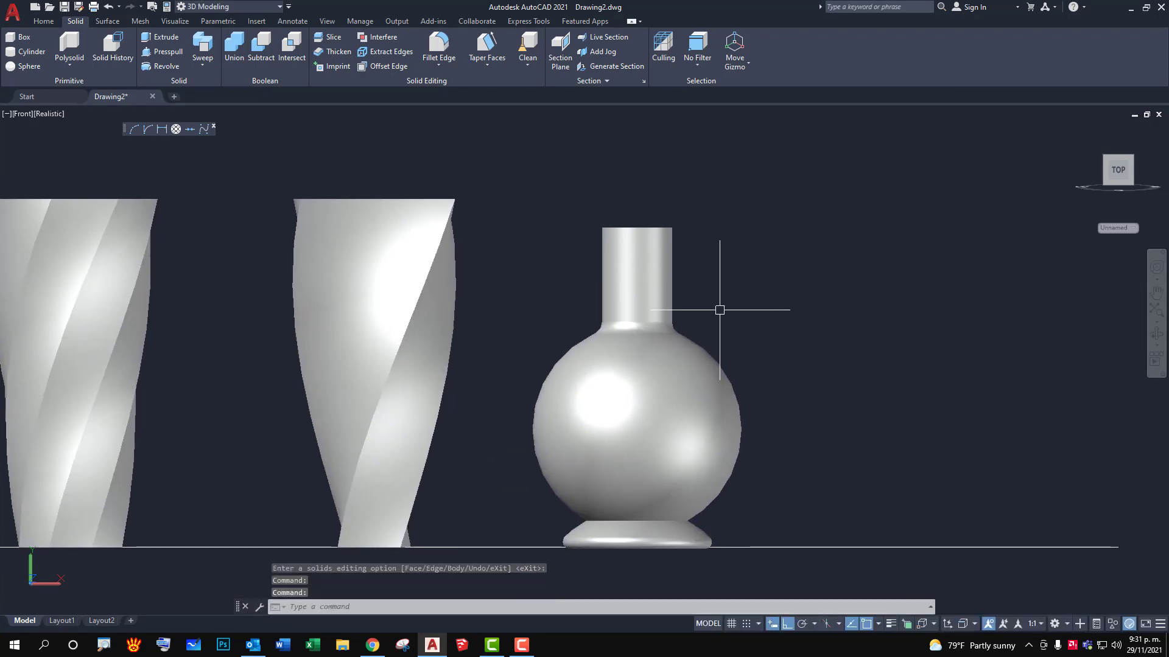
# Set the visual style to 2D Wireframe and recentre the flask.
pyautogui.click(51, 118)
pyautogui.click(94, 144)
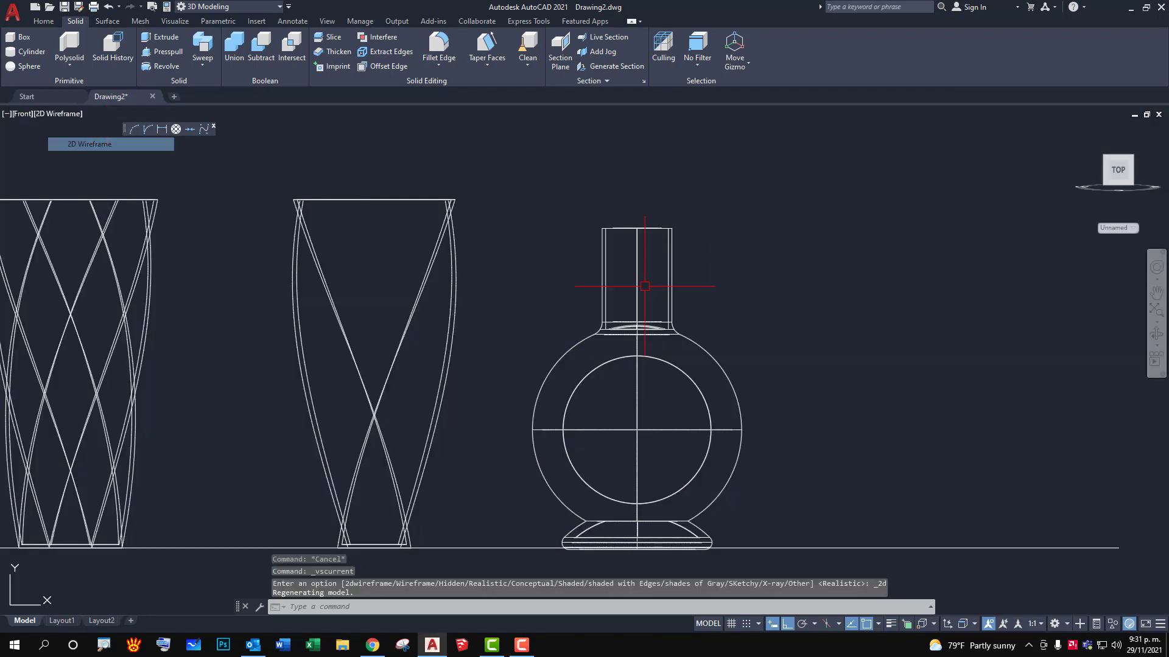
pyautogui.moveTo(754, 318)
pyautogui.mouseDown(button='middle')
pyautogui.moveTo(678, 255)
pyautogui.moveTo(677, 297)
pyautogui.mouseUp(button='middle')
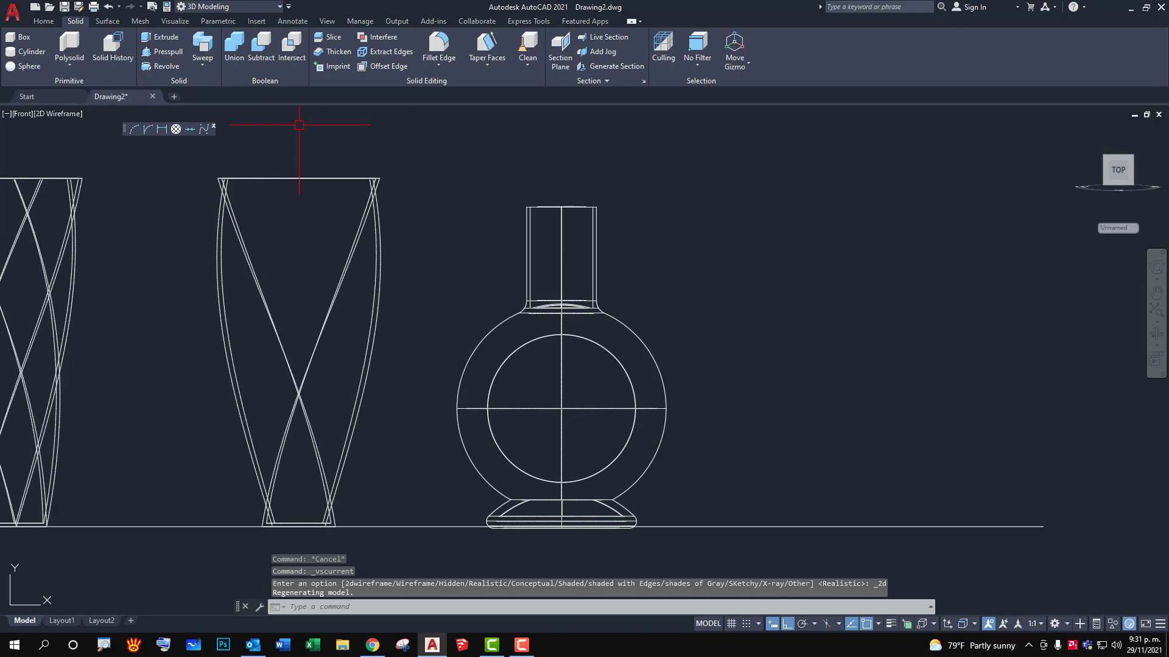
# Draw a trial three-point arc from the neck's right edge down to the flask body.
pyautogui.click(42, 21)
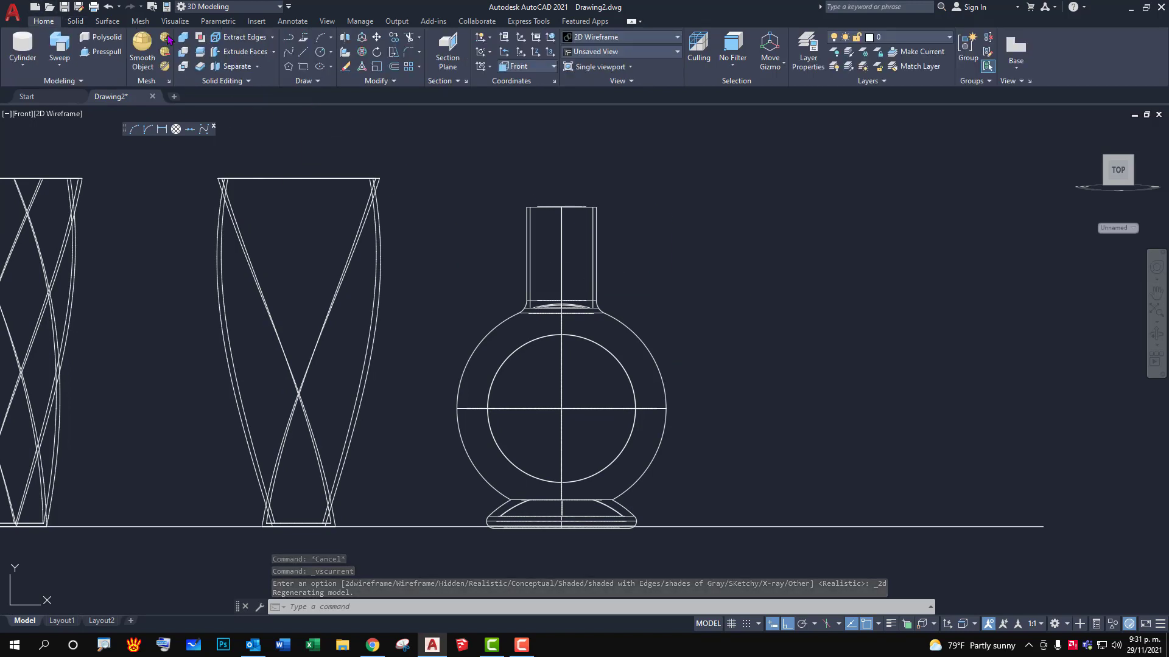
pyautogui.click(321, 37)
pyautogui.scroll(2, 629, 249)
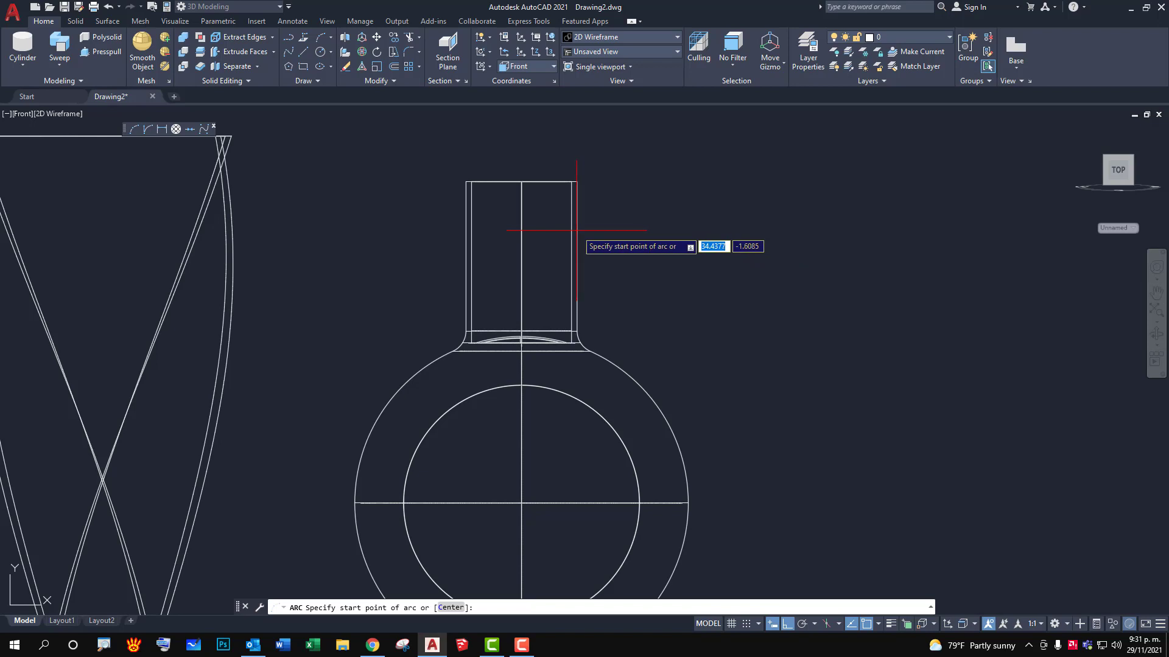
pyautogui.click(577, 230)
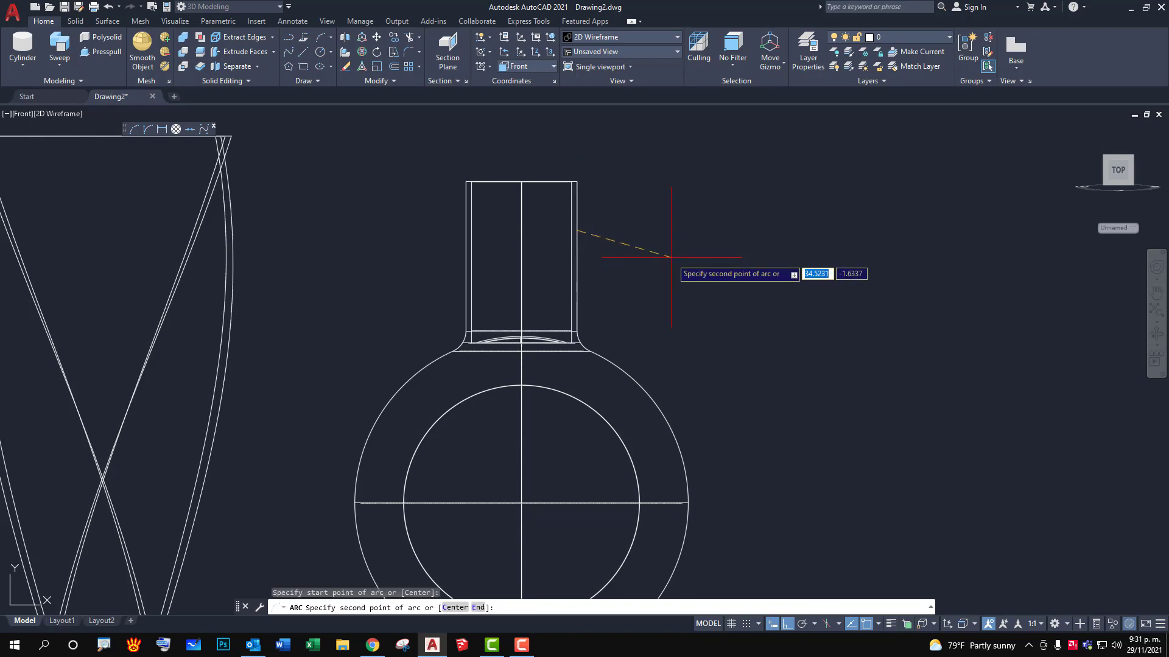
pyautogui.click(676, 256)
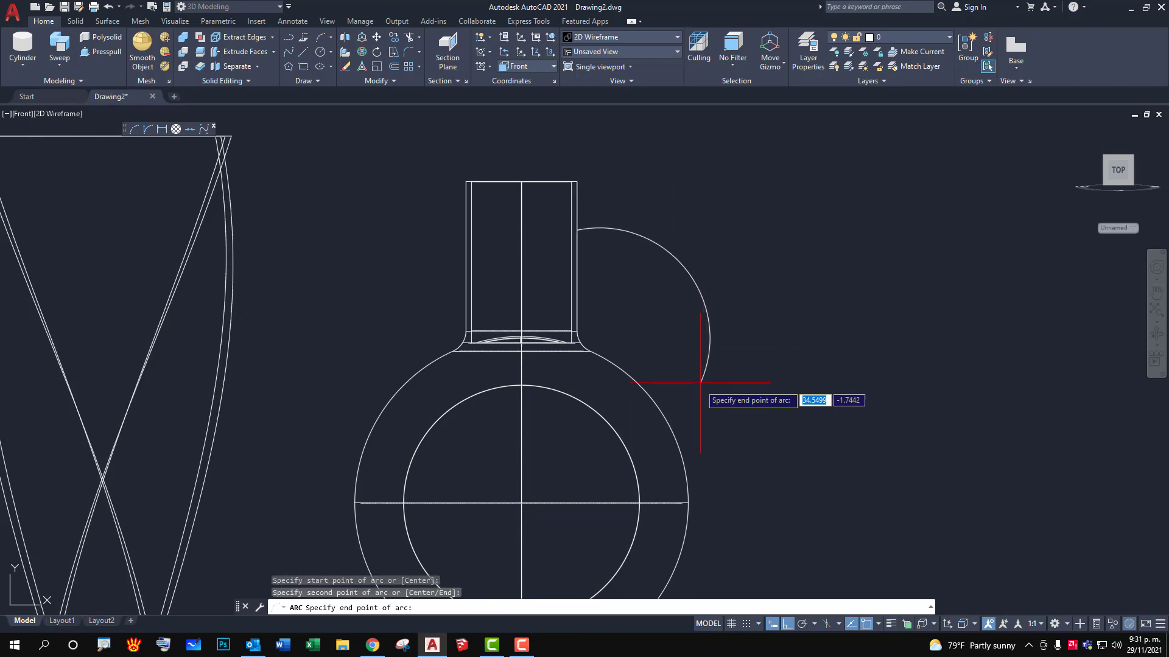
pyautogui.click(671, 446)
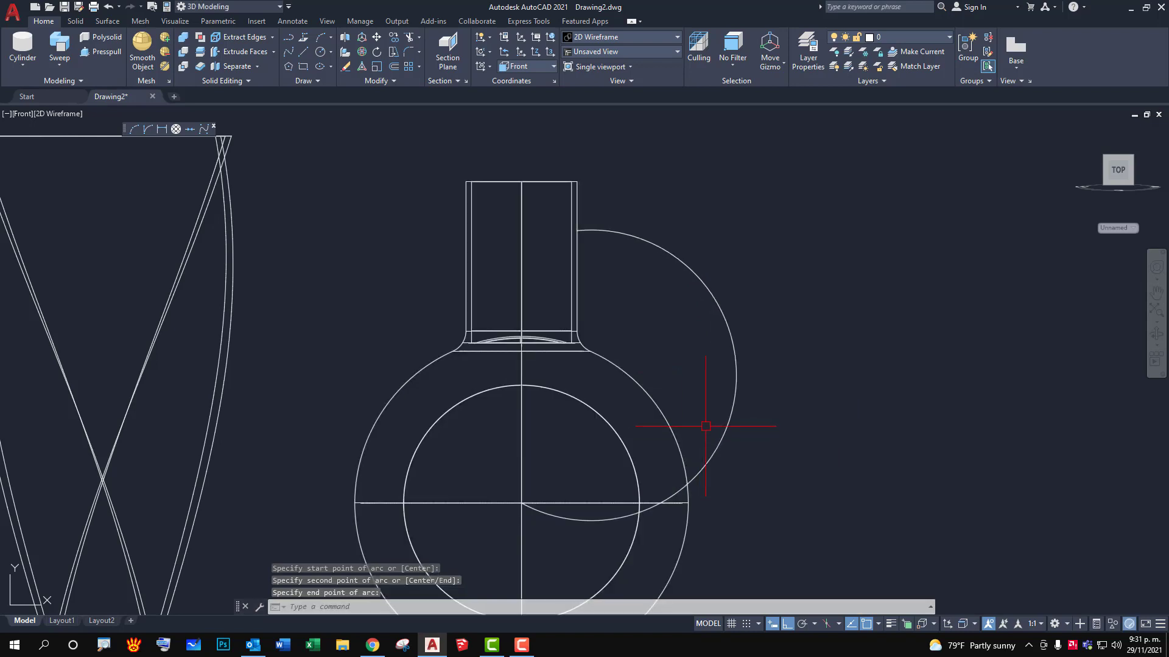
# Stretch the trial arc's end point to a new spot, then erase the arc.
pyautogui.click(727, 420)
pyautogui.click(521, 502)
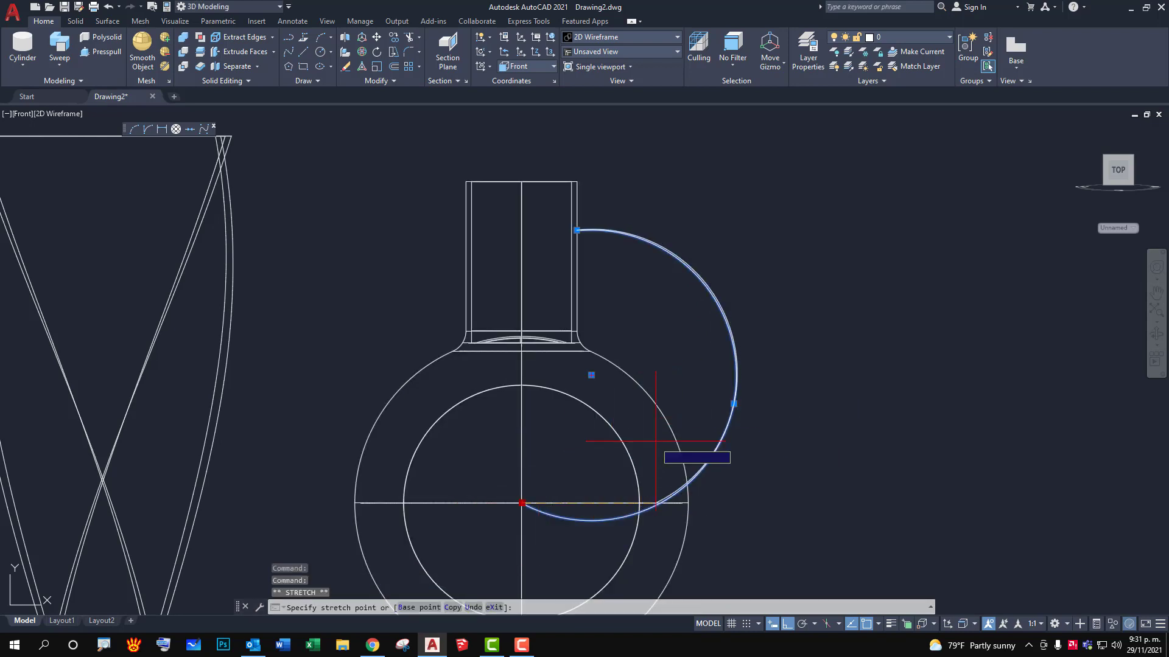
pyautogui.click(653, 503)
pyautogui.press('Escape')
pyautogui.press('Escape')
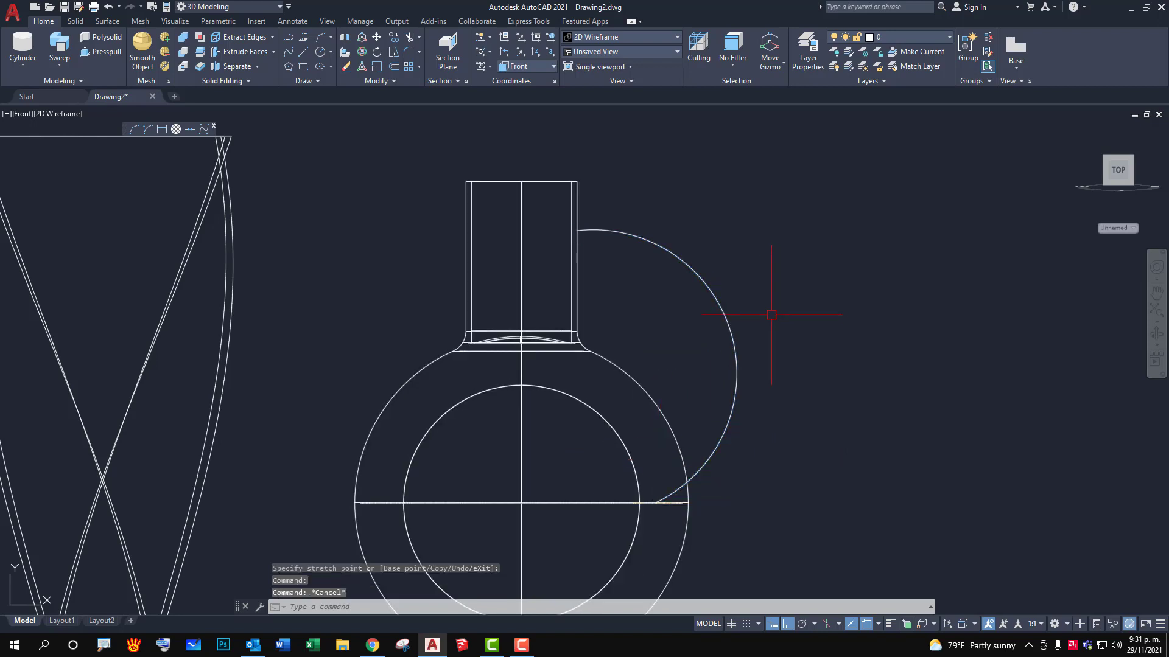
pyautogui.click(721, 337)
pyautogui.press('Delete')
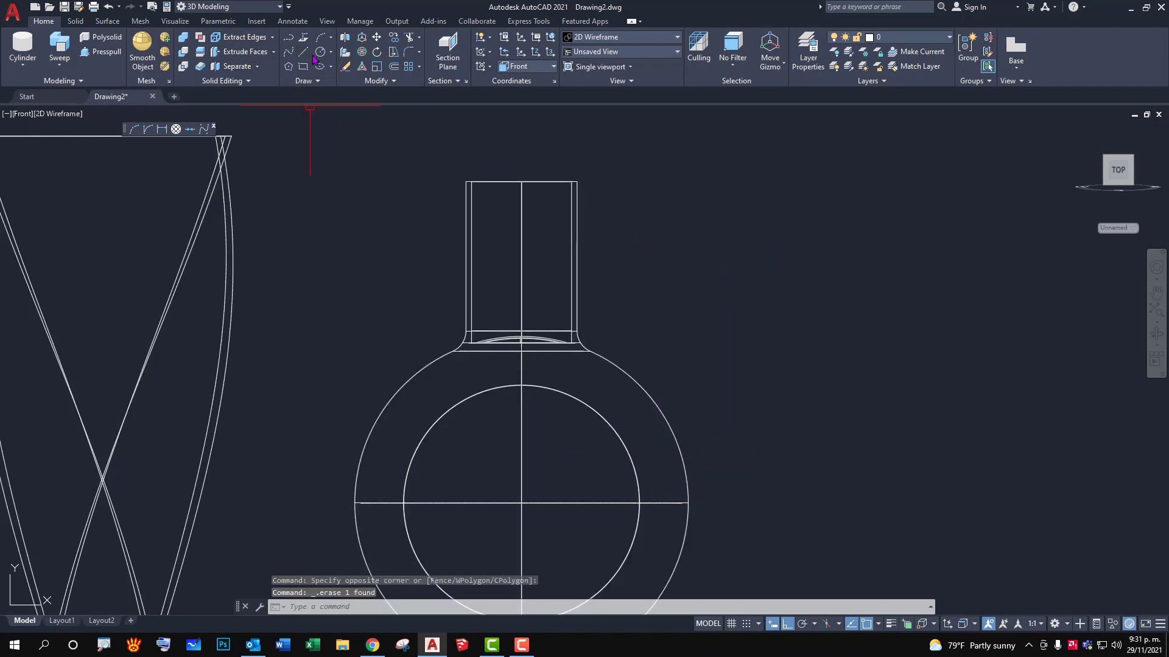
# Draw a three-point arc from the neck top centre, bulging right, ending on the round body.
pyautogui.click(321, 40)
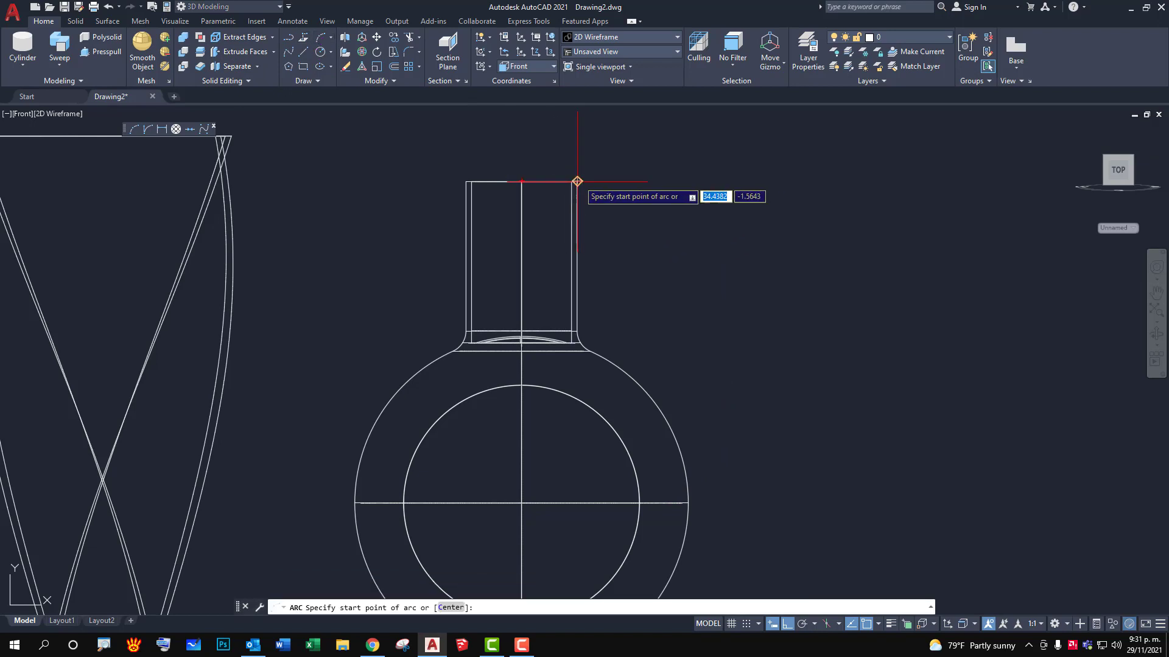
pyautogui.click(577, 182)
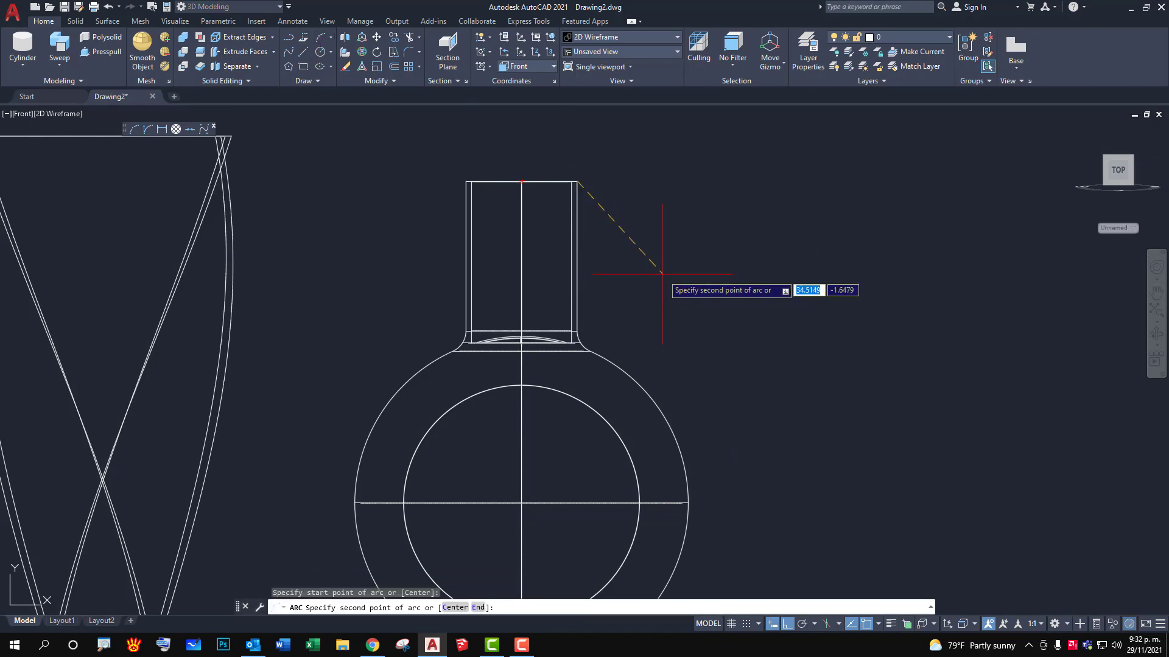
pyautogui.press('Escape')
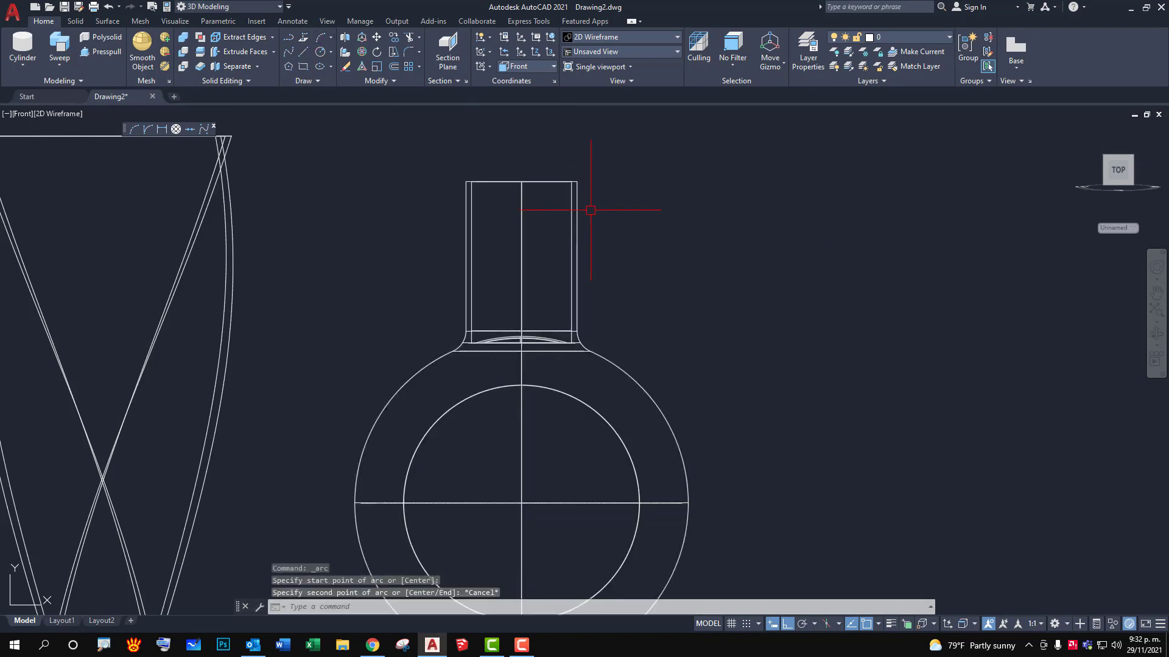
pyautogui.write('arc')
pyautogui.press('Return')
pyautogui.write('nea')
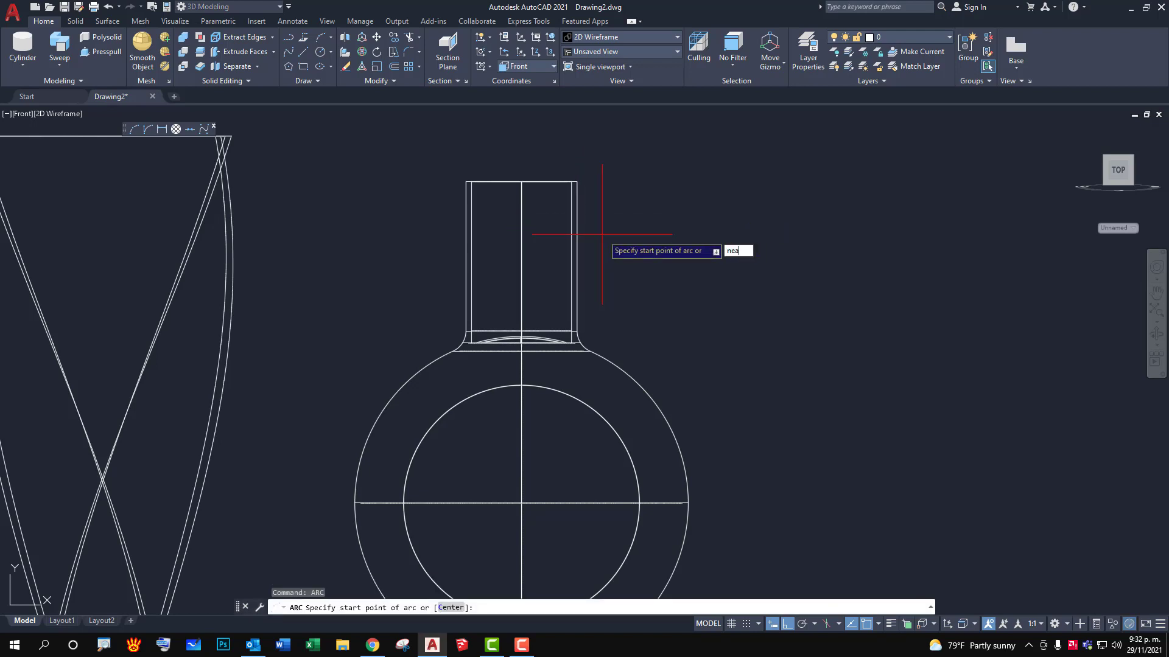
pyautogui.press('Return')
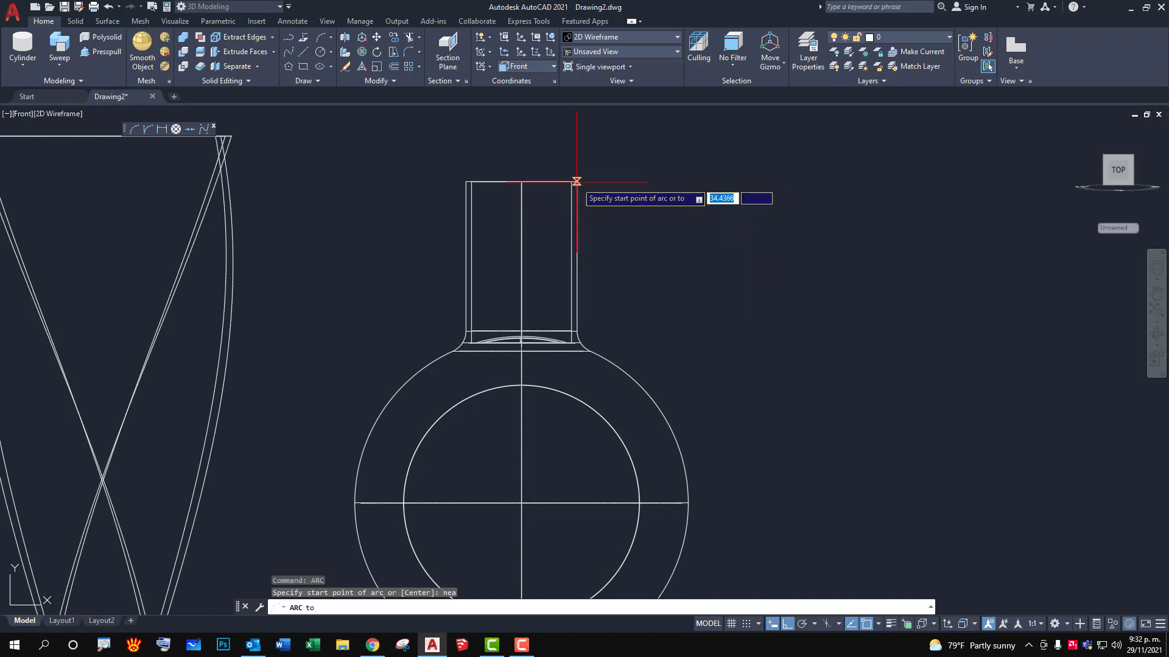
pyautogui.press('Escape')
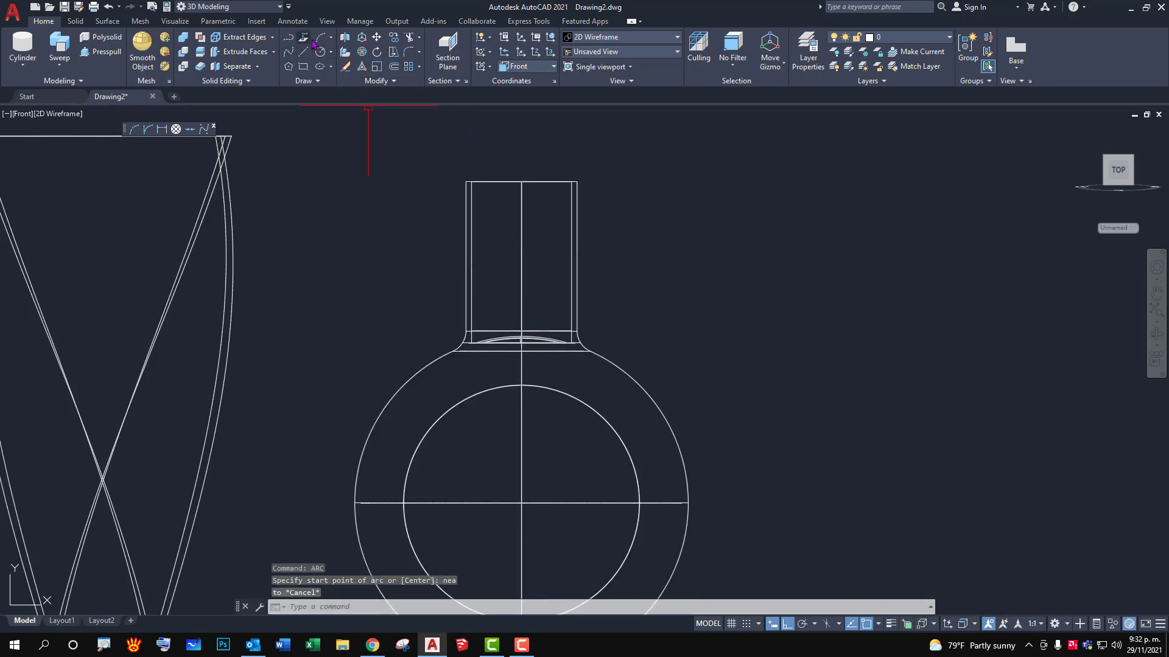
pyautogui.press('Return')
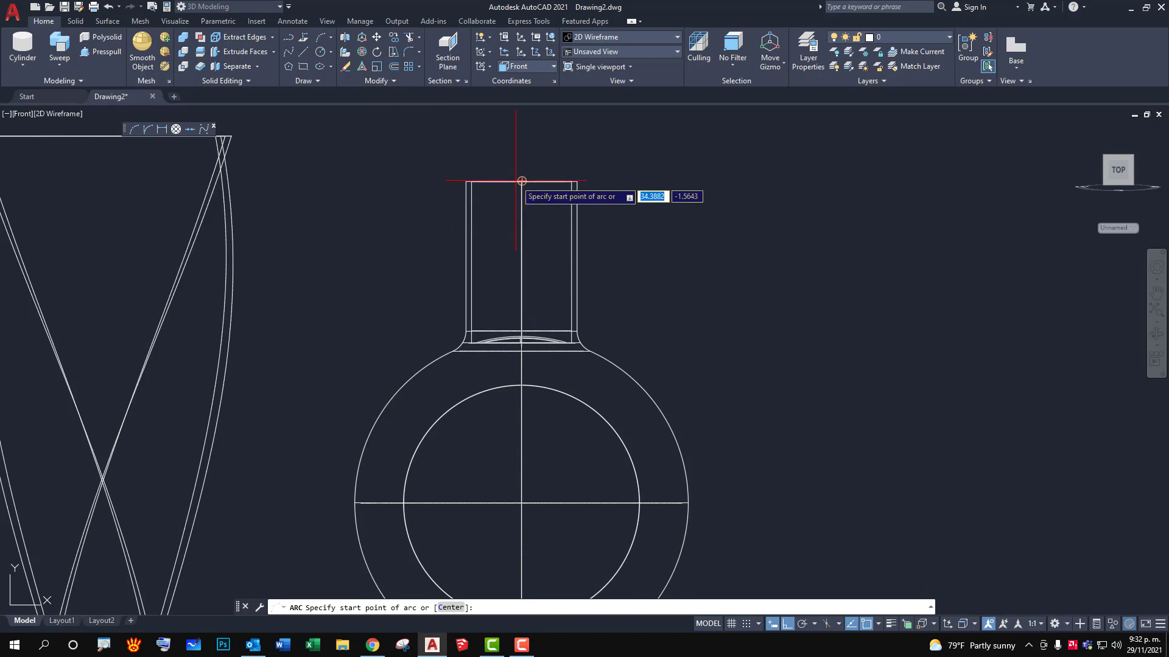
pyautogui.click(522, 181)
pyautogui.click(661, 250)
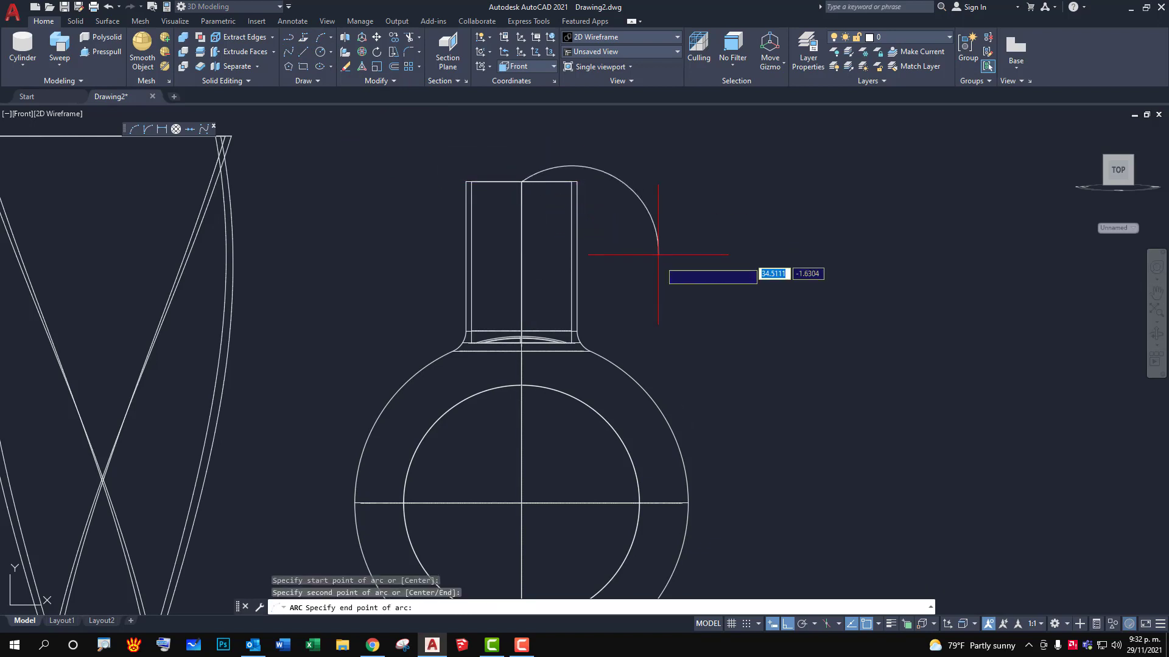
pyautogui.click(637, 415)
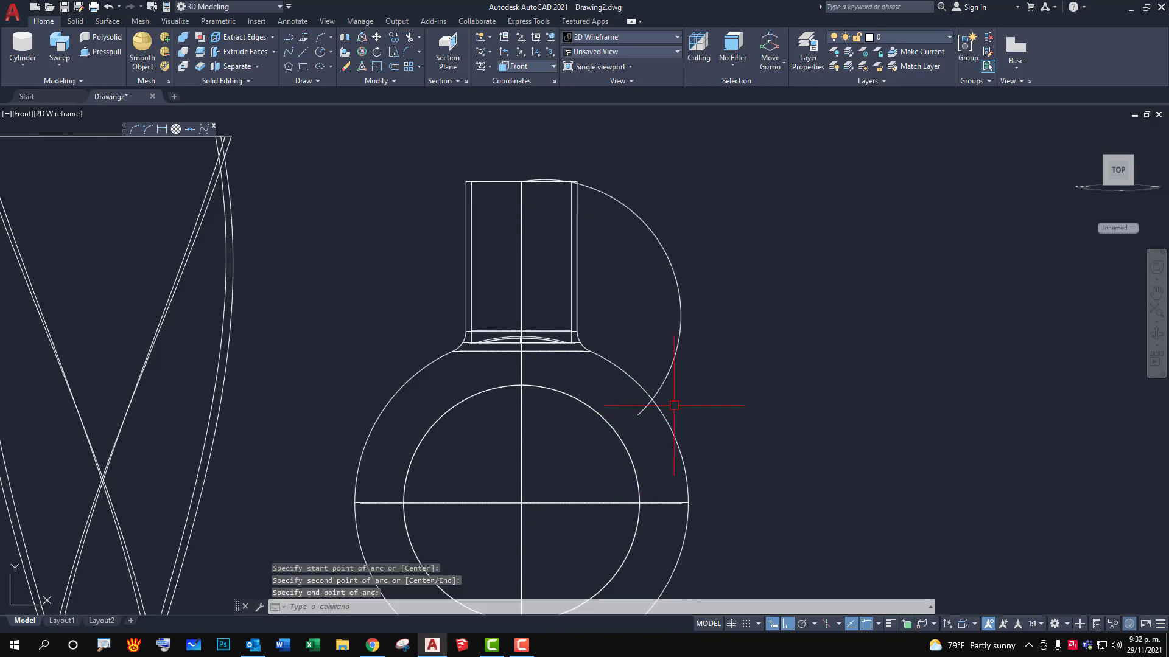
pyautogui.click(567, 181)
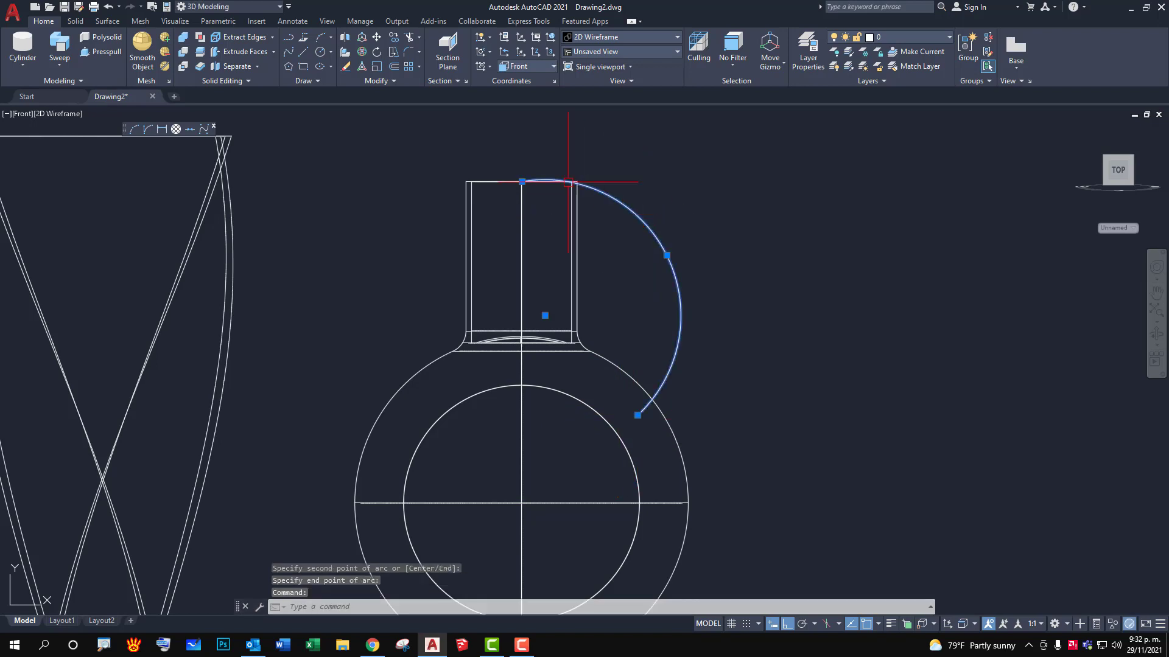
# With Ortho off (F8), stretch the arc's top endpoint onto the neck's right edge.
pyautogui.click(522, 182)
pyautogui.scroll(4, 551, 207)
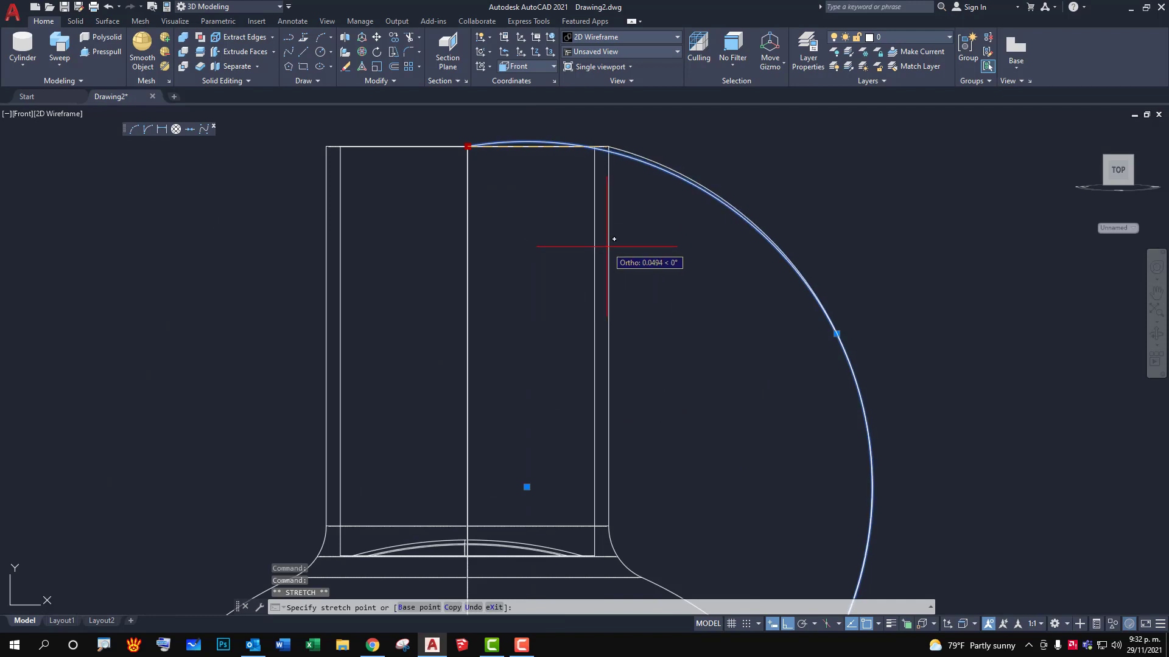
pyautogui.press('F8')
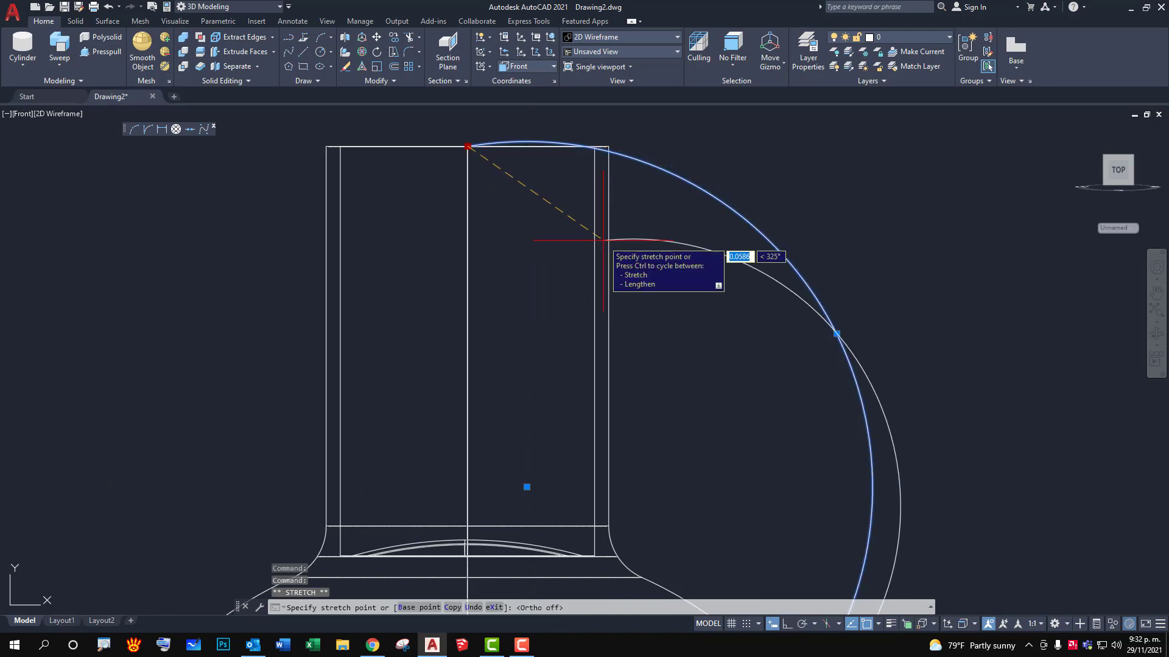
pyautogui.click(603, 241)
pyautogui.scroll(-3, 738, 357)
pyautogui.scroll(1, 756, 305)
pyautogui.press('Escape')
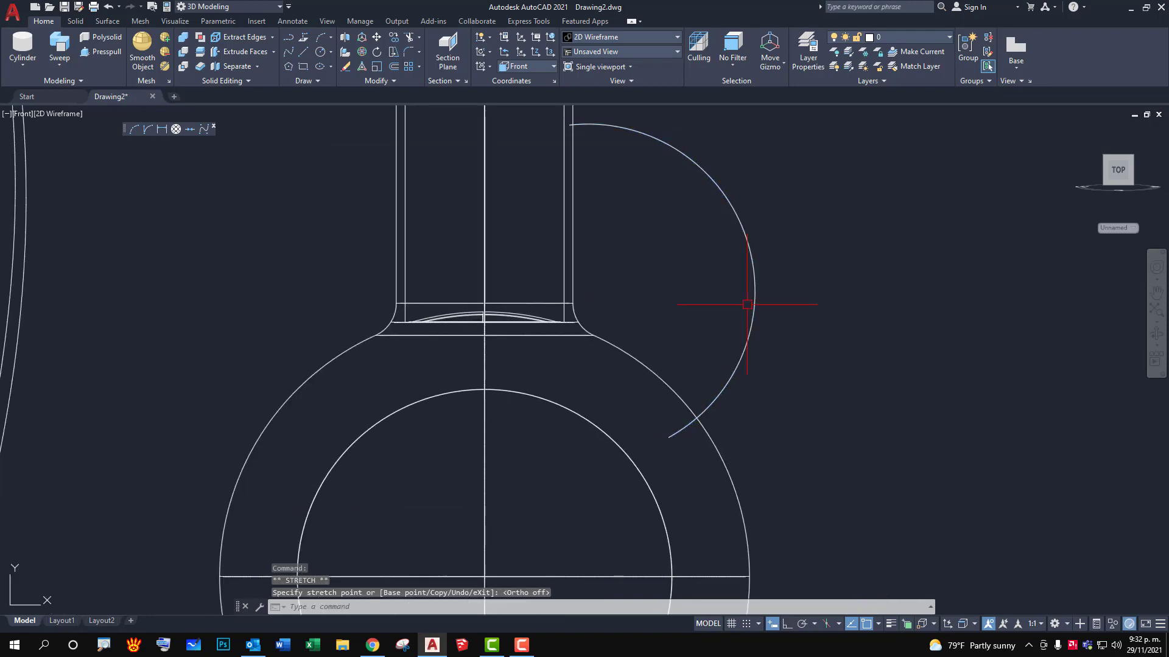
pyautogui.press('Escape')
pyautogui.scroll(-3, 812, 361)
pyautogui.scroll(-1, 804, 379)
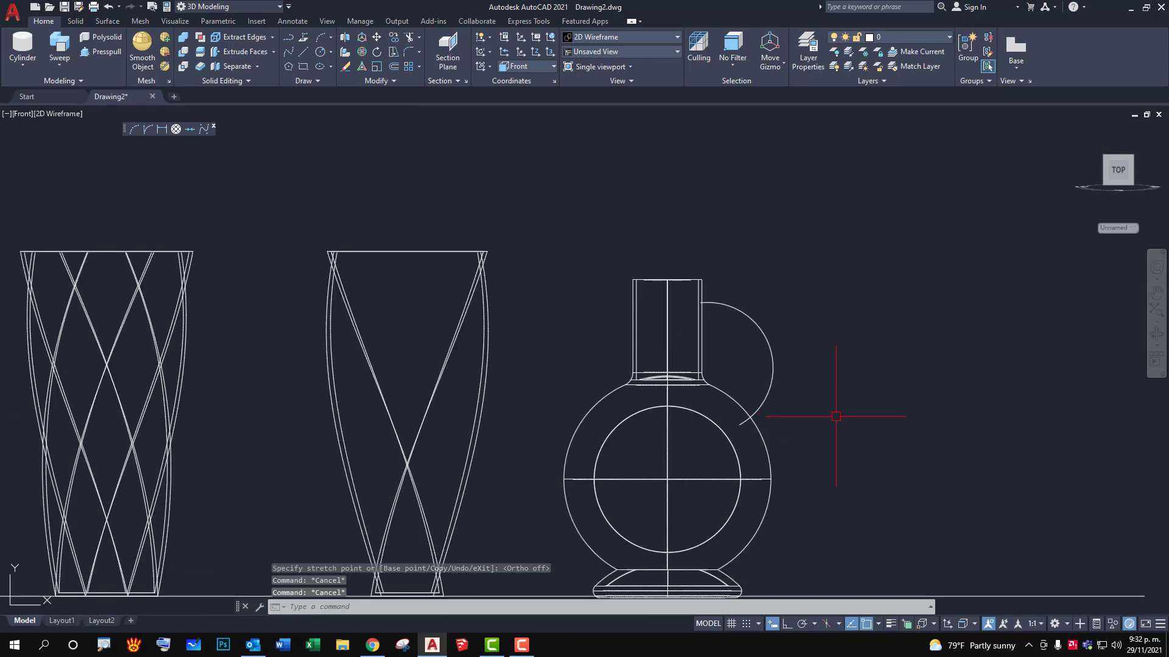
pyautogui.scroll(2, 831, 408)
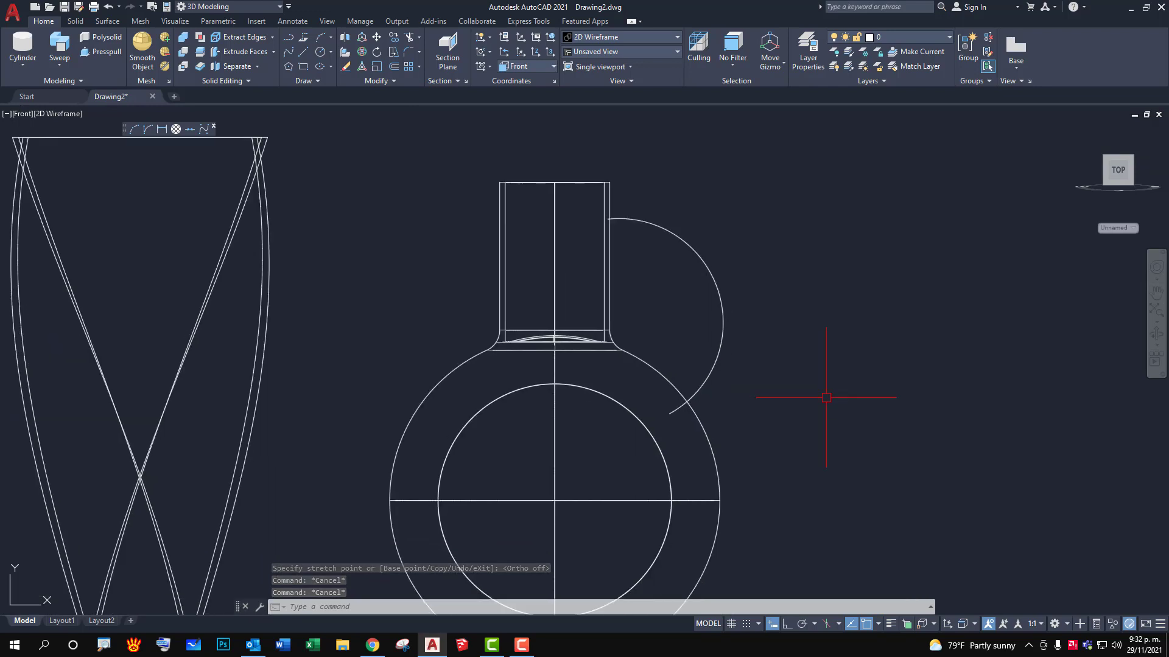
pyautogui.scroll(-2, 826, 397)
pyautogui.scroll(1, 798, 357)
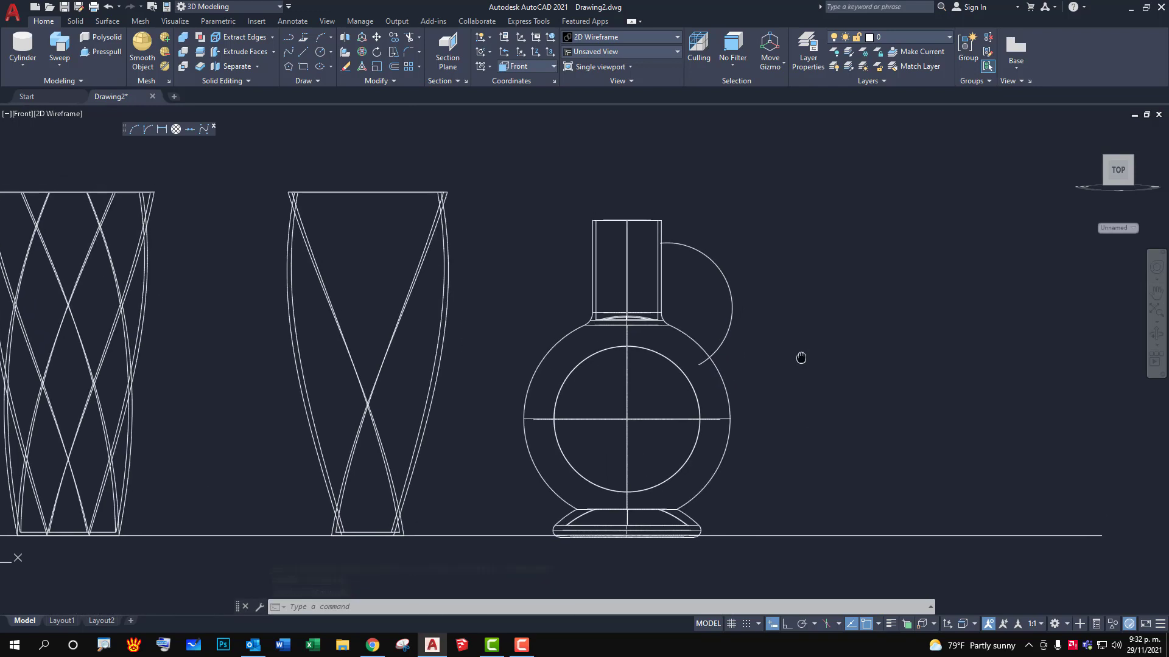
pyautogui.scroll(3, 791, 353)
# Reselect the arc and orbit the view to inspect it in 3D.
pyautogui.click(619, 229)
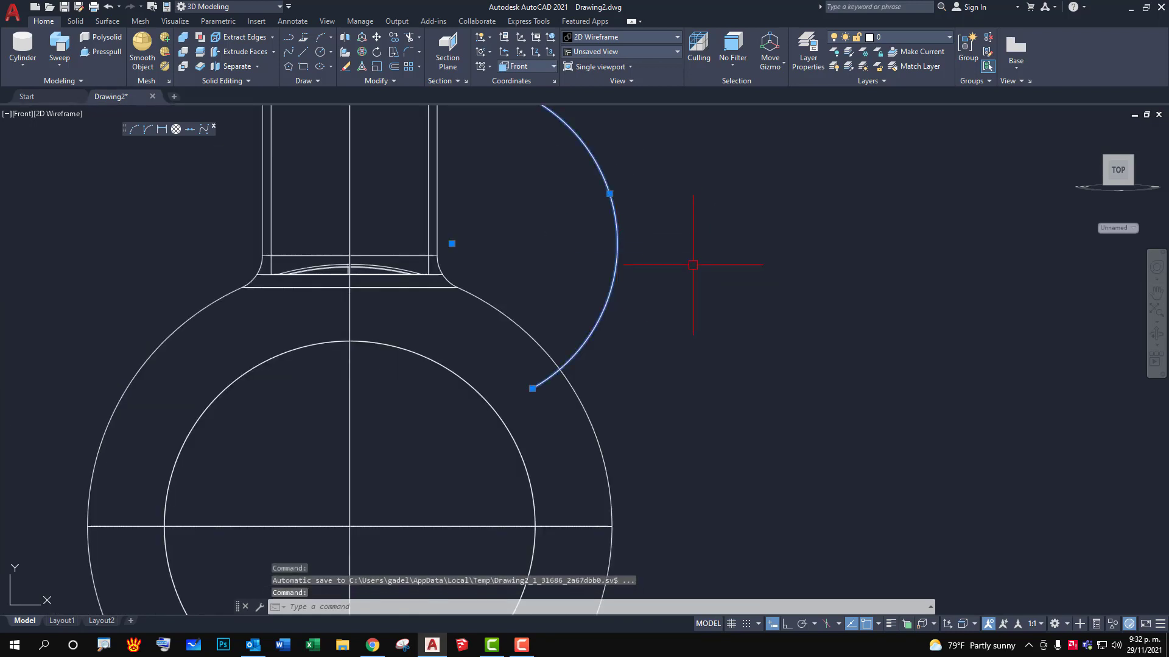
pyautogui.scroll(-4, 699, 293)
pyautogui.scroll(4, 605, 228)
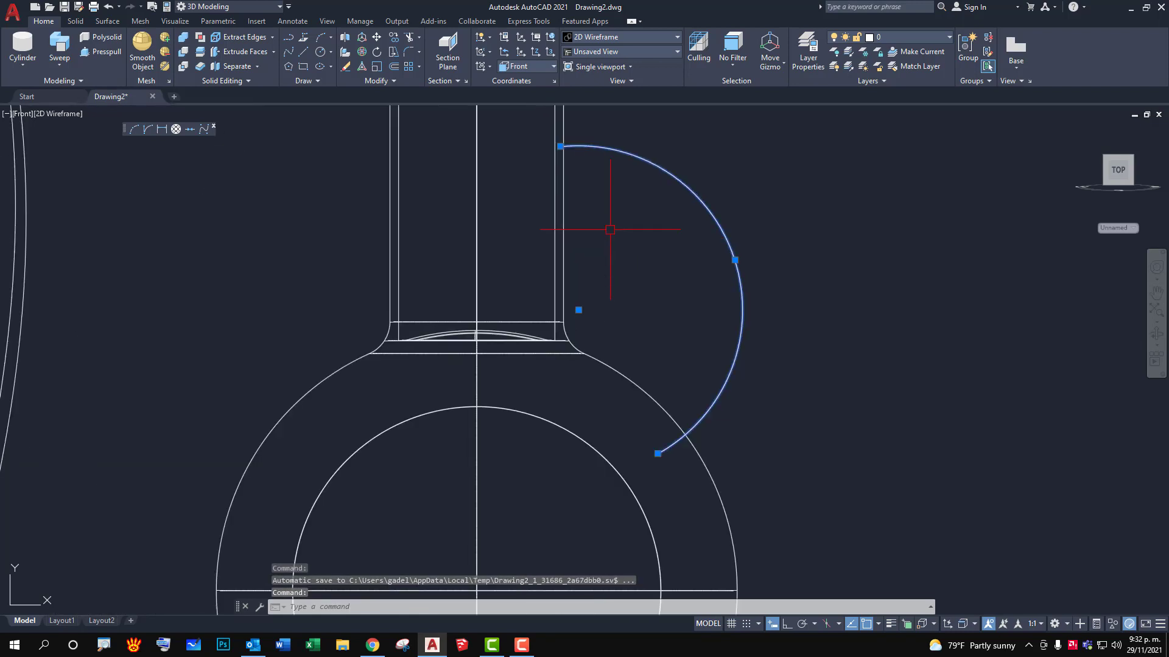
pyautogui.moveTo(608, 224); pyautogui.dragTo(607, 341, button='middle')
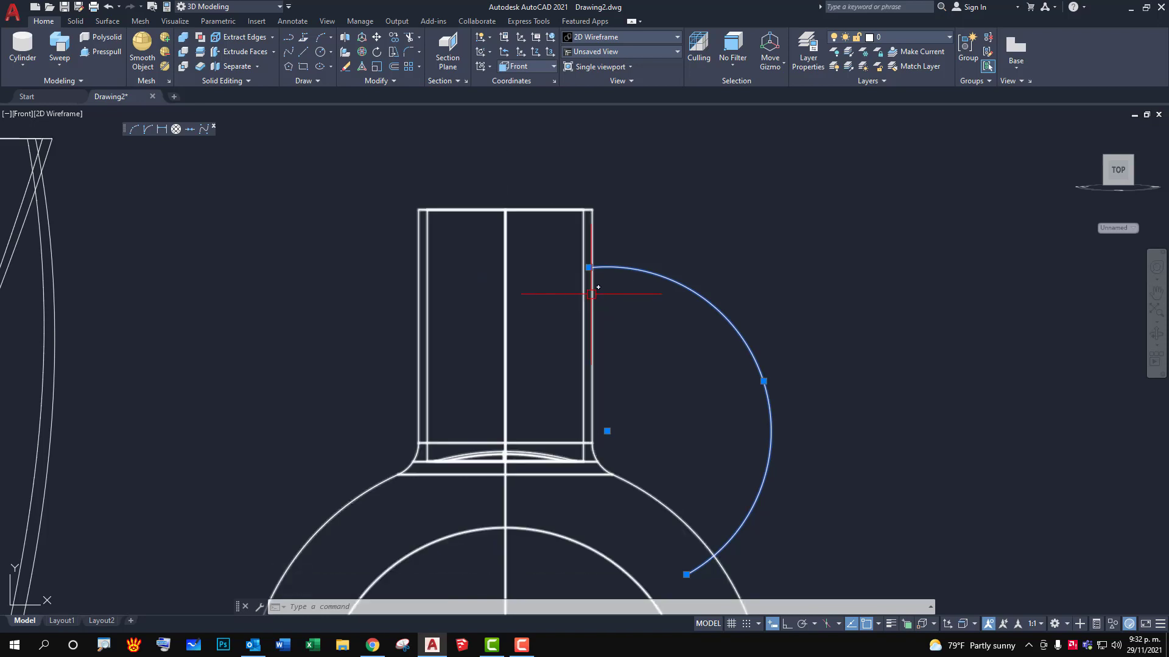
pyautogui.scroll(-2, 599, 304)
pyautogui.moveTo(688, 251)
pyautogui.keyDown('shift'); pyautogui.mouseDown(button='middle')
pyautogui.moveTo(641, 340)
pyautogui.moveTo(649, 377)
pyautogui.mouseUp(button='middle'); pyautogui.keyUp('shift')
pyautogui.press('Escape')
pyautogui.press('Escape')
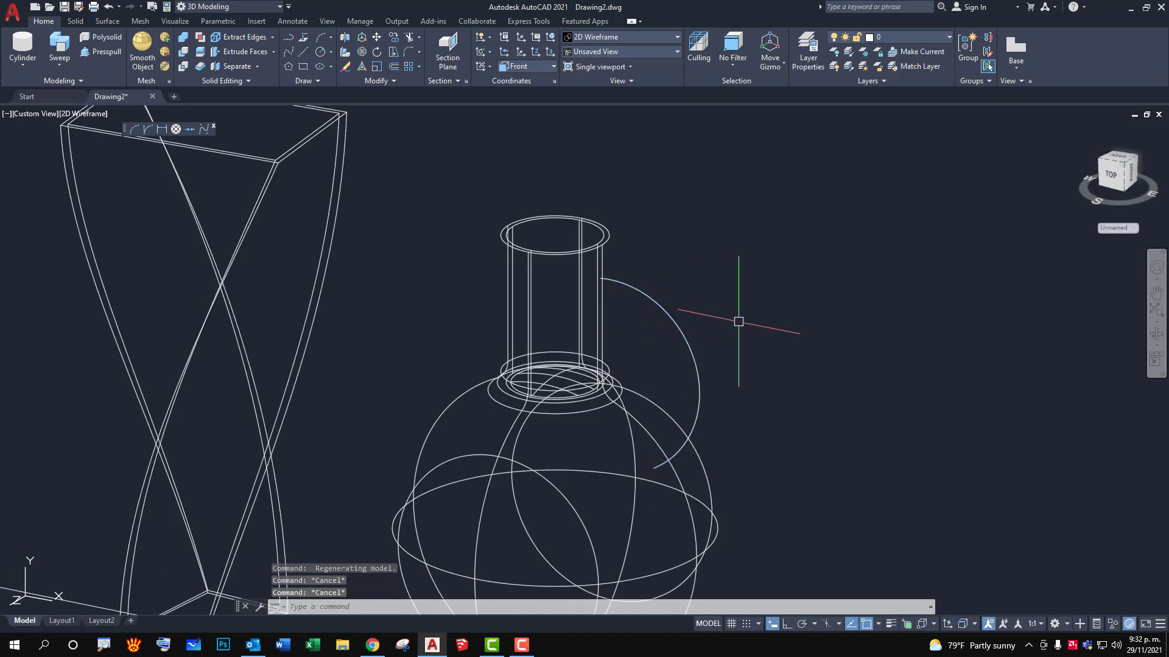
pyautogui.scroll(2, 606, 268)
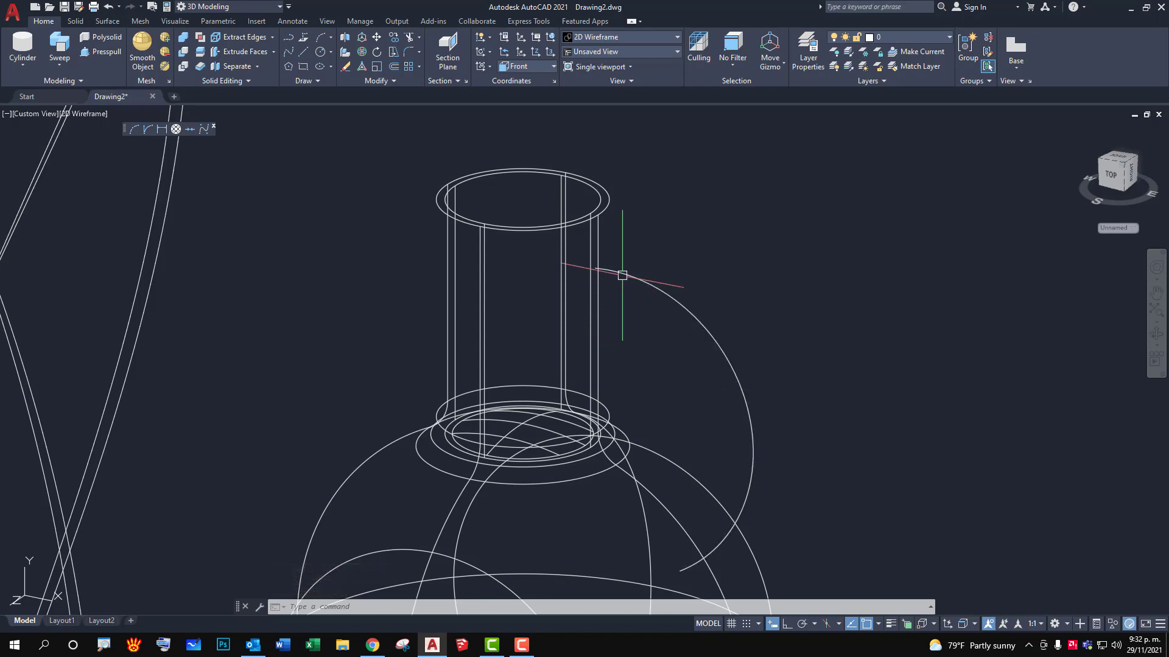
pyautogui.scroll(-5, 830, 215)
# Return to the Front view with FV.
pyautogui.press('Escape')
pyautogui.press('Escape')
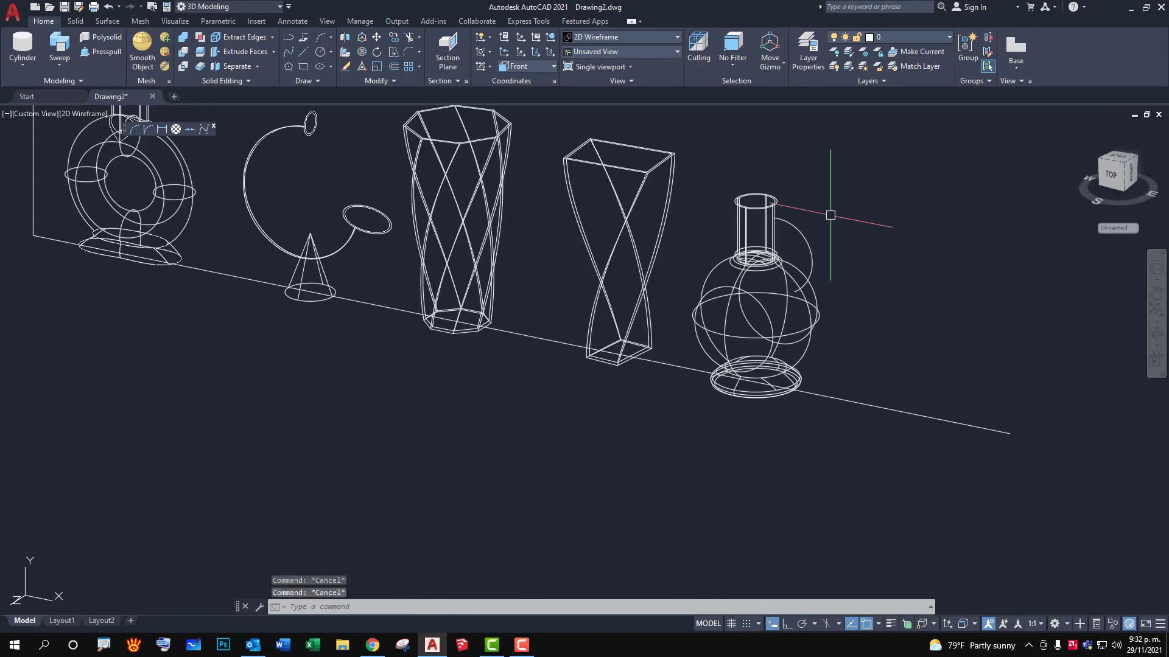
pyautogui.write('fv')
pyautogui.press('Return')
pyautogui.scroll(2, 895, 326)
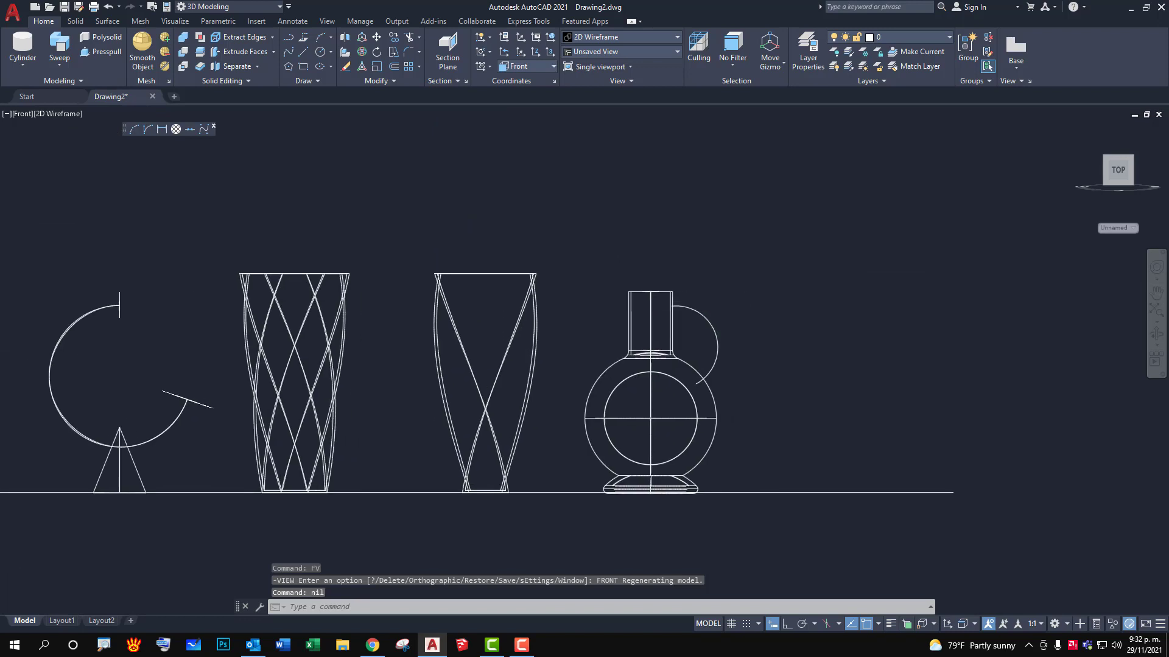
pyautogui.scroll(4, 724, 314)
pyautogui.click(726, 311)
# Erase the old arc and draw a new three-point arc from the neck top to the round body.
pyautogui.click(682, 342)
pyautogui.press('Delete')
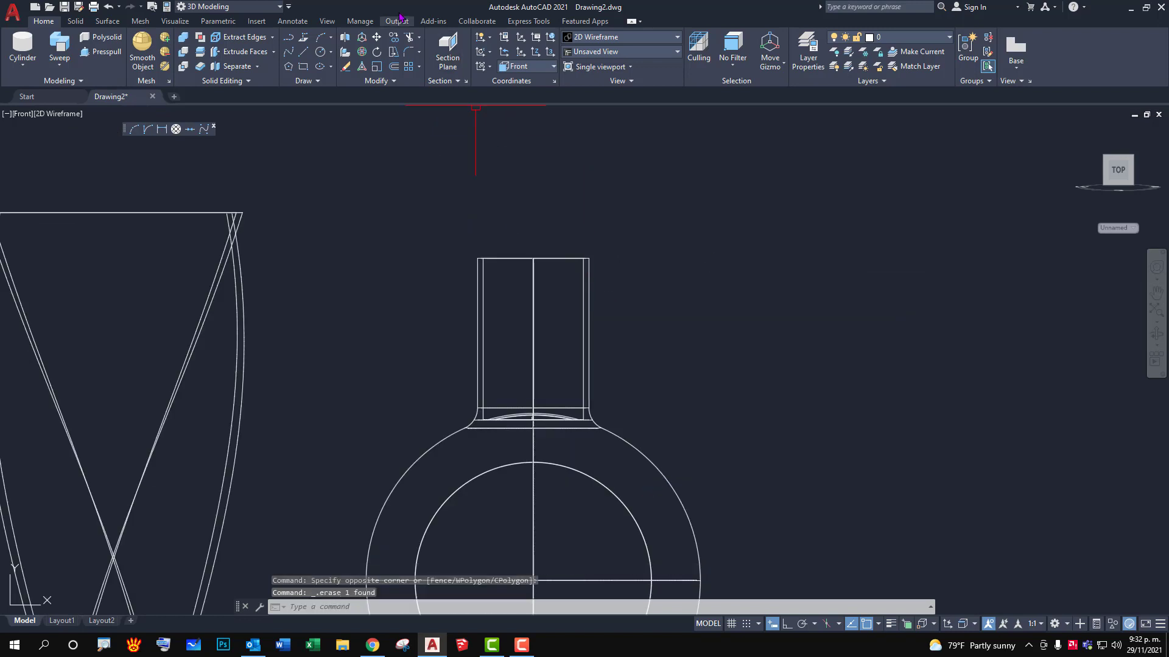
pyautogui.click(319, 42)
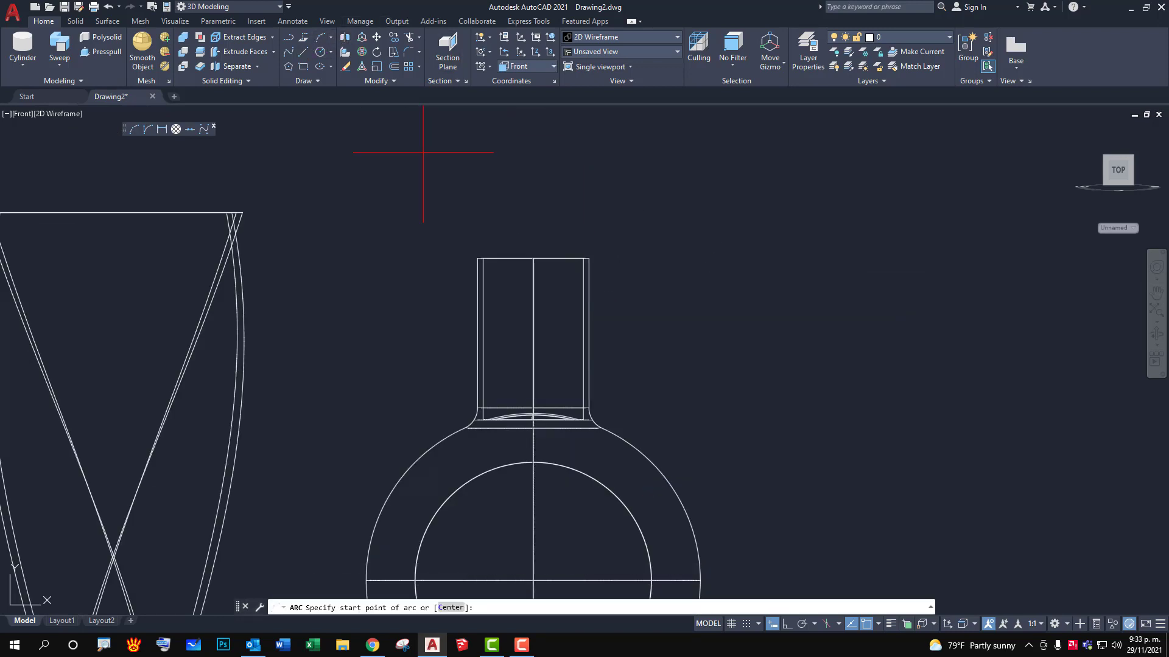
pyautogui.click(533, 258)
pyautogui.click(679, 358)
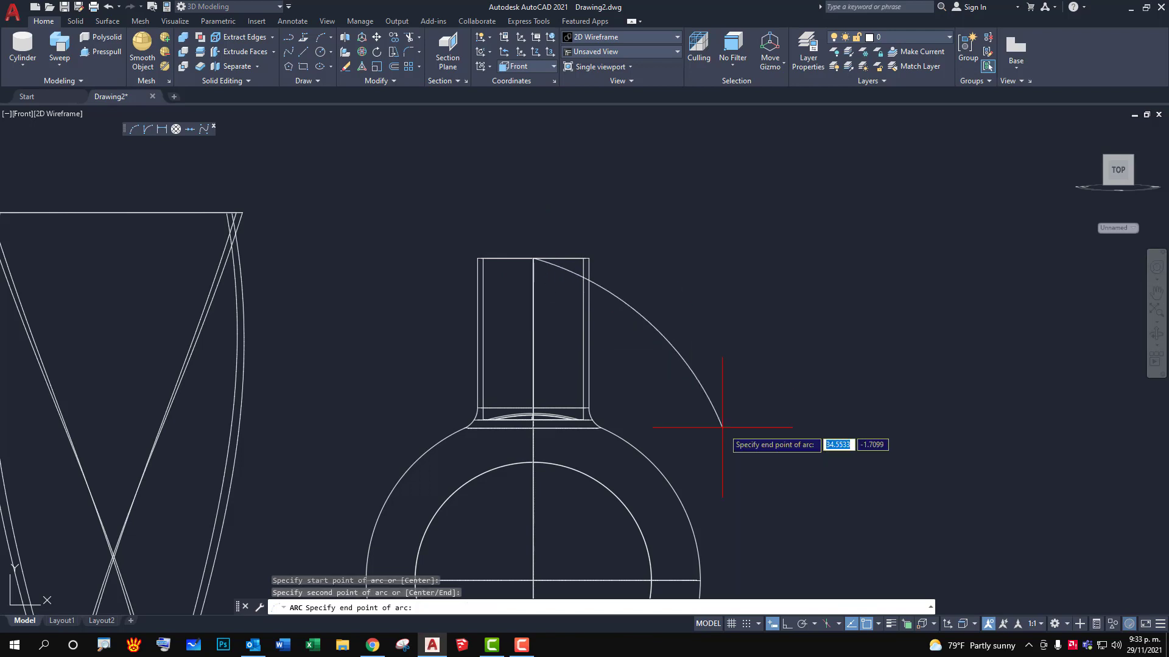
pyautogui.click(655, 490)
pyautogui.click(645, 301)
# Move the new arc's top endpoint onto the neck's right edge, cancelling the midpoint reshape.
pyautogui.scroll(2, 552, 263)
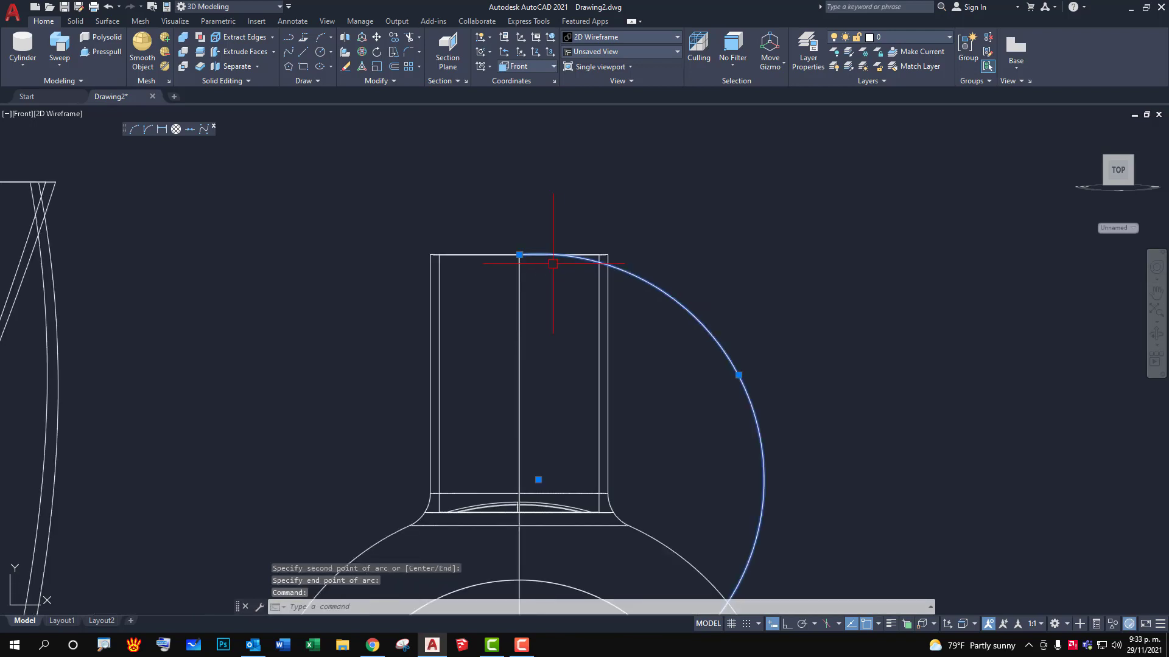
pyautogui.click(519, 255)
pyautogui.scroll(2, 621, 290)
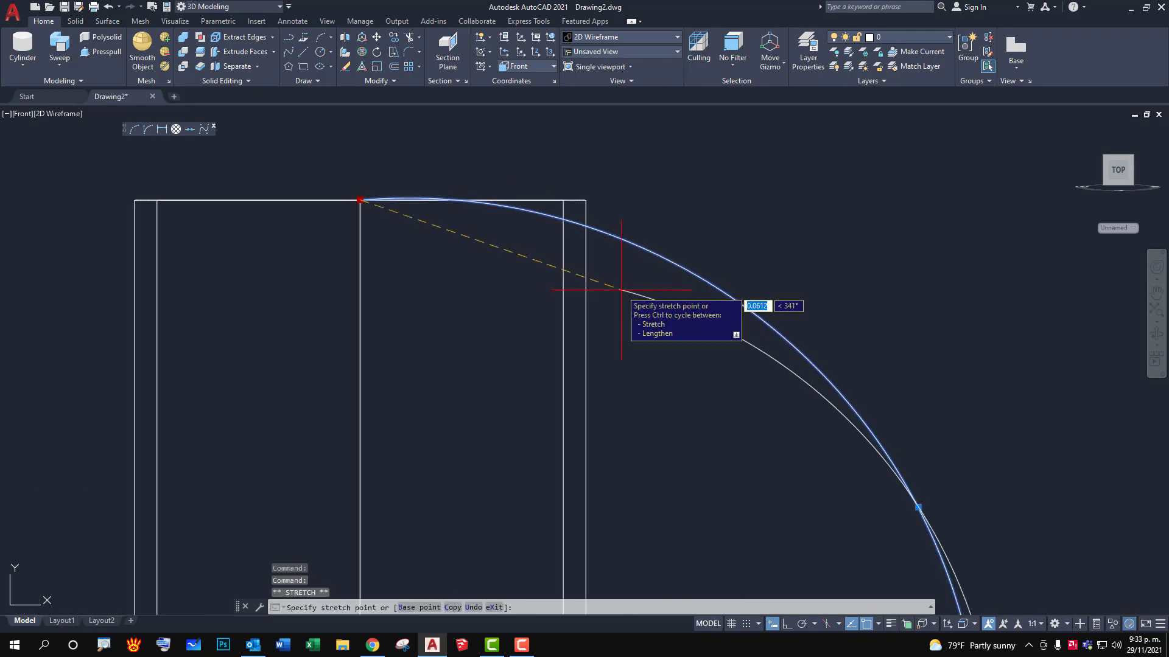
pyautogui.click(577, 308)
pyautogui.scroll(-3, 738, 396)
pyautogui.scroll(-1, 741, 271)
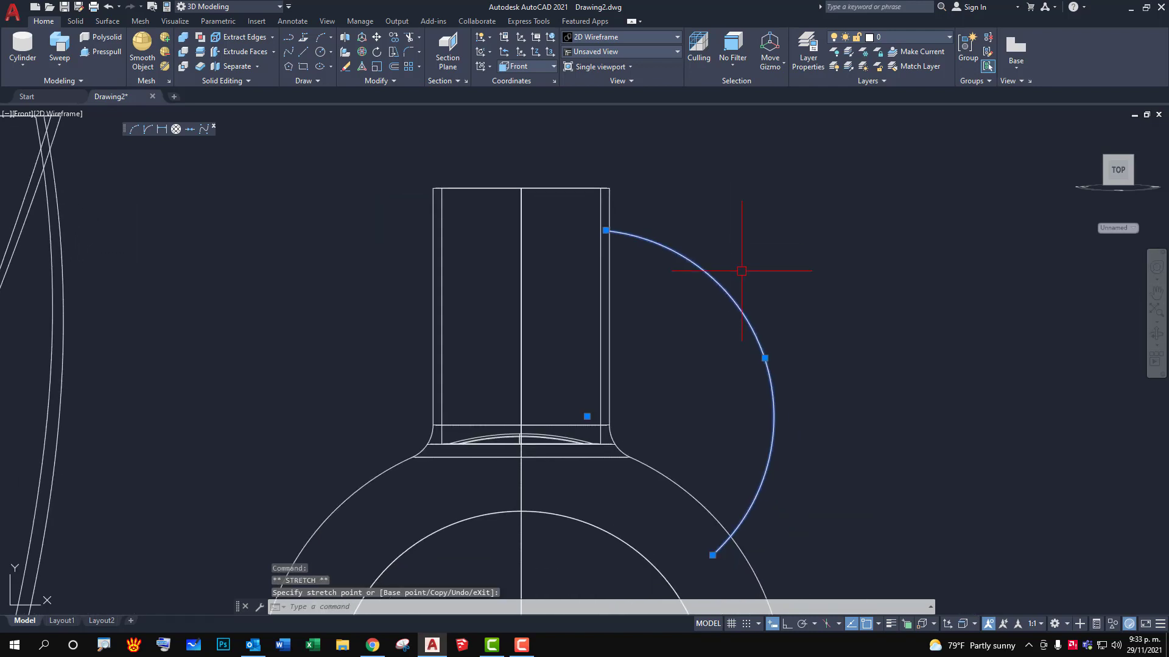
pyautogui.scroll(-5, 742, 271)
pyautogui.scroll(3, 829, 365)
pyautogui.press('Escape')
pyautogui.press('Escape')
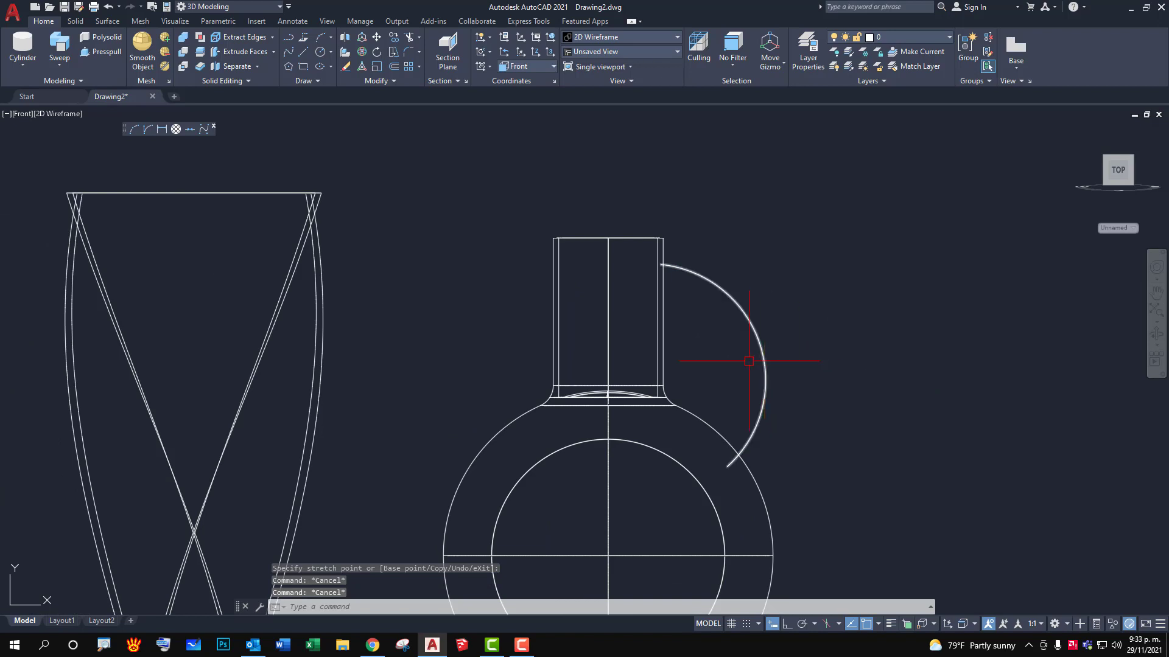
pyautogui.click(762, 336)
pyautogui.click(759, 343)
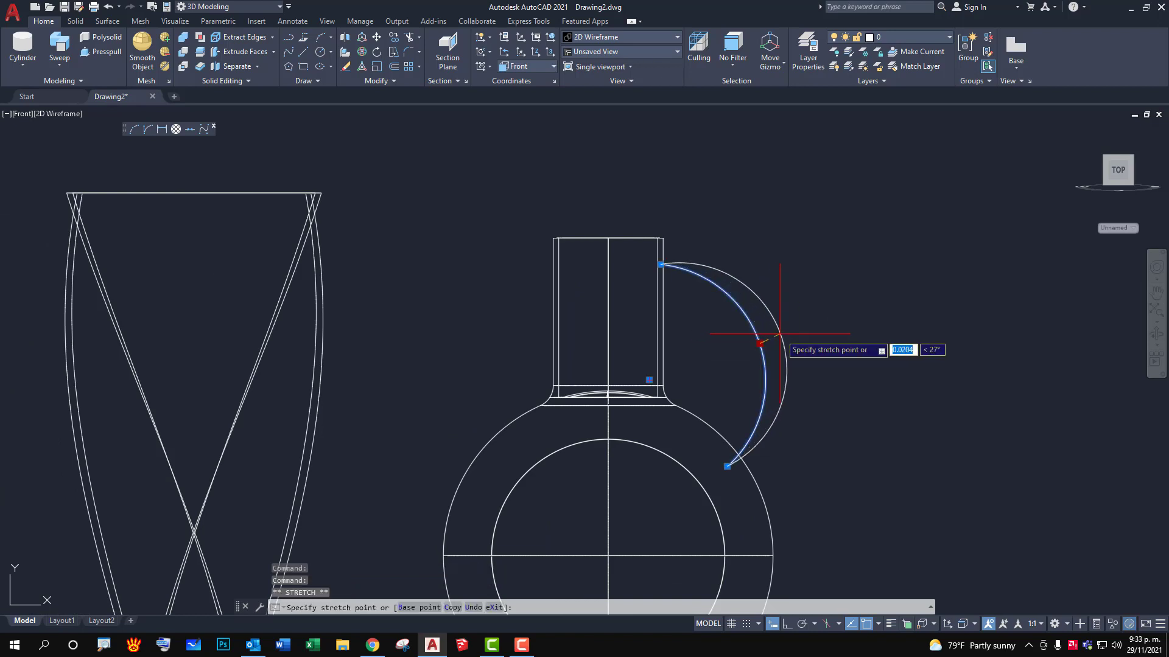
pyautogui.press('Escape')
pyautogui.press('Escape')
pyautogui.moveTo(910, 398)
pyautogui.mouseDown(button='middle')
pyautogui.moveTo(877, 306)
pyautogui.moveTo(869, 358)
pyautogui.mouseUp(button='middle')
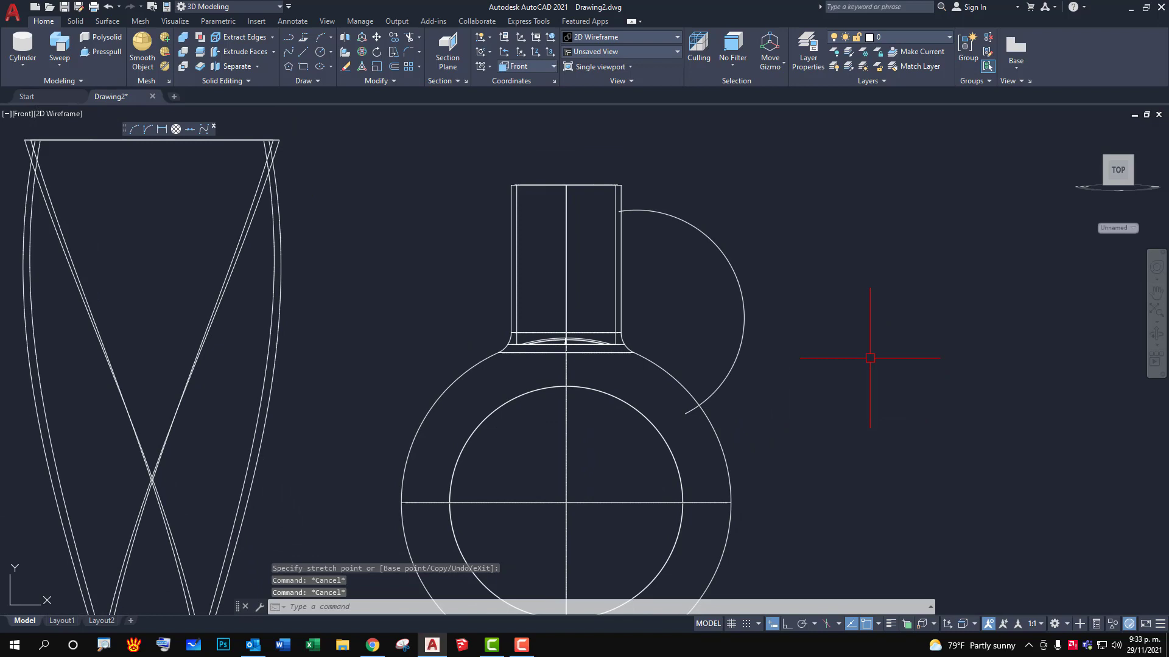
# Try circles at the arc's lower end with radius 6 and 0.006, undoing the too-small one.
pyautogui.click(321, 54)
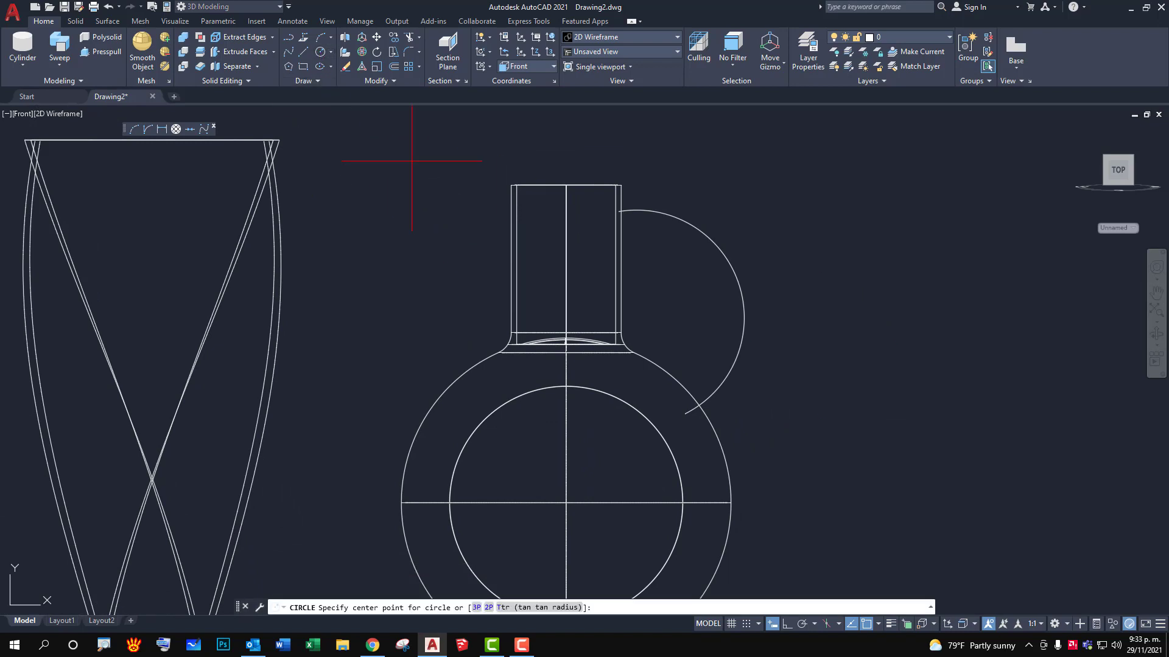
pyautogui.click(685, 413)
pyautogui.scroll(2, 687, 391)
pyautogui.write('0.')
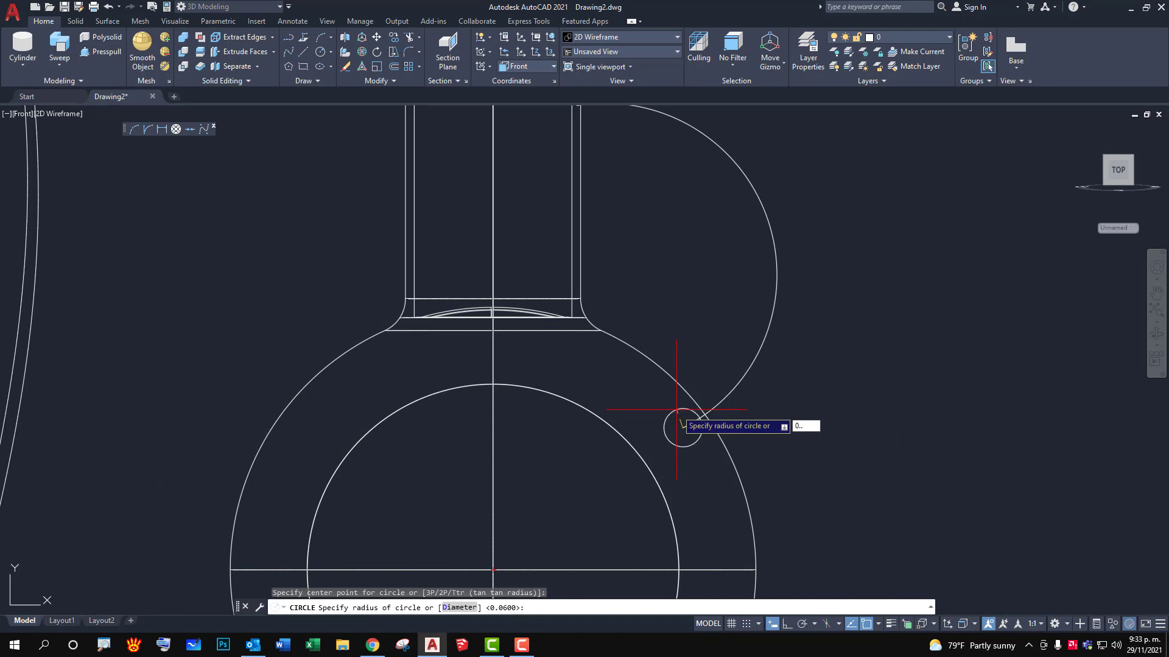
pyautogui.write('6')
pyautogui.press('Return')
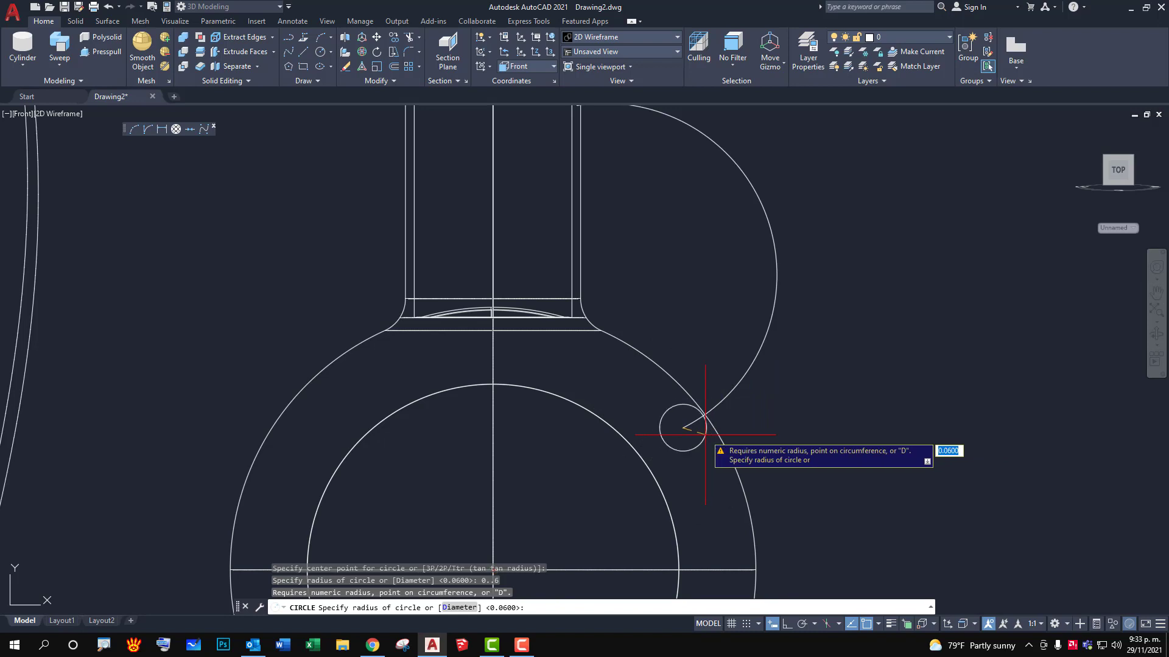
pyautogui.press('Escape')
pyautogui.click(320, 52)
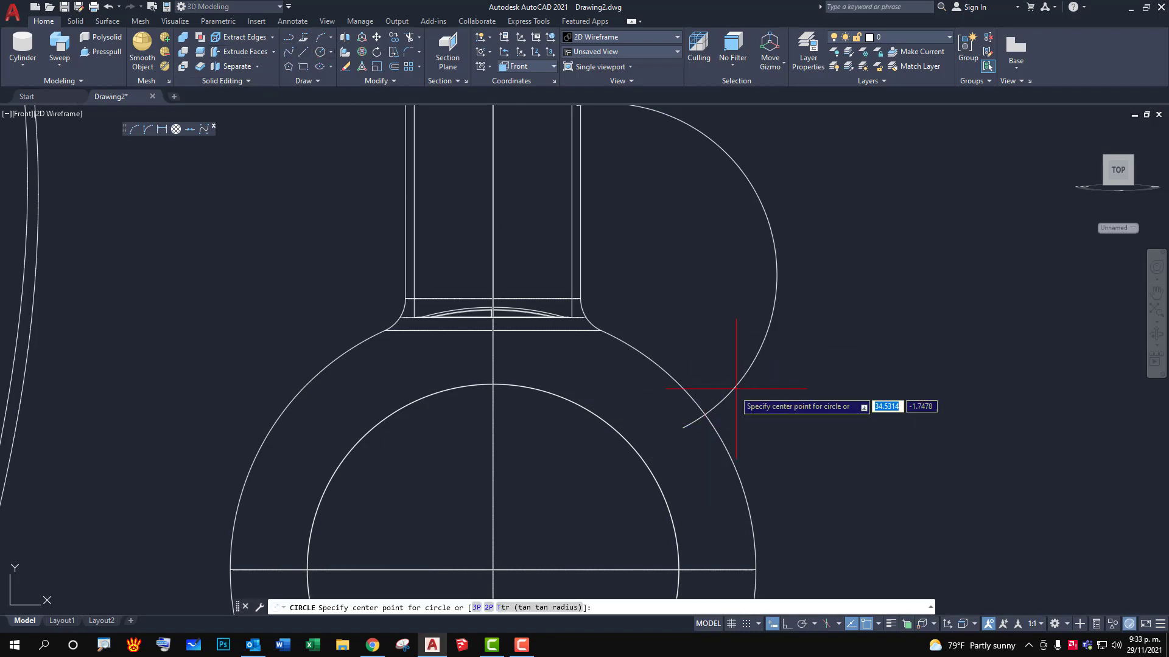
pyautogui.click(682, 428)
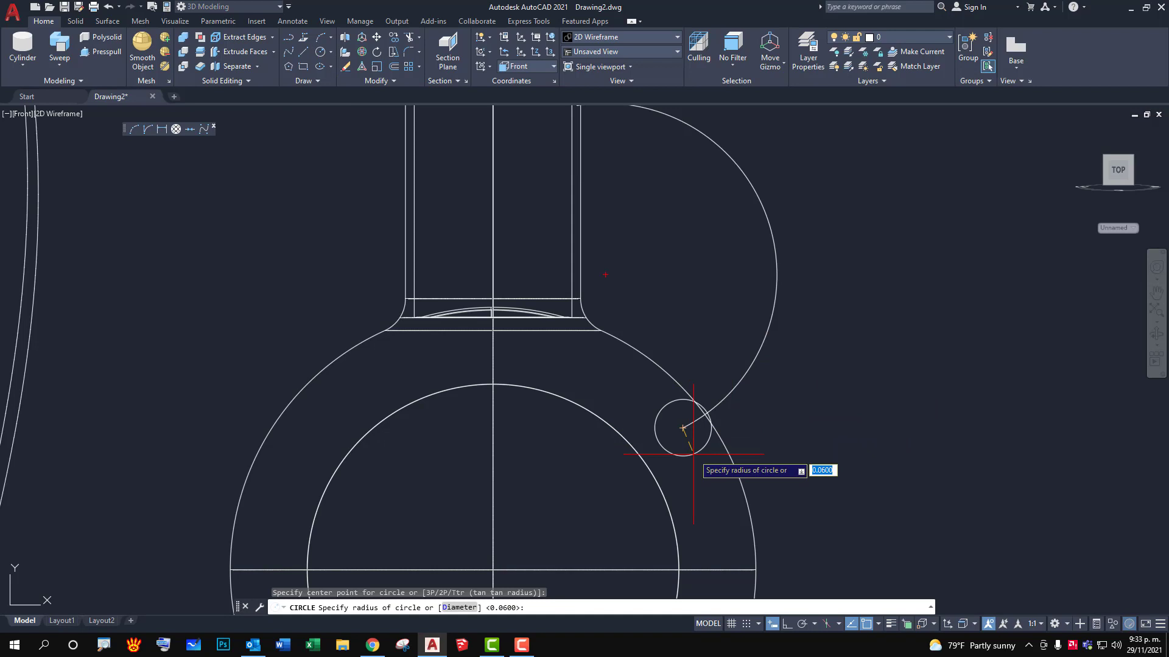
pyautogui.write('.006')
pyautogui.press('Return')
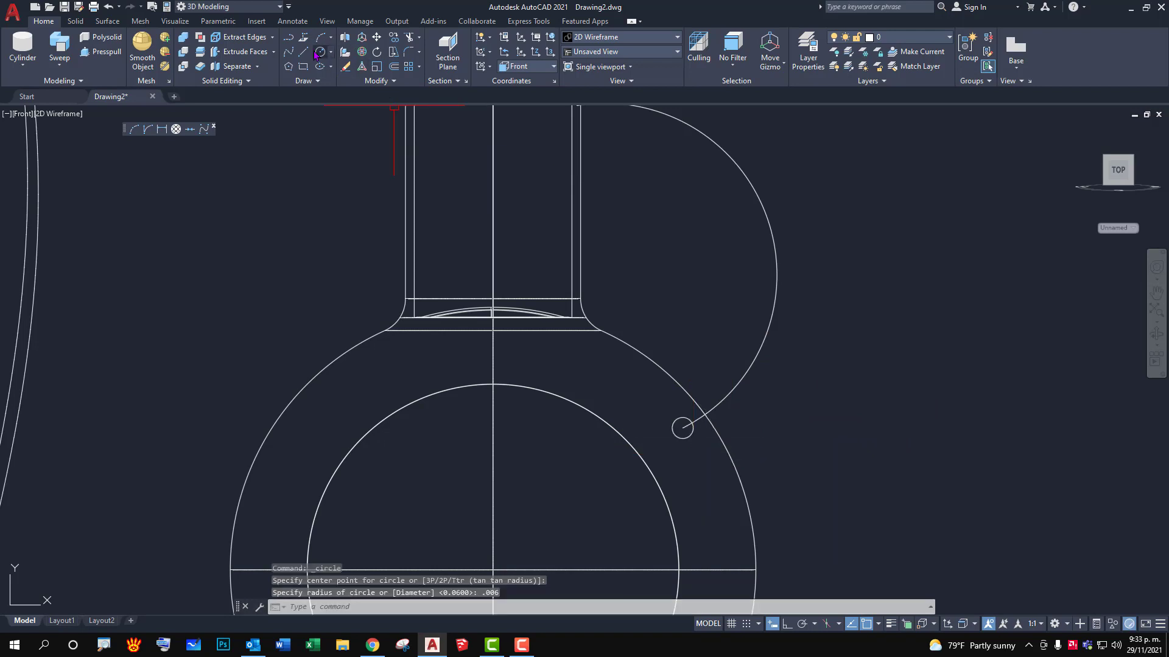
pyautogui.click(112, 10)
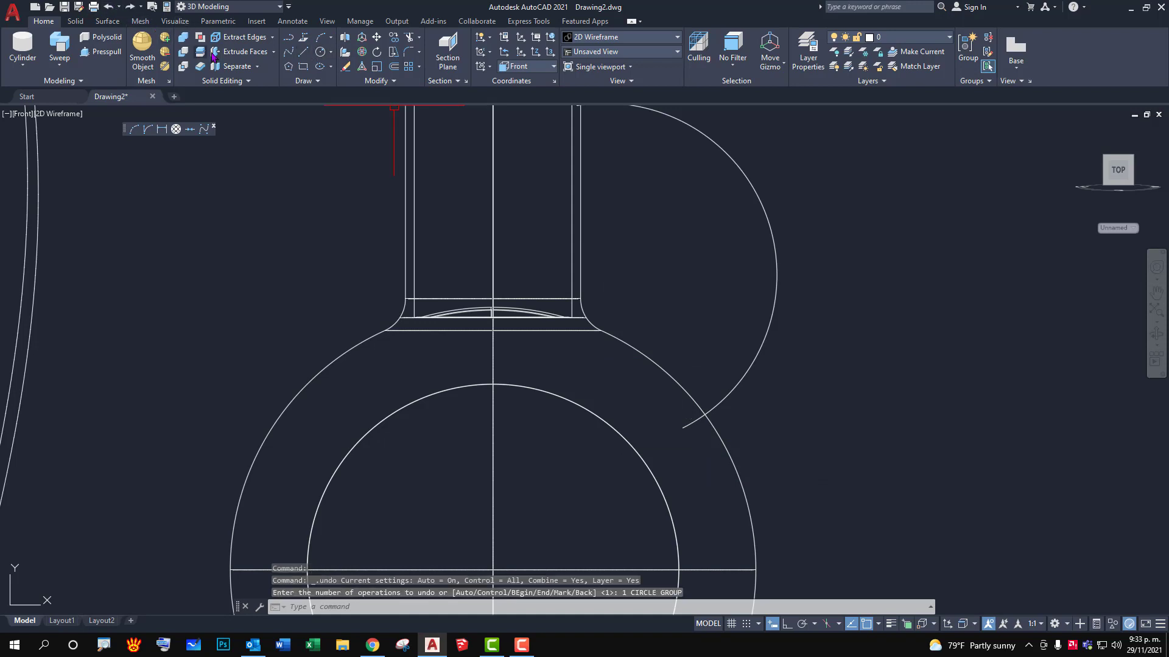
# Draw a 0.12-radius circle at the arc's lower end, then delete it as oversized.
pyautogui.click(323, 54)
pyautogui.click(683, 428)
pyautogui.write('0.12')
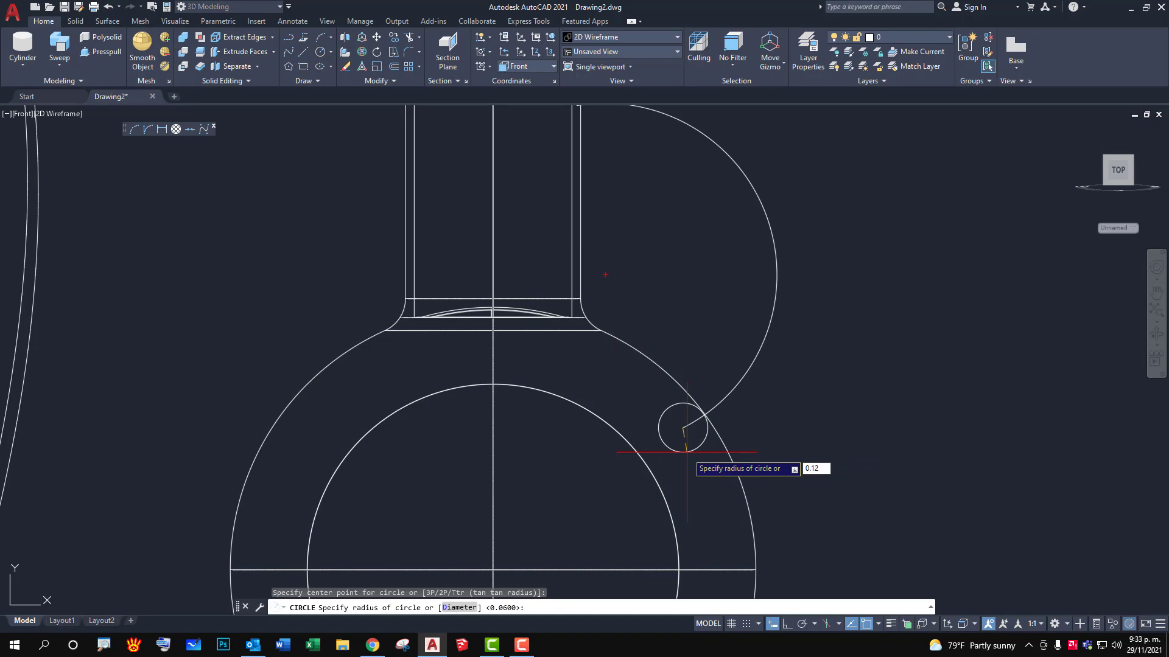
pyautogui.write('12')
pyautogui.press('Return')
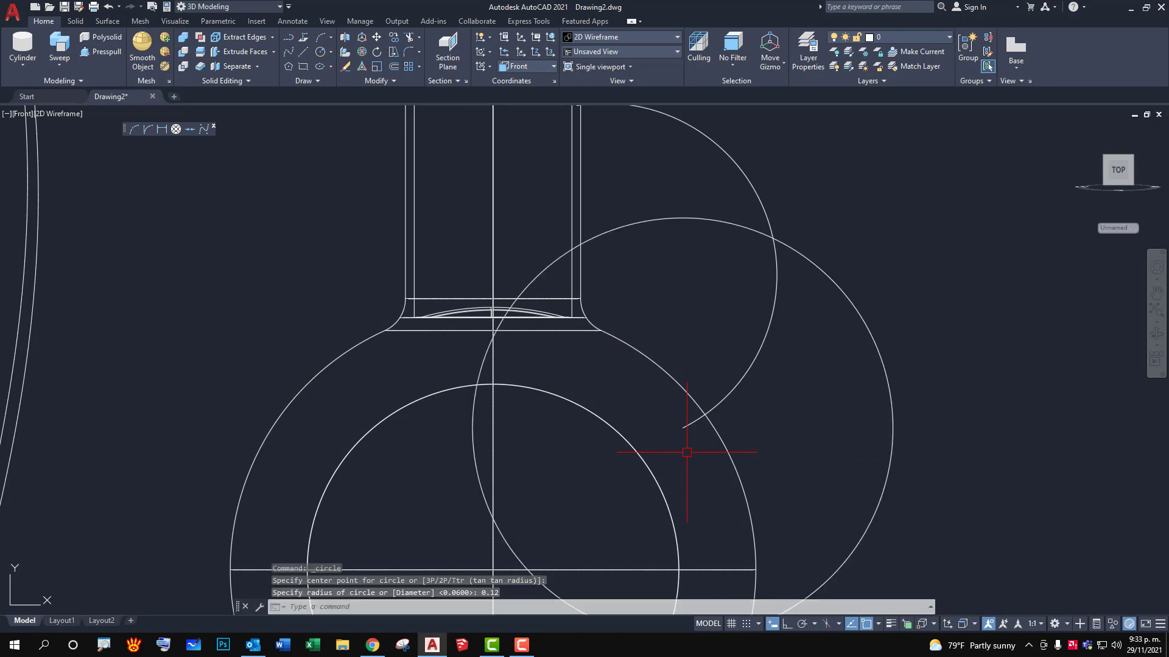
pyautogui.moveTo(925, 386)
pyautogui.mouseDown()
pyautogui.moveTo(861, 396)
pyautogui.moveTo(871, 395)
pyautogui.mouseUp()
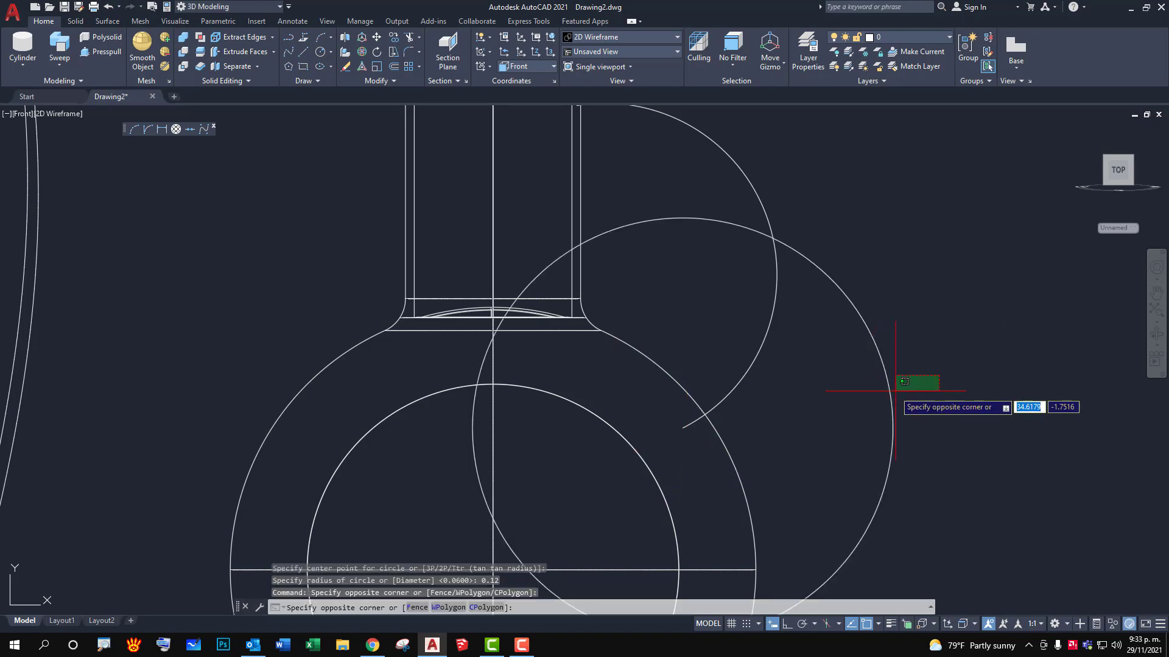
pyautogui.click(884, 393)
pyautogui.press('Delete')
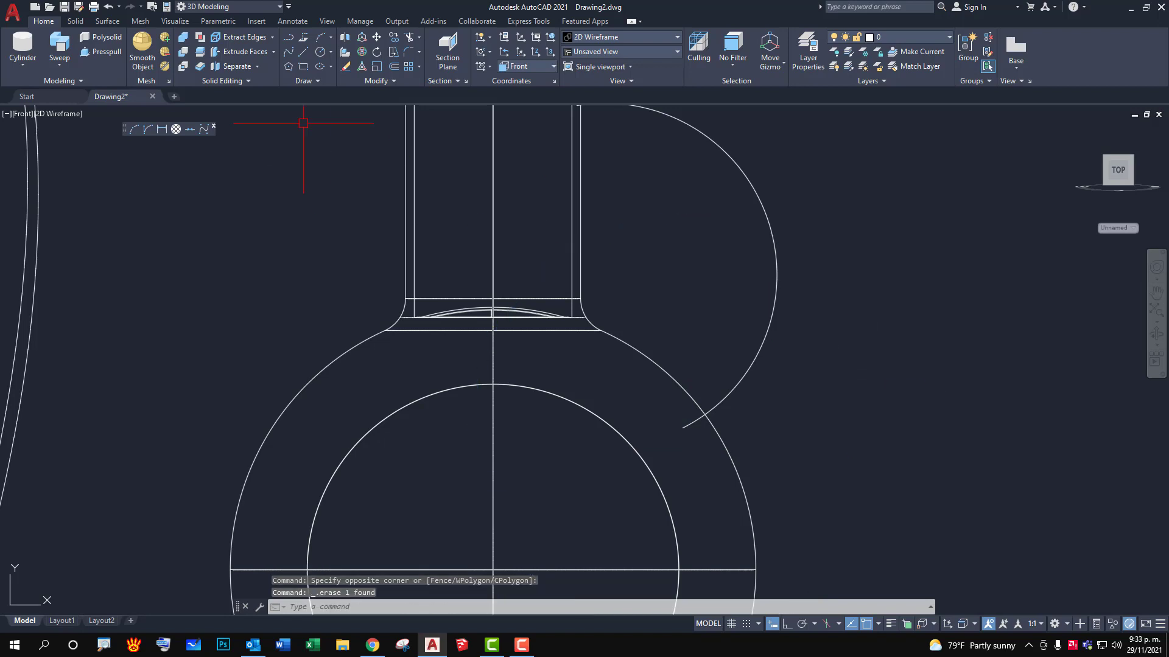
# Draw the circle of radius 0.012 centred on the arc's lower end.
pyautogui.click(319, 51)
pyautogui.click(683, 428)
pyautogui.write('0.012')
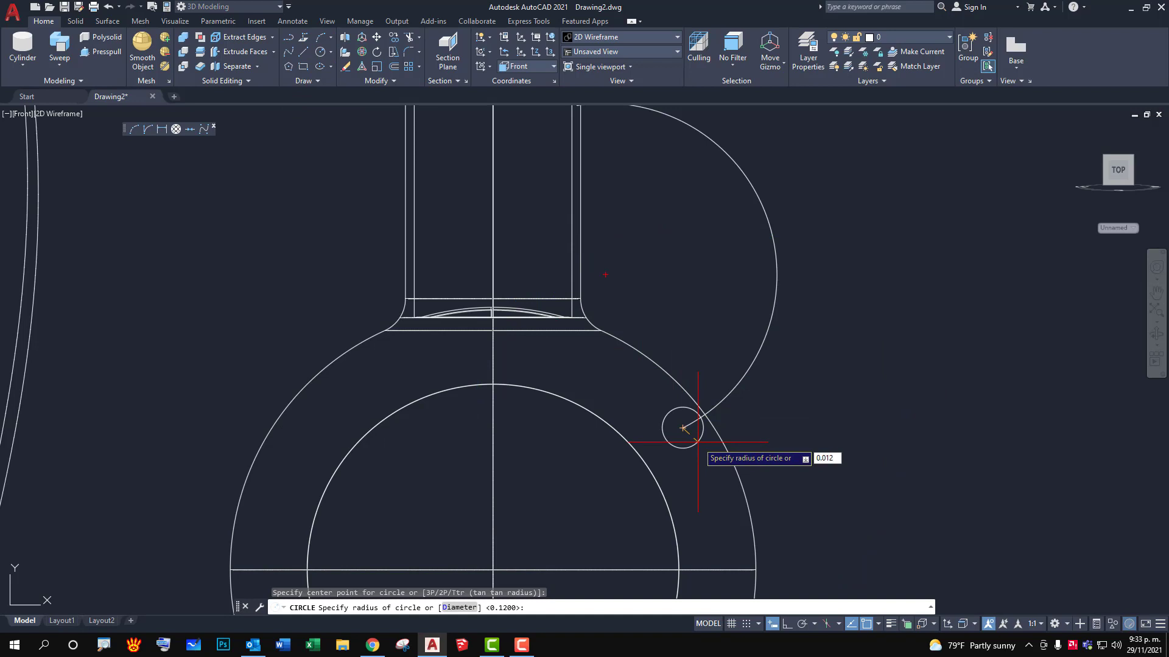
pyautogui.press('Return')
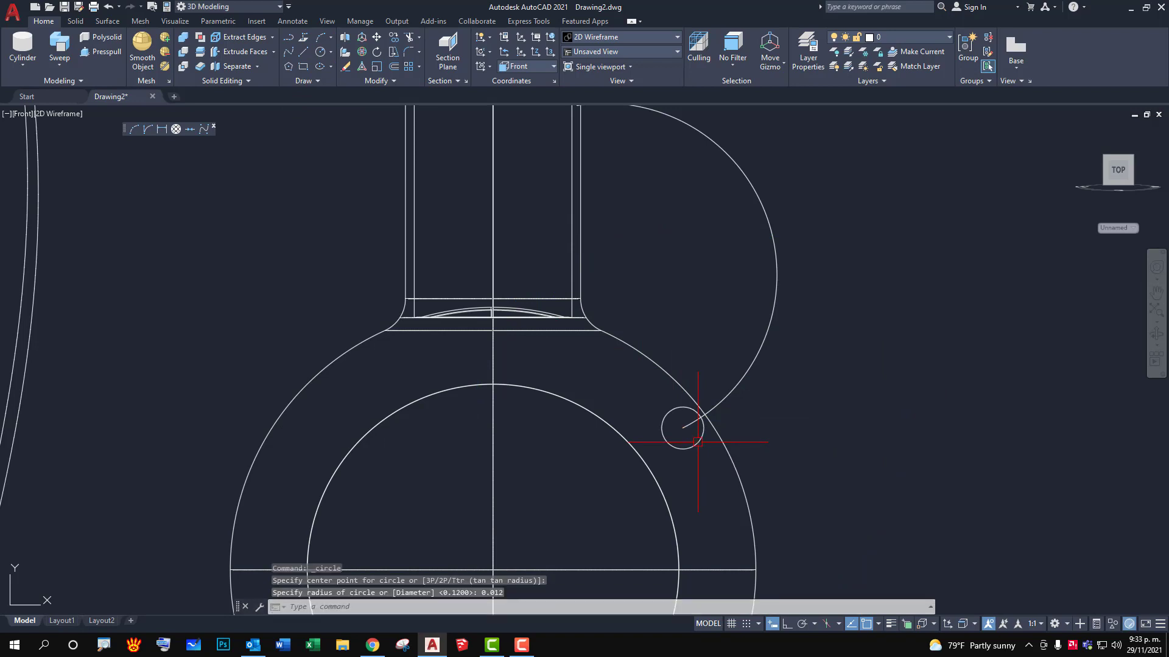
pyautogui.scroll(-2, 727, 422)
pyautogui.scroll(-1, 749, 449)
pyautogui.moveTo(757, 475); pyautogui.dragTo(717, 365, button='middle')
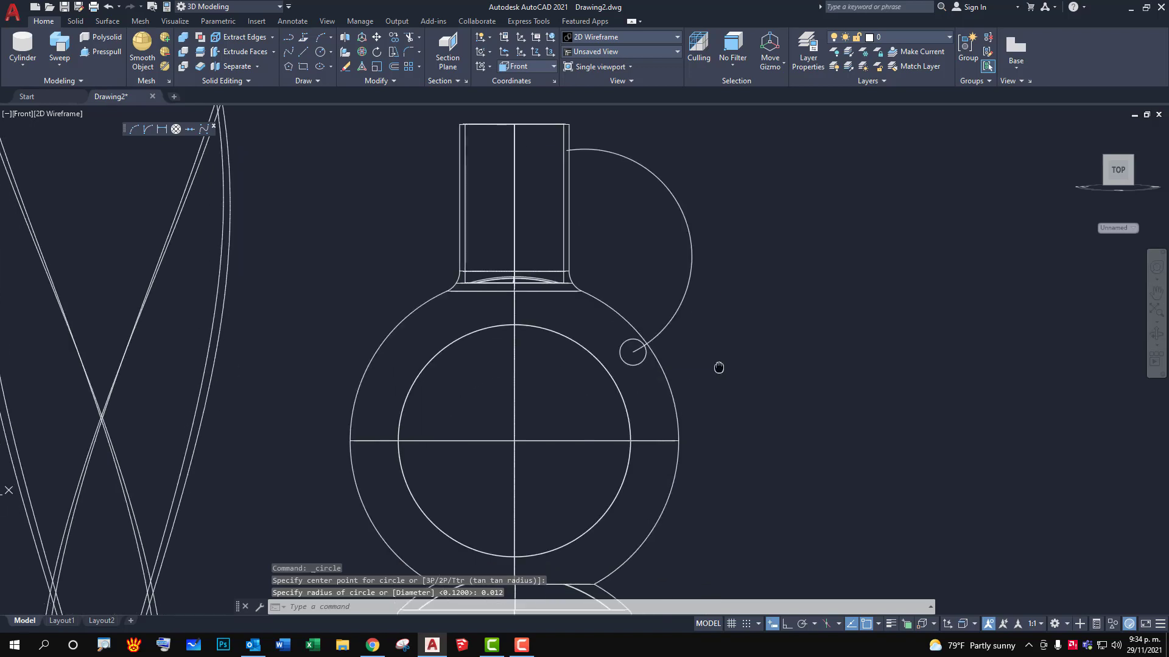
pyautogui.scroll(2, 735, 409)
pyautogui.scroll(2, 605, 294)
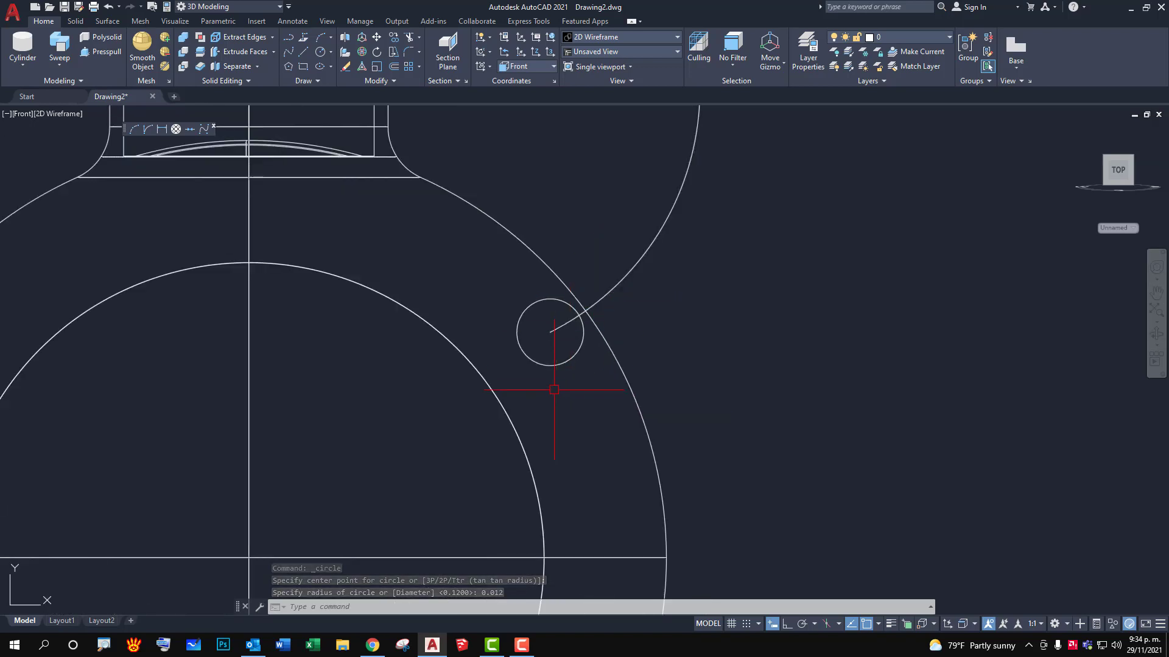
# Select the small circle, cancel a grip edit on it, and recentre the bottle in view.
pyautogui.click(561, 367)
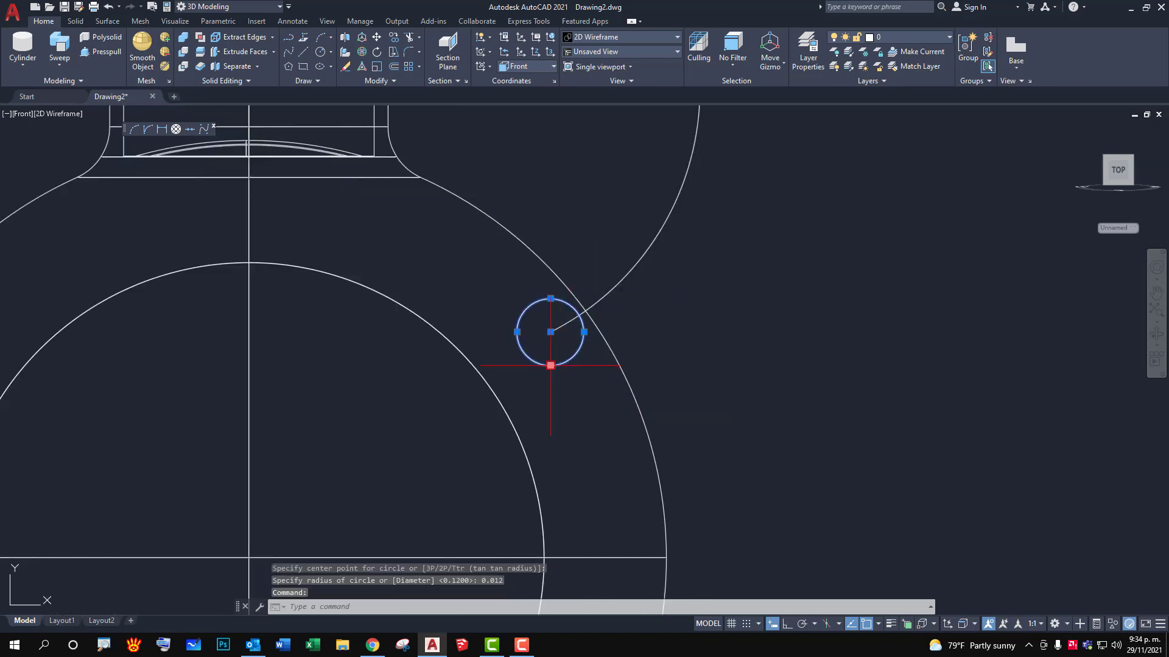
pyautogui.click(550, 365)
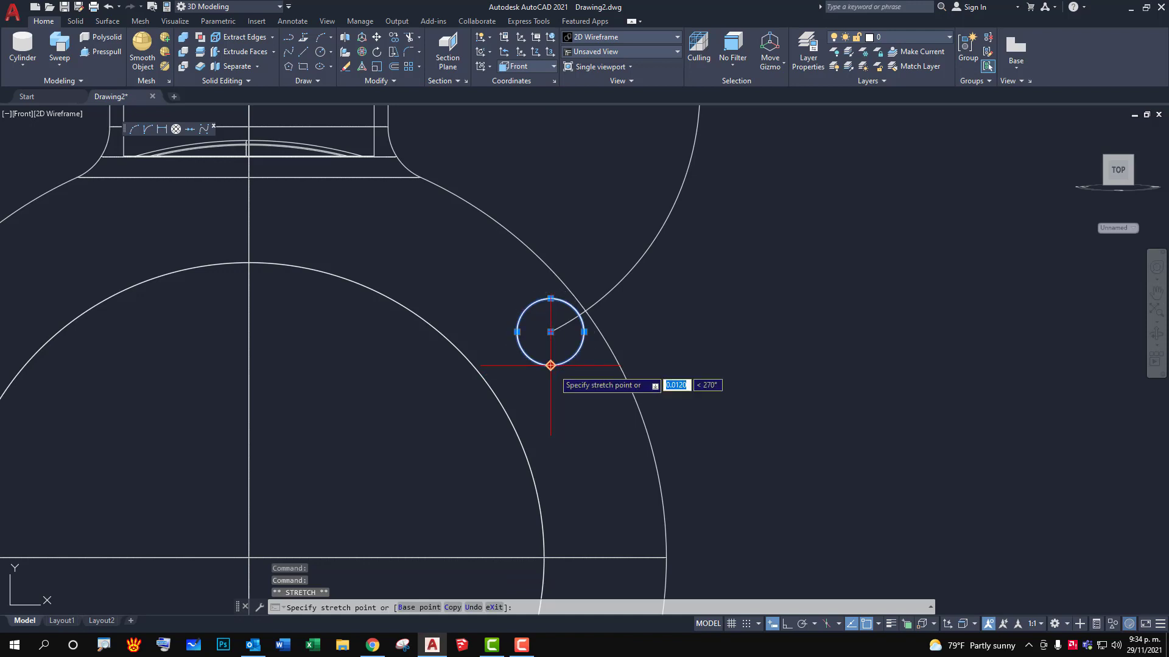
pyautogui.scroll(2, 550, 365)
pyautogui.click(550, 366)
pyautogui.scroll(-3, 621, 365)
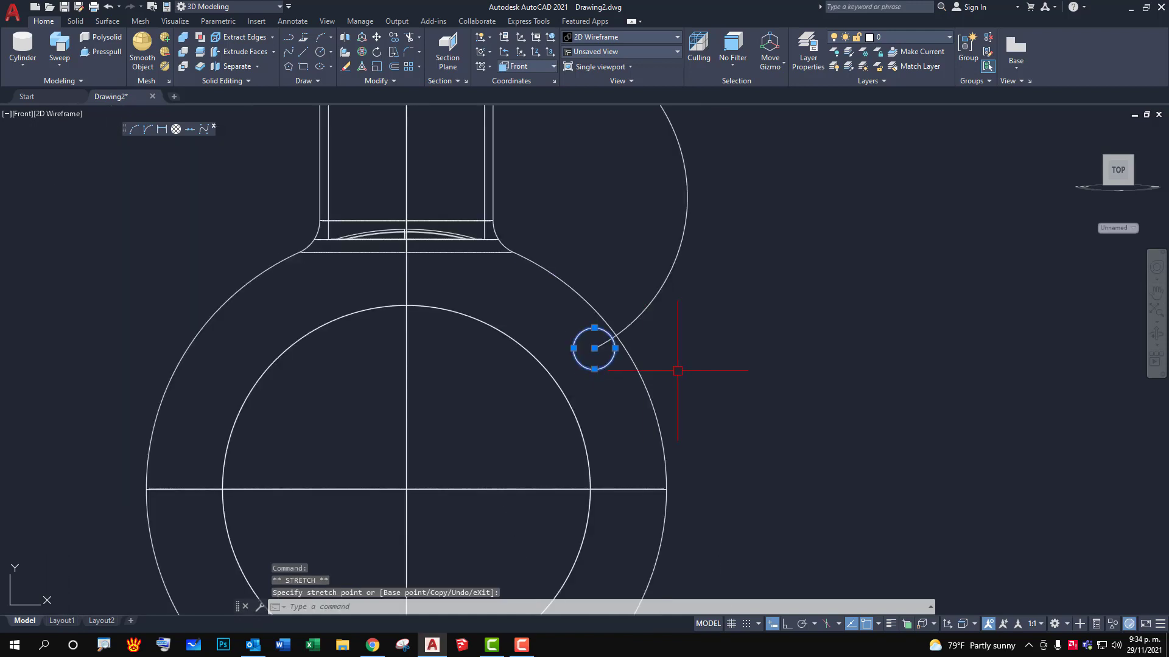
pyautogui.scroll(4, 688, 308)
pyautogui.scroll(2, 407, 381)
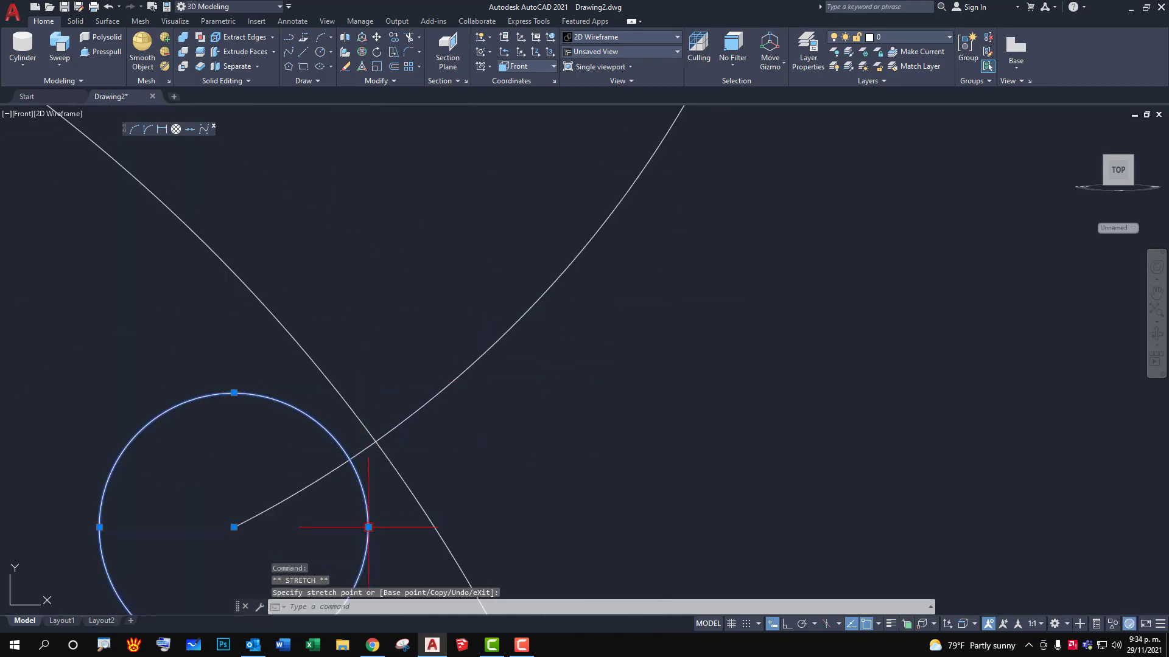
pyautogui.press('Escape')
pyautogui.scroll(-5, 633, 452)
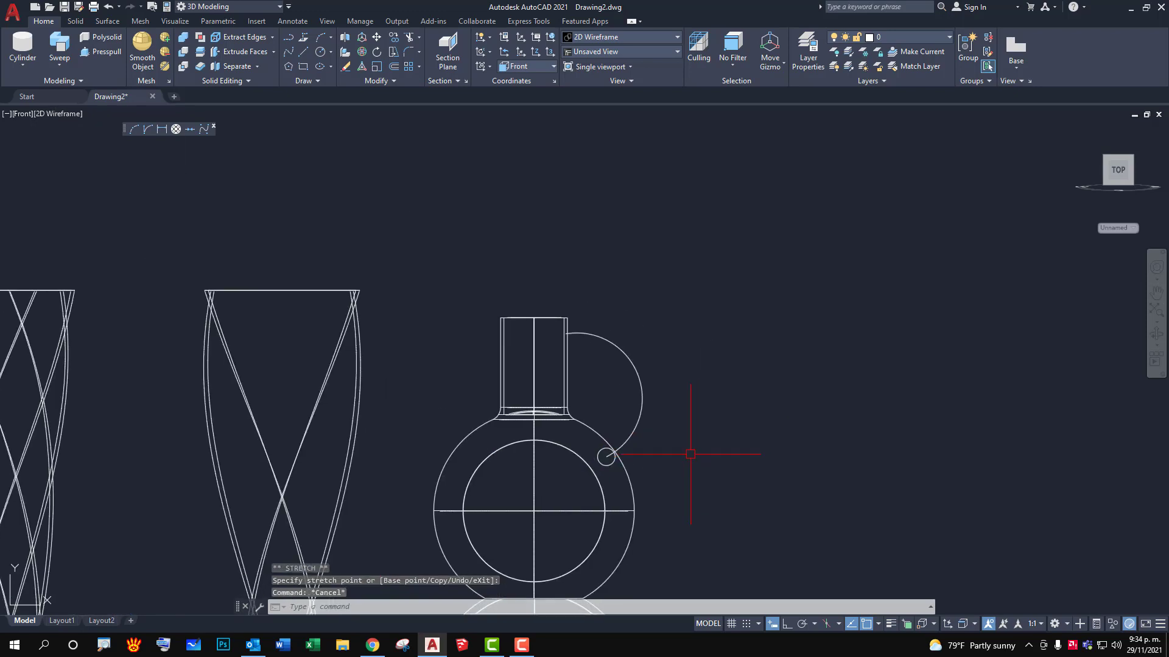
pyautogui.press('Escape')
pyautogui.scroll(2, 648, 464)
pyautogui.scroll(-2, 637, 444)
pyautogui.scroll(-1, 676, 469)
pyautogui.scroll(2, 722, 421)
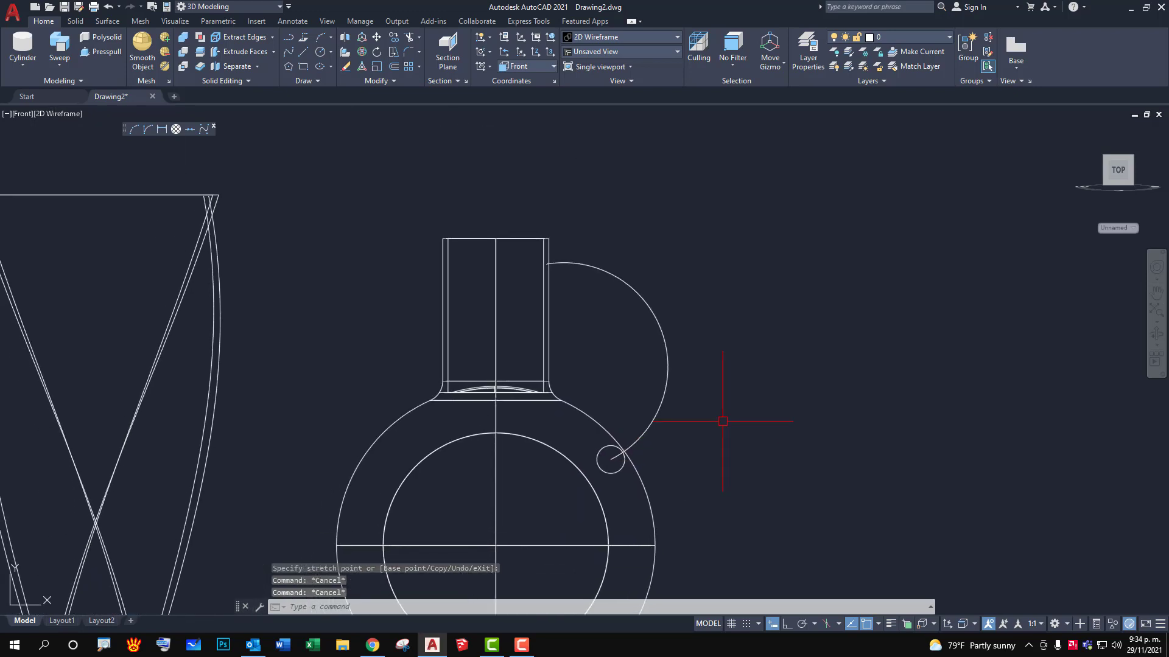
pyautogui.moveTo(725, 418); pyautogui.dragTo(778, 376, button='middle')
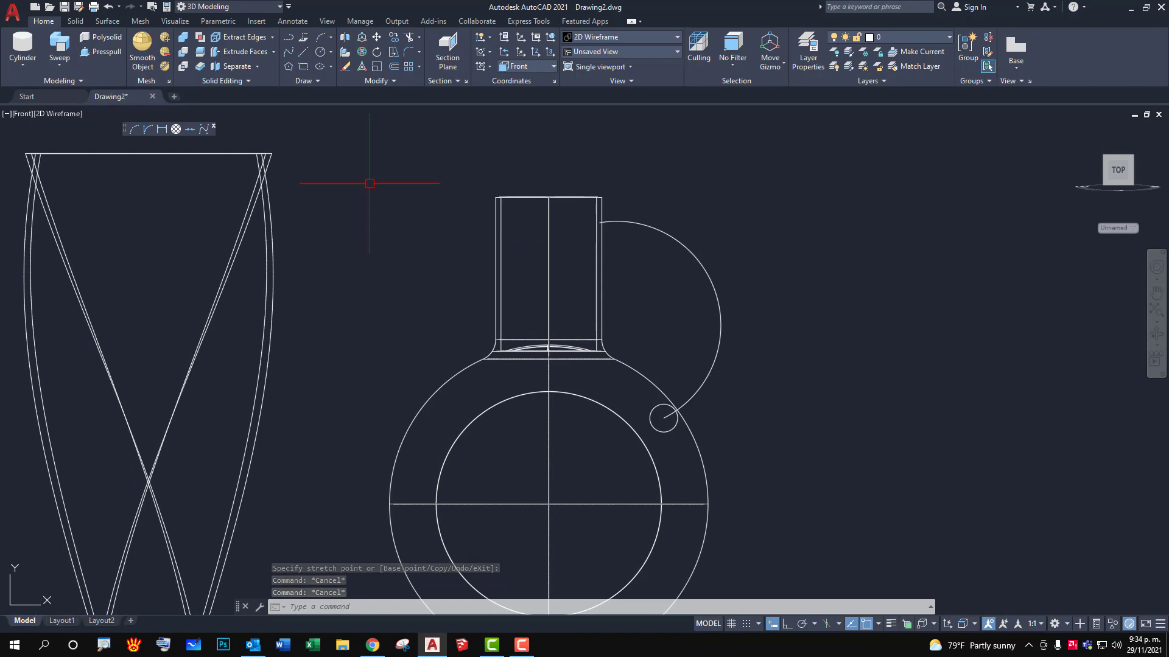
# Sweep the small circle along the arc to form a tubular handle.
pyautogui.click(55, 56)
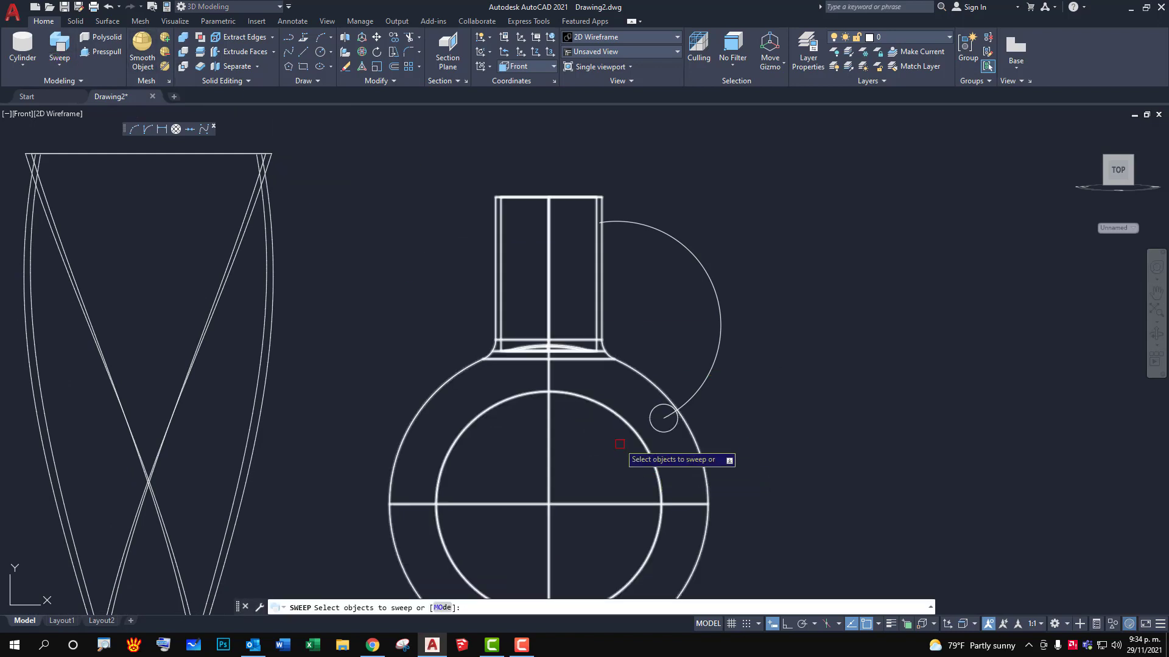
pyautogui.click(651, 424)
pyautogui.press('Return')
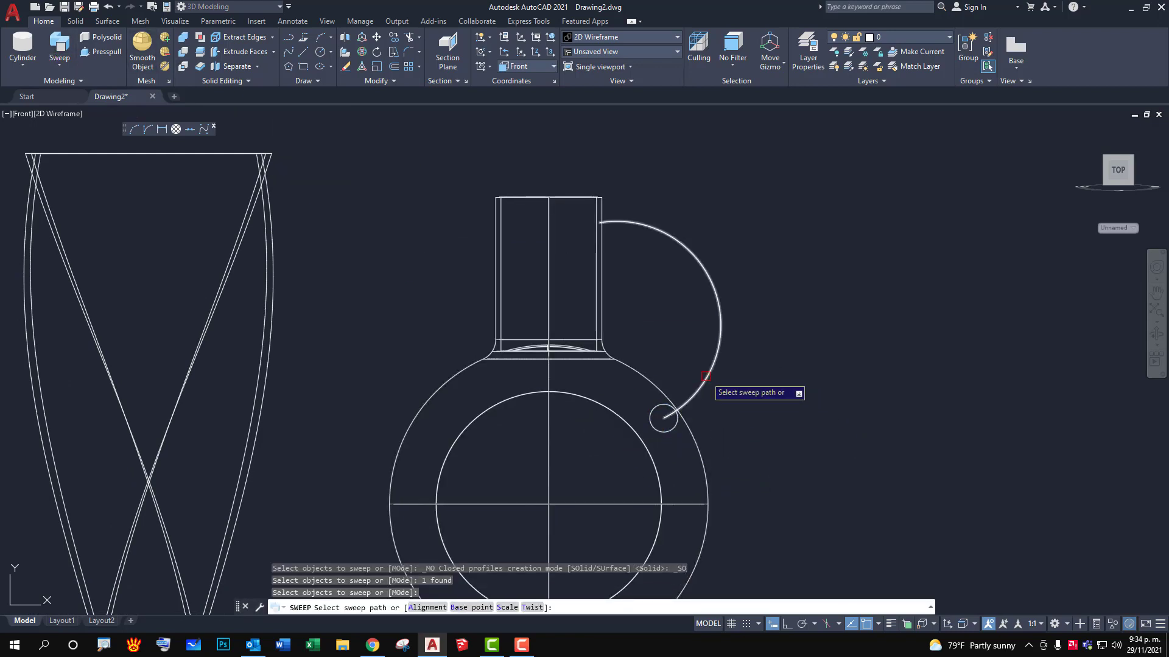
pyautogui.click(705, 383)
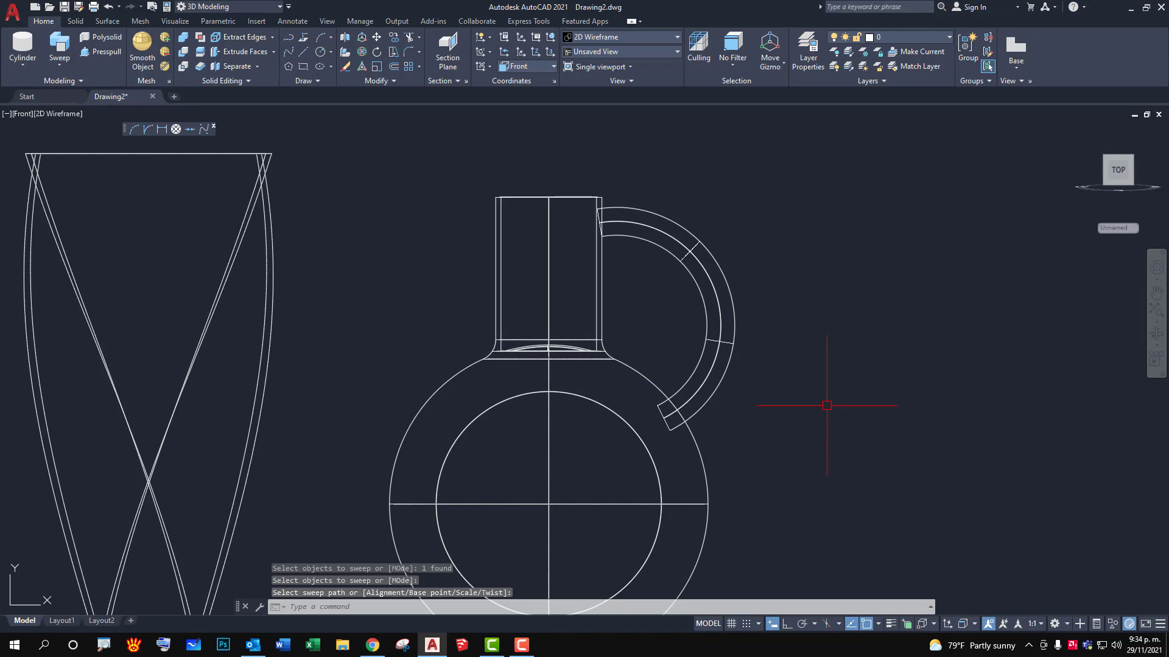
# Preview the jug in the Realistic and Conceptual visual styles, zooming to inspect.
pyautogui.click(59, 113)
pyautogui.click(98, 183)
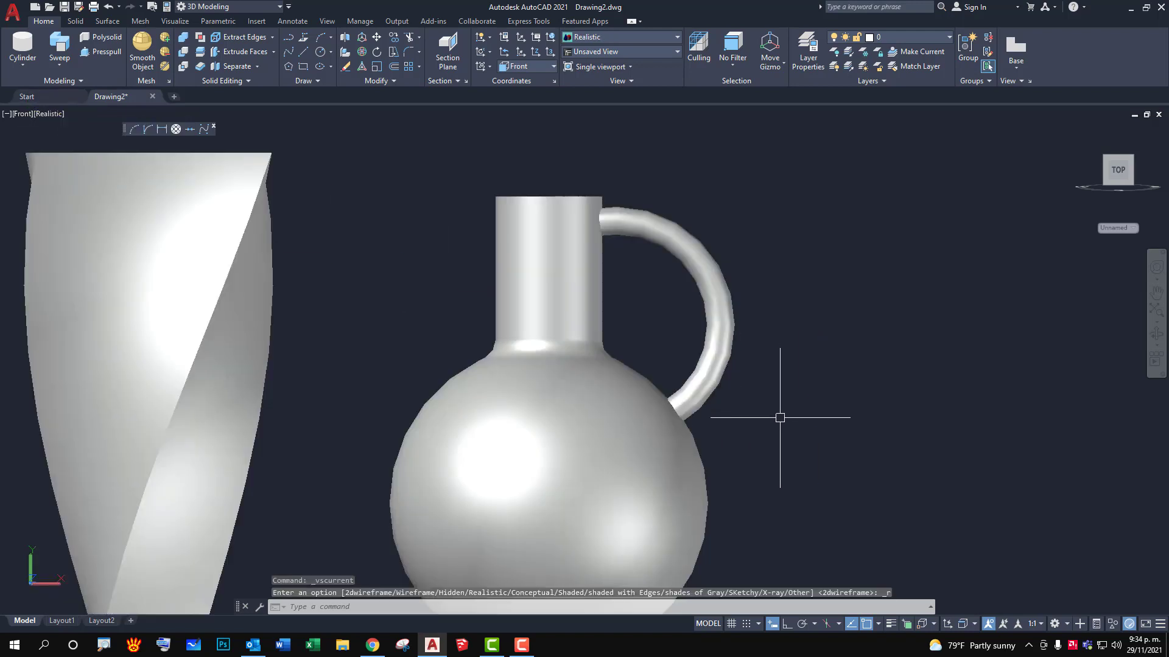
pyautogui.scroll(-2, 779, 426)
pyautogui.scroll(2, 827, 448)
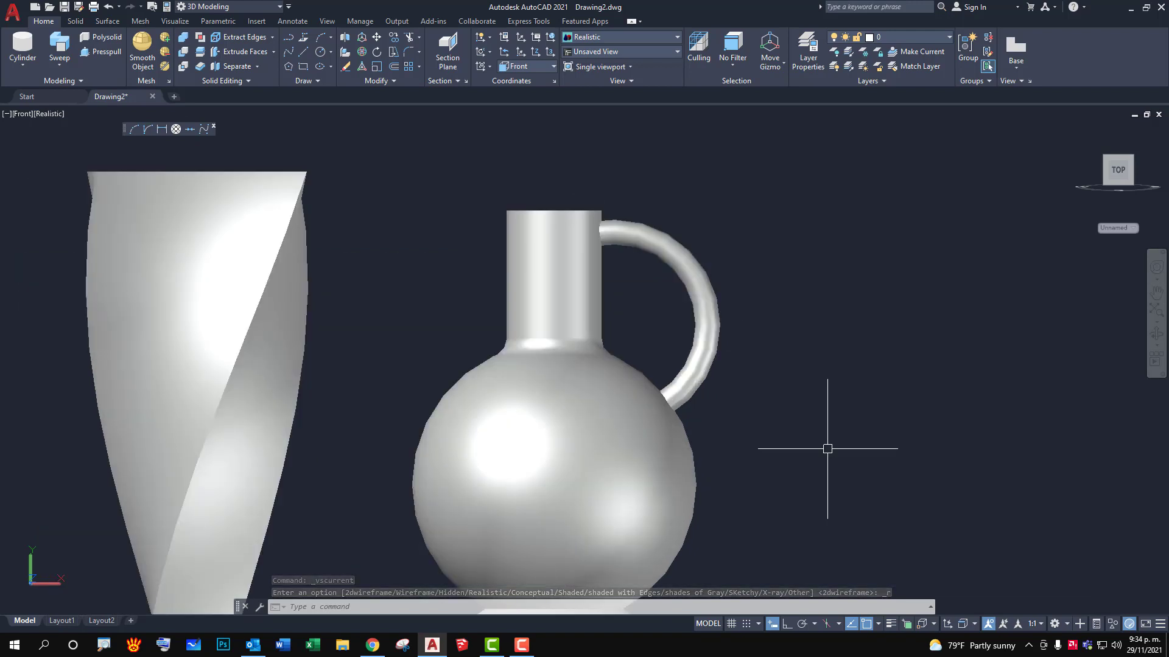
pyautogui.scroll(-5, 831, 438)
pyautogui.scroll(3, 762, 436)
pyautogui.scroll(3, 686, 332)
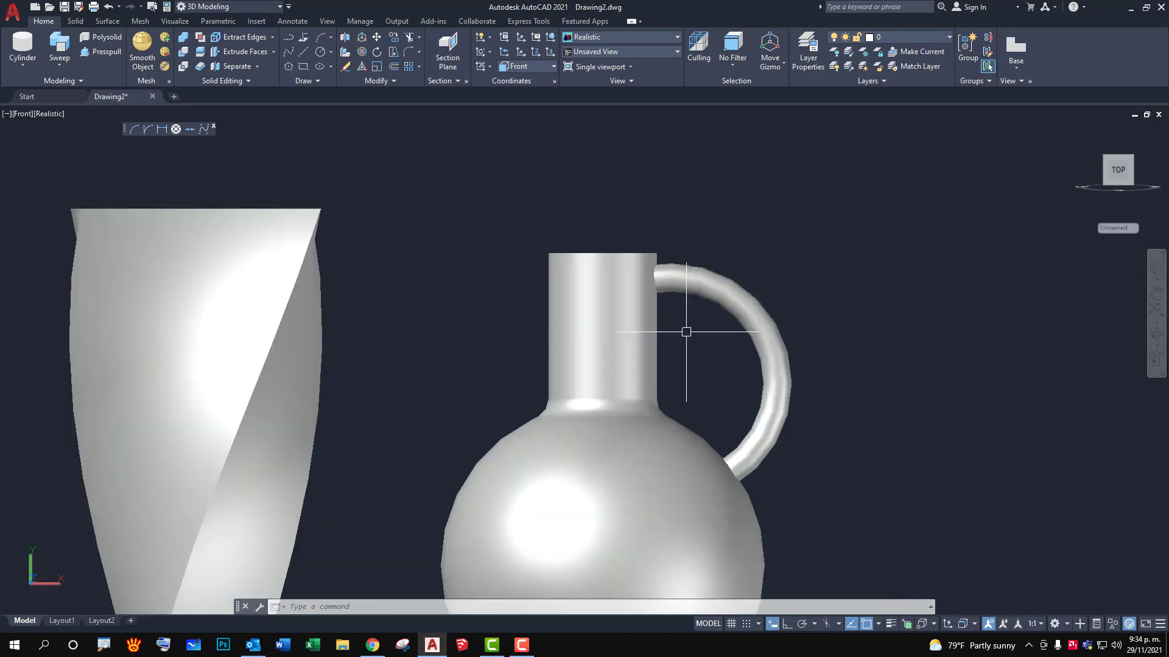
pyautogui.scroll(3, 686, 331)
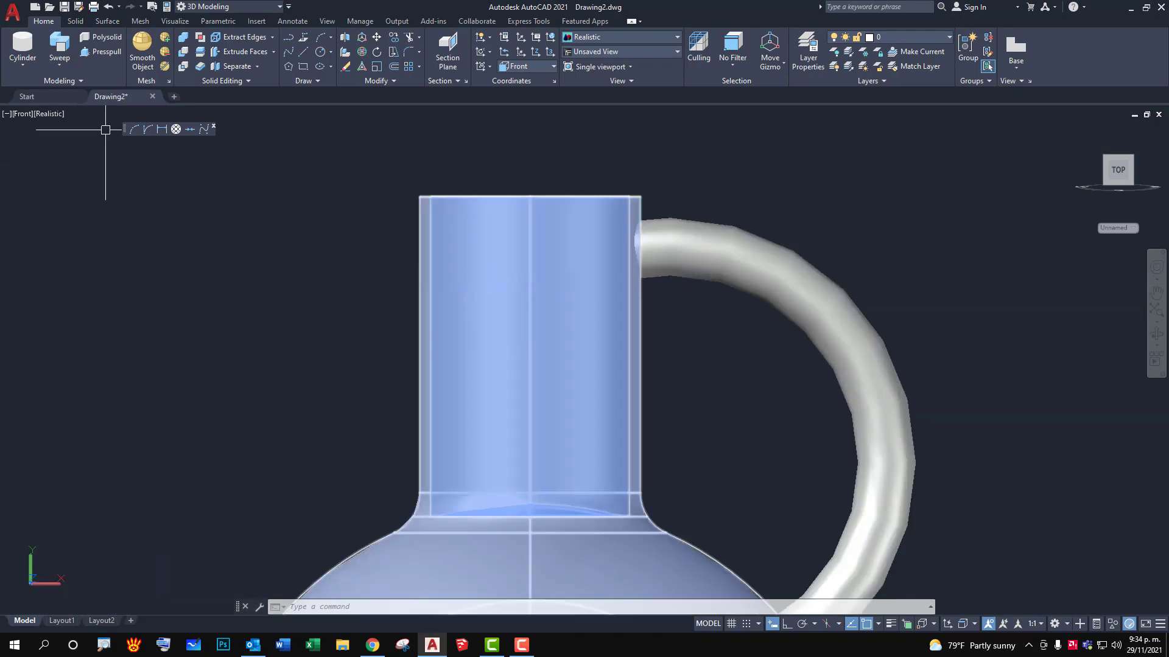
pyautogui.click(44, 115)
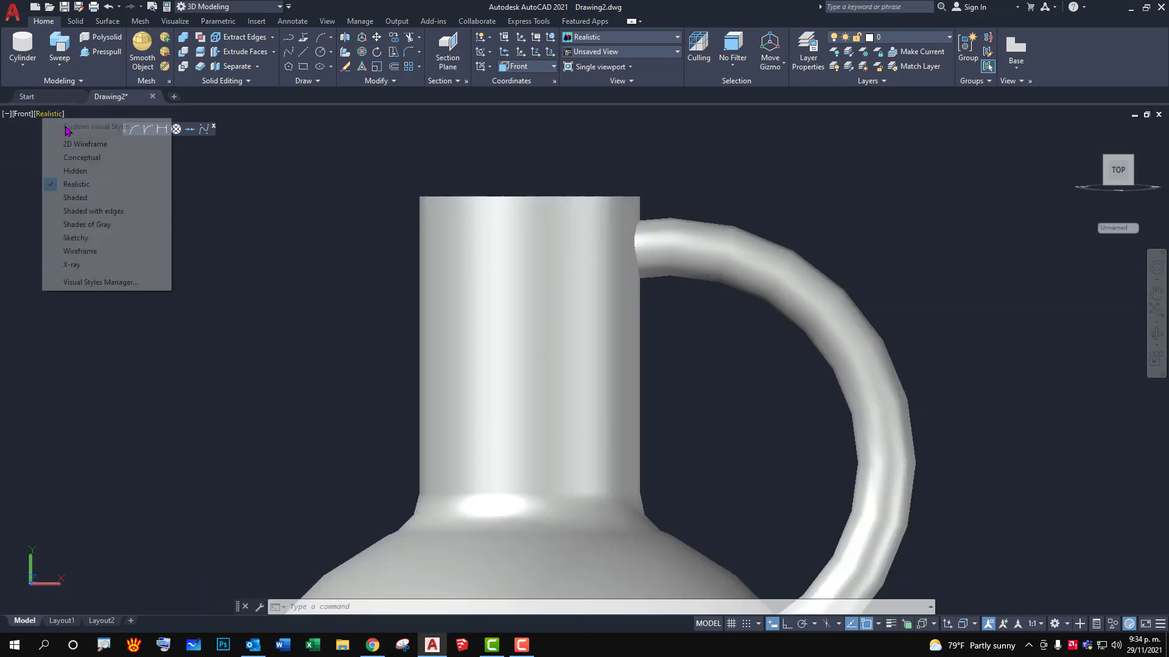
pyautogui.click(73, 157)
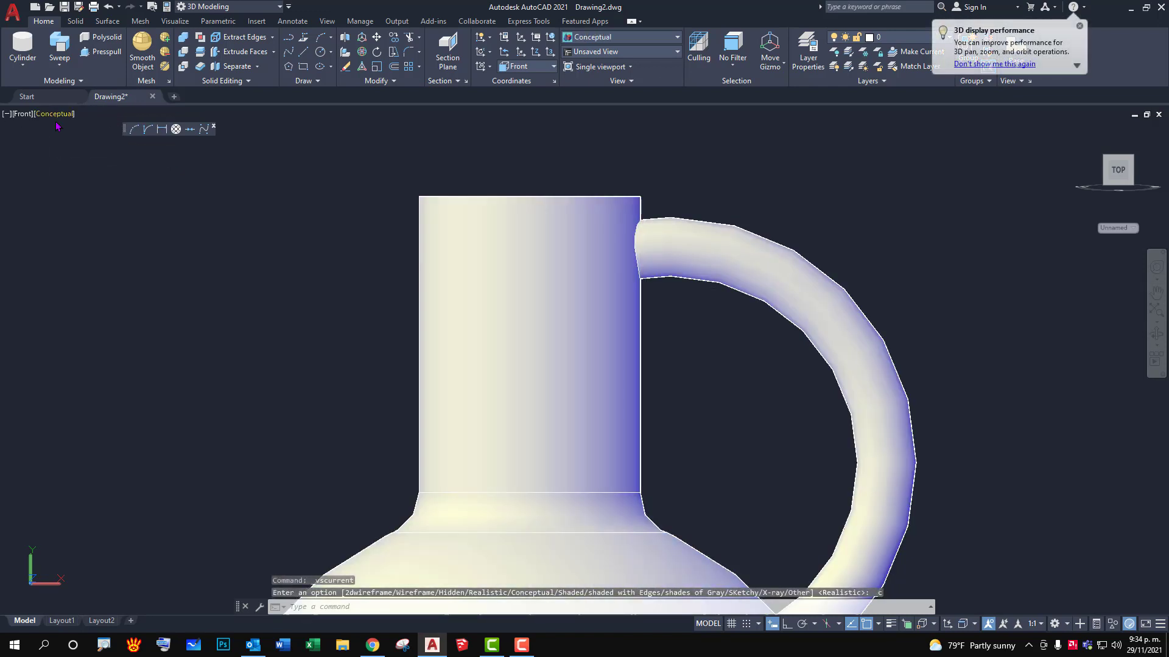
pyautogui.click(55, 114)
# Switch the display to 2D Wireframe and zoom in on the handle.
pyautogui.click(79, 144)
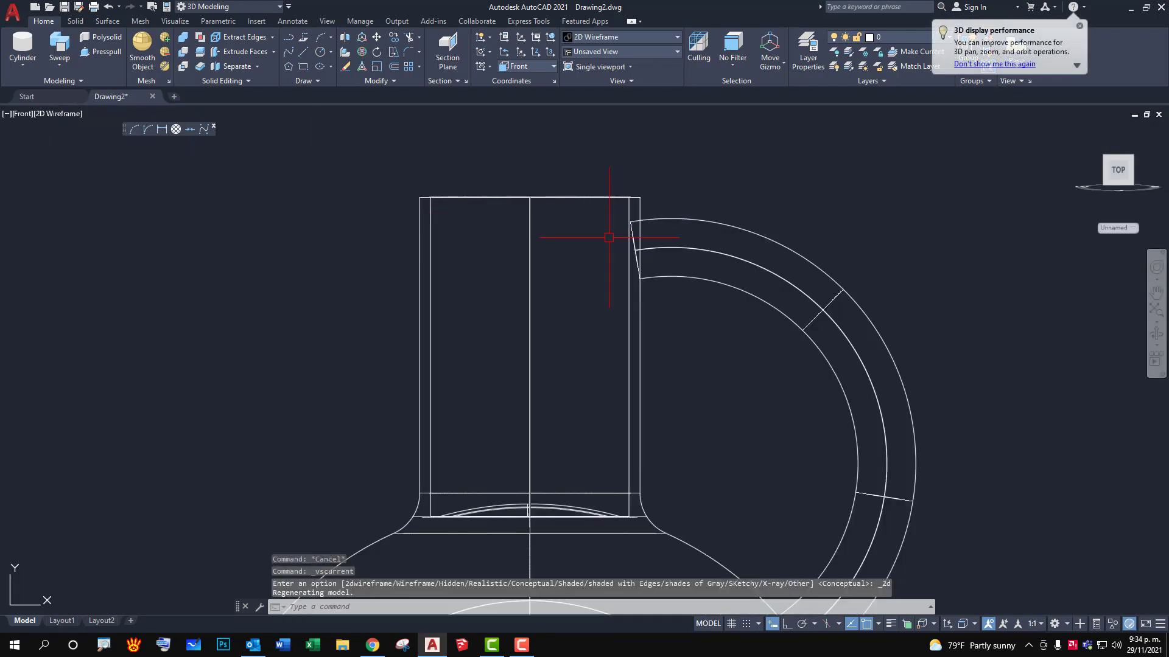
pyautogui.scroll(3, 607, 290)
pyautogui.scroll(2, 607, 288)
pyautogui.scroll(2, 607, 285)
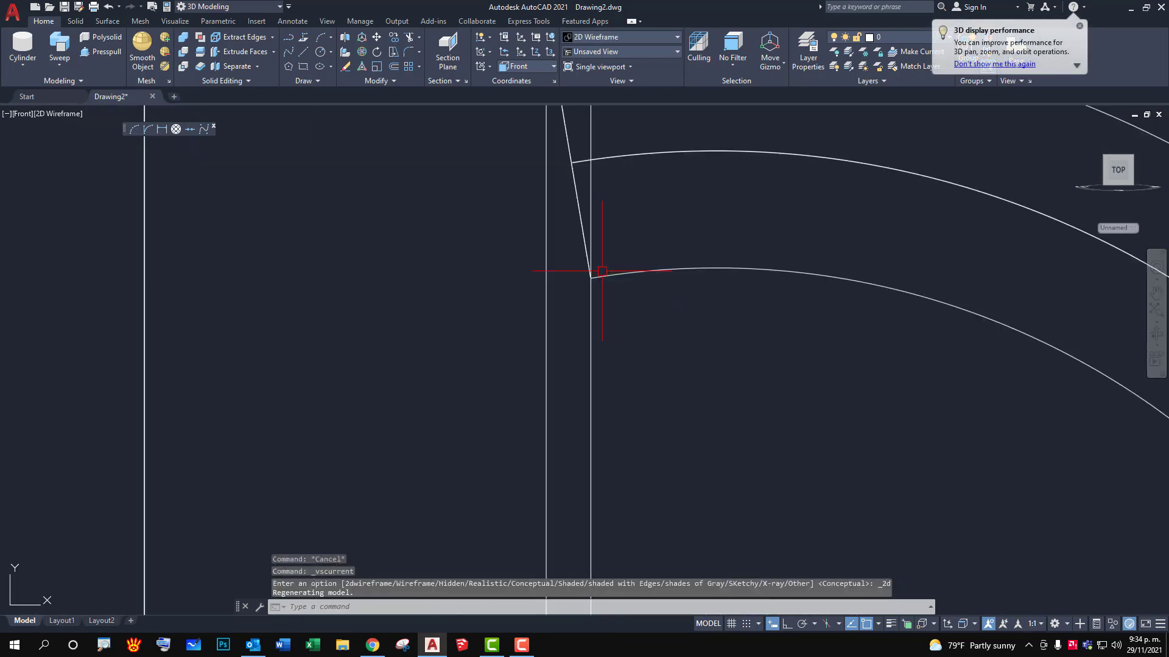
pyautogui.scroll(-2, 655, 343)
# Move the window-selected handle slightly toward the neck.
pyautogui.write('m')
pyautogui.press('Return')
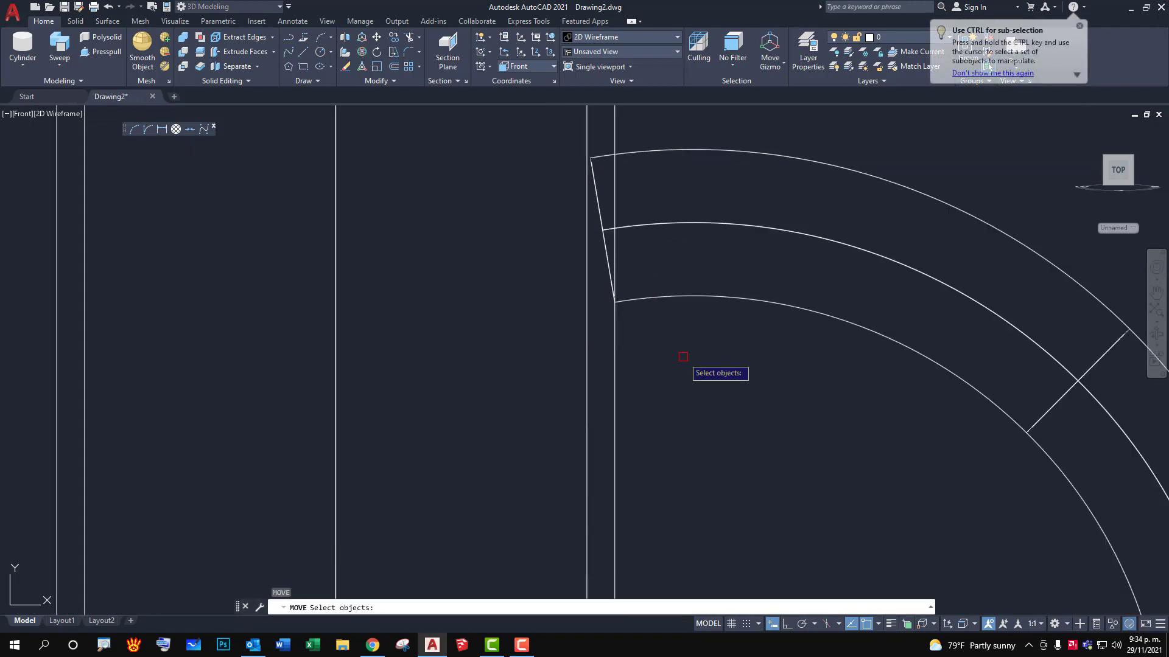
pyautogui.click(596, 224)
pyautogui.click(684, 339)
pyautogui.press('Return')
pyautogui.click(724, 338)
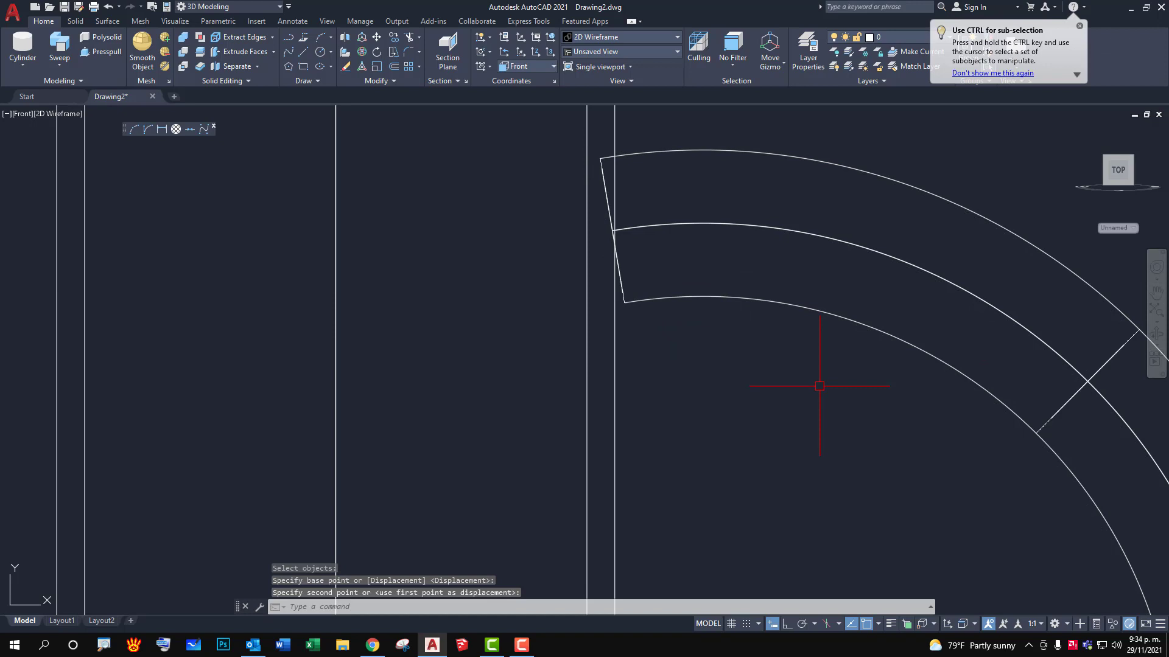
# Move the handle again, snapping its upper end onto the neck's edge.
pyautogui.press('Return')
pyautogui.click(805, 392)
pyautogui.click(640, 211)
pyautogui.press('Return')
pyautogui.click(769, 341)
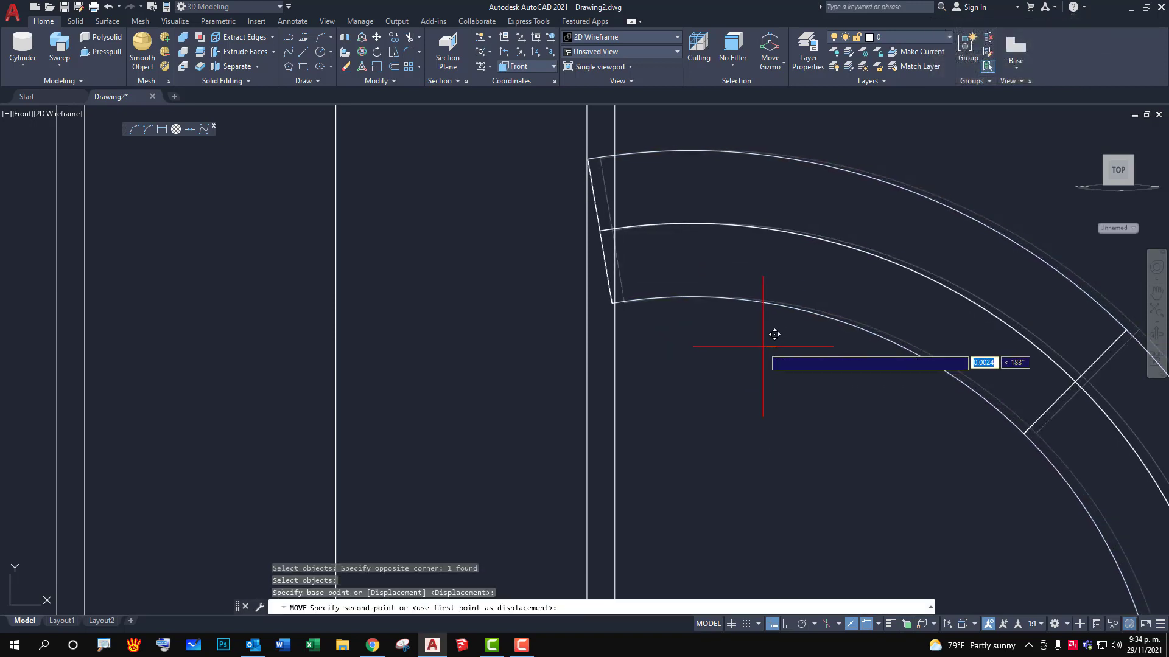
pyautogui.click(764, 346)
pyautogui.scroll(-4, 671, 267)
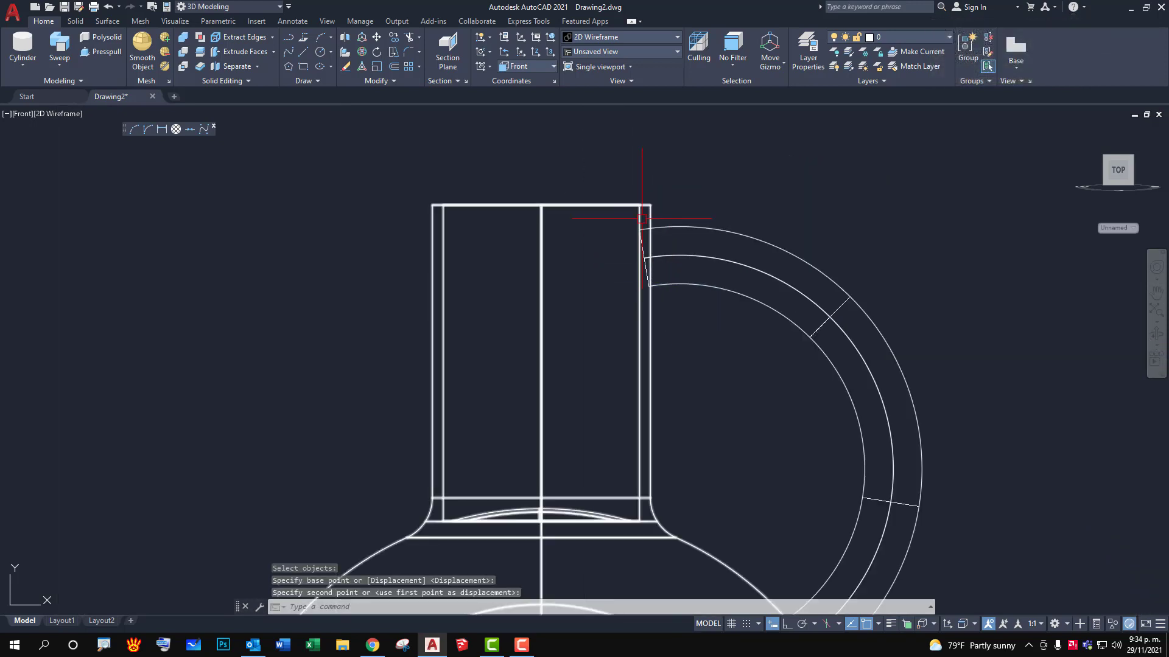
pyautogui.scroll(2, 672, 291)
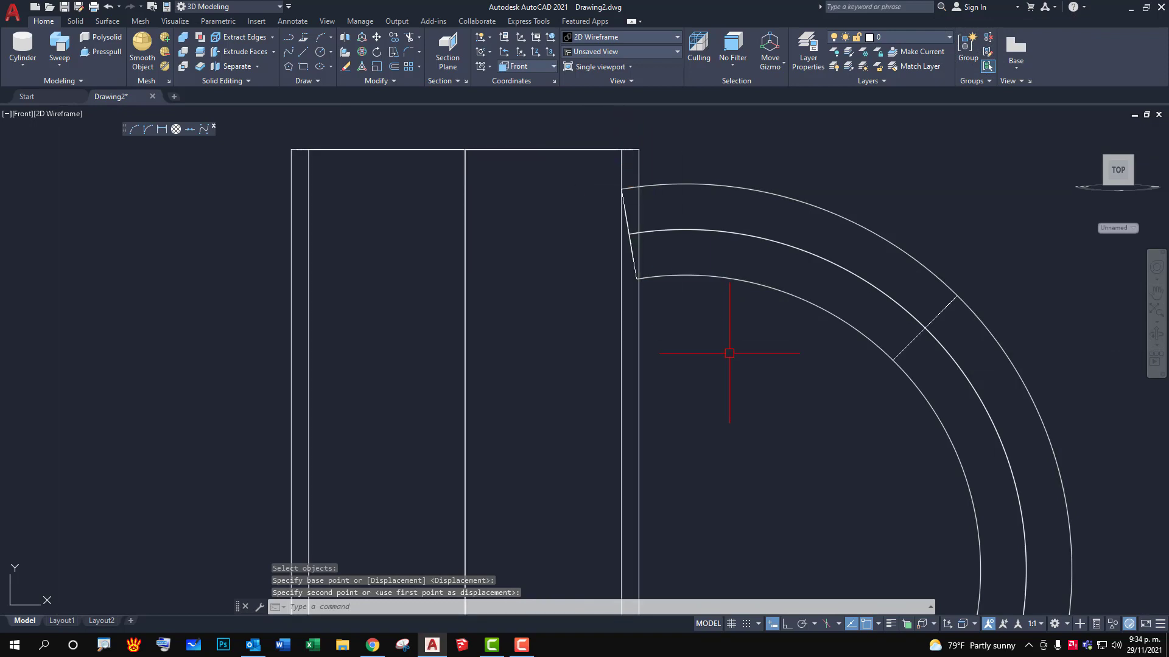
pyautogui.scroll(-2, 730, 359)
pyautogui.scroll(2, 750, 426)
pyautogui.scroll(1, 694, 557)
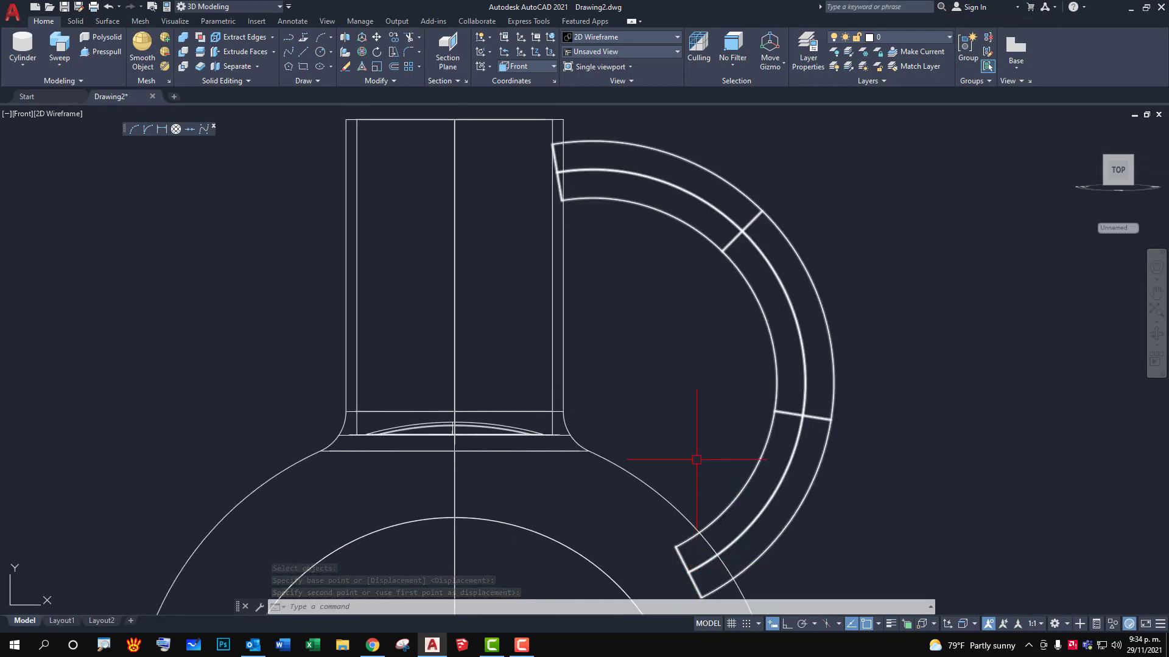
pyautogui.scroll(-2, 700, 451)
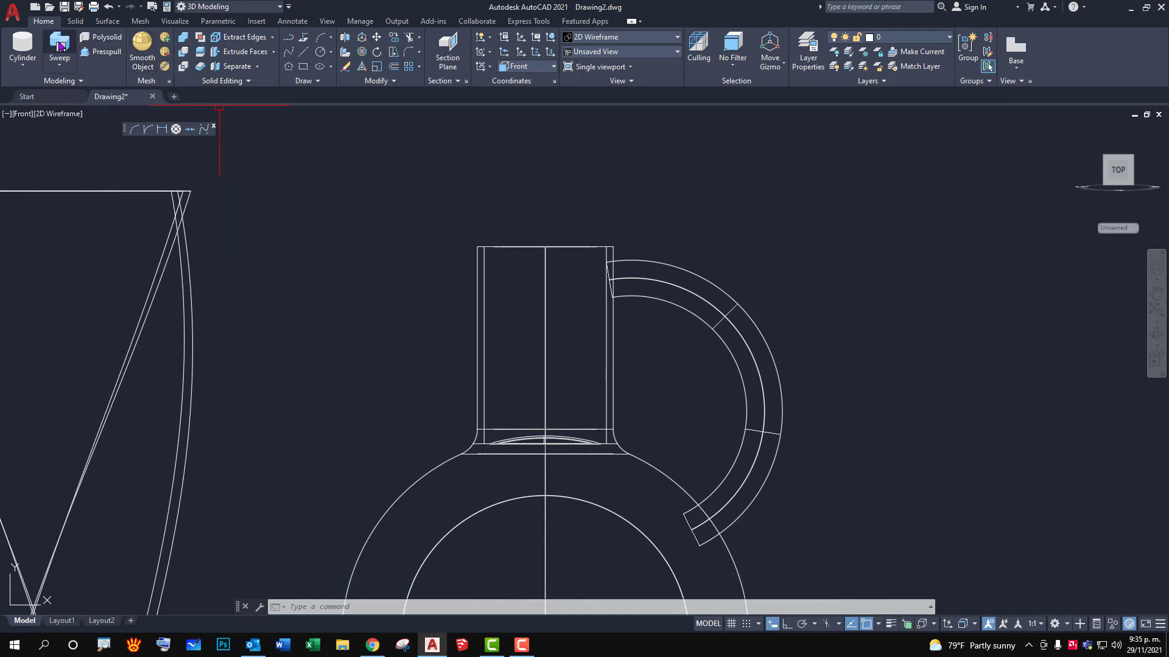
# Union the handle with the jug body into a single solid.
pyautogui.click(185, 40)
pyautogui.click(545, 256)
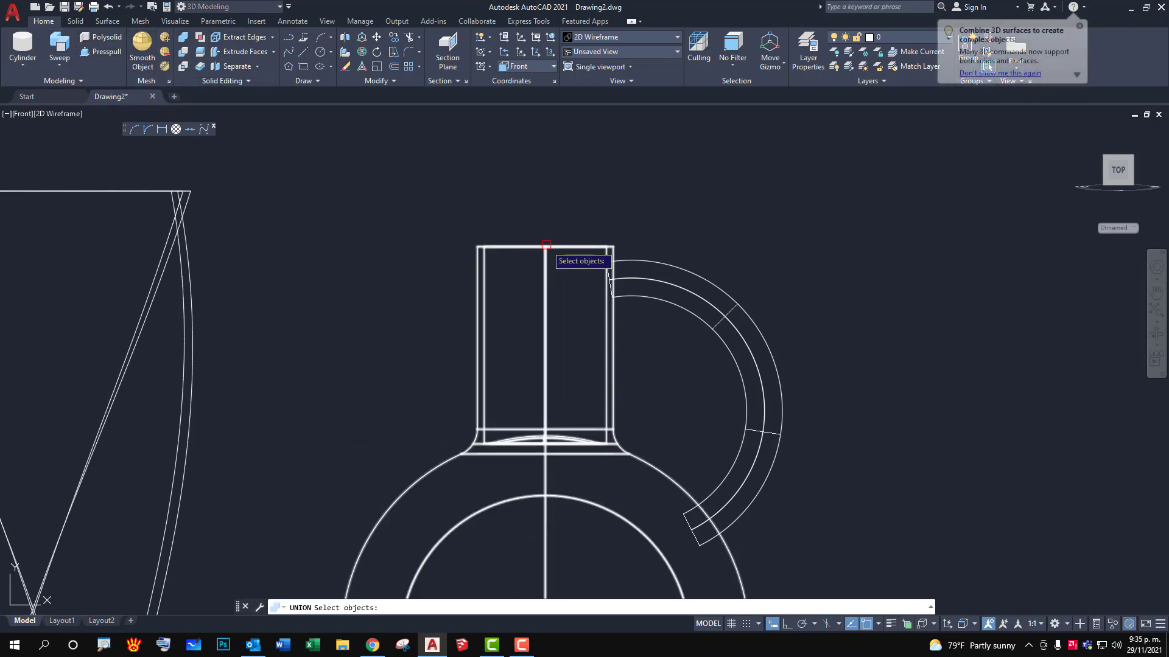
pyautogui.click(665, 265)
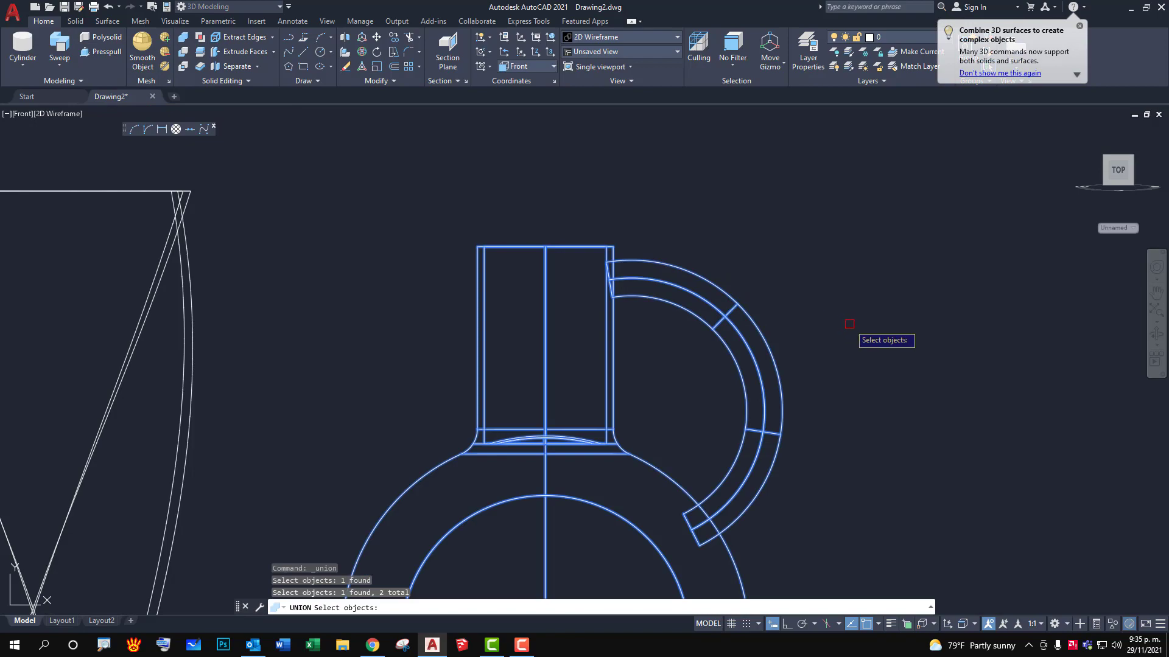
pyautogui.press('Return')
# Orbit to a 3D angle and display the jug with Realistic shading.
pyautogui.moveTo(626, 244)
pyautogui.keyDown('shift'); pyautogui.mouseDown(button='middle')
pyautogui.moveTo(530, 419)
pyautogui.moveTo(81, 120)
pyautogui.mouseUp(button='middle'); pyautogui.keyUp('shift')
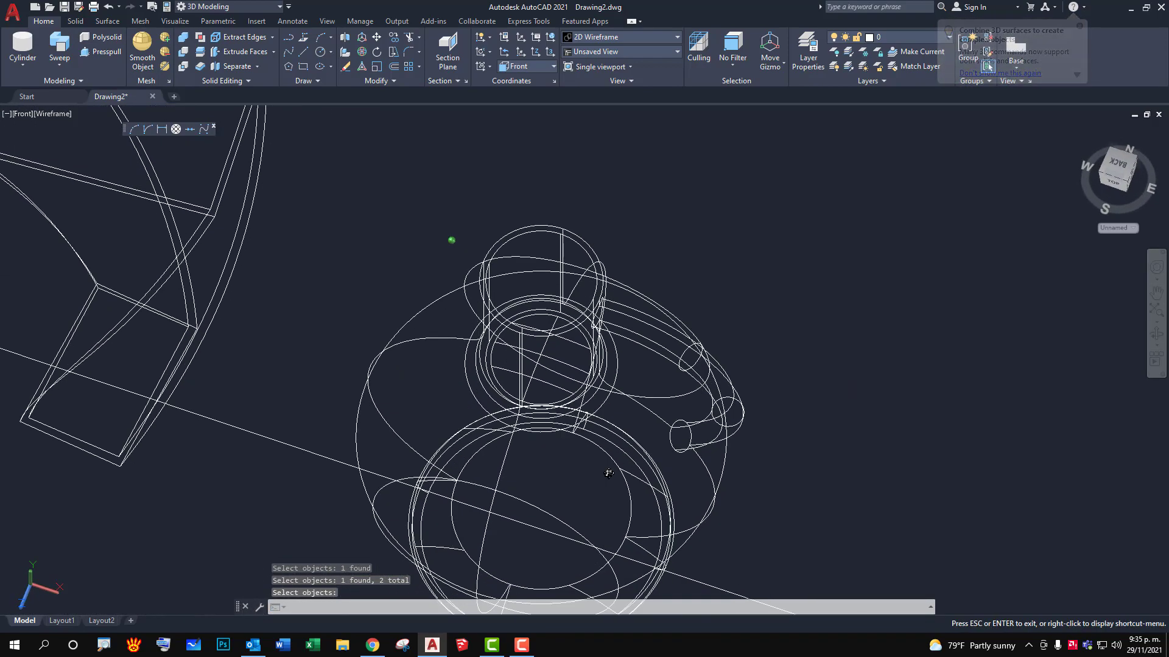
pyautogui.click(30, 114)
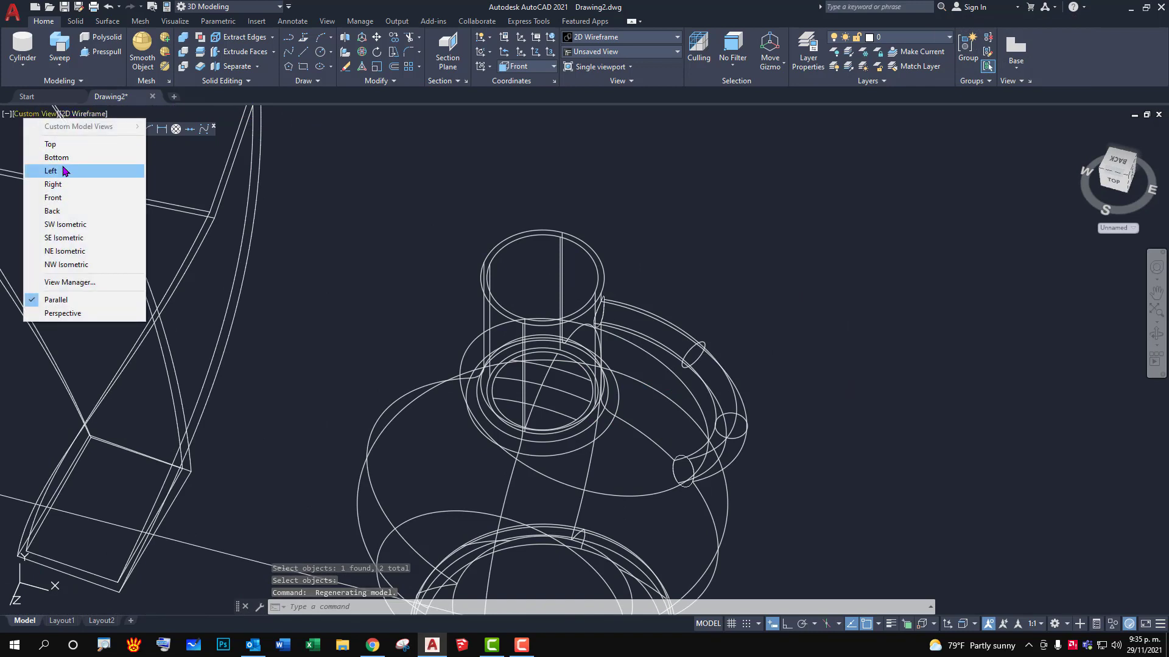
pyautogui.click(85, 114)
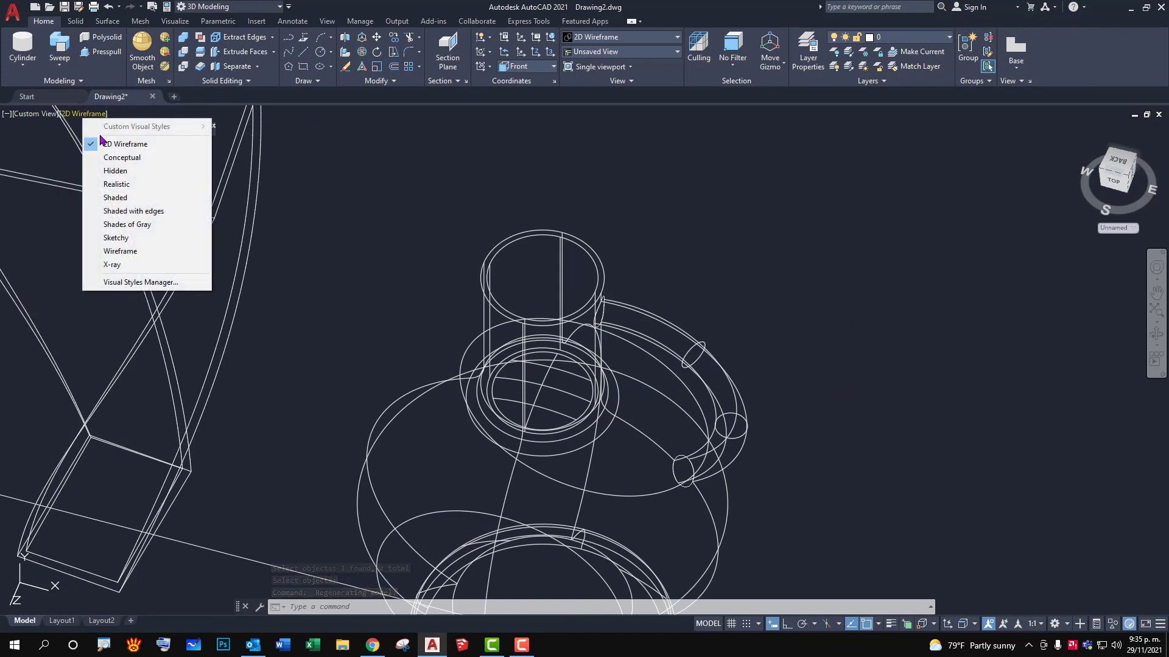
pyautogui.click(116, 184)
pyautogui.scroll(3, 748, 495)
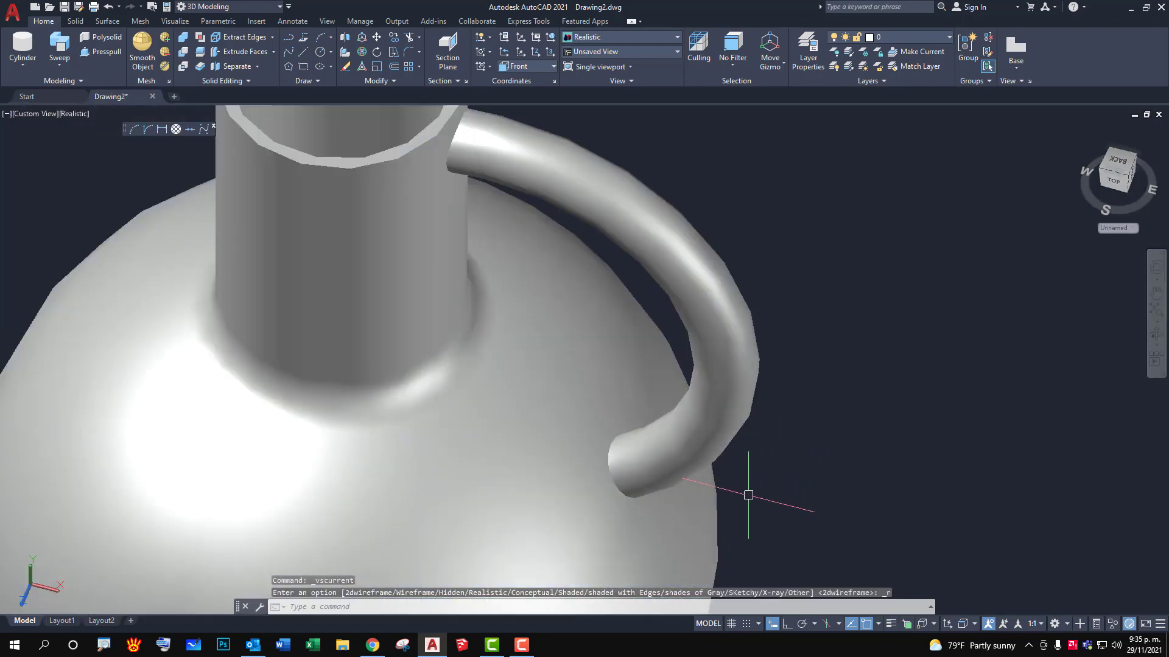
pyautogui.scroll(-2, 772, 497)
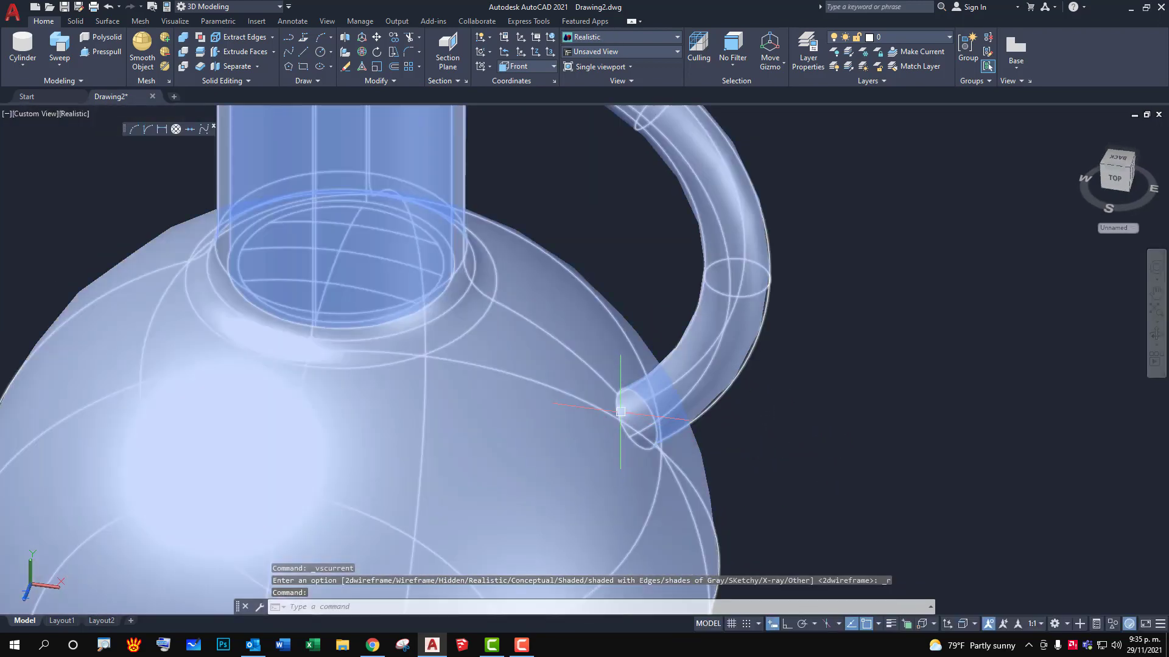
pyautogui.scroll(2, 786, 431)
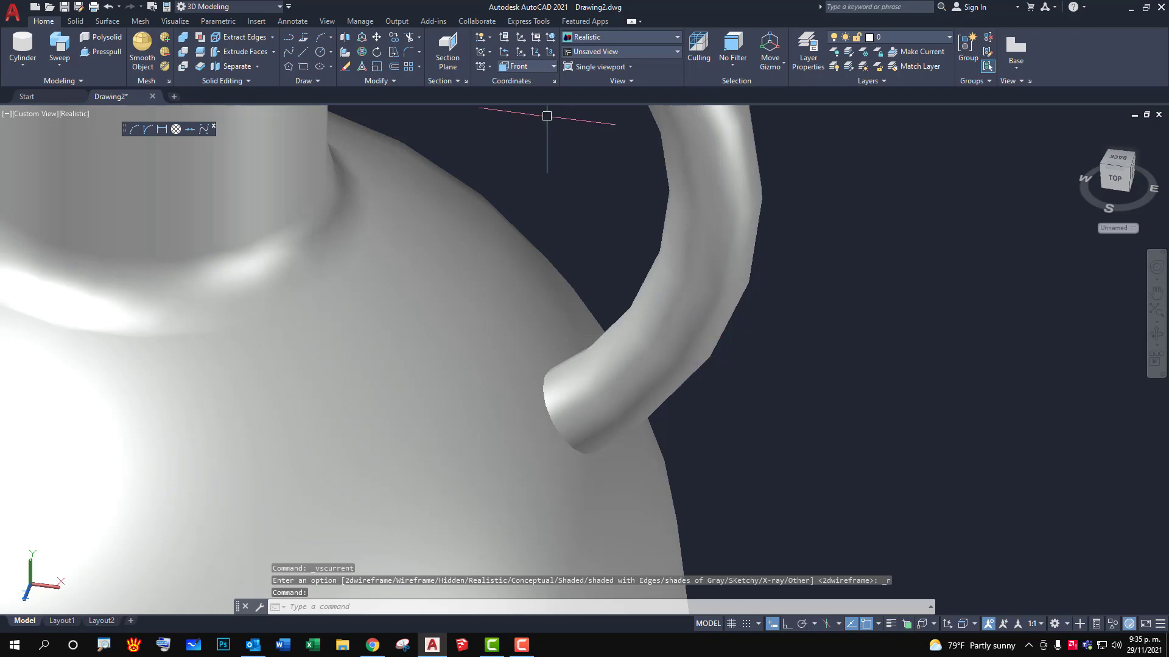
# Fillet the edge at the handle's lower end with the default 0.01 radius.
pyautogui.click(77, 24)
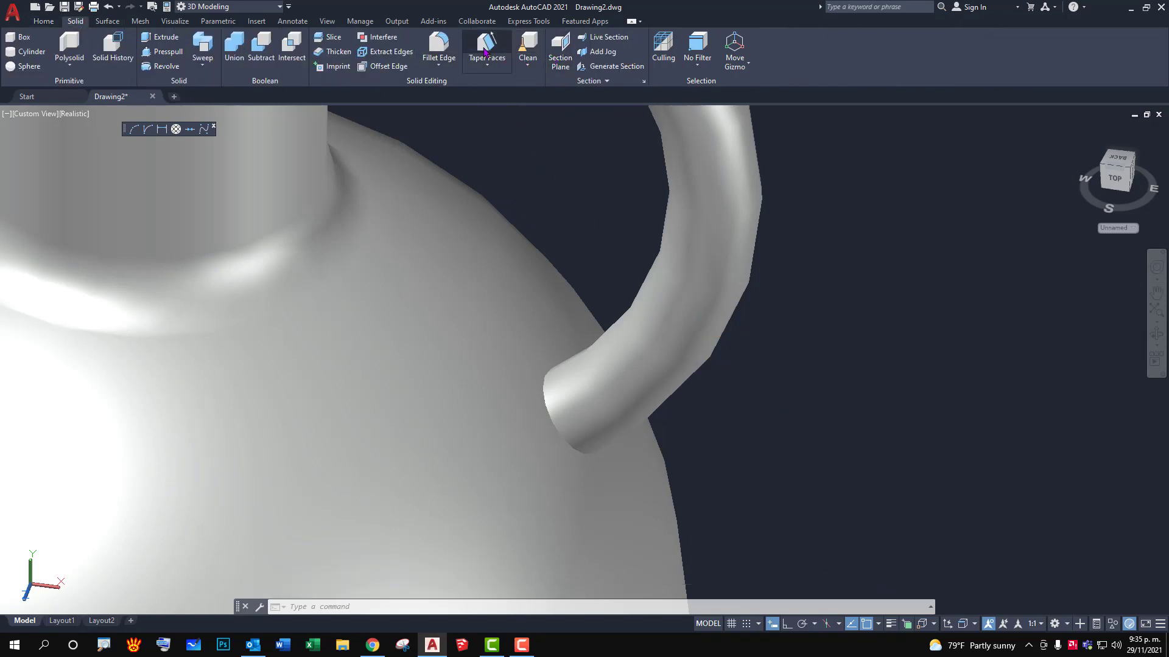
pyautogui.click(527, 63)
pyautogui.click(543, 88)
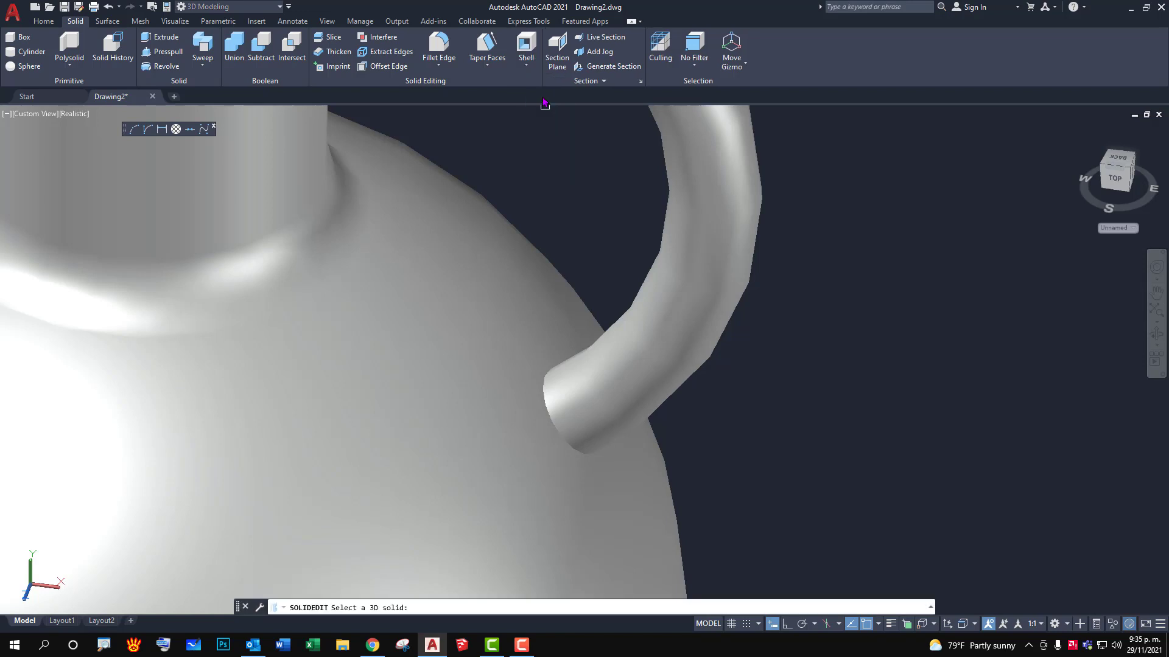
pyautogui.click(432, 46)
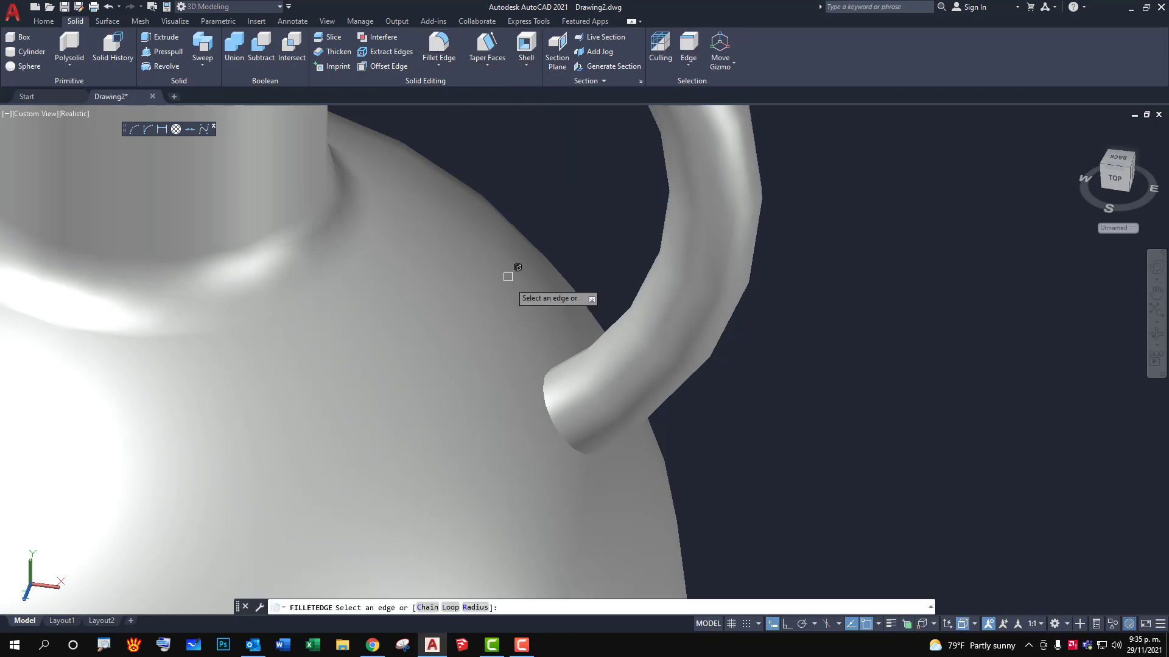
pyautogui.click(548, 406)
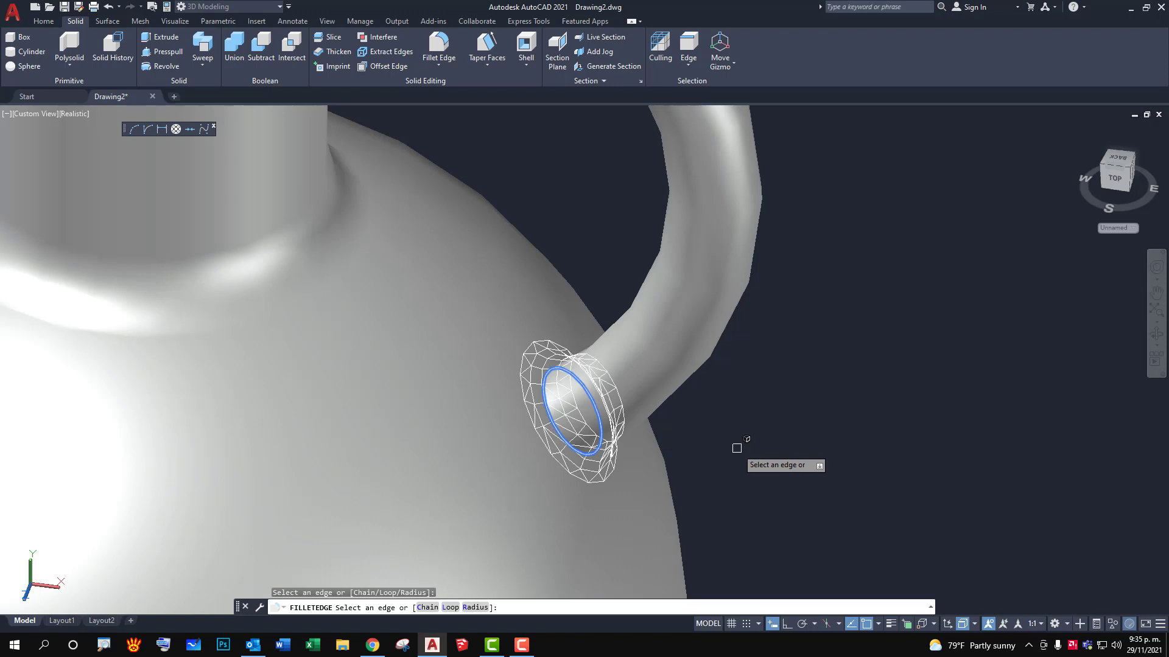
pyautogui.click(476, 607)
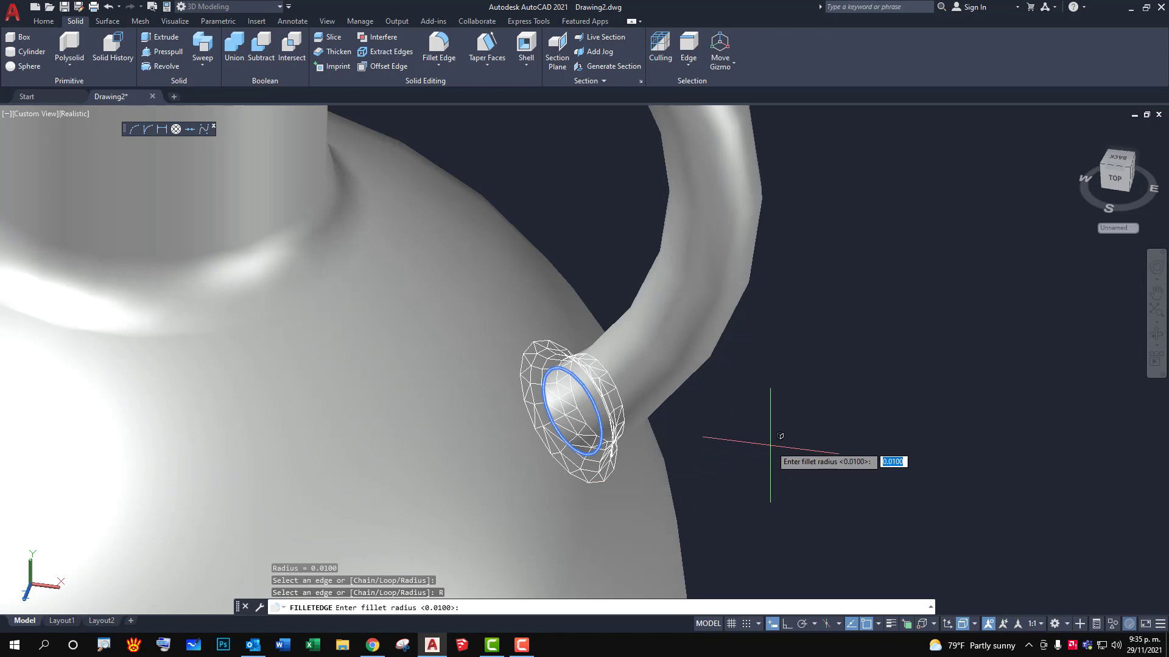
pyautogui.press('Return')
pyautogui.press('Return')
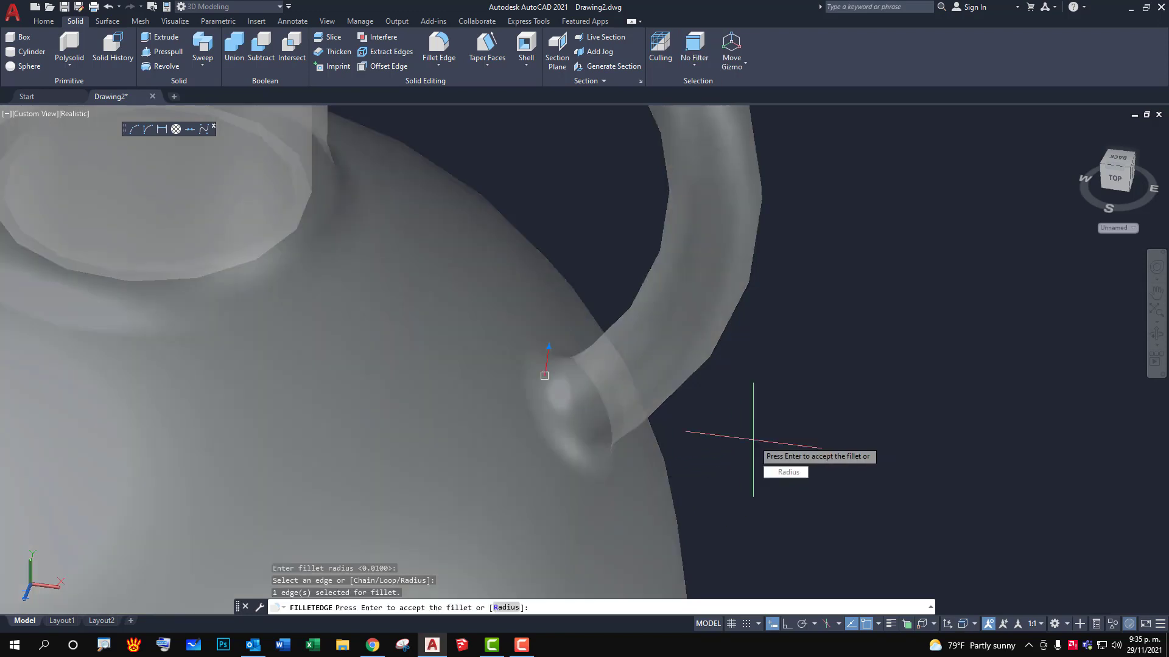
pyautogui.scroll(-3, 754, 440)
pyautogui.press('Return')
pyautogui.scroll(-1, 754, 428)
pyautogui.scroll(2, 614, 161)
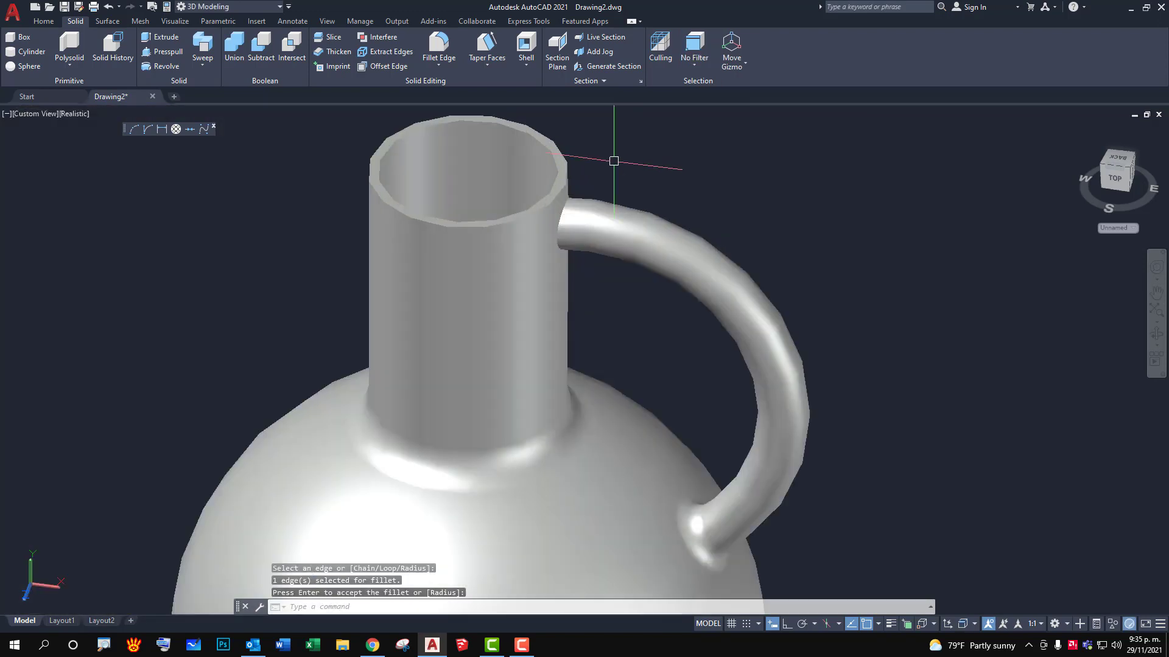
pyautogui.scroll(2, 626, 195)
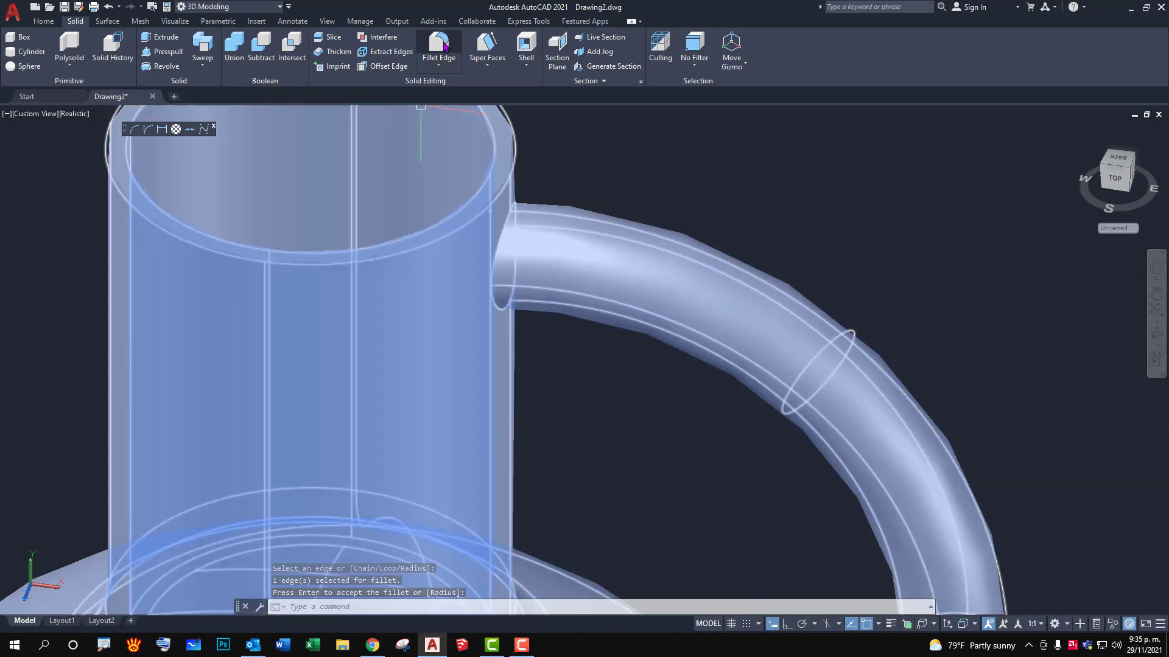
# Fillet the handle-to-neck junction edge with a 0.007 radius.
pyautogui.click(439, 48)
pyautogui.click(501, 249)
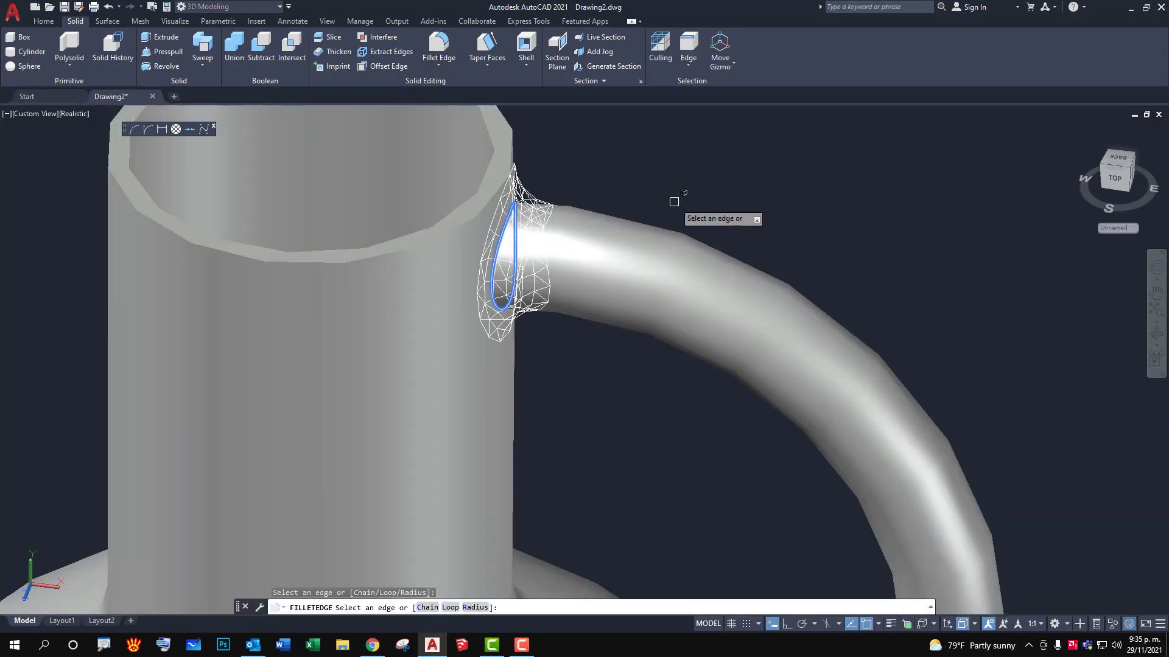
pyautogui.press('Return')
pyautogui.press('Return')
pyautogui.press('Return')
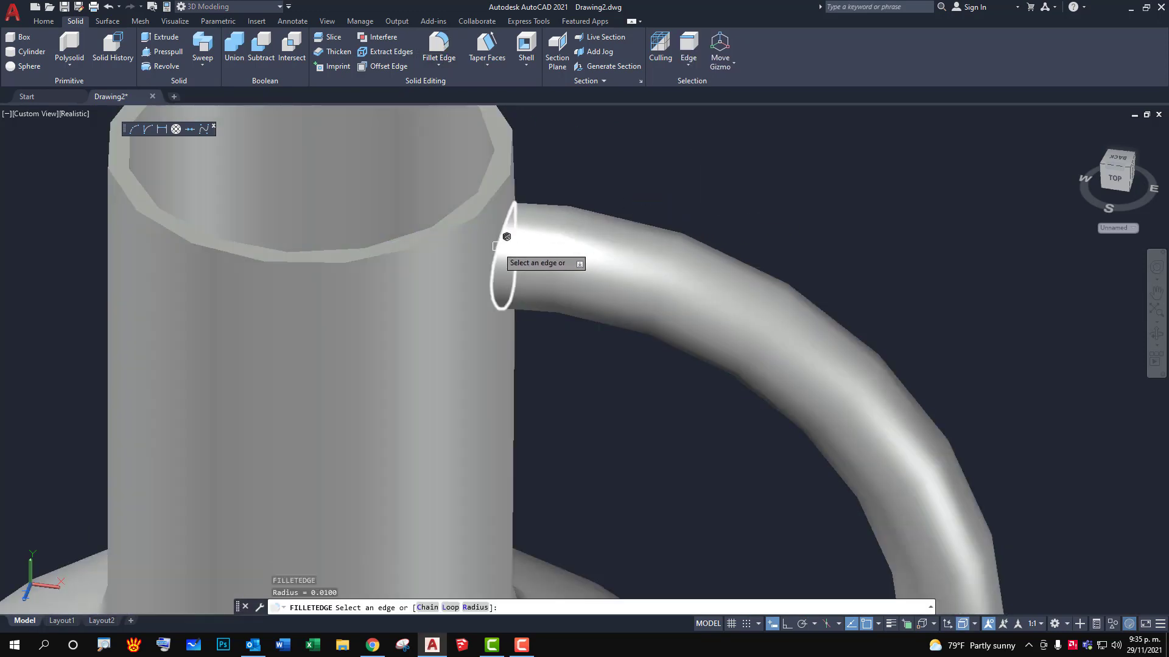
pyautogui.click(506, 237)
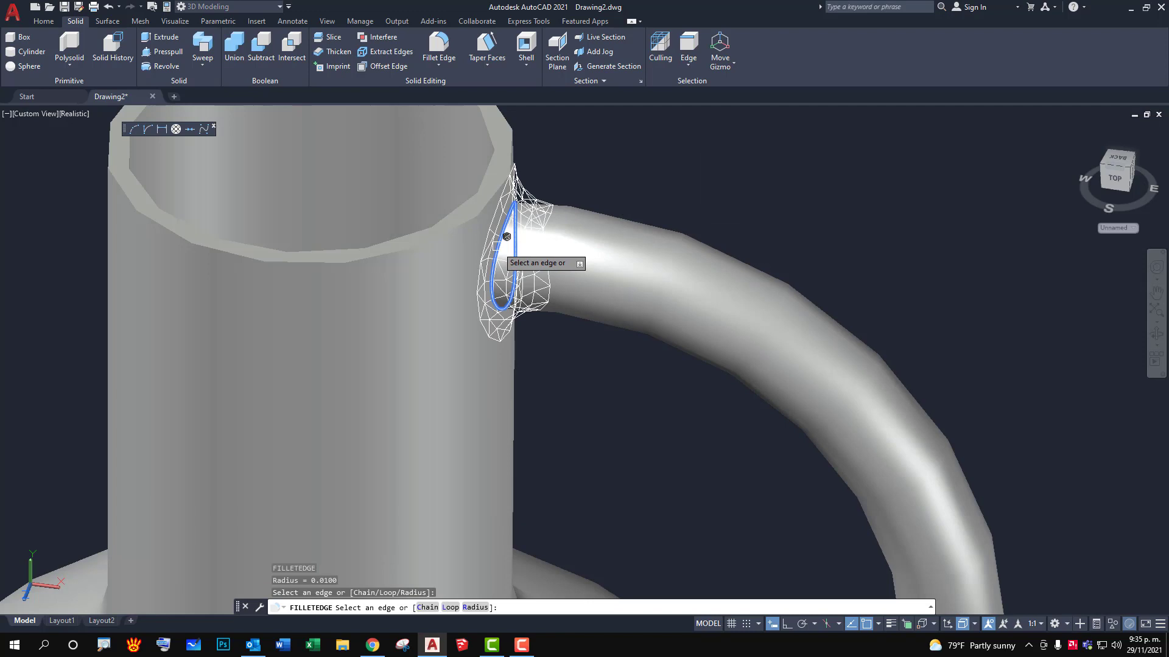
pyautogui.click(476, 608)
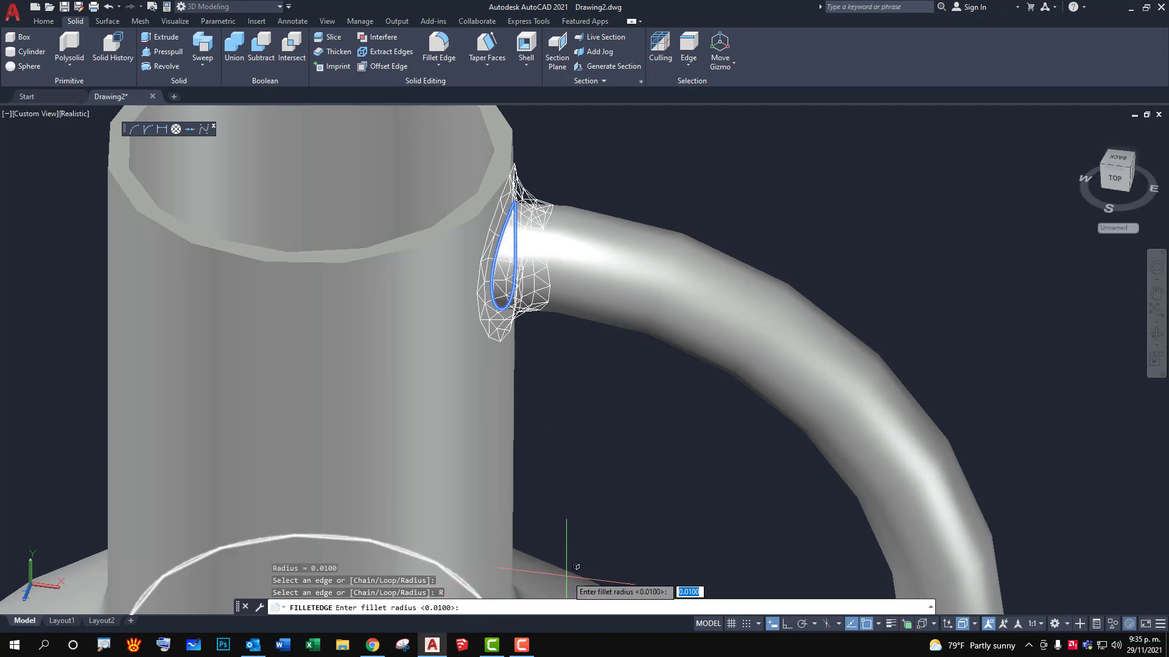
pyautogui.write('0')
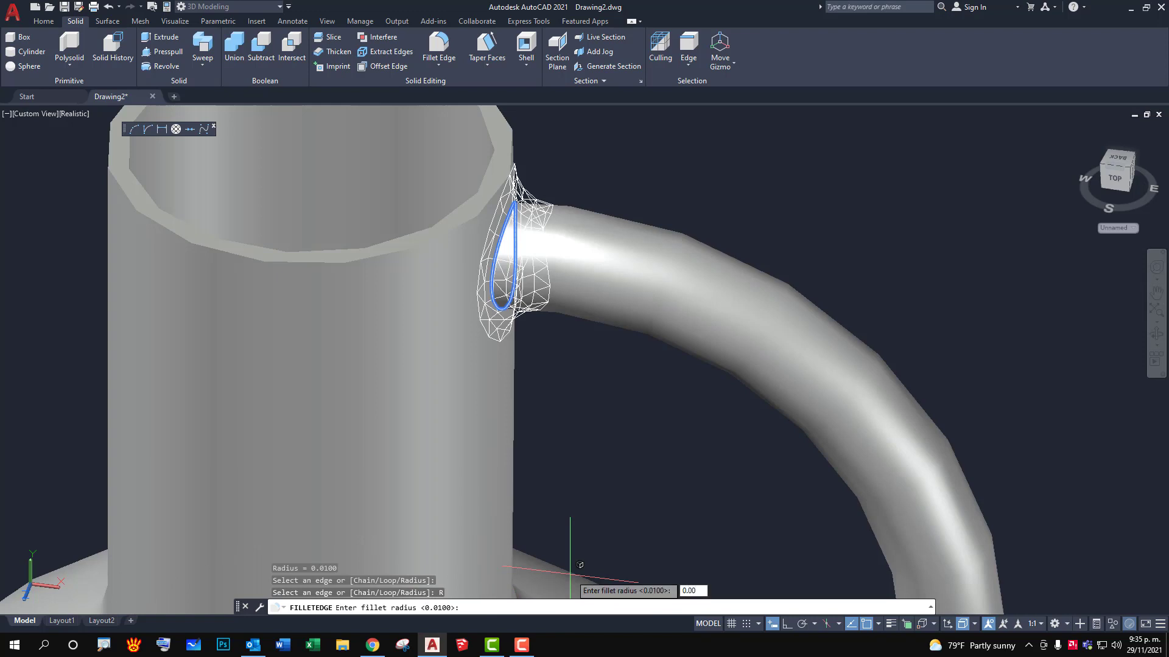
pyautogui.press('Return')
pyautogui.press('Return')
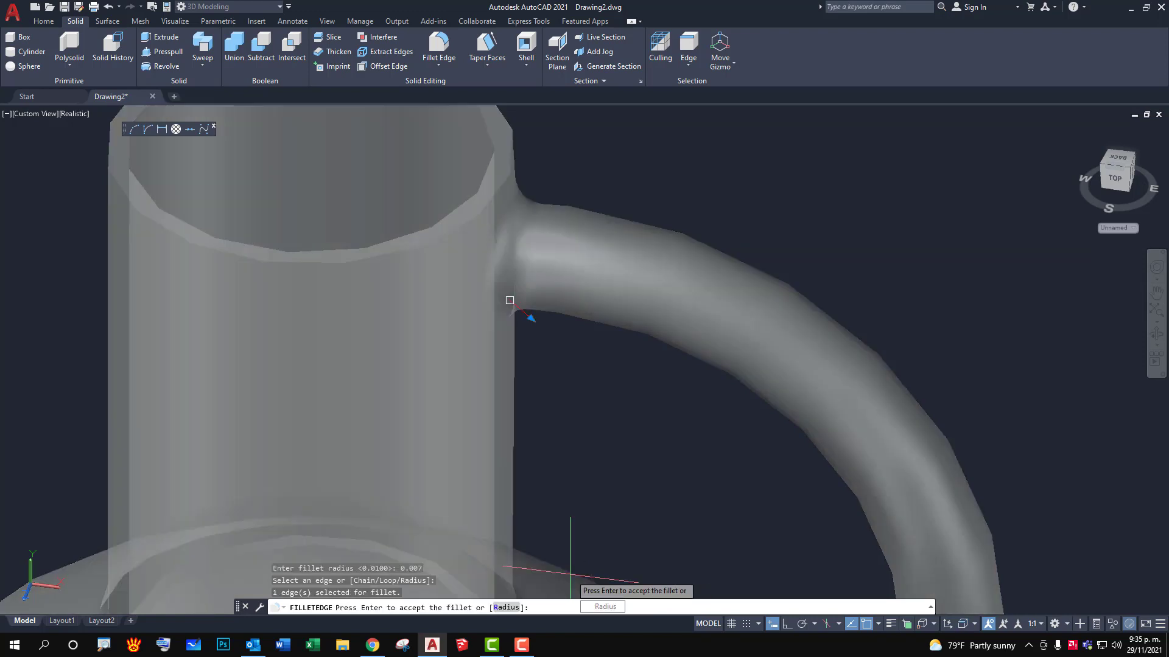
pyautogui.scroll(-3, 570, 574)
pyautogui.scroll(-3, 665, 469)
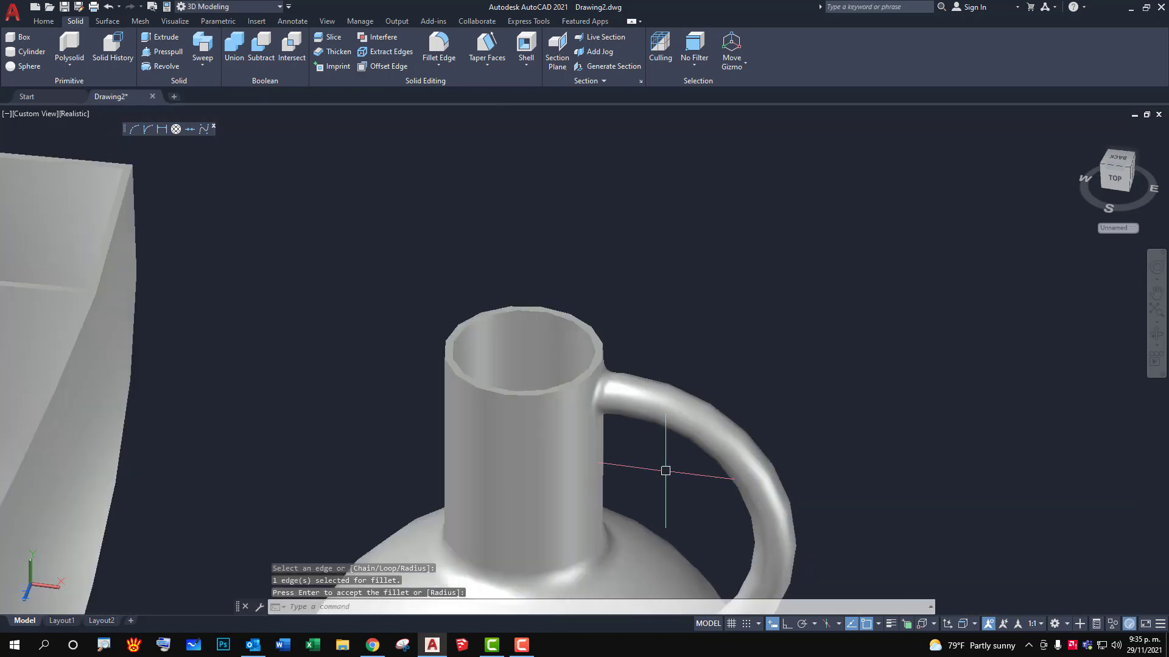
pyautogui.moveTo(665, 470)
pyautogui.keyDown('shift'); pyautogui.mouseDown(button='middle')
pyautogui.moveTo(673, 422)
pyautogui.moveTo(579, 374)
pyautogui.mouseUp(button='middle'); pyautogui.keyUp('shift')
pyautogui.press('Return')
# Orbit and pan to frame all five vases, then bring up the standard views list.
pyautogui.scroll(-3, 594, 389)
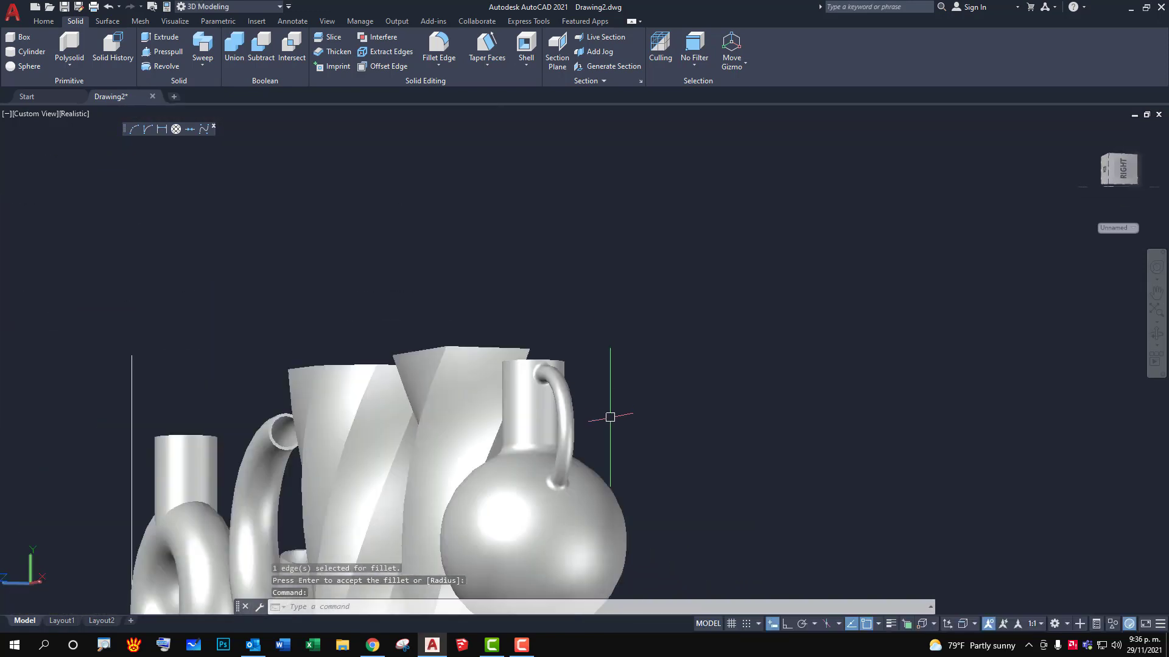
pyautogui.moveTo(608, 412)
pyautogui.keyDown('shift'); pyautogui.mouseDown(button='middle')
pyautogui.moveTo(765, 457)
pyautogui.moveTo(785, 420)
pyautogui.moveTo(790, 466)
pyautogui.moveTo(787, 447)
pyautogui.mouseUp(button='middle'); pyautogui.keyUp('shift')
pyautogui.scroll(-3, 766, 457)
pyautogui.scroll(3, 792, 420)
pyautogui.scroll(-4, 789, 466)
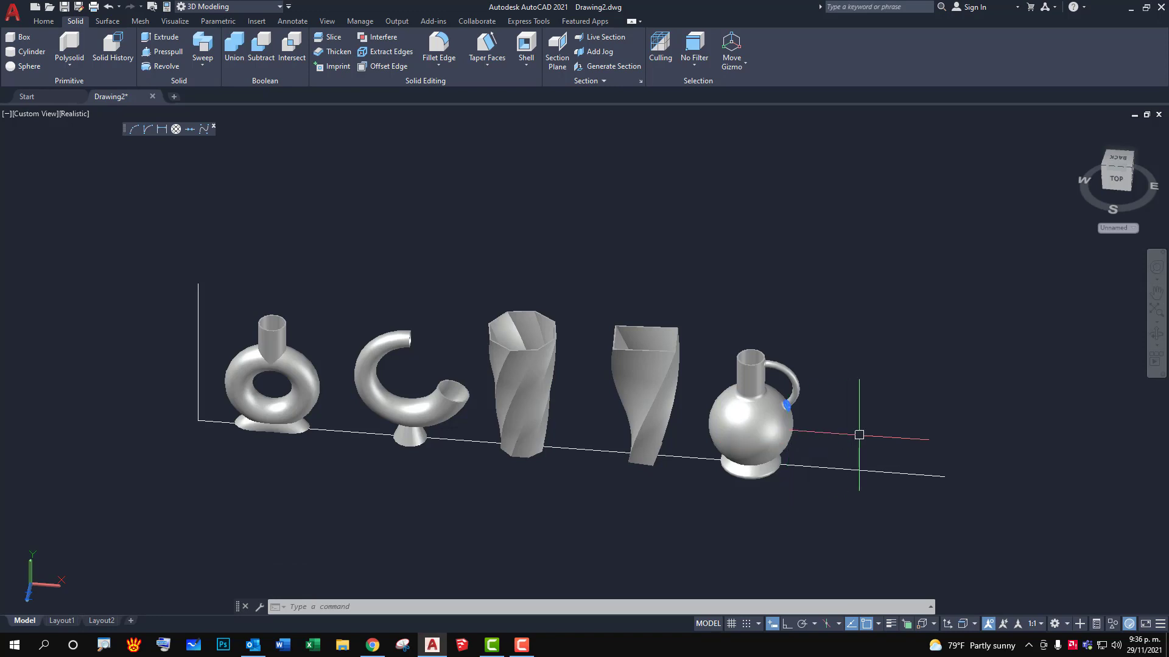
pyautogui.moveTo(859, 434); pyautogui.dragTo(741, 390, button='middle')
pyautogui.press('Escape')
pyautogui.press('Escape')
pyautogui.press('Escape')
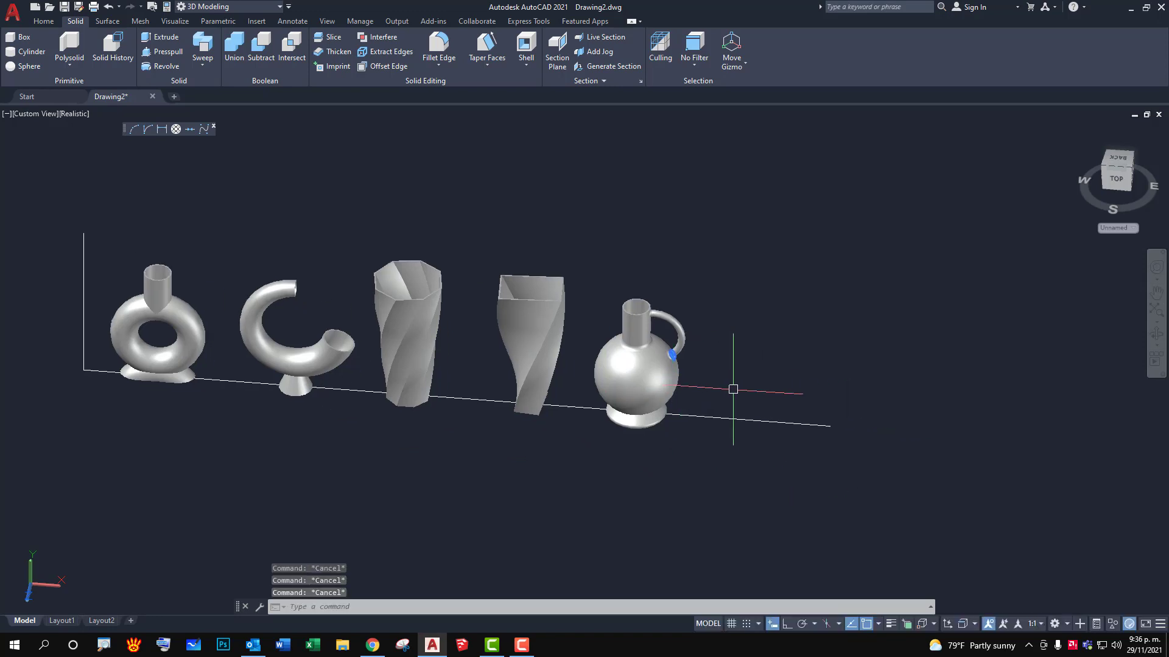
pyautogui.scroll(2, 743, 409)
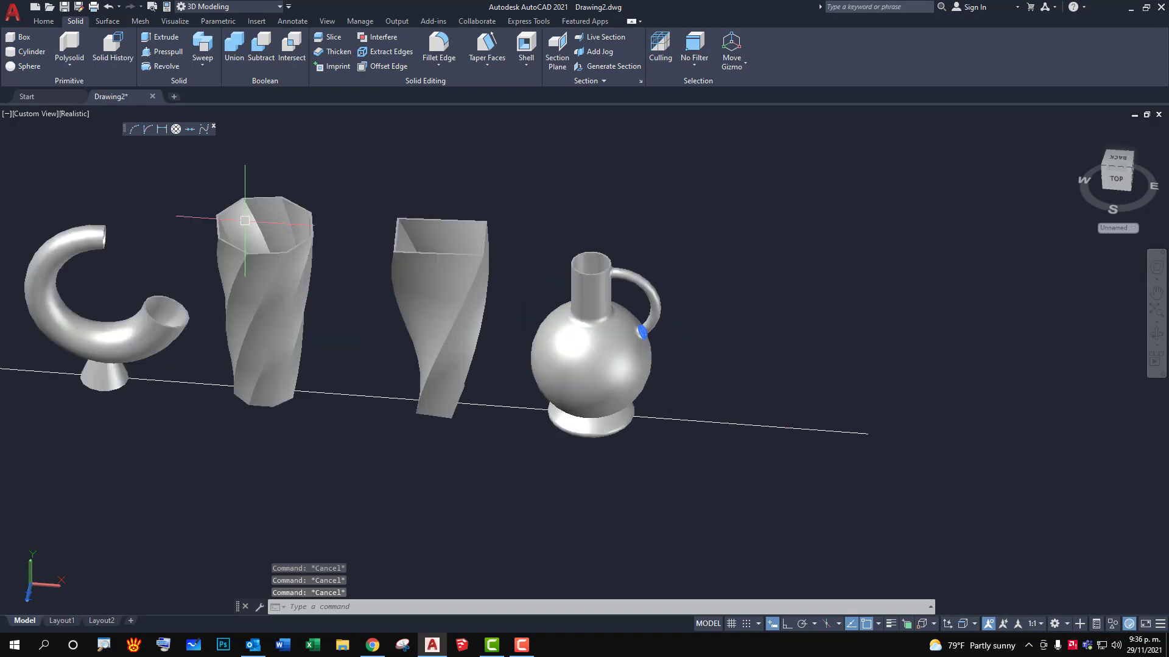
pyautogui.click(26, 115)
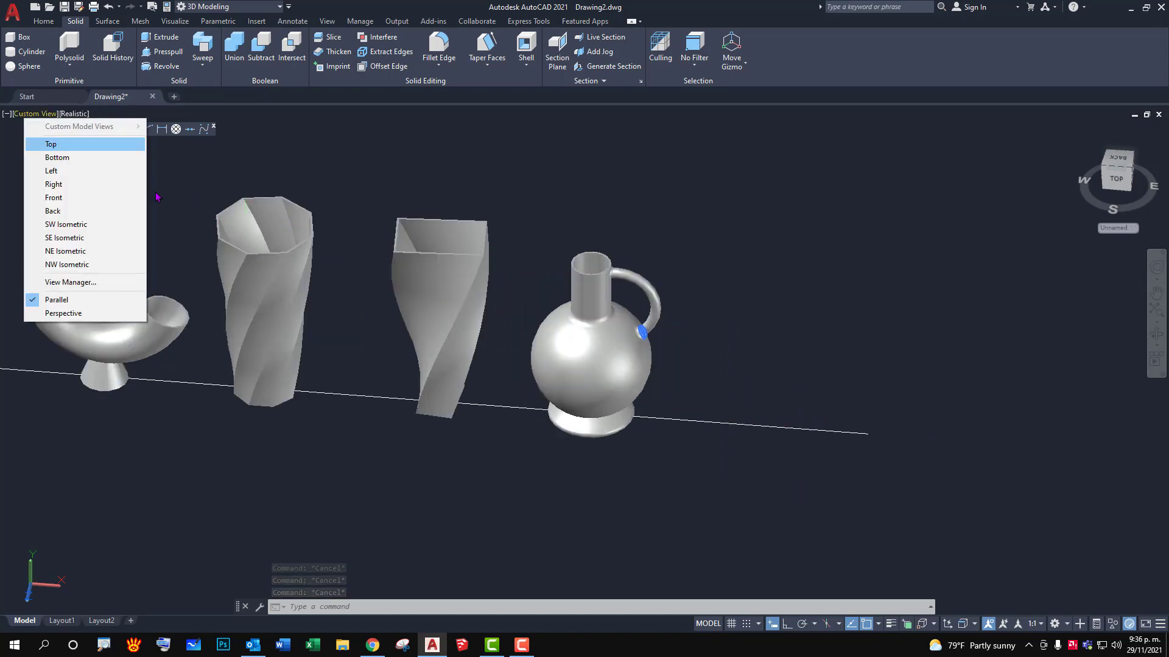
# Switch the viewport to the Top view.
pyautogui.press('Return')
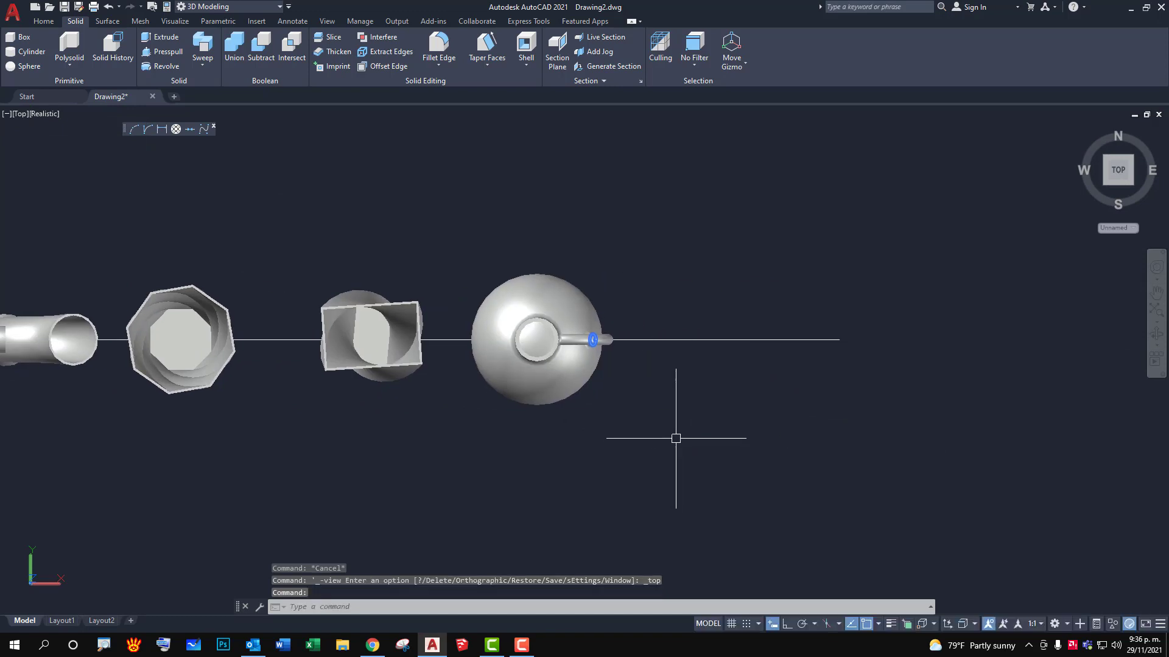
pyautogui.scroll(-2, 676, 438)
pyautogui.scroll(2, 744, 408)
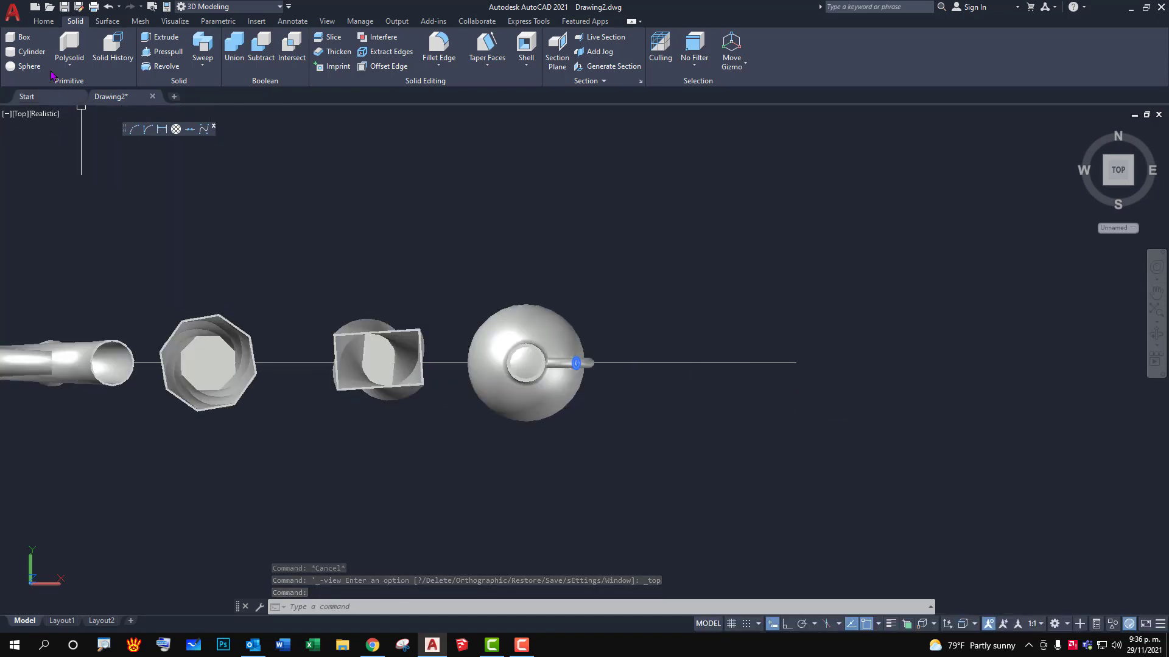
# Draw a small rectangle on the axis line right of the jug.
pyautogui.click(43, 21)
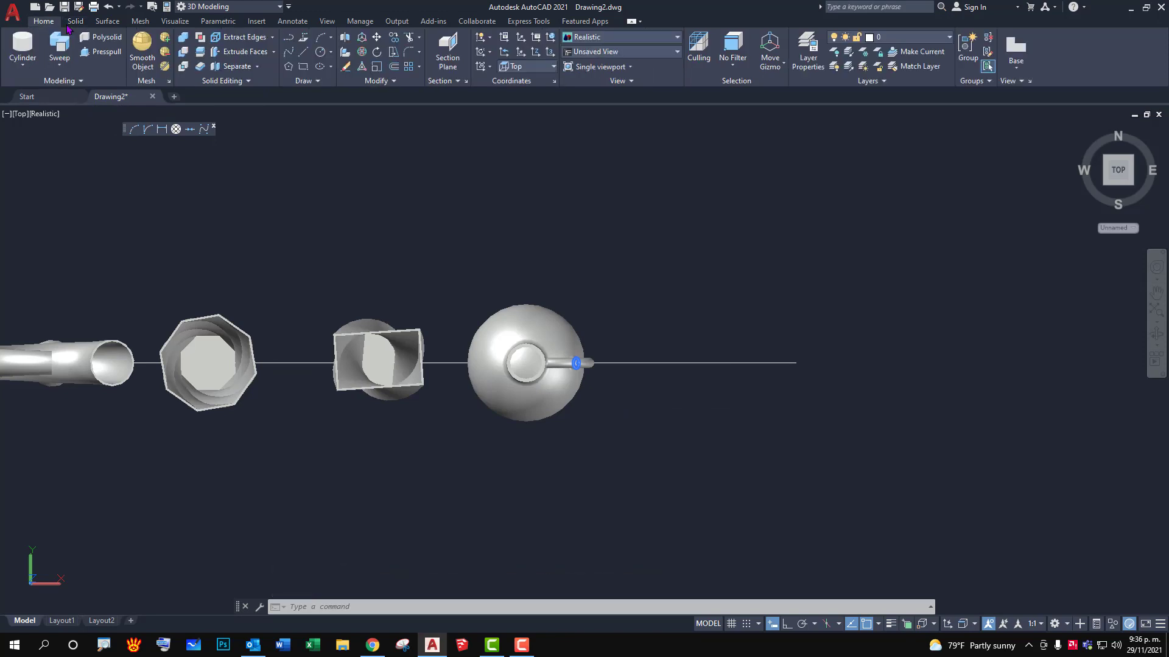
pyautogui.click(303, 67)
pyautogui.scroll(3, 706, 365)
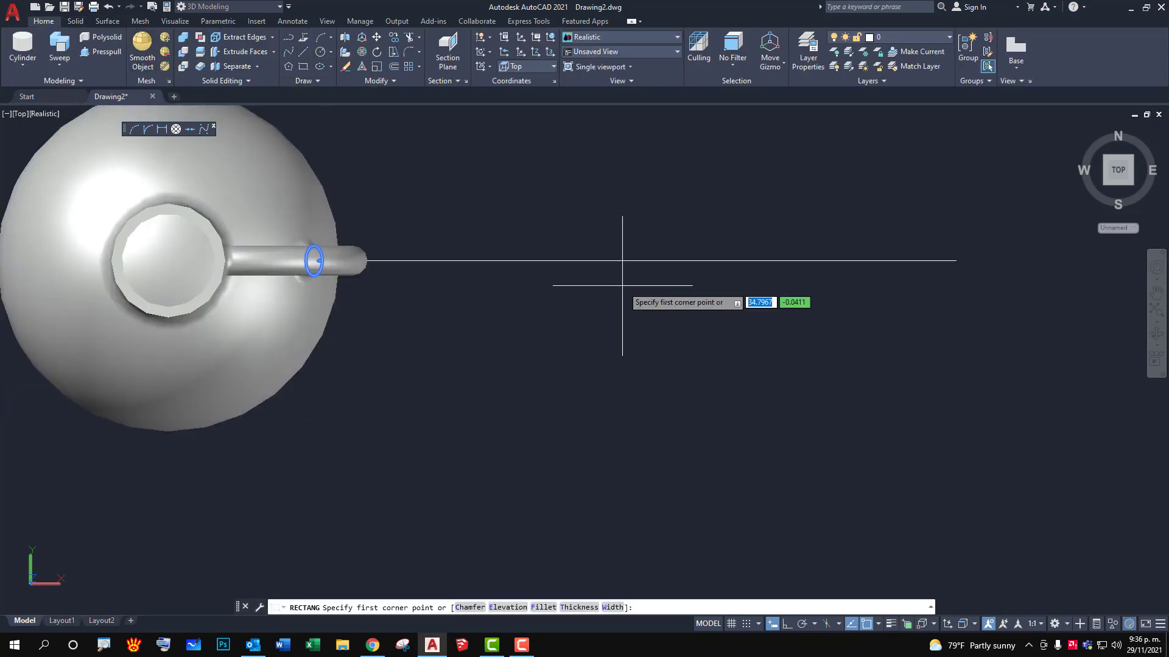
pyautogui.click(529, 231)
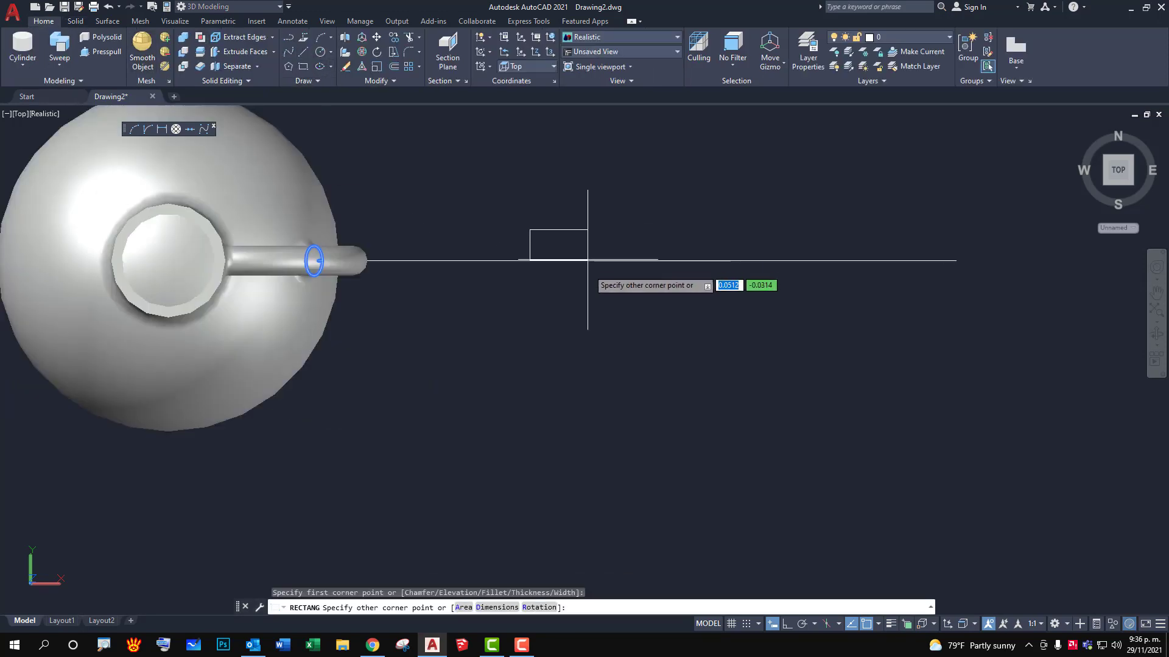
pyautogui.click(619, 292)
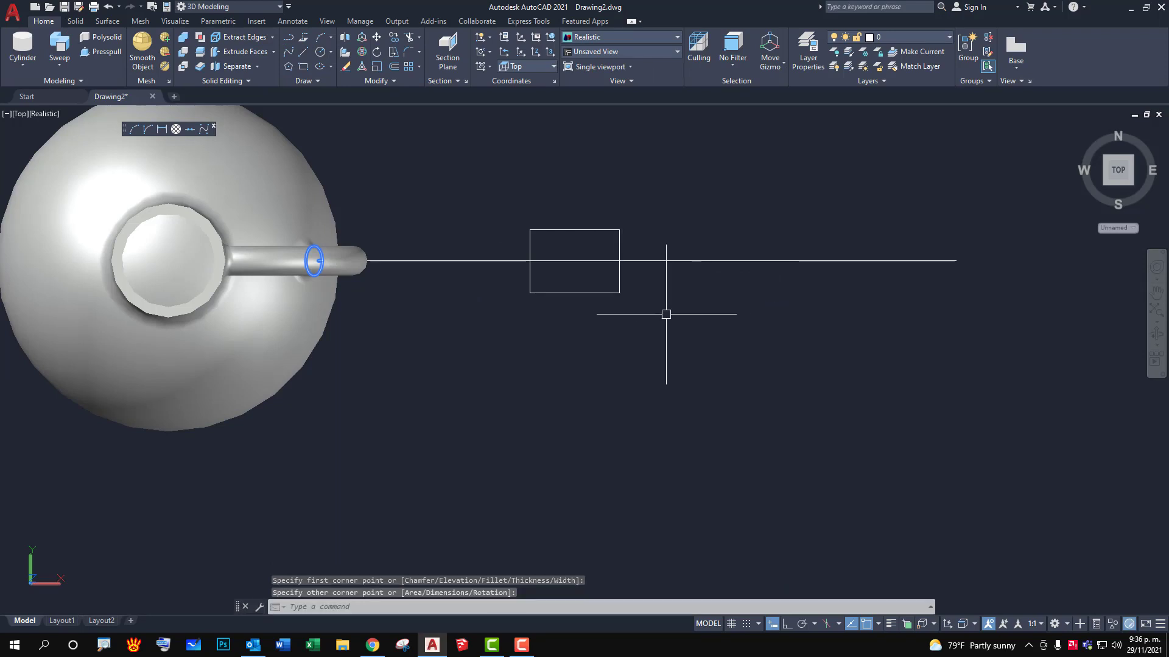
pyautogui.scroll(2, 668, 317)
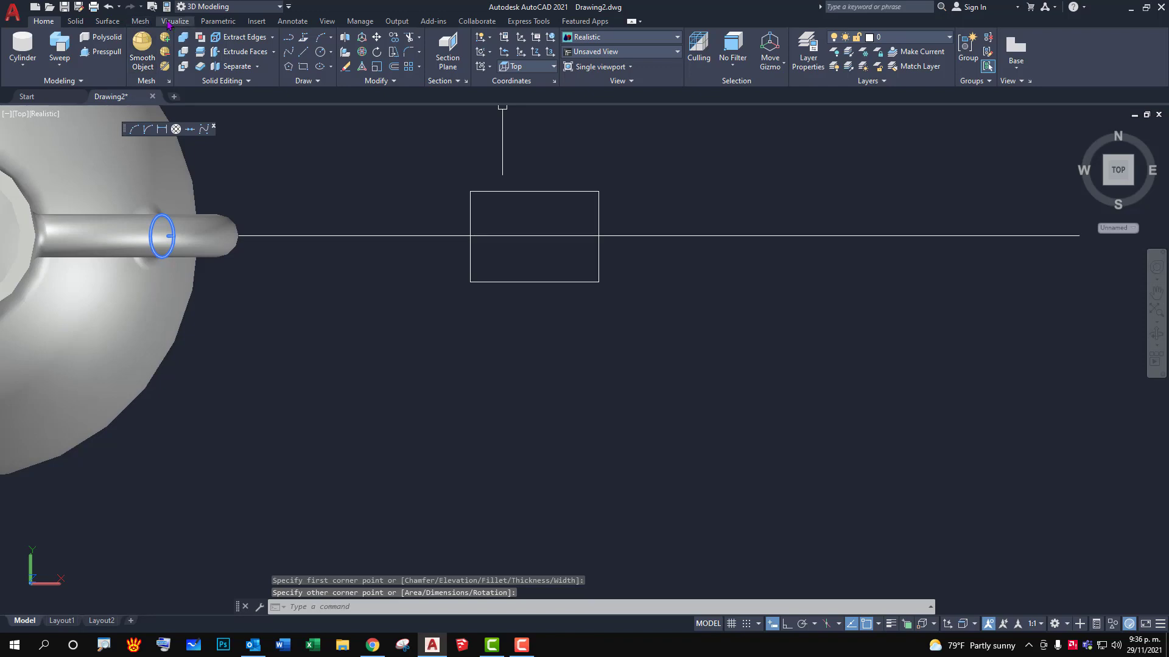
# Add linear dimensions to the rectangle: width 0.0789 and height 0.0554.
pyautogui.click(218, 21)
pyautogui.click(295, 22)
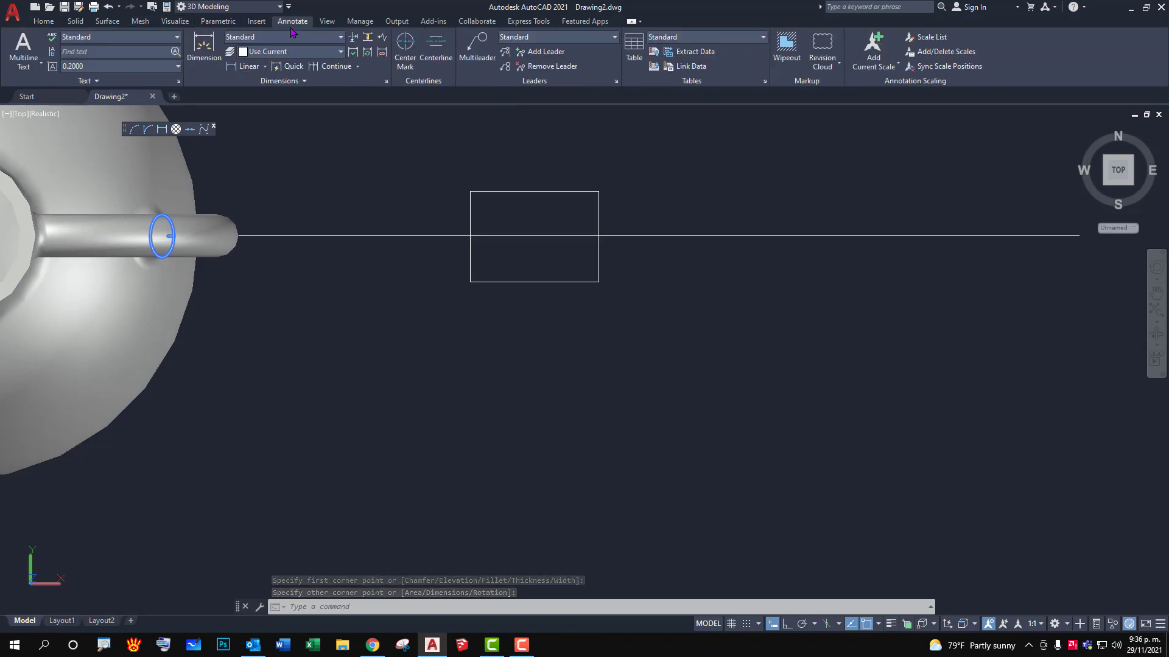
pyautogui.click(234, 67)
pyautogui.click(471, 192)
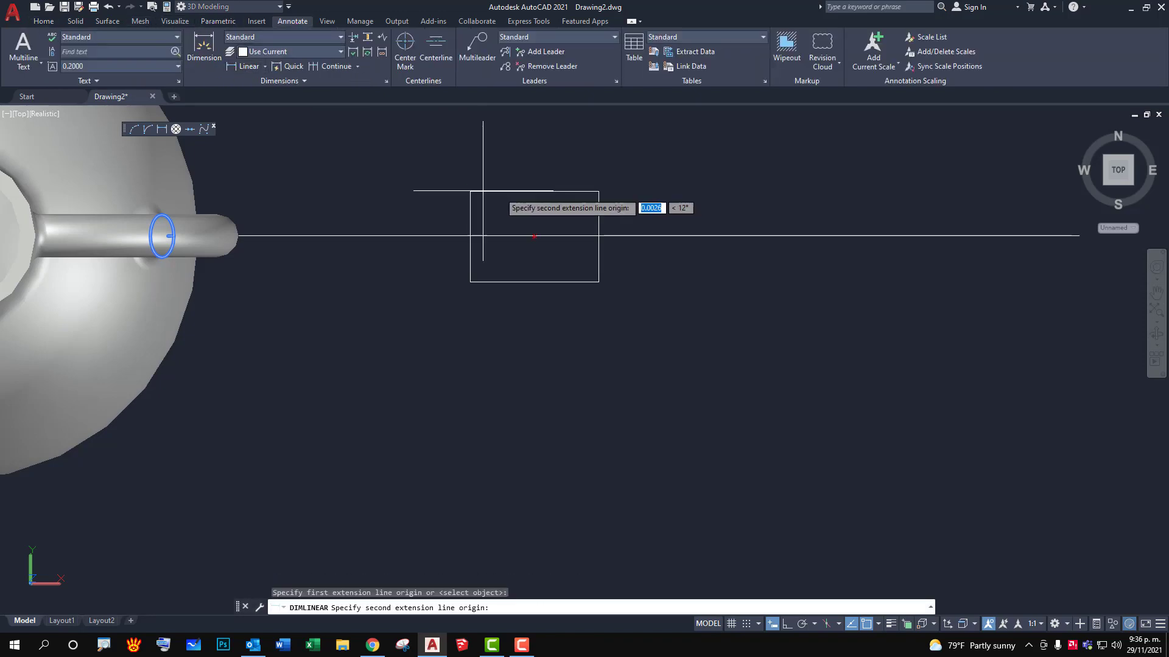
pyautogui.click(598, 191)
pyautogui.scroll(-4, 619, 381)
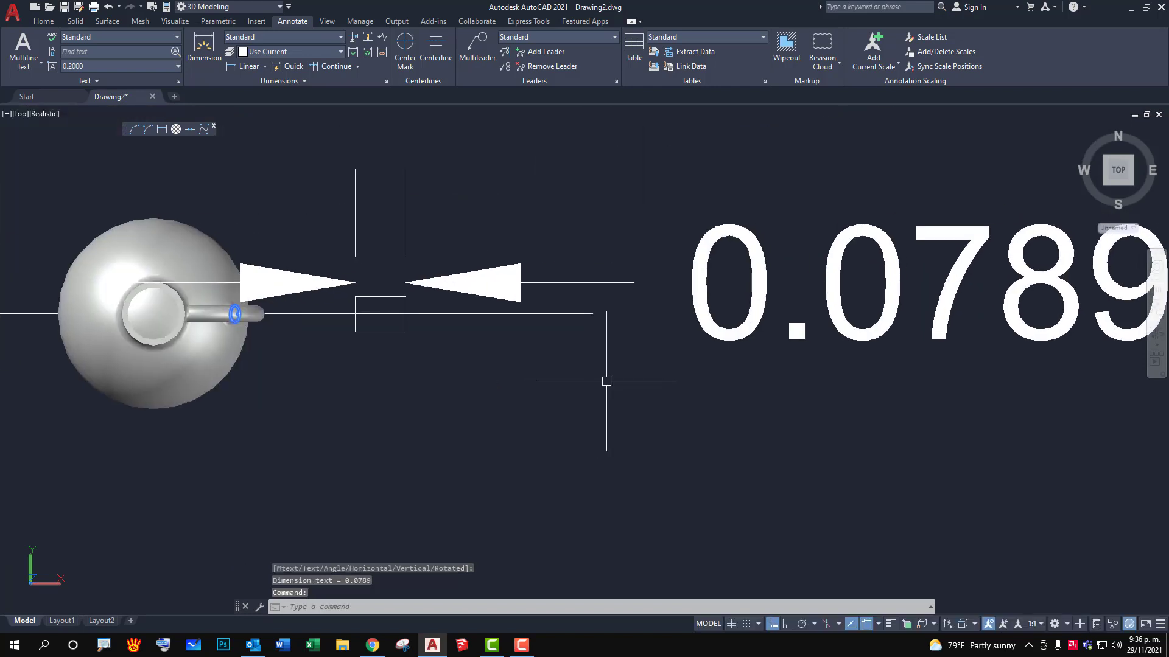
pyautogui.scroll(4, 505, 335)
pyautogui.press('Return')
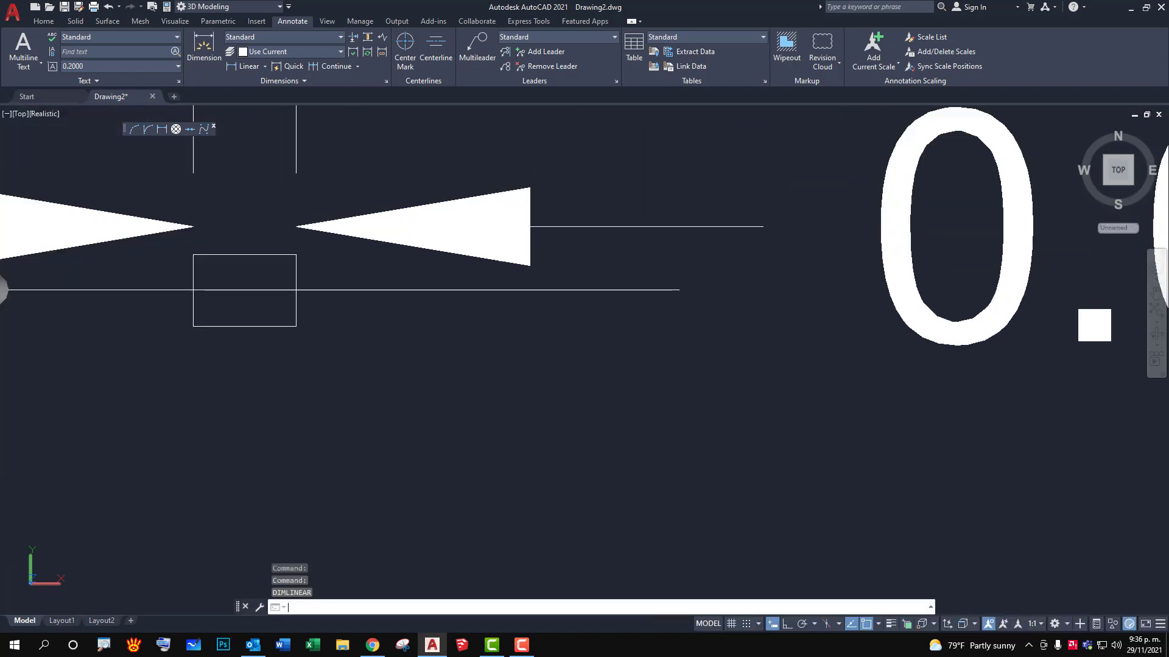
pyautogui.click(296, 255)
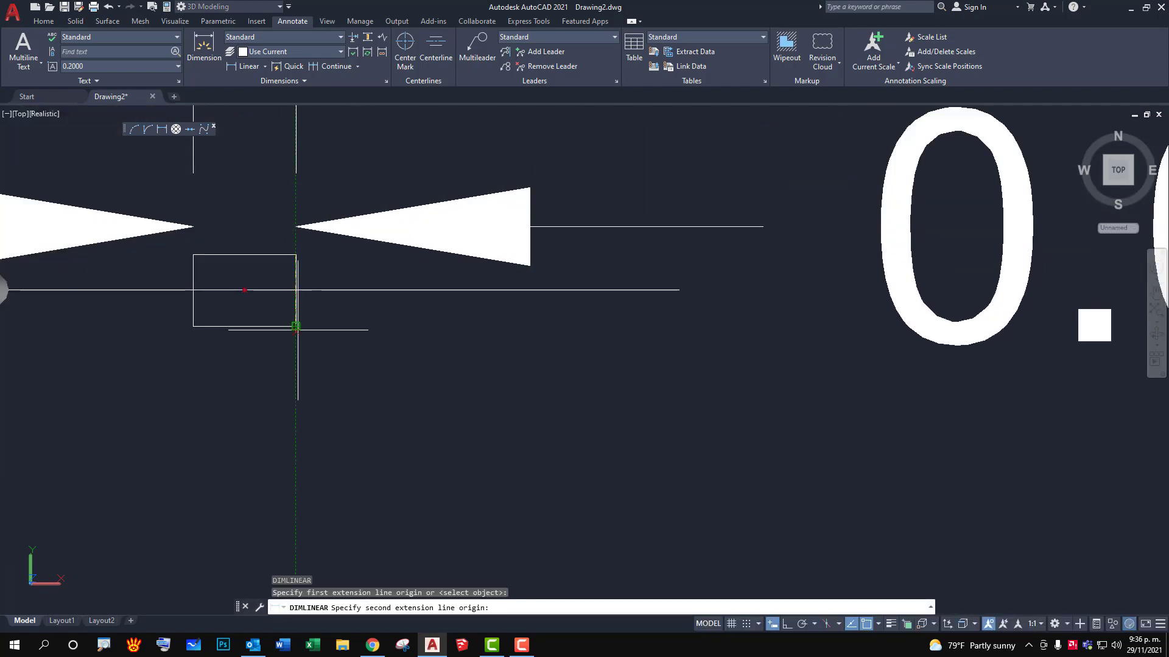
pyautogui.click(296, 326)
pyautogui.click(378, 365)
pyautogui.scroll(-5, 501, 365)
pyautogui.moveTo(623, 460)
pyautogui.mouseDown(button='middle')
pyautogui.moveTo(767, 377)
pyautogui.moveTo(596, 499)
pyautogui.mouseUp(button='middle')
# Erase both trial dimensions and then the rectangle itself.
pyautogui.press('Escape')
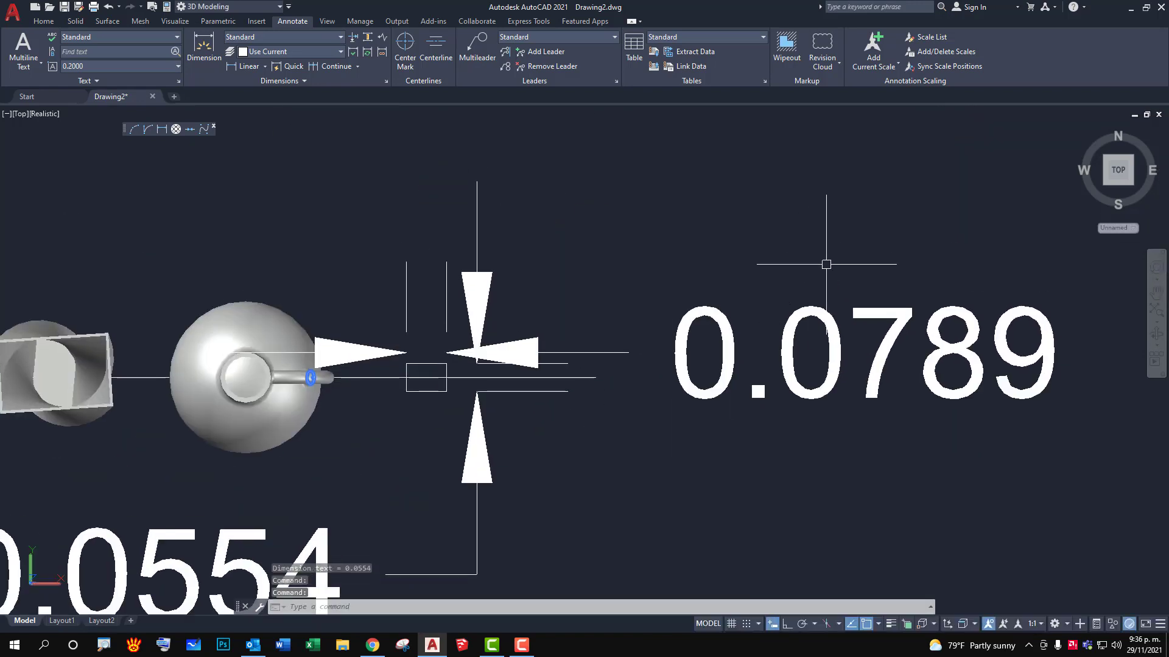
pyautogui.click(842, 253)
pyautogui.click(687, 408)
pyautogui.click(504, 325)
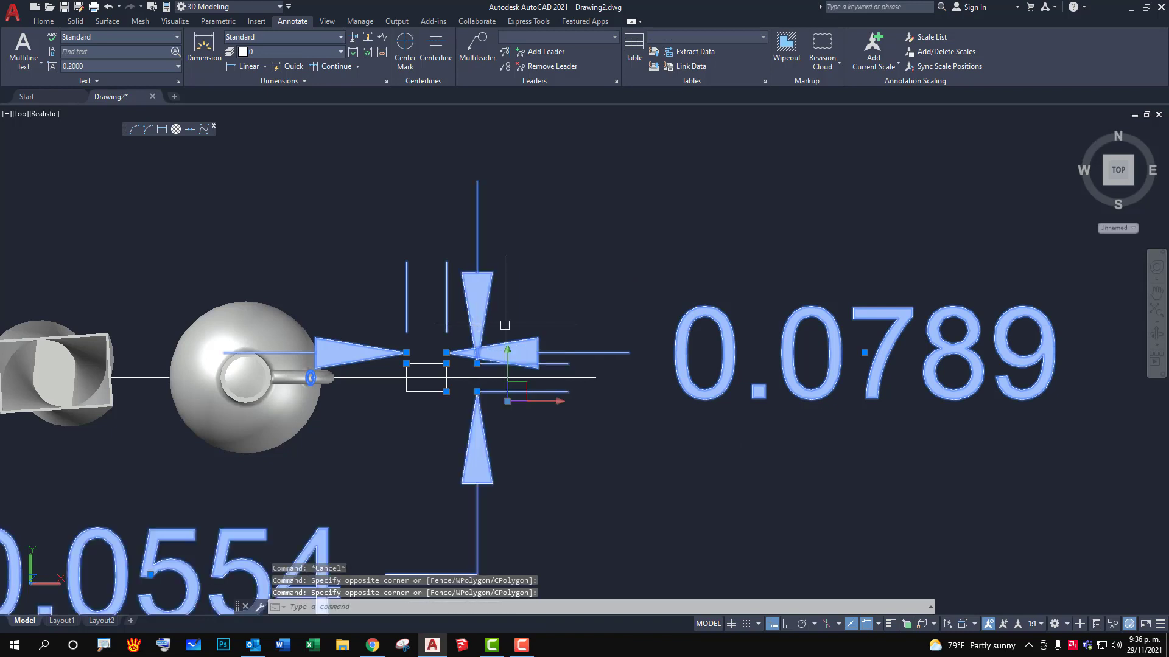
pyautogui.press('Delete')
pyautogui.scroll(3, 464, 399)
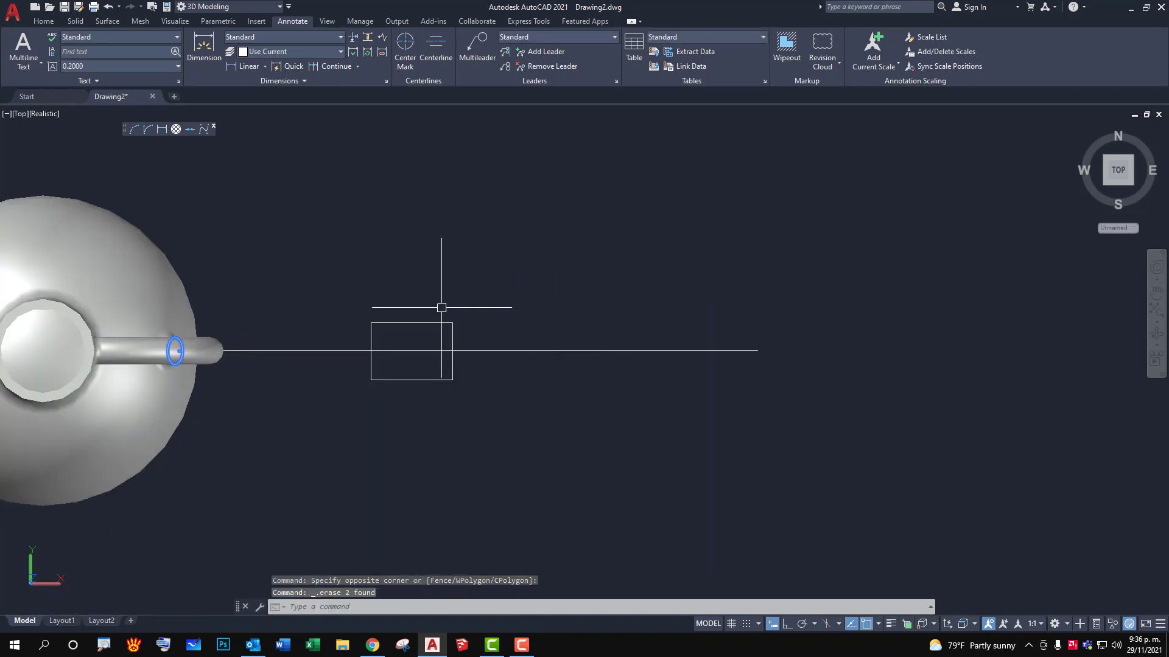
pyautogui.moveTo(441, 305); pyautogui.dragTo(642, 321, button='middle')
pyautogui.scroll(2, 612, 345)
pyautogui.click(733, 300)
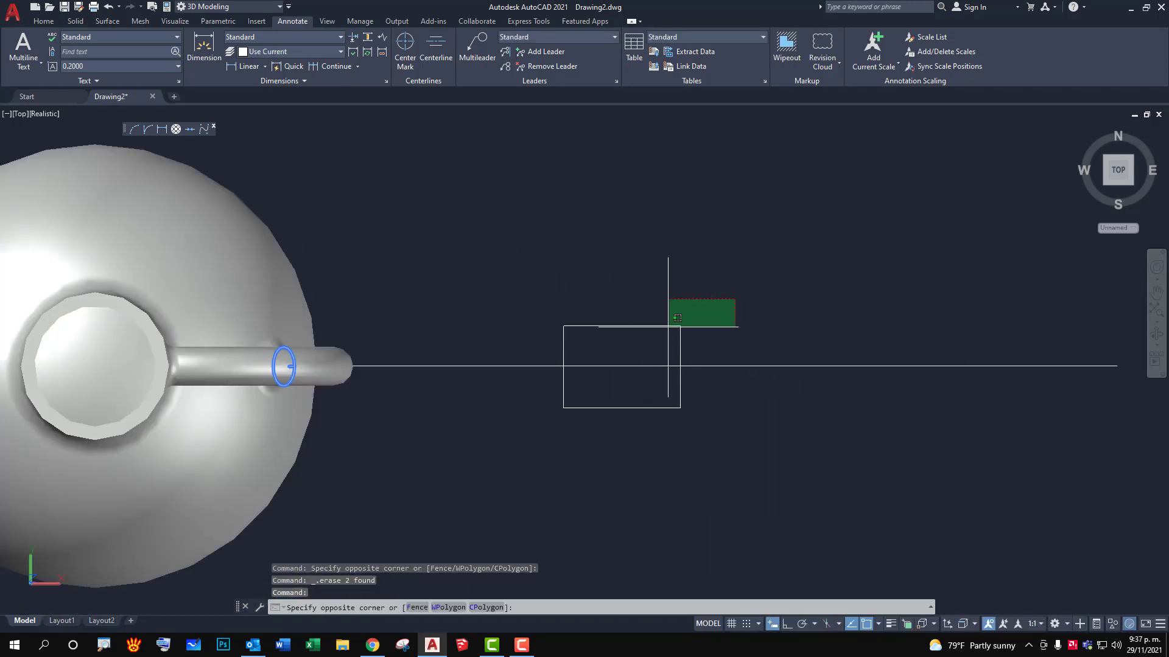
pyautogui.click(646, 347)
pyautogui.press('Delete')
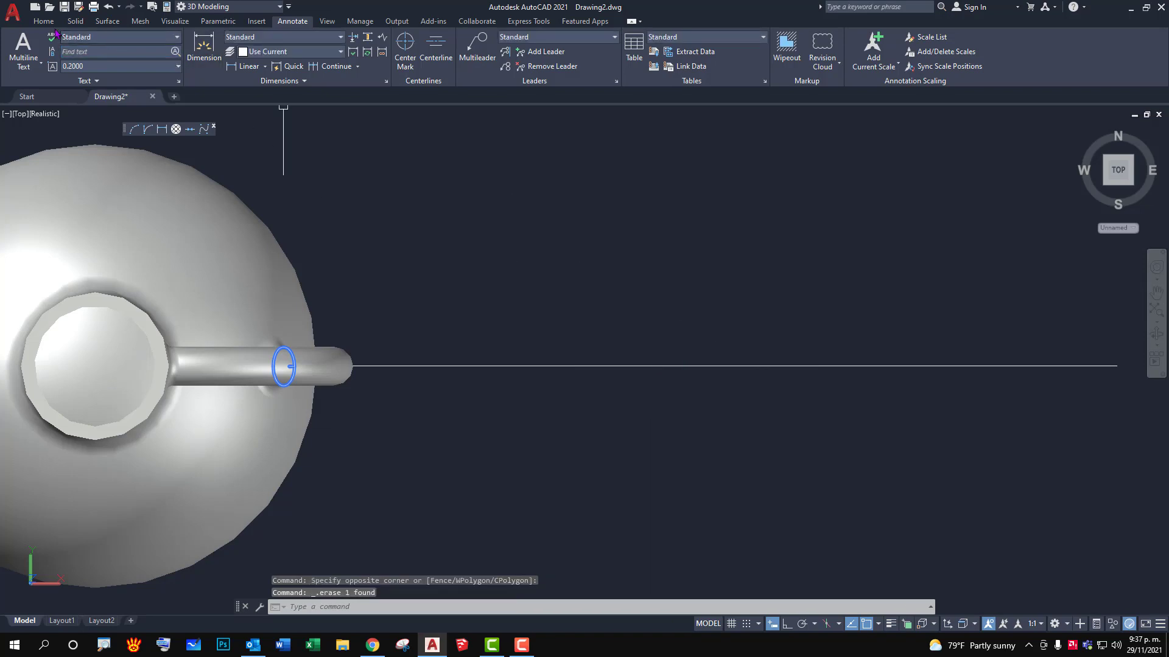
# Draw a closed 0.08 × 0.06 polyline rectangle starting on the axis line.
pyautogui.click(44, 22)
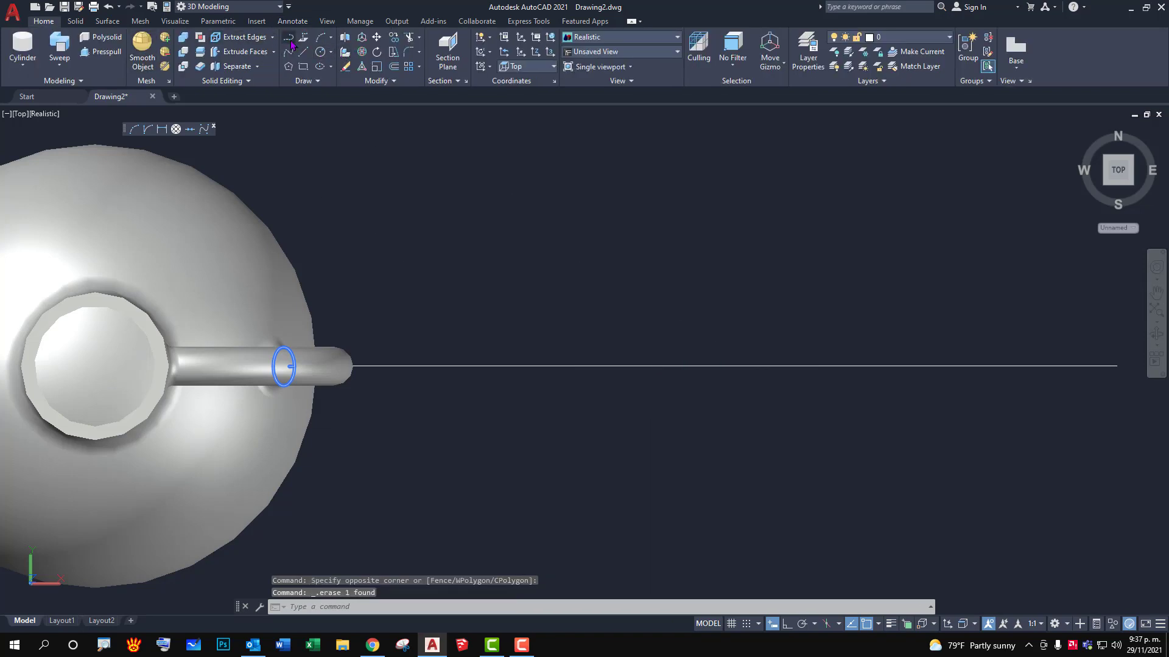
pyautogui.click(290, 39)
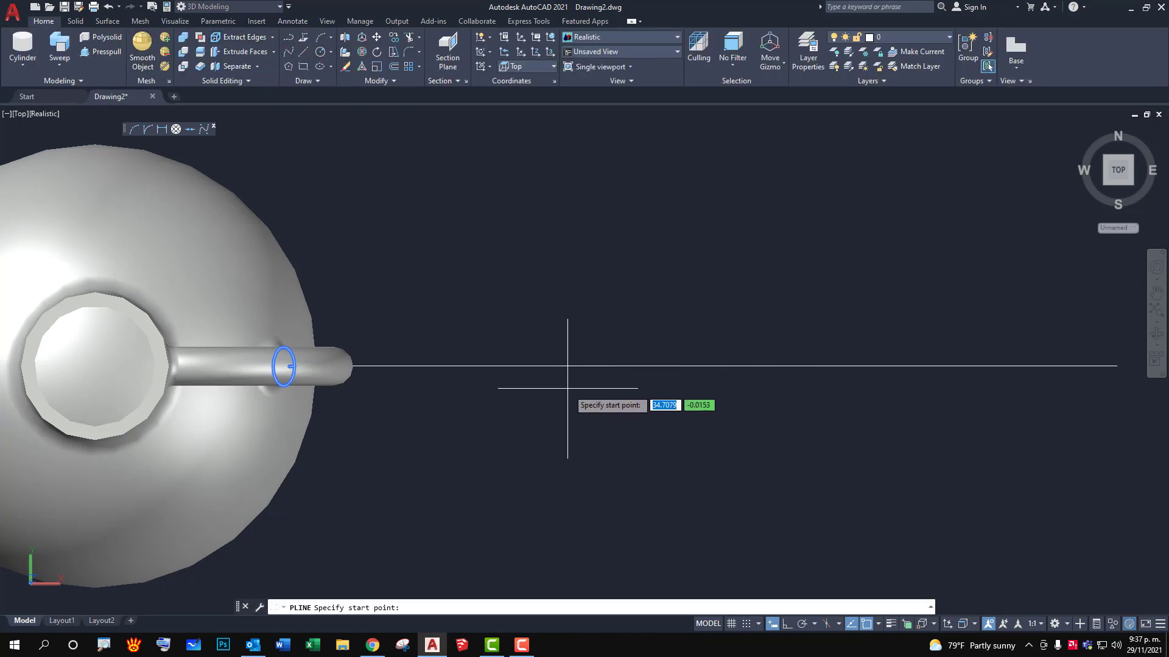
pyautogui.click(549, 367)
pyautogui.press('F8')
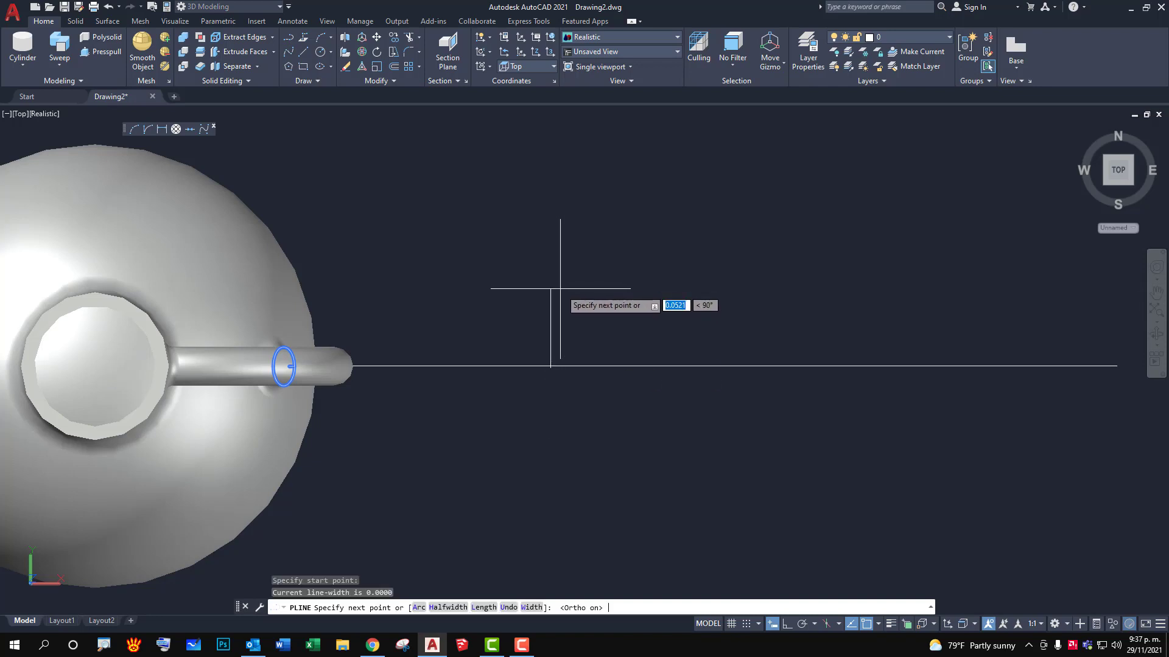
pyautogui.write('0.')
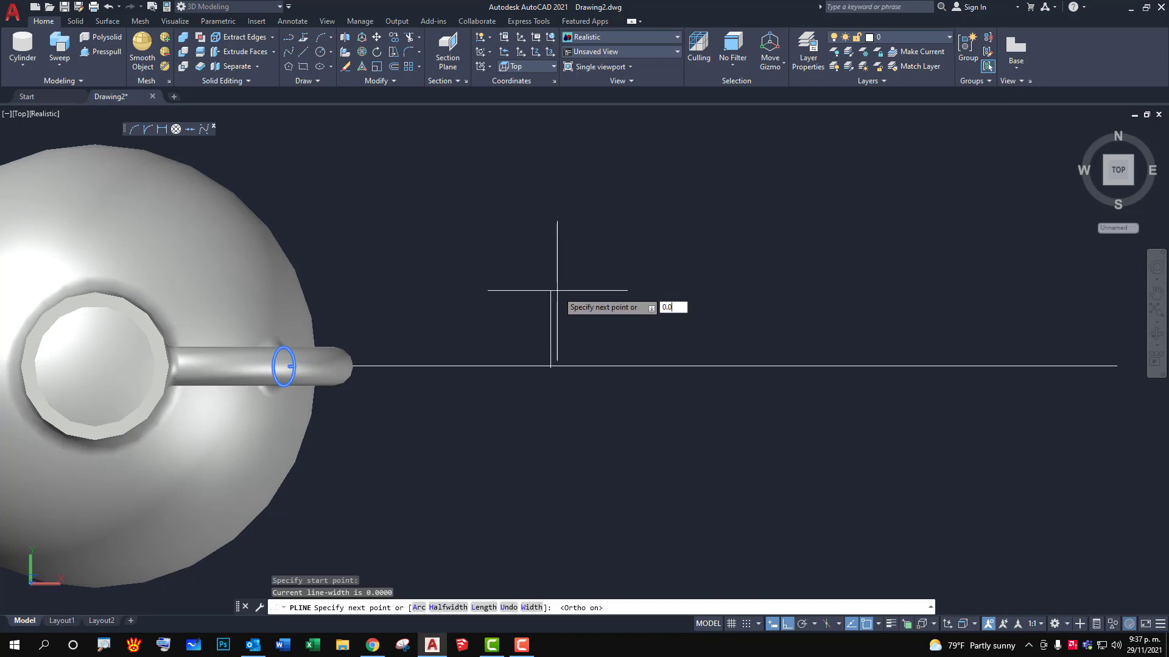
pyautogui.press('Return')
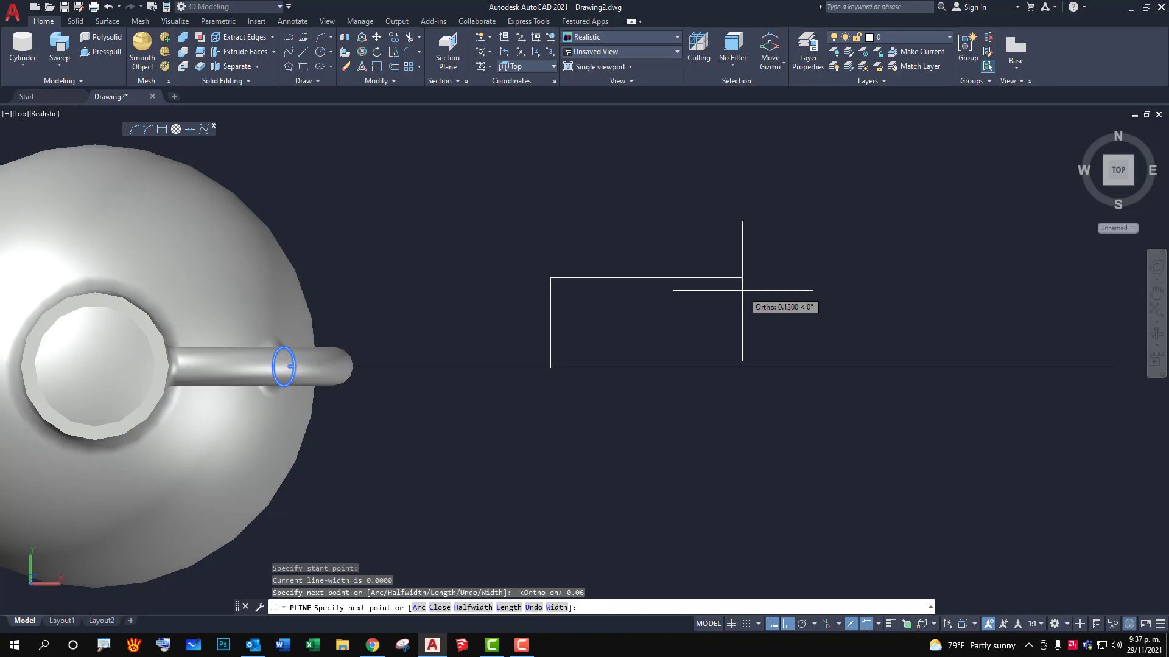
pyautogui.write('0.08')
pyautogui.press('Return')
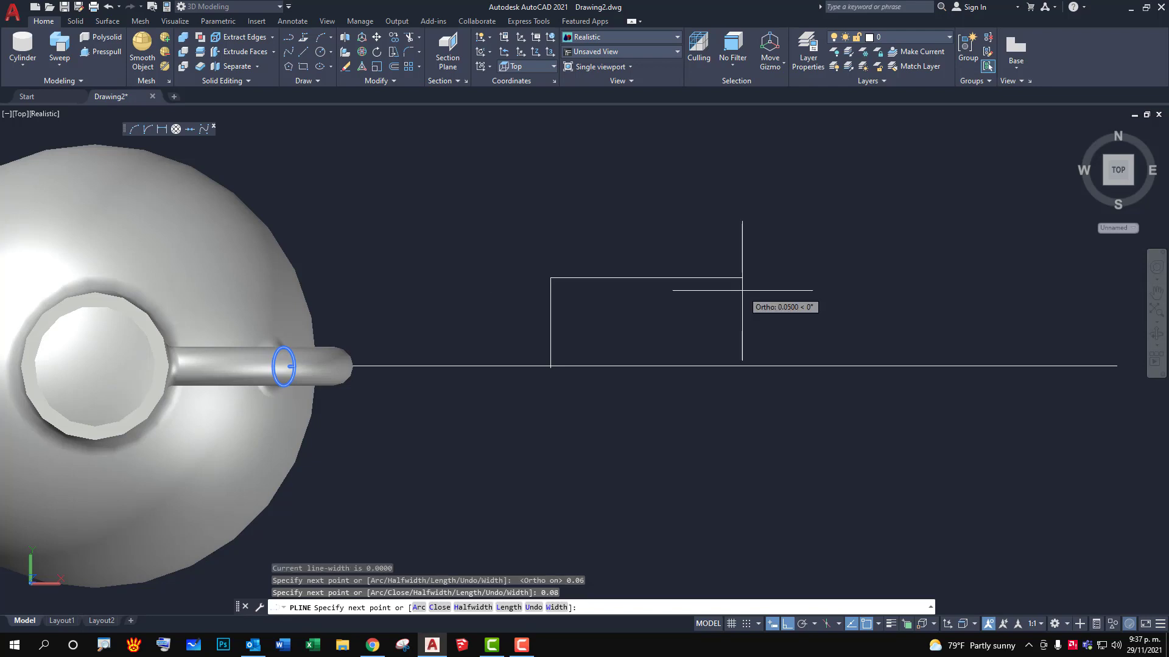
pyautogui.write('0.06')
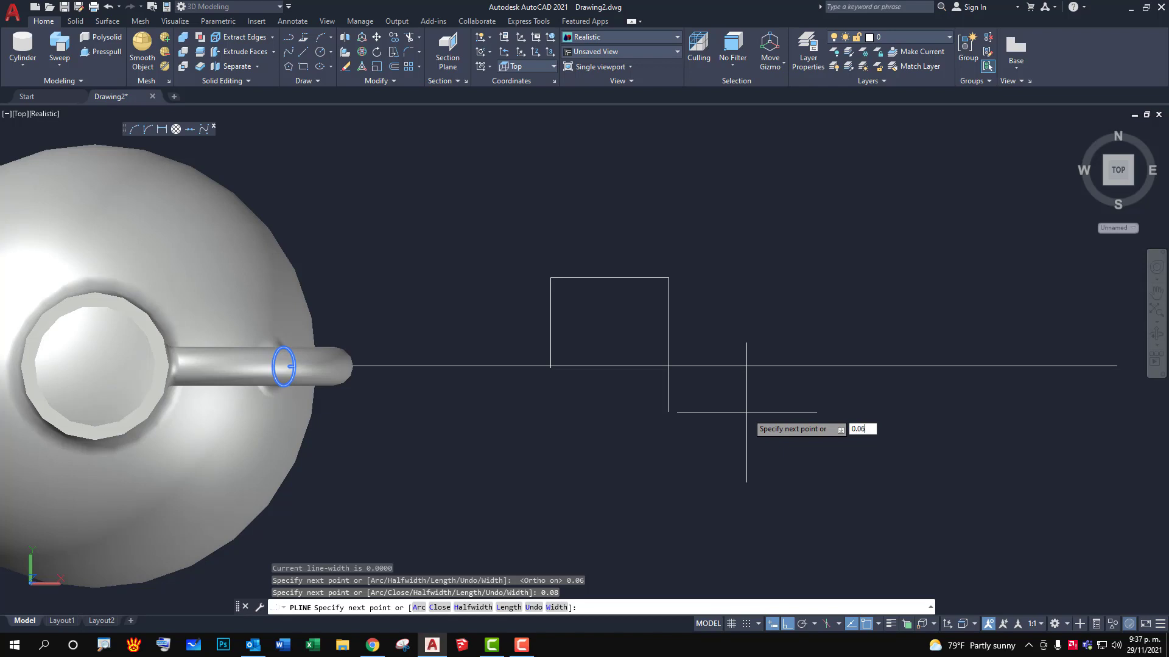
pyautogui.press('Return')
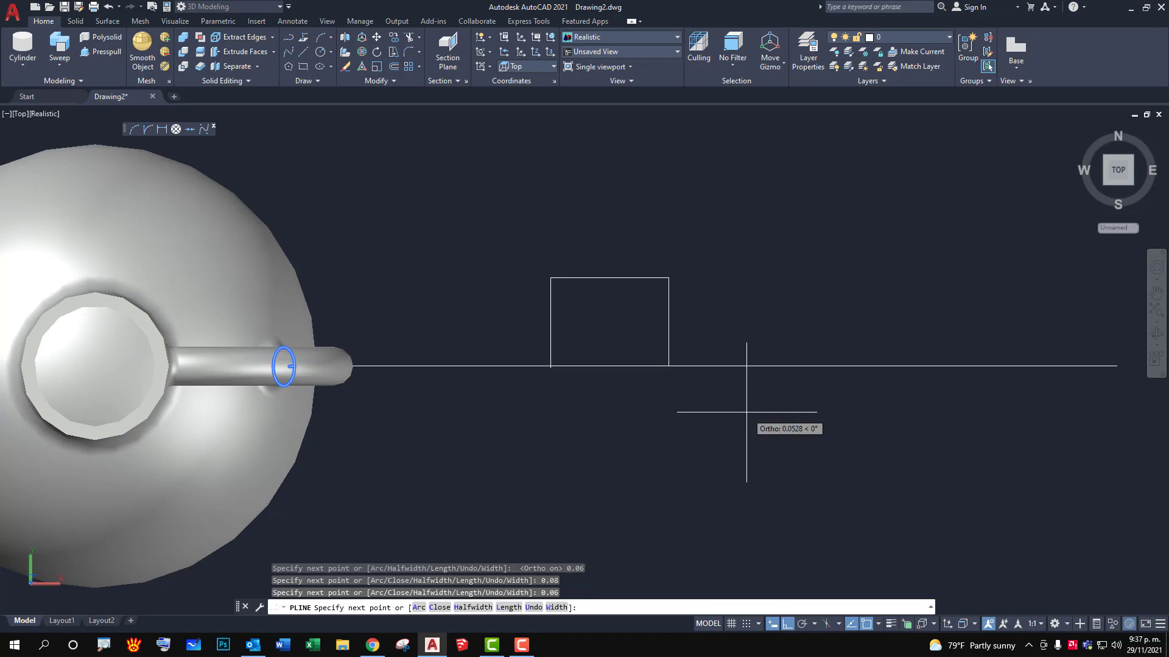
pyautogui.write('c')
pyautogui.press('Escape')
pyautogui.write('m')
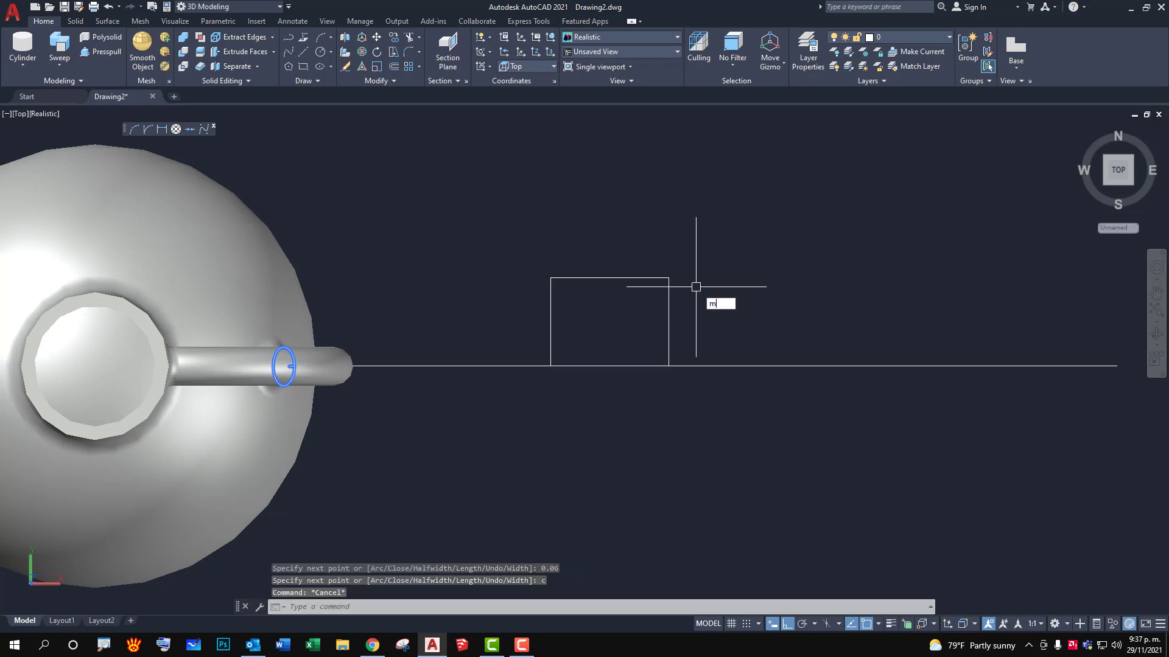
# Move the rectangle down to straddle the baseline and recentre the view.
pyautogui.press('Return')
pyautogui.moveTo(691, 268); pyautogui.dragTo(646, 317)
pyautogui.press('Return')
pyautogui.click(722, 231)
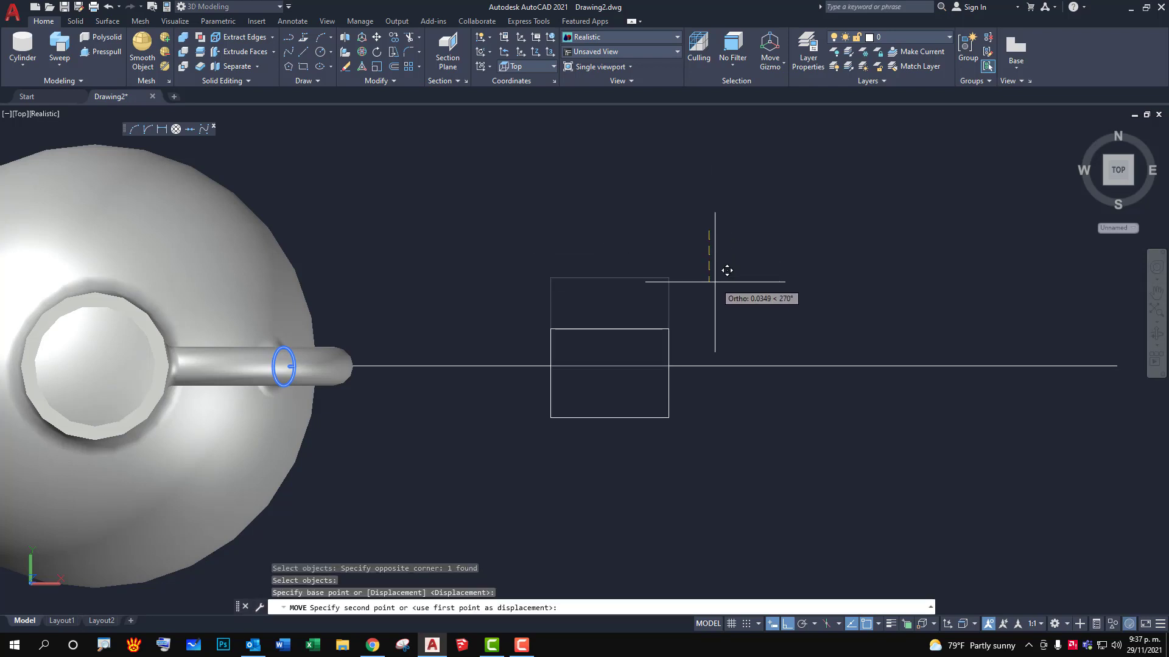
pyautogui.click(714, 326)
pyautogui.scroll(3, 744, 437)
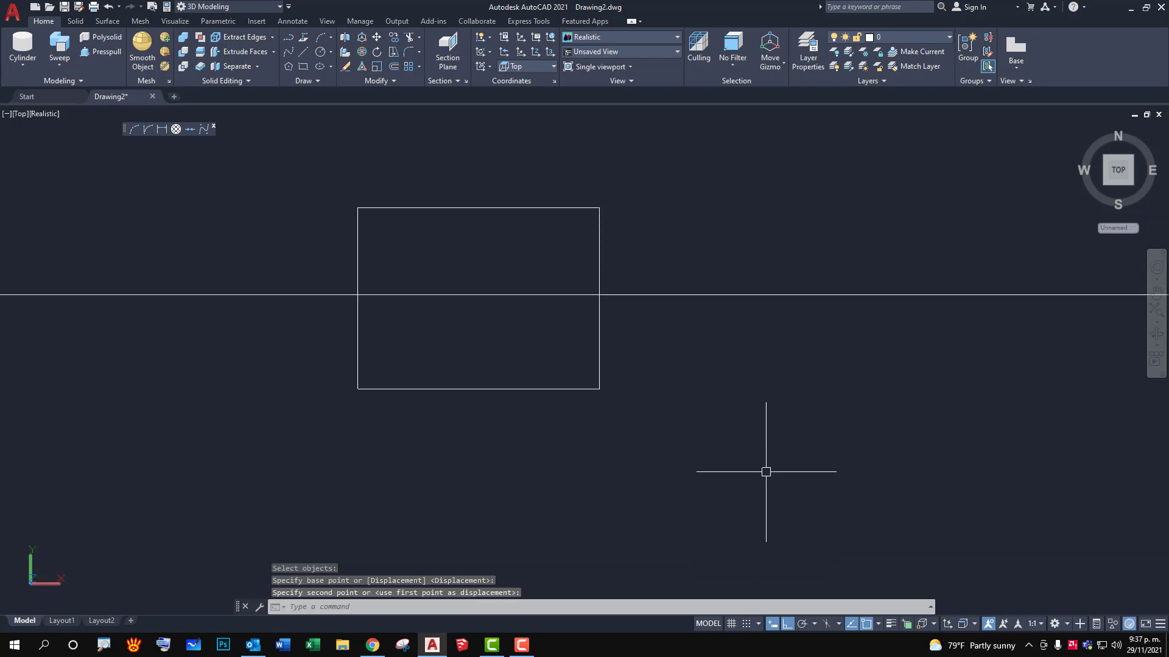
pyautogui.moveTo(488, 312); pyautogui.dragTo(594, 384, button='middle')
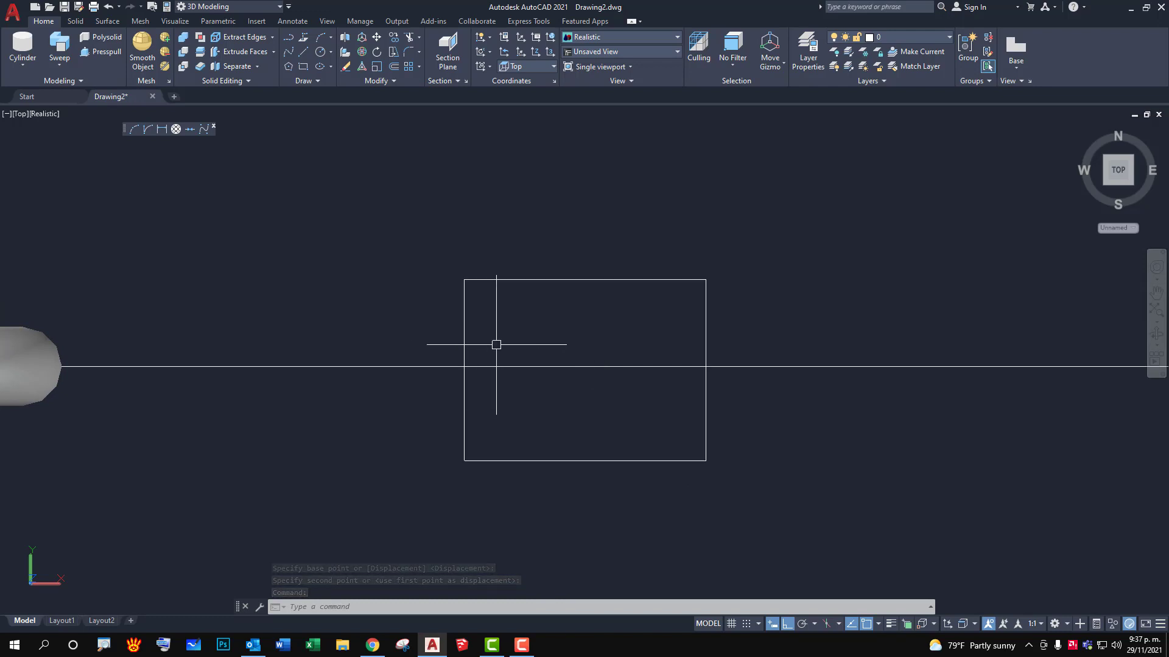
# Explode the rectangle into separate lines.
pyautogui.write('x')
pyautogui.press('Return')
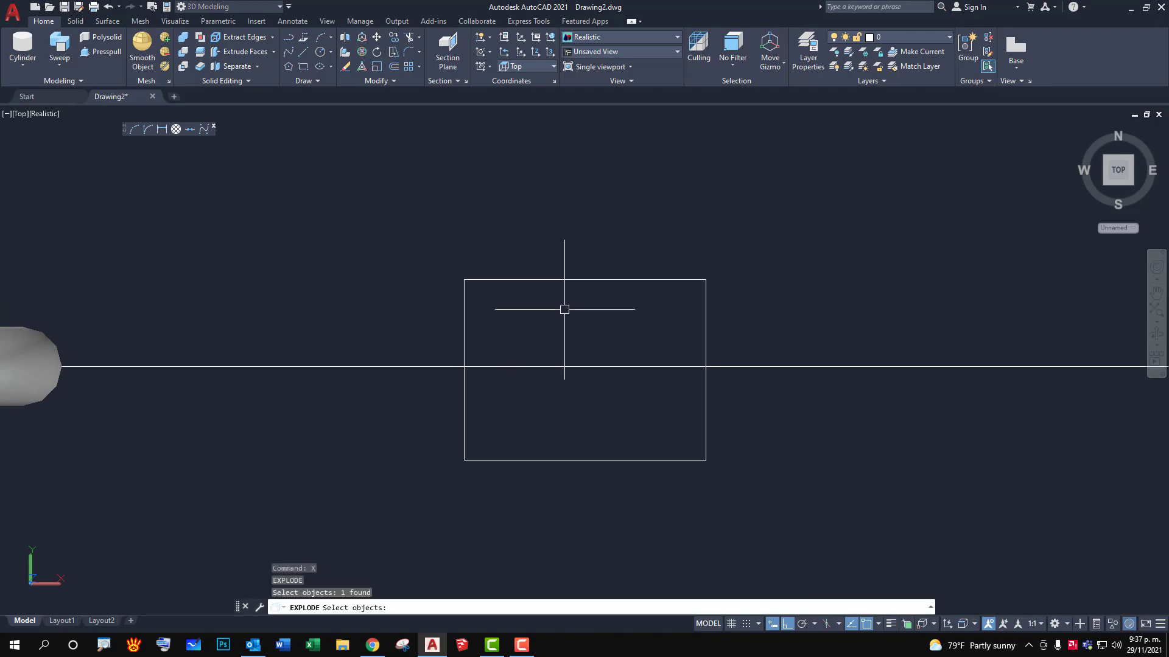
pyautogui.click(464, 316)
pyautogui.press('Return')
# Offset the rectangle's left edge inward by a distance picked from the top-left corner.
pyautogui.write('o')
pyautogui.press('Return')
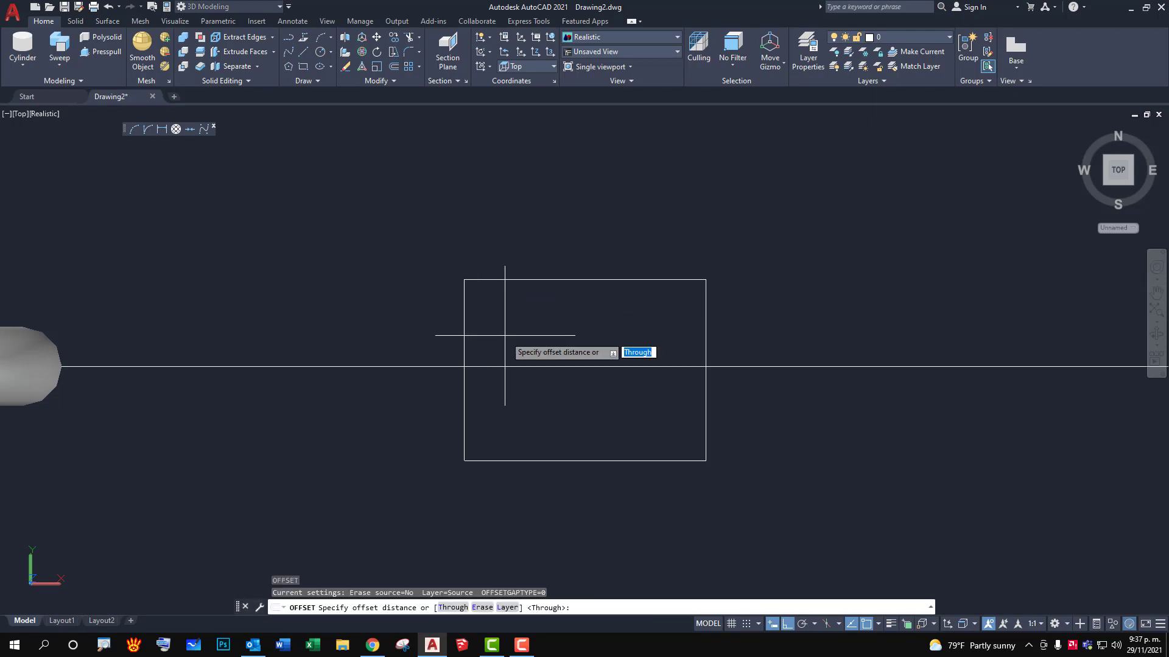
pyautogui.click(464, 280)
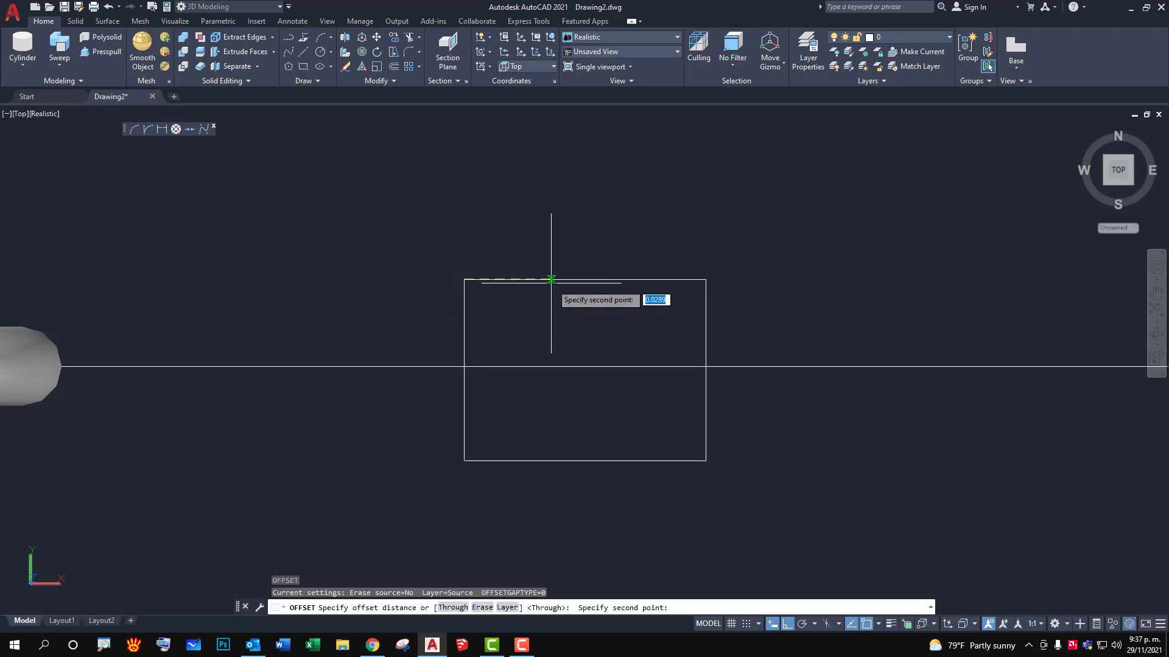
pyautogui.click(542, 280)
pyautogui.click(467, 318)
pyautogui.click(603, 331)
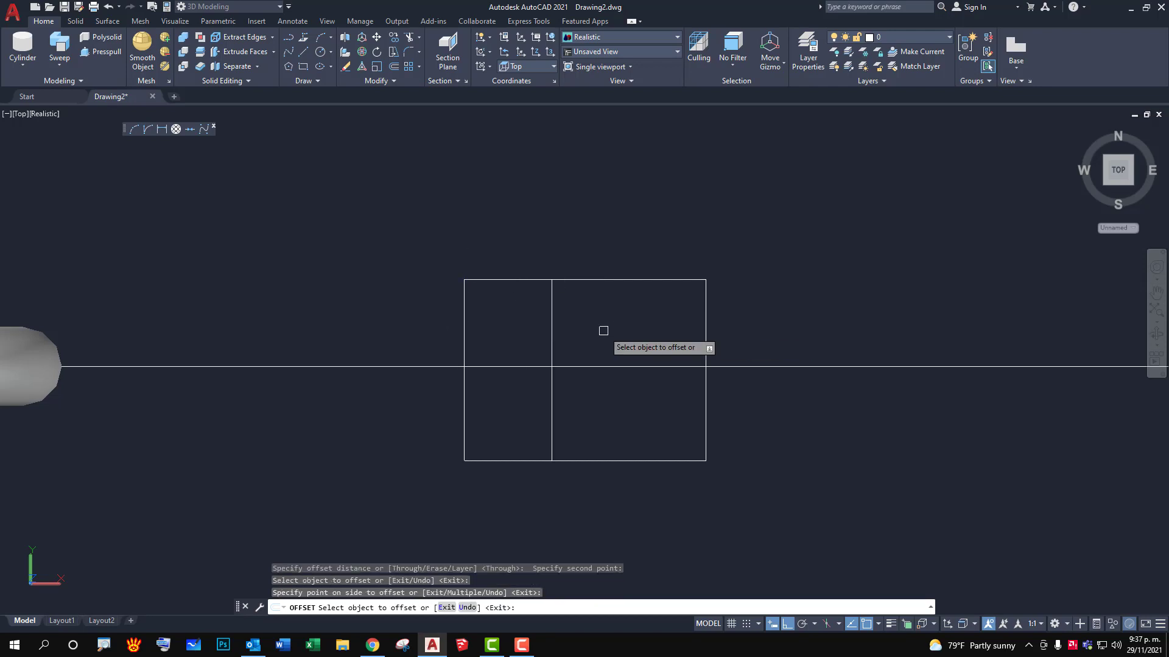
pyautogui.press('Escape')
pyautogui.press('Escape')
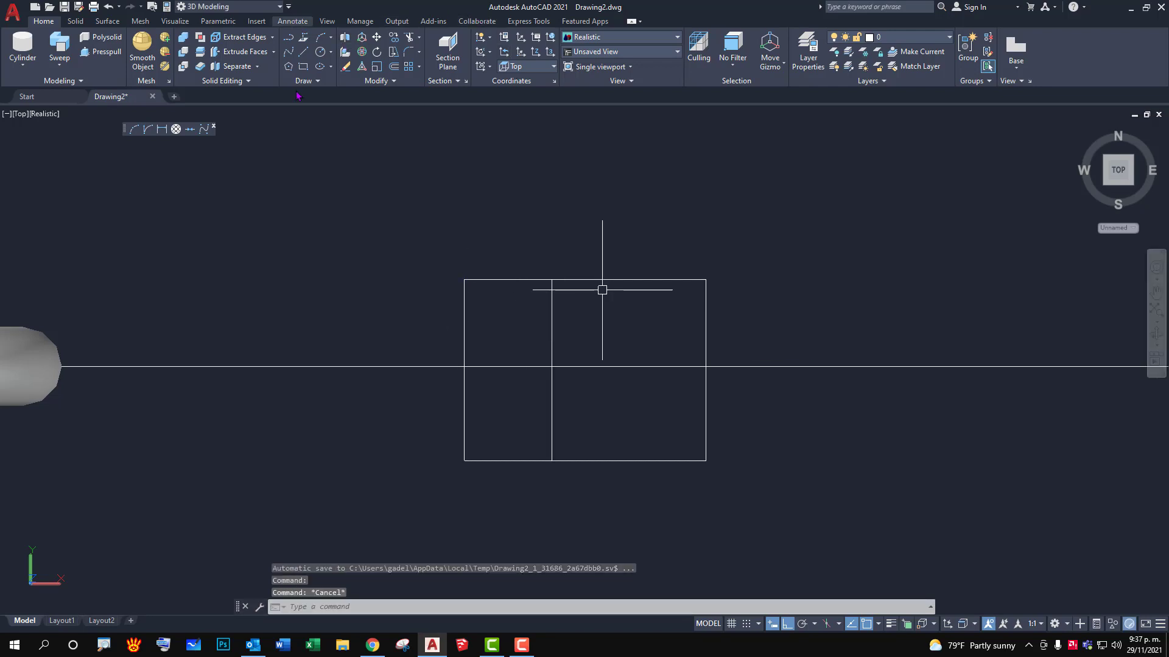
pyautogui.press('Escape')
pyautogui.press('Escape')
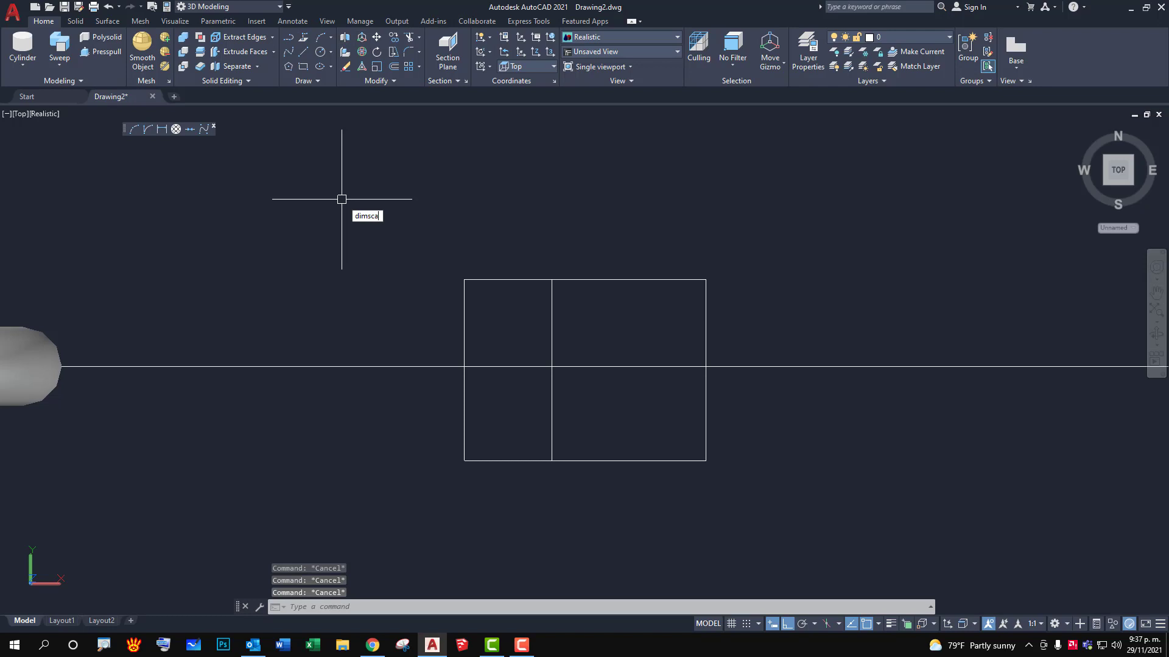
# Set the dimension scale (DIMSCALE) to 0.40.
pyautogui.press('Return')
pyautogui.write('0.4')
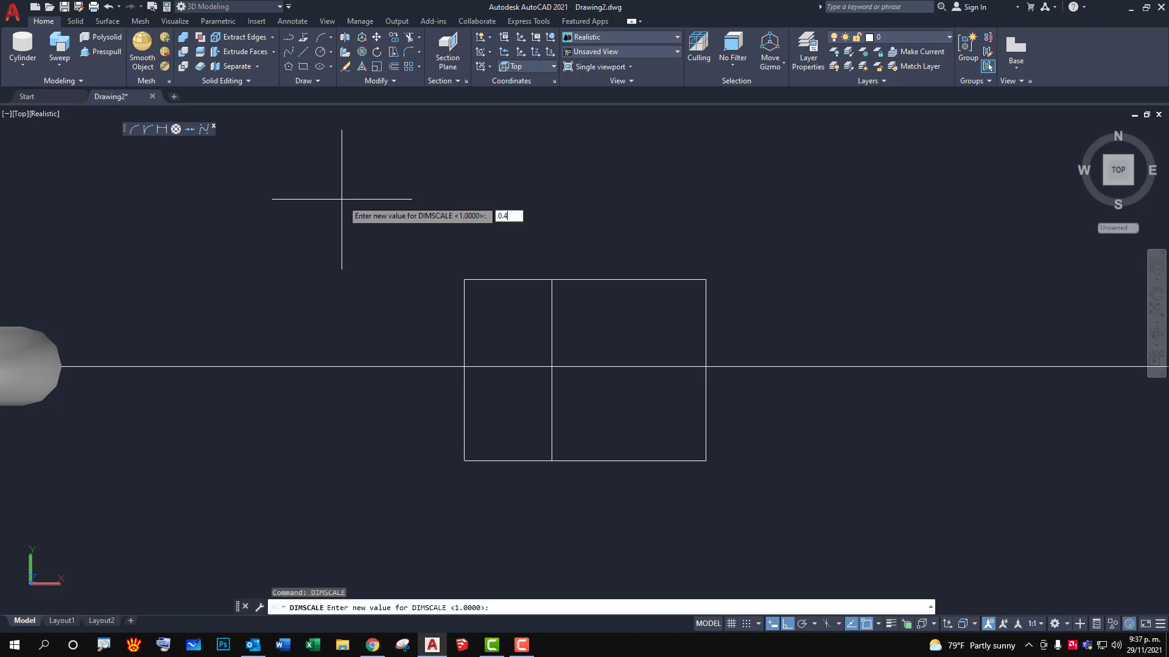
pyautogui.write('0')
pyautogui.press('Return')
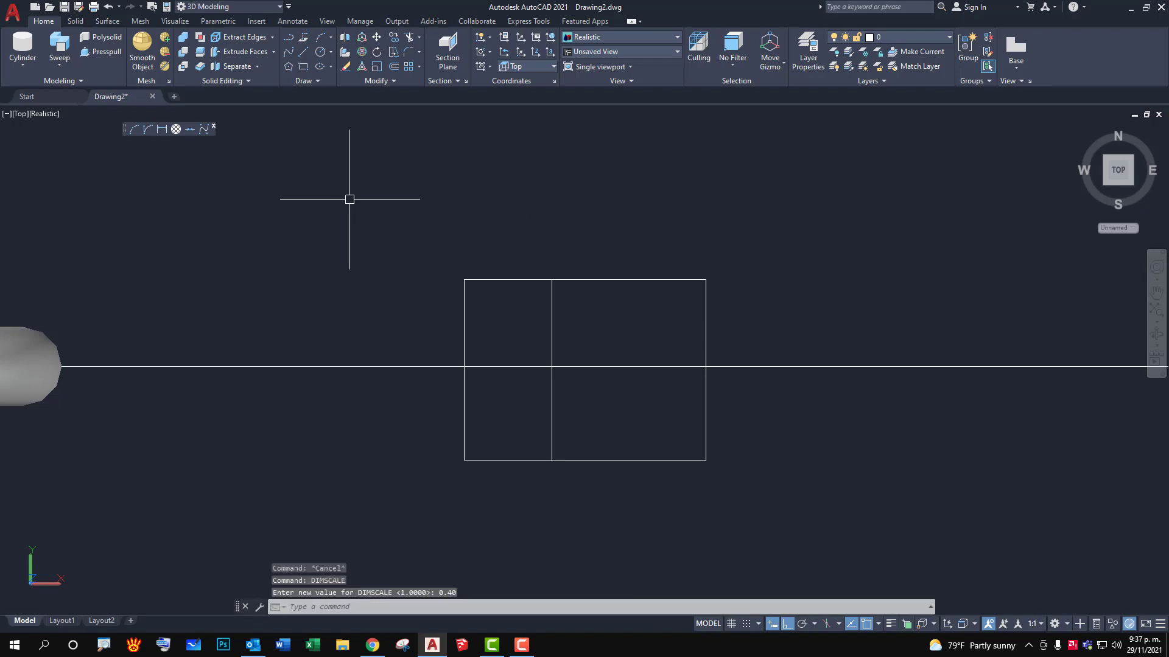
pyautogui.click(360, 22)
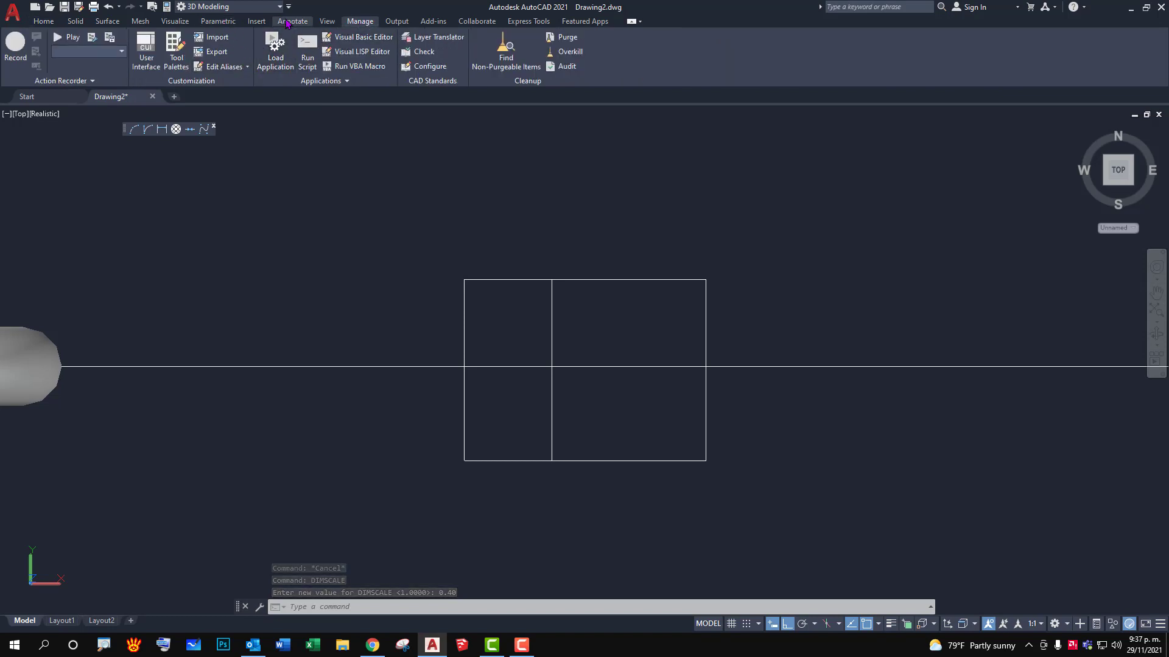
# Place a trial linear dimension (0.0289) across the rectangle's top edge.
pyautogui.click(292, 22)
pyautogui.click(233, 67)
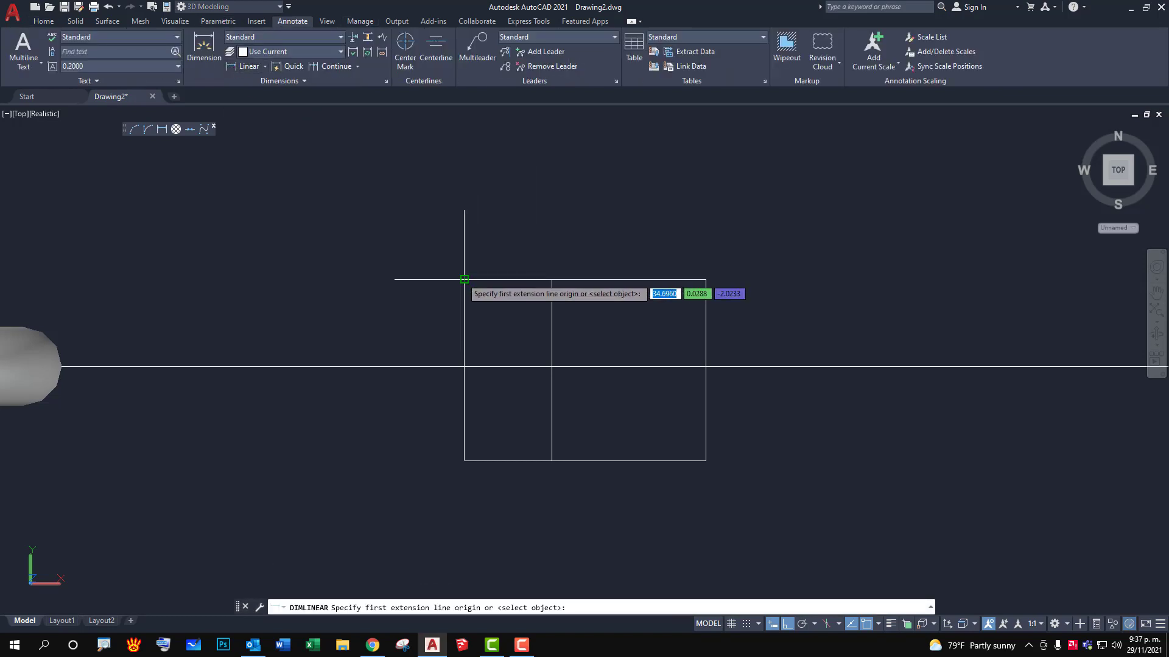
pyautogui.click(464, 279)
pyautogui.click(551, 279)
pyautogui.click(540, 247)
# Erase the oversized 0.0289 trial dimension.
pyautogui.scroll(2, 551, 316)
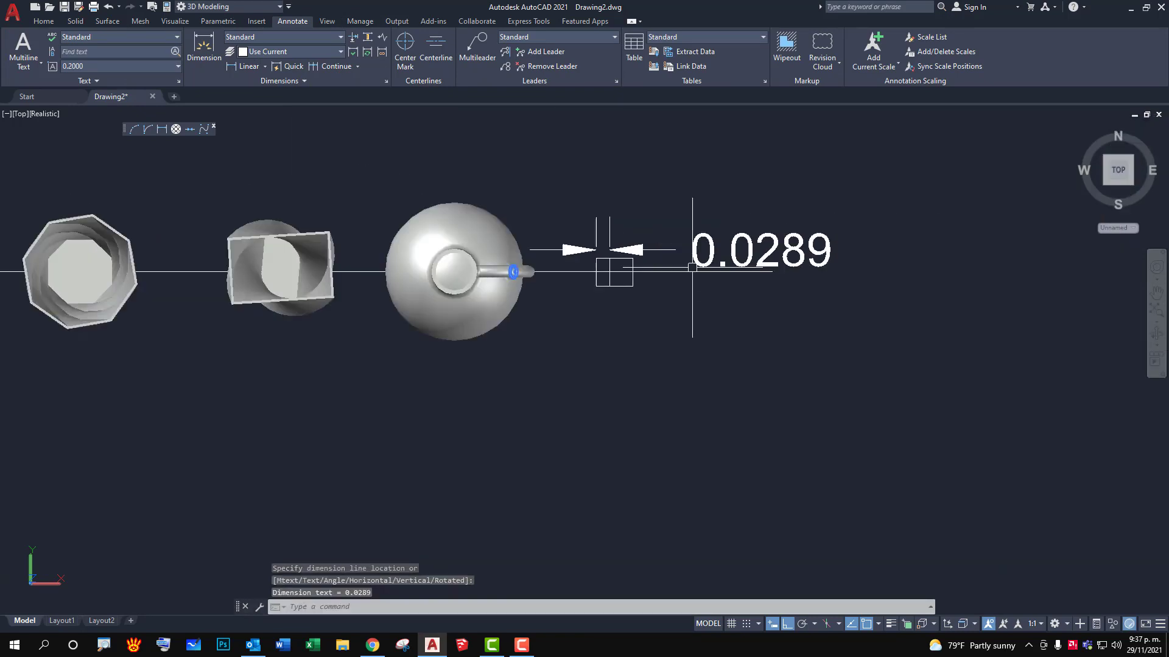
pyautogui.scroll(2, 551, 316)
pyautogui.scroll(2, 551, 316)
pyautogui.scroll(2, 551, 316)
pyautogui.moveTo(427, 265); pyautogui.dragTo(527, 323, button='middle')
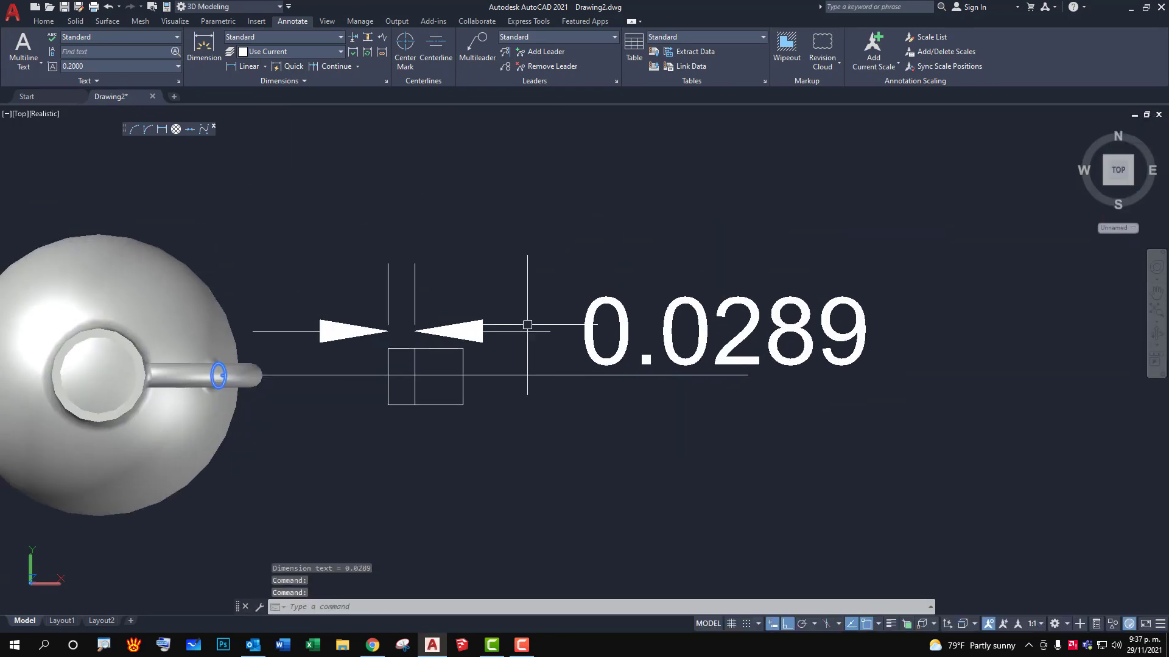
pyautogui.press('Escape')
pyautogui.press('Escape')
pyautogui.click(518, 332)
pyautogui.press('Delete')
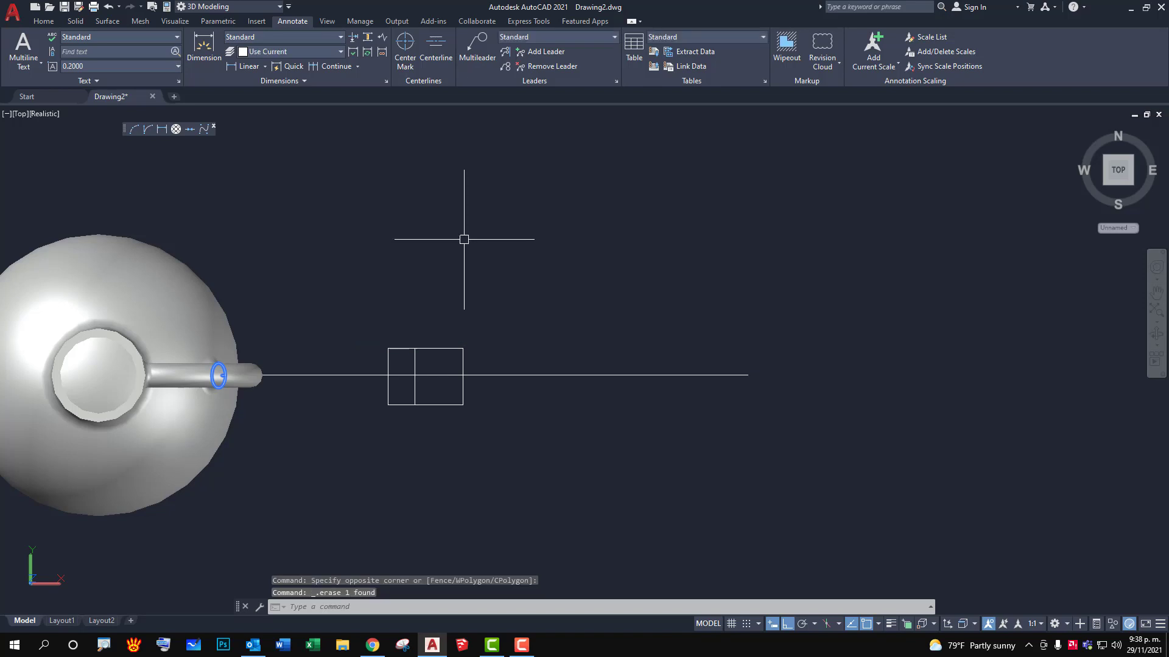
pyautogui.press('Escape')
pyautogui.press('Escape')
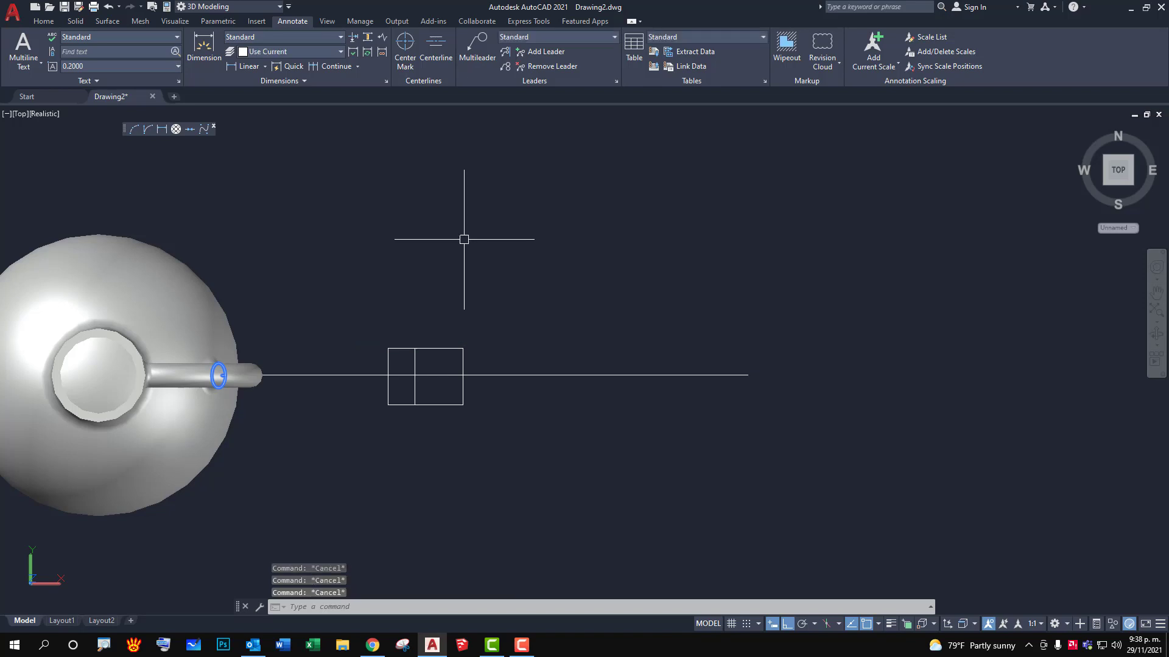
# Change DIMSCALE to 0.2.
pyautogui.write('DIMSCALE')
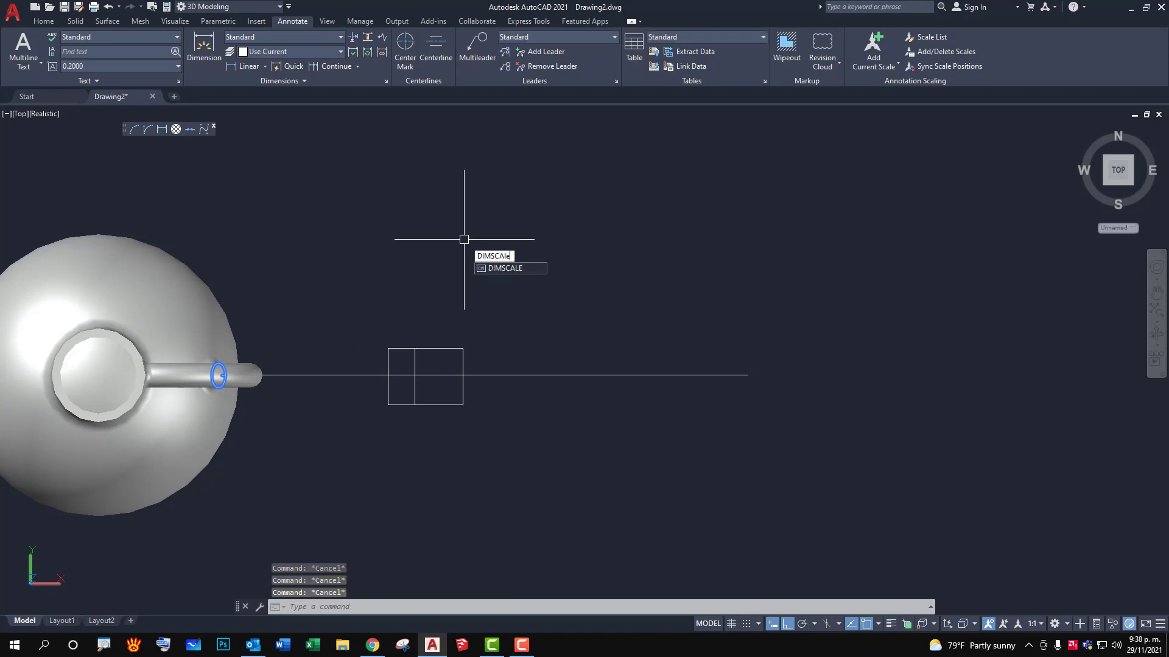
pyautogui.press('Return')
pyautogui.write('0.2')
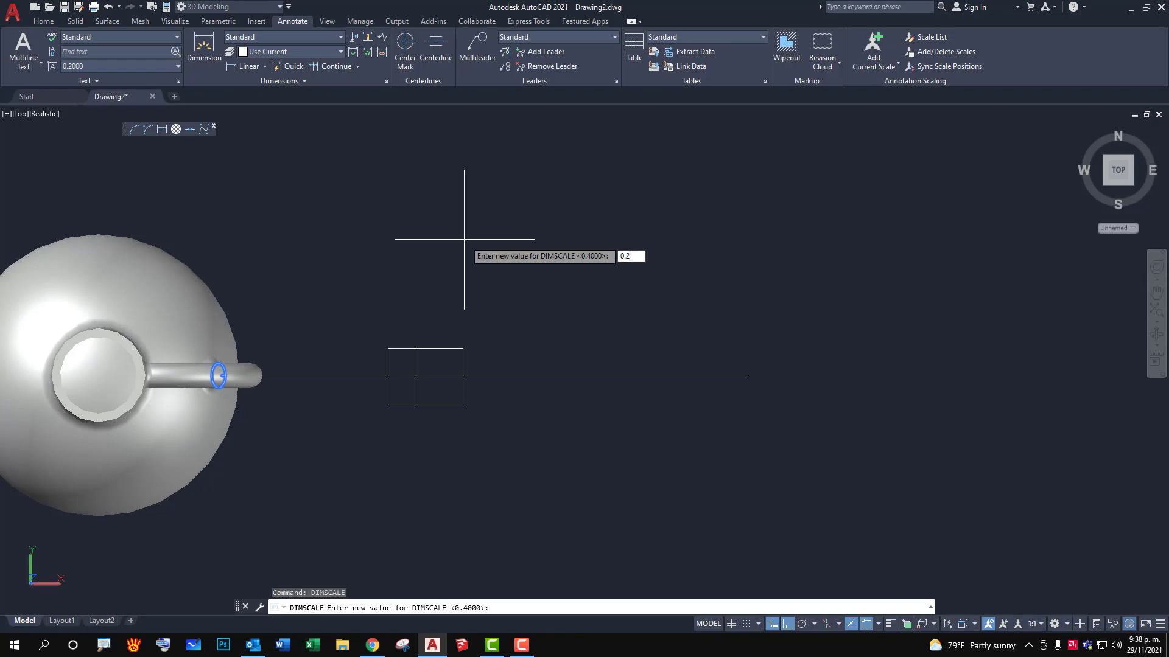
pyautogui.press('Return')
# Place a trial 0.0343 linear dimension, then erase it and recentre the rectangle.
pyautogui.click(243, 66)
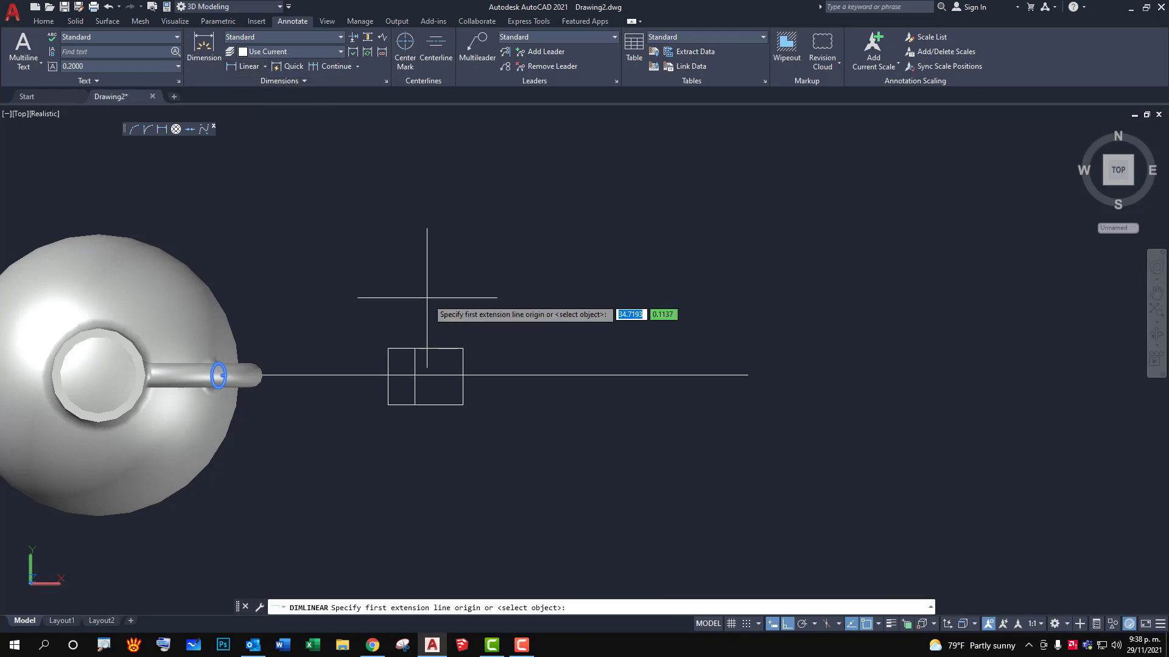
pyautogui.click(420, 310)
pyautogui.click(634, 273)
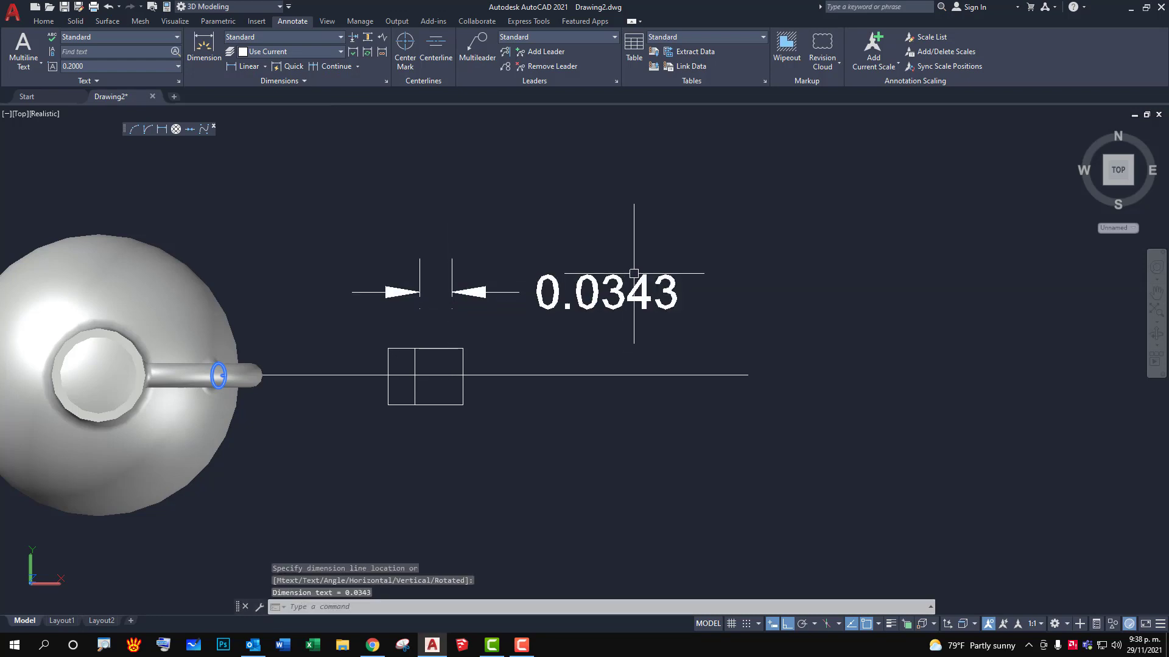
pyautogui.click(564, 316)
pyautogui.press('Delete')
pyautogui.scroll(4, 416, 356)
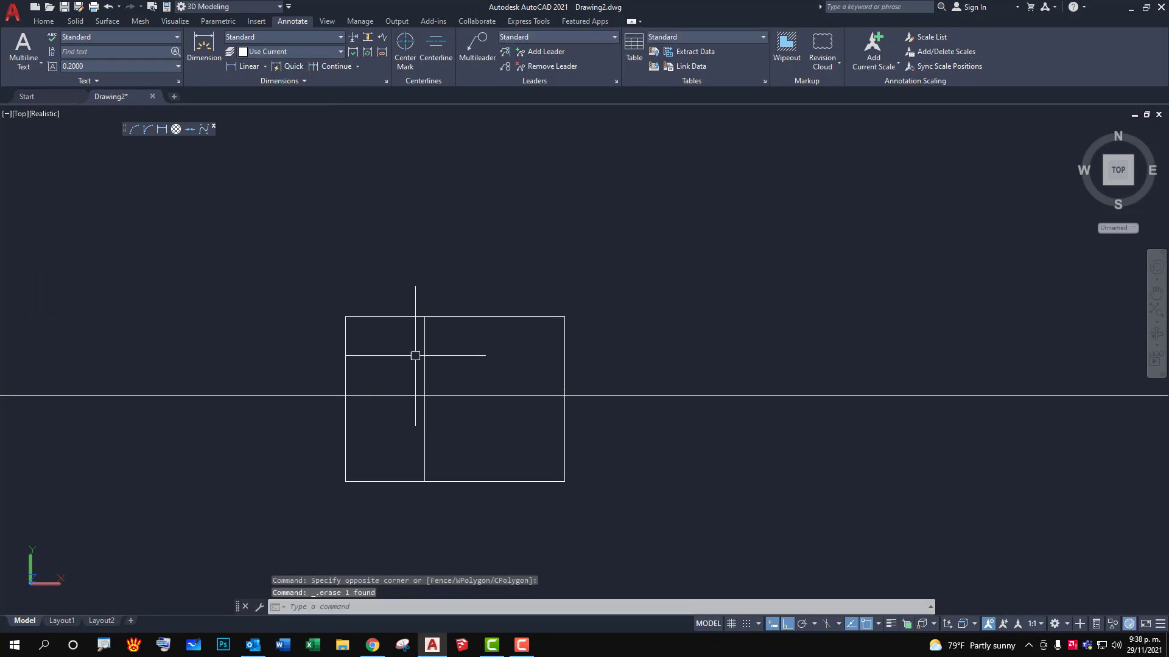
pyautogui.moveTo(427, 348); pyautogui.dragTo(493, 312, button='middle')
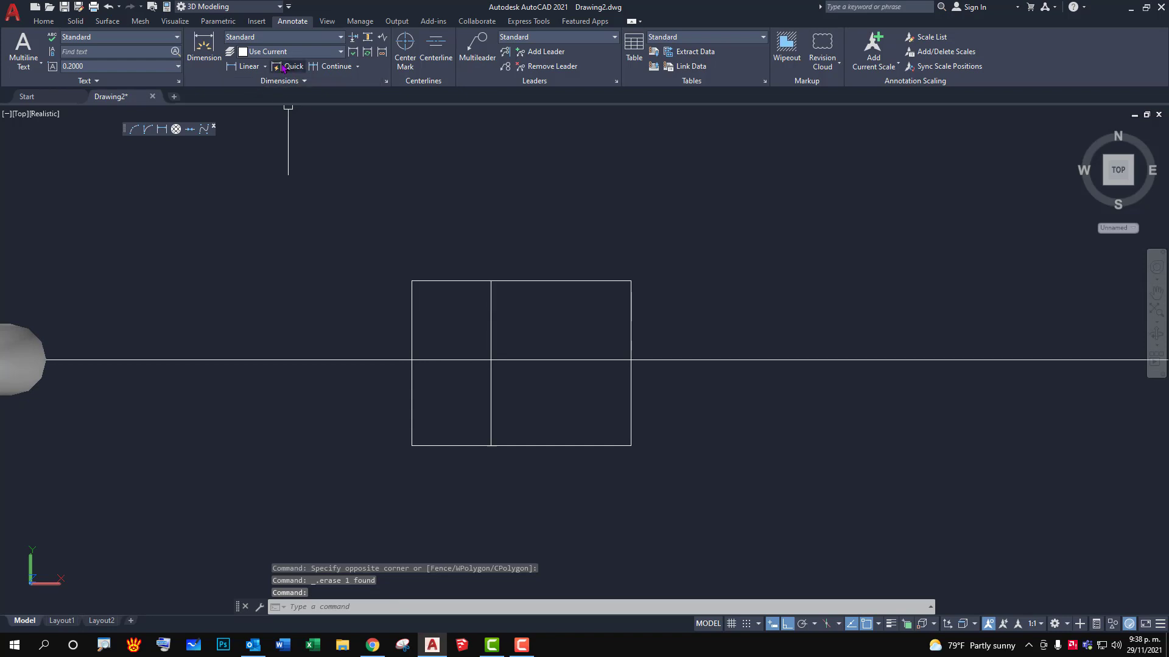
pyautogui.click(44, 22)
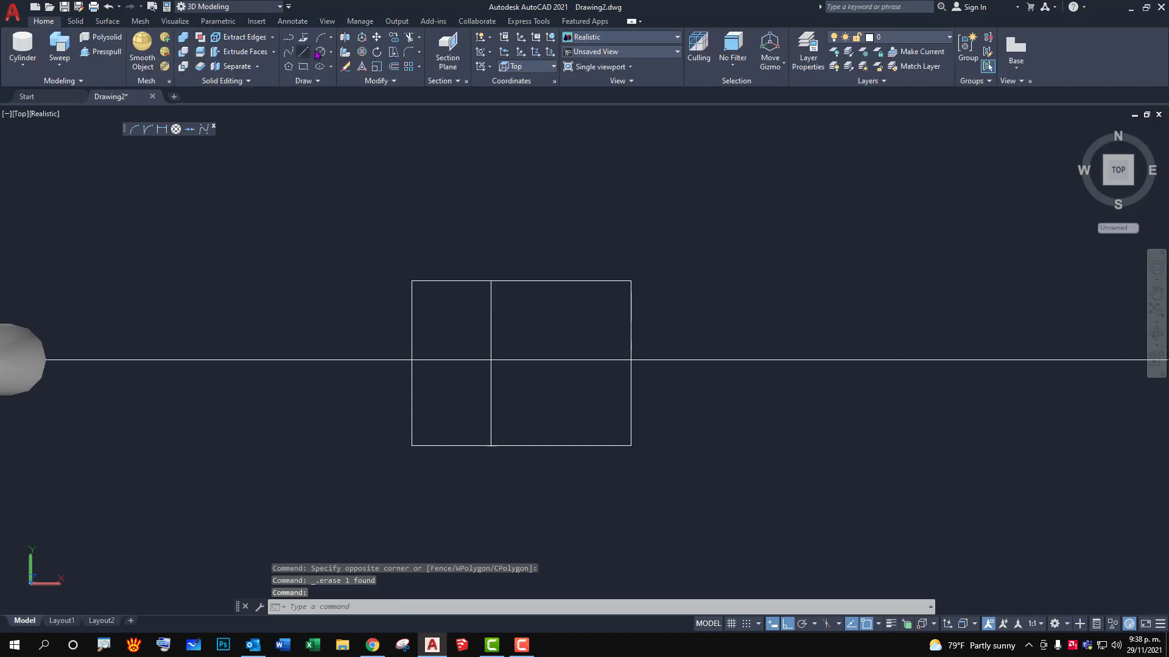
# Draw a three-point arc from the top to the bottom intersection through the rectangle's left edge.
pyautogui.click(323, 42)
pyautogui.click(491, 281)
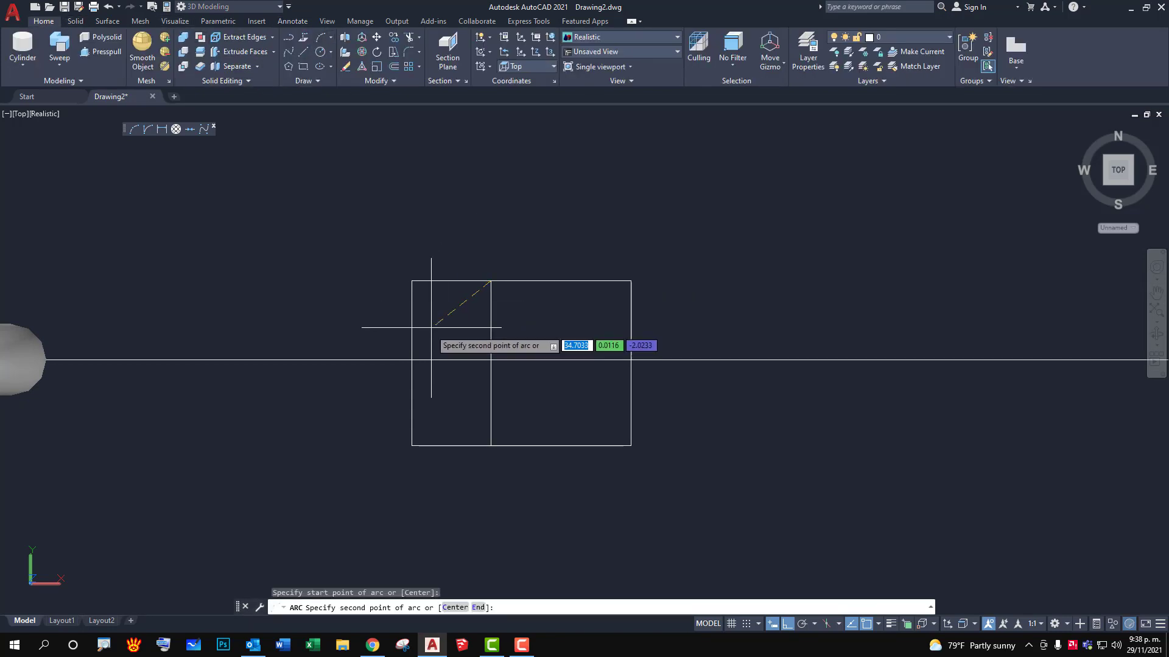
pyautogui.click(411, 360)
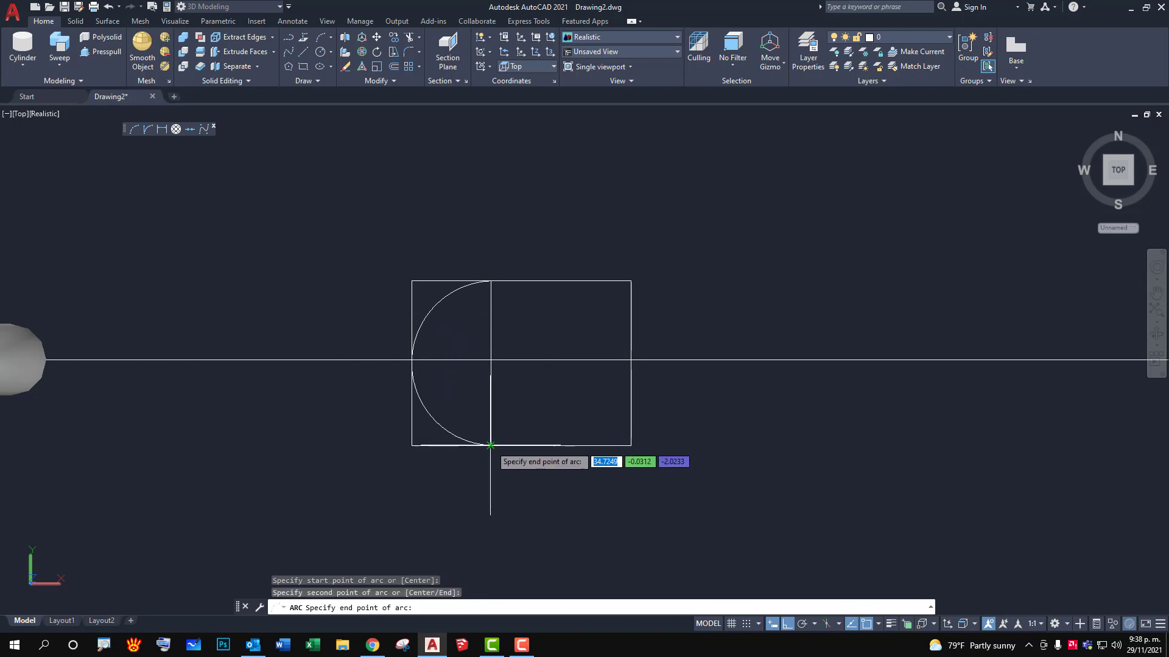
pyautogui.click(491, 445)
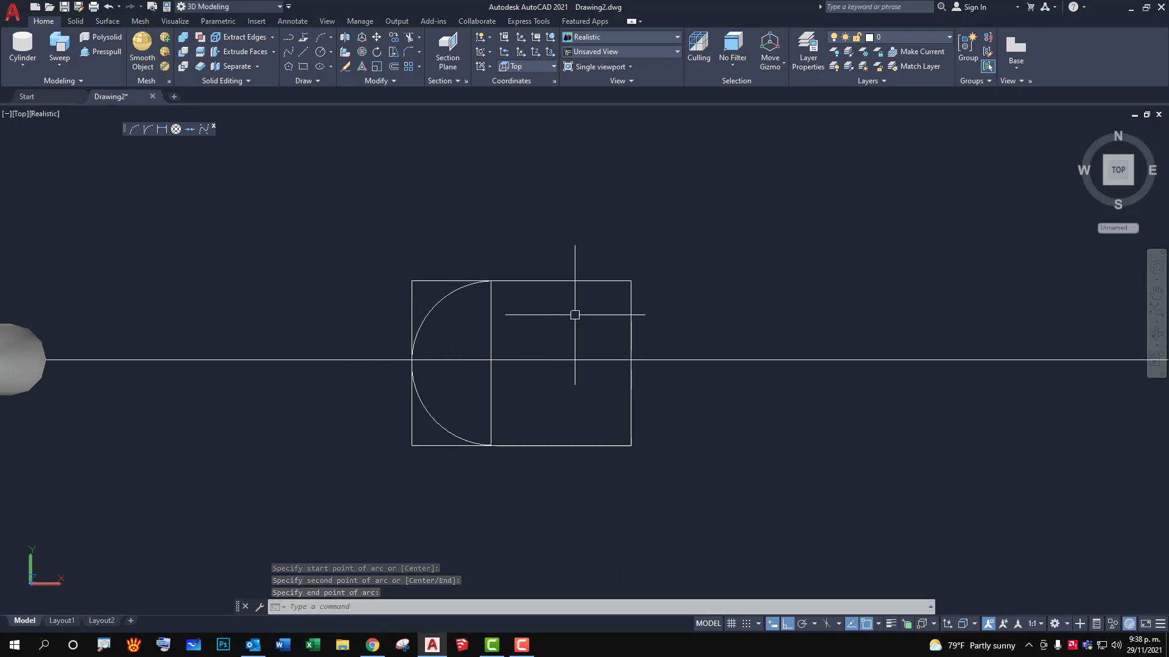
pyautogui.write('l')
pyautogui.press('Return')
pyautogui.write('0.15')
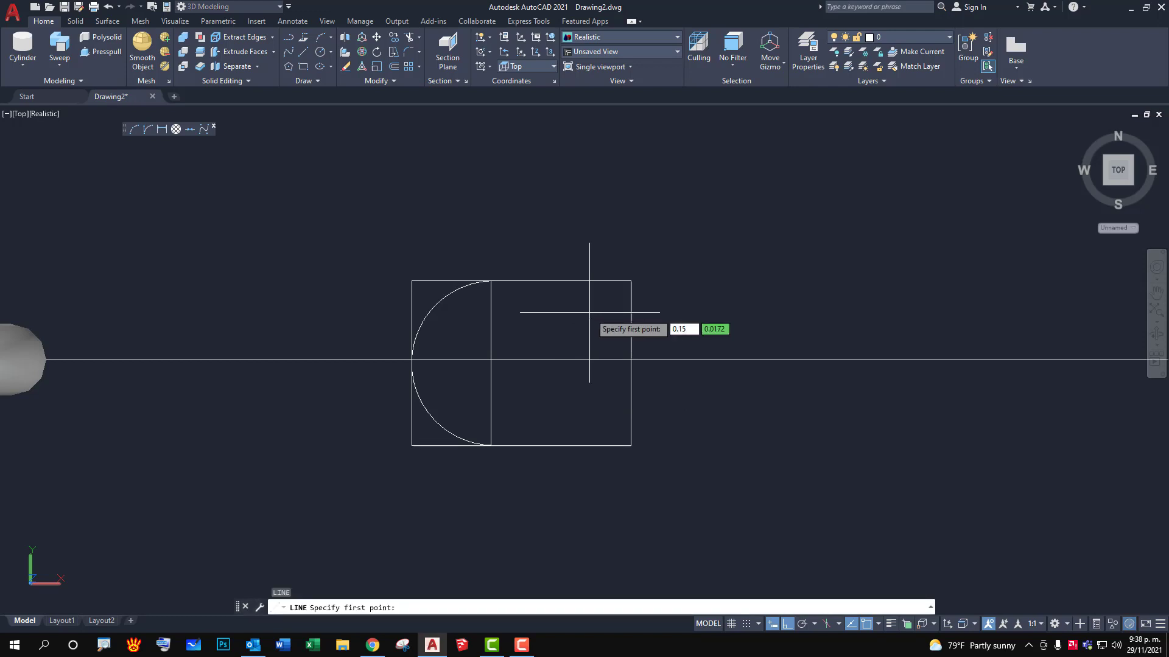
pyautogui.press('Escape')
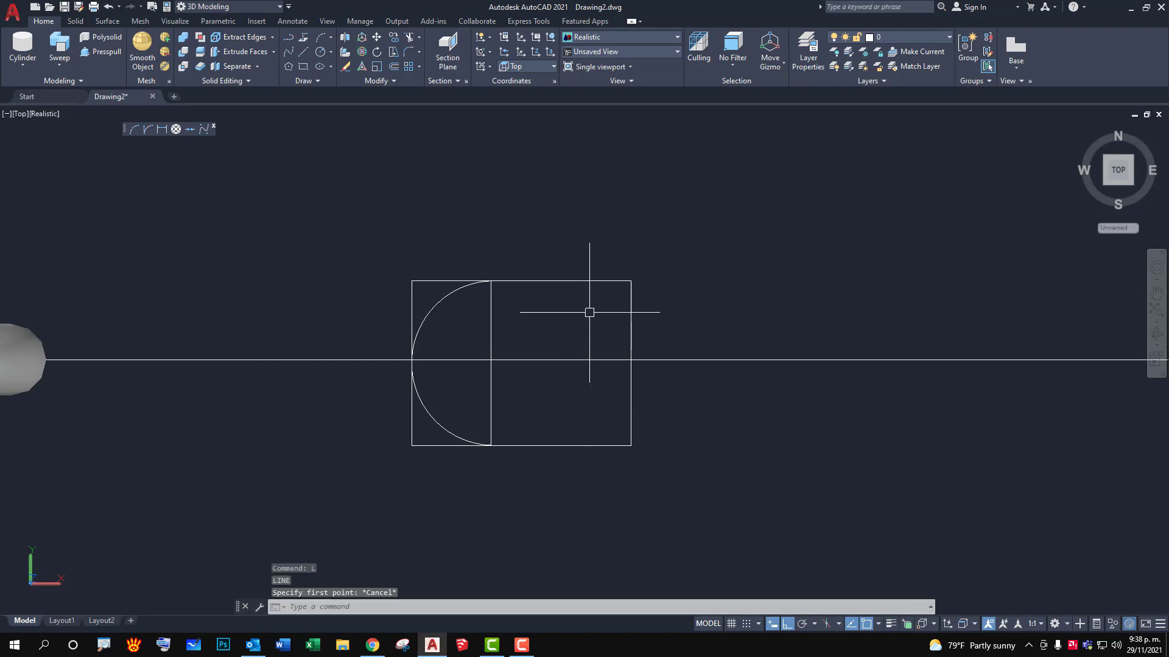
pyautogui.press('Escape')
pyautogui.press('Escape')
# Offset the rectangle's top edge downward and bottom edge upward by a picked distance.
pyautogui.press('Return')
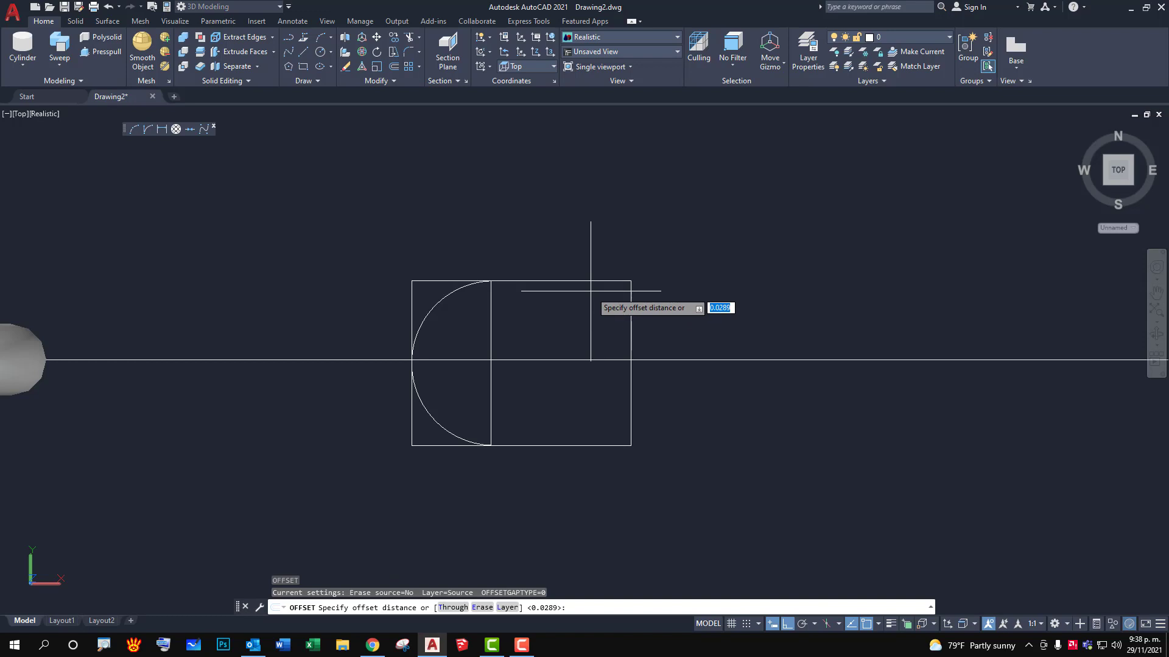
pyautogui.click(631, 281)
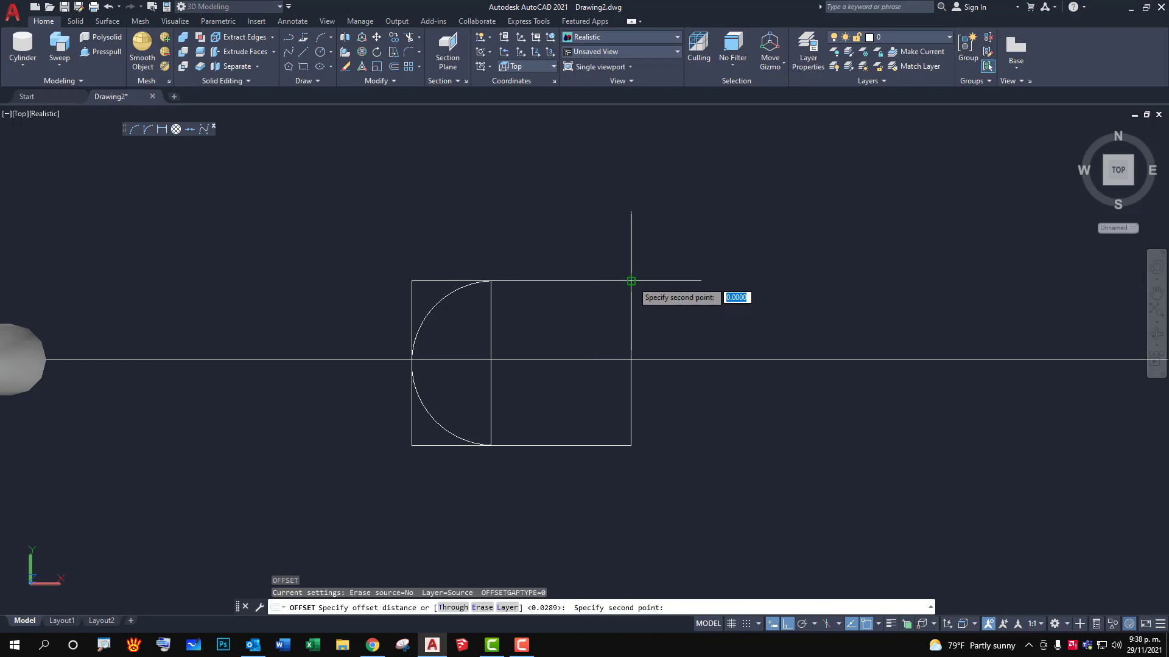
pyautogui.click(631, 330)
pyautogui.click(608, 281)
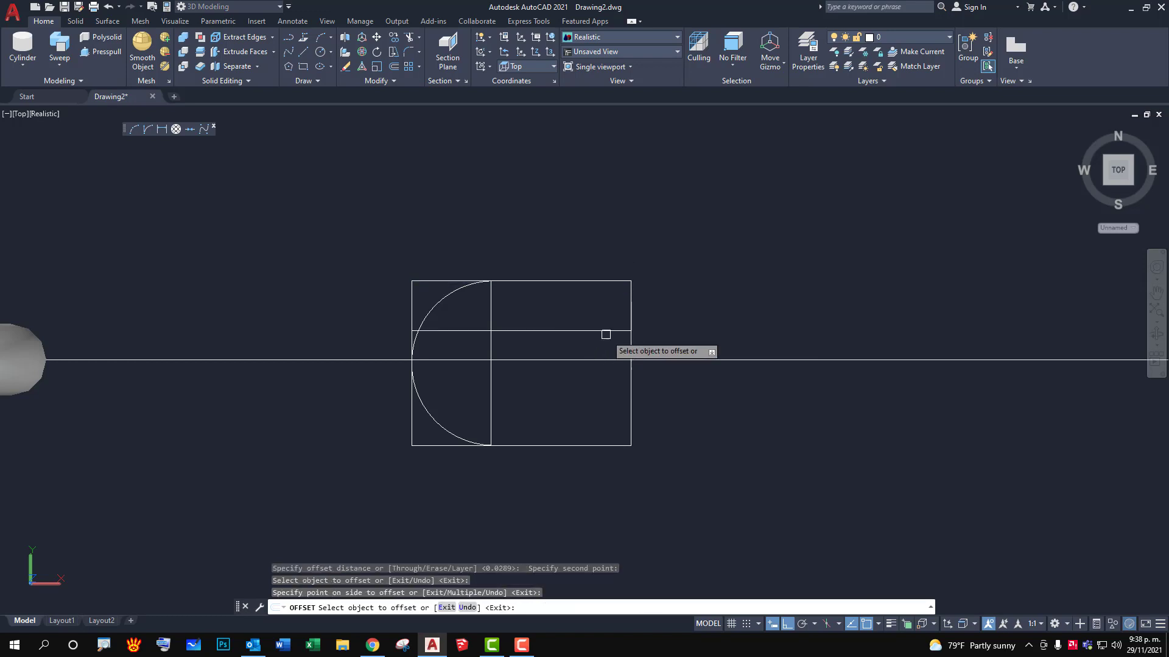
pyautogui.click(608, 332)
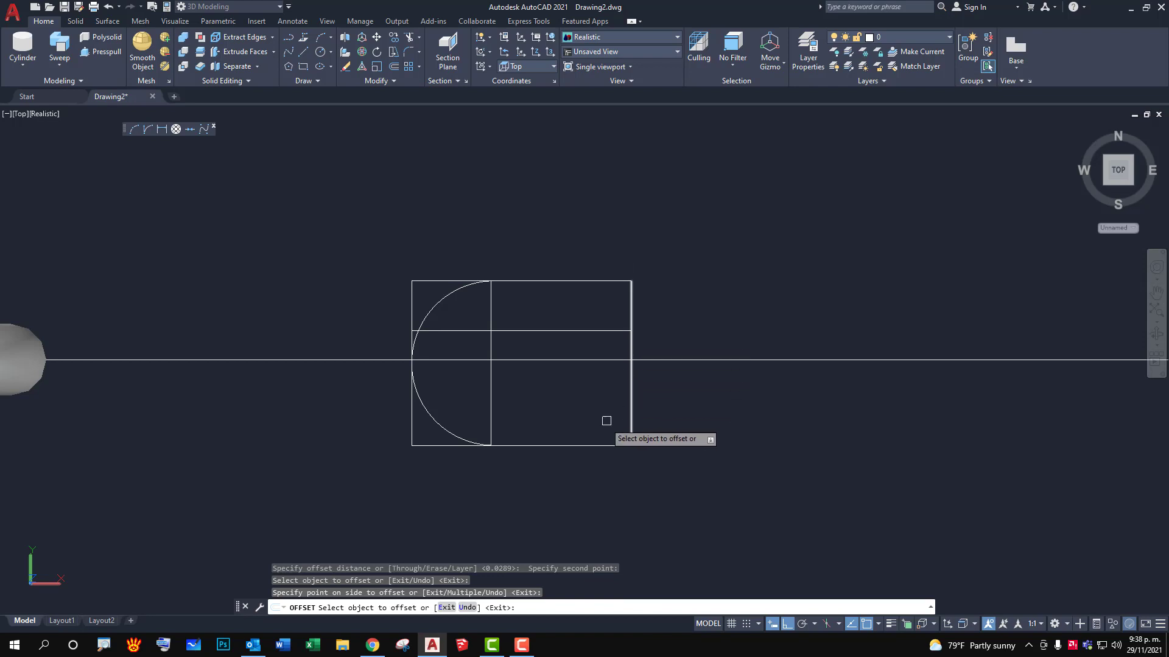
pyautogui.click(585, 445)
pyautogui.click(611, 399)
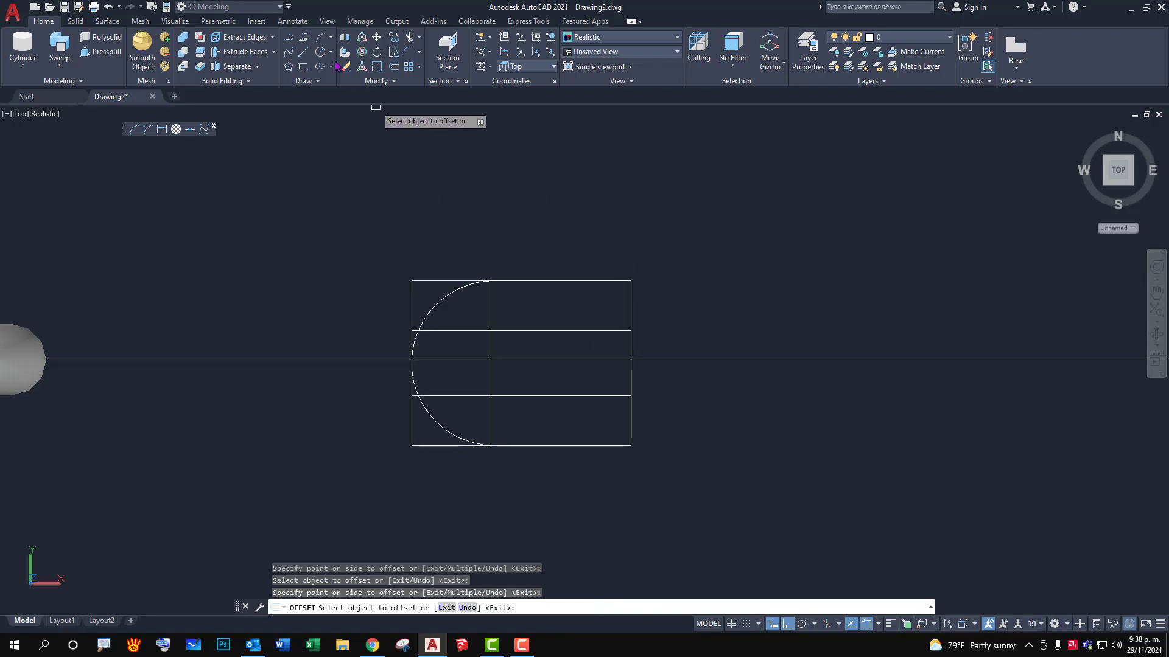
pyautogui.press('Escape')
pyautogui.click(360, 24)
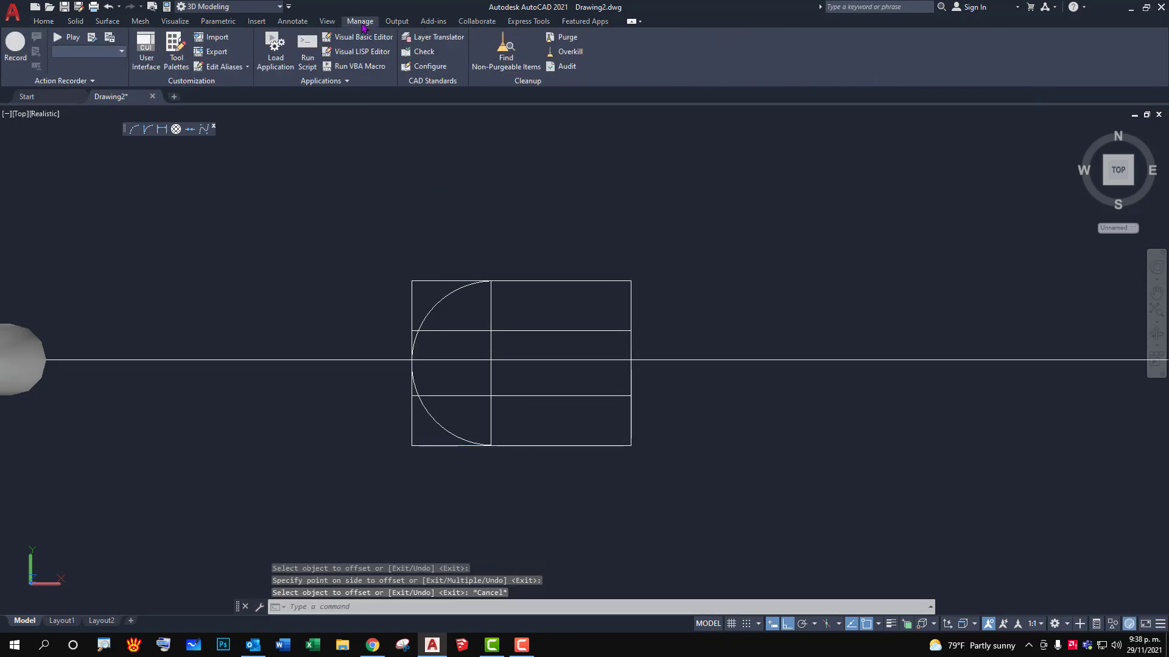
# Measure the gap between the top edge and the offset line with a 0.0180 linear dimension.
pyautogui.click(291, 22)
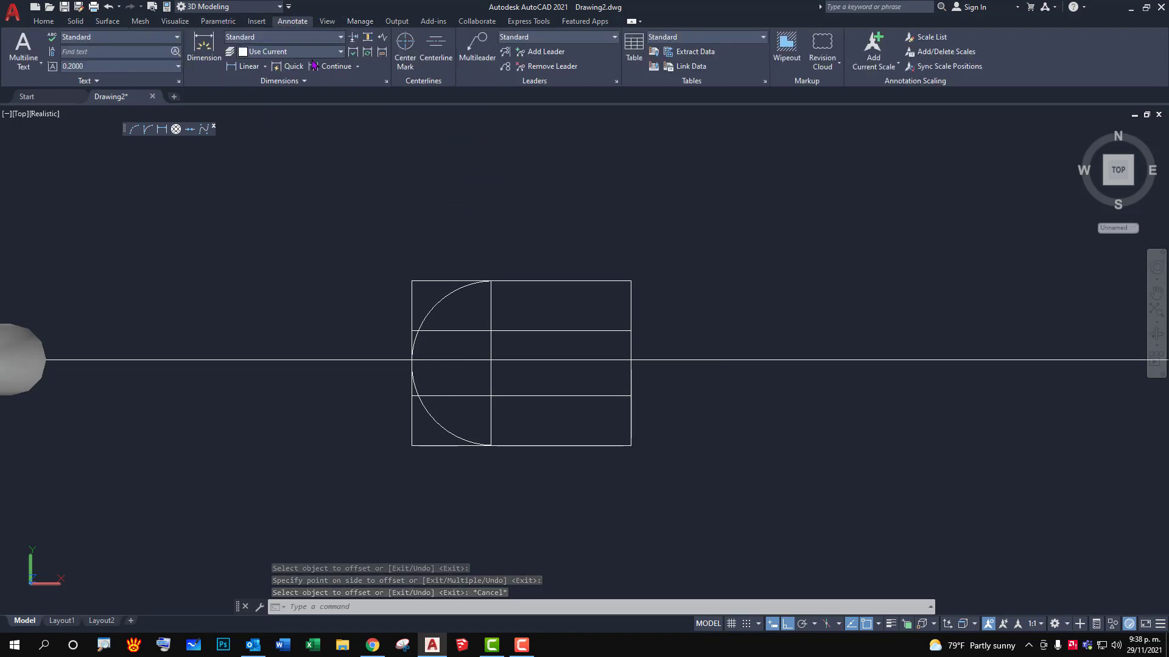
pyautogui.click(245, 66)
pyautogui.click(631, 281)
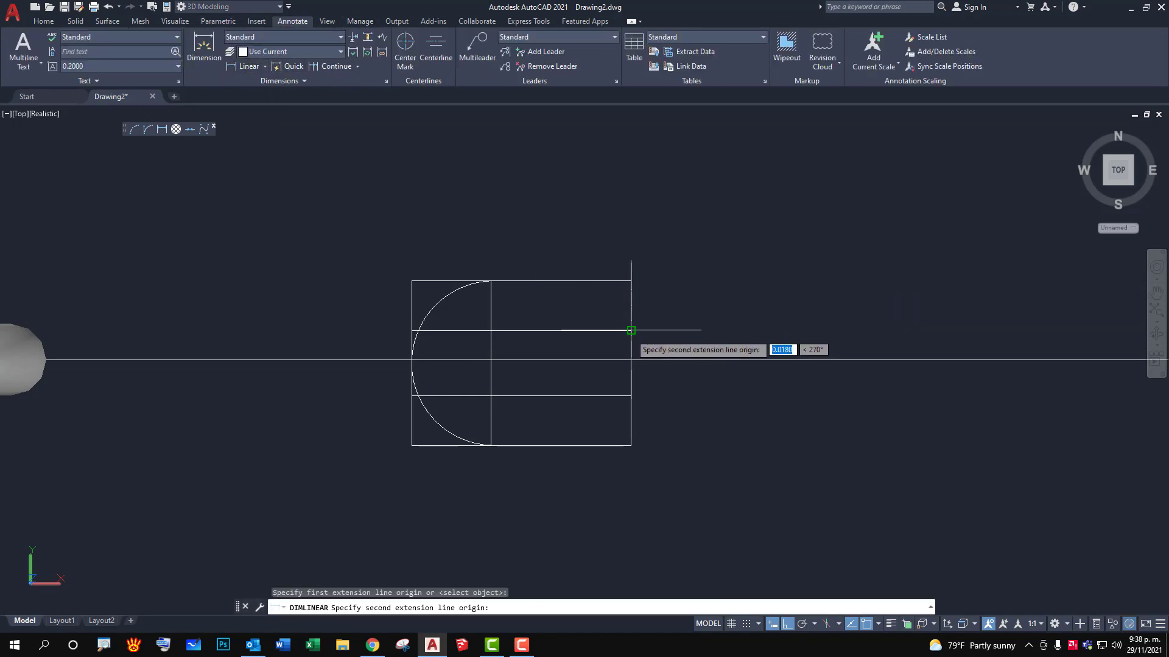
pyautogui.click(631, 331)
pyautogui.click(670, 390)
pyautogui.scroll(-2, 668, 392)
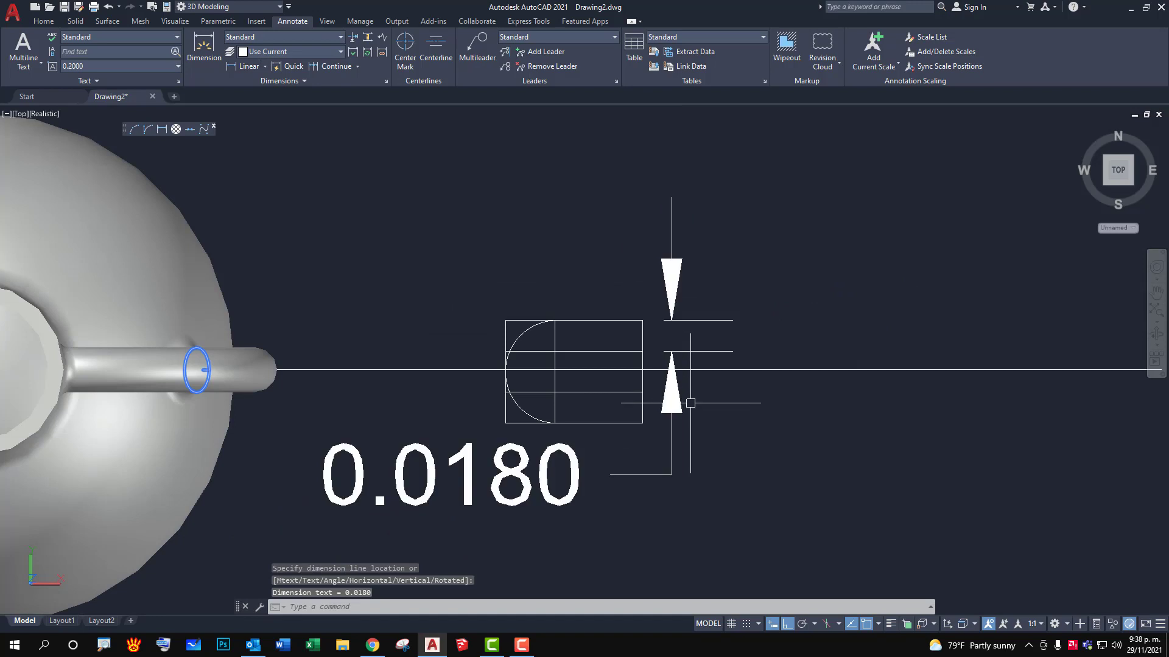
pyautogui.scroll(1, 691, 403)
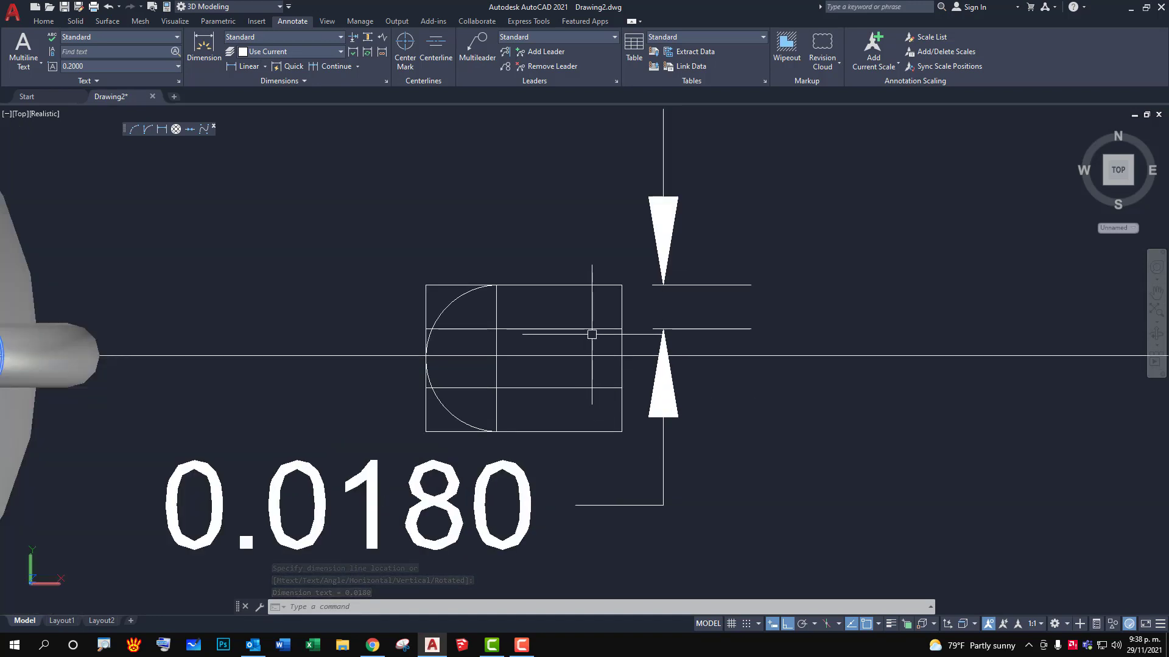
# Delete the 0.0180 trial dimension.
pyautogui.click(575, 287)
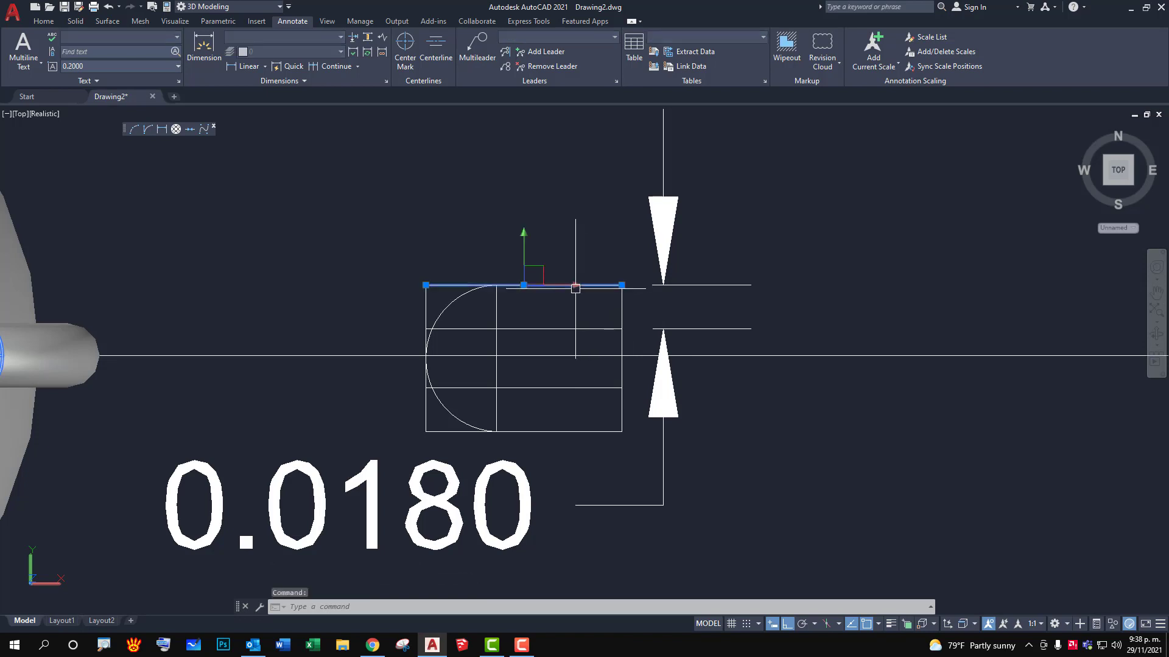
pyautogui.press('Escape')
pyautogui.press('Escape')
pyautogui.click(663, 268)
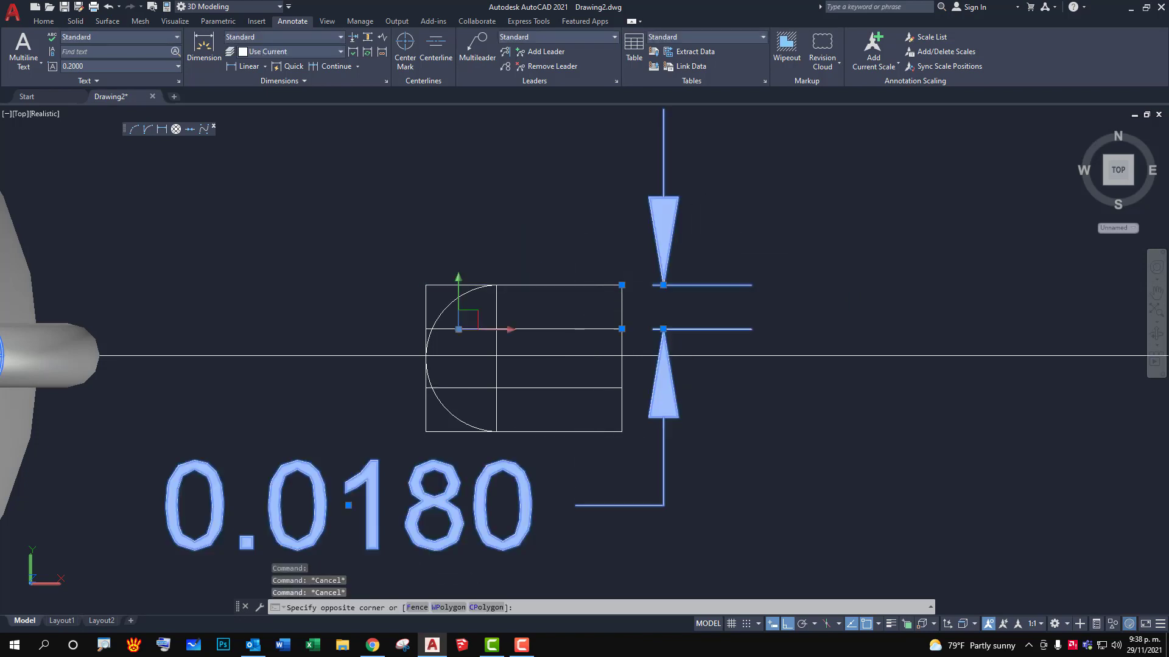
pyautogui.click(667, 295)
pyautogui.press('Delete')
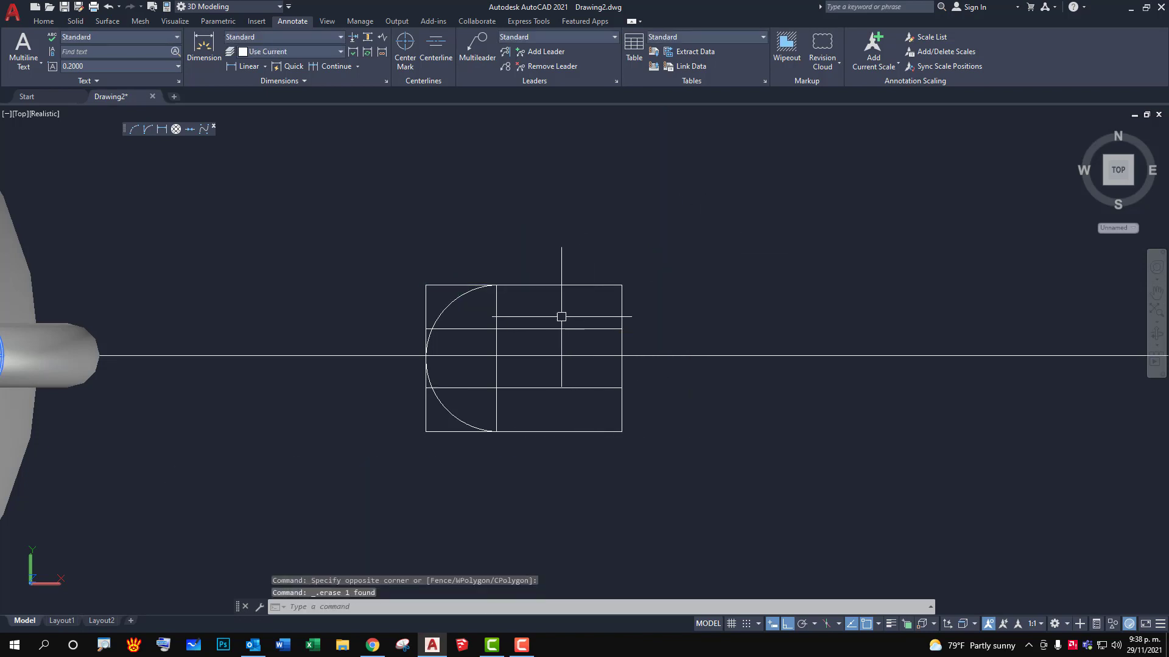
pyautogui.click(548, 329)
pyautogui.press('Escape')
pyautogui.press('Escape')
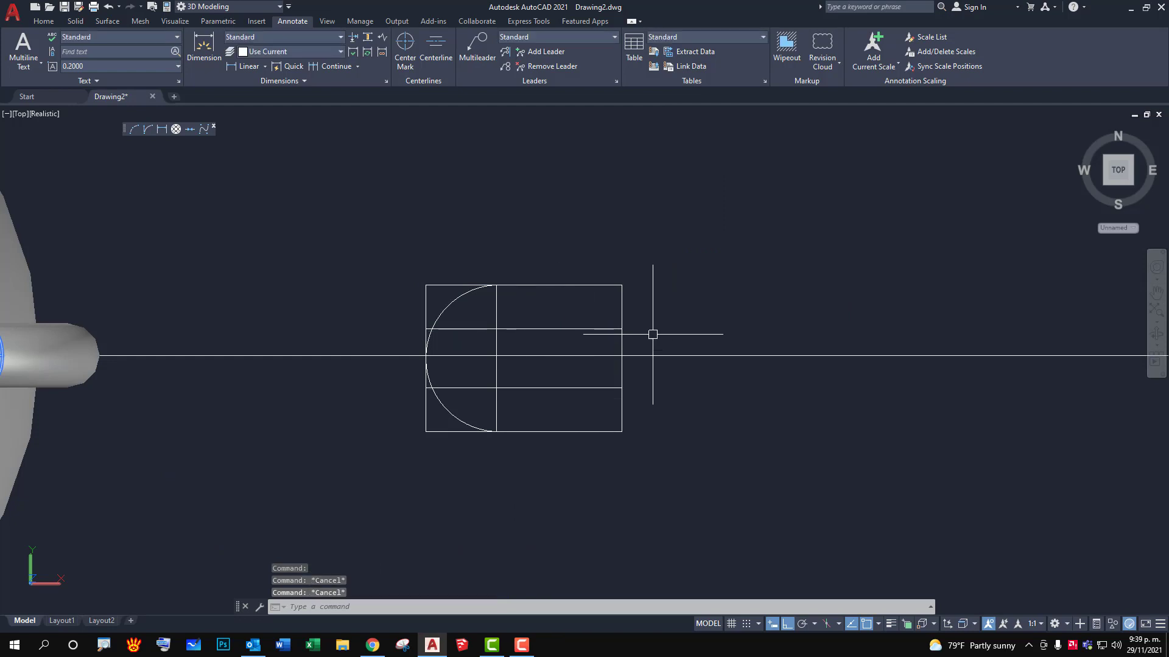
# Draw two sloped lines from the arc's endpoints to the rectangle's right edge.
pyautogui.write('l')
pyautogui.press('Return')
pyautogui.click(495, 285)
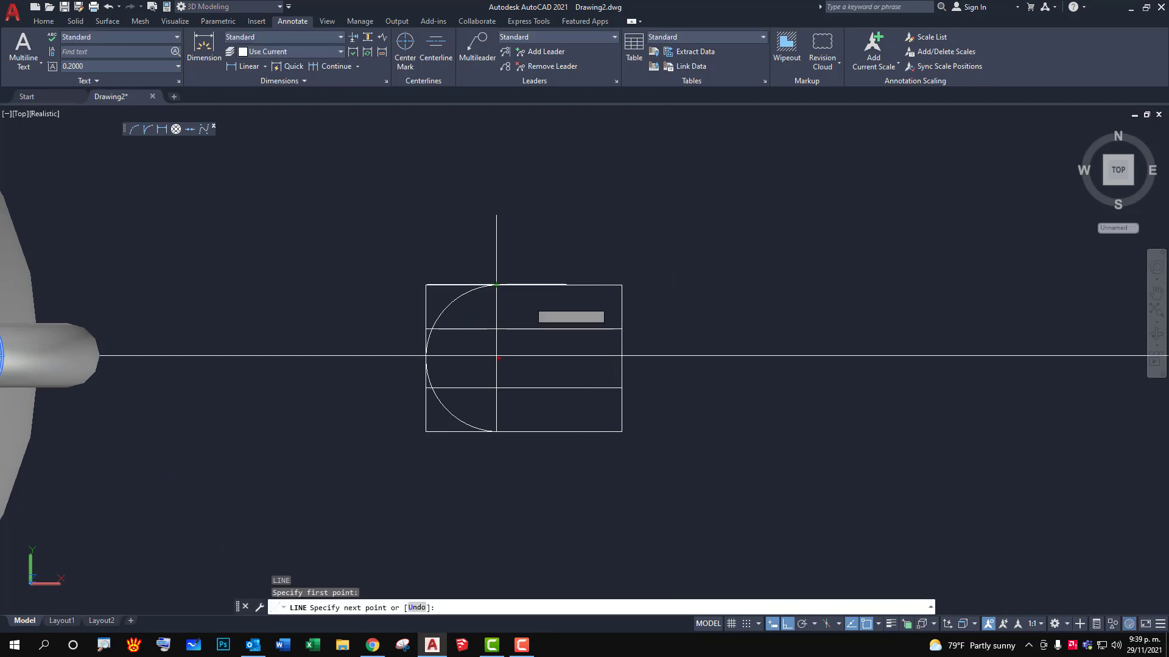
pyautogui.click(621, 329)
pyautogui.press('Return')
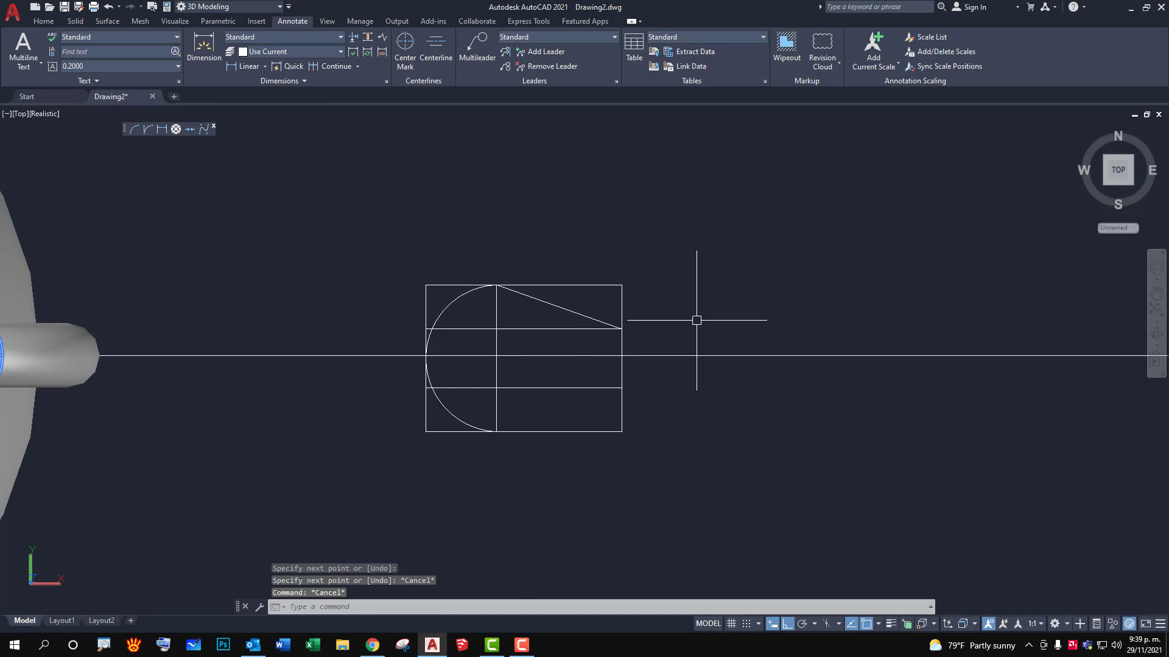
pyautogui.press('Return')
pyautogui.click(621, 387)
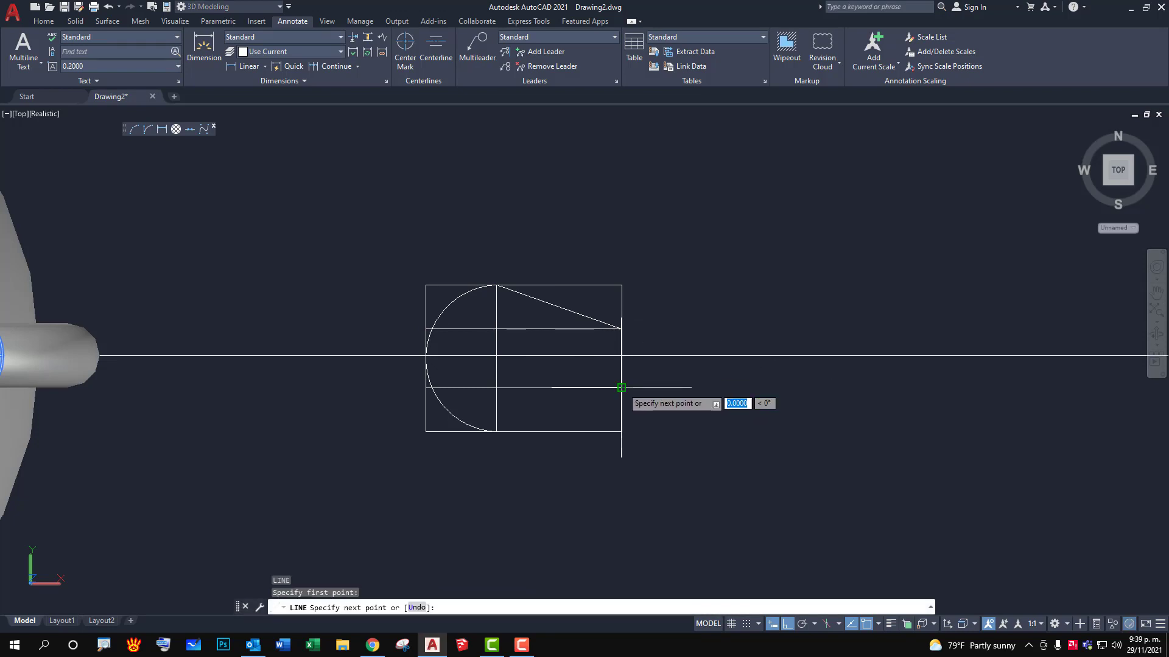
pyautogui.click(487, 431)
pyautogui.press('Escape')
pyautogui.press('Escape')
# Erase the rectangle and its construction lines.
pyautogui.click(599, 285)
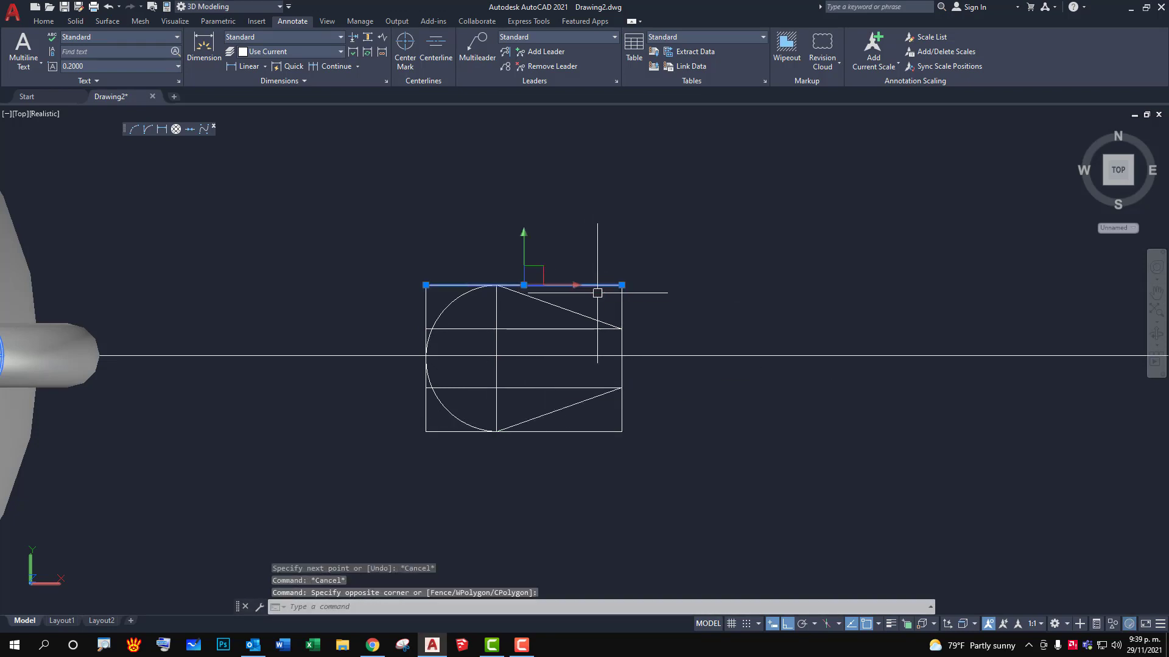
pyautogui.click(461, 310)
pyautogui.click(634, 425)
pyautogui.click(614, 394)
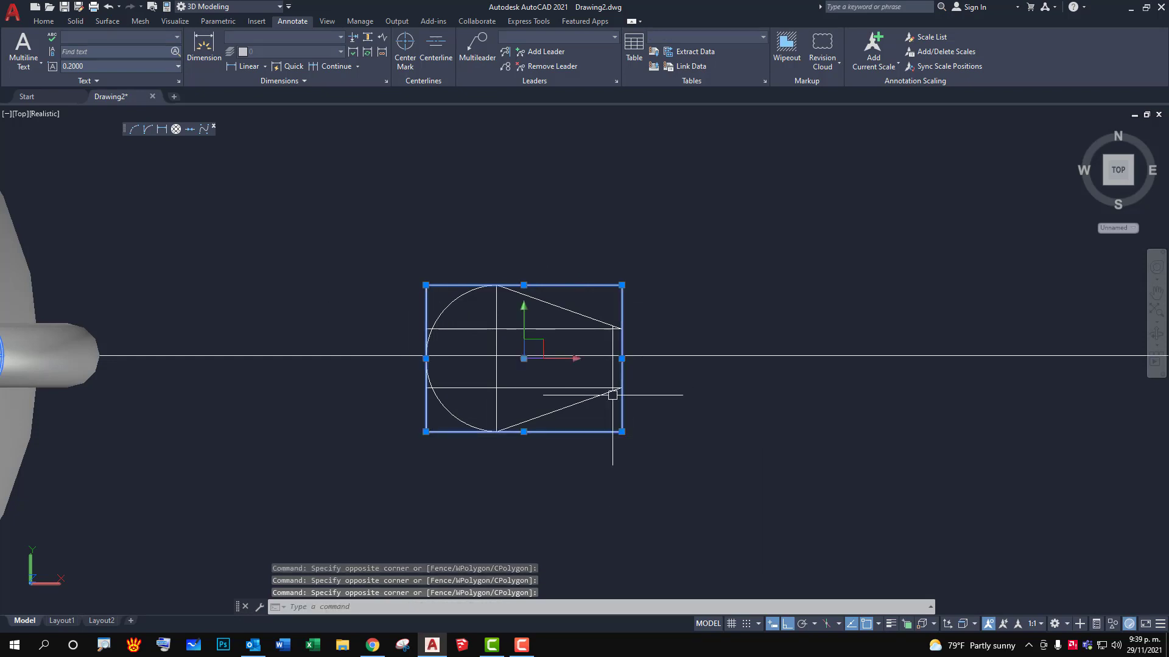
pyautogui.click(660, 293)
pyautogui.click(625, 304)
pyautogui.press('Delete')
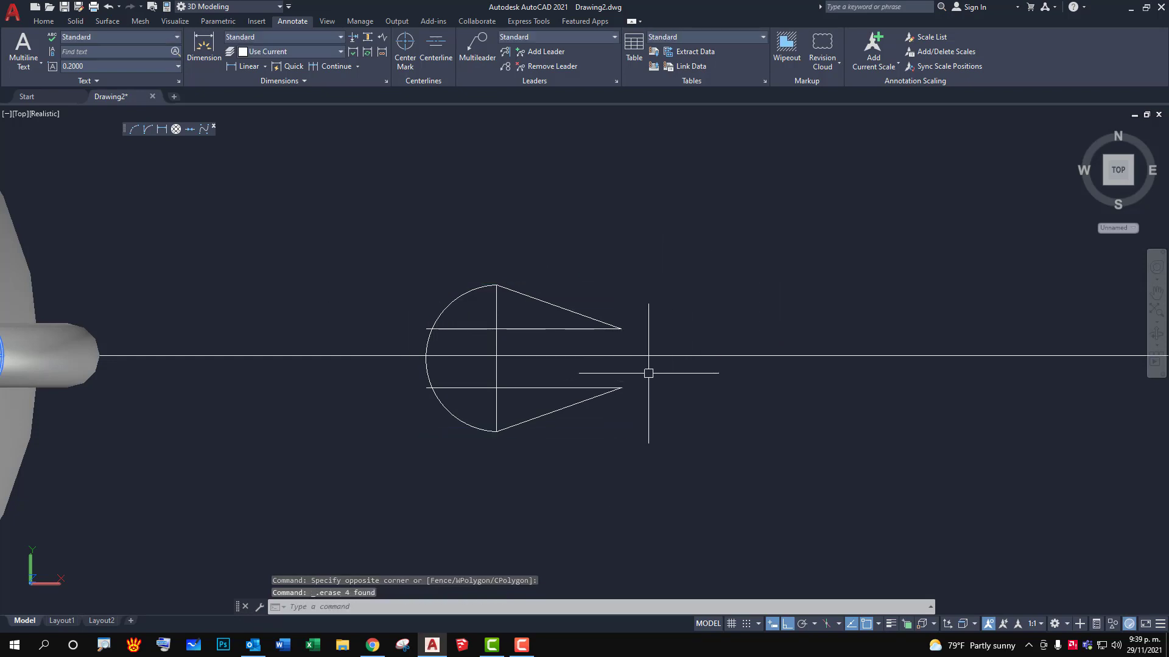
# Close the tapered neck with a short vertical end line.
pyautogui.write('l')
pyautogui.press('Return')
pyautogui.click(621, 329)
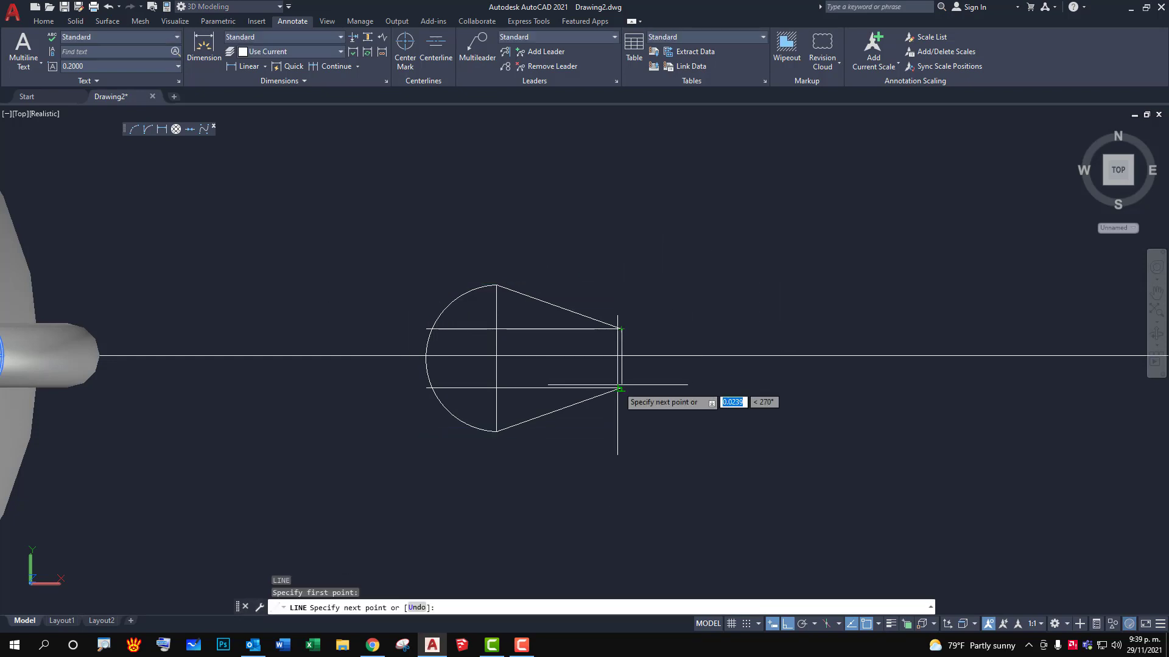
pyautogui.click(615, 383)
pyautogui.press('Escape')
# Erase the remaining inner horizontal construction lines.
pyautogui.click(527, 316)
pyautogui.click(483, 352)
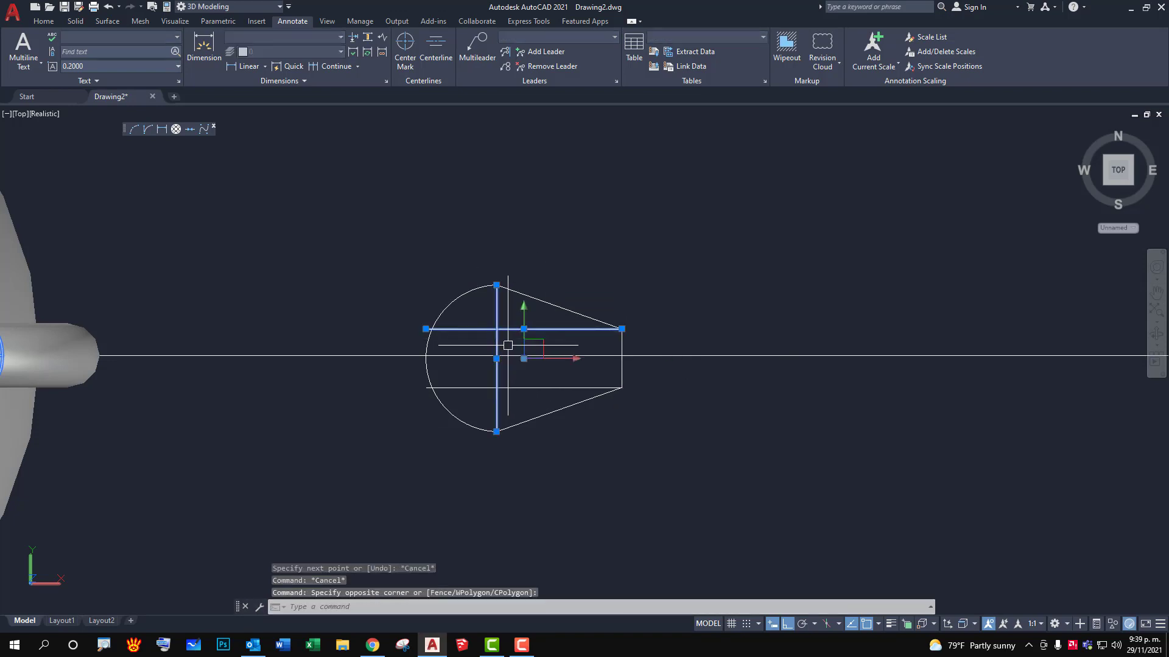
pyautogui.press('Delete')
pyautogui.click(507, 387)
pyautogui.press('Delete')
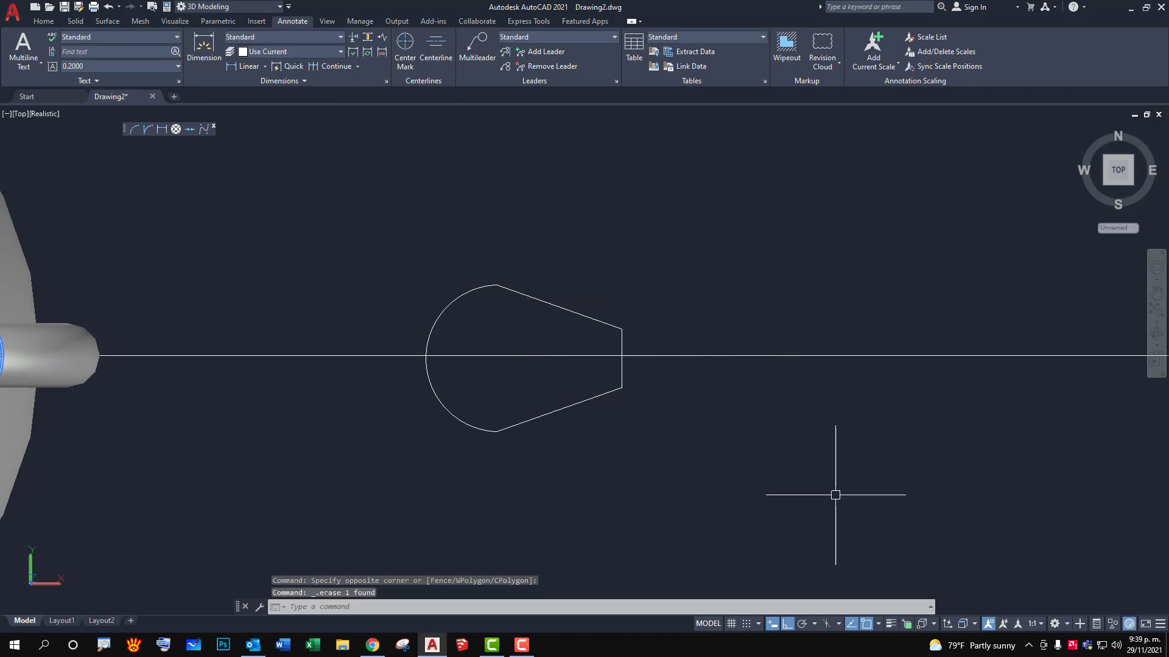
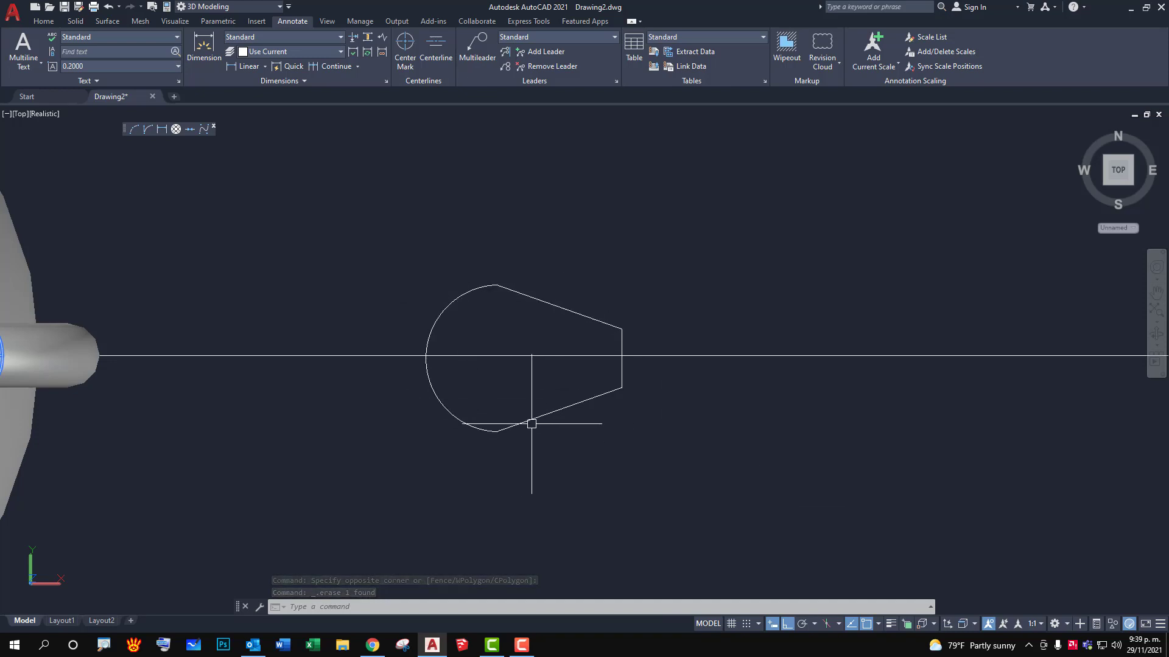
# Join the four teardrop profile lines into one closed polyline.
pyautogui.click(341, 240)
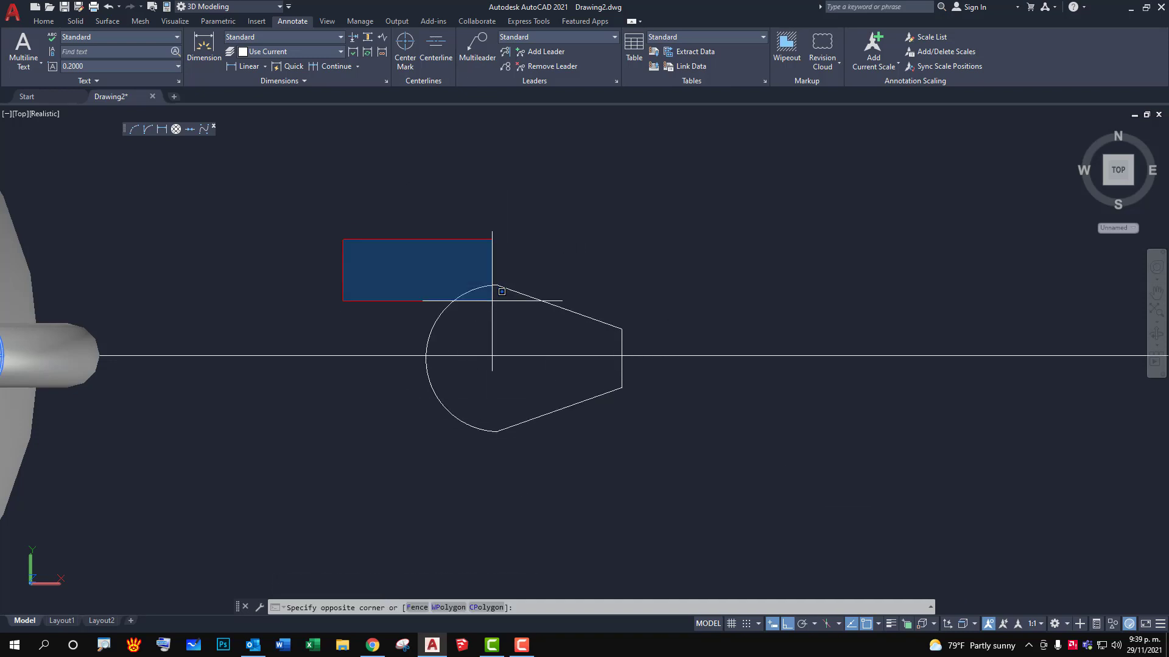
pyautogui.click(765, 559)
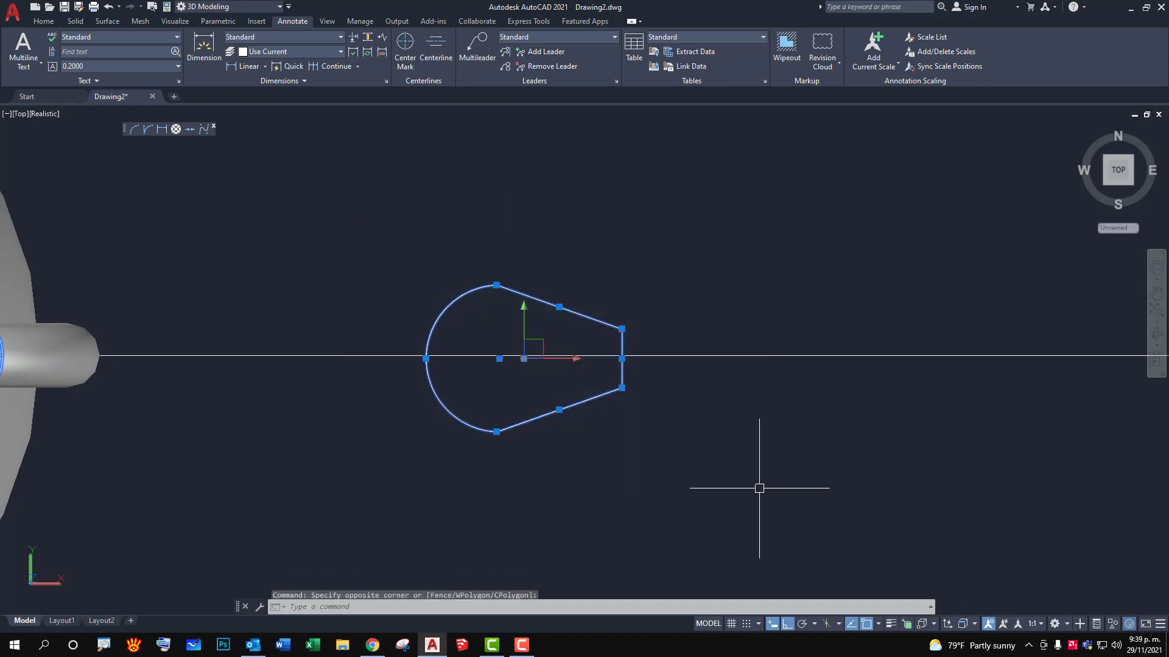
pyautogui.click(43, 21)
pyautogui.click(401, 83)
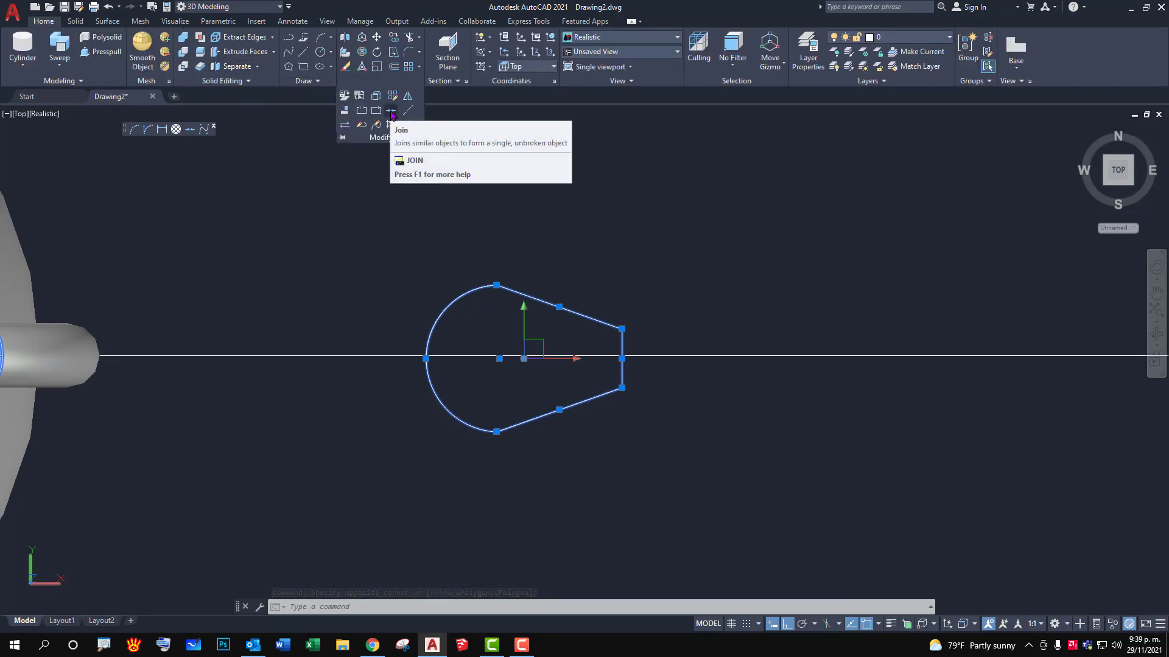
pyautogui.click(391, 111)
# Switch to Front view showing the five vases and the jug.
pyautogui.scroll(-3, 689, 356)
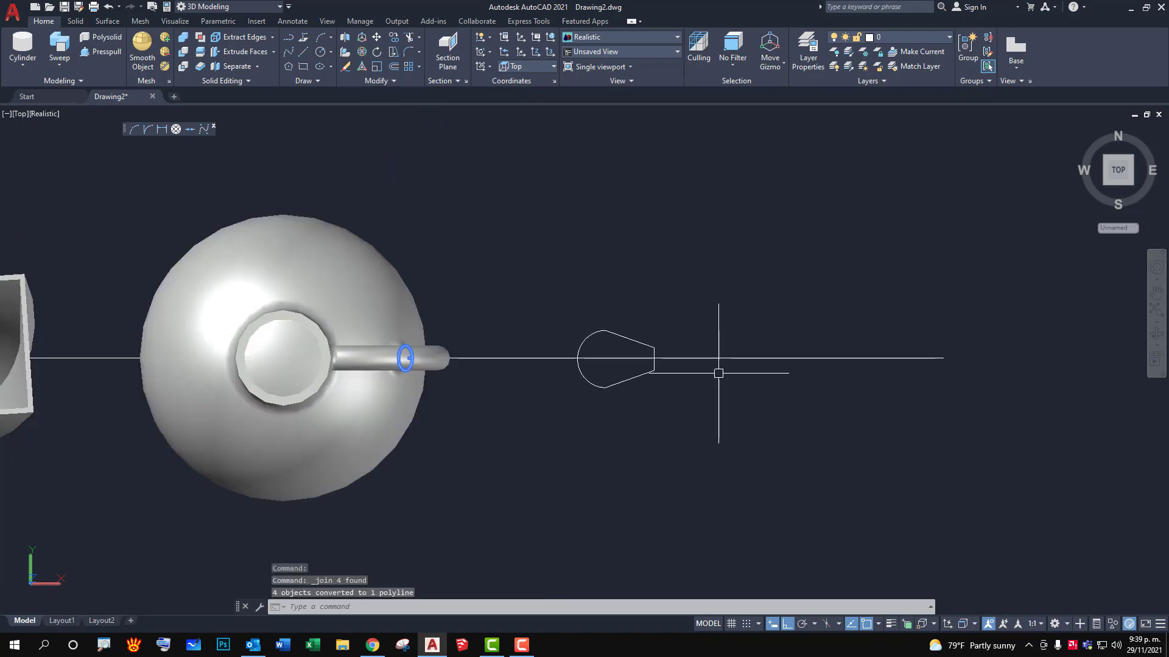
pyautogui.moveTo(718, 368); pyautogui.dragTo(616, 347, button='middle')
pyautogui.press('Escape')
pyautogui.press('Escape')
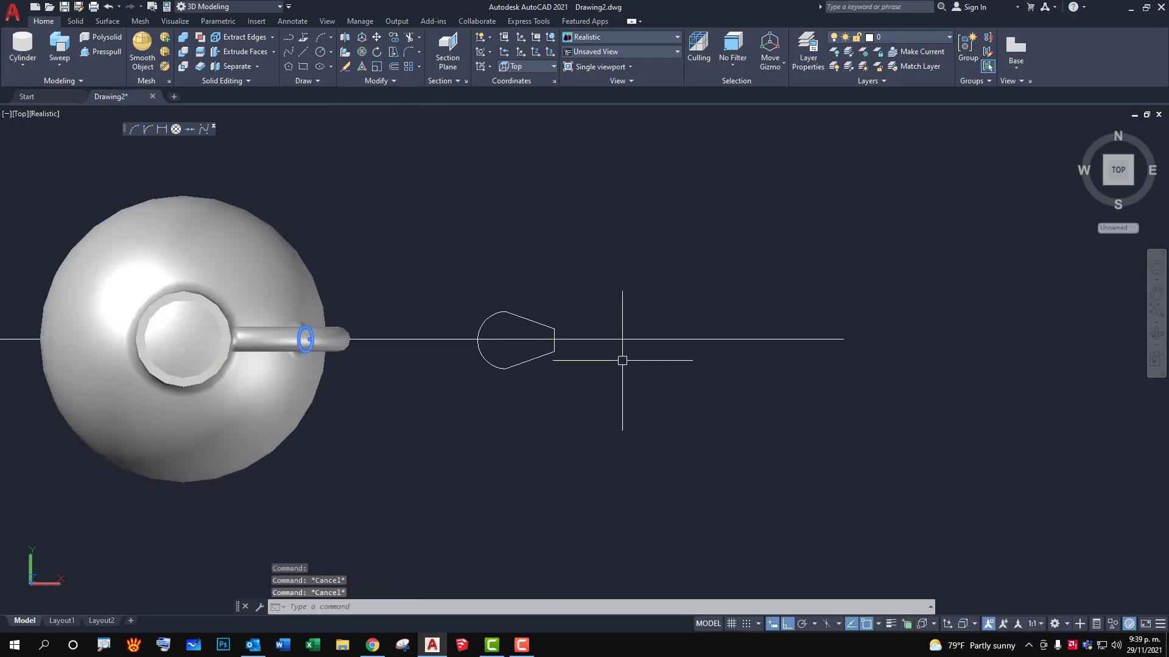
pyautogui.write('fbv')
pyautogui.press('Escape')
pyautogui.write('FV')
pyautogui.press('Return')
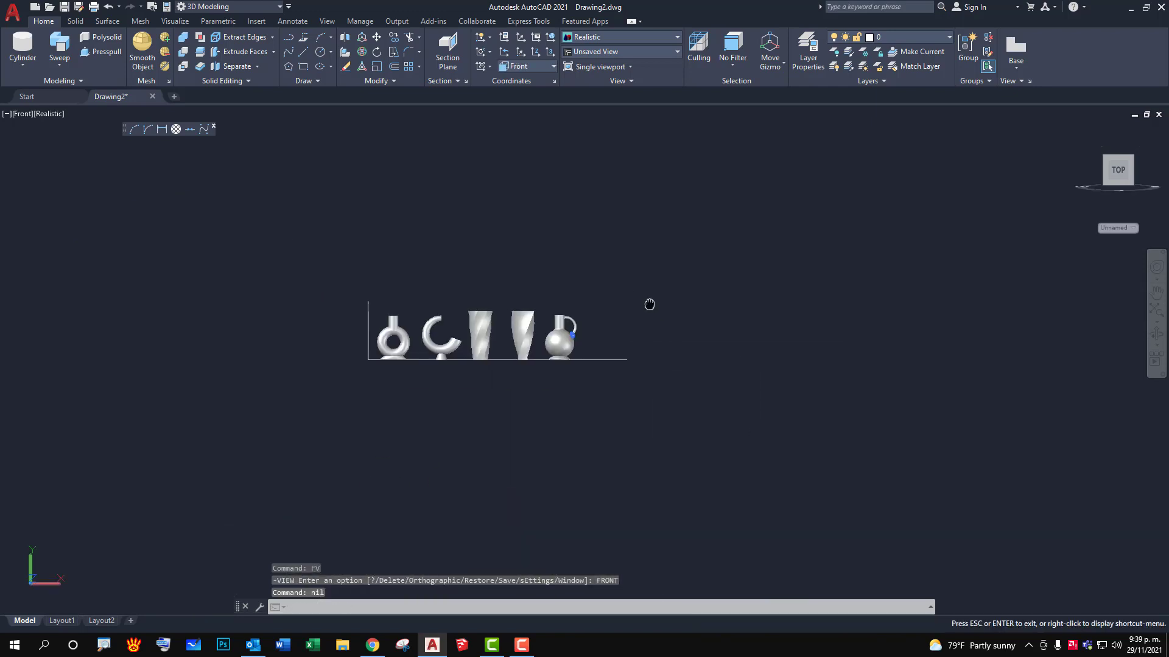
# Hide the long horizontal base line beneath the vessels with Hide Objects.
pyautogui.scroll(3, 597, 373)
pyautogui.click(643, 339)
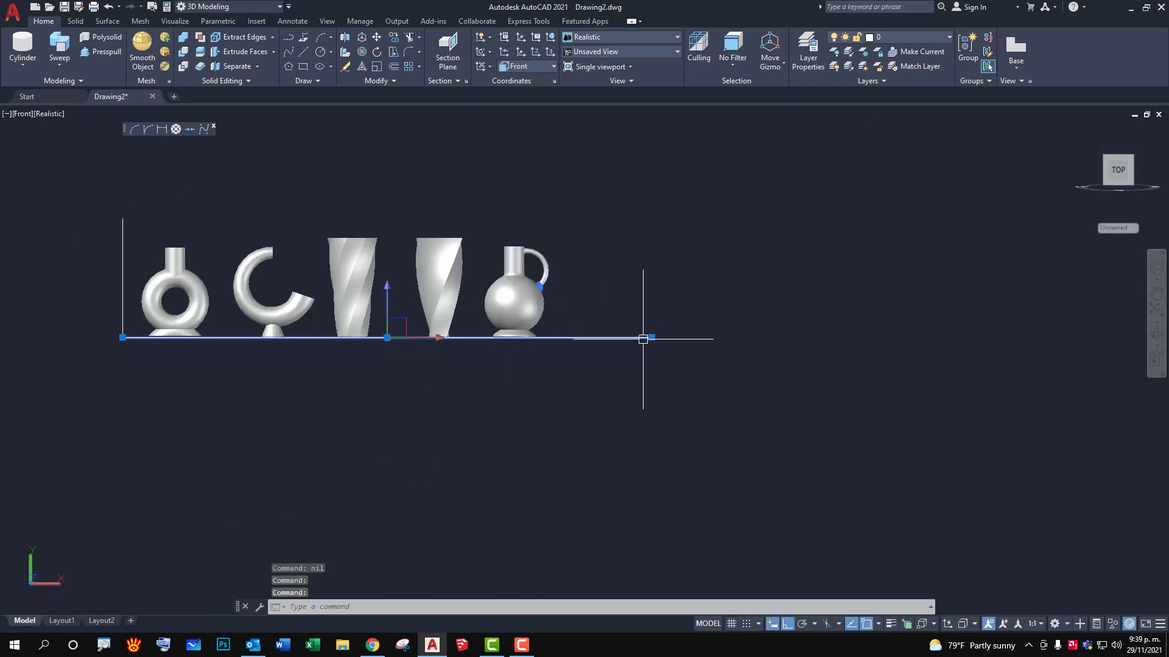
pyautogui.rightClick(643, 338)
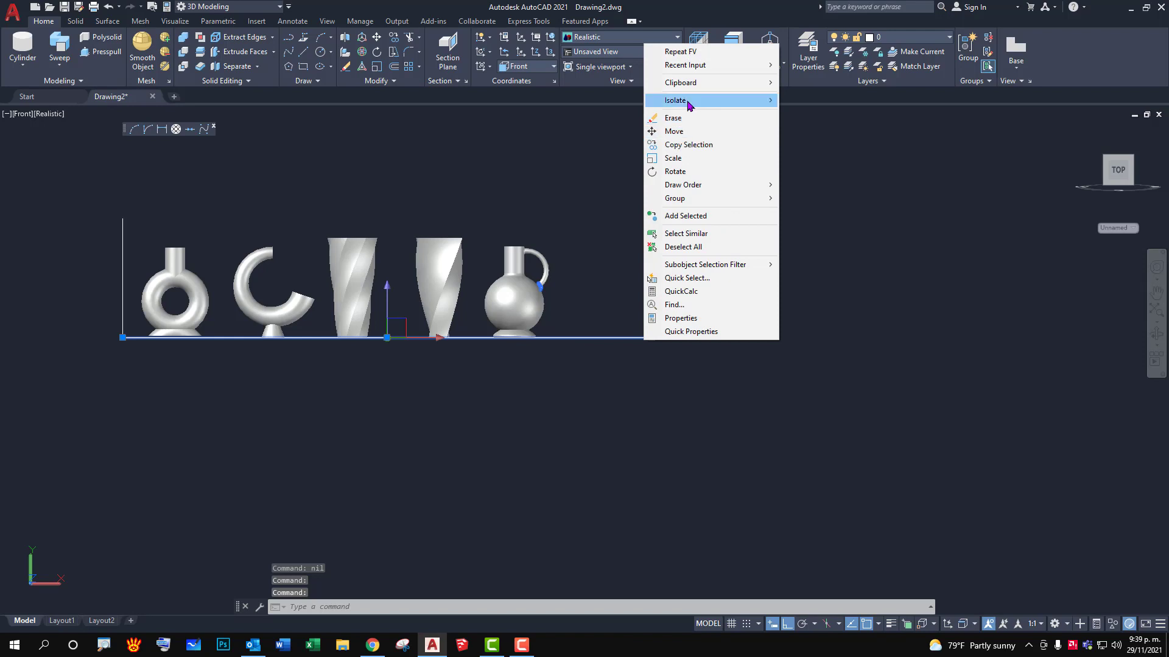
pyautogui.click(810, 113)
pyautogui.scroll(3, 586, 345)
pyautogui.scroll(2, 585, 345)
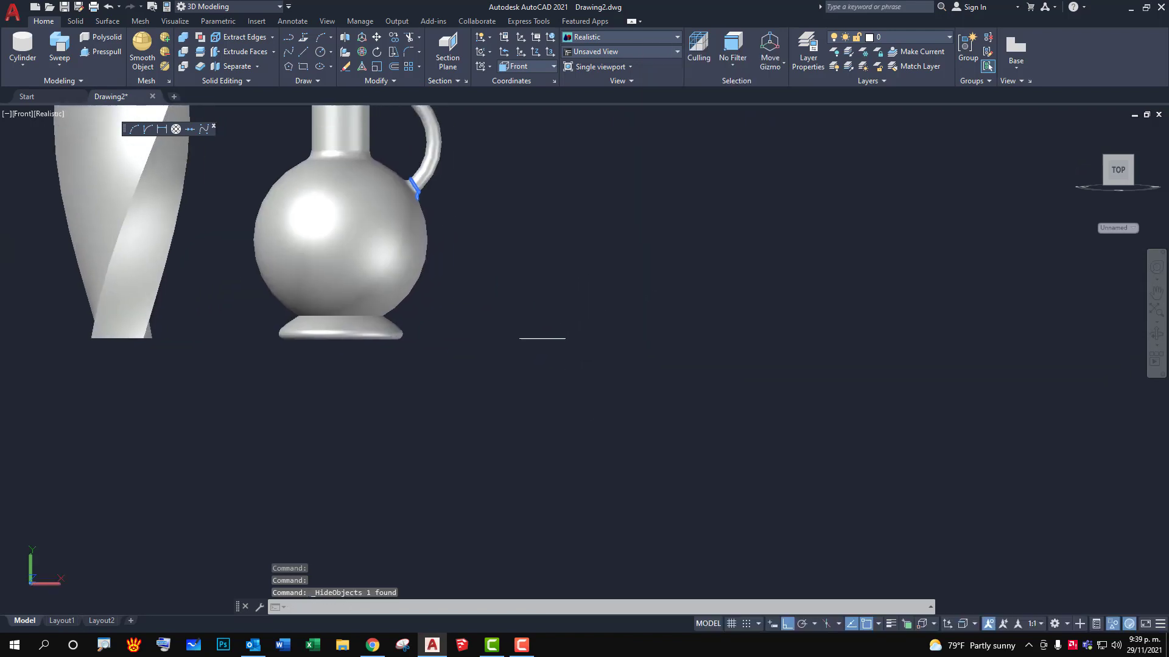
# Draw a 0.16-radius circle centred on the teardrop profile's geometric center.
pyautogui.click(320, 52)
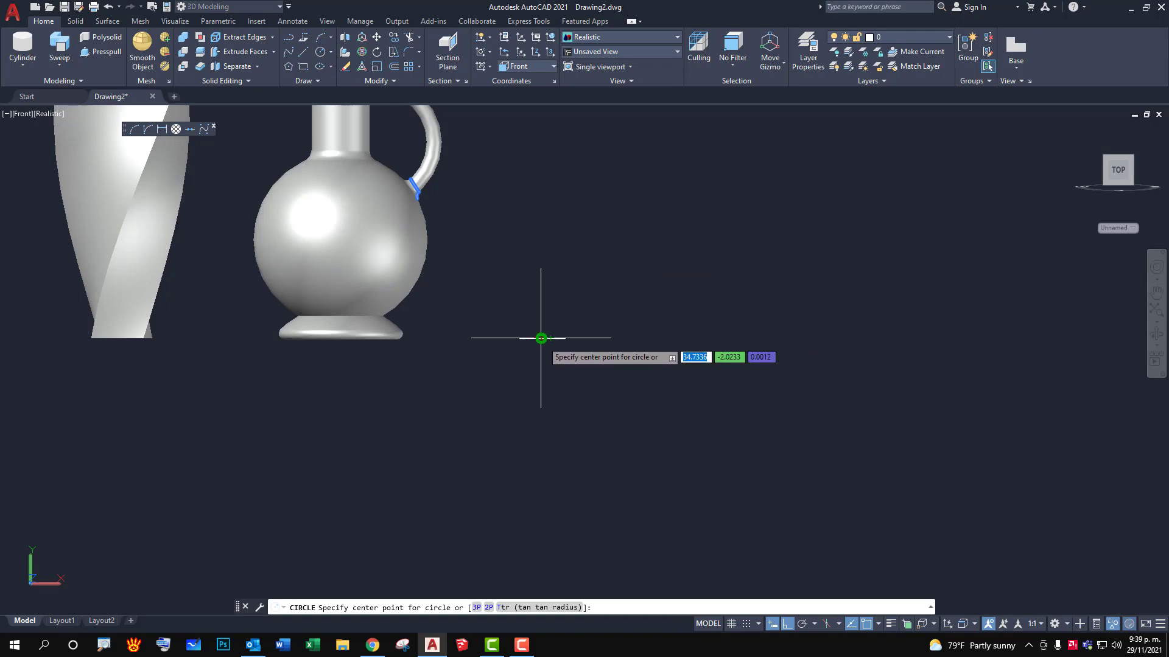
pyautogui.click(542, 338)
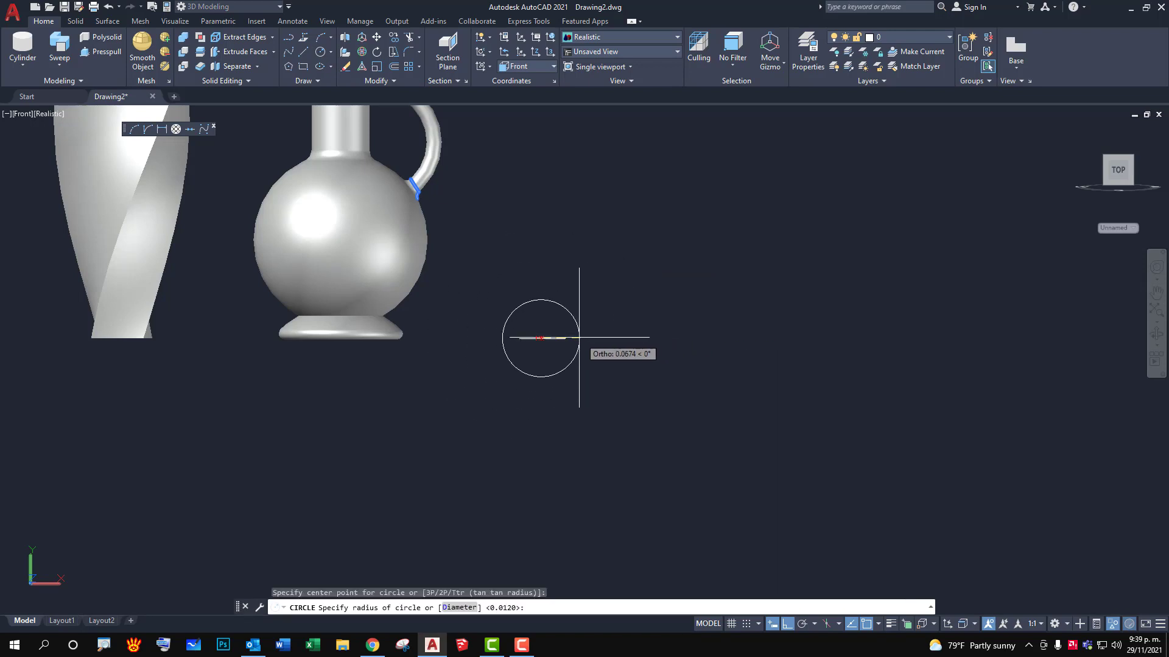
pyautogui.press('Escape')
pyautogui.scroll(2, 559, 348)
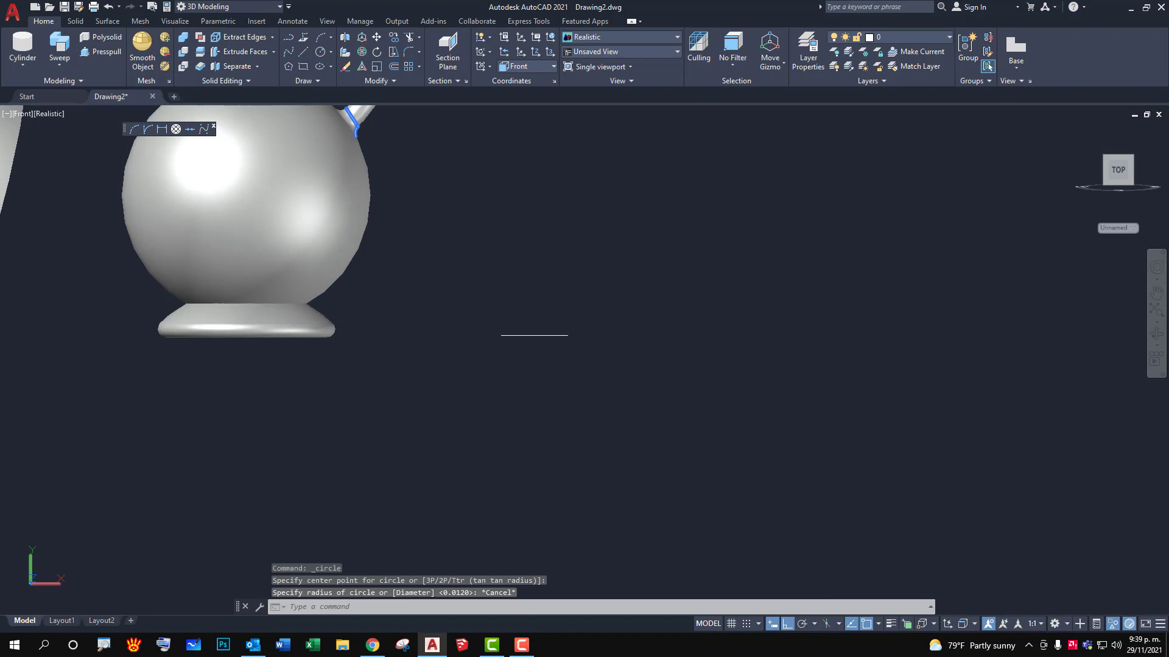
pyautogui.press('Return')
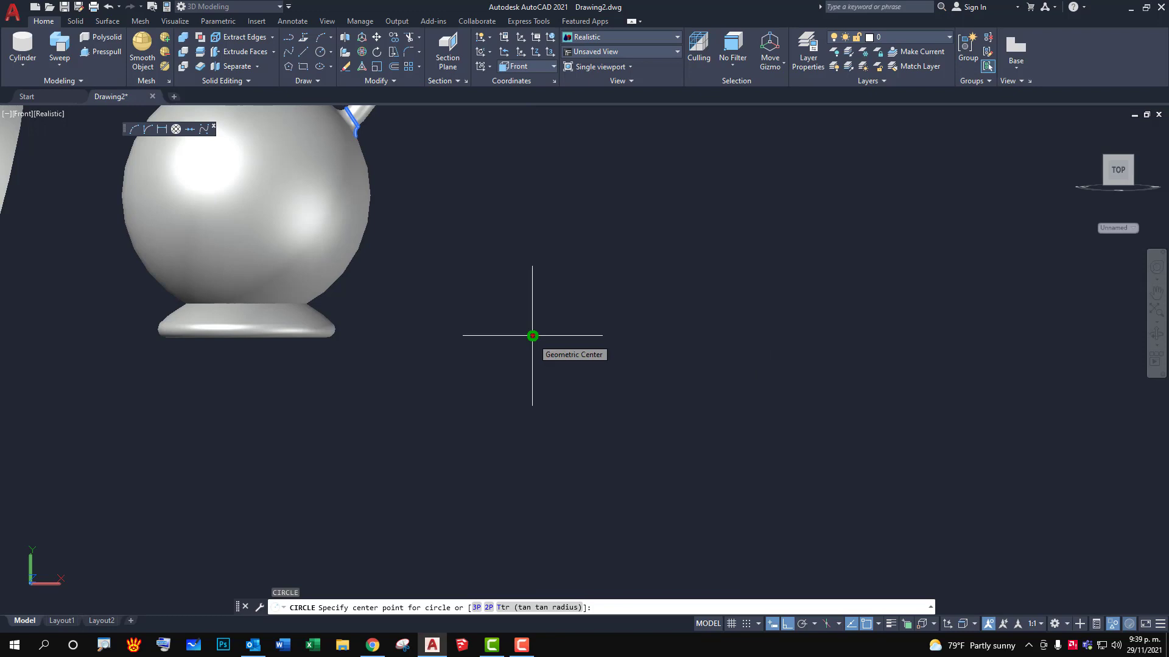
pyautogui.click(532, 336)
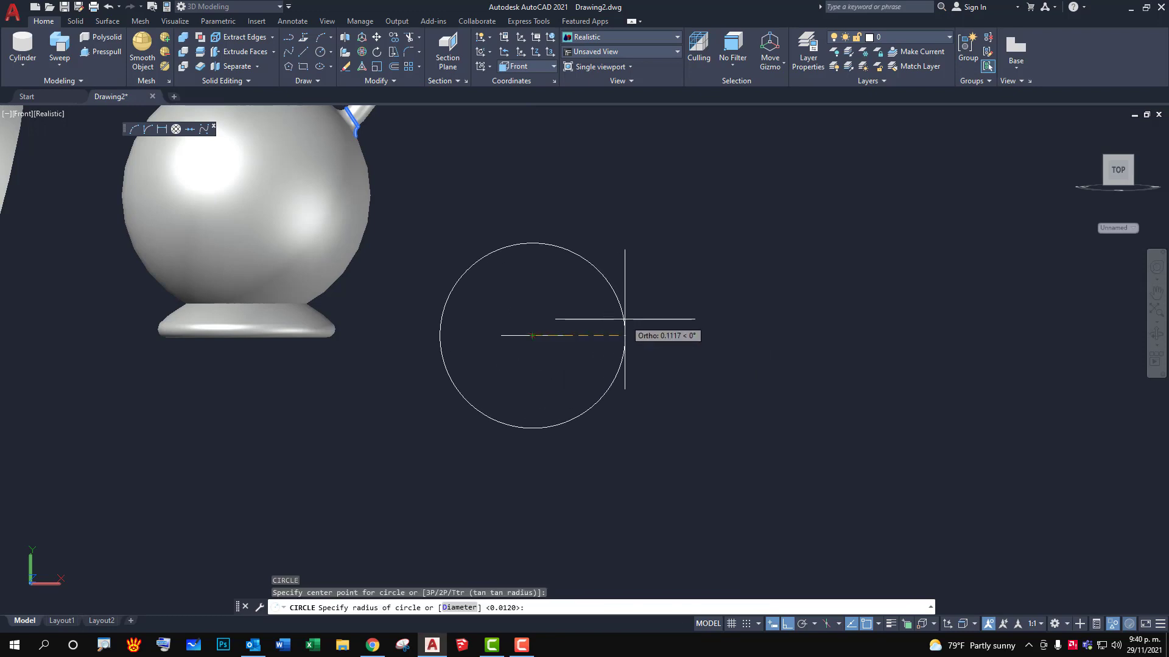
pyautogui.scroll(-2, 624, 335)
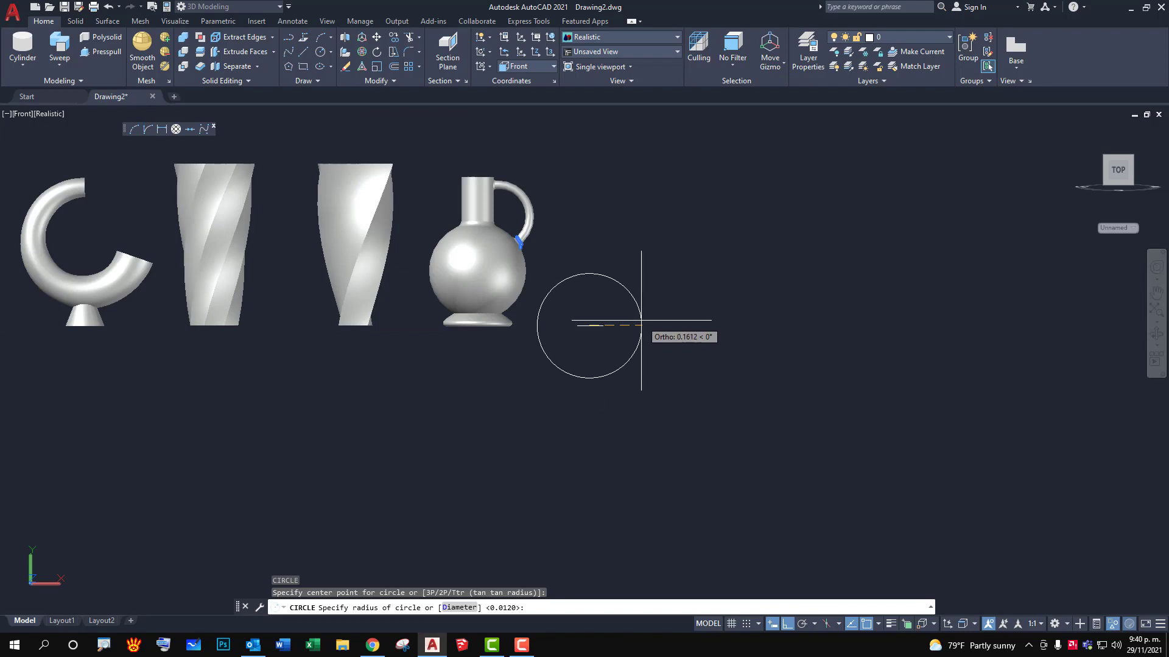
pyautogui.write('0.16')
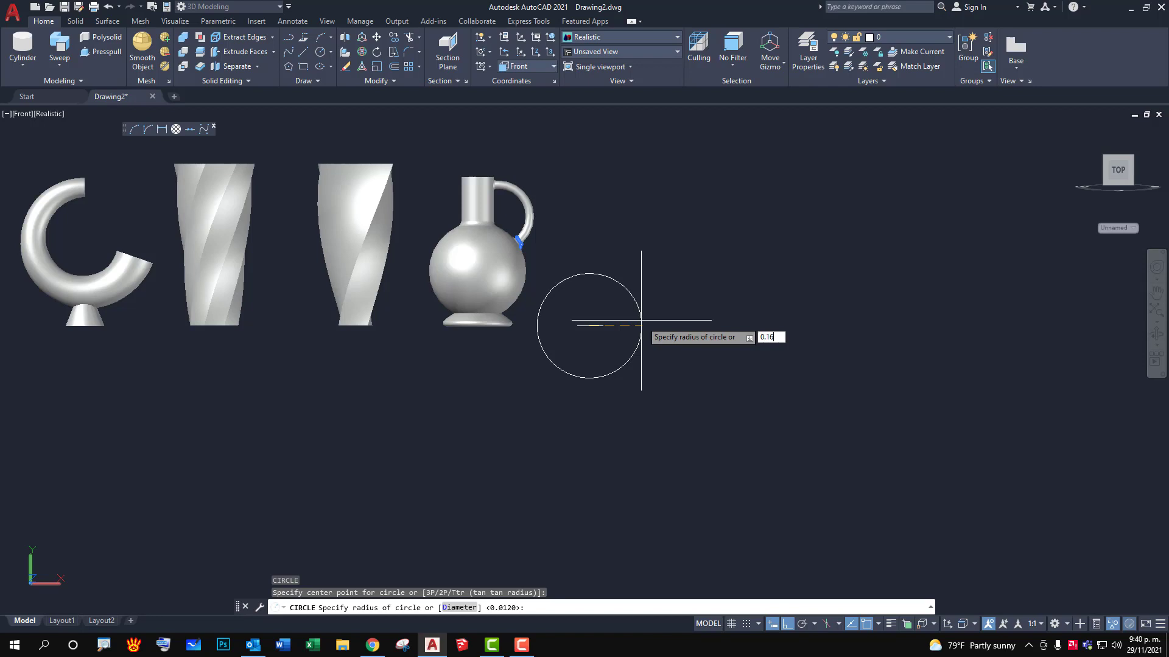
pyautogui.press('Return')
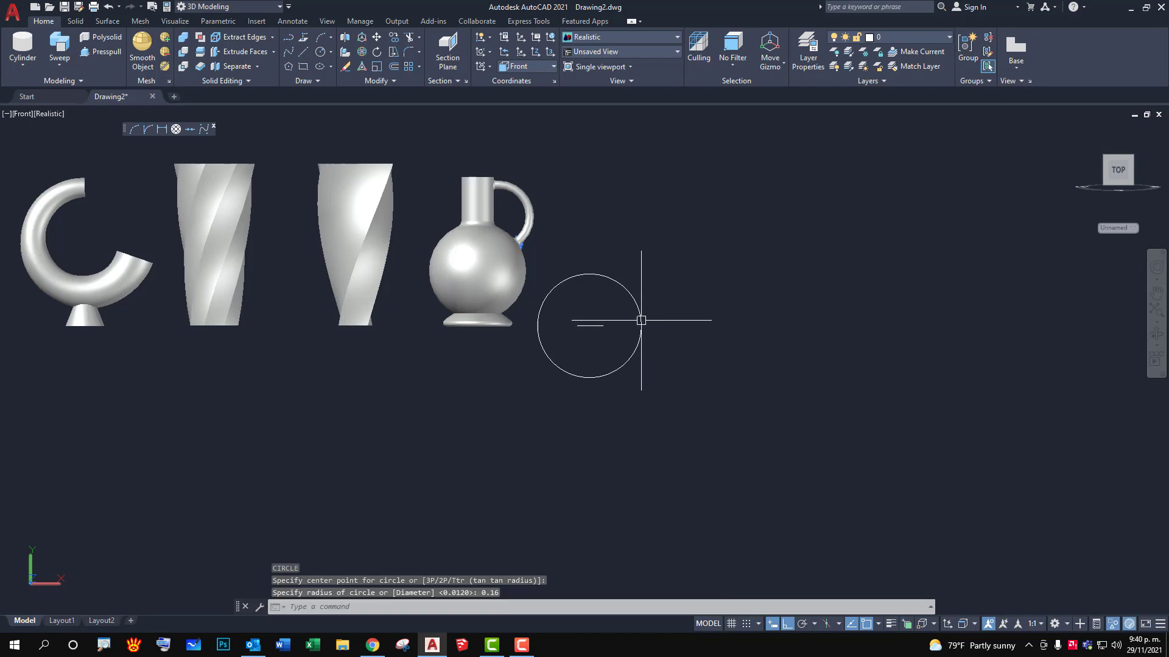
pyautogui.scroll(2, 657, 327)
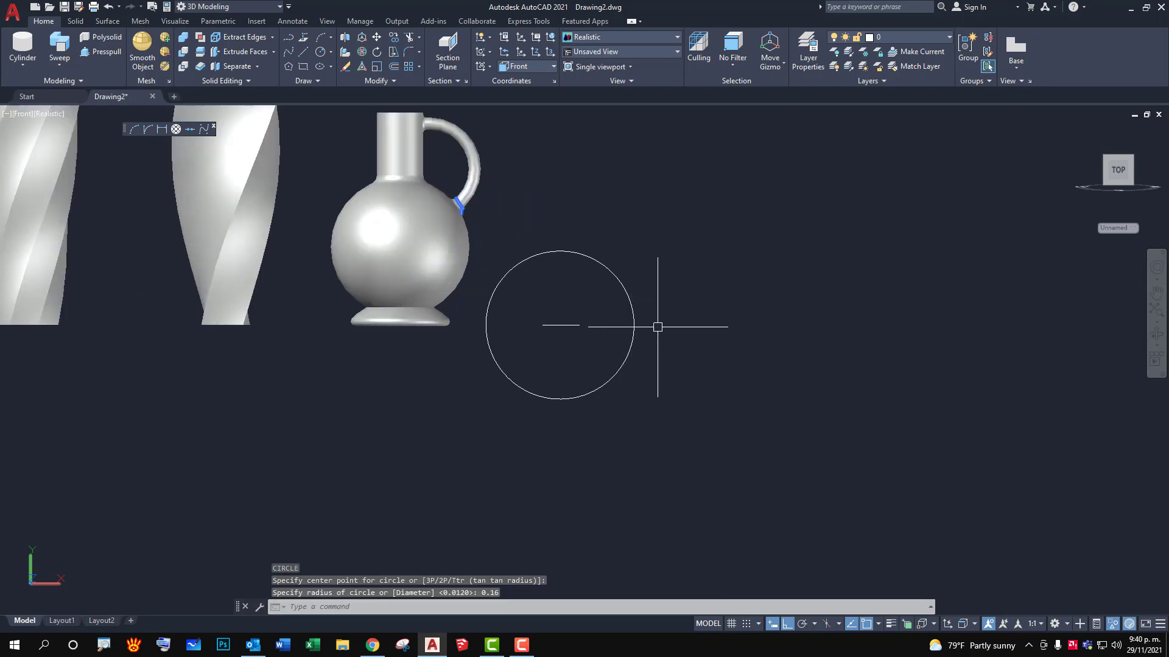
pyautogui.keyDown('shift'); pyautogui.moveTo(657, 327); pyautogui.dragTo(681, 405, button='middle'); pyautogui.keyUp('shift')
pyautogui.write('m')
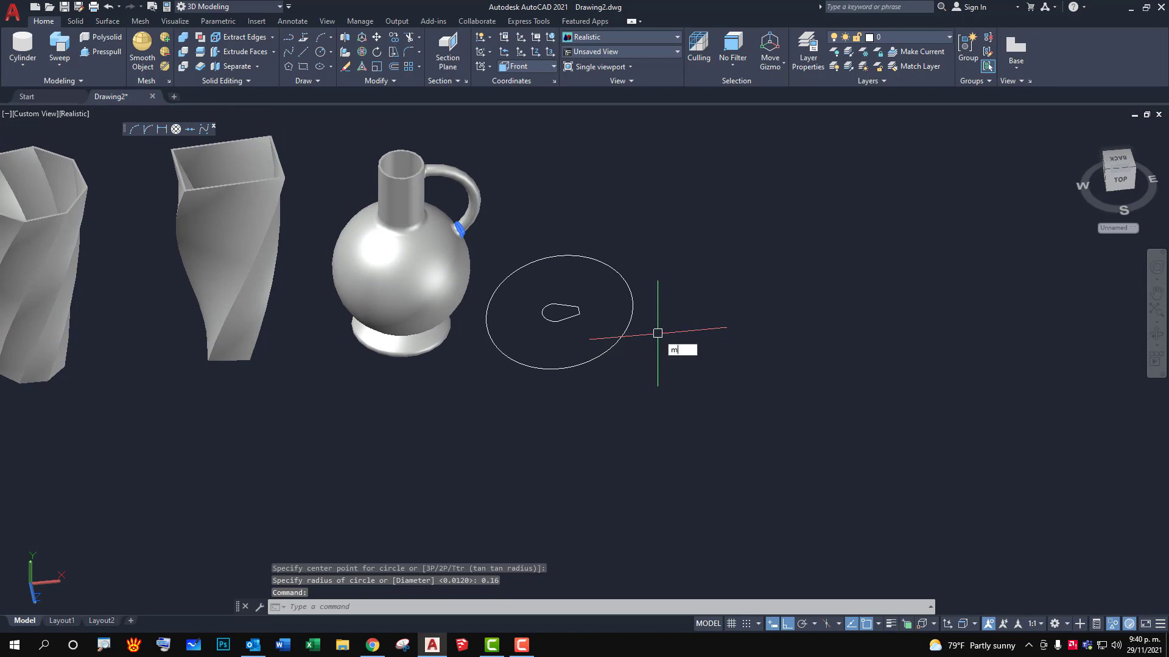
# Move the 0.16 circle by its left quadrant so its rim passes through the teardrop profile.
pyautogui.press('Return')
pyautogui.click(680, 265)
pyautogui.click(627, 298)
pyautogui.press('Return')
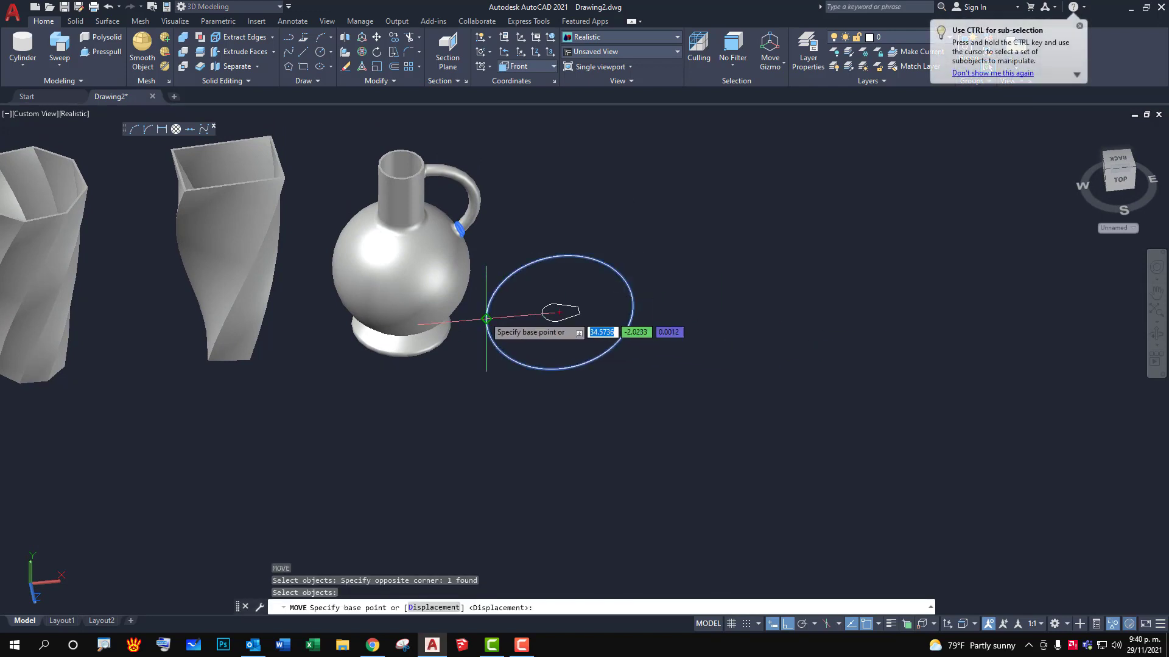
pyautogui.click(486, 318)
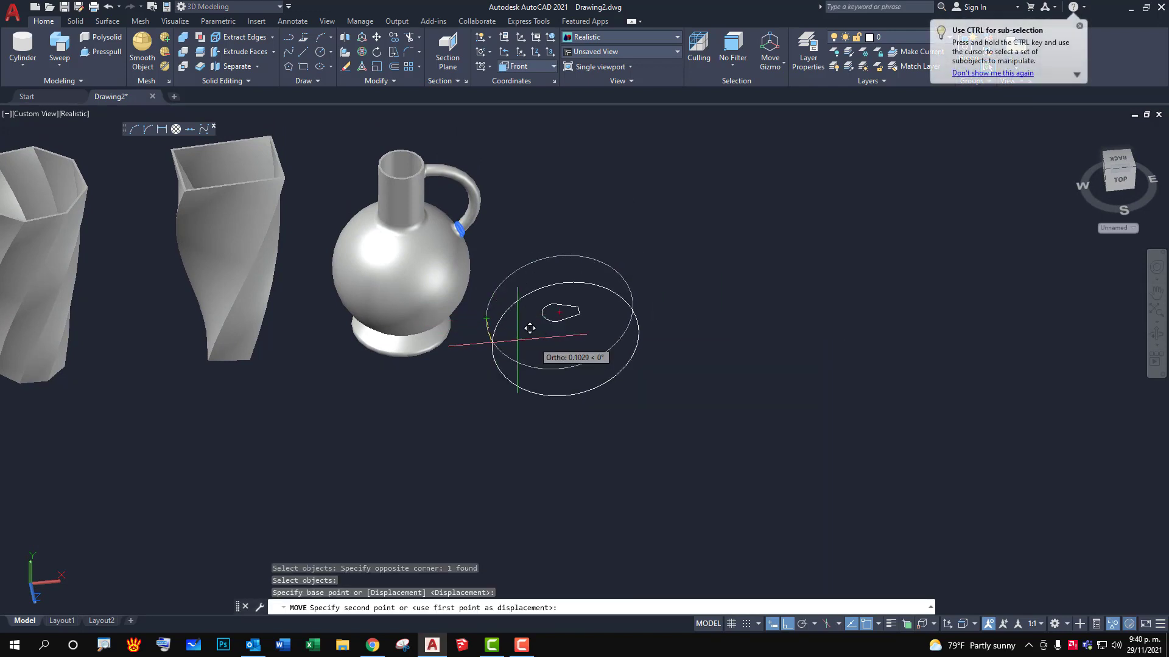
pyautogui.click(559, 312)
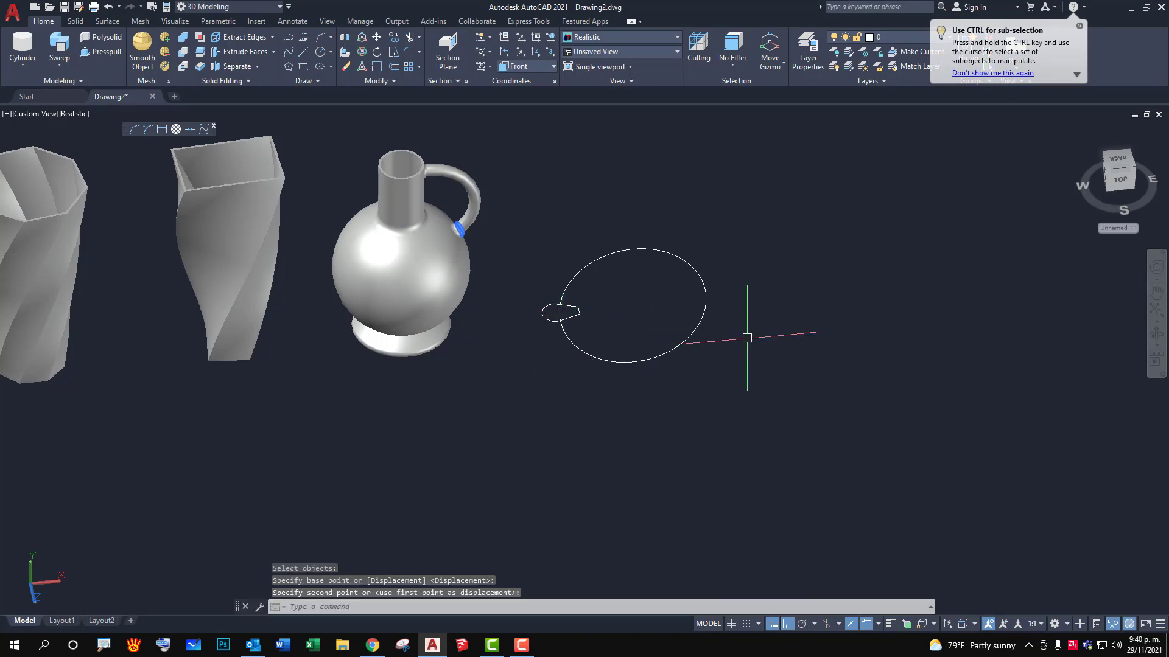
pyautogui.moveTo(723, 352)
pyautogui.keyDown('shift'); pyautogui.mouseDown(button='middle')
pyautogui.moveTo(777, 266)
pyautogui.moveTo(678, 235)
pyautogui.moveTo(636, 332)
pyautogui.moveTo(605, 230)
pyautogui.moveTo(496, 308)
pyautogui.moveTo(639, 339)
pyautogui.moveTo(682, 372)
pyautogui.mouseUp(button='middle'); pyautogui.keyUp('shift')
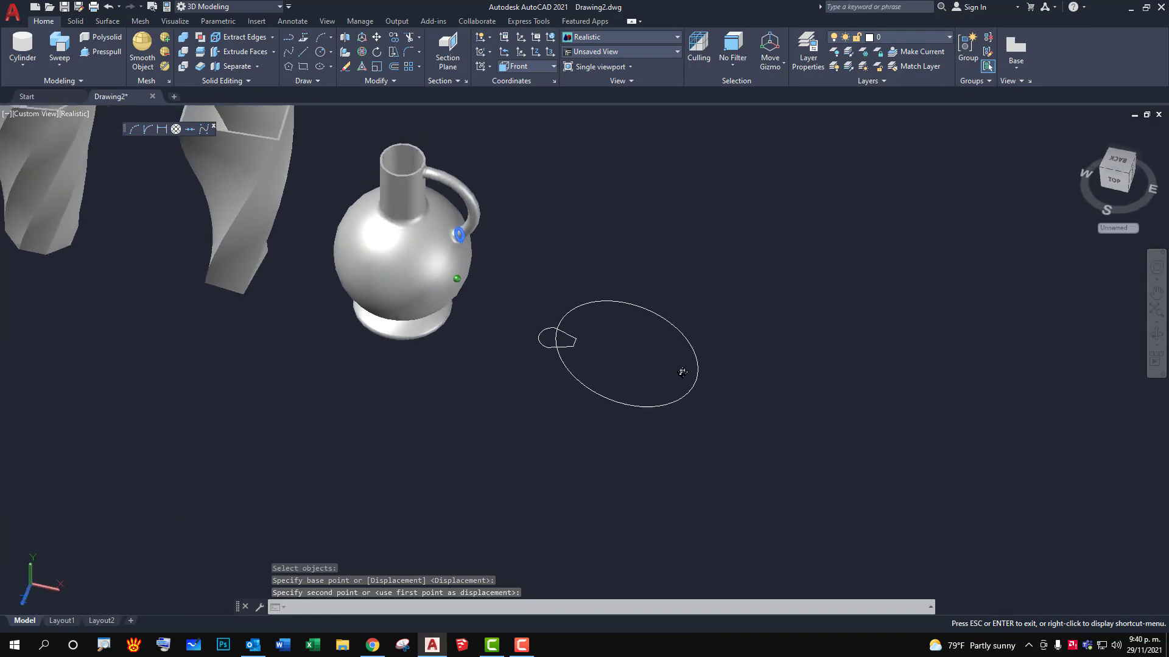
pyautogui.scroll(4, 627, 344)
pyautogui.moveTo(627, 345)
pyautogui.mouseDown(button='middle')
pyautogui.moveTo(749, 424)
pyautogui.moveTo(605, 341)
pyautogui.mouseUp(button='middle')
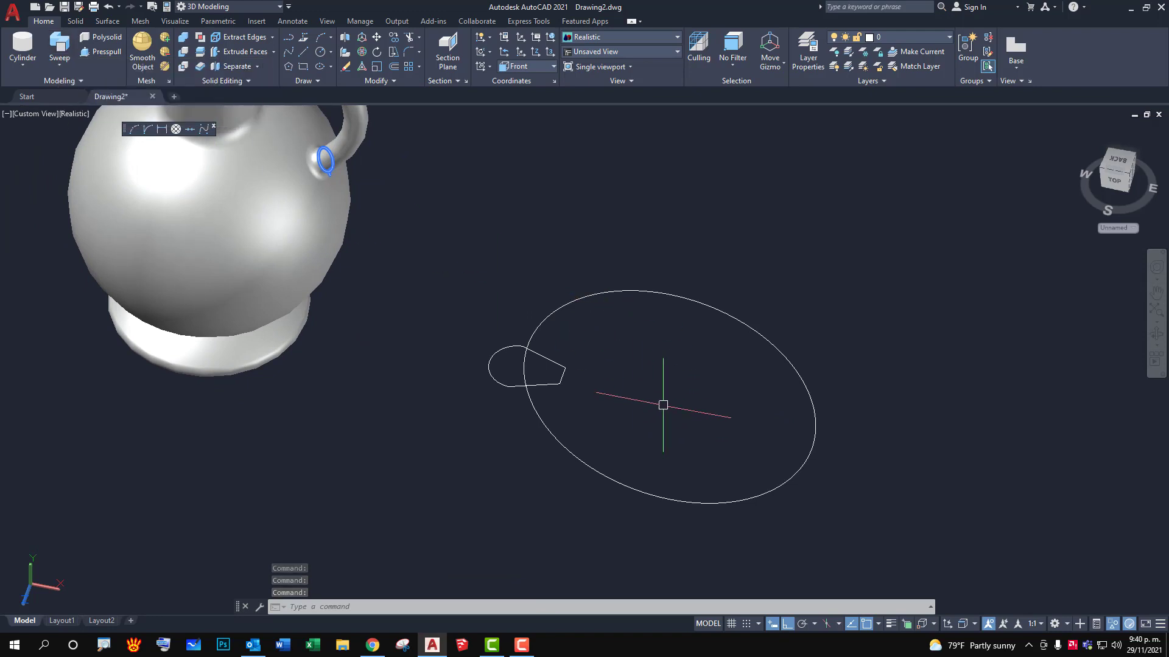
# Sweep the teardrop profile along the circle into a solid ring.
pyautogui.click(59, 48)
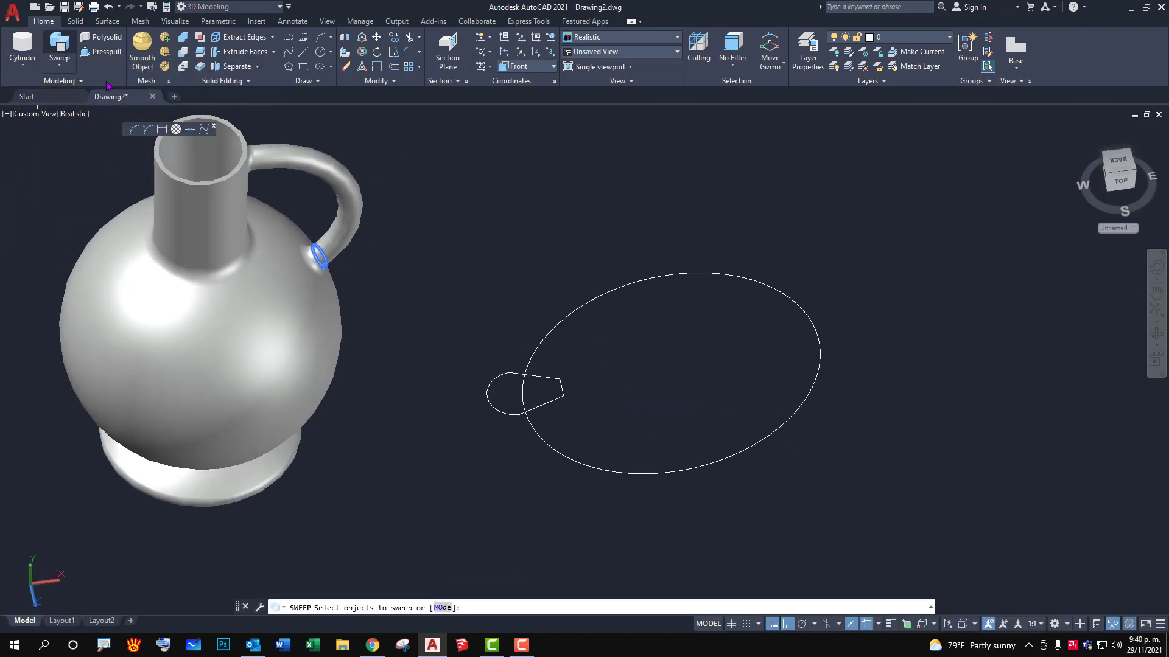
pyautogui.click(489, 397)
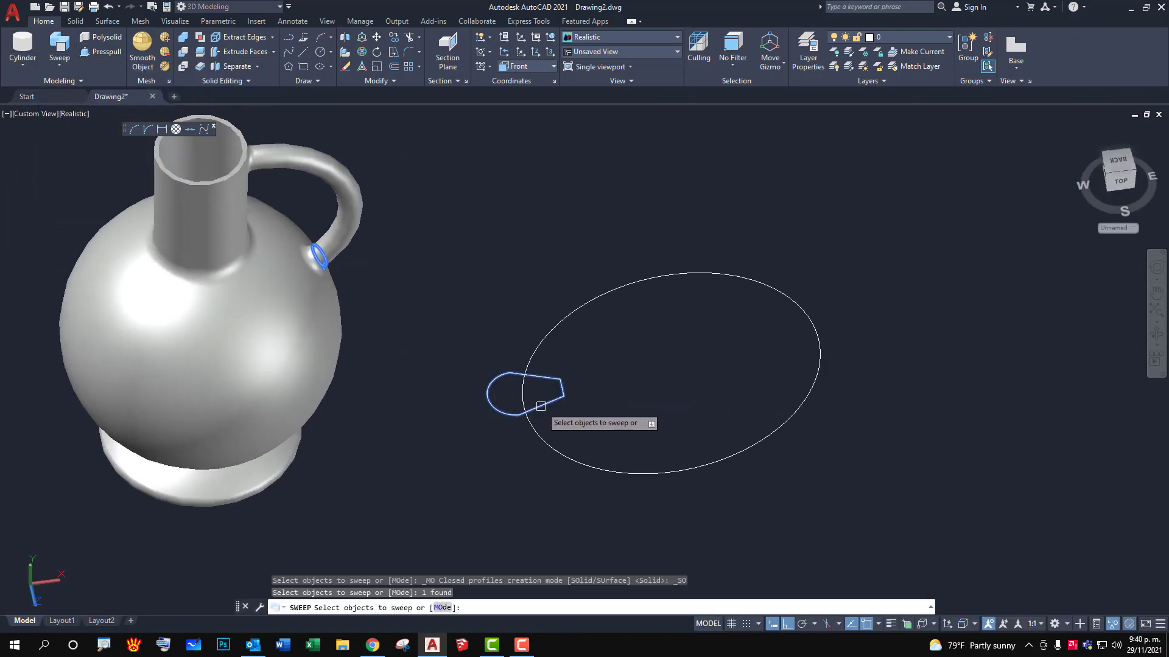
pyautogui.press('Return')
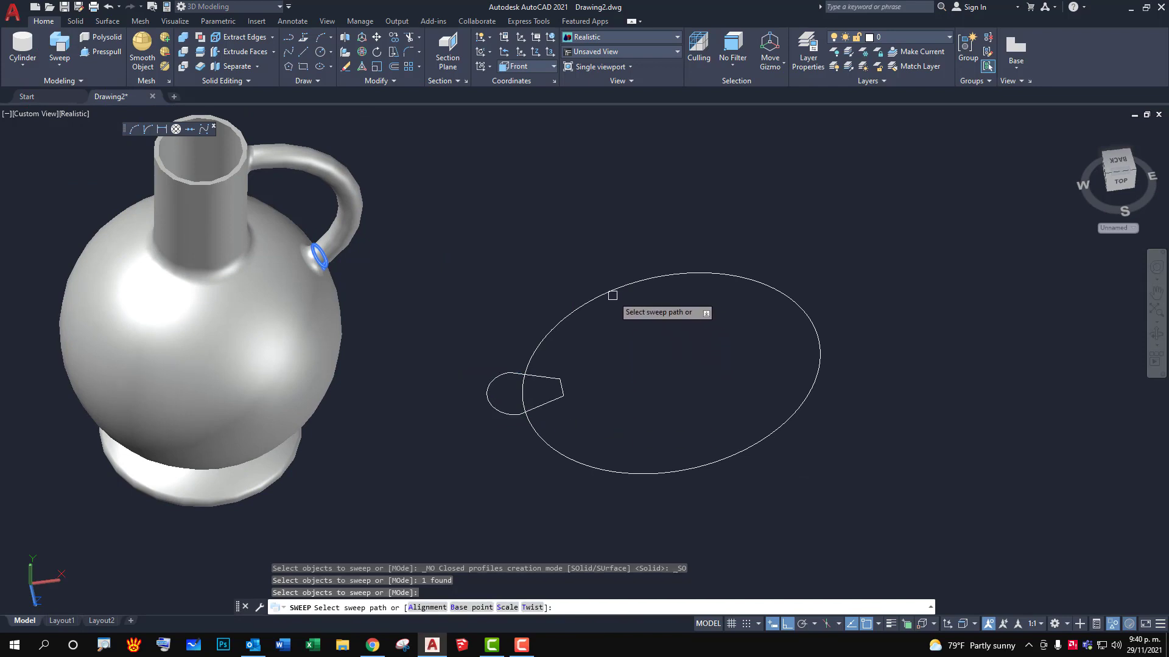
pyautogui.click(609, 290)
pyautogui.moveTo(703, 389)
pyautogui.keyDown('shift'); pyautogui.mouseDown(button='middle')
pyautogui.moveTo(487, 346)
pyautogui.moveTo(457, 407)
pyautogui.moveTo(521, 334)
pyautogui.moveTo(618, 334)
pyautogui.moveTo(645, 496)
pyautogui.moveTo(691, 339)
pyautogui.moveTo(700, 488)
pyautogui.moveTo(666, 430)
pyautogui.moveTo(719, 399)
pyautogui.mouseUp(button='middle'); pyautogui.keyUp('shift')
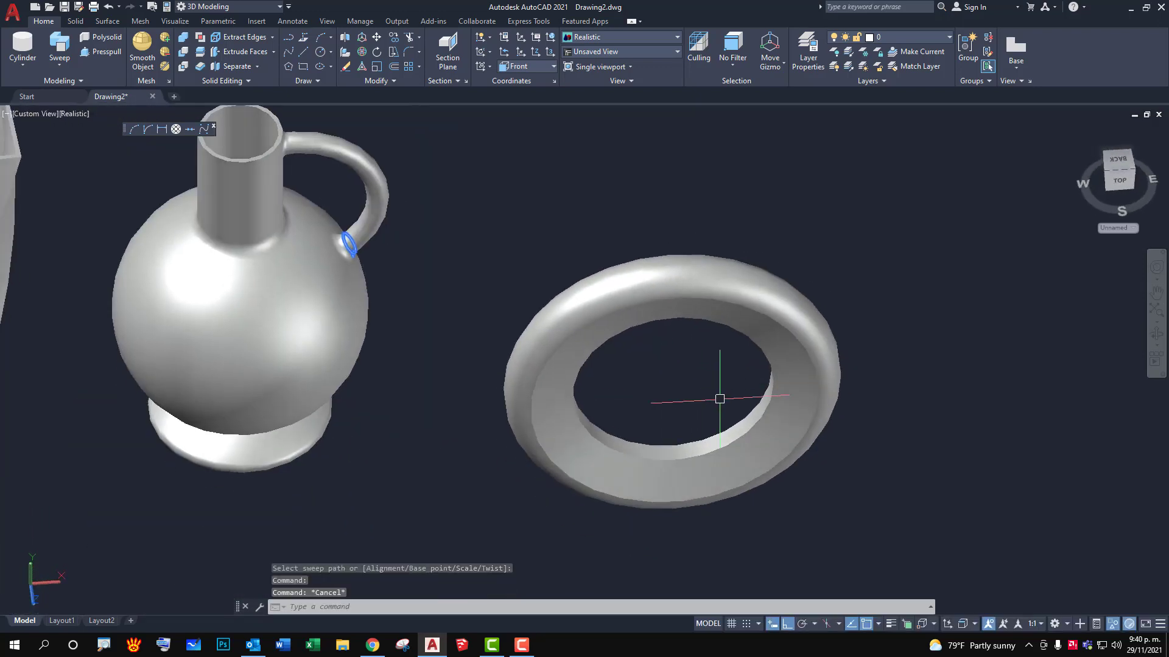
pyautogui.press('Escape')
pyautogui.press('Escape')
pyautogui.write('dd')
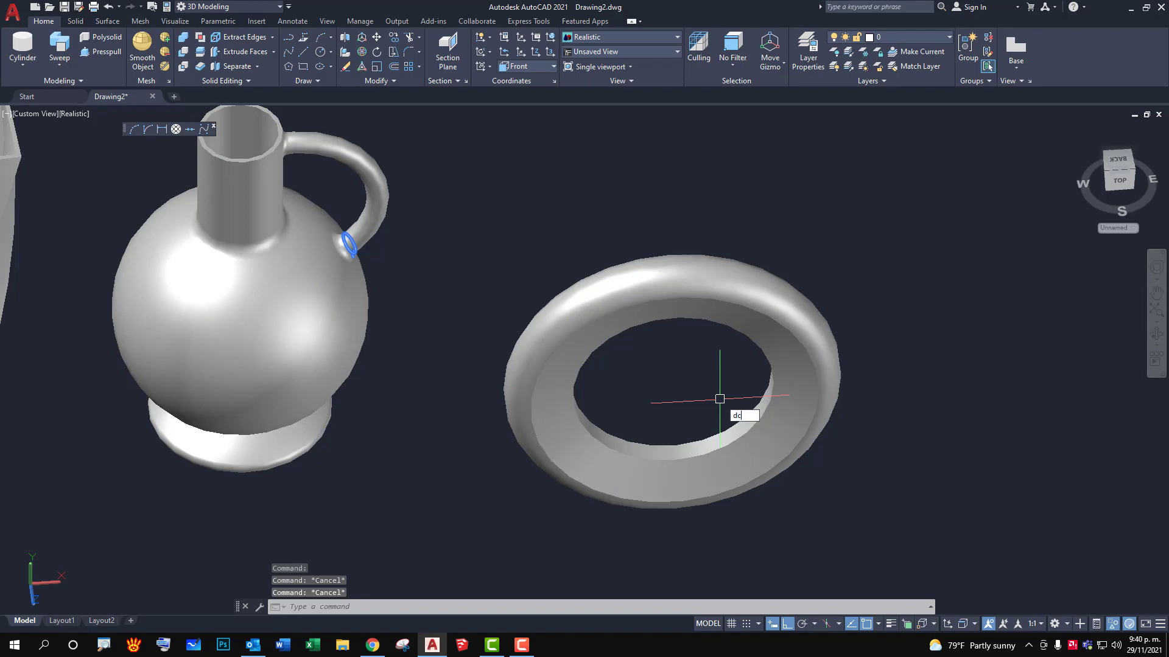
# Return to Front view with the ring beside the jug.
pyautogui.press('Return')
pyautogui.press('Escape')
pyautogui.press('Escape')
pyautogui.write('fv')
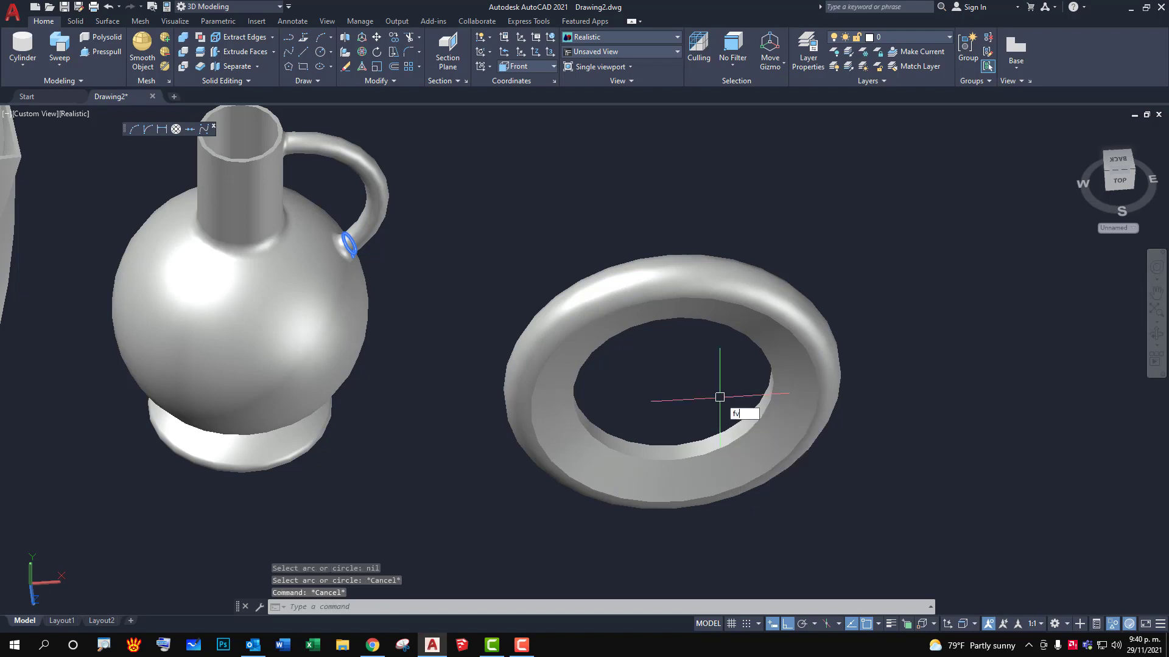
pyautogui.press('Return')
pyautogui.scroll(3, 667, 373)
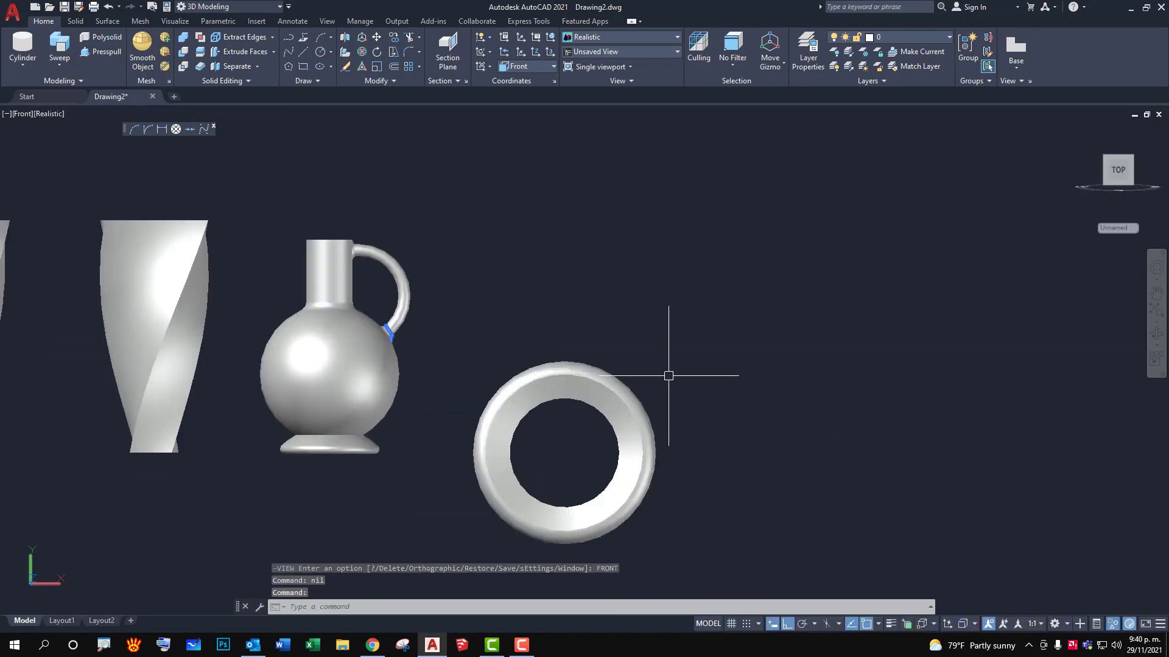
# Move the ring straight up so it sits level with the jug.
pyautogui.write('m')
pyautogui.press('Return')
pyautogui.click(697, 393)
pyautogui.click(636, 440)
pyautogui.press('Return')
pyautogui.click(772, 407)
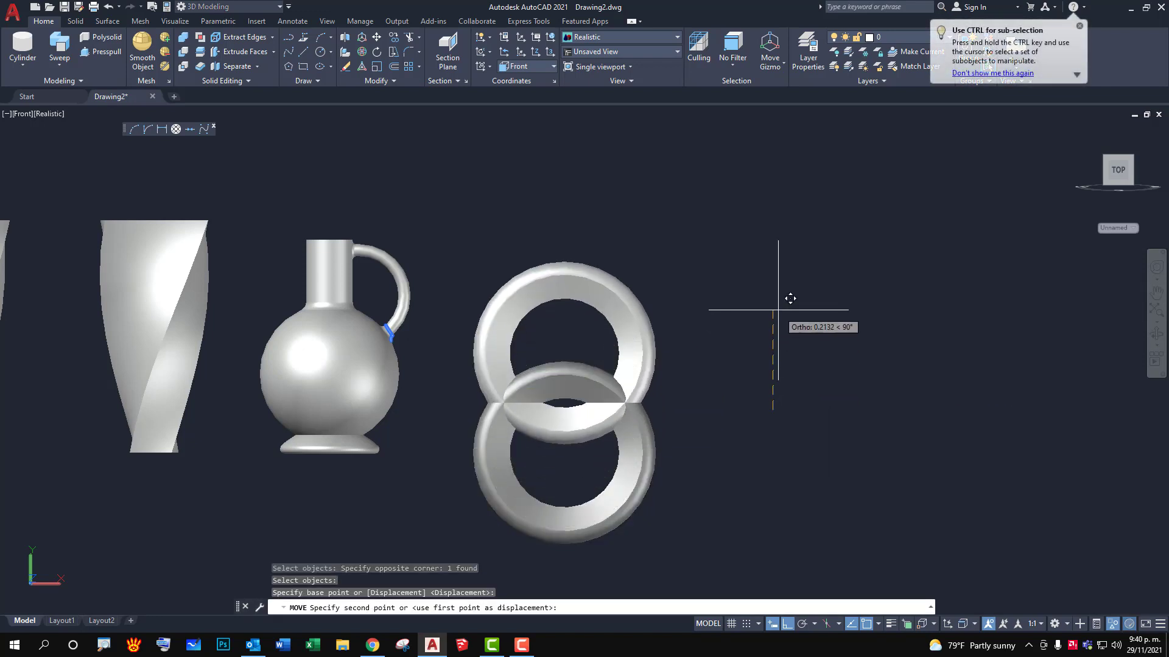
pyautogui.click(778, 310)
pyautogui.scroll(2, 614, 272)
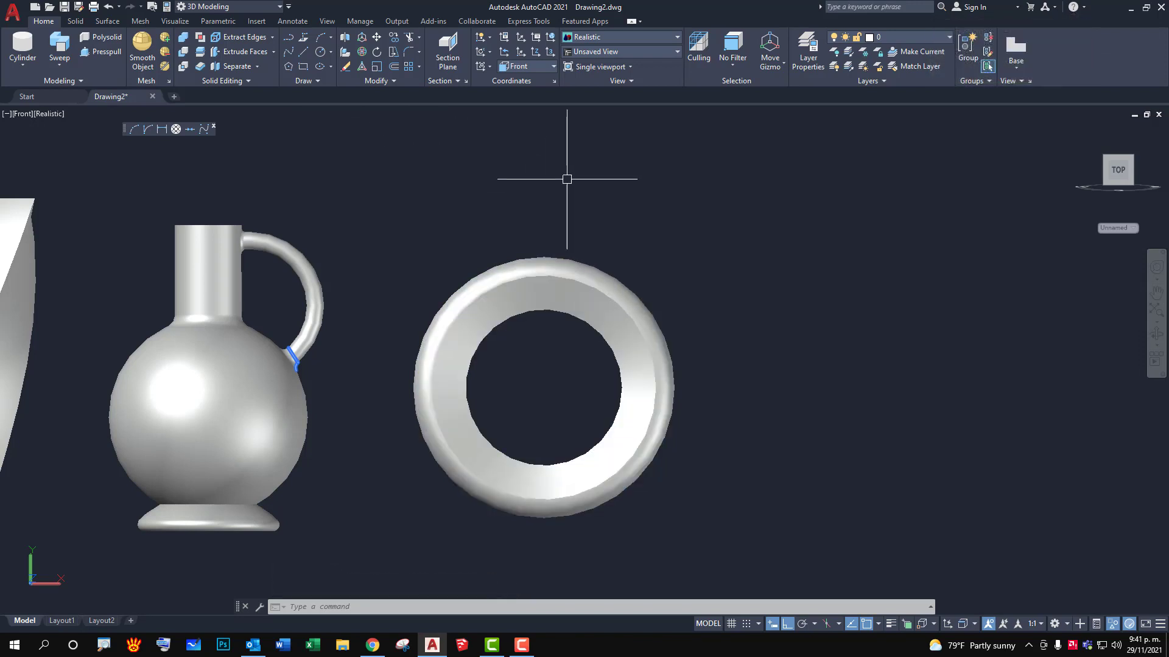
# Slice off the ring's top with a horizontal plane, keeping the lower part.
pyautogui.click(75, 21)
pyautogui.click(333, 37)
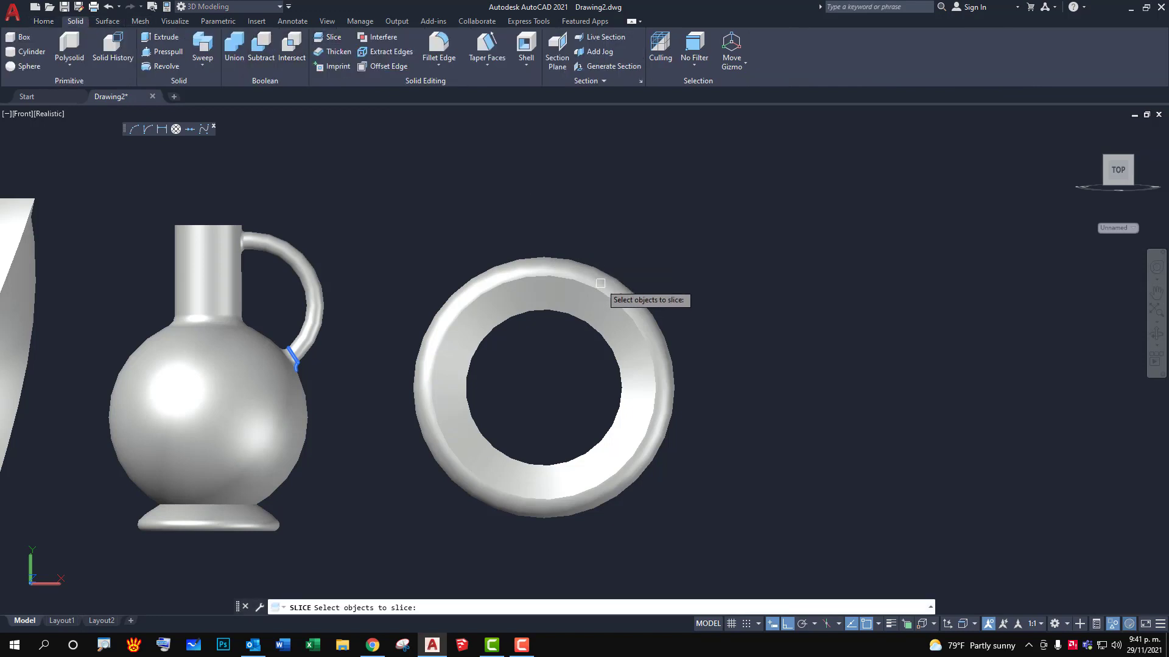
pyautogui.click(599, 281)
pyautogui.press('Return')
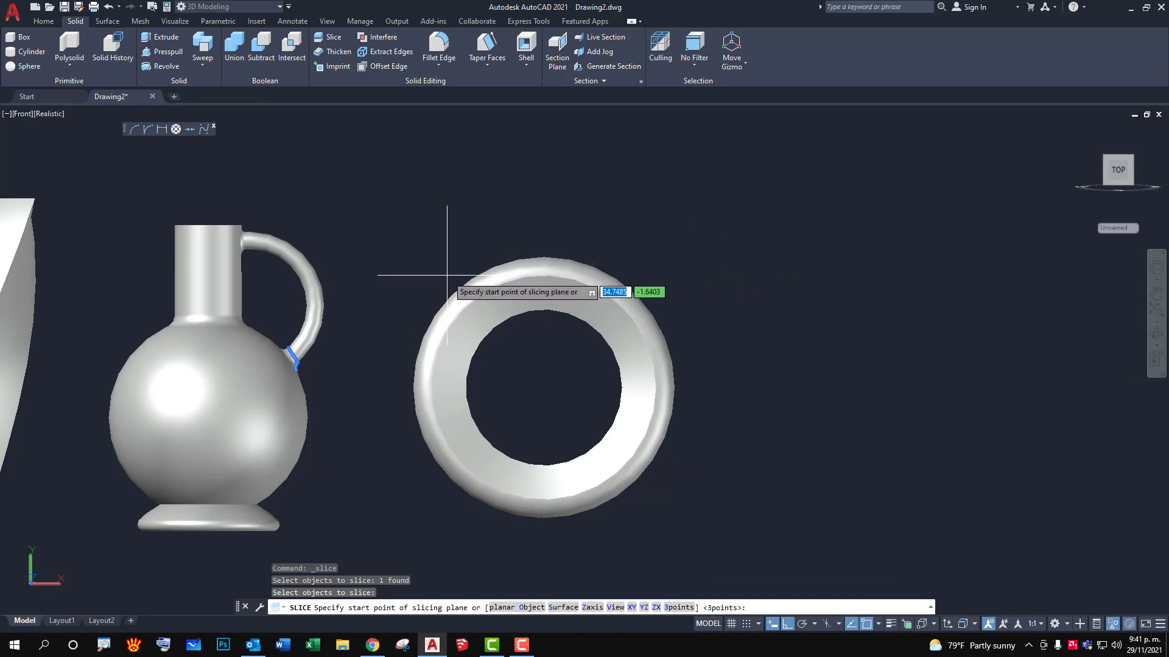
pyautogui.click(469, 273)
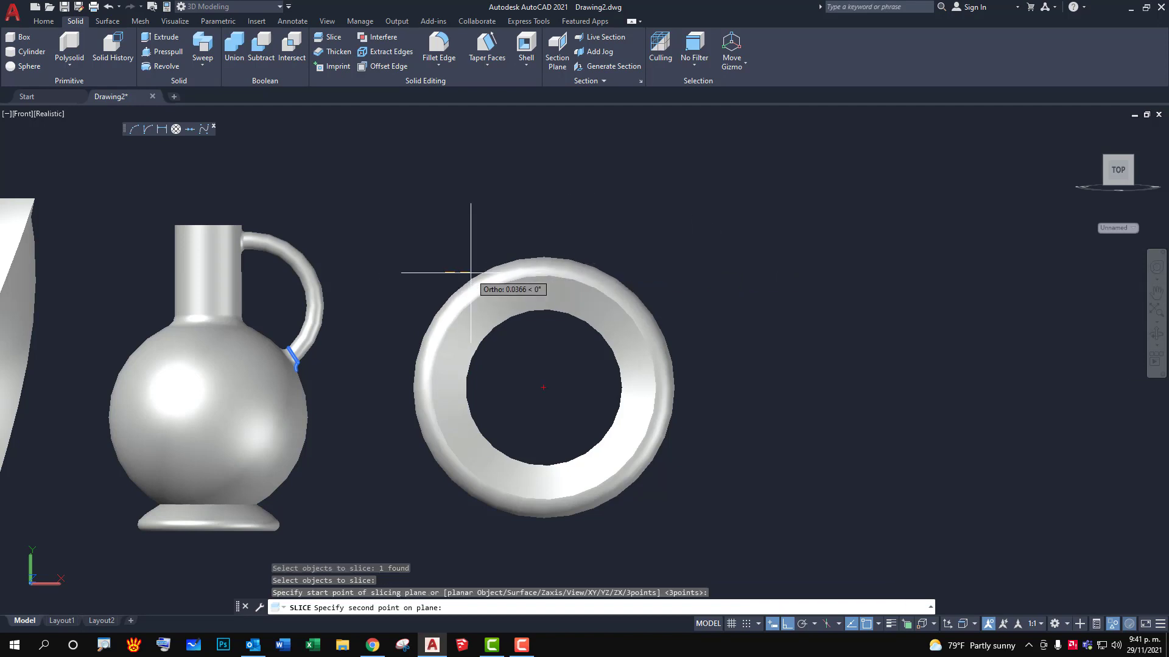
pyautogui.click(666, 280)
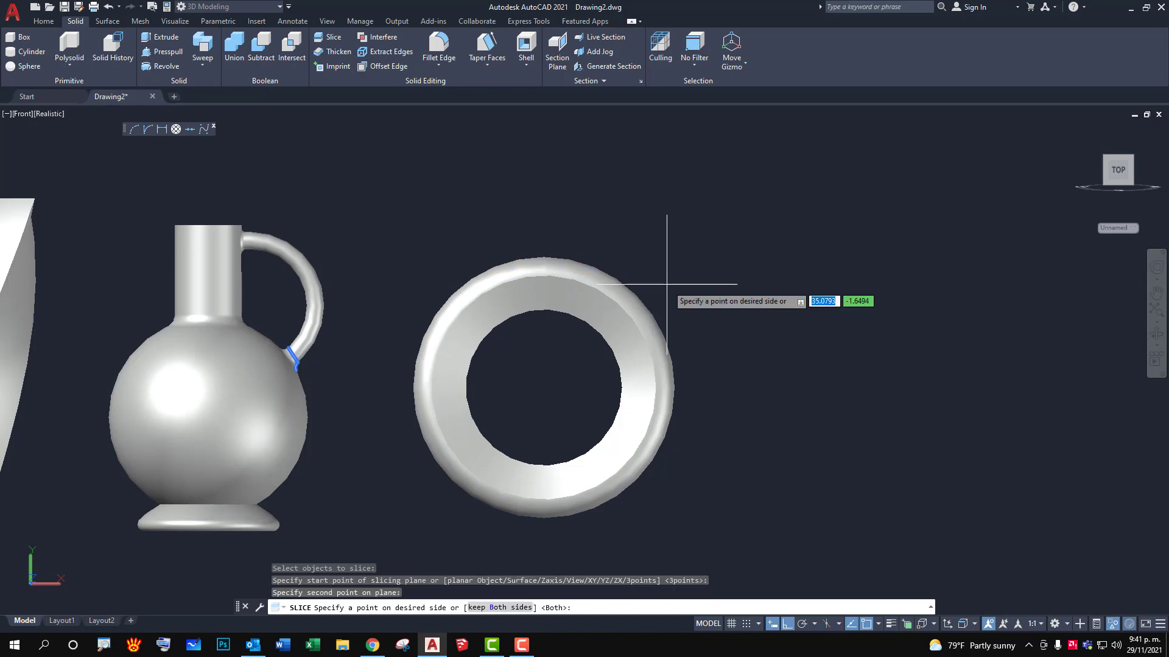
pyautogui.click(558, 370)
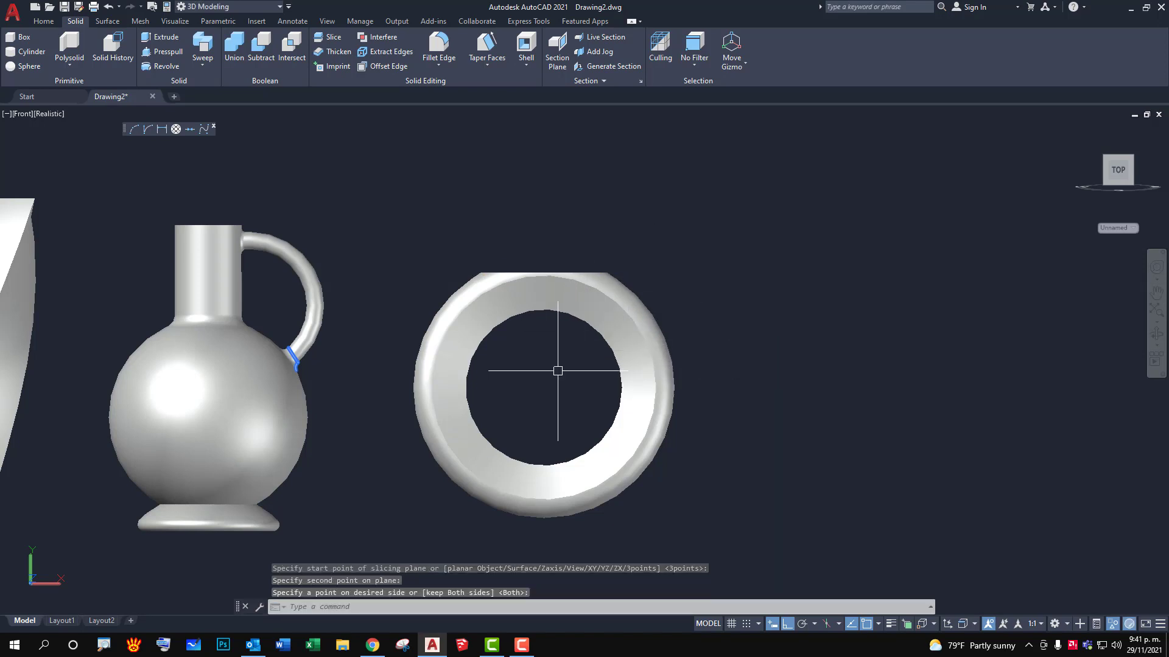
pyautogui.moveTo(548, 367)
pyautogui.keyDown('shift'); pyautogui.mouseDown(button='middle')
pyautogui.moveTo(551, 355)
pyautogui.moveTo(590, 528)
pyautogui.moveTo(584, 504)
pyautogui.mouseUp(button='middle'); pyautogui.keyUp('shift')
# Presspull the ring's flat cut face up 0.12 into a raised oval bezel.
pyautogui.press('Return')
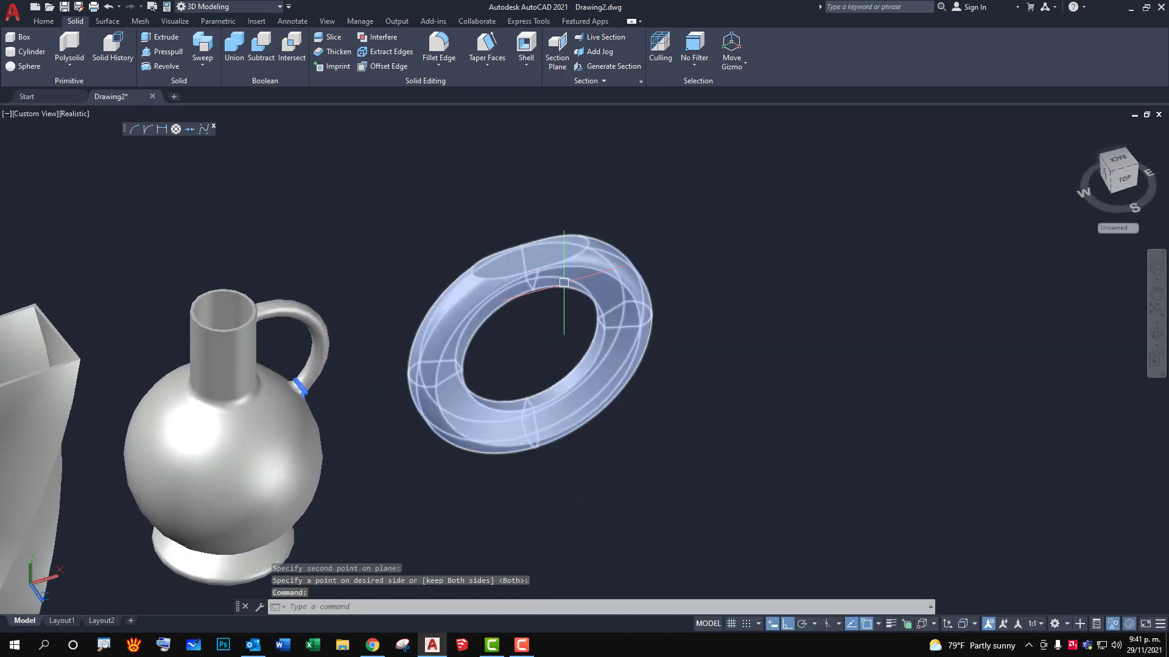
pyautogui.scroll(3, 550, 250)
pyautogui.moveTo(871, 323); pyautogui.dragTo(869, 331, button='middle')
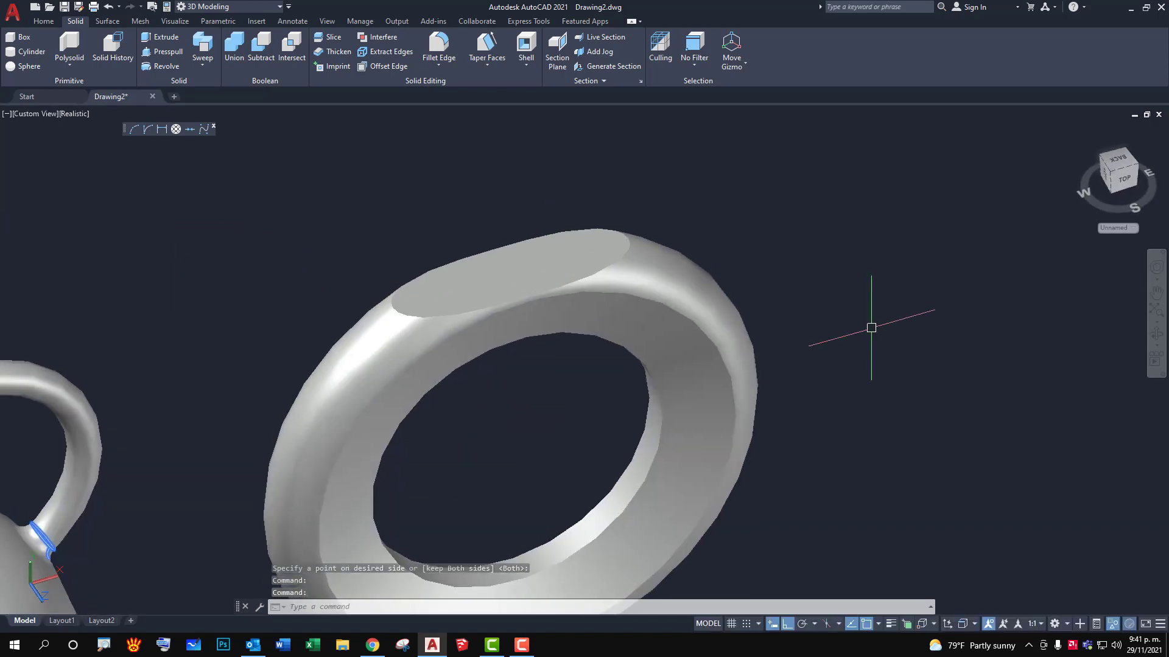
pyautogui.click(172, 55)
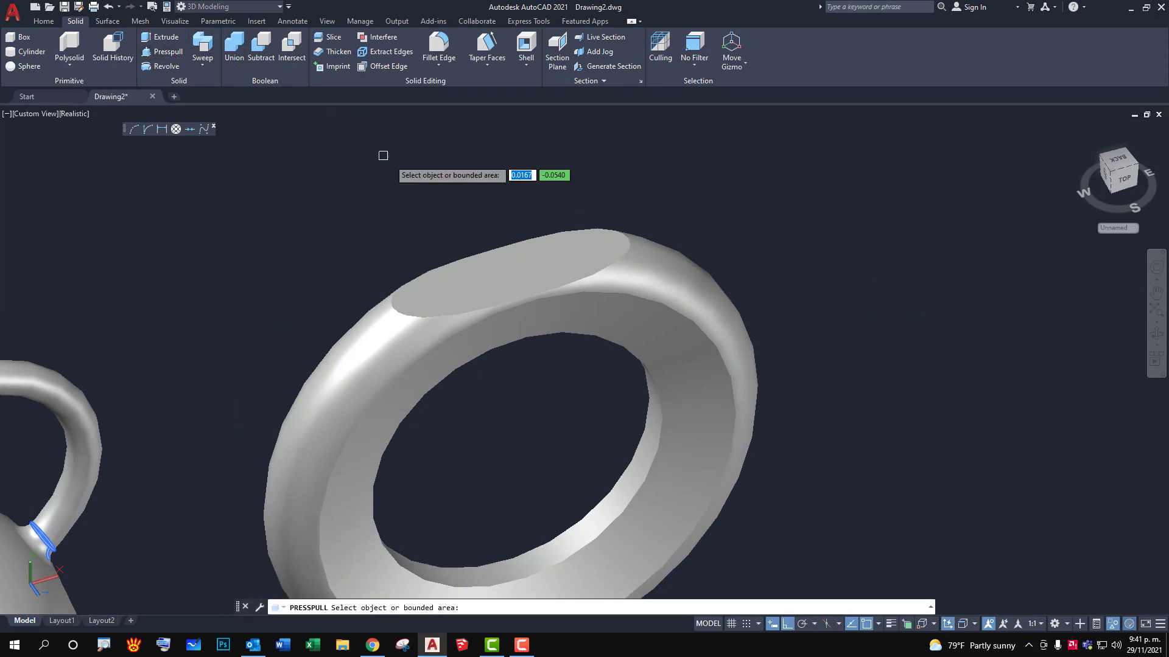
pyautogui.click(547, 269)
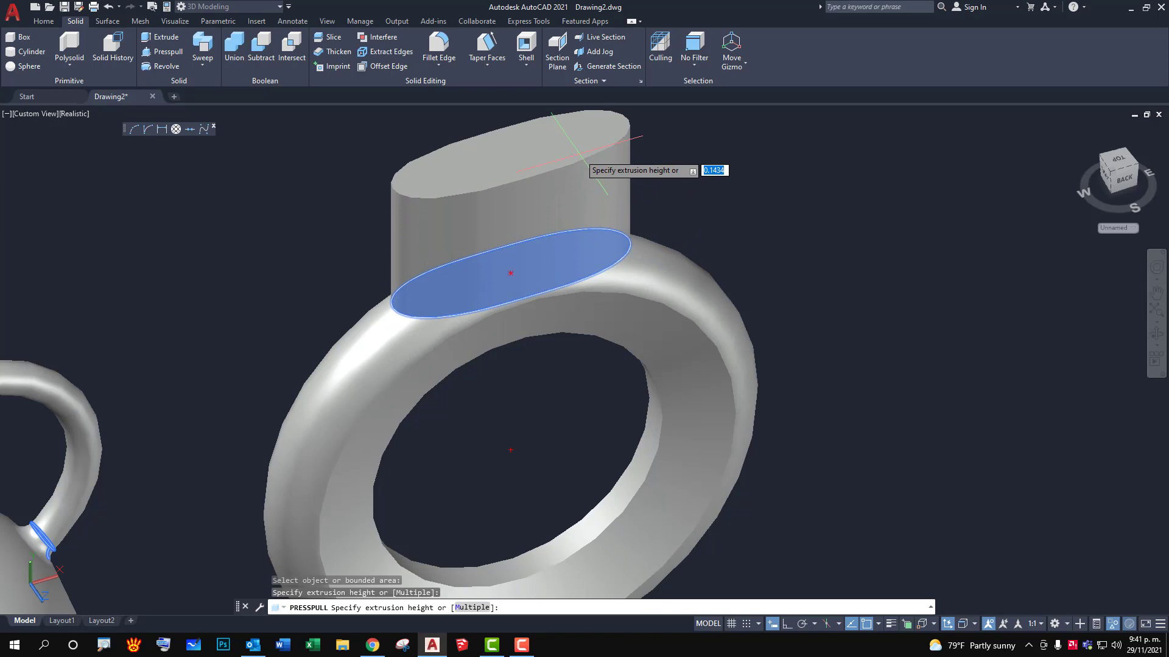
pyautogui.write('0.12')
pyautogui.press('Return')
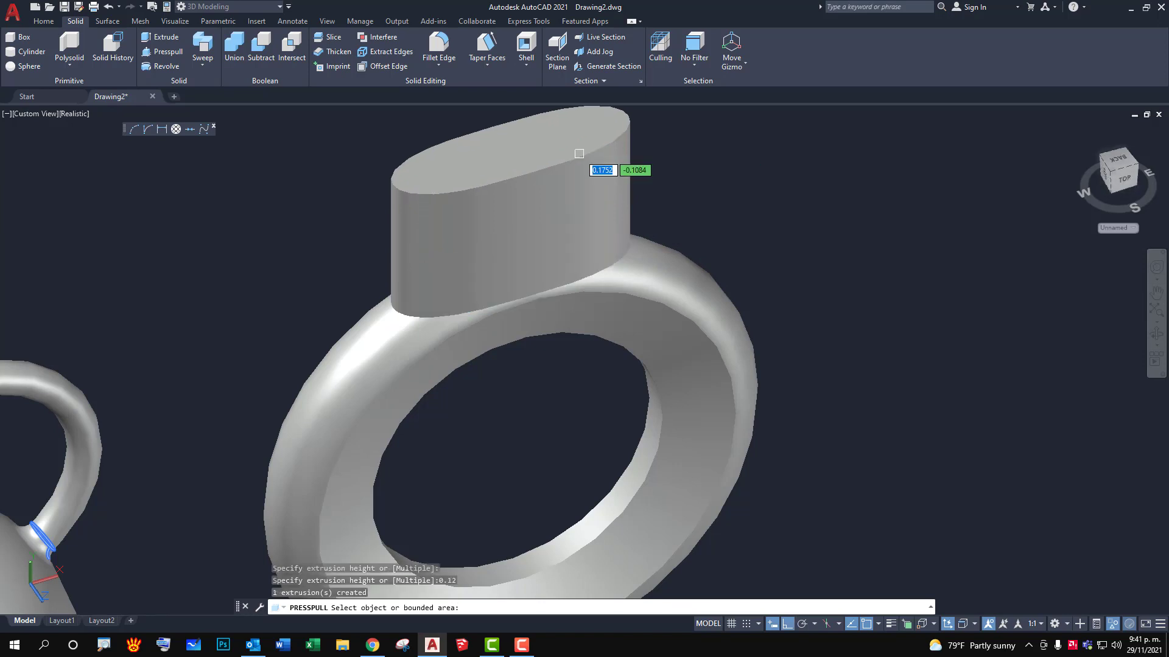
pyautogui.scroll(-3, 669, 201)
pyautogui.moveTo(743, 243)
pyautogui.keyDown('shift'); pyautogui.mouseDown(button='middle')
pyautogui.moveTo(651, 195)
pyautogui.moveTo(651, 244)
pyautogui.moveTo(650, 201)
pyautogui.mouseUp(button='middle'); pyautogui.keyUp('shift')
pyautogui.scroll(3, 609, 341)
pyautogui.keyDown('shift'); pyautogui.moveTo(608, 340); pyautogui.dragTo(627, 389, button='middle'); pyautogui.keyUp('shift')
pyautogui.scroll(2, 627, 390)
pyautogui.press('Escape')
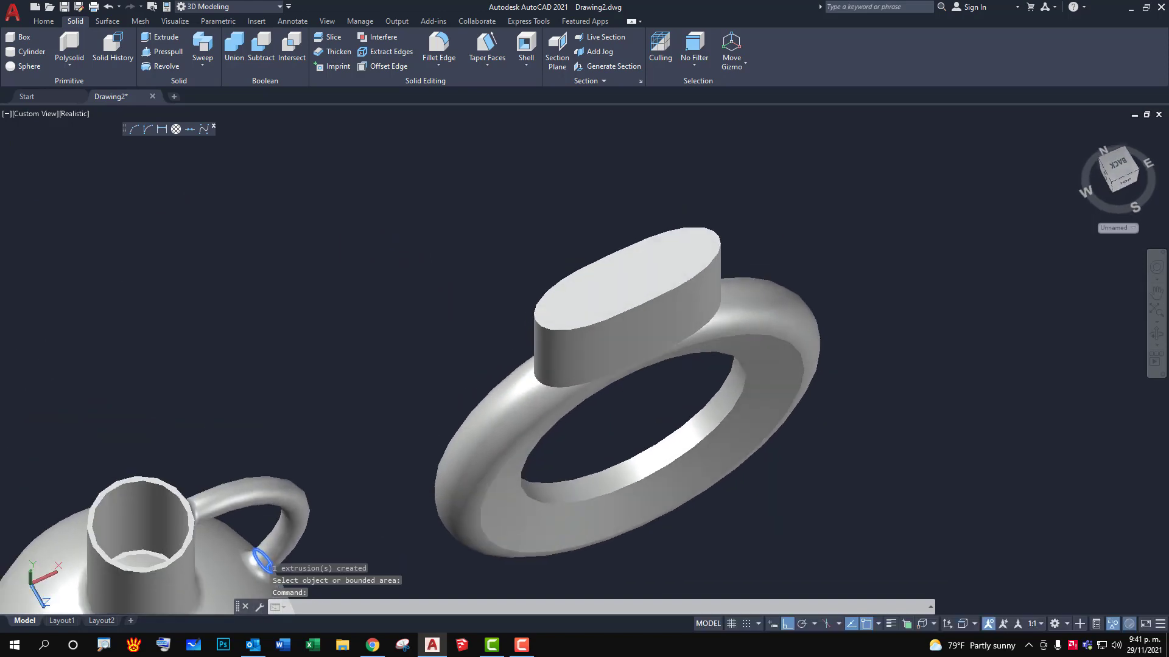
pyautogui.scroll(2, 712, 264)
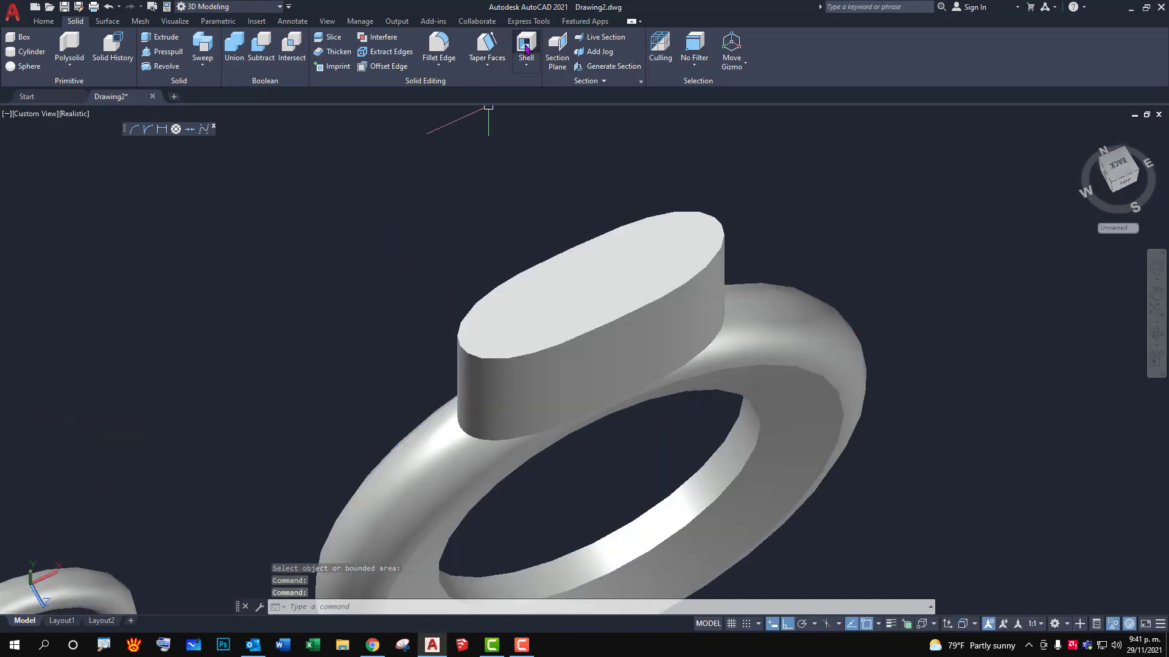
# Shell the ring at 0.005 thickness, removing the bezel's top face.
pyautogui.click(526, 49)
pyautogui.click(700, 222)
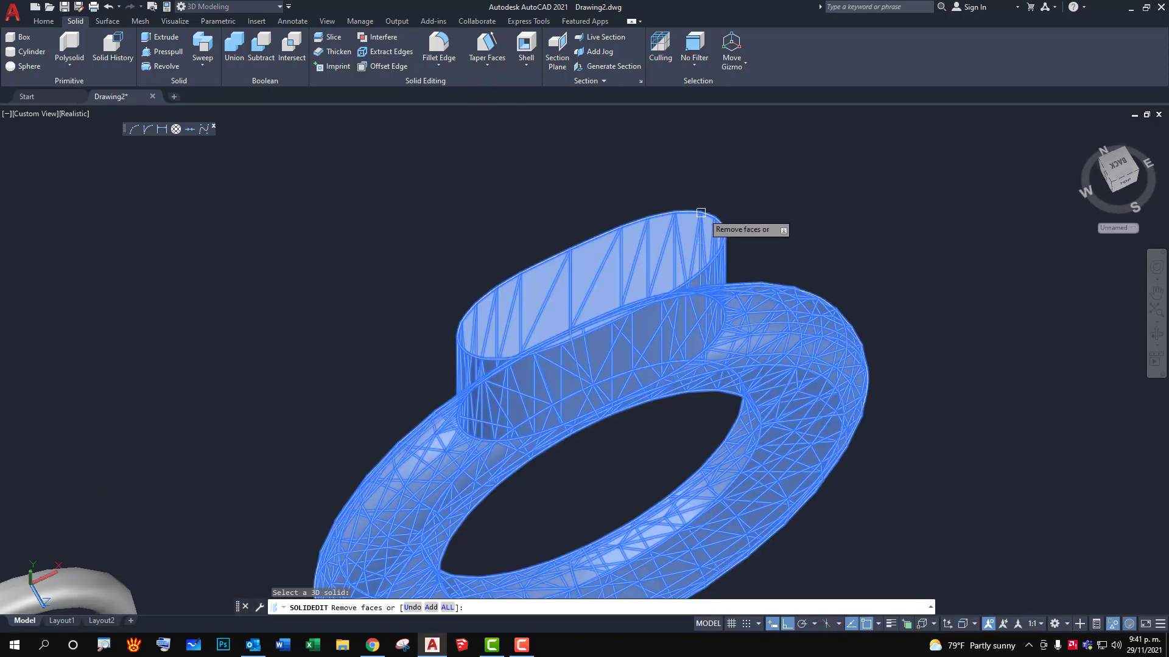
pyautogui.click(659, 236)
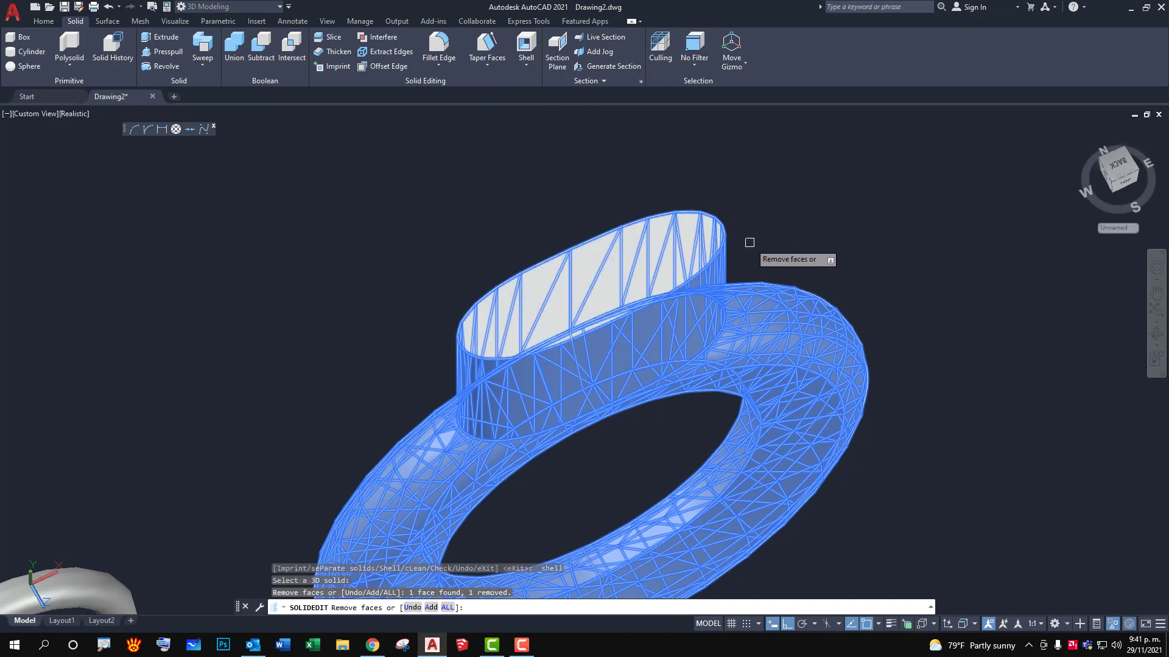
pyautogui.press('Return')
pyautogui.write('0.005')
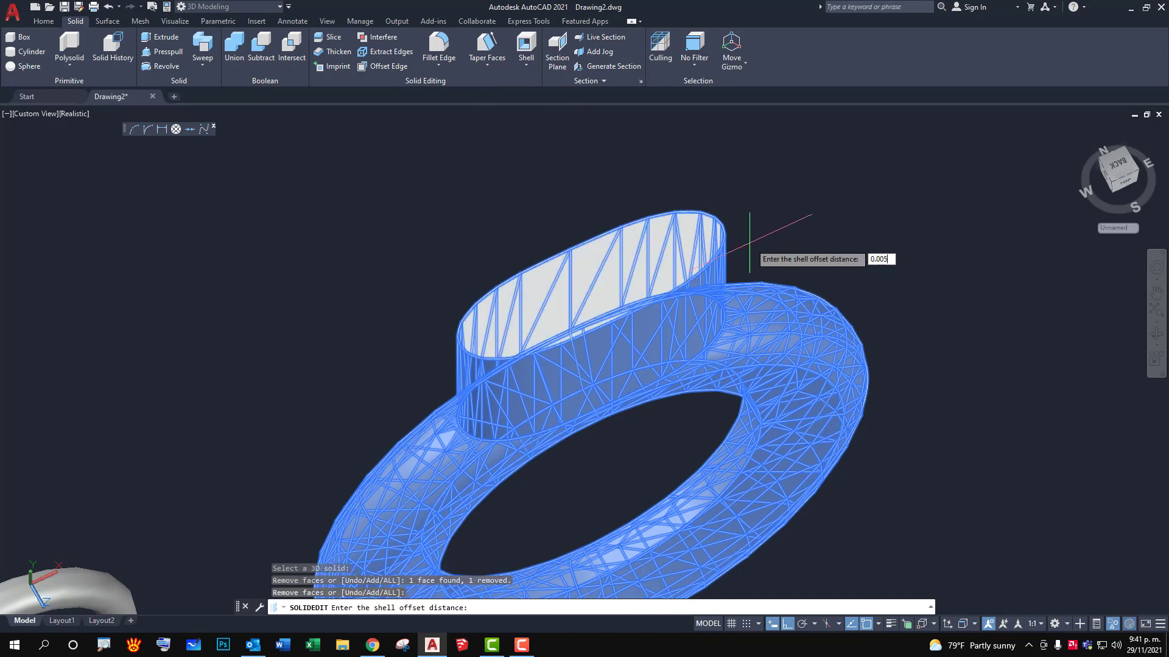
pyautogui.press('Return')
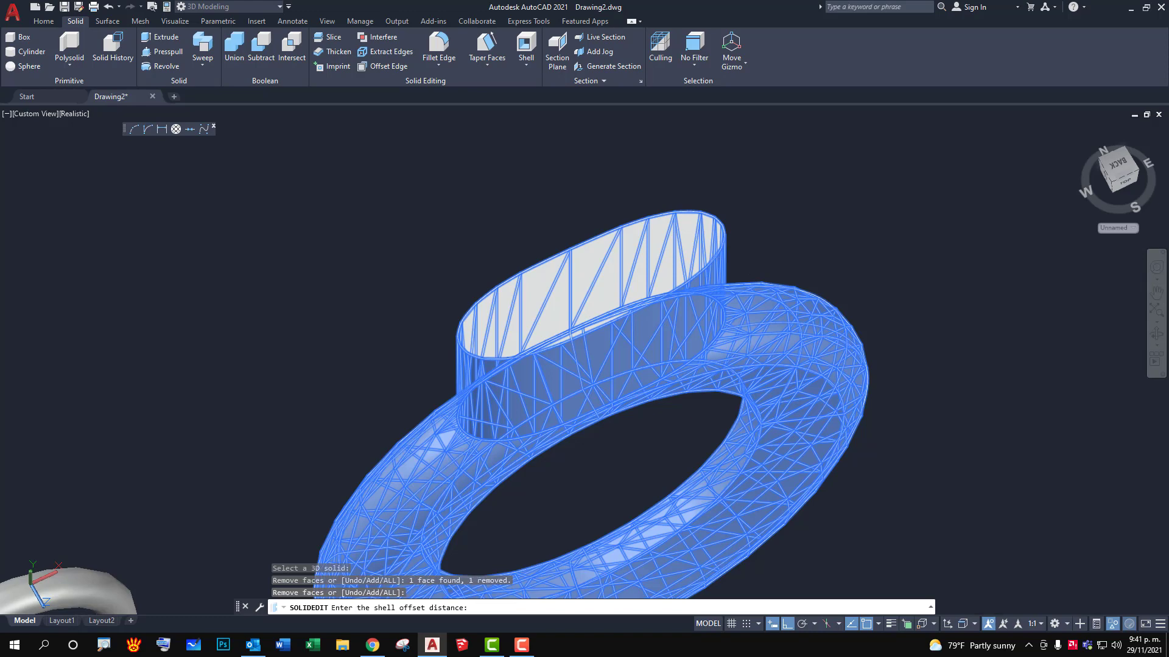
pyautogui.press('Escape')
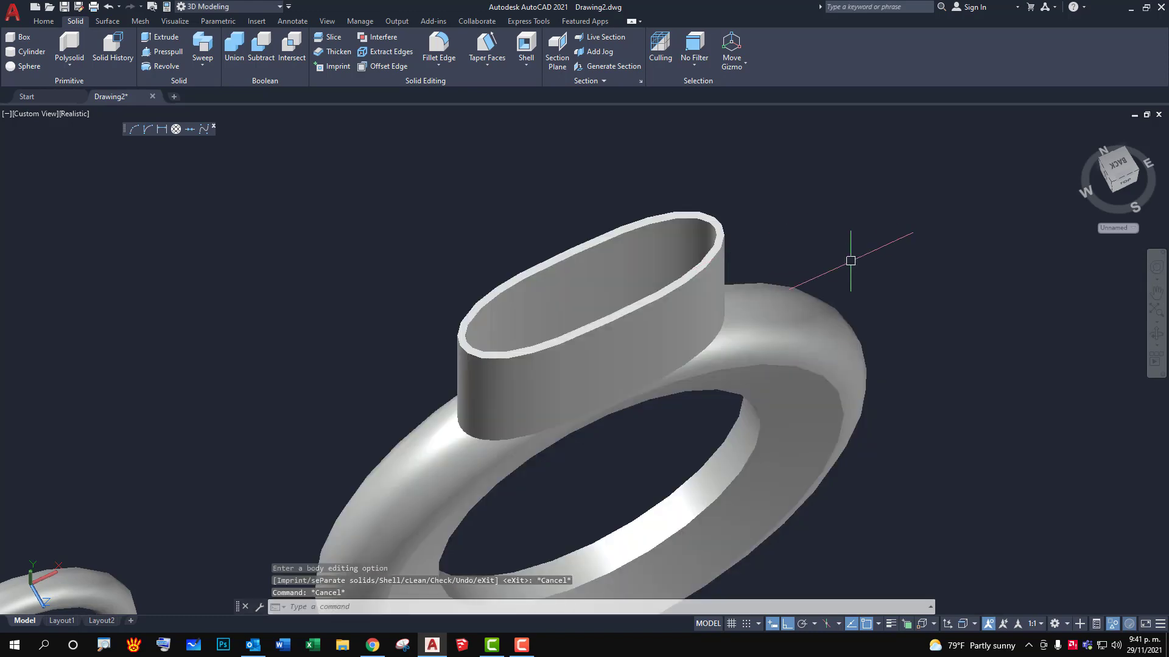
# Return to Front view with the ring, jug and vases framed.
pyautogui.scroll(-3, 848, 256)
pyautogui.moveTo(821, 444)
pyautogui.keyDown('shift'); pyautogui.mouseDown(button='middle')
pyautogui.moveTo(791, 396)
pyautogui.moveTo(725, 367)
pyautogui.mouseUp(button='middle'); pyautogui.keyUp('shift')
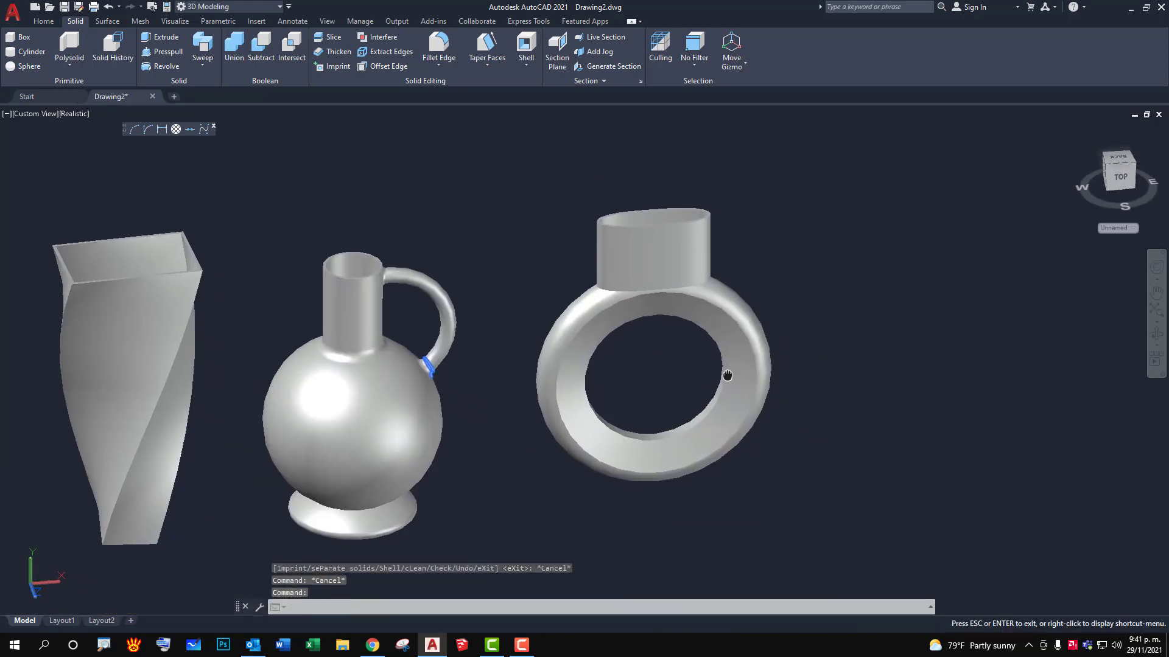
pyautogui.press('Escape')
pyautogui.write('fv')
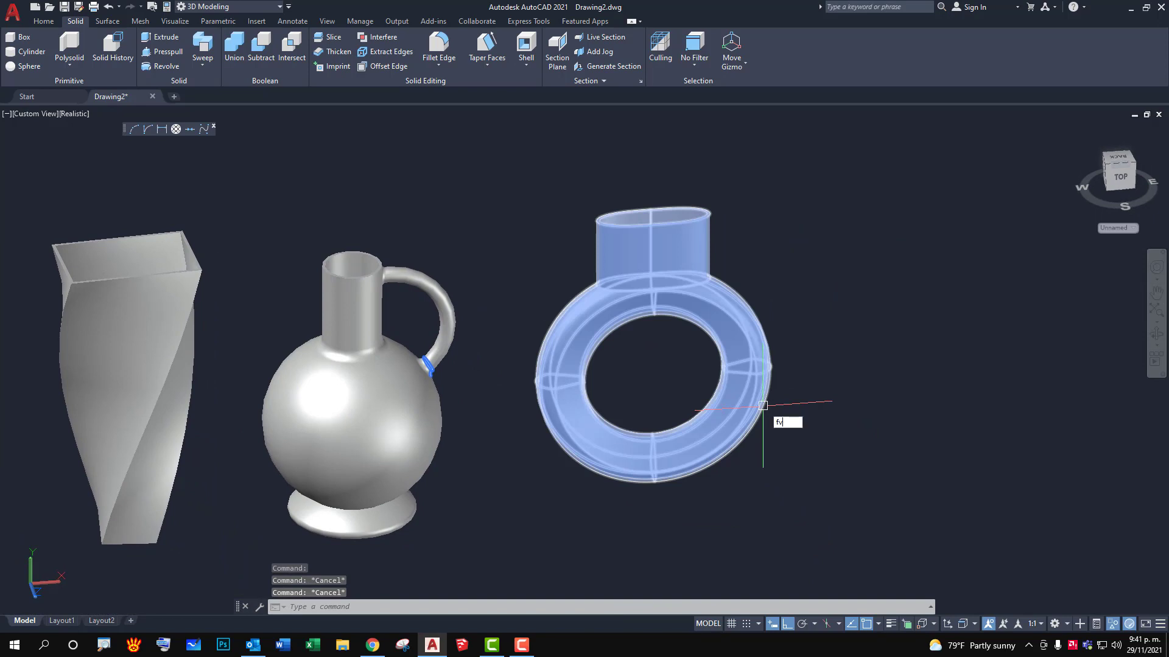
pyautogui.press('Return')
pyautogui.moveTo(816, 423); pyautogui.dragTo(639, 347, button='middle')
pyautogui.scroll(3, 639, 346)
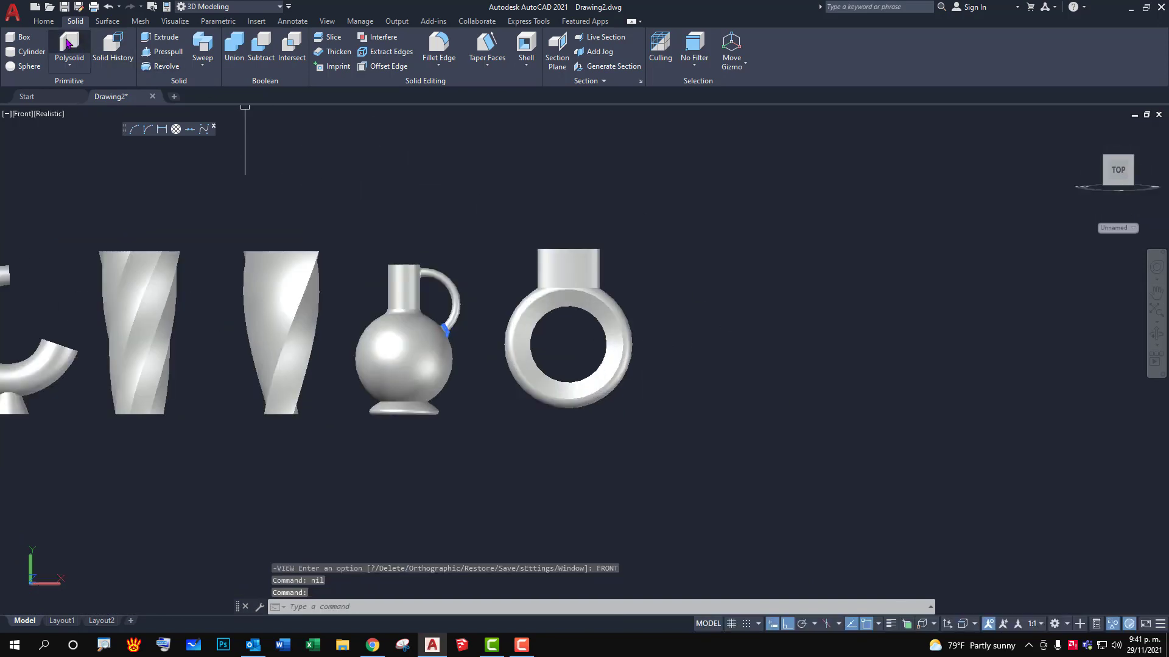
# Create a sphere of radius about 0.1034 inside the ring opening and check its Properties.
pyautogui.click(28, 70)
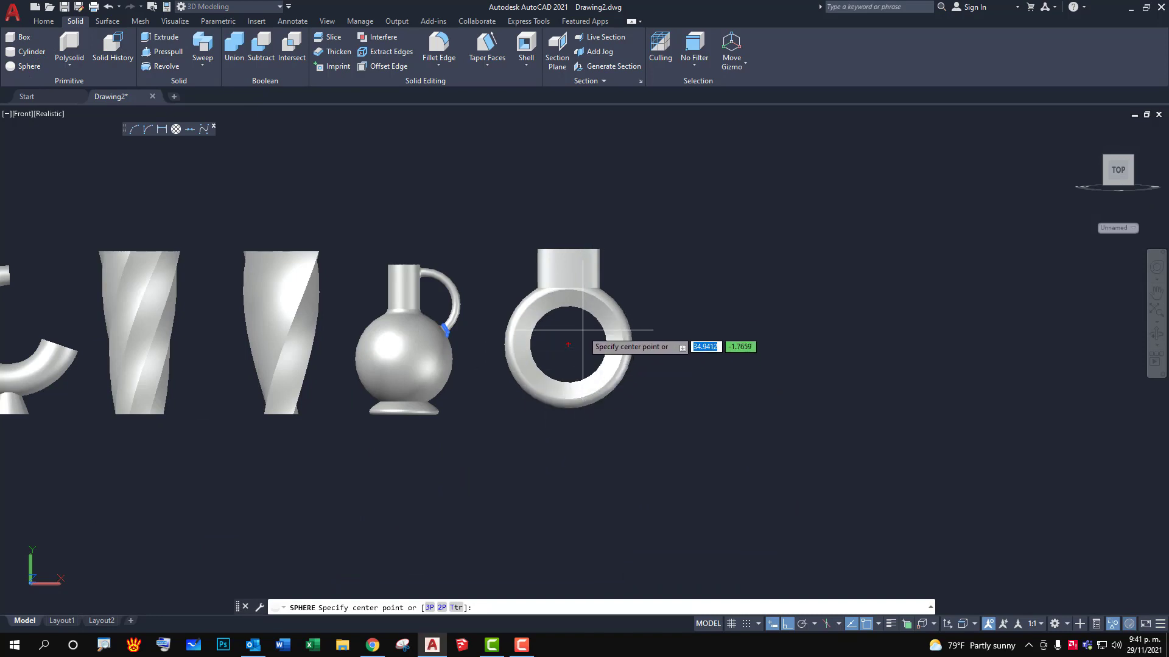
pyautogui.click(568, 345)
pyautogui.scroll(2, 568, 345)
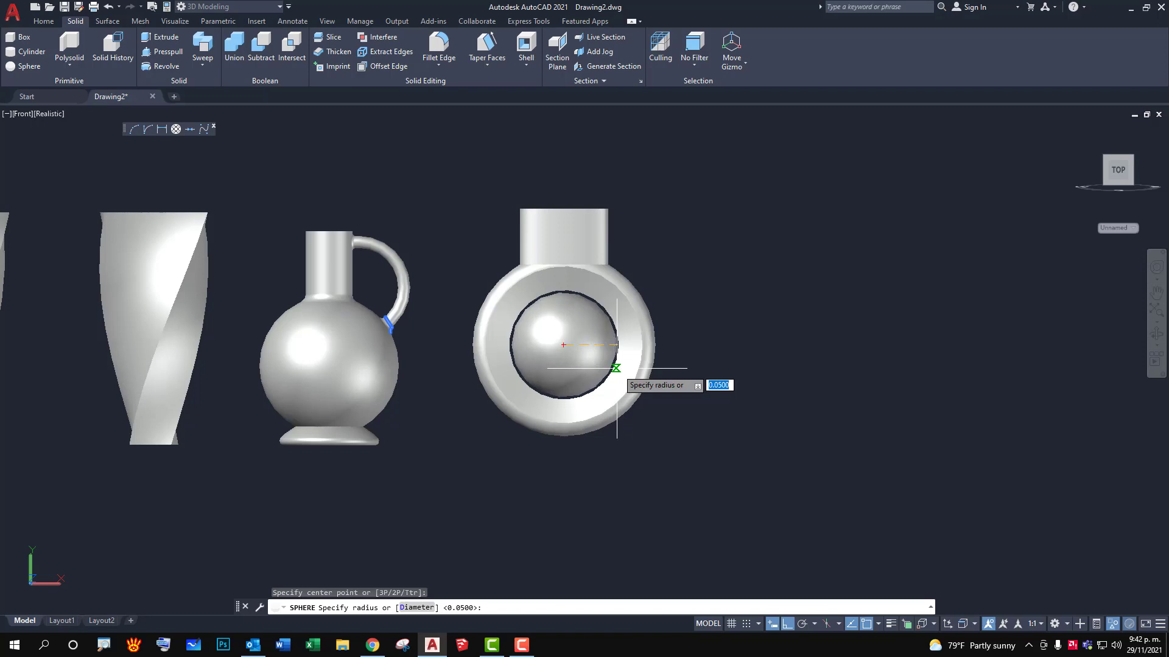
pyautogui.scroll(2, 613, 368)
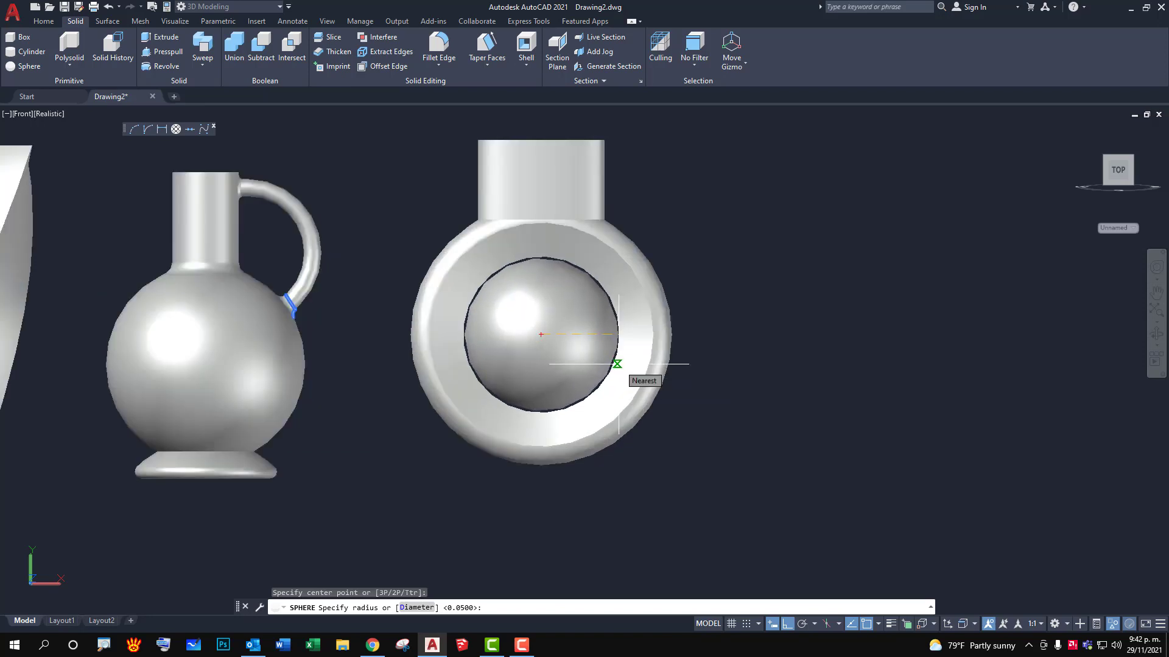
pyautogui.scroll(1, 618, 364)
pyautogui.scroll(1, 615, 363)
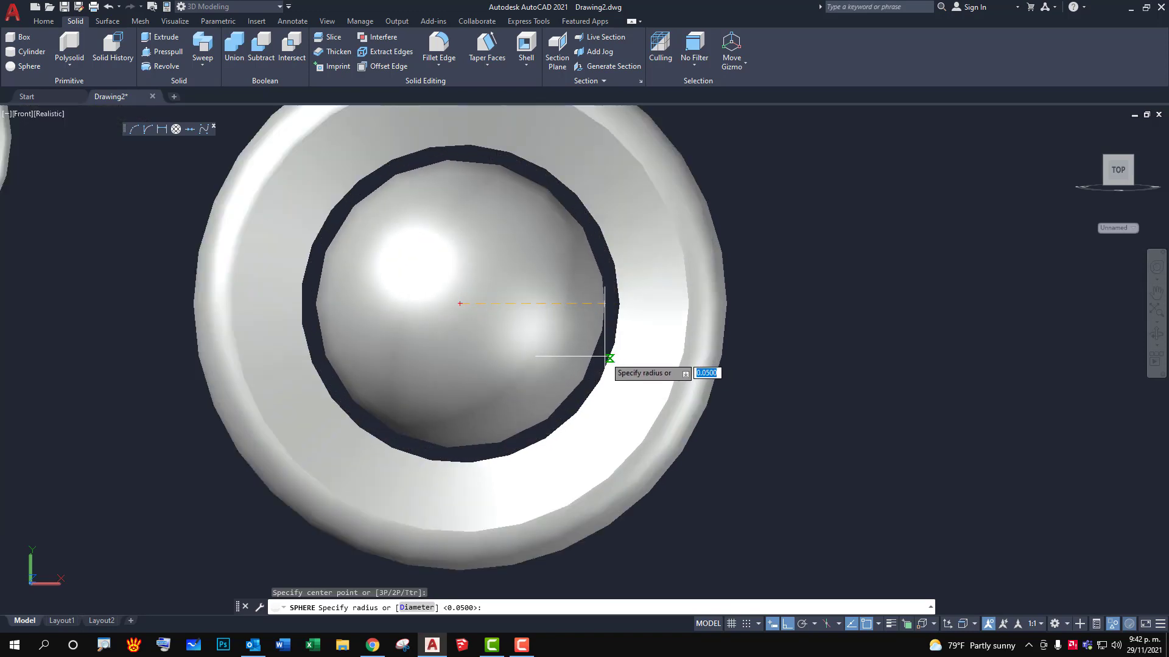
pyautogui.click(597, 356)
pyautogui.scroll(-4, 711, 371)
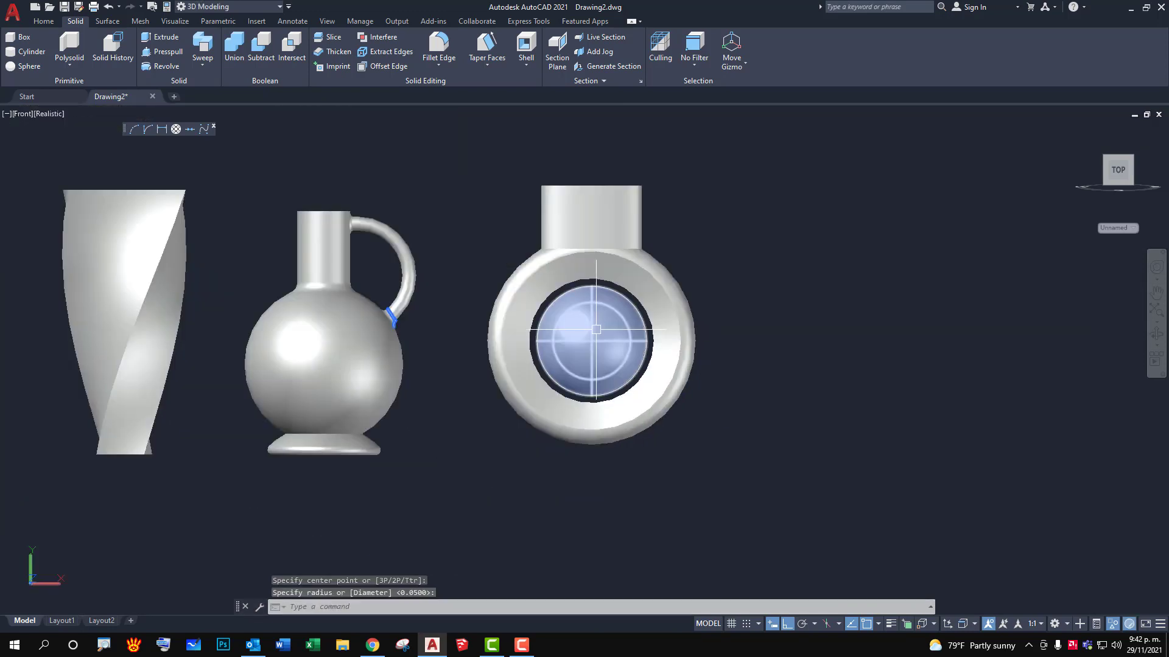
pyautogui.click(596, 330)
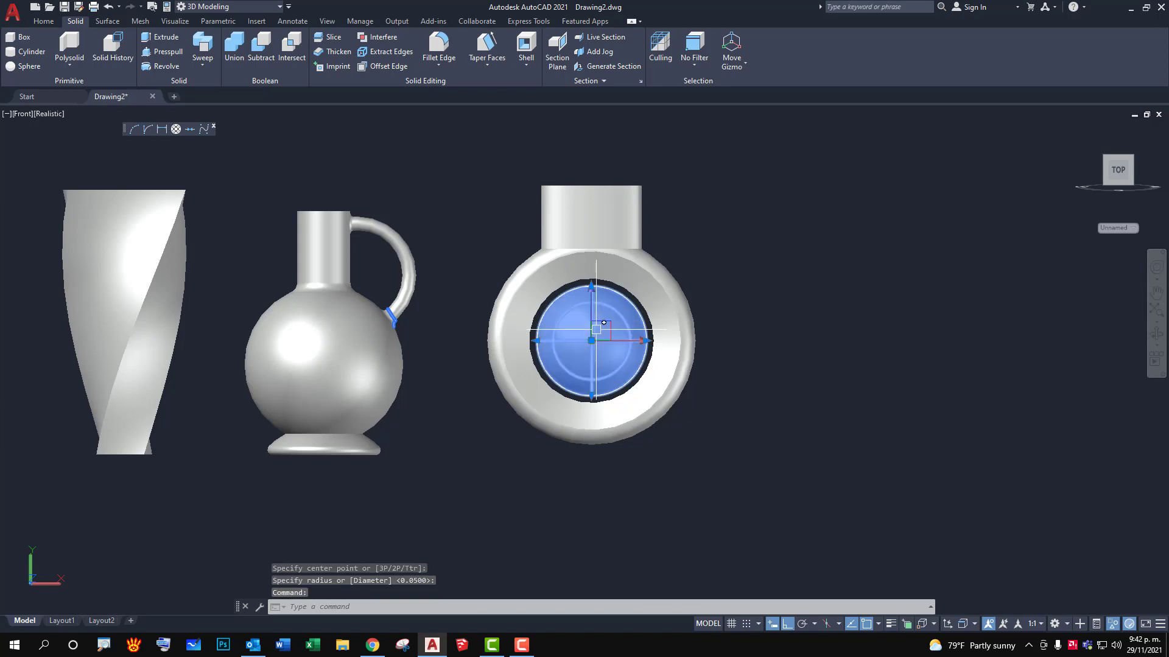
pyautogui.doubleClick(596, 329)
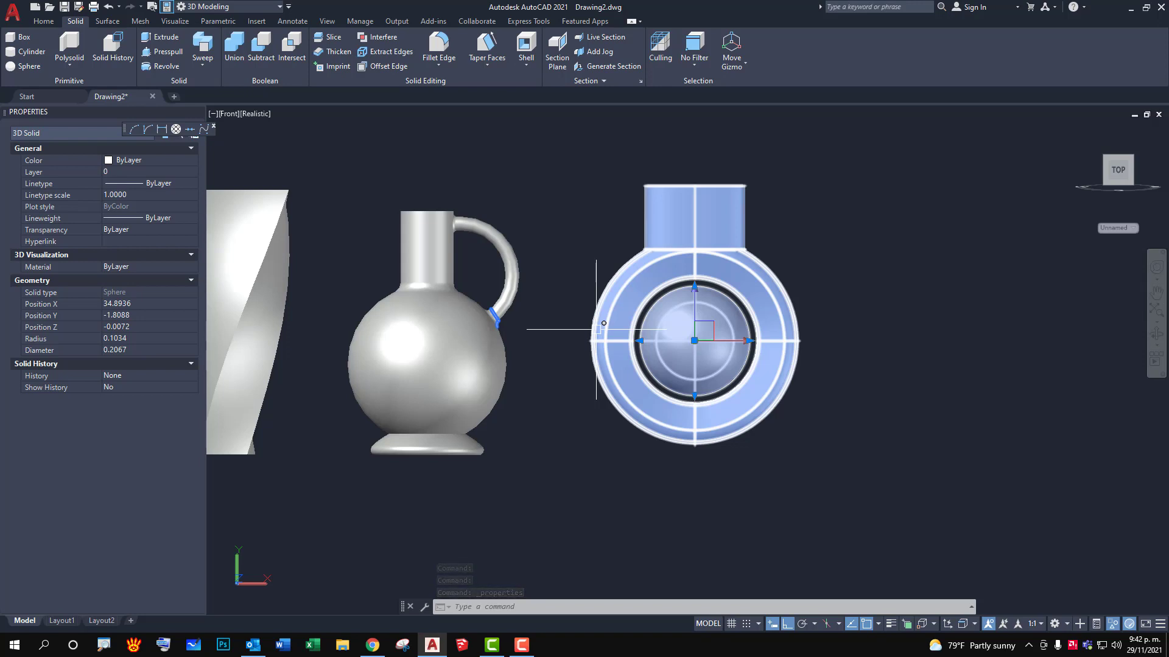
pyautogui.press('Escape')
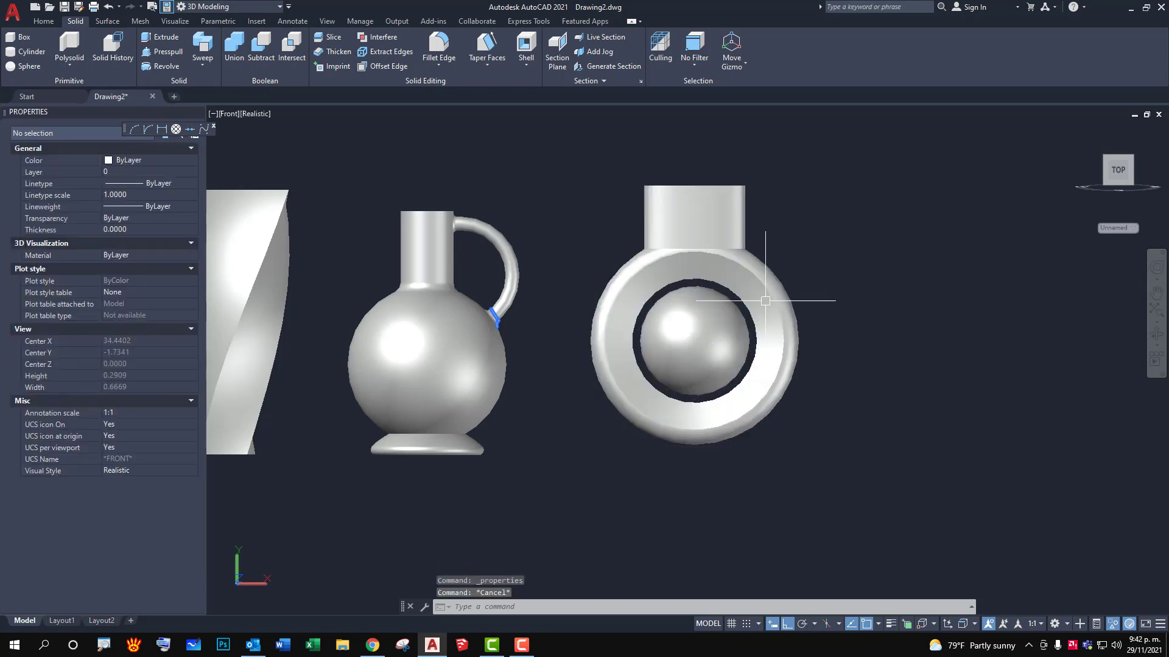
pyautogui.write('m')
# Move the sphere down toward the ring's bottom edge.
pyautogui.press('Return')
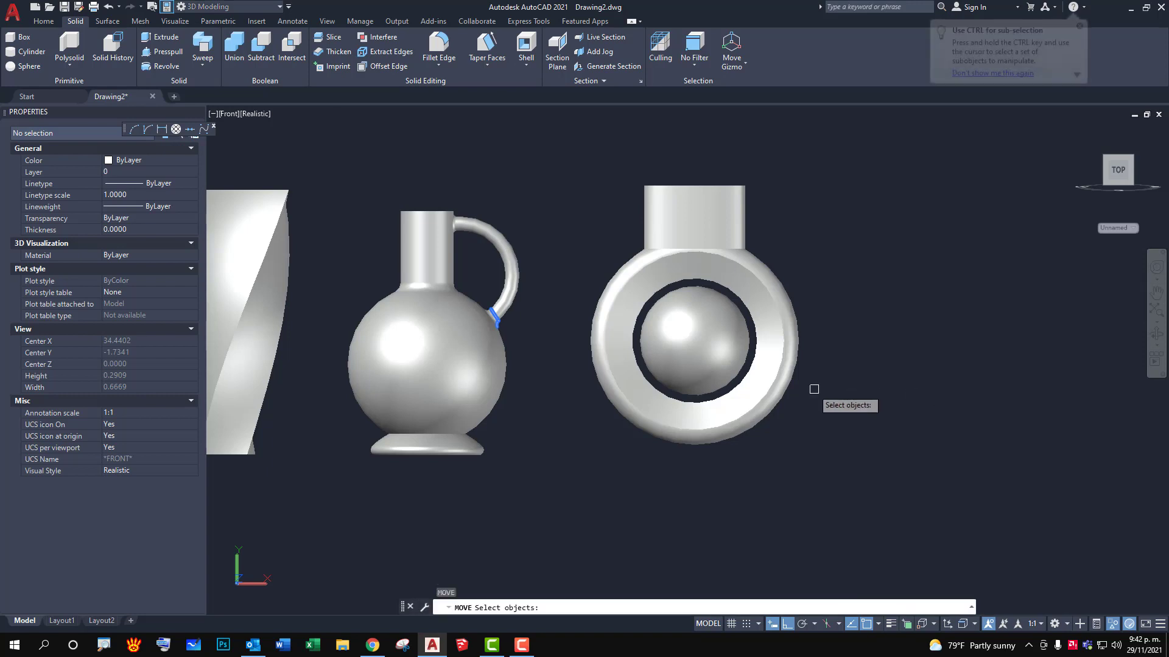
pyautogui.click(693, 359)
pyautogui.press('Return')
pyautogui.click(852, 307)
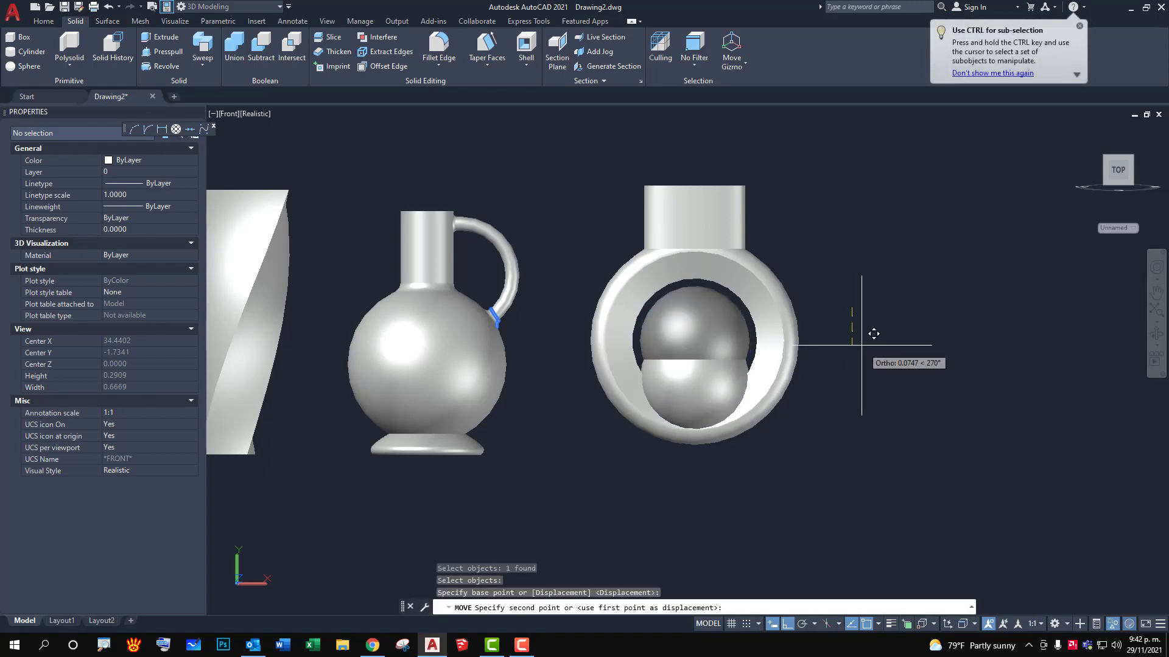
pyautogui.click(876, 409)
pyautogui.scroll(2, 842, 403)
pyautogui.keyDown('shift'); pyautogui.moveTo(837, 413); pyautogui.dragTo(781, 465, button='middle'); pyautogui.keyUp('shift')
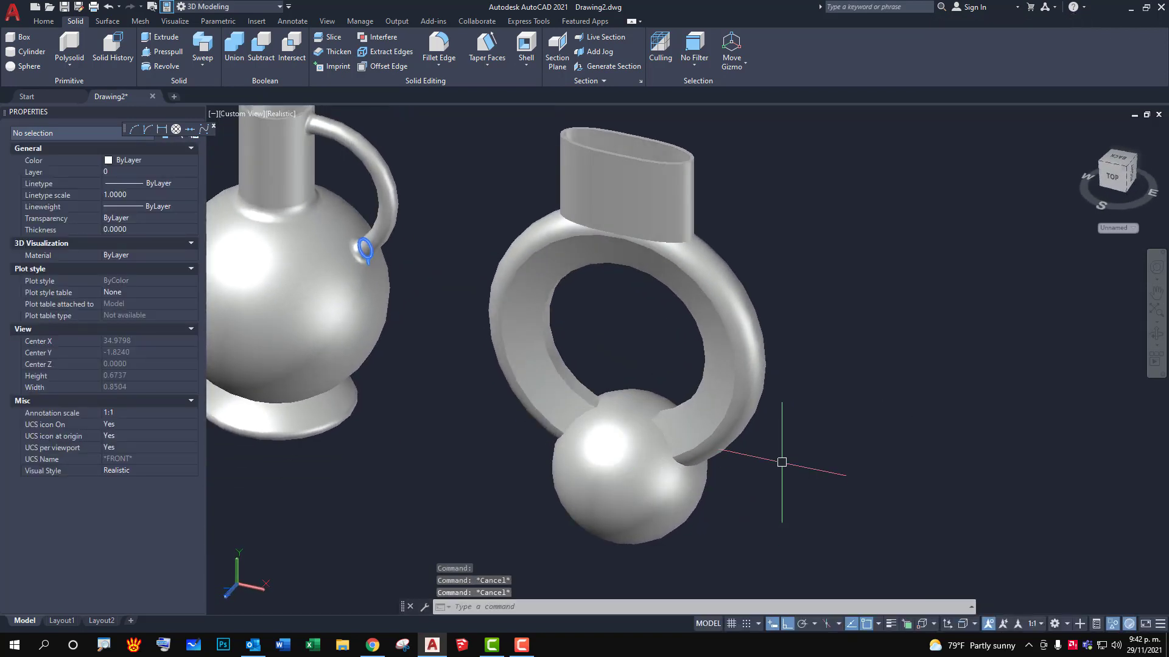
# Nudge the sphere slightly lower twice so it overlaps the ring's lower edge.
pyautogui.write('m')
pyautogui.press('Return')
pyautogui.click(653, 501)
pyautogui.press('Return')
pyautogui.click(841, 409)
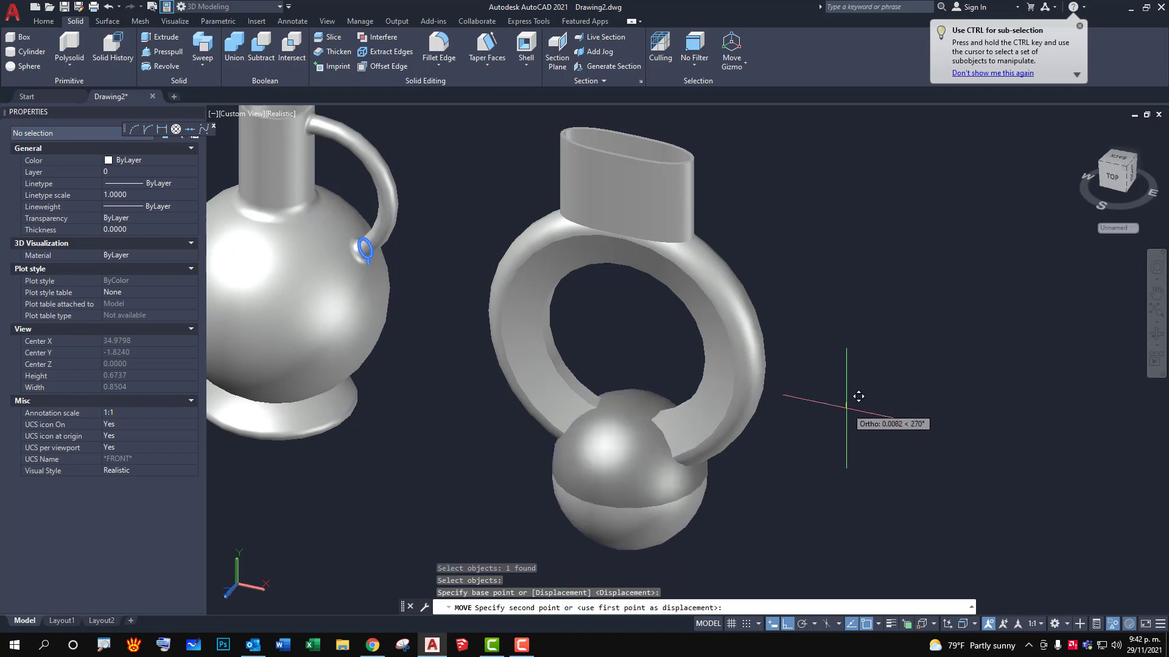
pyautogui.click(847, 414)
pyautogui.write('m')
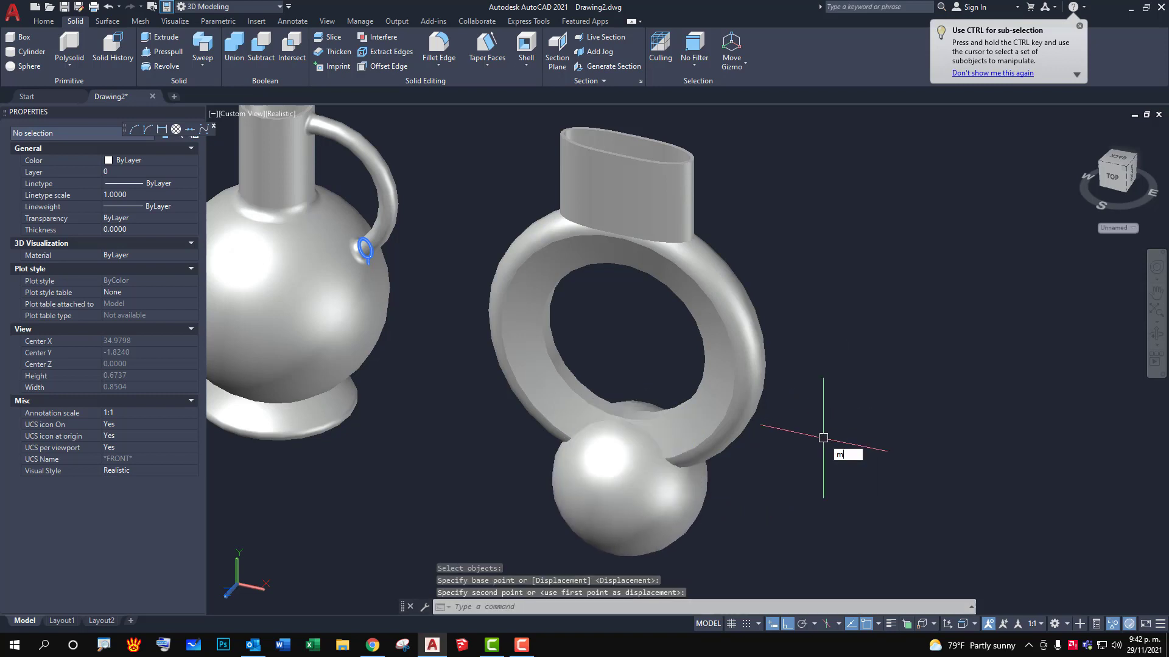
pyautogui.press('Return')
pyautogui.click(673, 512)
pyautogui.press('Return')
pyautogui.click(858, 413)
pyautogui.click(861, 418)
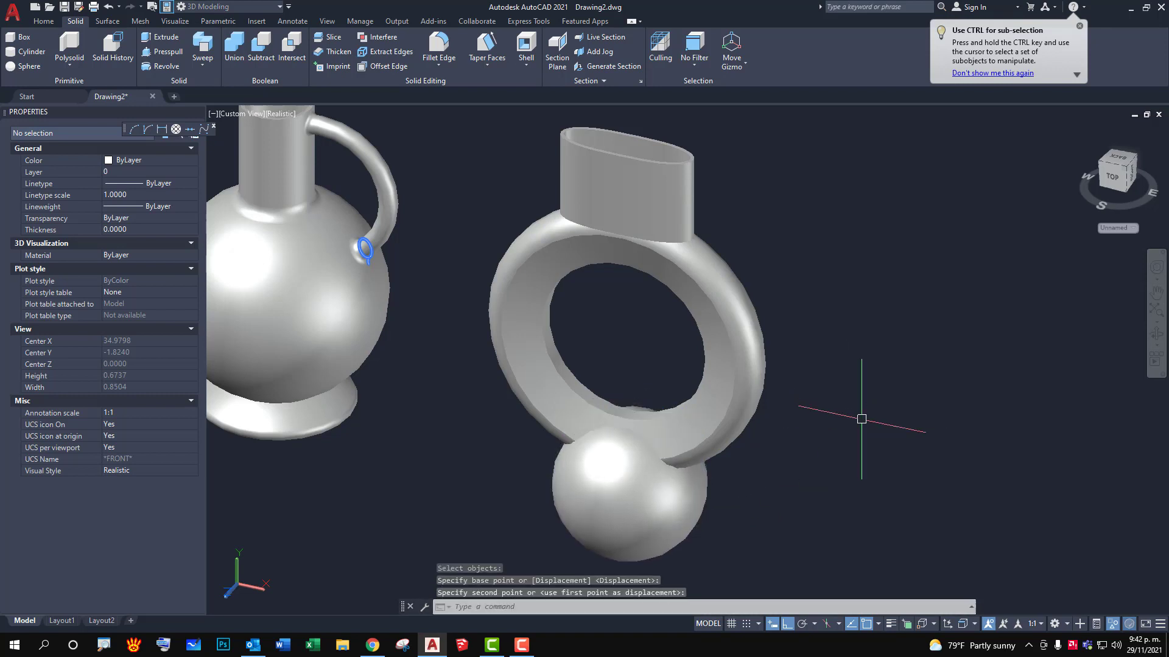
pyautogui.press('Escape')
pyautogui.press('Escape')
pyautogui.press('Escape')
pyautogui.write('fv')
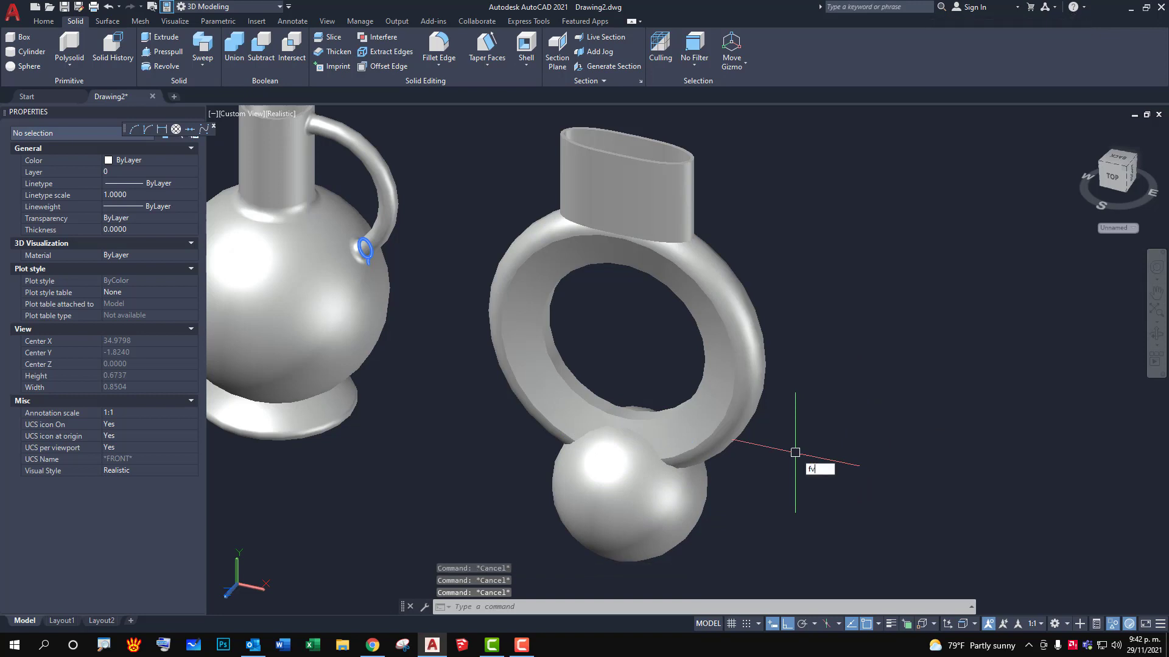
# Return to Front view recentred on the models.
pyautogui.press('Return')
pyautogui.moveTo(862, 470); pyautogui.dragTo(665, 274, button='middle')
pyautogui.scroll(3, 665, 274)
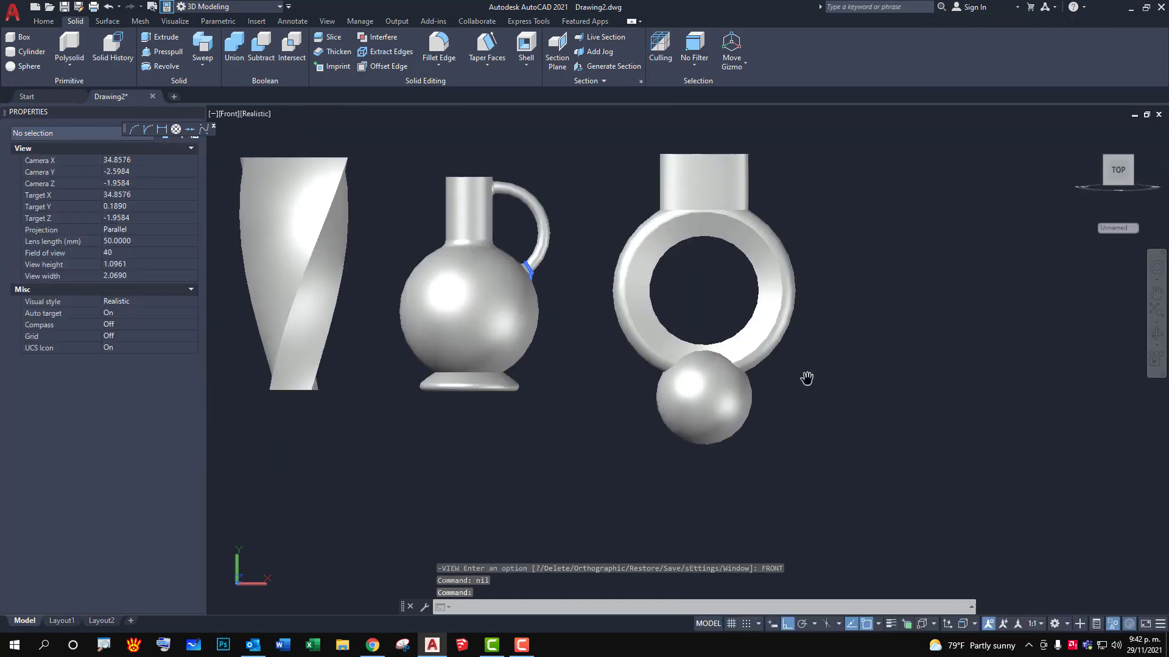
pyautogui.click(333, 38)
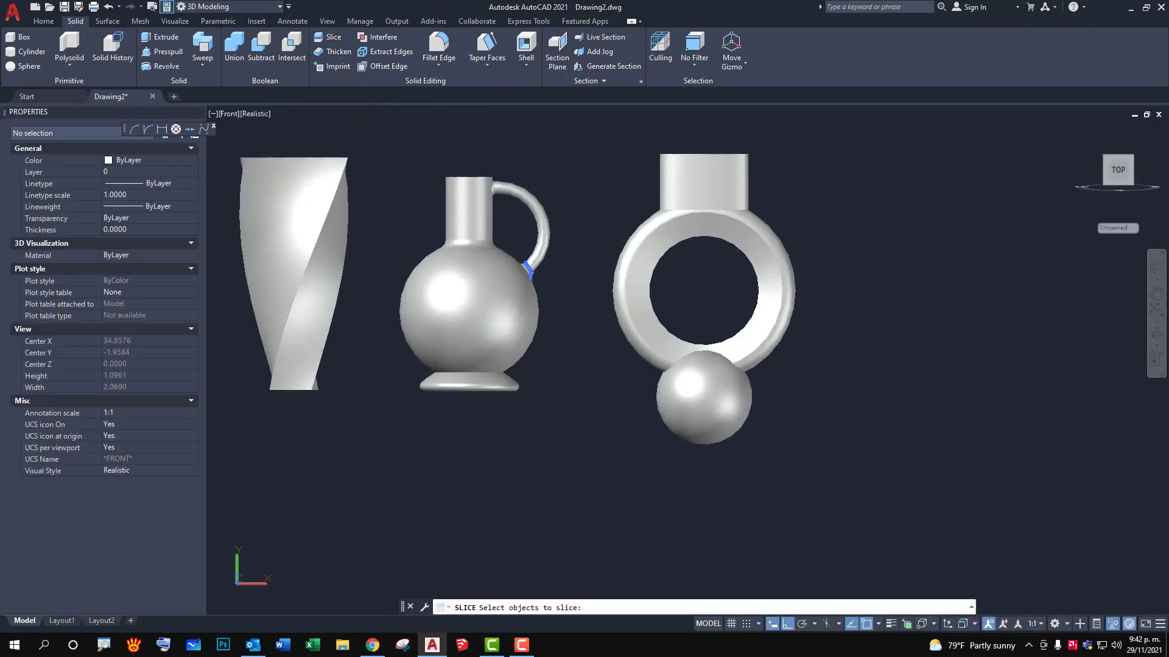
# Slice the sphere under the ring with a horizontal two-point plane, keeping both sides.
pyautogui.click(819, 410)
pyautogui.click(733, 435)
pyautogui.press('Return')
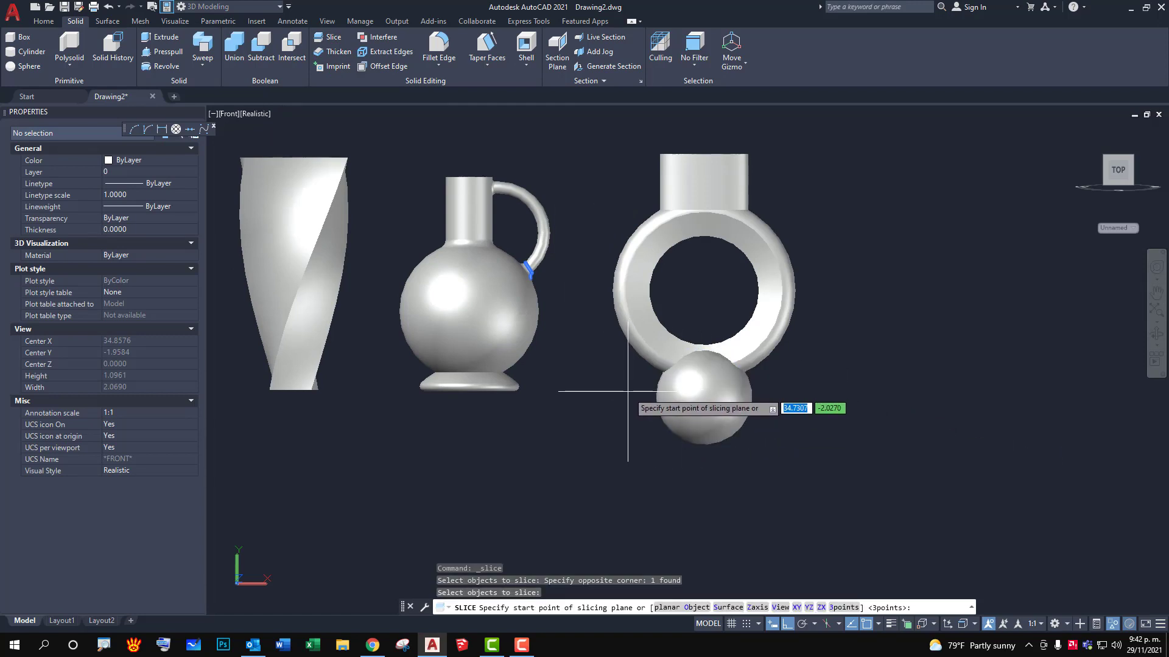
pyautogui.click(633, 391)
pyautogui.click(819, 397)
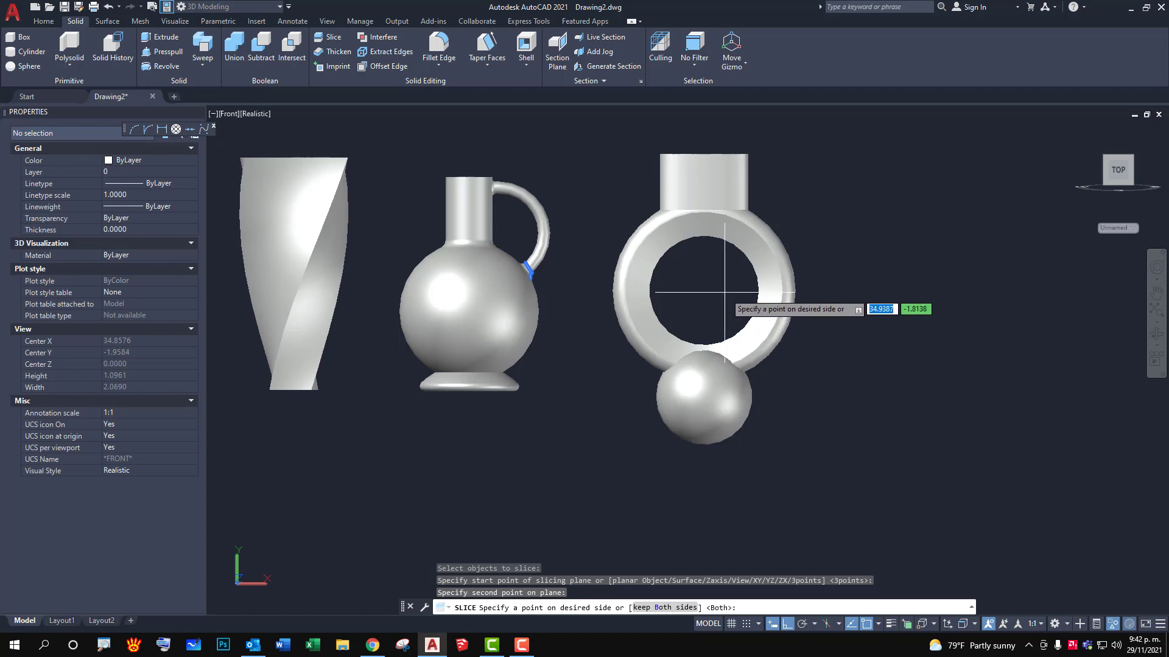
pyautogui.press('Return')
pyautogui.moveTo(806, 404)
pyautogui.keyDown('shift'); pyautogui.mouseDown(button='middle')
pyautogui.moveTo(737, 533)
pyautogui.moveTo(834, 378)
pyautogui.moveTo(876, 393)
pyautogui.moveTo(905, 462)
pyautogui.moveTo(845, 462)
pyautogui.moveTo(832, 398)
pyautogui.mouseUp(button='middle'); pyautogui.keyUp('shift')
pyautogui.scroll(3, 832, 398)
pyautogui.scroll(2, 722, 397)
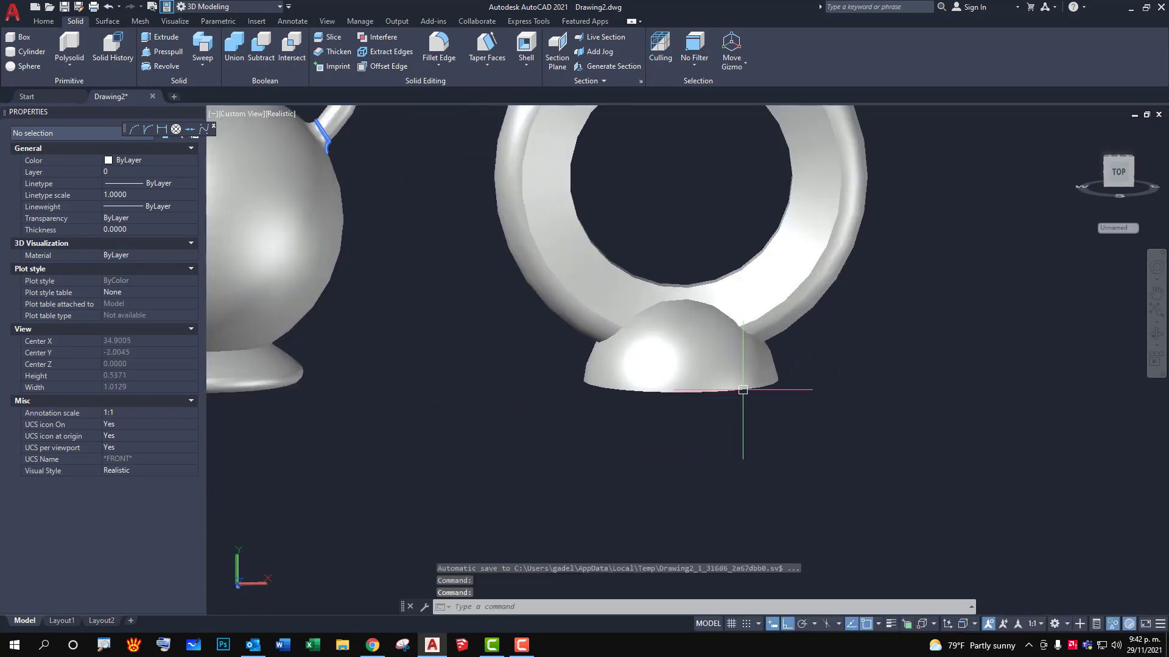
# Fillet the dome's bottom circular edge to round its lower rim.
pyautogui.moveTo(749, 397)
pyautogui.keyDown('shift'); pyautogui.mouseDown(button='middle')
pyautogui.moveTo(682, 338)
pyautogui.moveTo(773, 377)
pyautogui.mouseUp(button='middle'); pyautogui.keyUp('shift')
pyautogui.click(764, 332)
pyautogui.click(438, 43)
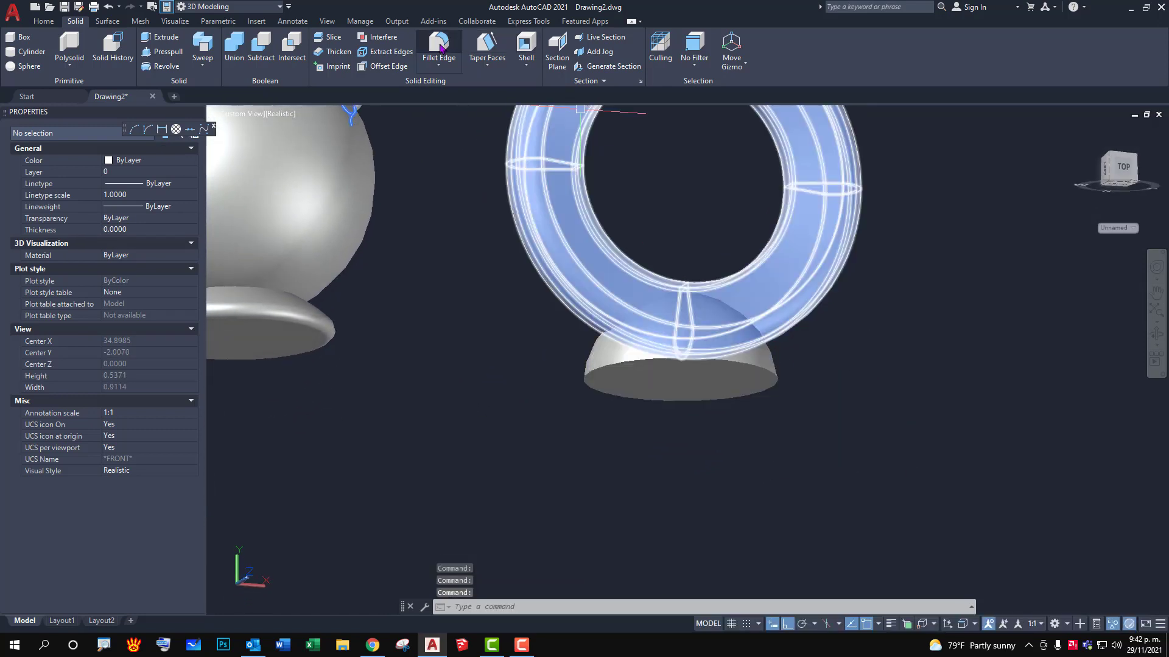
pyautogui.click(763, 369)
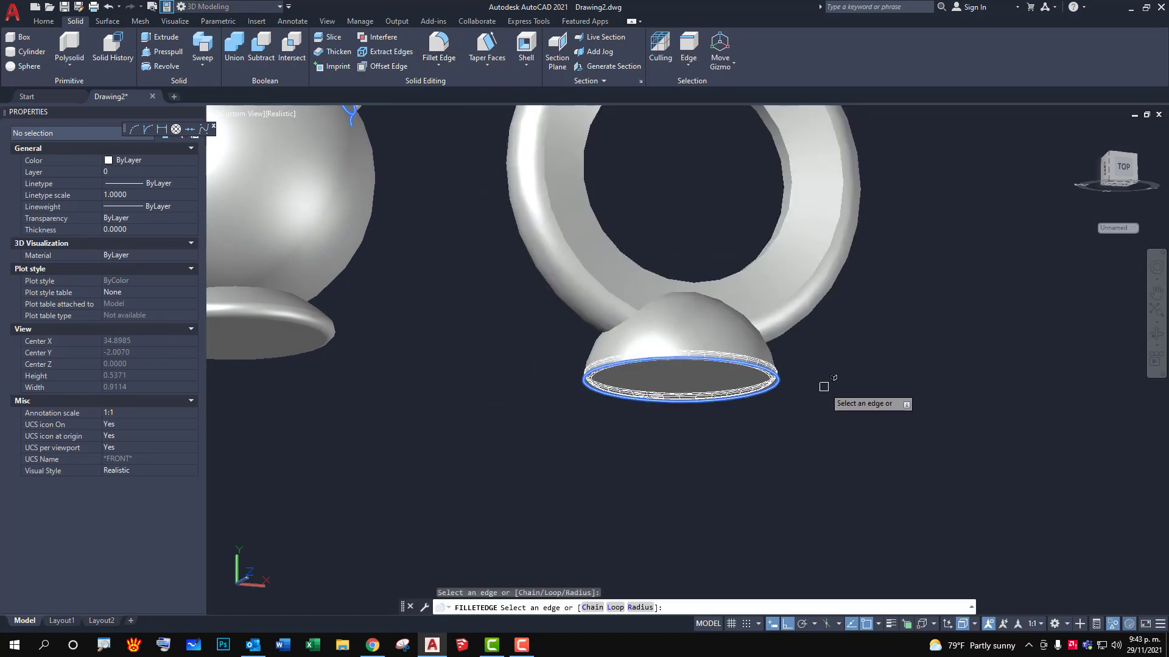
pyautogui.press('Return')
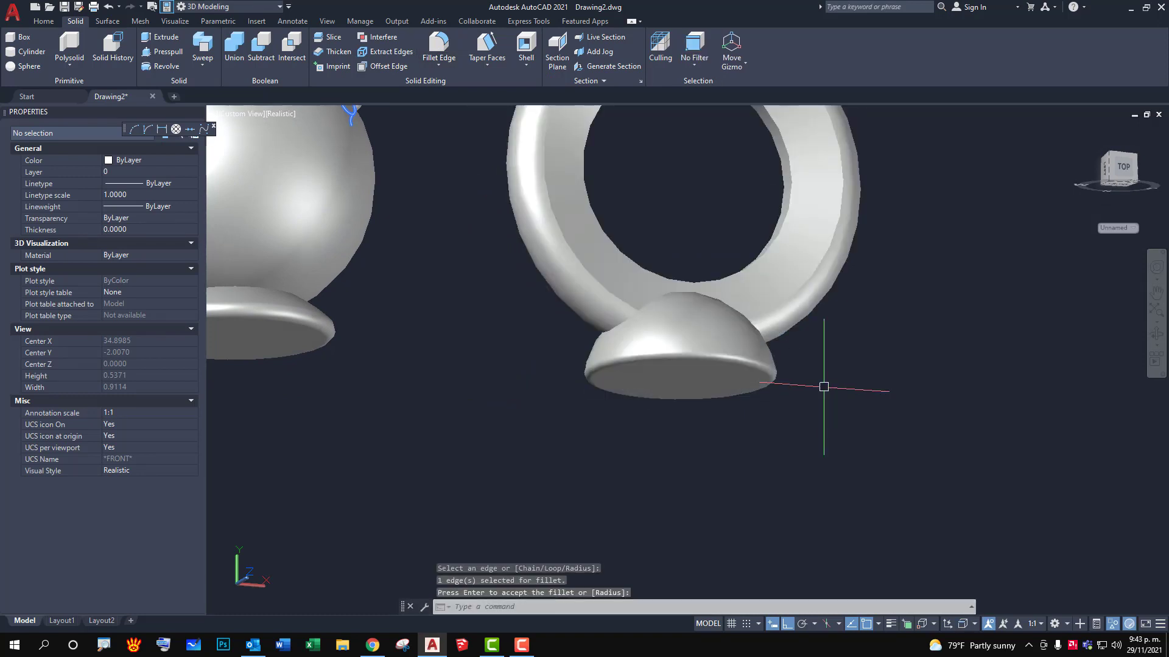
pyautogui.moveTo(824, 387)
pyautogui.keyDown('shift'); pyautogui.mouseDown(button='middle')
pyautogui.moveTo(676, 470)
pyautogui.moveTo(754, 487)
pyautogui.mouseUp(button='middle'); pyautogui.keyUp('shift')
pyautogui.press('Return')
pyautogui.scroll(-3, 785, 396)
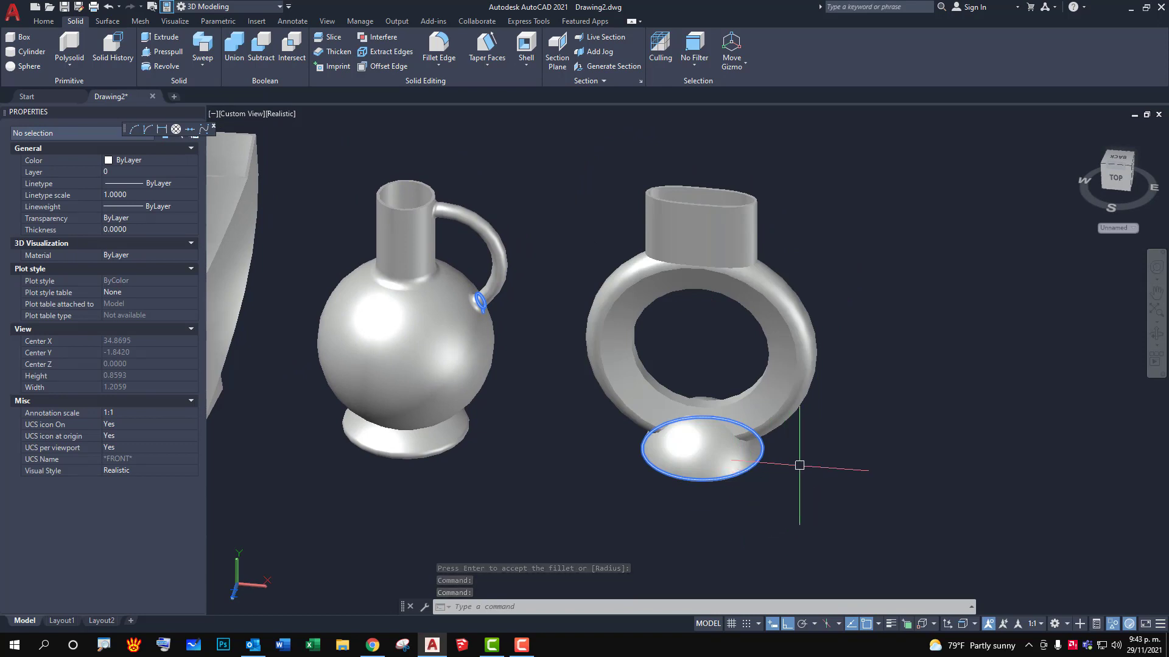
pyautogui.scroll(2, 706, 456)
pyautogui.press('Escape')
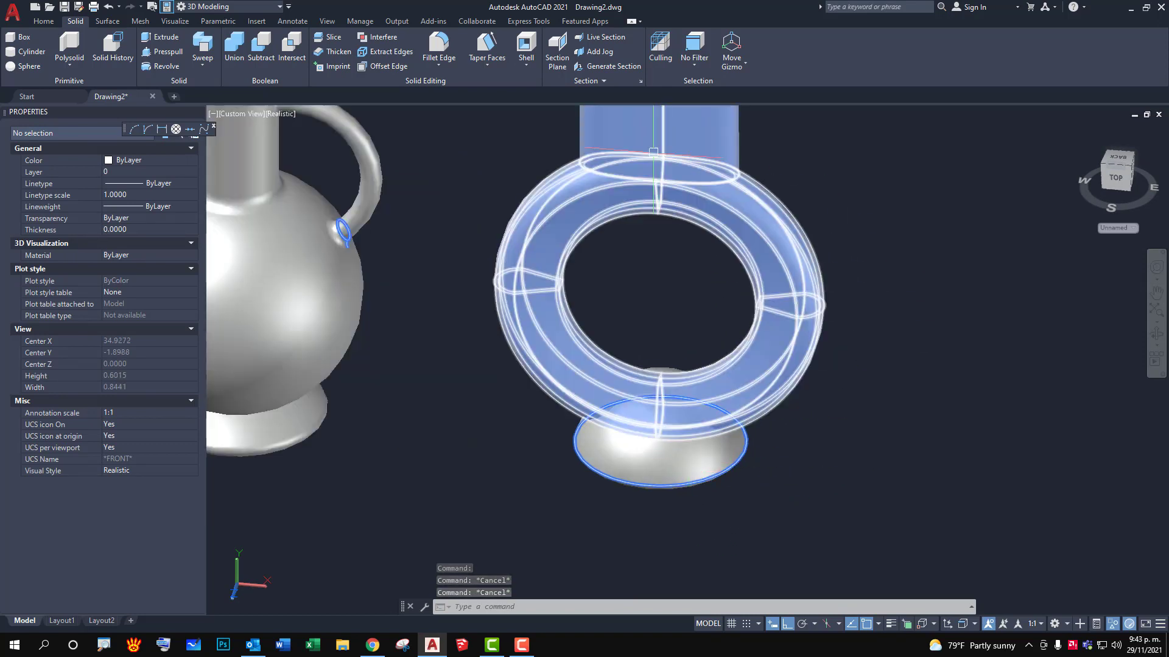
# Color the dome base under the ring red.
pyautogui.click(816, 430)
pyautogui.click(684, 470)
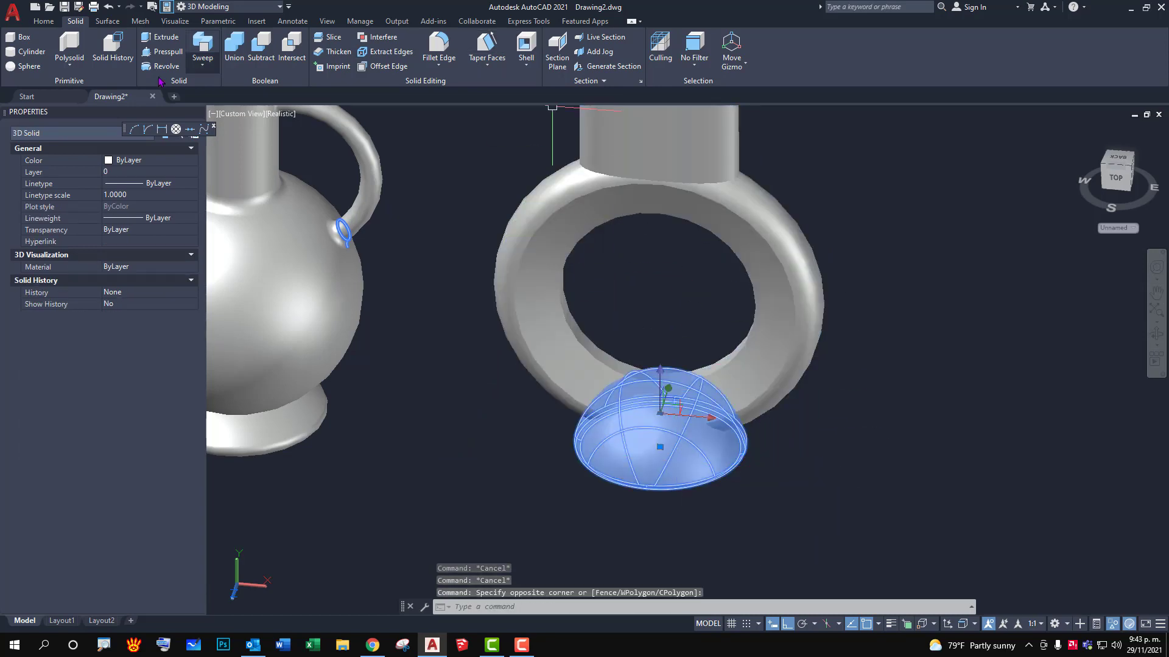
pyautogui.click(146, 160)
pyautogui.click(131, 196)
pyautogui.press('Escape')
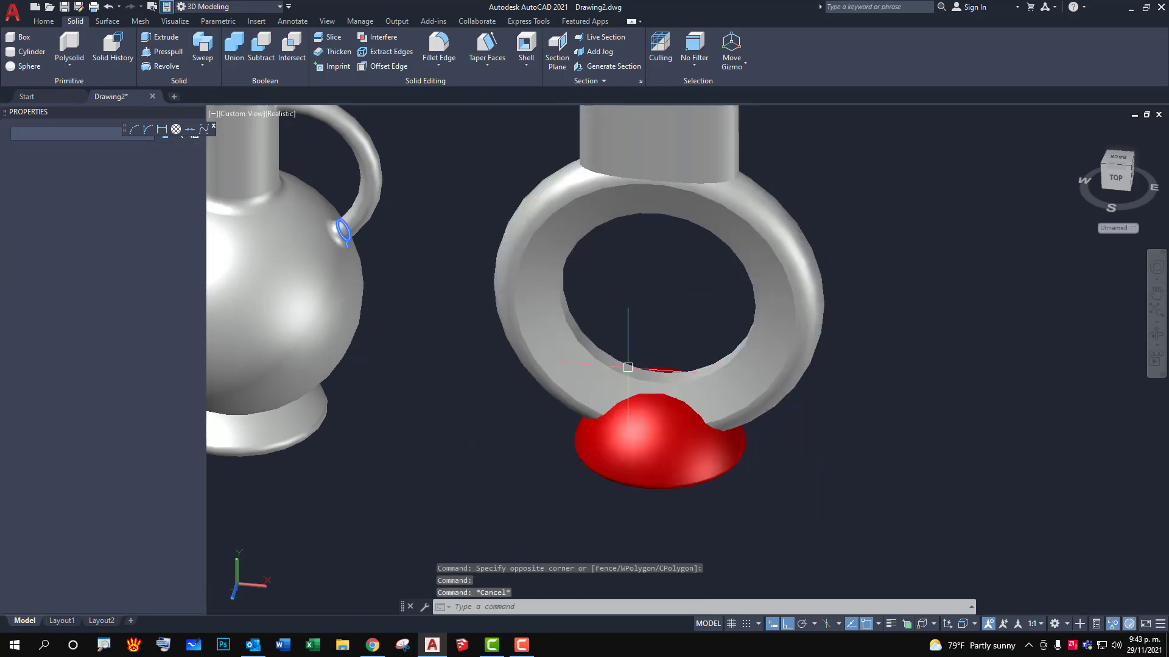
pyautogui.scroll(-3, 882, 464)
pyautogui.moveTo(881, 464); pyautogui.dragTo(1127, 456, button='middle')
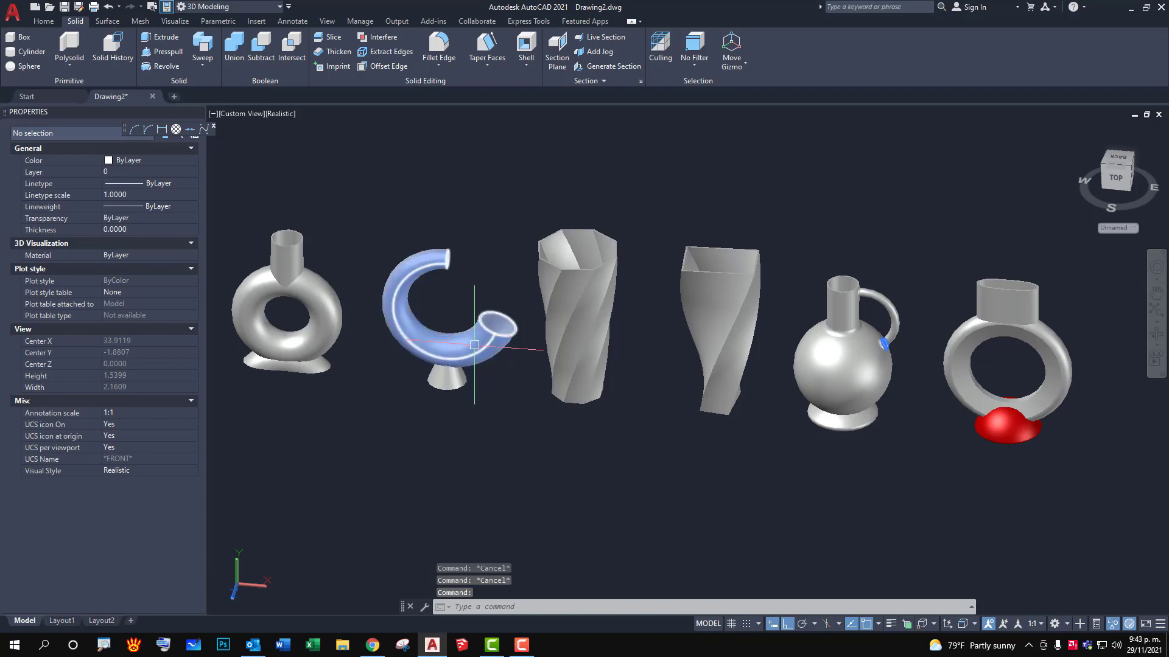
# Color the small cone beneath the horn-shaped vase red.
pyautogui.click(448, 373)
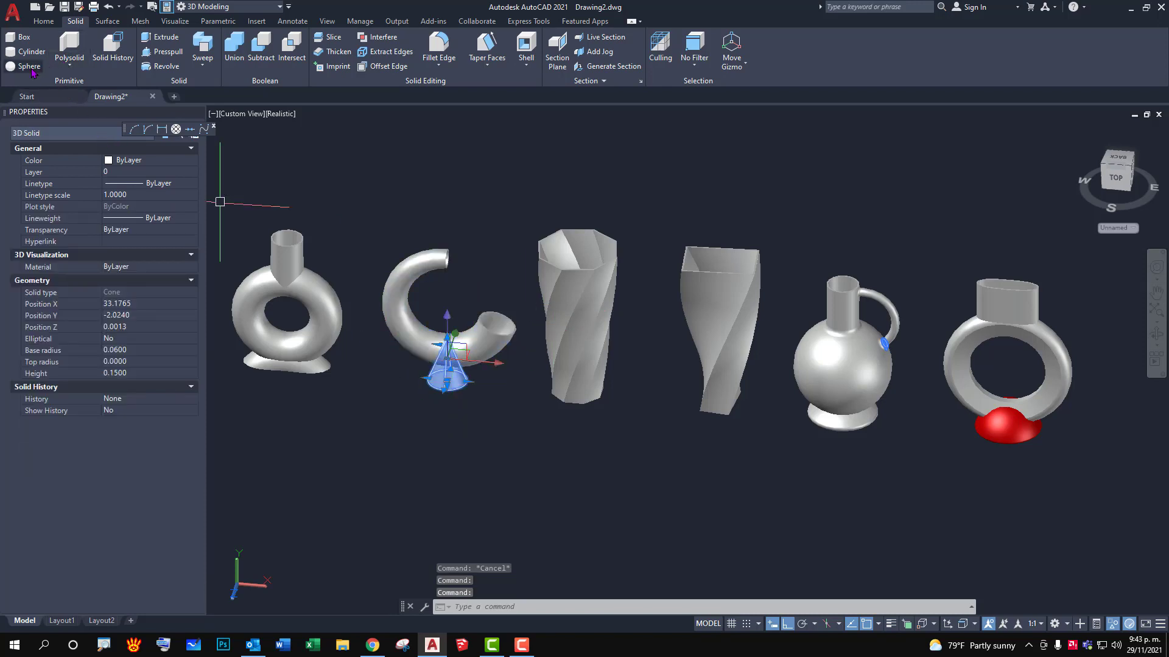
pyautogui.click(146, 161)
pyautogui.click(131, 196)
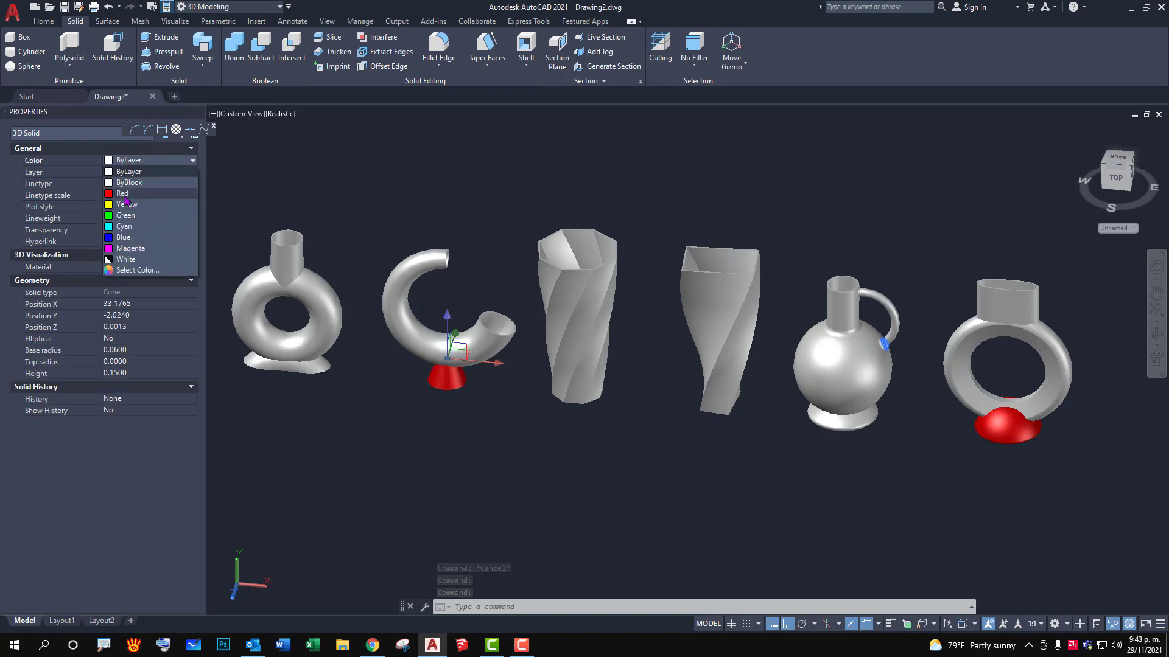
pyautogui.press('Escape')
pyautogui.press('Escape')
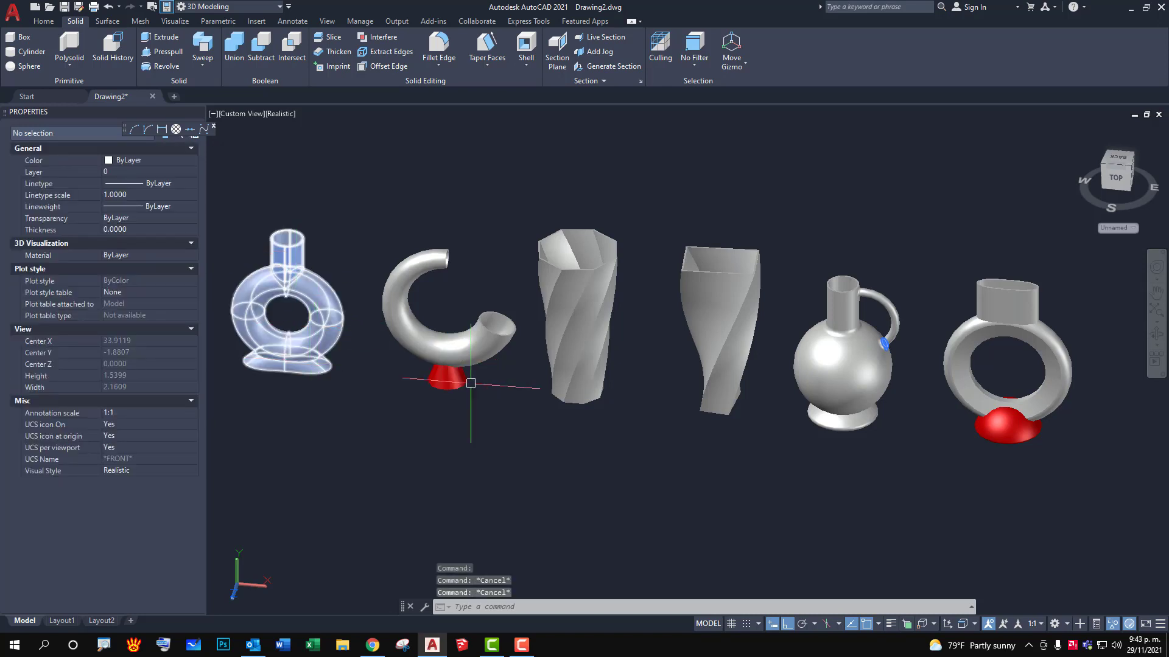
pyautogui.moveTo(471, 382); pyautogui.dragTo(444, 386, button='middle')
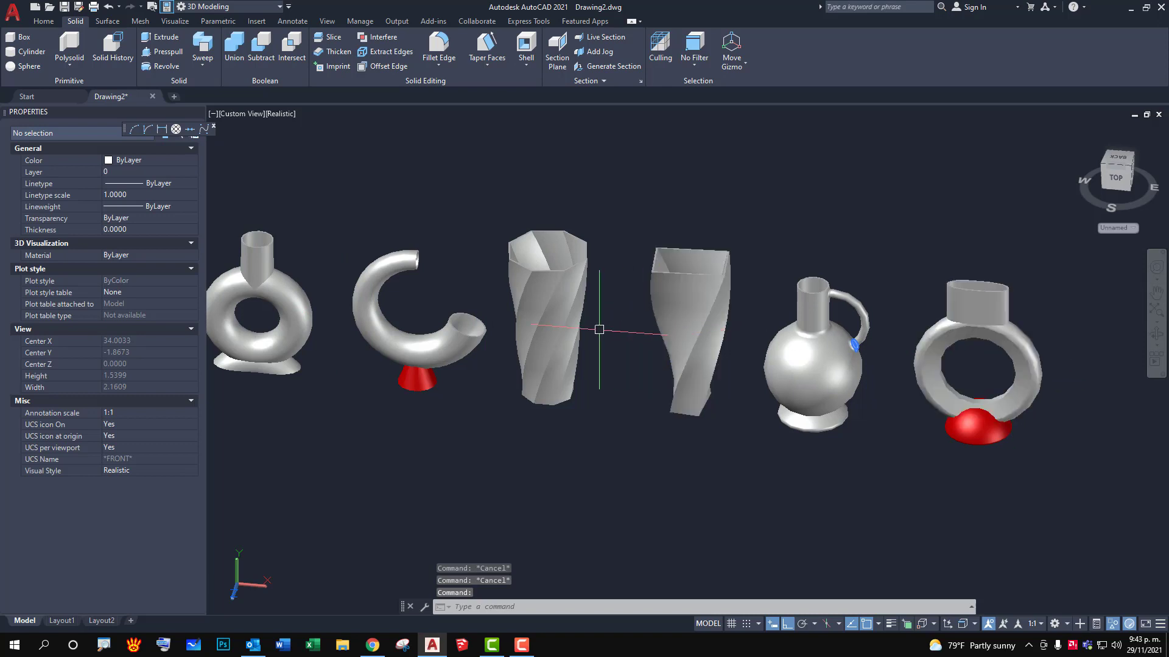
pyautogui.scroll(2, 713, 337)
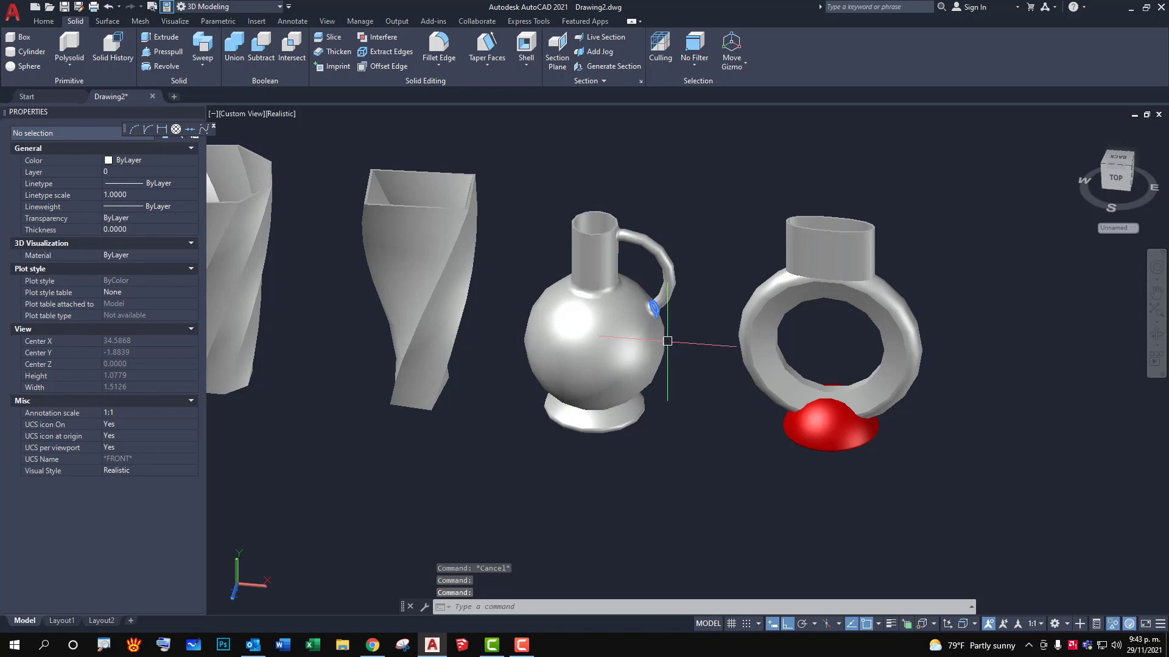
pyautogui.write('fv')
# Switch to front view, zoom in on the jug and select it.
pyautogui.press('Return')
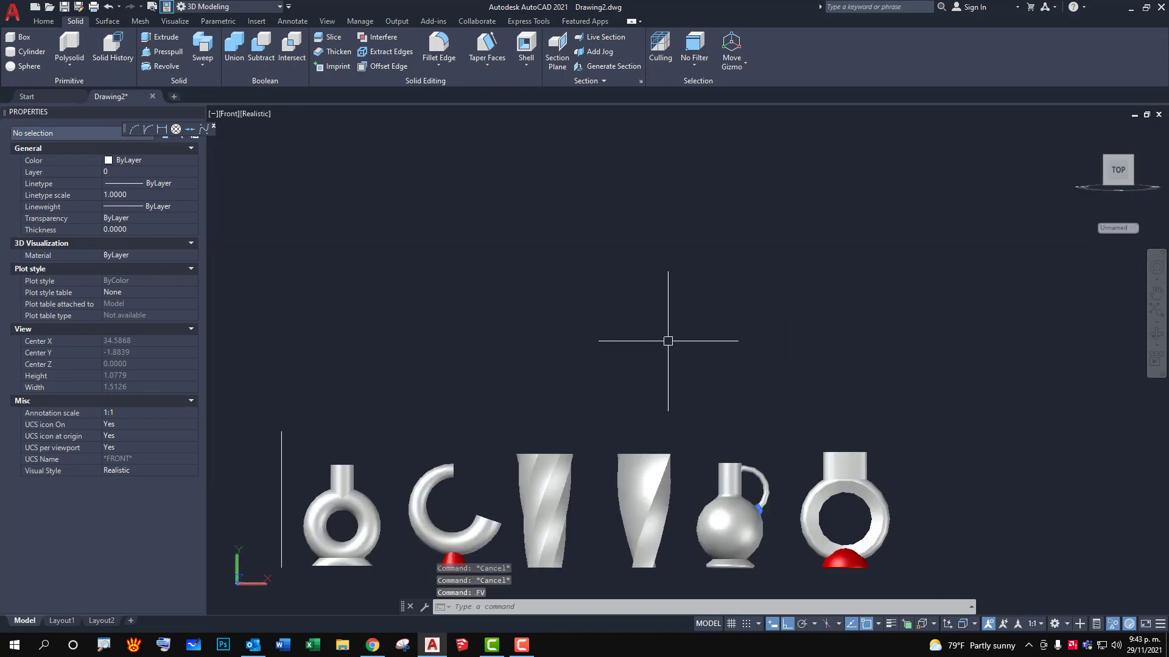
pyautogui.scroll(3, 676, 305)
pyautogui.scroll(2, 680, 317)
pyautogui.moveTo(680, 317)
pyautogui.mouseDown(button='middle')
pyautogui.moveTo(761, 313)
pyautogui.moveTo(663, 342)
pyautogui.mouseUp(button='middle')
pyautogui.scroll(-2, 755, 335)
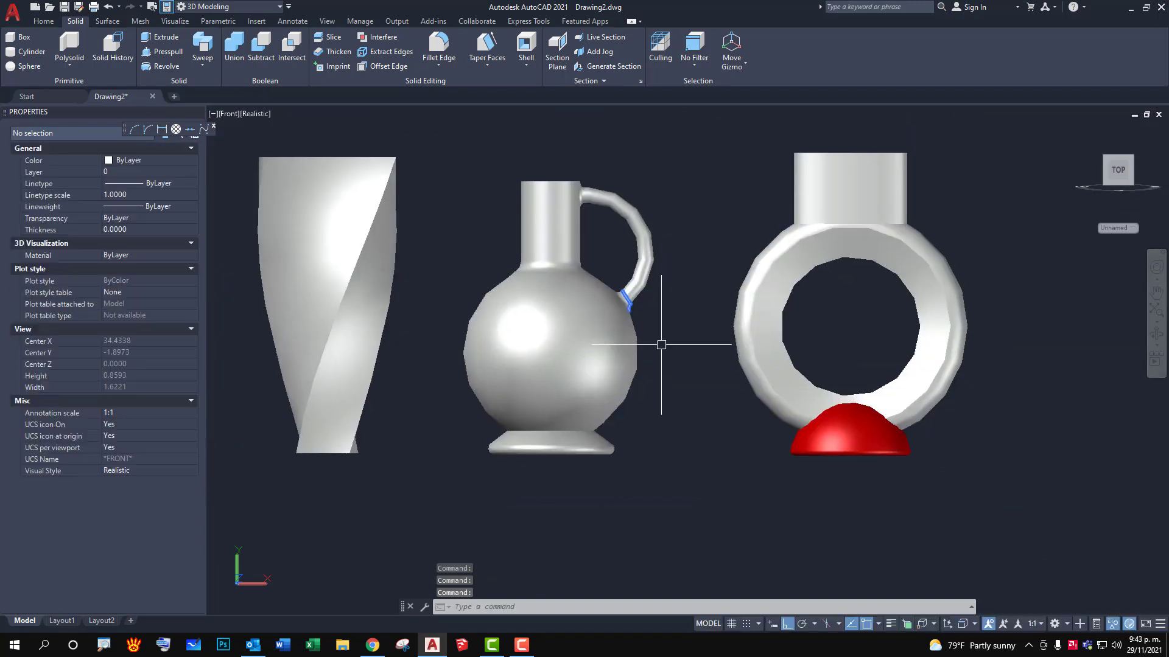
pyautogui.scroll(2, 663, 342)
pyautogui.click(663, 342)
pyautogui.click(521, 334)
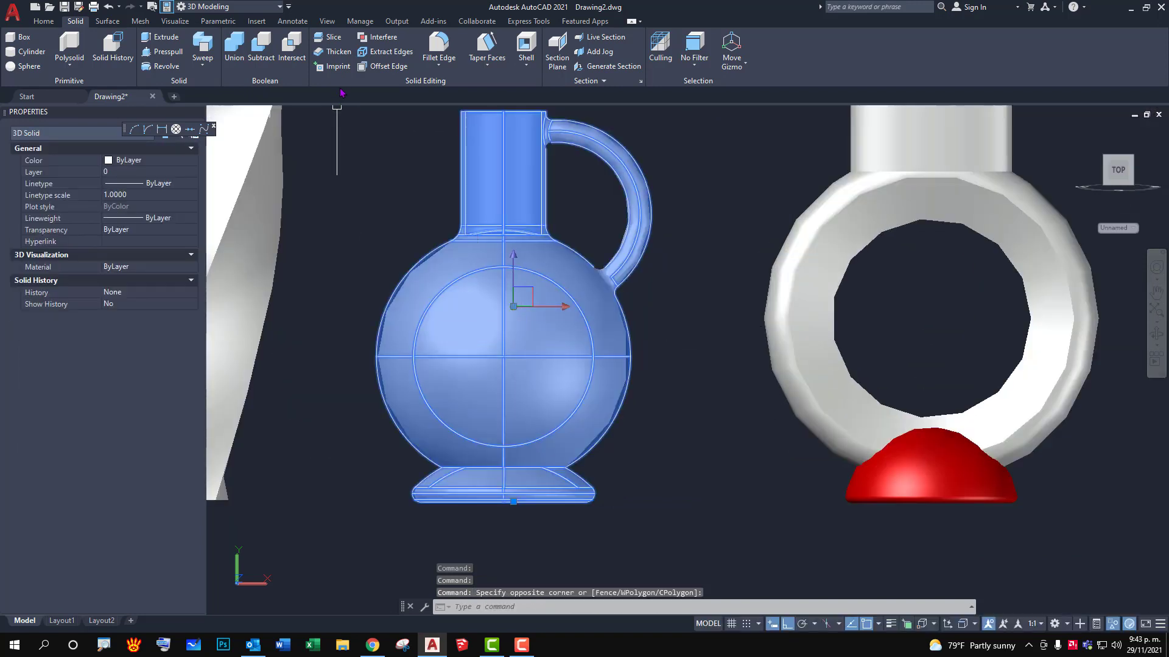
# Slice the jug horizontally across its upper body, keeping both sides.
pyautogui.click(332, 40)
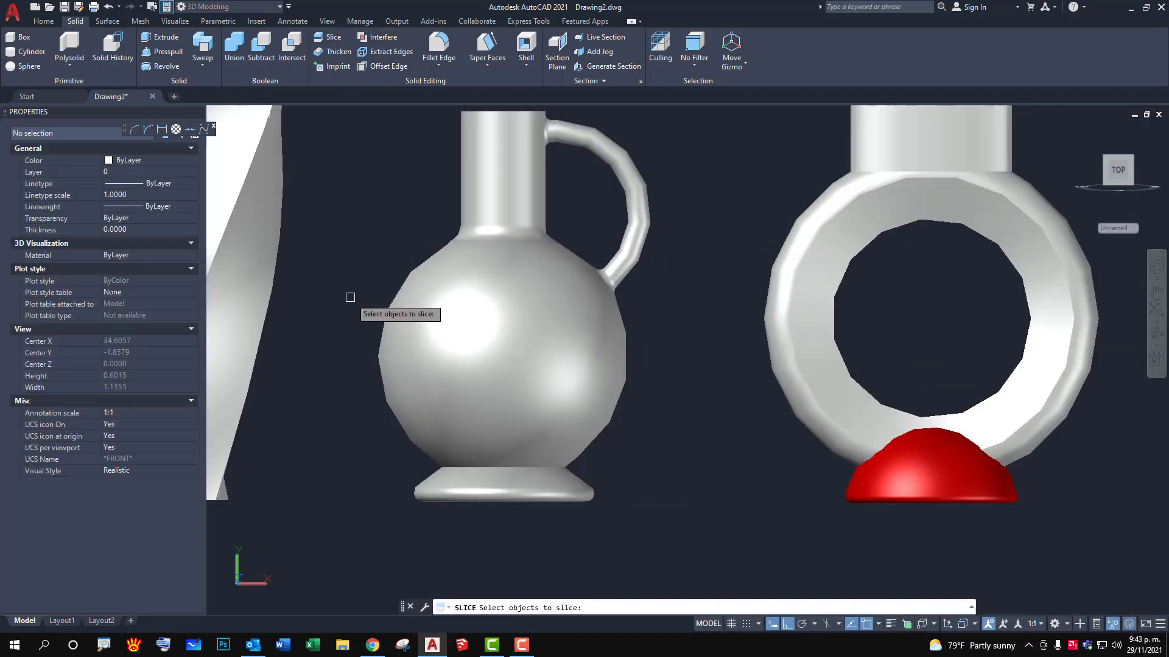
pyautogui.click(389, 301)
pyautogui.press('Return')
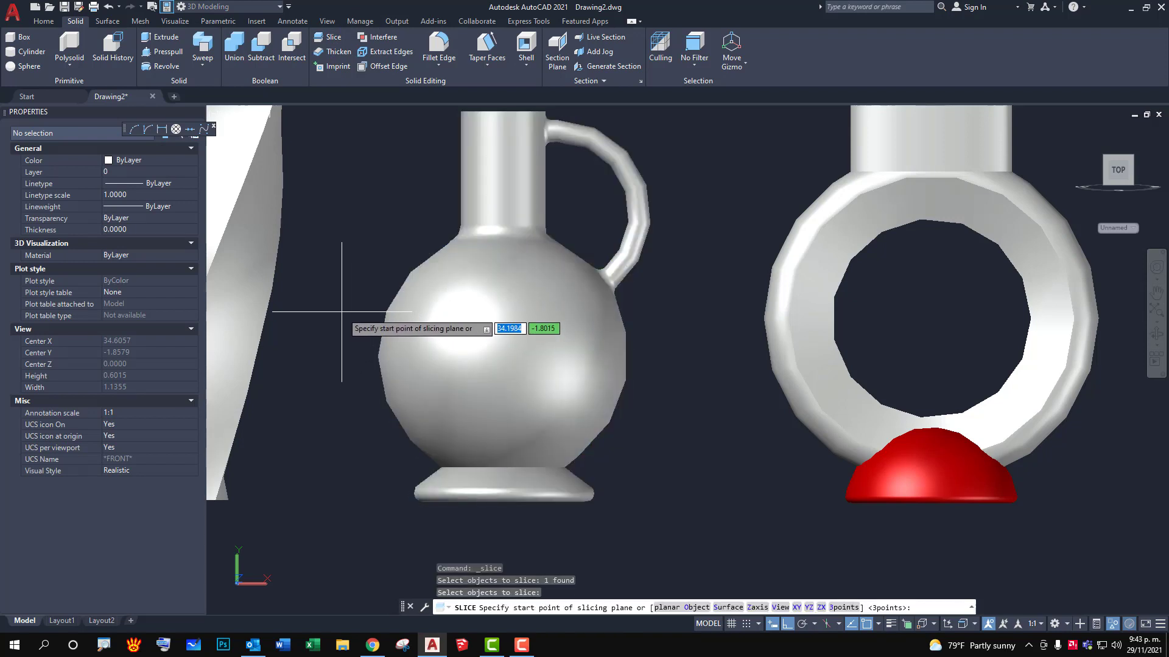
pyautogui.click(502, 357)
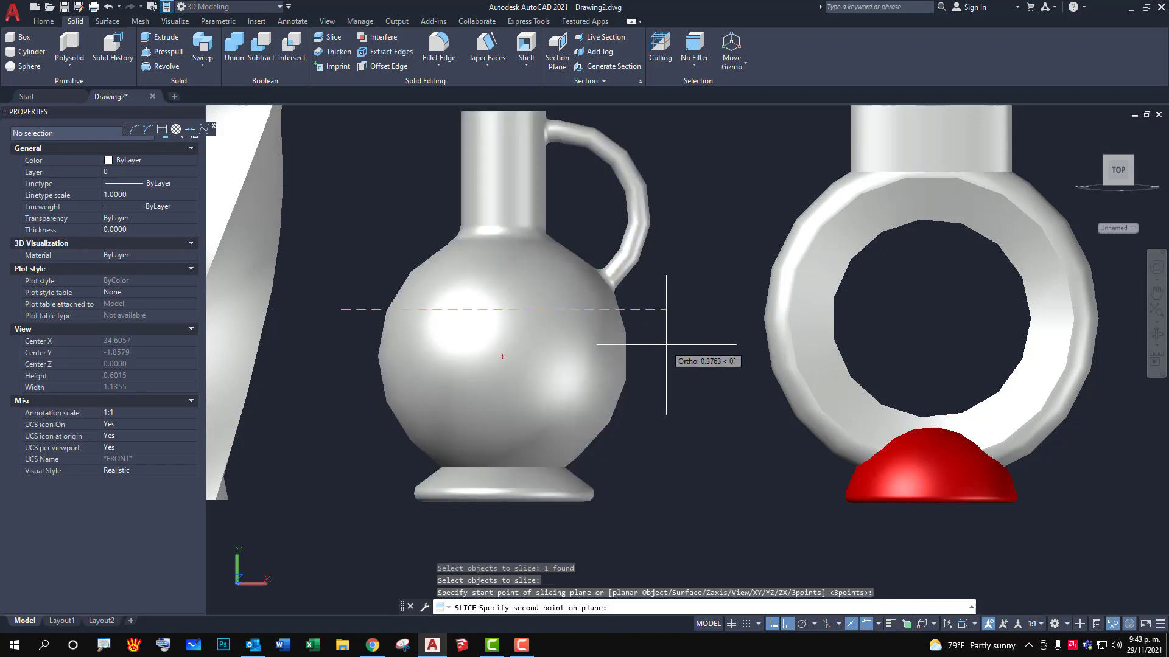
pyautogui.click(702, 339)
pyautogui.press('Return')
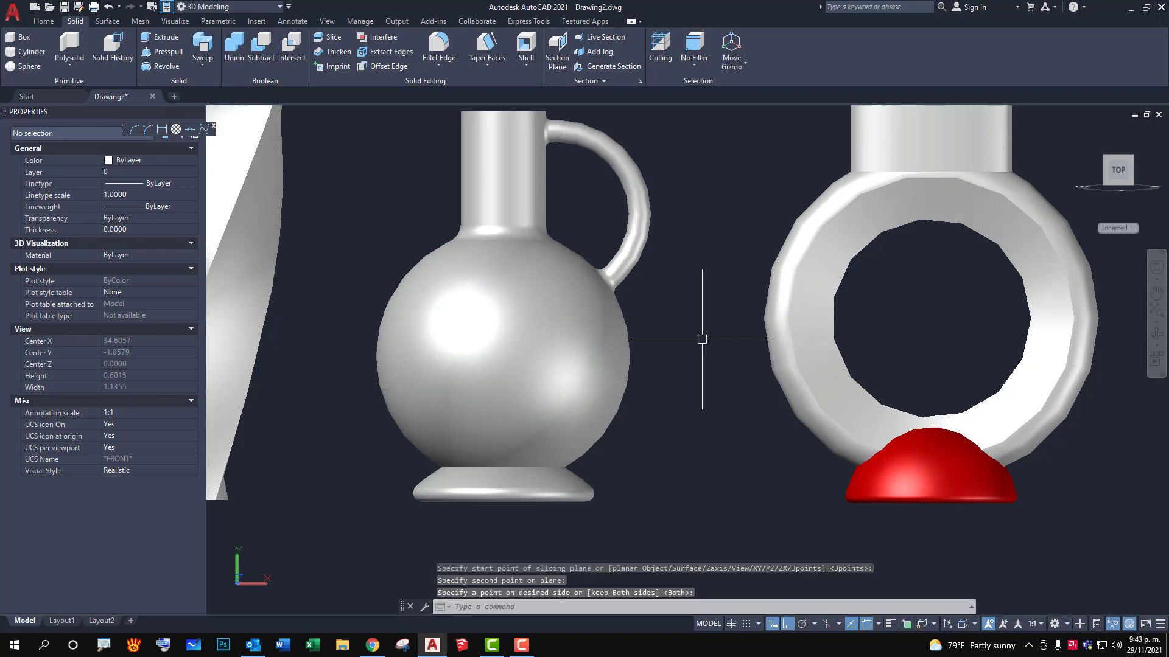
# Slice the lower jug piece with a second horizontal cut, keeping both pieces.
pyautogui.press('Return')
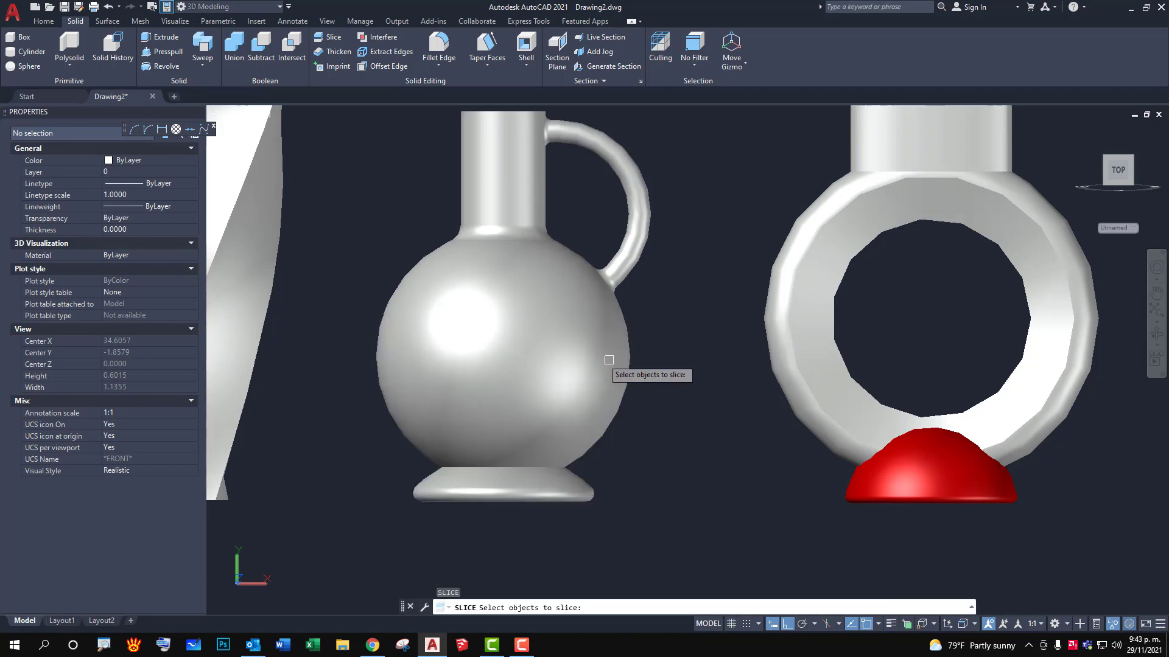
pyautogui.click(600, 365)
pyautogui.press('Return')
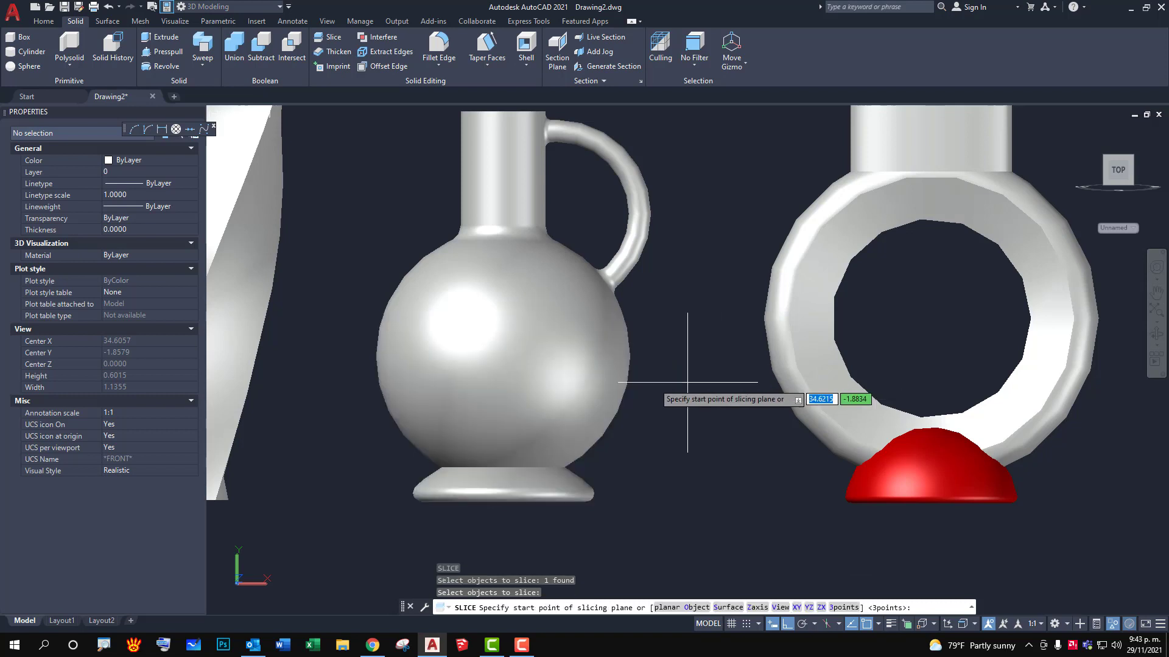
pyautogui.click(360, 359)
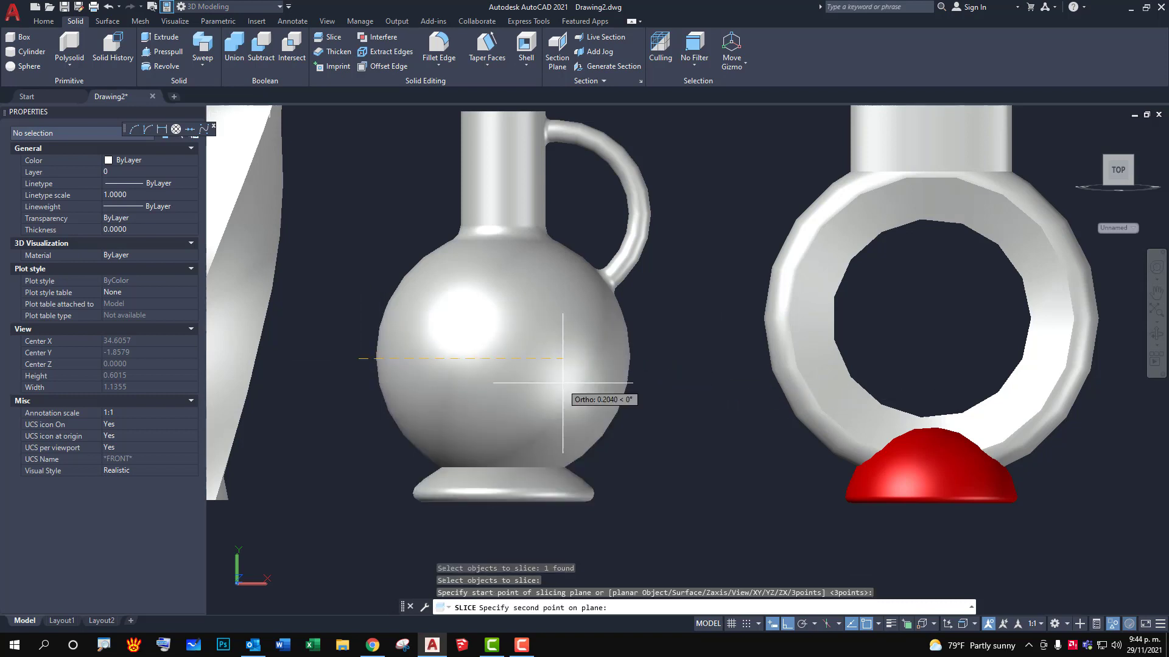
pyautogui.click(715, 383)
pyautogui.press('Return')
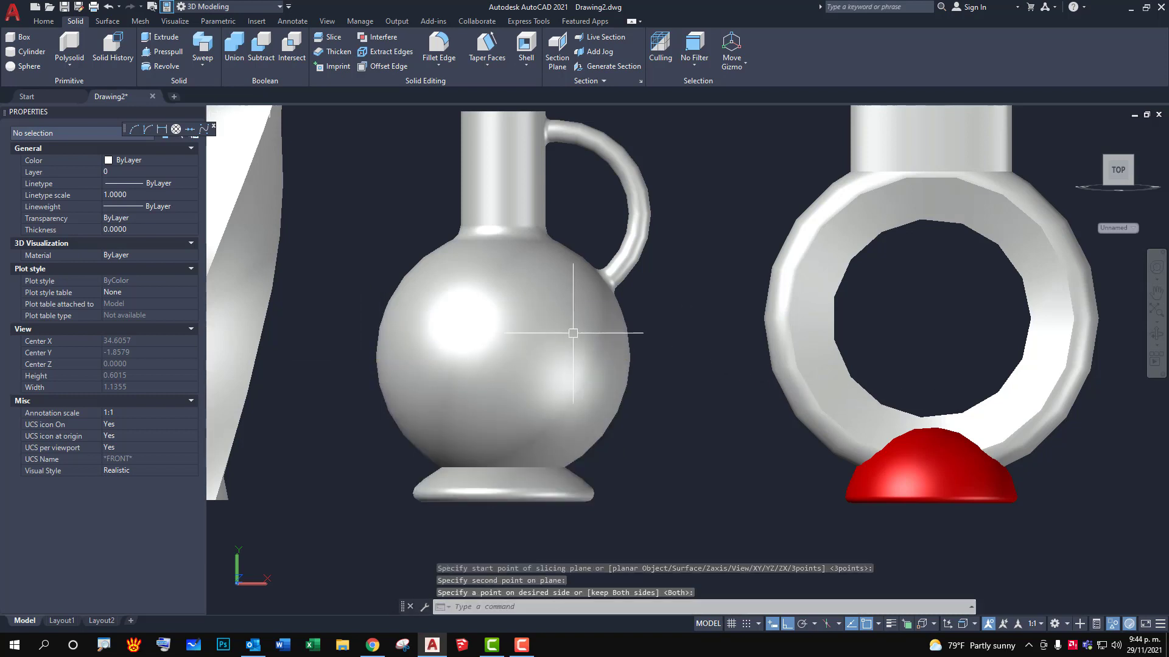
# Color the jug's middle band red.
pyautogui.click(561, 332)
pyautogui.click(127, 159)
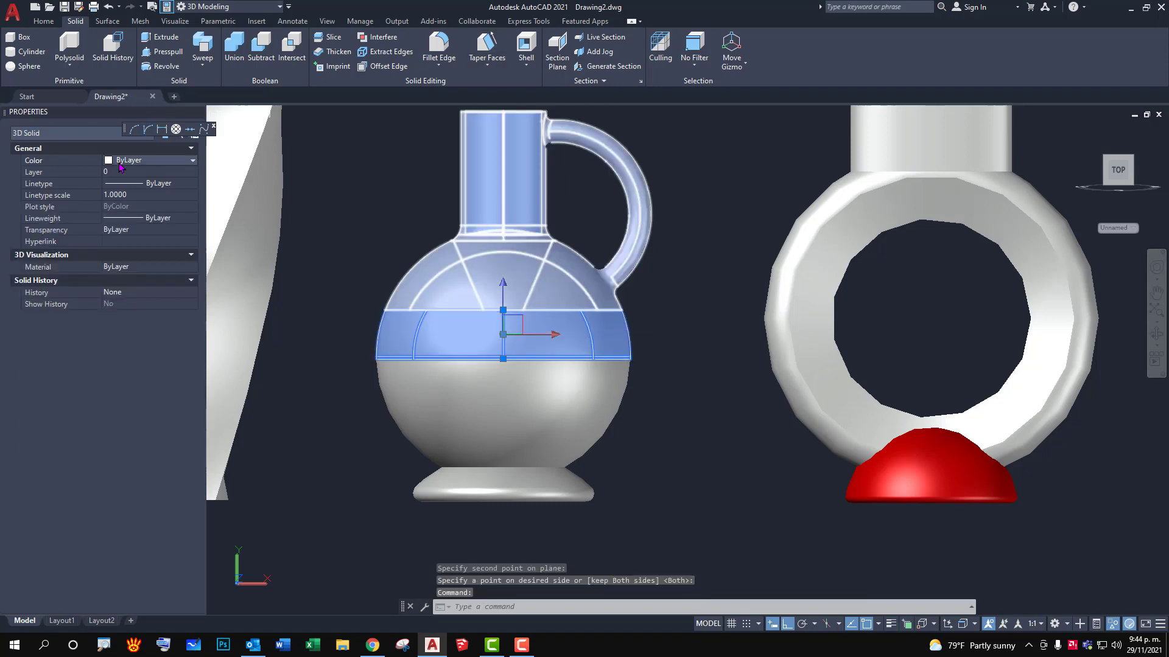
pyautogui.click(192, 160)
pyautogui.click(122, 195)
pyautogui.press('Escape')
pyautogui.press('Escape')
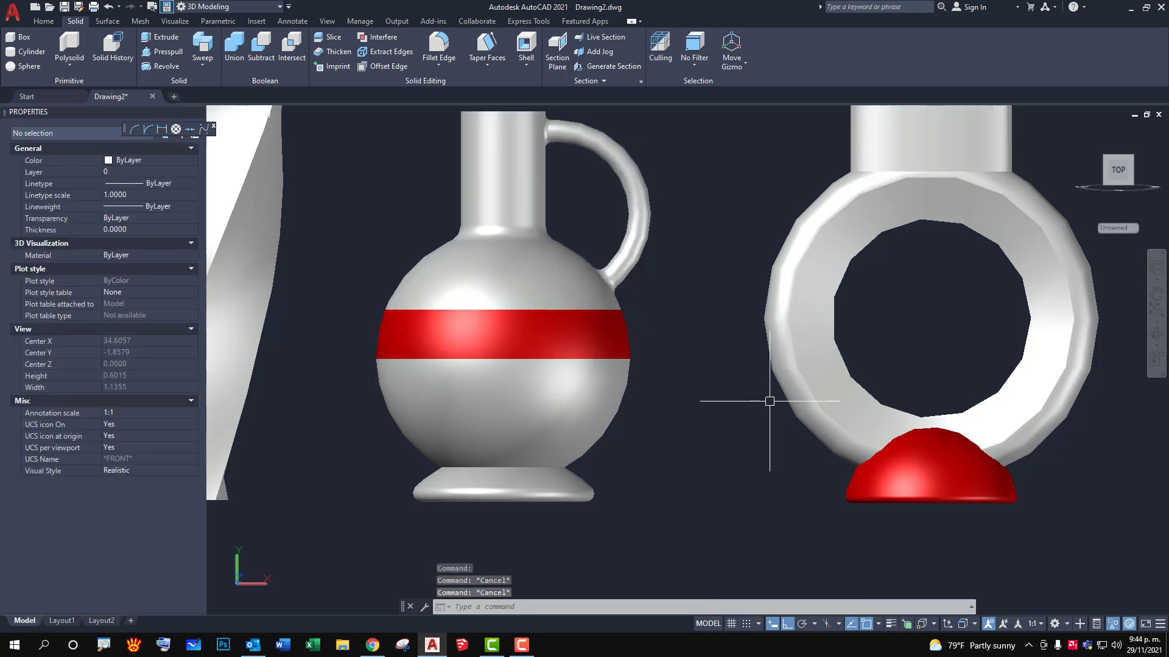
pyautogui.scroll(-2, 770, 397)
# Orbit to inspect the model and delete the stray vertical line left of the vases.
pyautogui.moveTo(699, 417)
pyautogui.keyDown('shift'); pyautogui.mouseDown(button='middle')
pyautogui.moveTo(691, 437)
pyautogui.moveTo(733, 452)
pyautogui.moveTo(746, 426)
pyautogui.moveTo(645, 390)
pyautogui.moveTo(714, 391)
pyautogui.mouseUp(button='middle'); pyautogui.keyUp('shift')
pyautogui.scroll(-2, 691, 437)
pyautogui.scroll(-2, 671, 426)
pyautogui.scroll(-2, 749, 410)
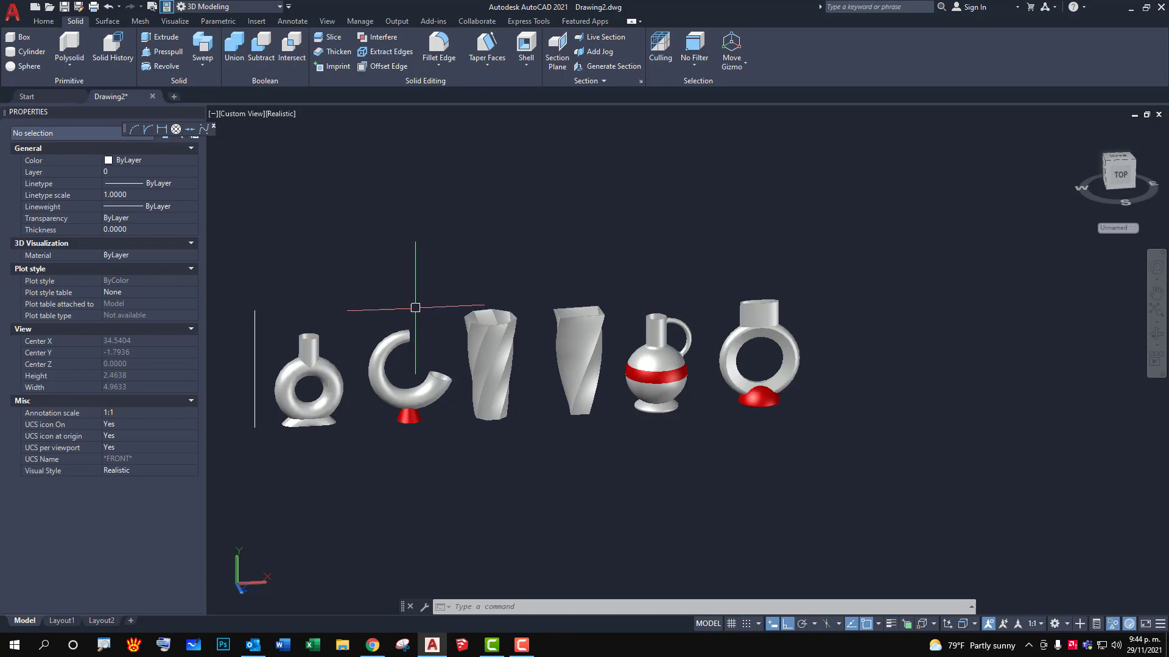
pyautogui.click(255, 357)
pyautogui.press('Delete')
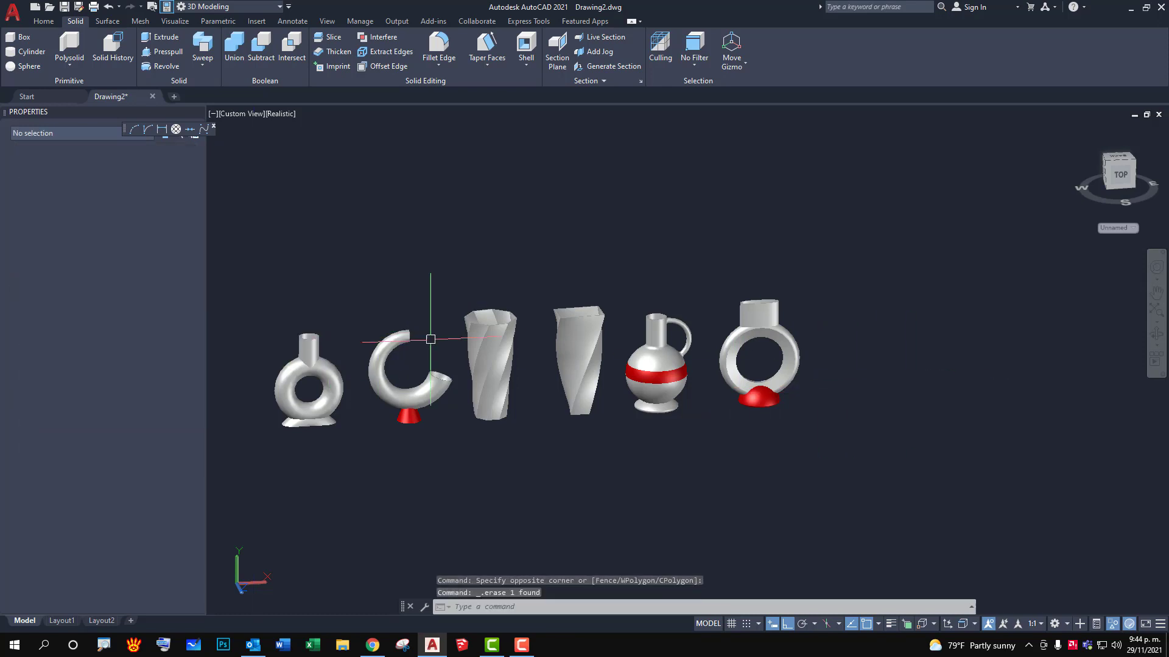
pyautogui.scroll(-2, 539, 359)
# Return to front view with FV and center the row of six vessels.
pyautogui.write('FV')
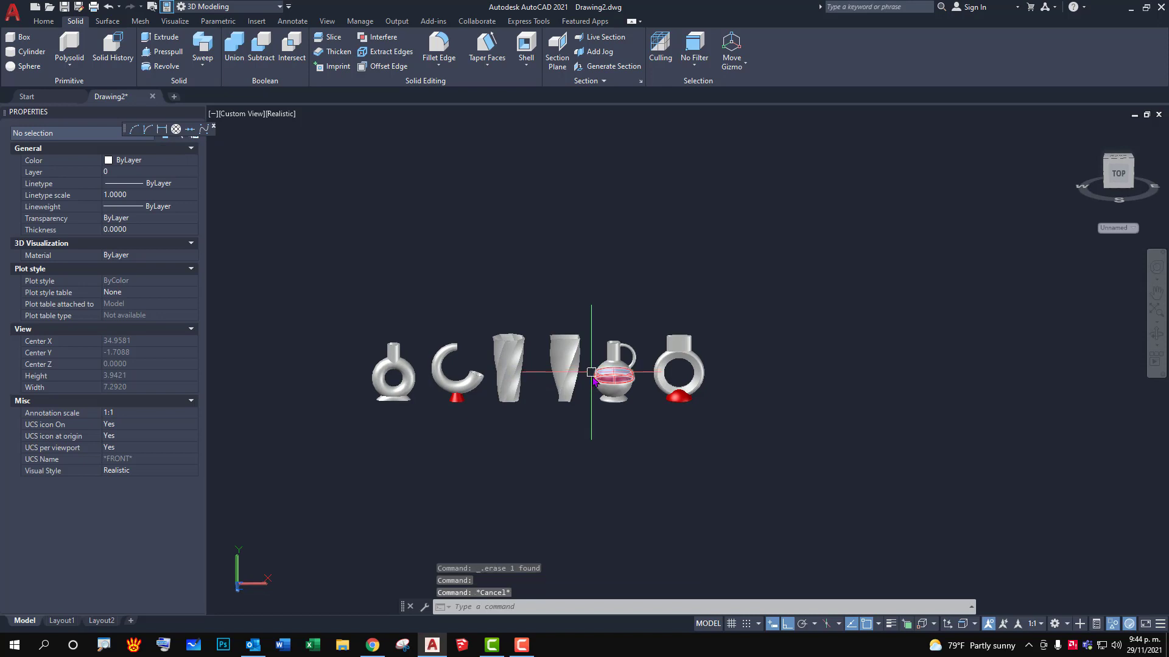
pyautogui.press('Return')
pyautogui.moveTo(749, 391)
pyautogui.mouseDown(button='middle')
pyautogui.moveTo(742, 320)
pyautogui.moveTo(769, 323)
pyautogui.mouseUp(button='middle')
pyautogui.click(856, 328)
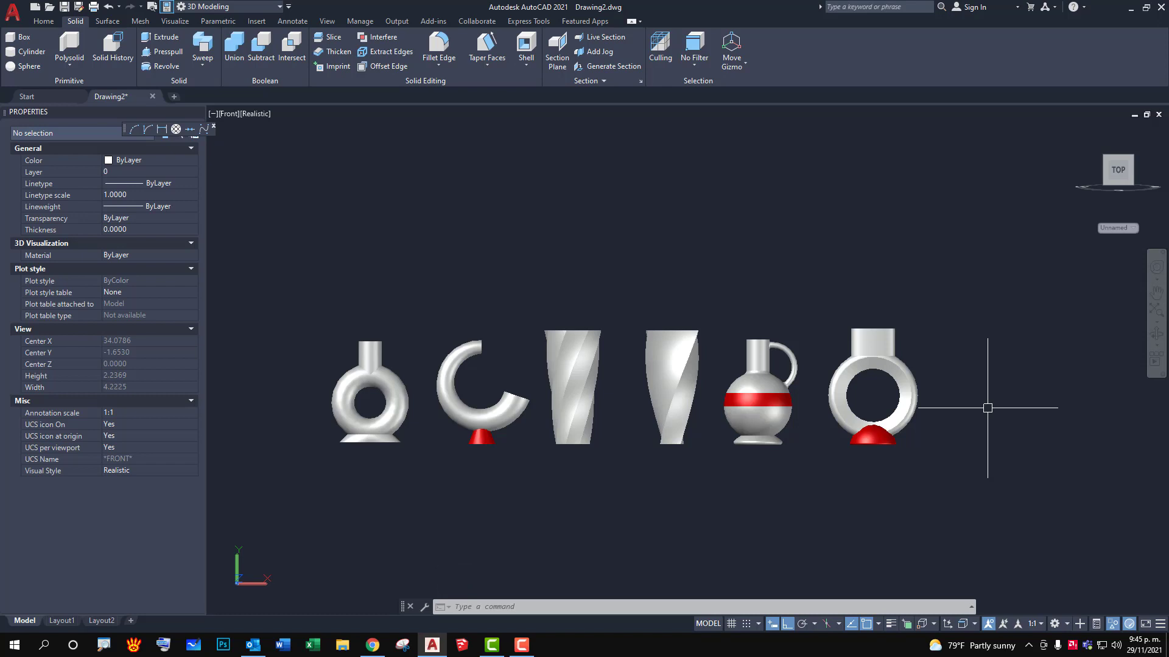
pyautogui.click(523, 646)
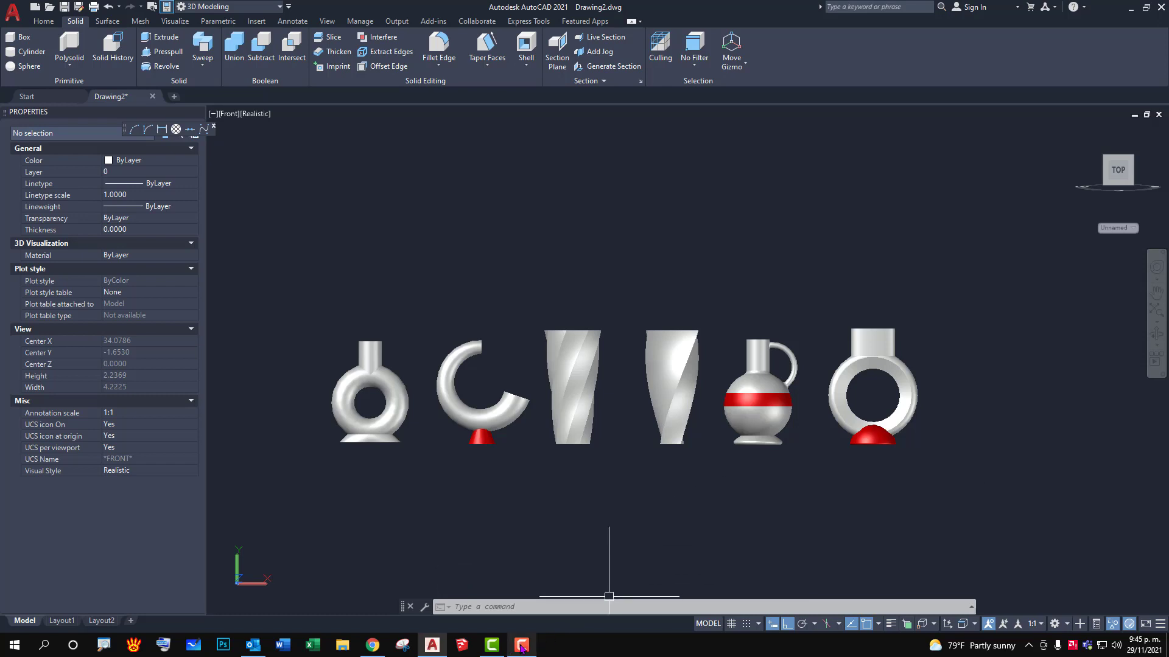